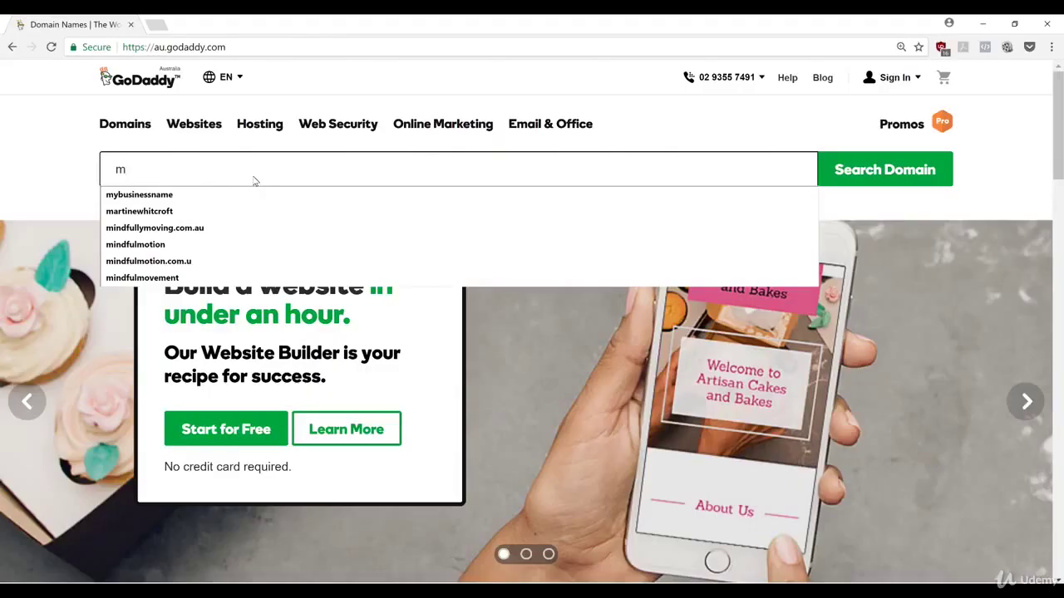
- Enter the 'Live Your Life.' tagline and set the cropped three-hexagon image as the site logo
text(ybusine)
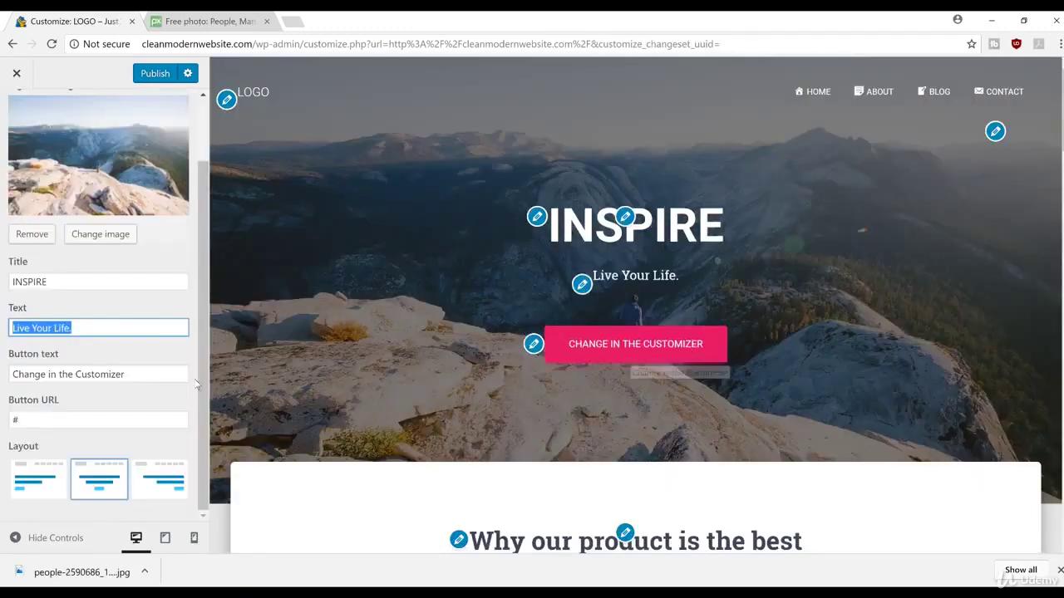
key(Tab)
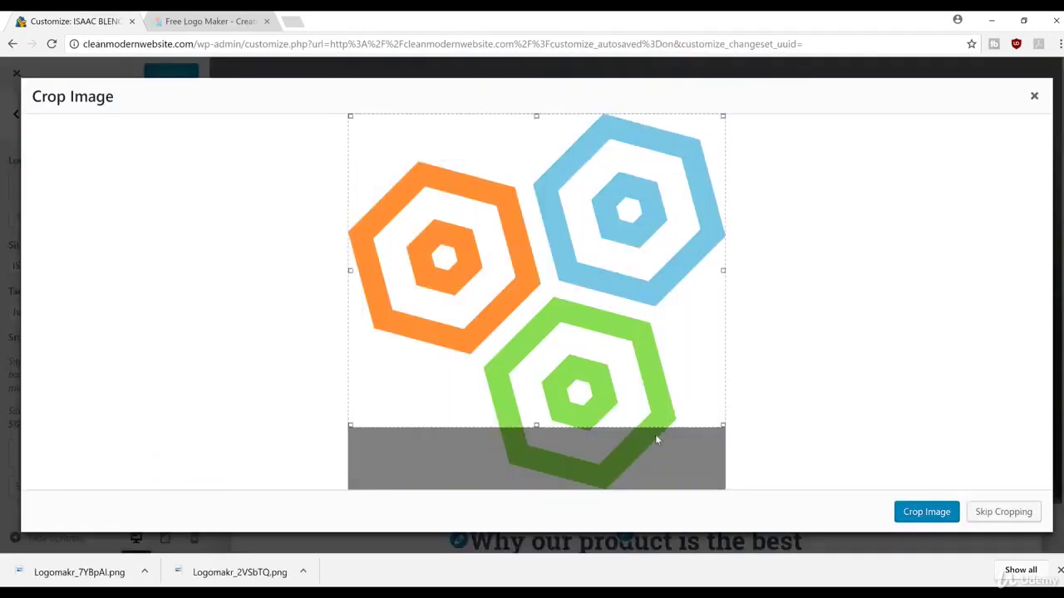
click(925, 510)
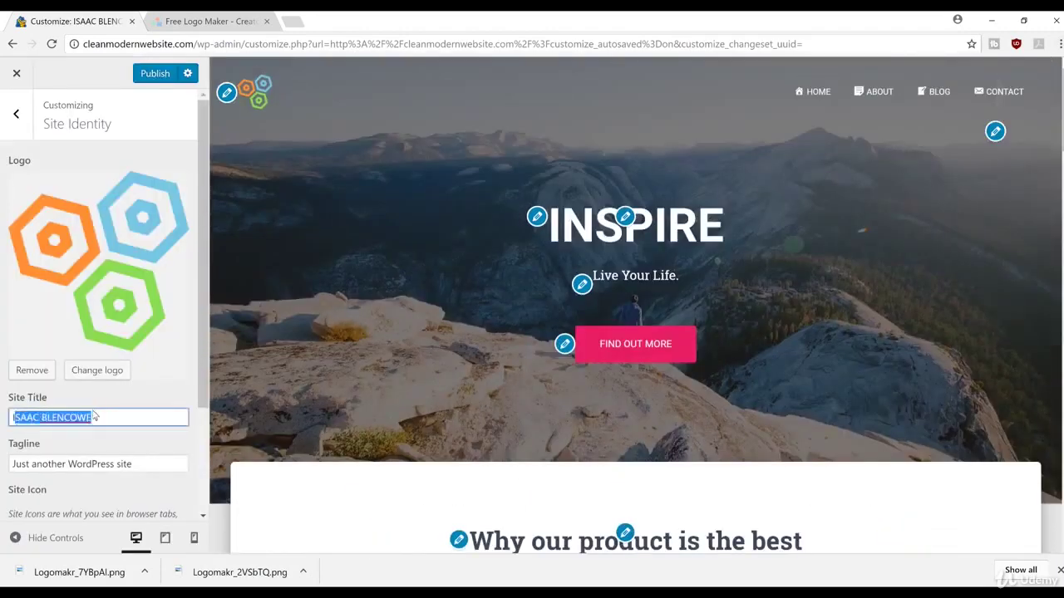
click(32, 369)
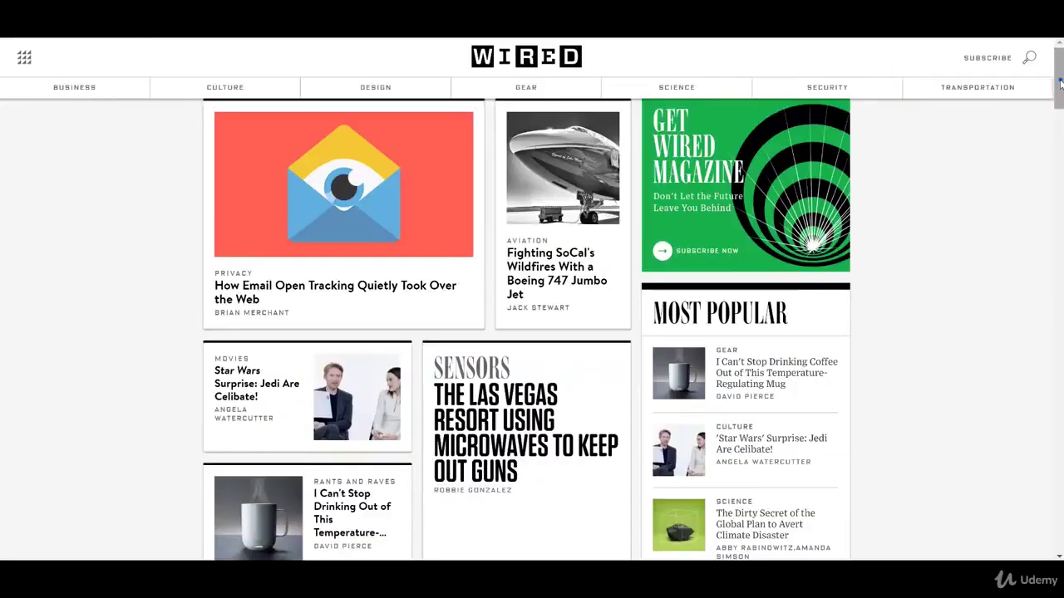
drag(1057, 88, 1061, 113)
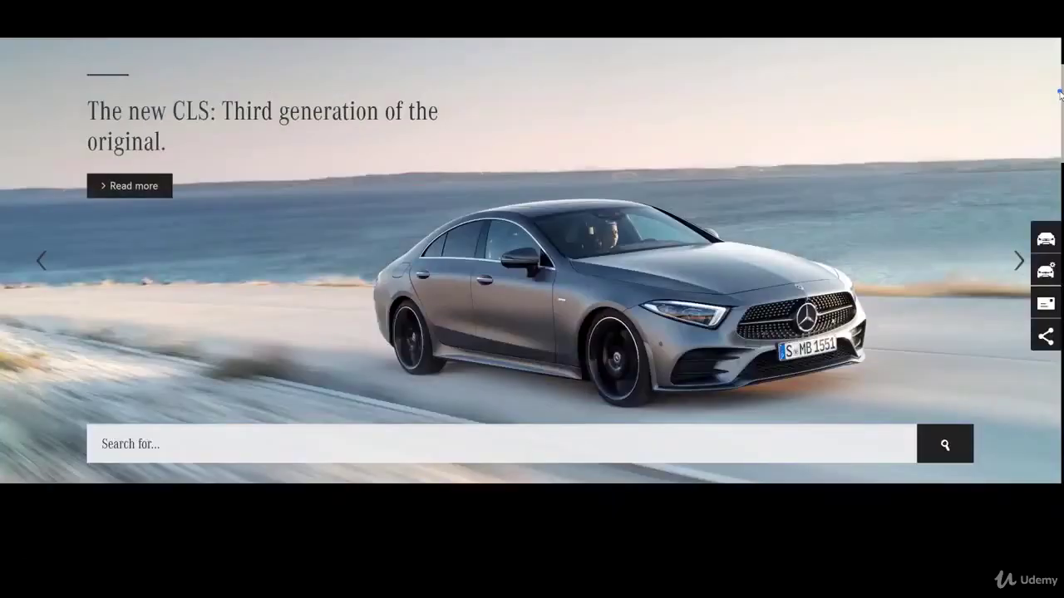
- Scroll through the Mercedes-Benz CLS page
scroll(531, 278, up, 3)
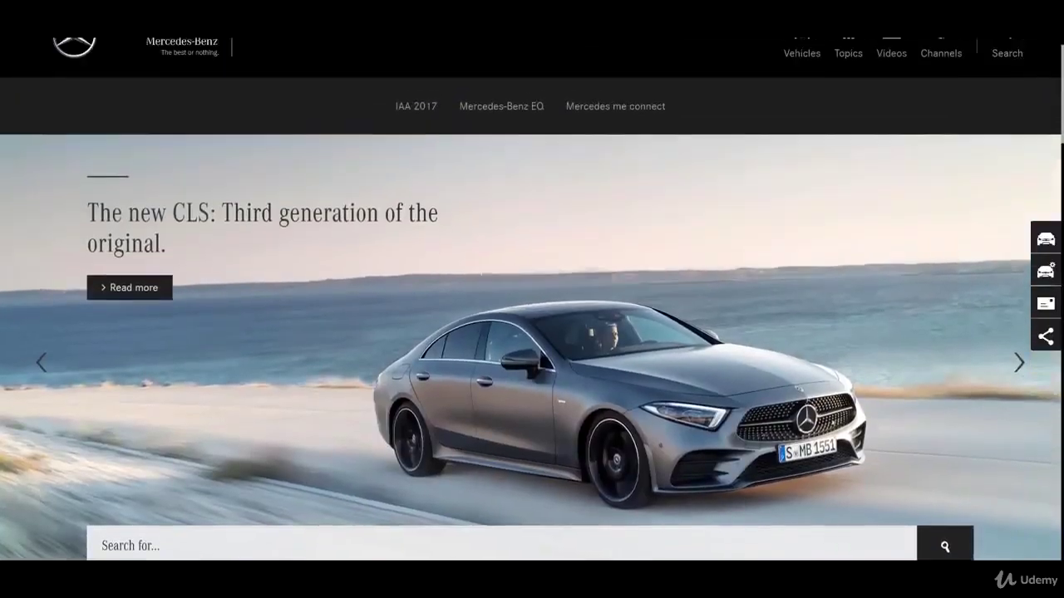
scroll(532, 278, down, 1)
scroll(532, 278, down, 3)
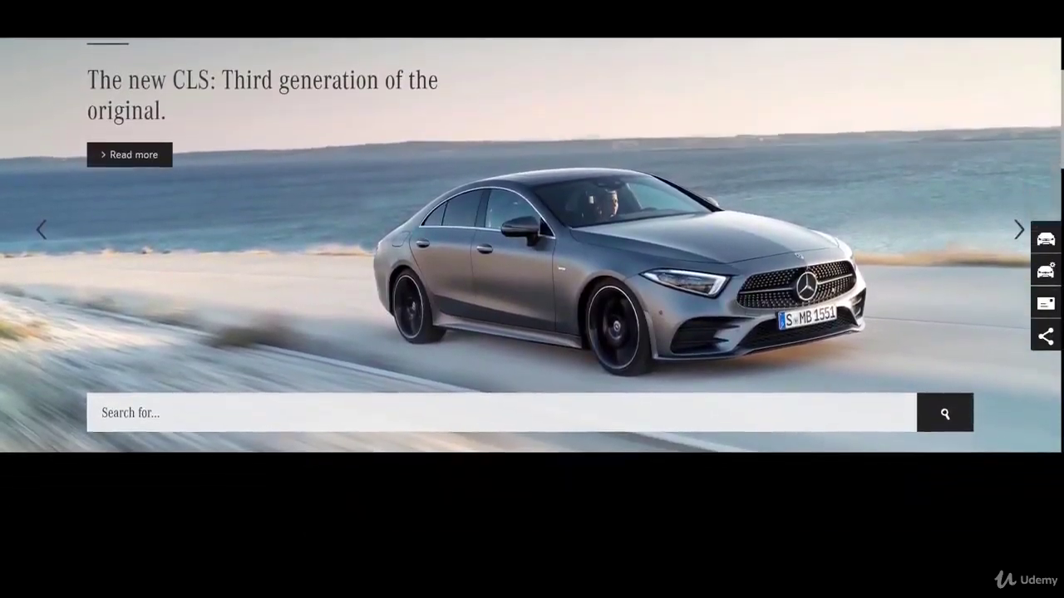
scroll(532, 279, down, 2)
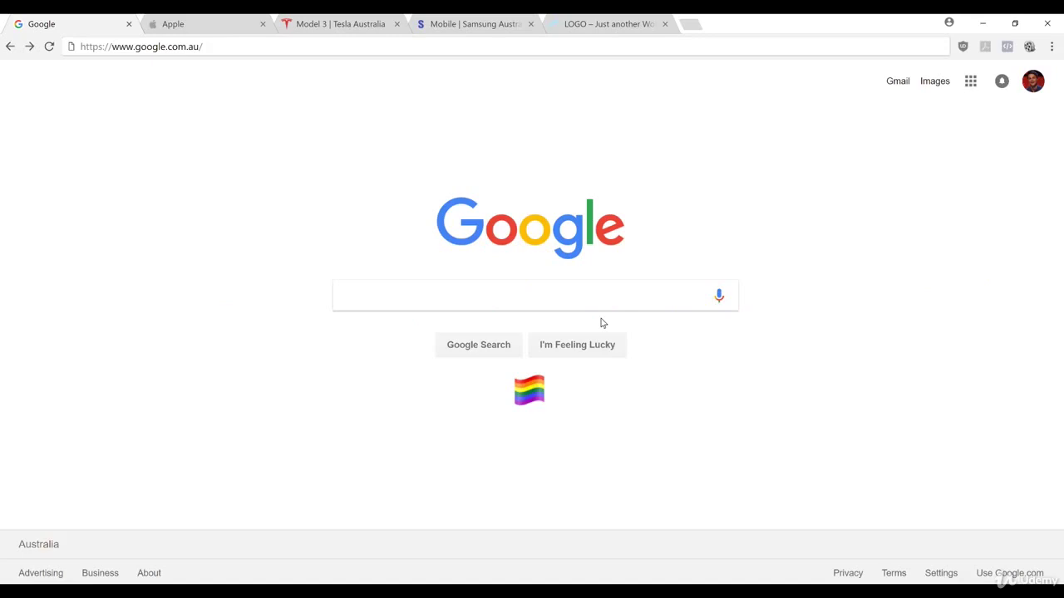
click(183, 27)
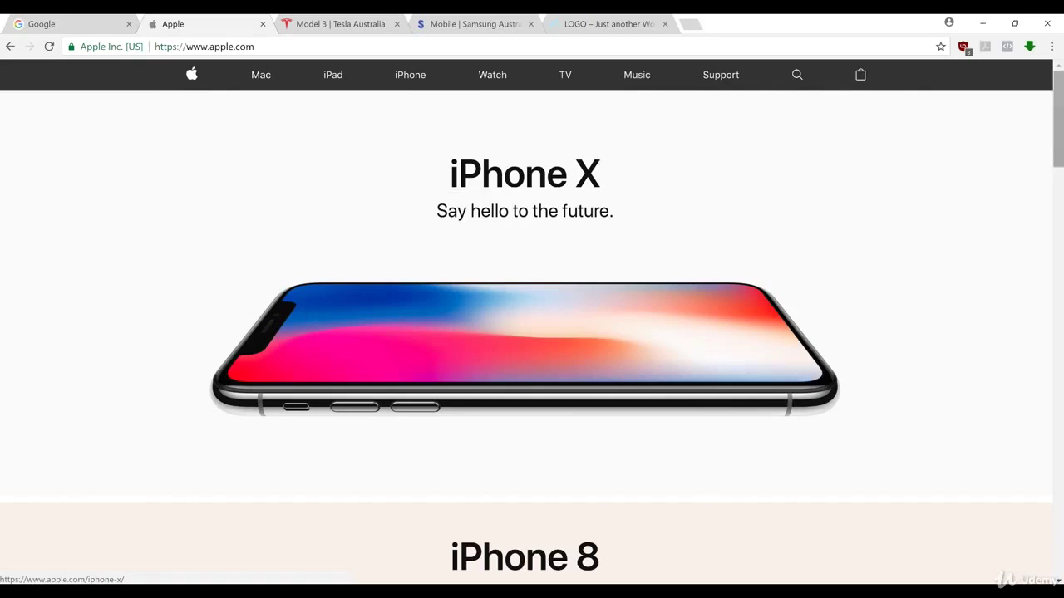
drag(1060, 130, 1053, 79)
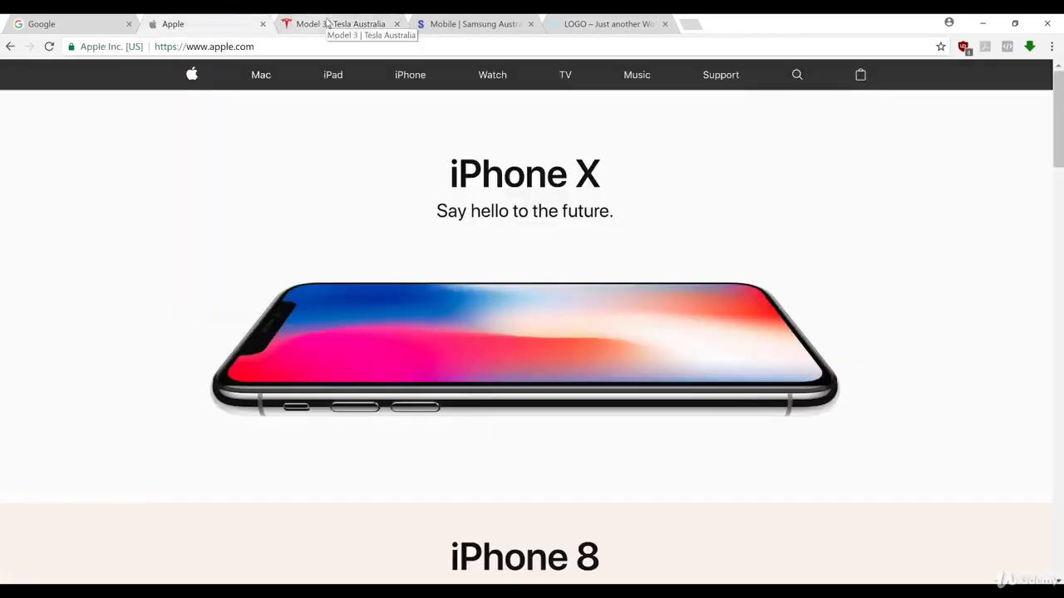
click(327, 23)
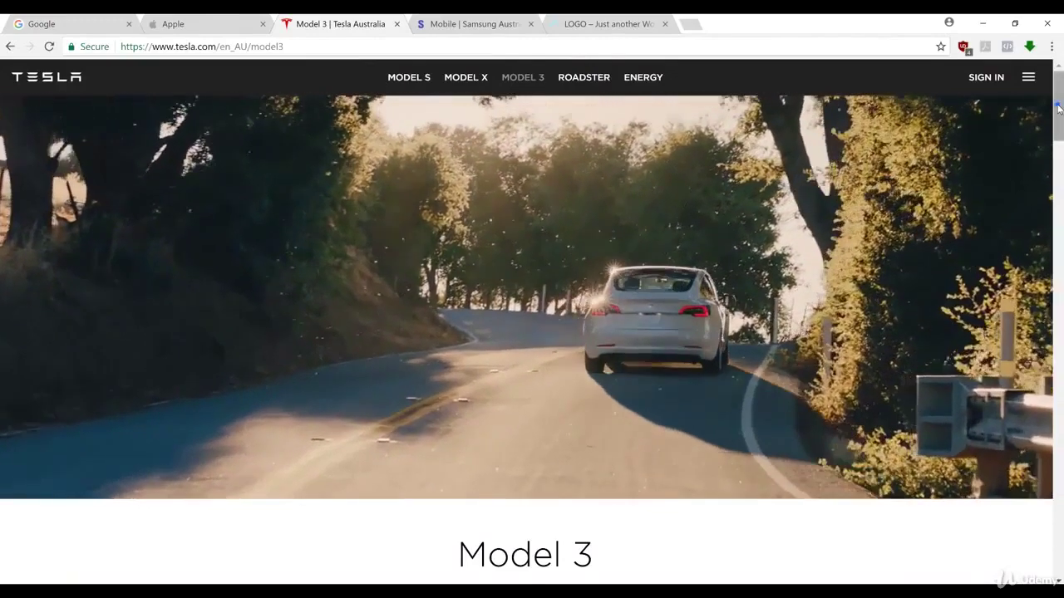
- Scroll down the Tesla Model 3 page, then switch to the Samsung Mobile tab
scroll(1062, 151, down, 2)
scroll(1062, 152, down, 5)
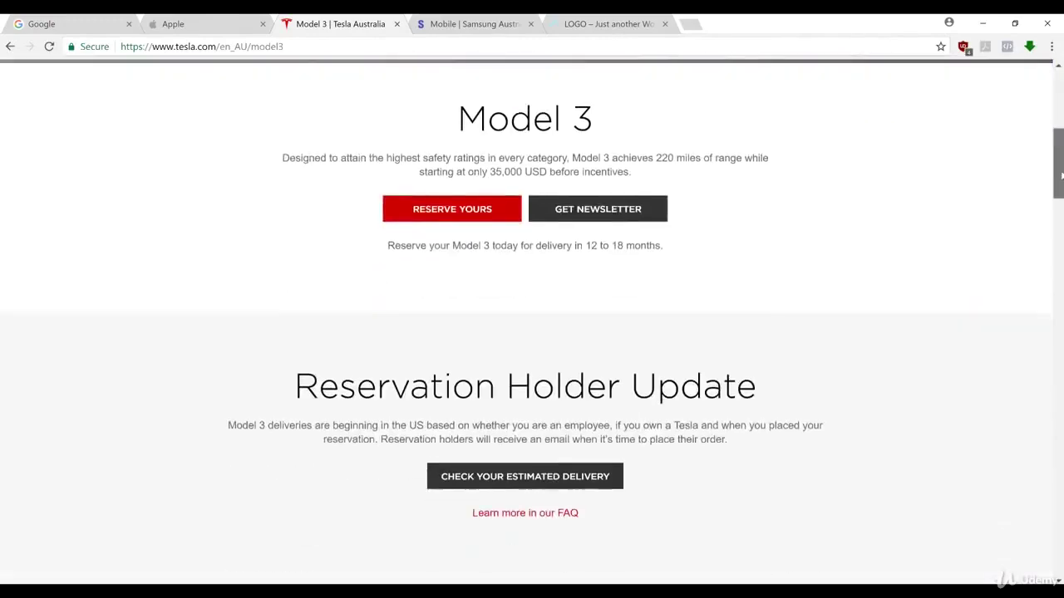
scroll(532, 321, down, 6)
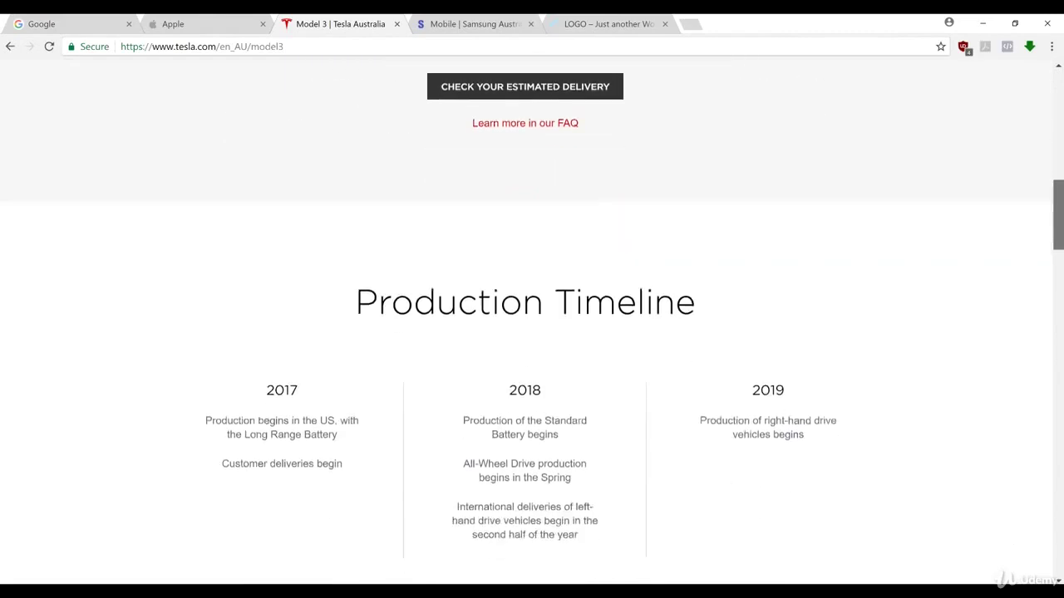
scroll(1059, 299, down, 5)
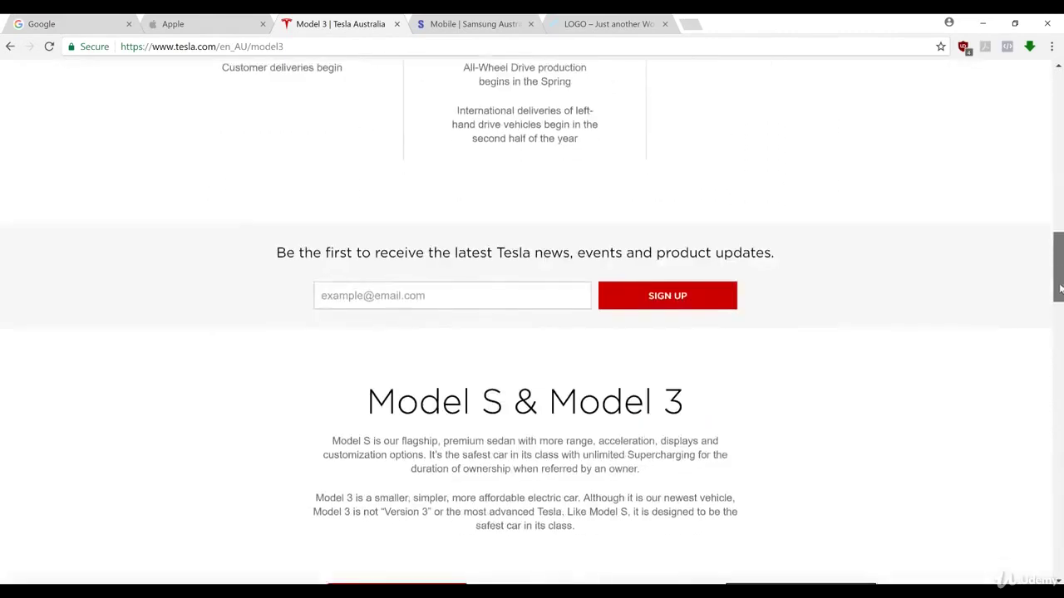
drag(1059, 300, 1061, 79)
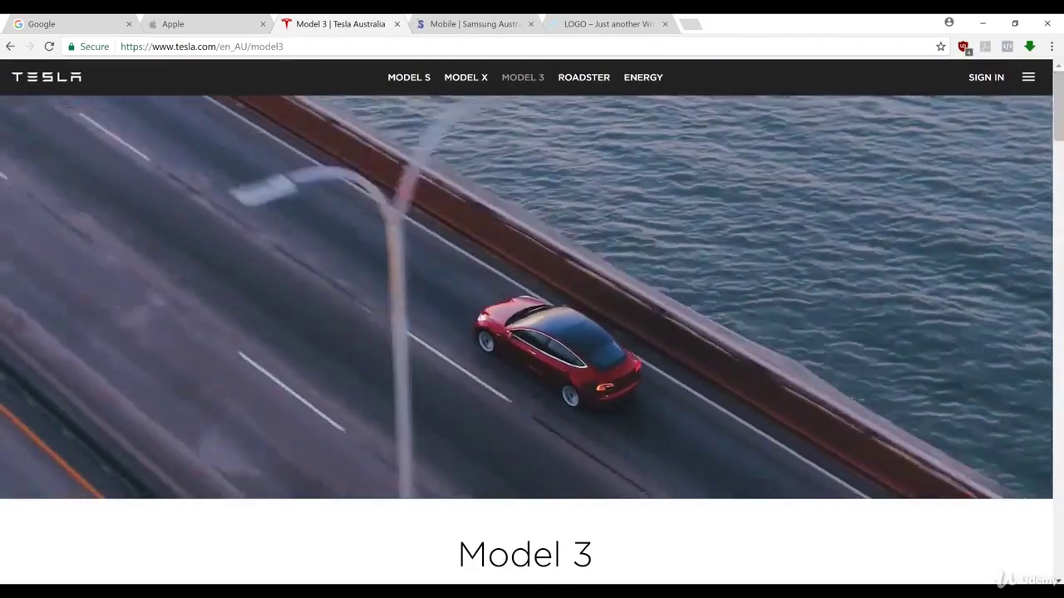
click(443, 32)
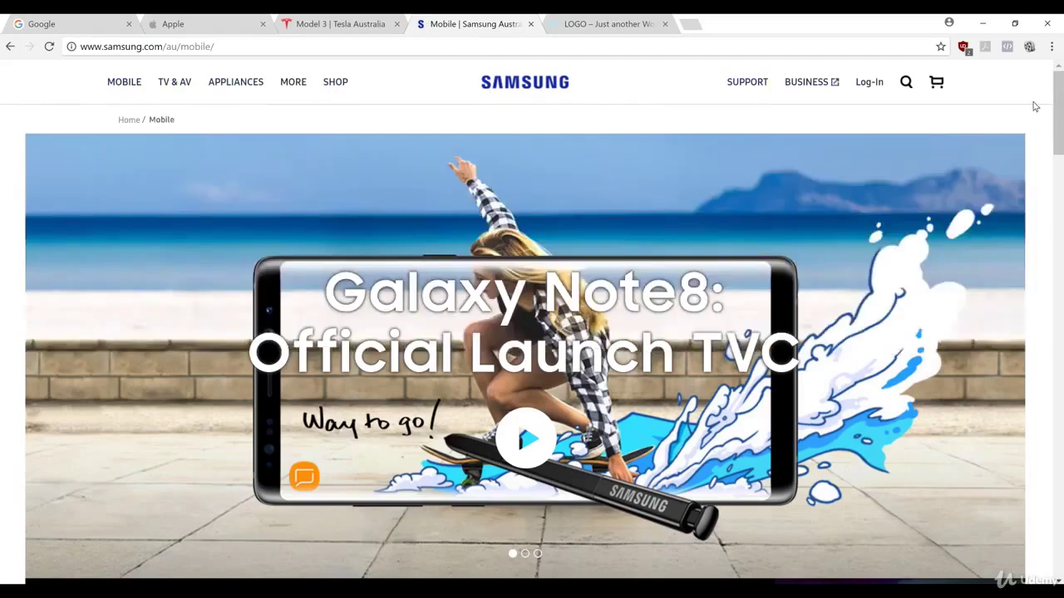
- Scroll the Samsung Mobile page, then go back to the Tesla Model 3 tab with Ctrl+Shift+Tab
scroll(910, 119, down, 1)
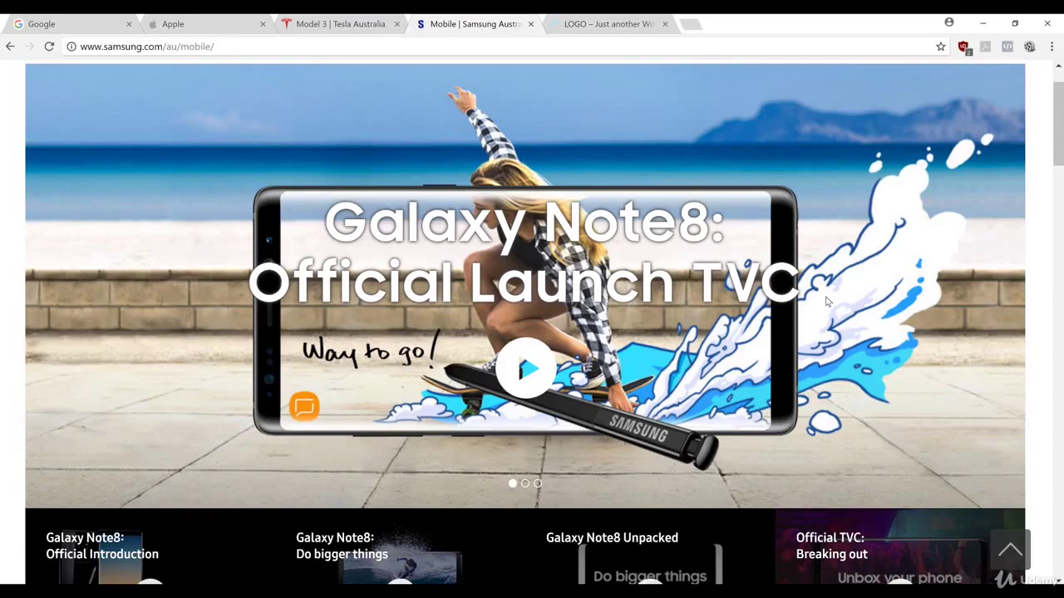
drag(1061, 137, 1049, 73)
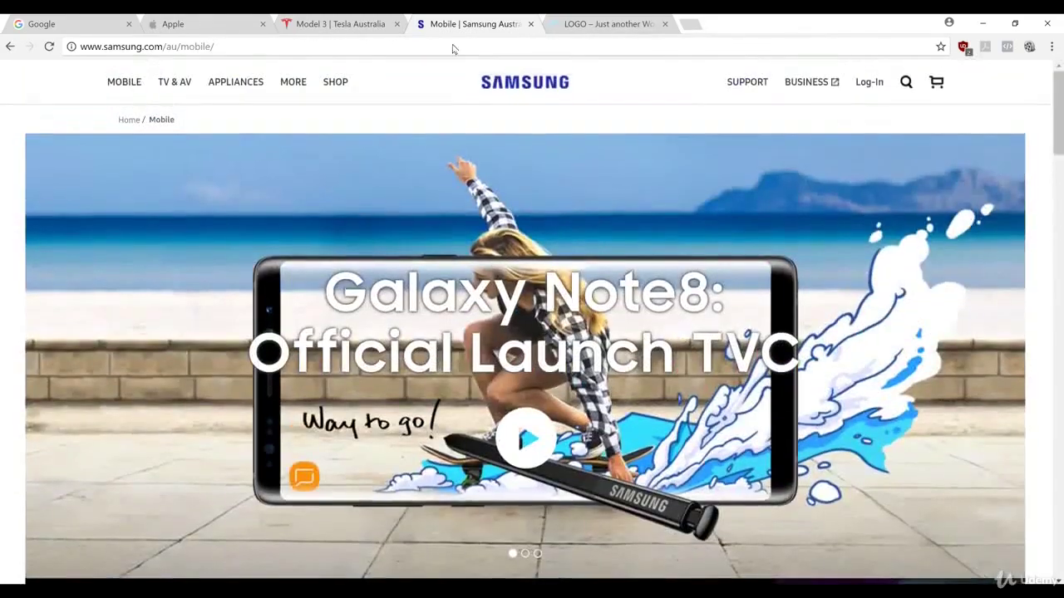
key(ctrl+shift+Tab)
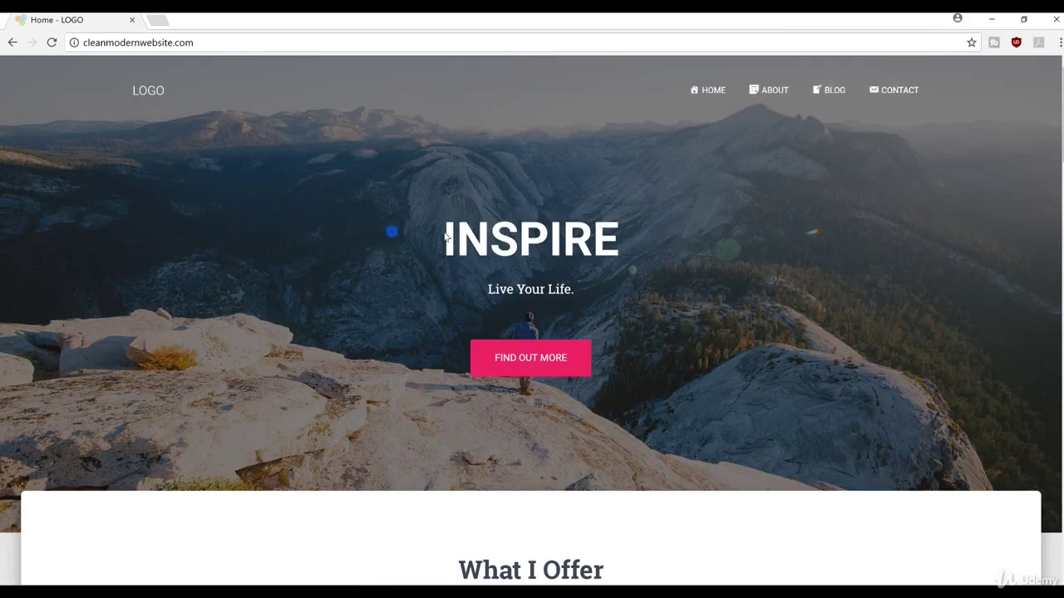
drag(516, 237, 618, 239)
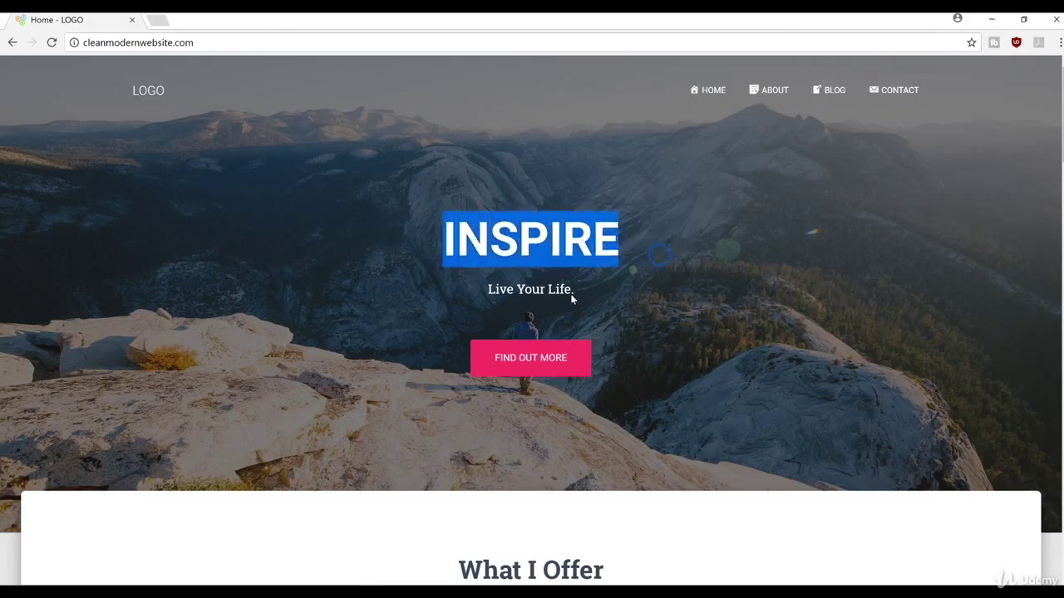
click(538, 299)
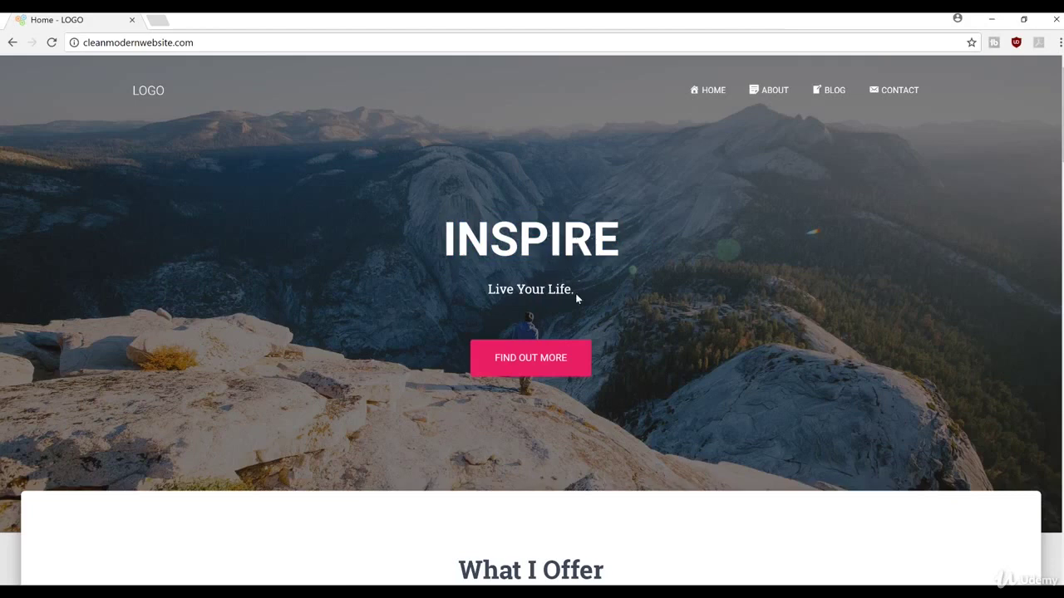
click(641, 309)
scroll(532, 333, down, 4)
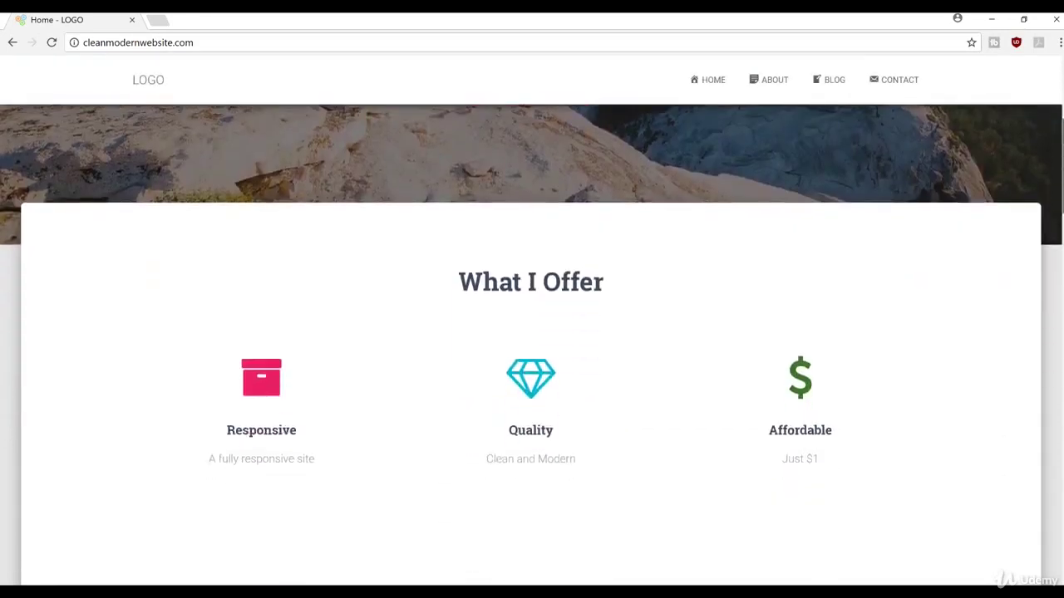
- Scroll the home page past What I Offer to the About section's team profiles
scroll(710, 208, down, 1)
scroll(711, 208, down, 1)
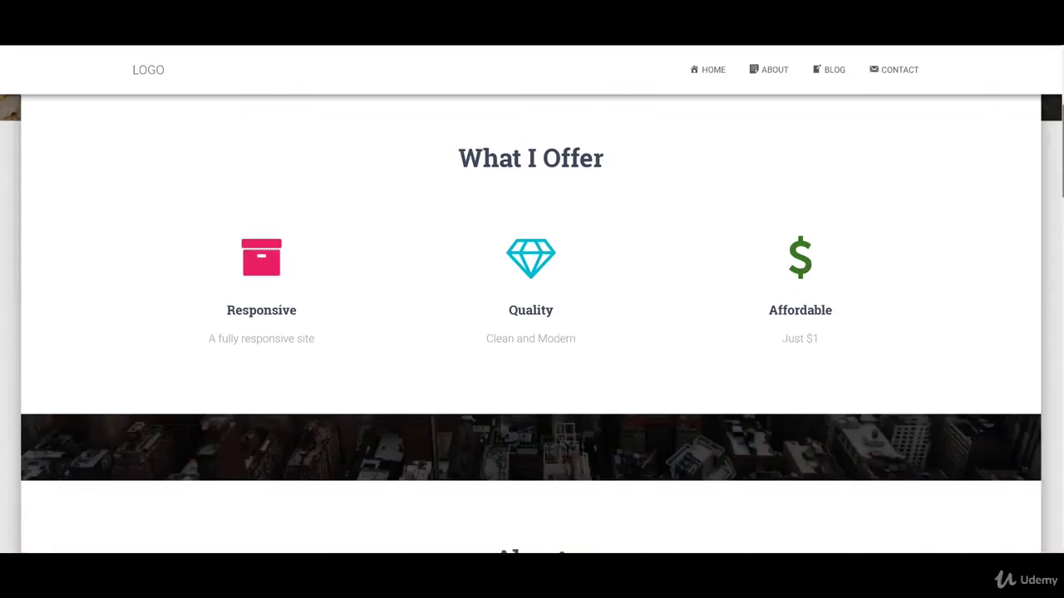
scroll(532, 333, down, 1)
scroll(978, 179, down, 5)
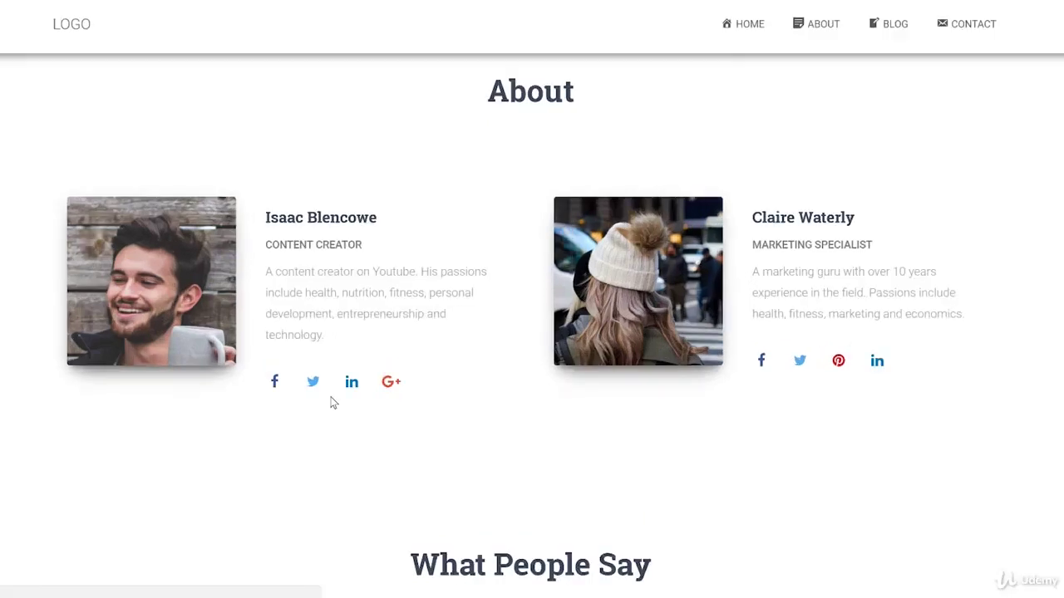
- Scroll down to the What People Say testimonials and the newsletter signup form
scroll(331, 403, down, 4)
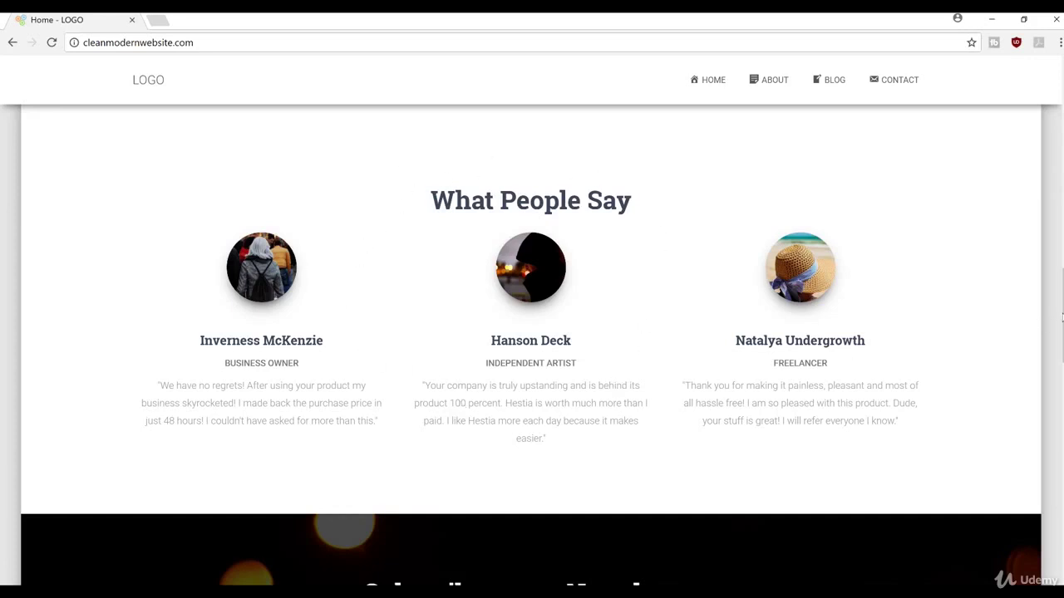
scroll(532, 374, down, 2)
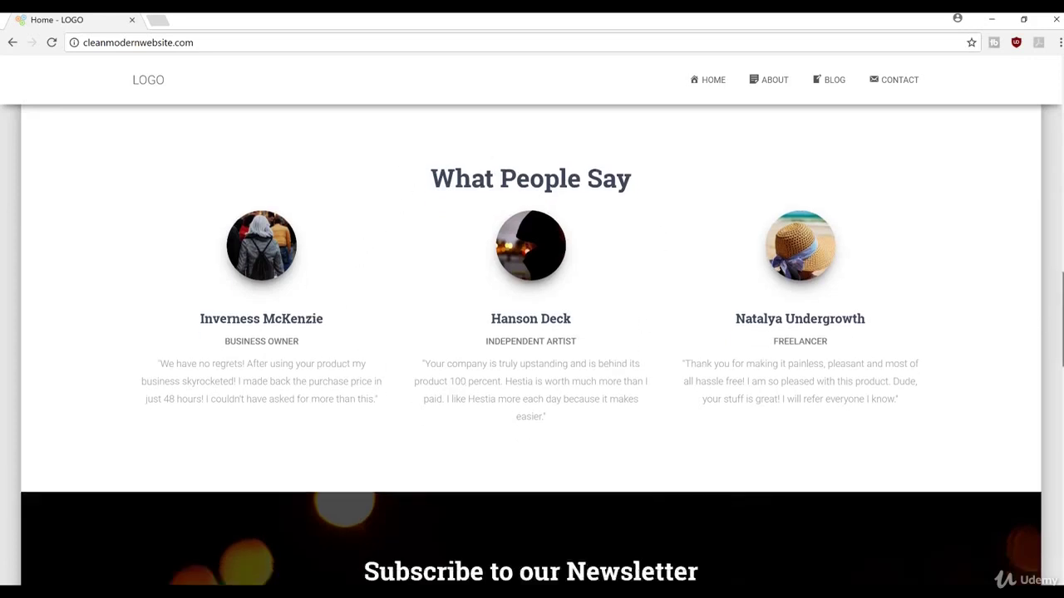
scroll(787, 242, down, 2)
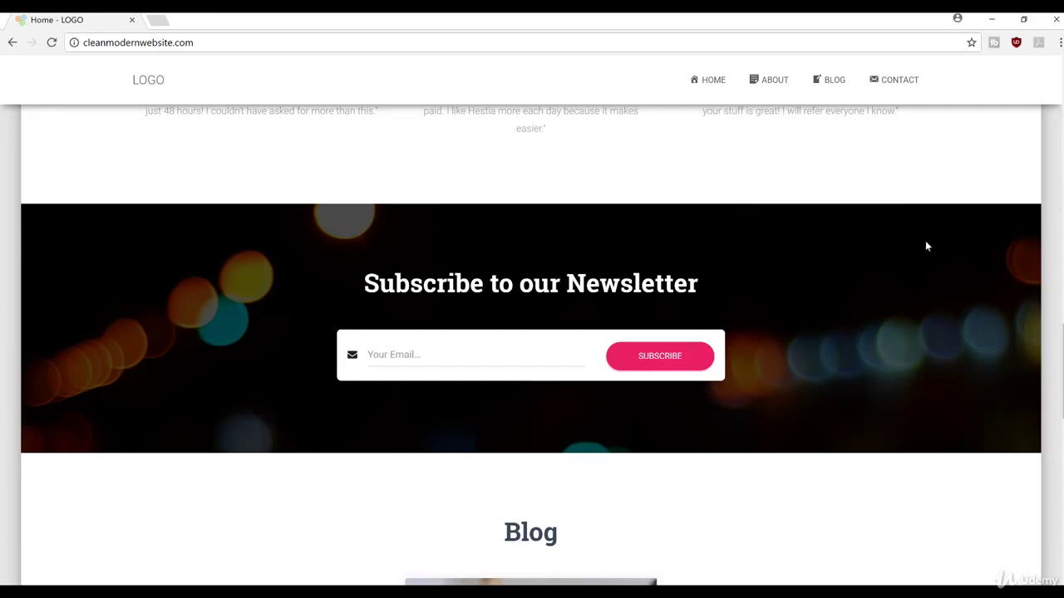
- Scroll through the rest of the live site's home page
scroll(531, 346, down, 1)
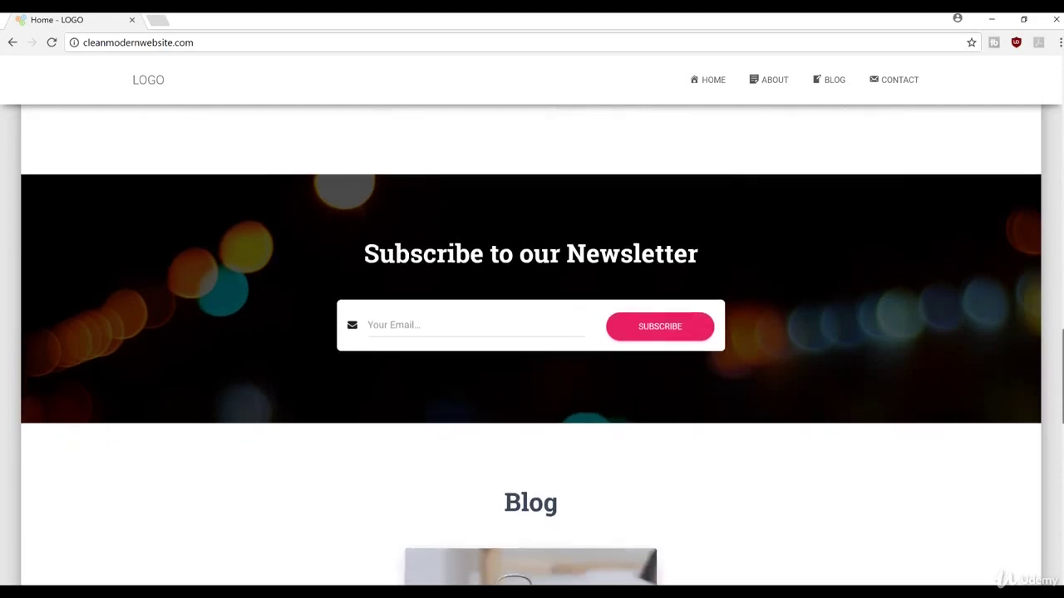
scroll(1012, 345, down, 4)
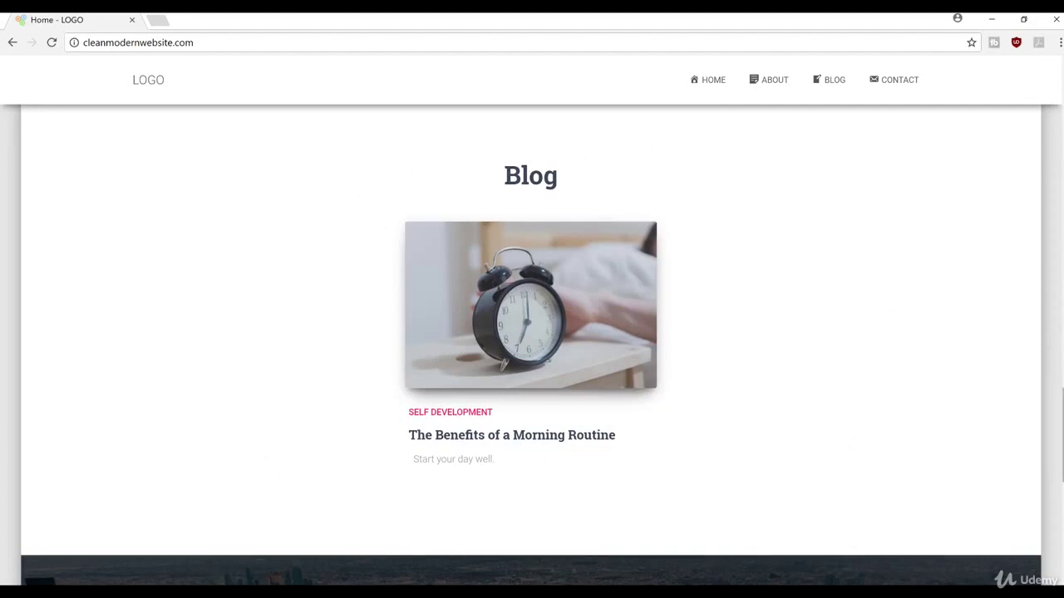
scroll(1056, 432, down, 1)
scroll(531, 349, down, 3)
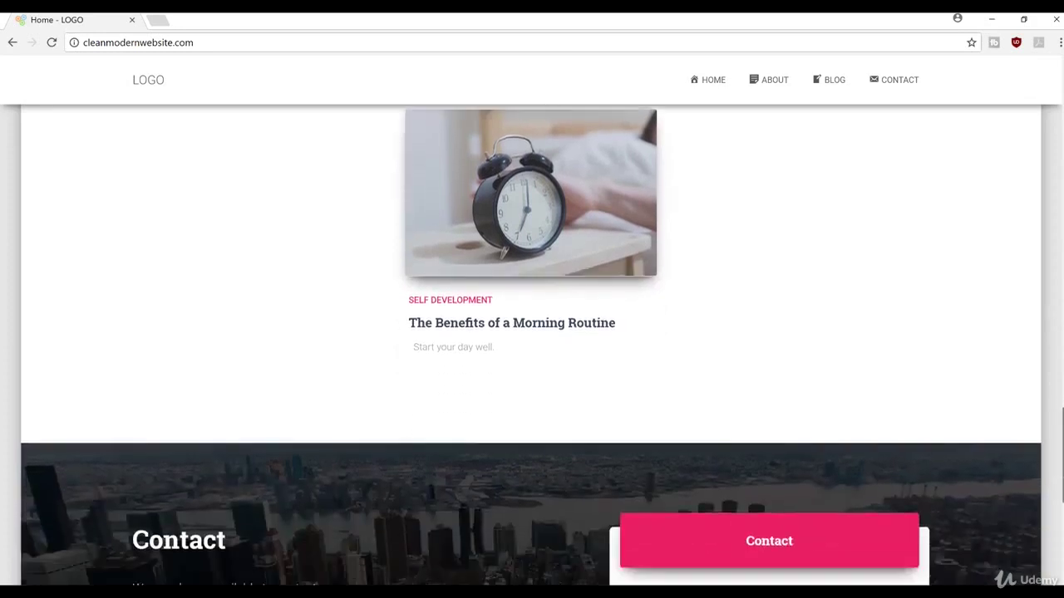
scroll(532, 365, down, 2)
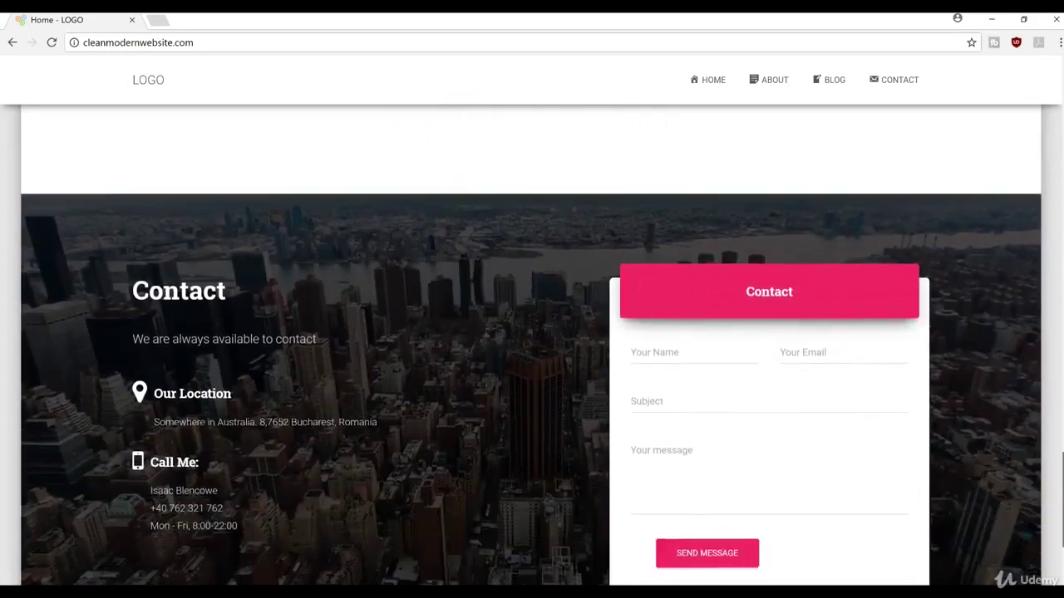
scroll(532, 349, down, 1)
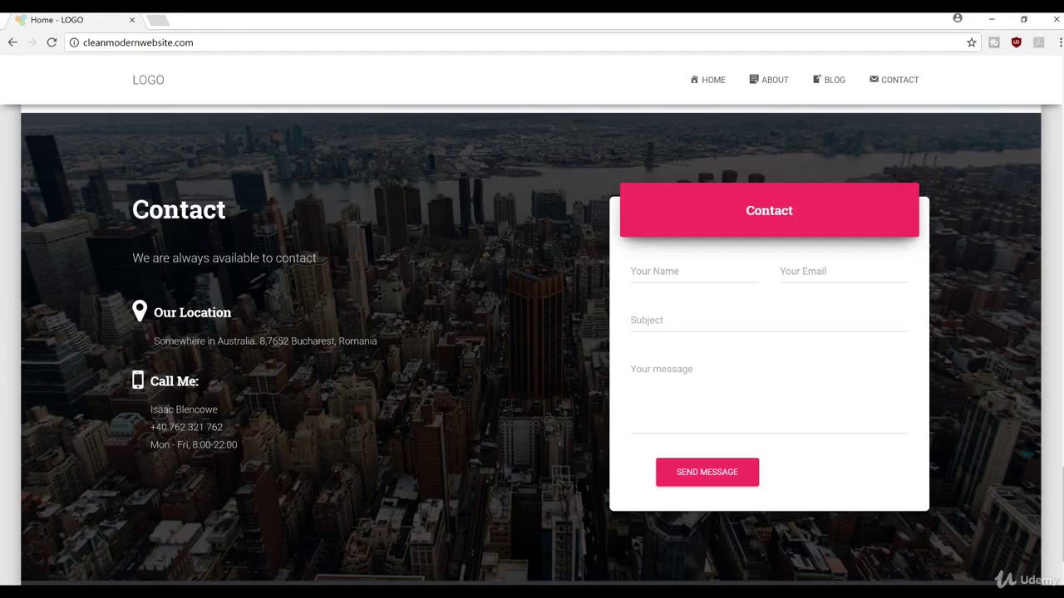
scroll(531, 341, down, 2)
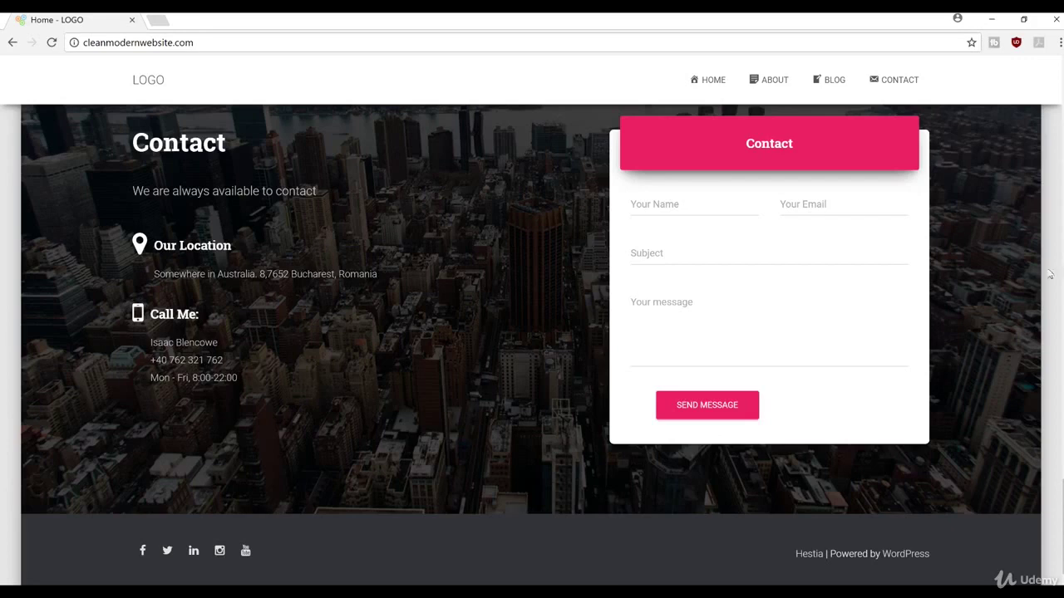
- Open the site's About page and scroll through it
click(774, 83)
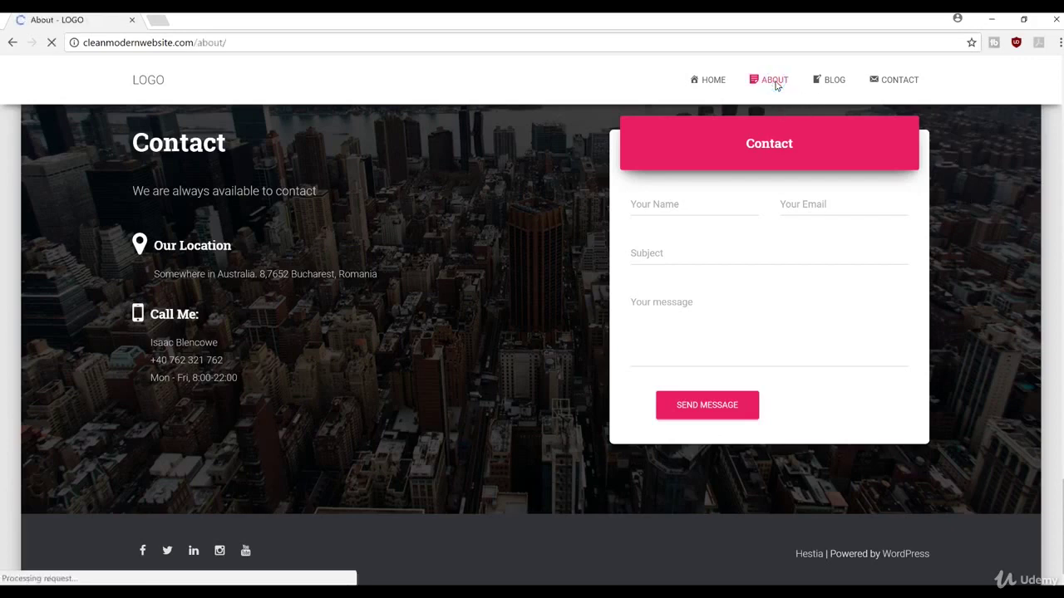
scroll(532, 333, down, 5)
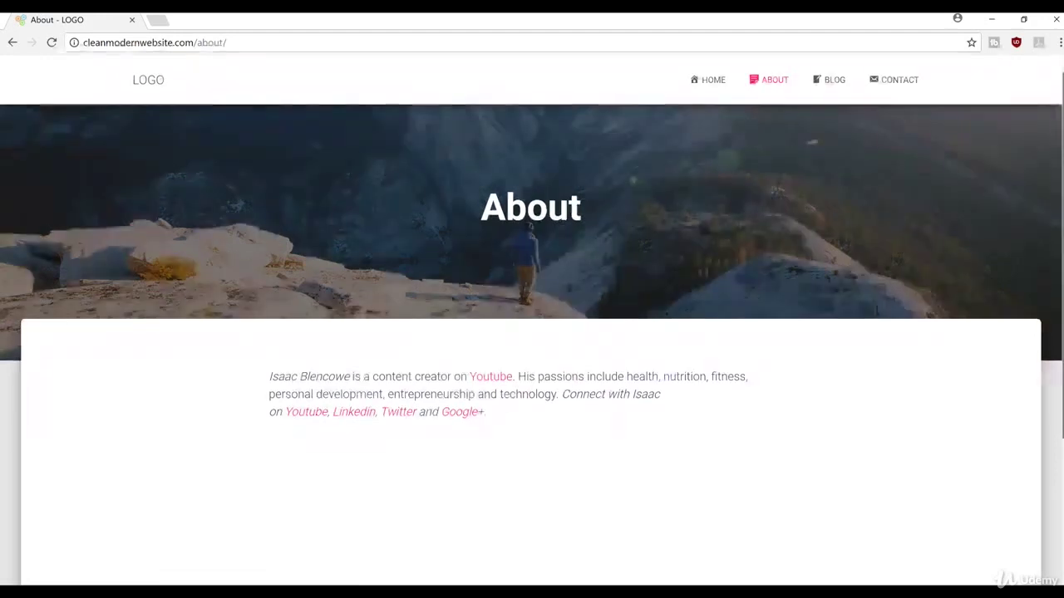
scroll(532, 332, up, 3)
scroll(596, 463, up, 1)
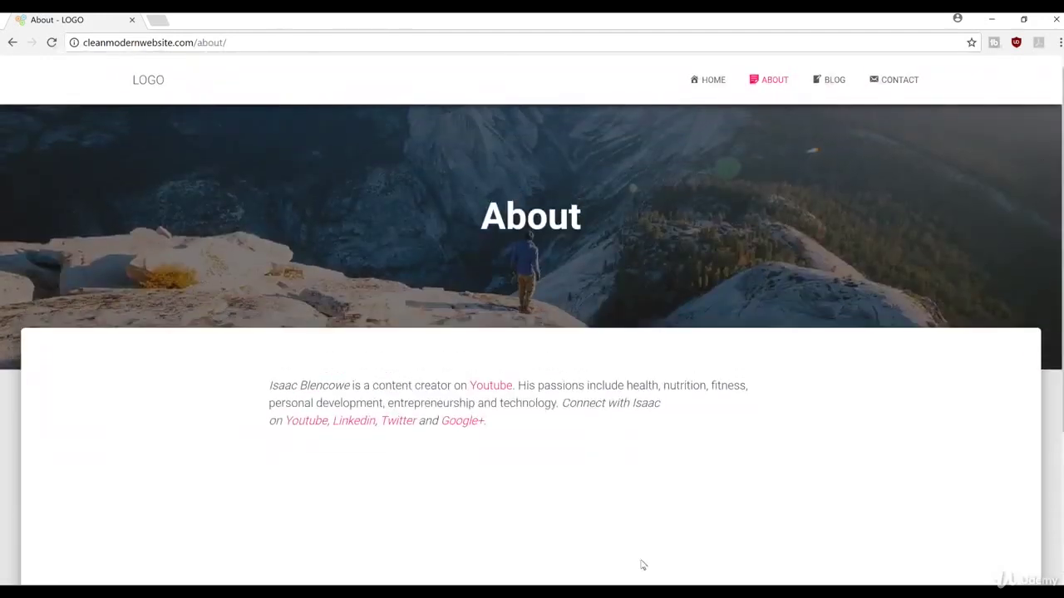
- Browse the Blog page, then return to the home page
click(826, 83)
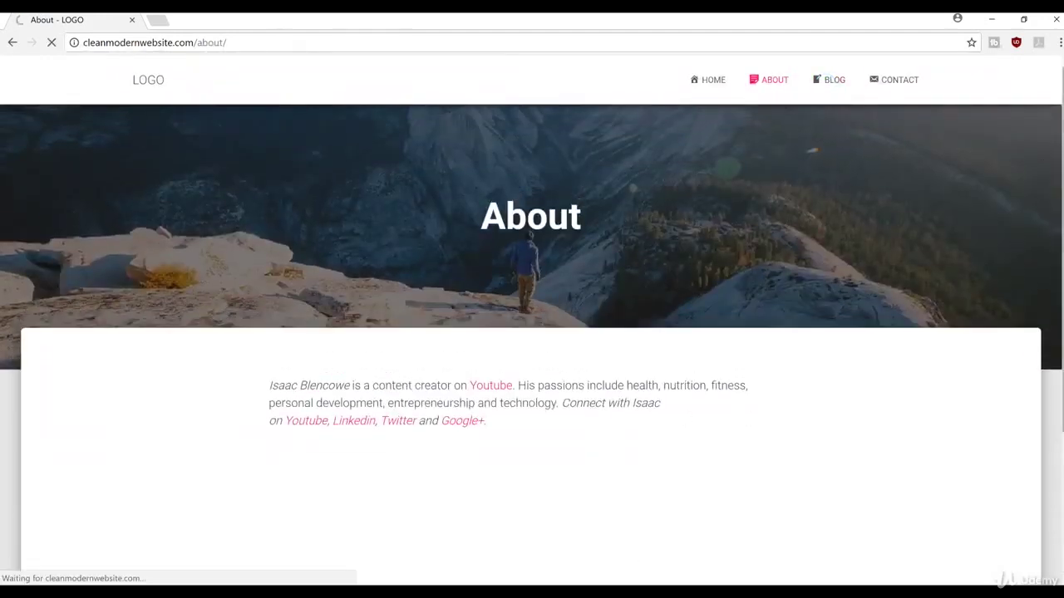
scroll(532, 346, down, 2)
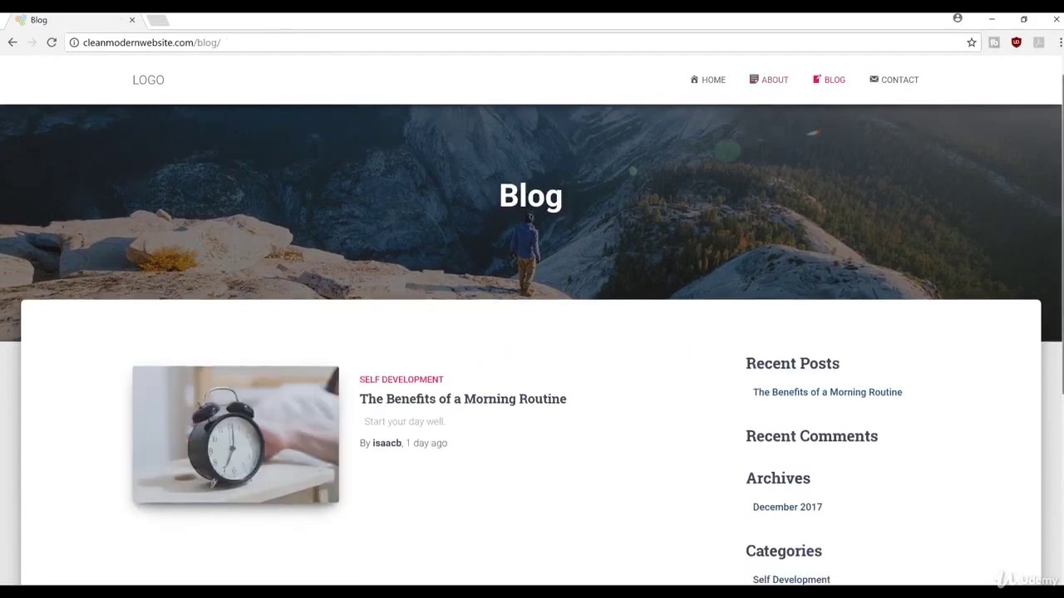
scroll(732, 99, up, 2)
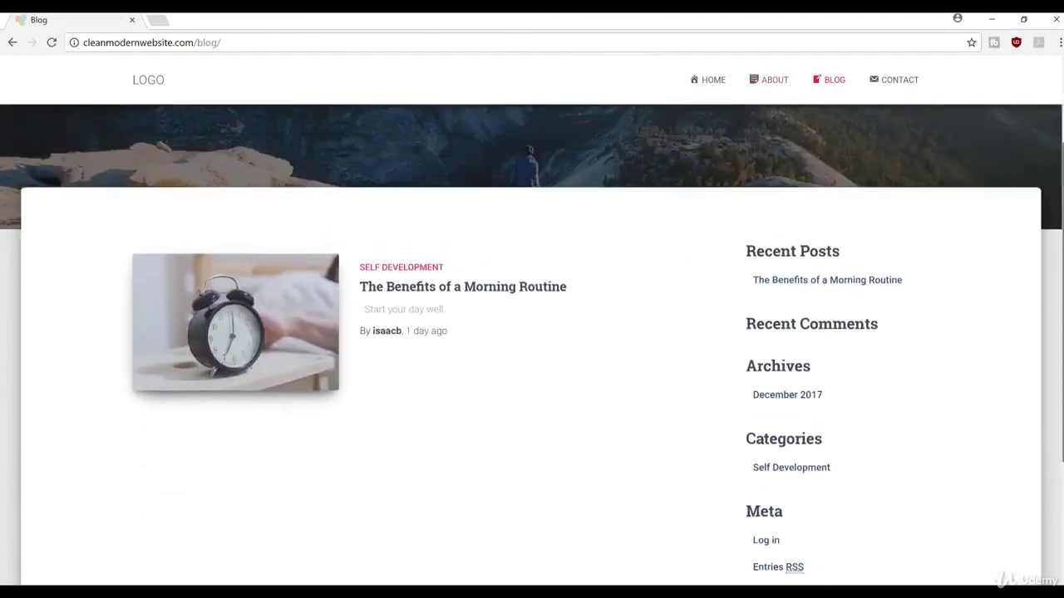
click(720, 81)
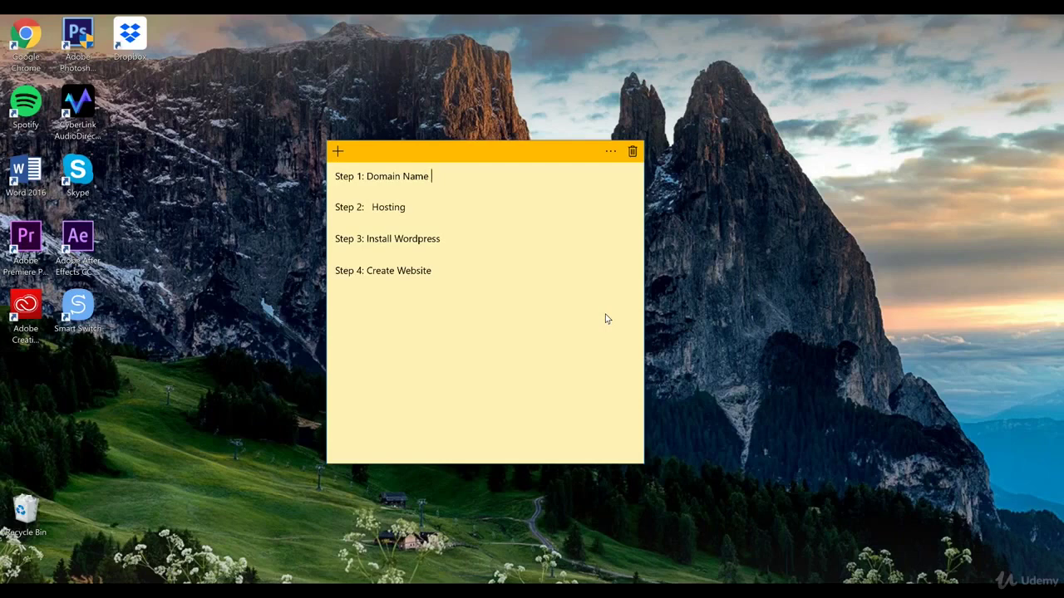
- Complete 'Godaddy' on the Step 1 line and place a space before it
text(addy)
click(435, 177)
- Append '- Hostgator' to the 'Step 2: Hosting' line, then move to the end of Step 3
click(422, 212)
text(- Hostgator)
click(447, 247)
click(454, 239)
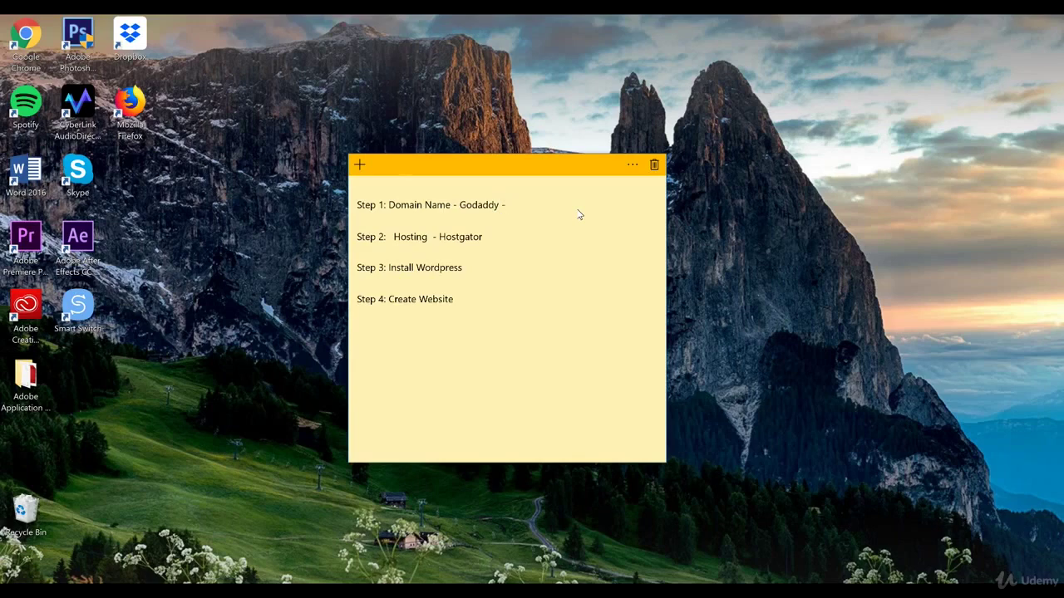
- Add the costs '$1' to Step 1 and '0.01 cent' to the Hostgator Step 2 line
text($12 Year)
key(BackSpace)
key(BackSpace)
key(BackSpace)
key(BackSpace)
key(BackSpace)
key(BackSpace)
click(517, 245)
click(517, 240)
text($)
key(BackSpace)
text(- $10)
key(BackSpace)
key(BackSpace)
key(BackSpace)
text(0.01 cent)
- Append '- Free' to the Step 3 and Step 4 lines
click(484, 277)
click(495, 268)
text(- Free)
click(470, 309)
click(481, 298)
text(- Free)
- Add a '$1' total line and 'LETS GET STARTED!!' below the steps
key(Return)
key(Return)
text($1)
key(Return)
key(Return)
text(LETS GET STARTED!!)
key(Return)
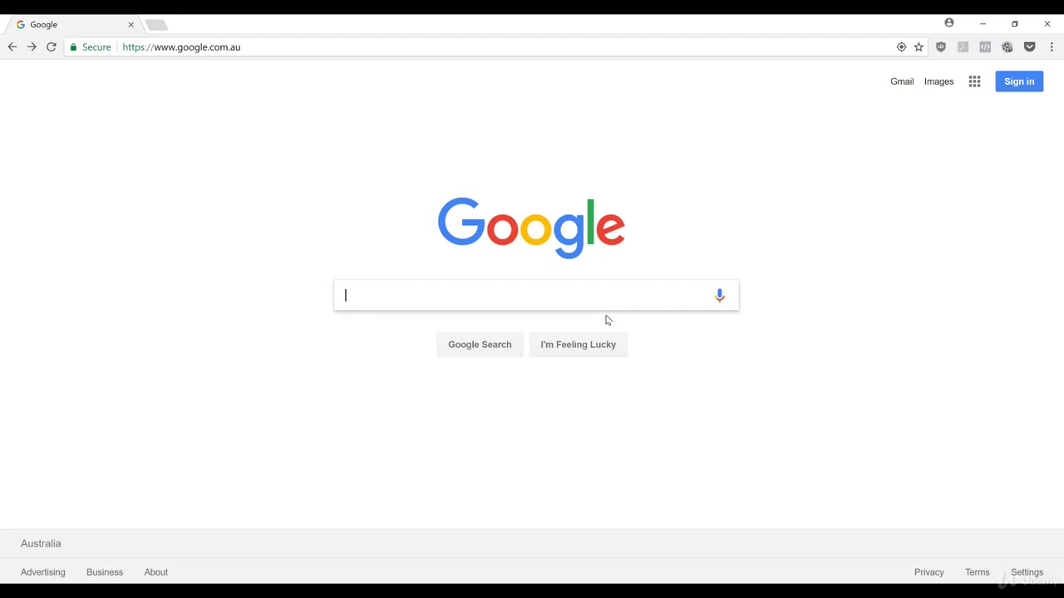
- Load godaddy.com in Chrome's address bar using the 'god' autocomplete
click(235, 52)
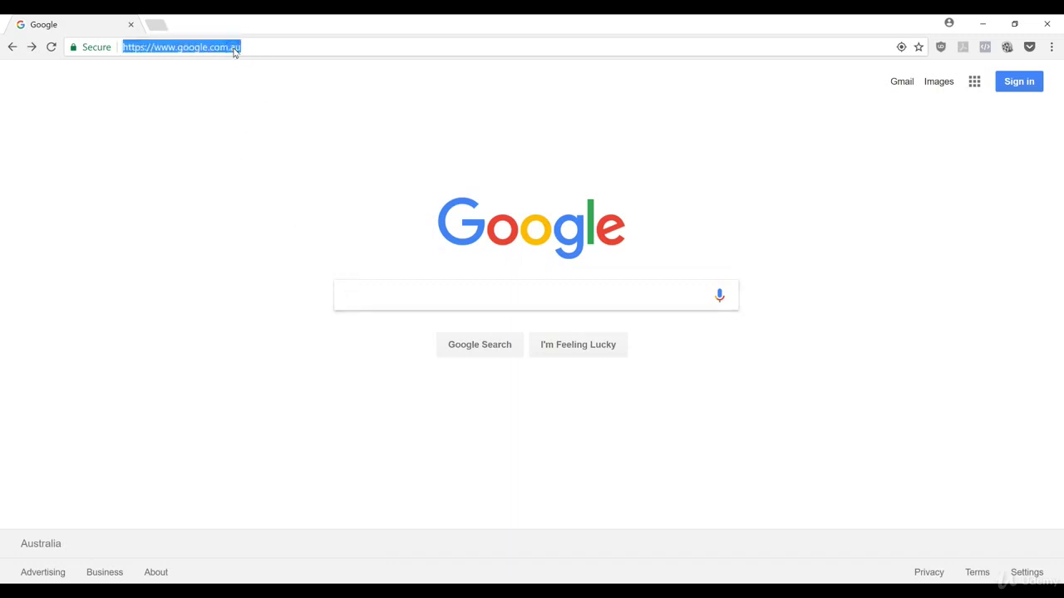
text(godaddy.com)
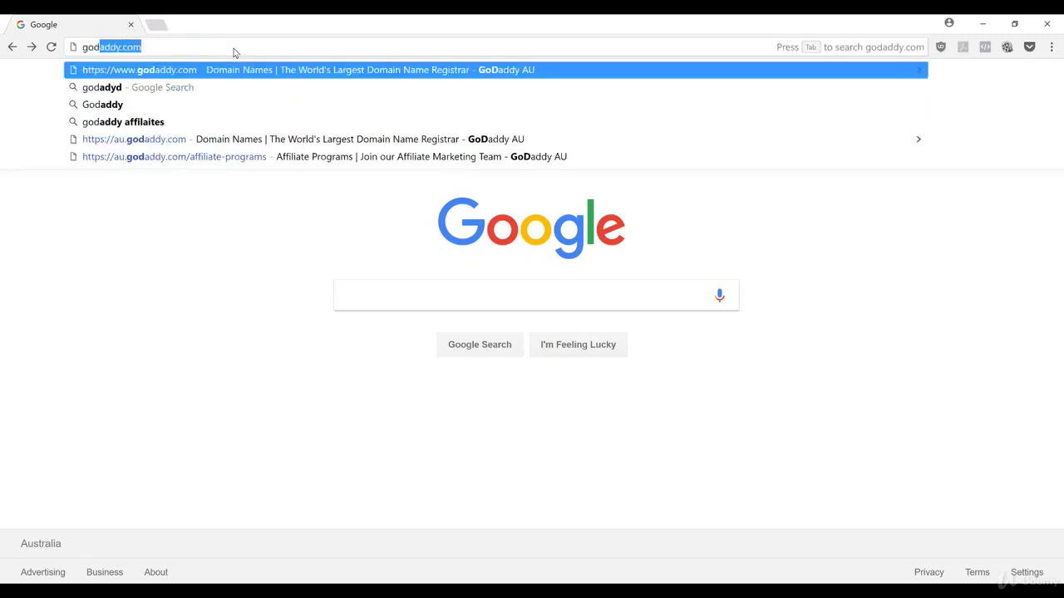
key(Return)
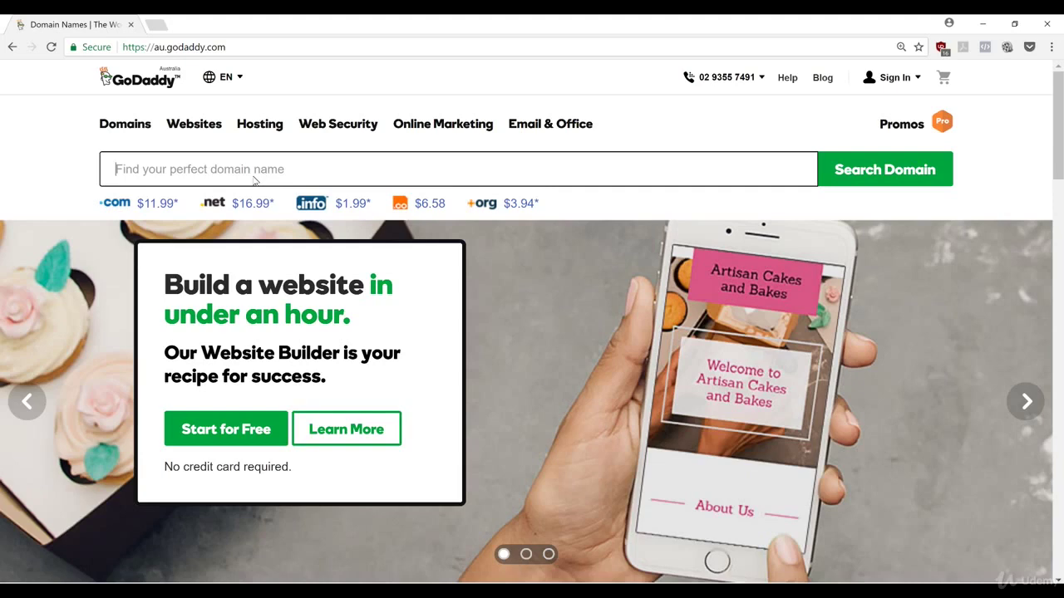
- Search GoDaddy for 'mybusinessname' after snoozing the Windows update popup, finding the .com taken
text(m)
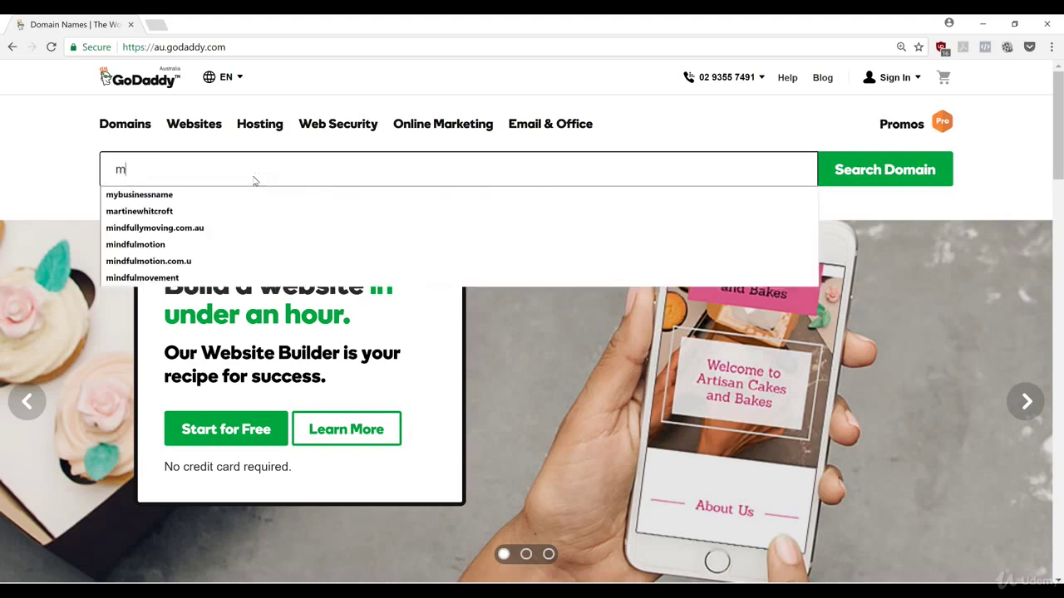
text(ybusiness)
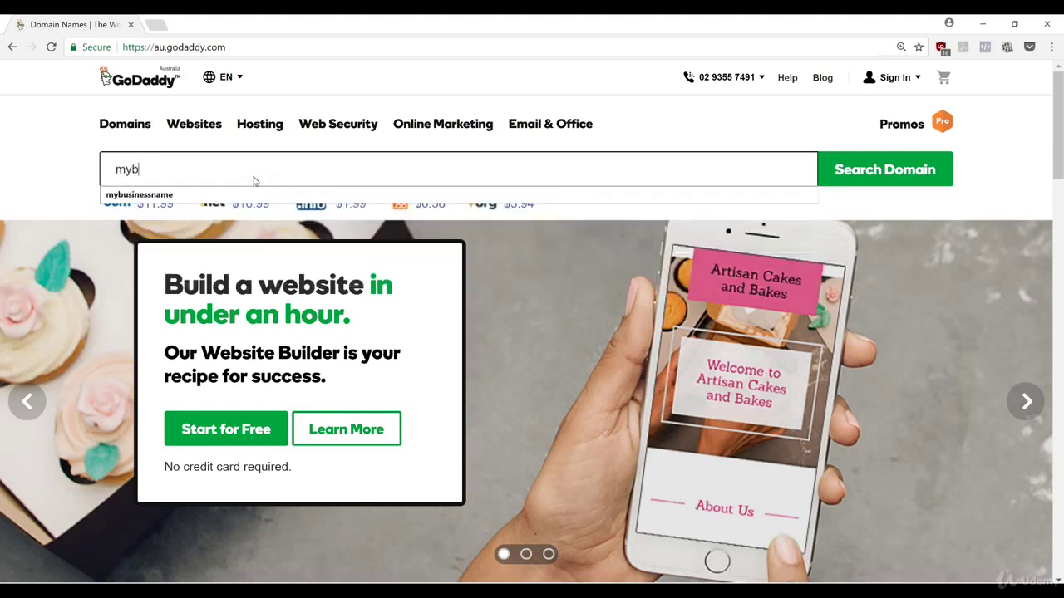
text(name)
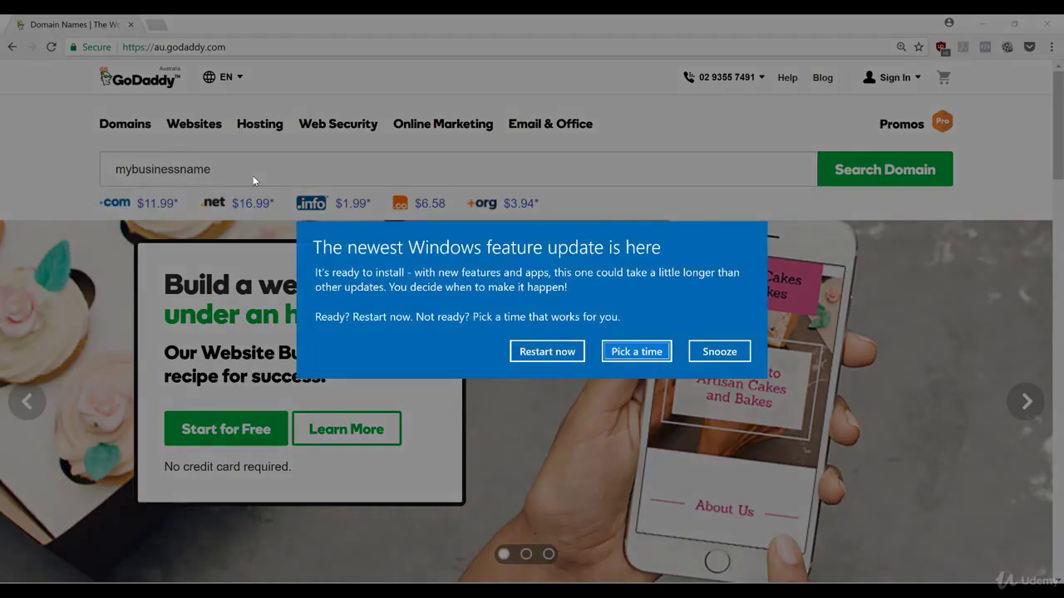
click(719, 354)
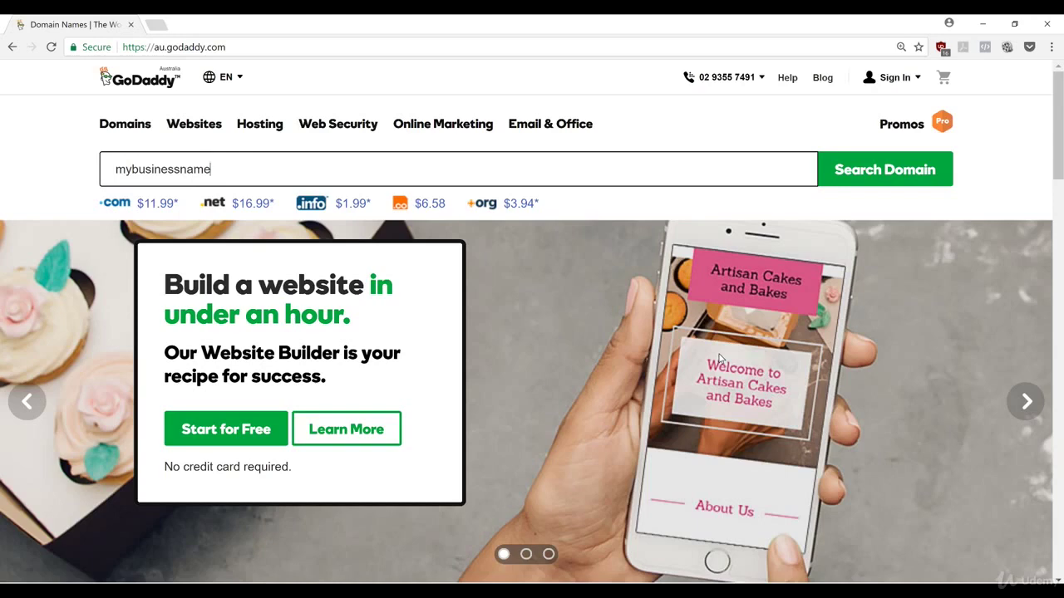
key(Return)
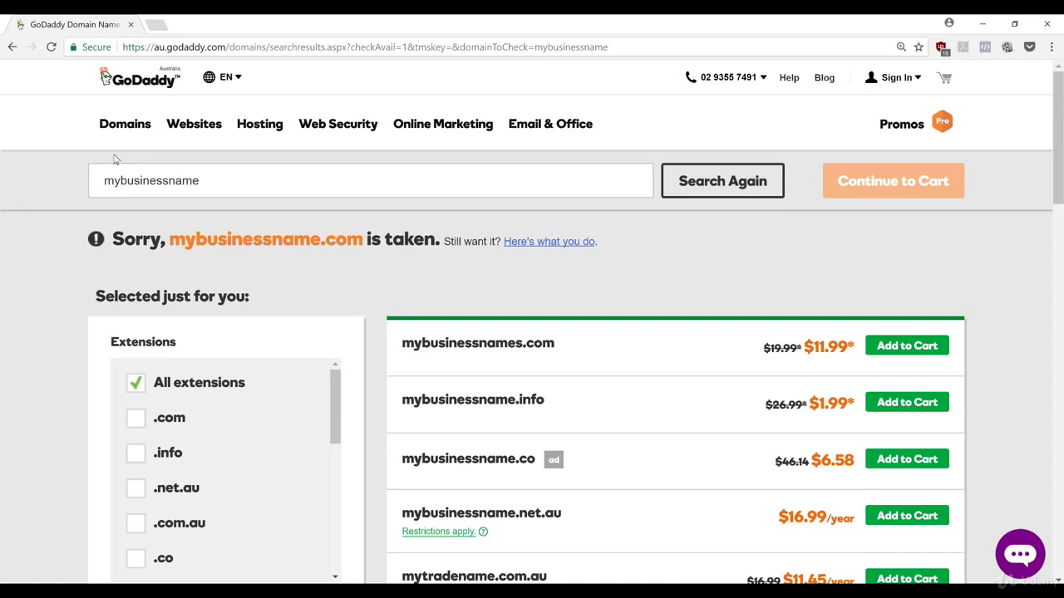
click(255, 192)
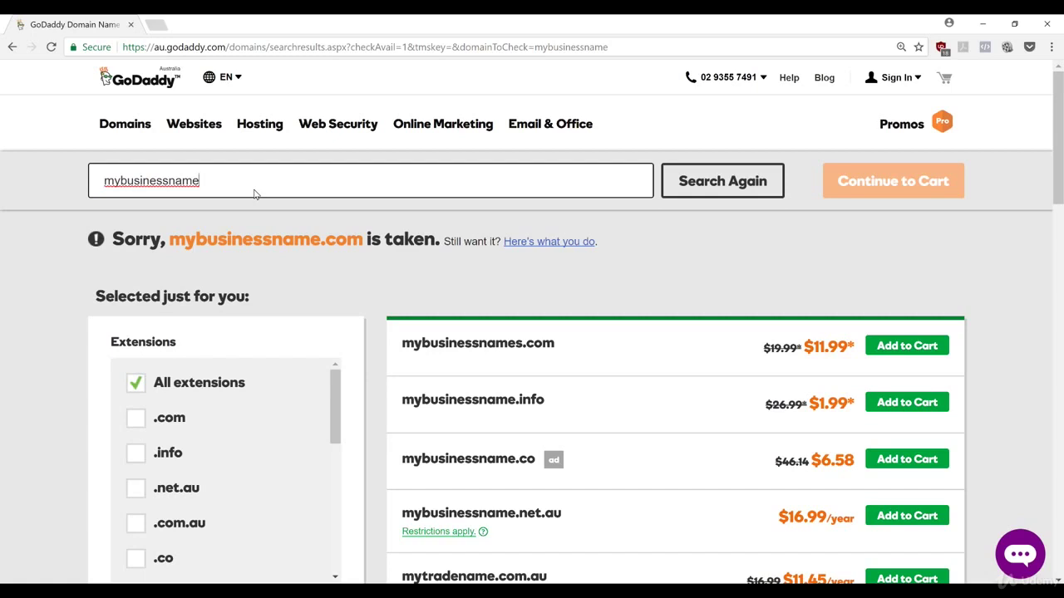
- Extend the search to 'mybusinessnamemedia' and review the results showing .com available at $11.99
double_click(255, 192)
drag(182, 180, 205, 179)
click(209, 181)
text(media)
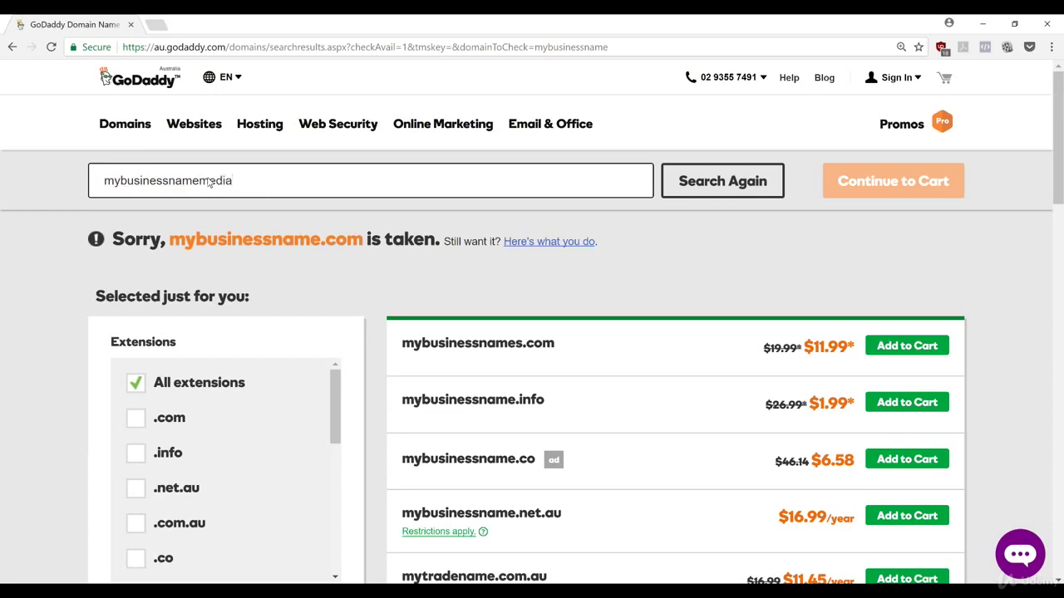
click(722, 181)
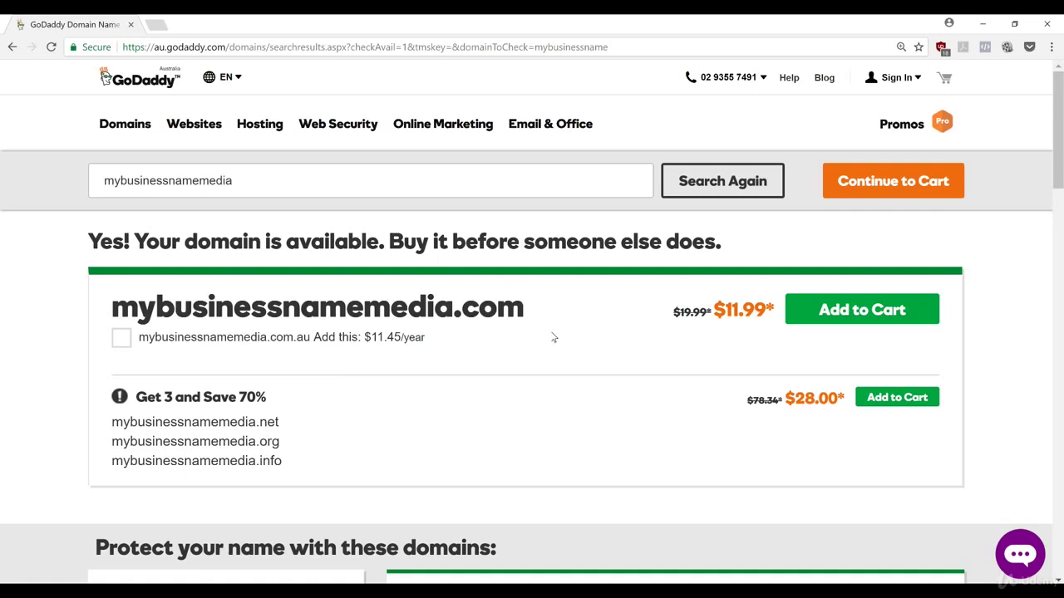
scroll(1058, 120, down, 1)
scroll(1059, 120, down, 1)
scroll(1058, 120, up, 1)
drag(1057, 170, 1057, 249)
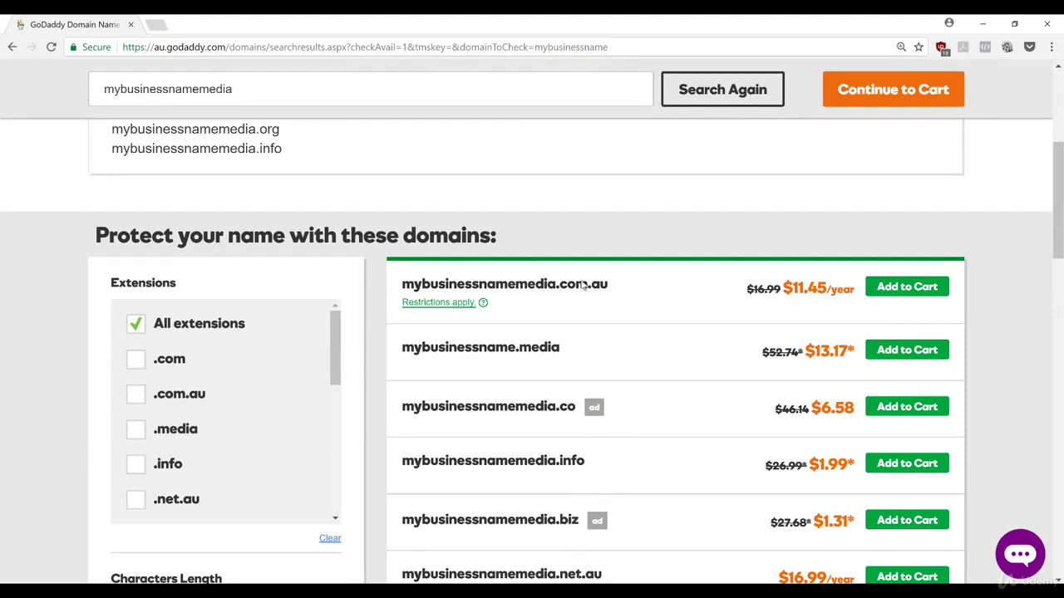
drag(1057, 204, 1057, 136)
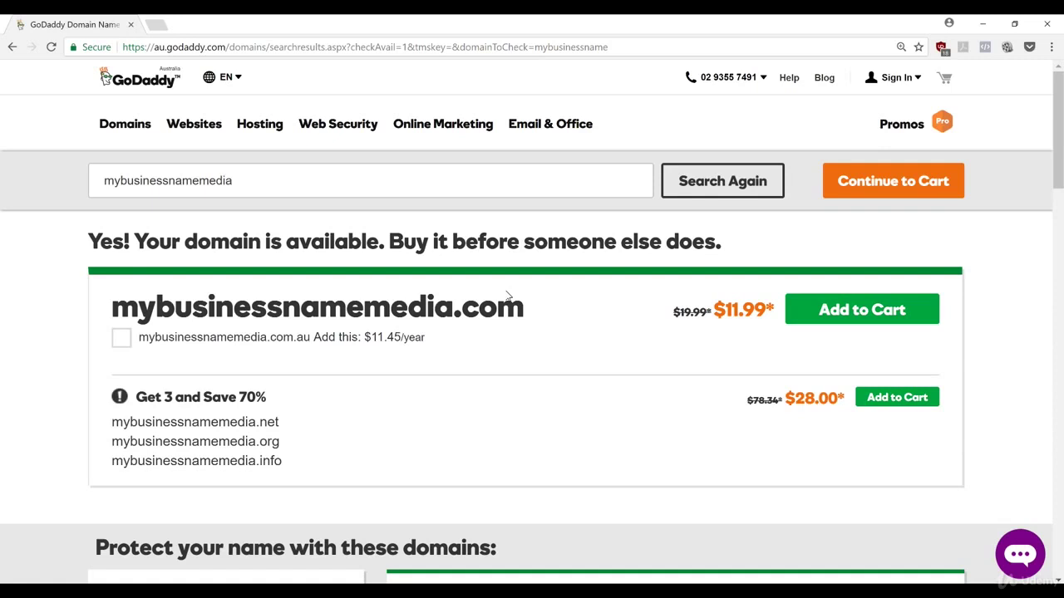
- Search 'cleanmodernwebsite' and point out the $11.99 price for cleanmodernwebsite.com
drag(272, 188, 85, 171)
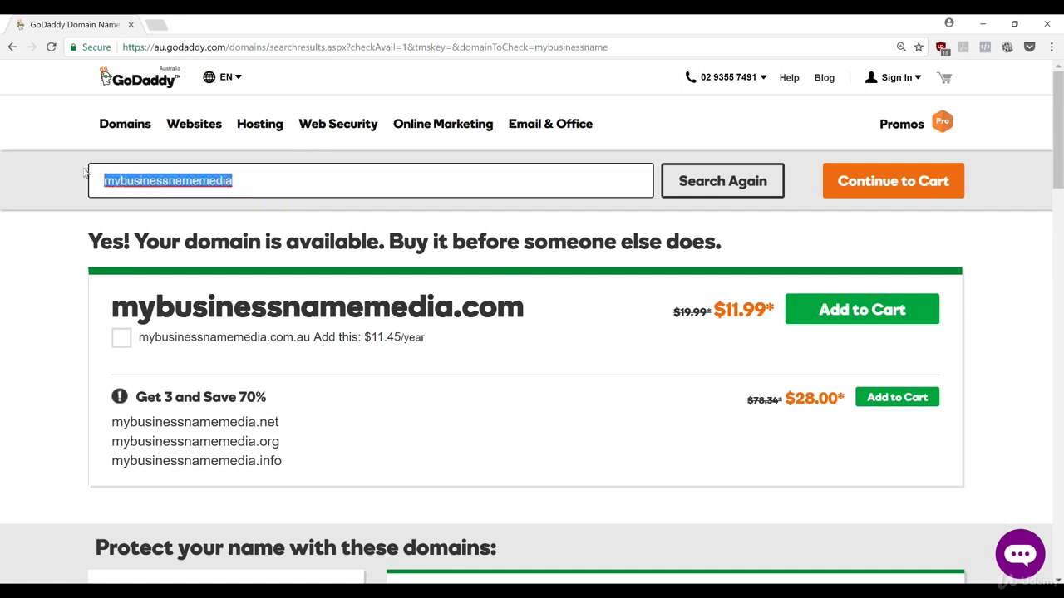
text(c)
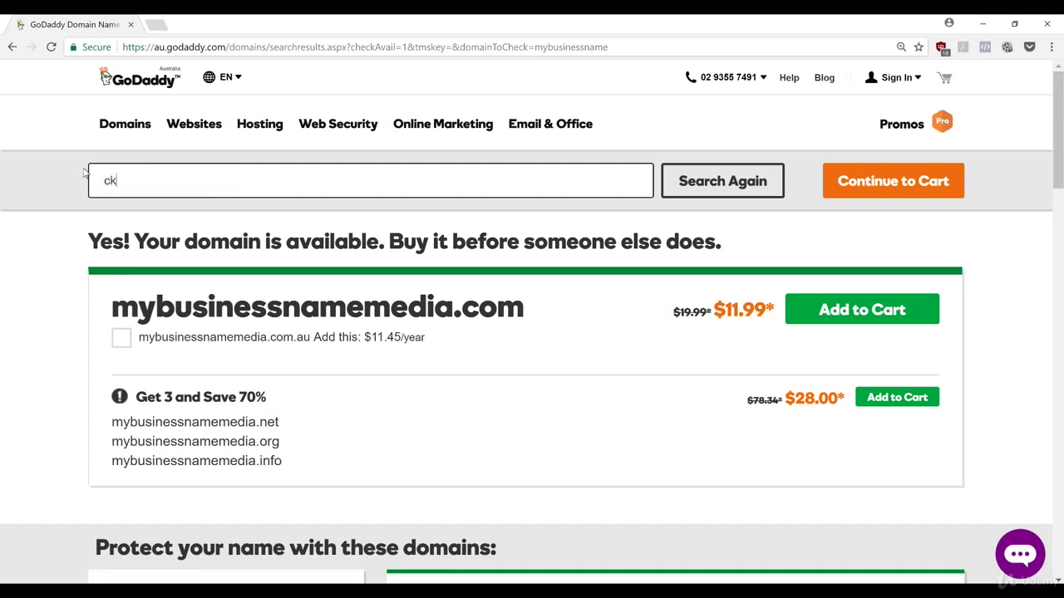
text(leanmodernwebsite)
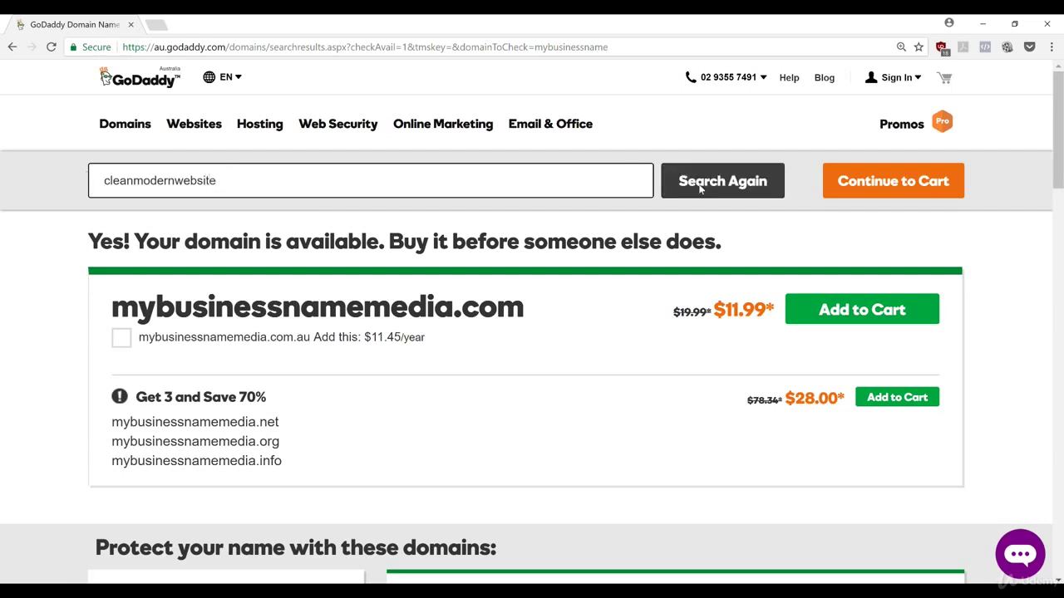
click(701, 189)
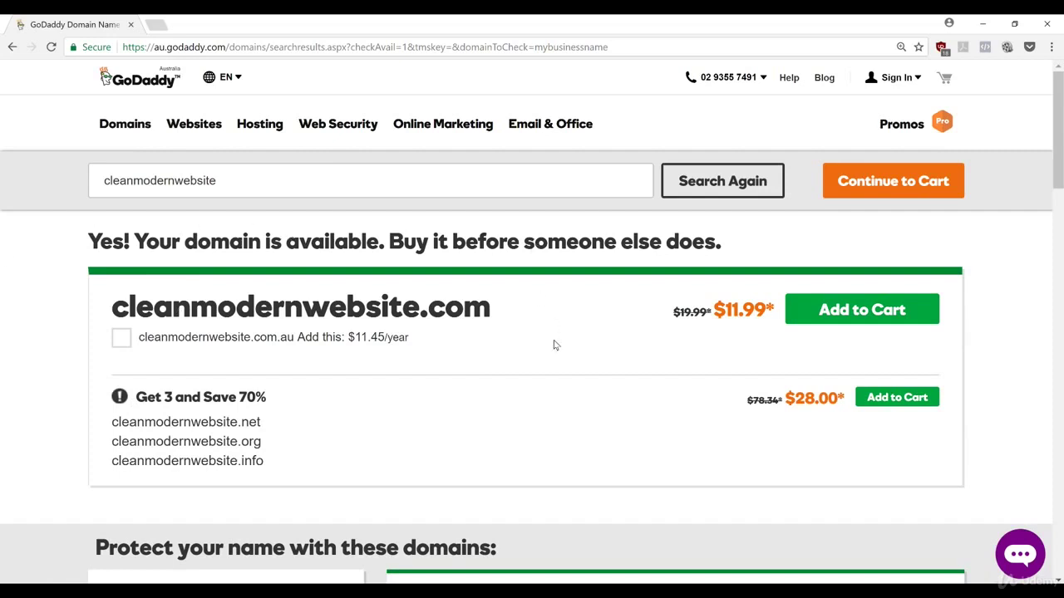
drag(699, 308, 758, 311)
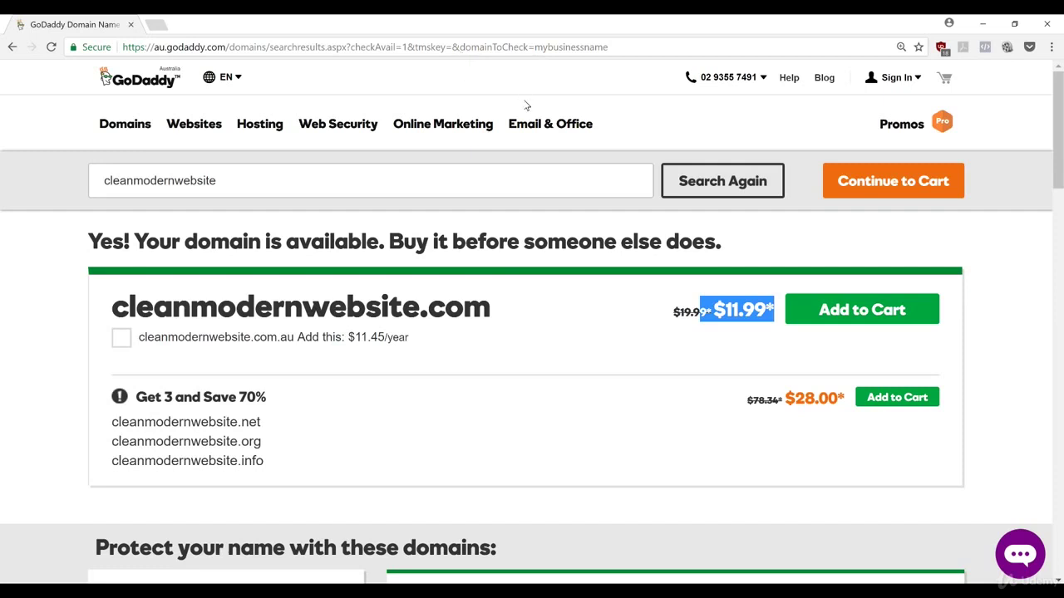
click(540, 306)
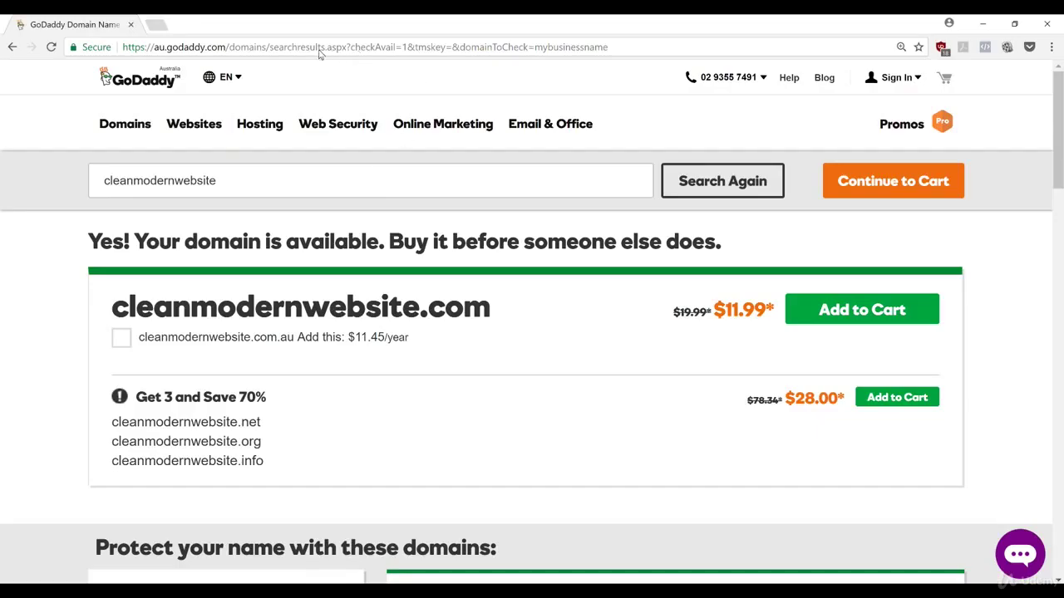
- Open the pasted goo.gl promo link and switch to the Australia - English GoDaddy site
click(314, 51)
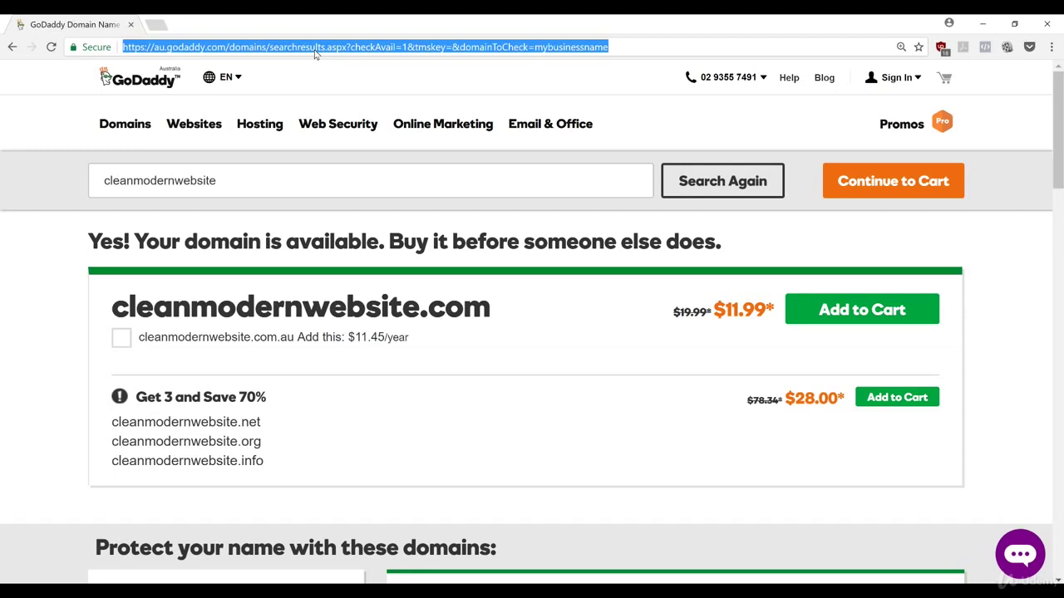
text(https://goo.gl/wKqcae)
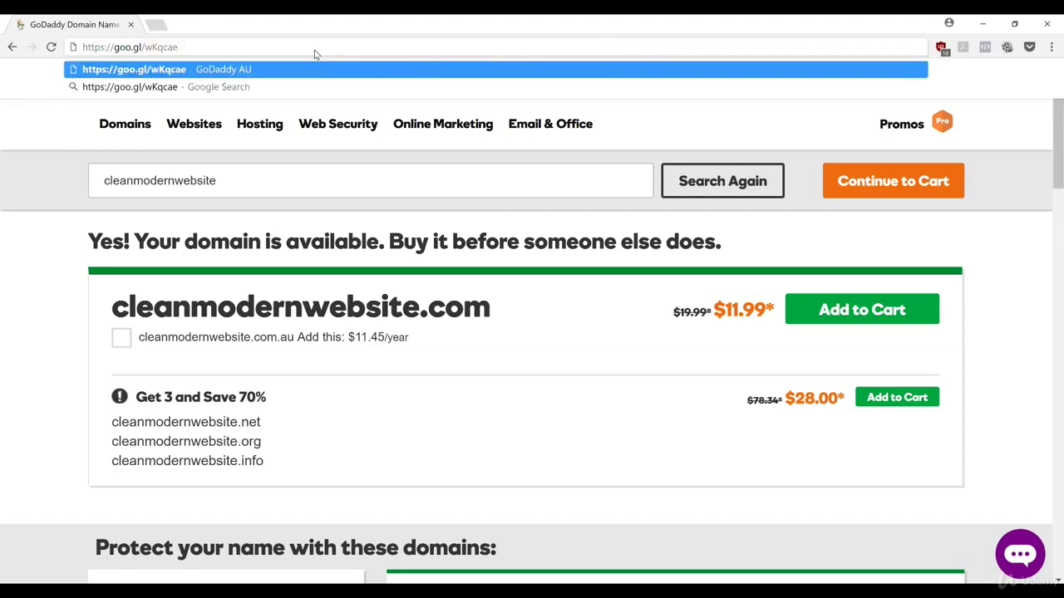
key(Return)
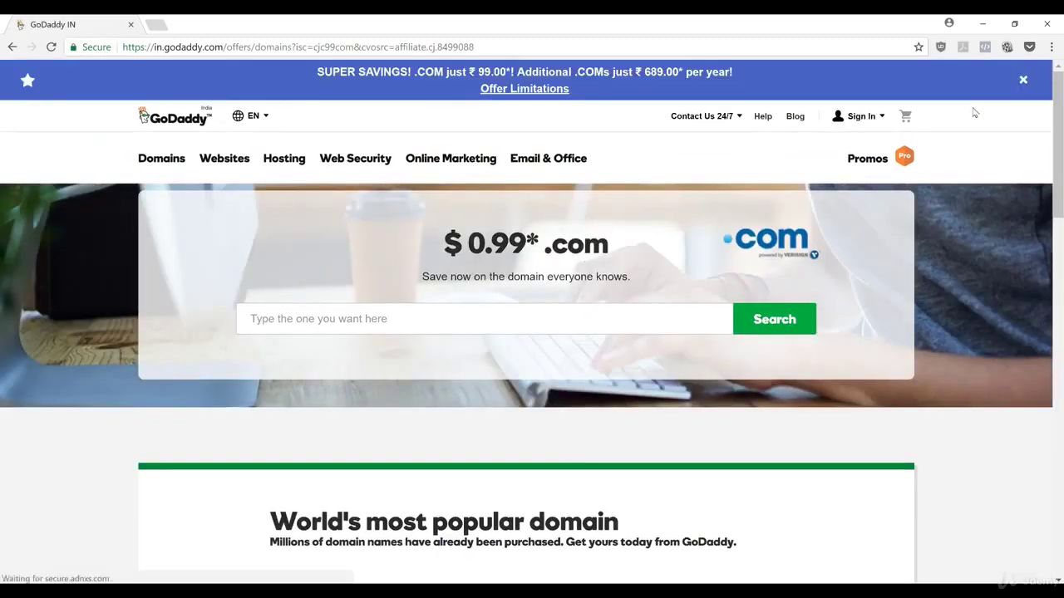
click(1023, 80)
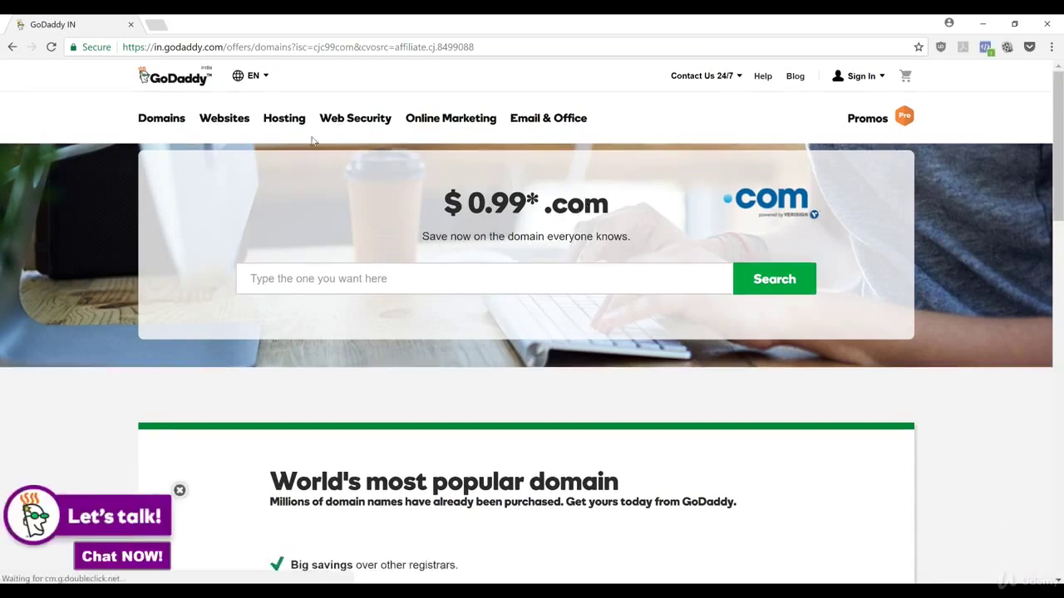
click(267, 76)
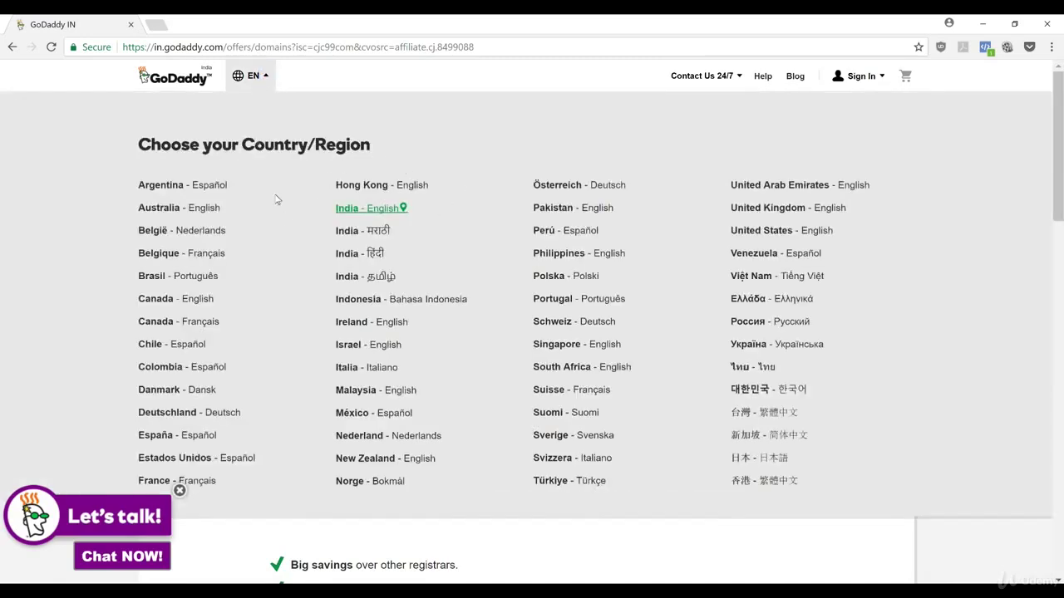
click(181, 209)
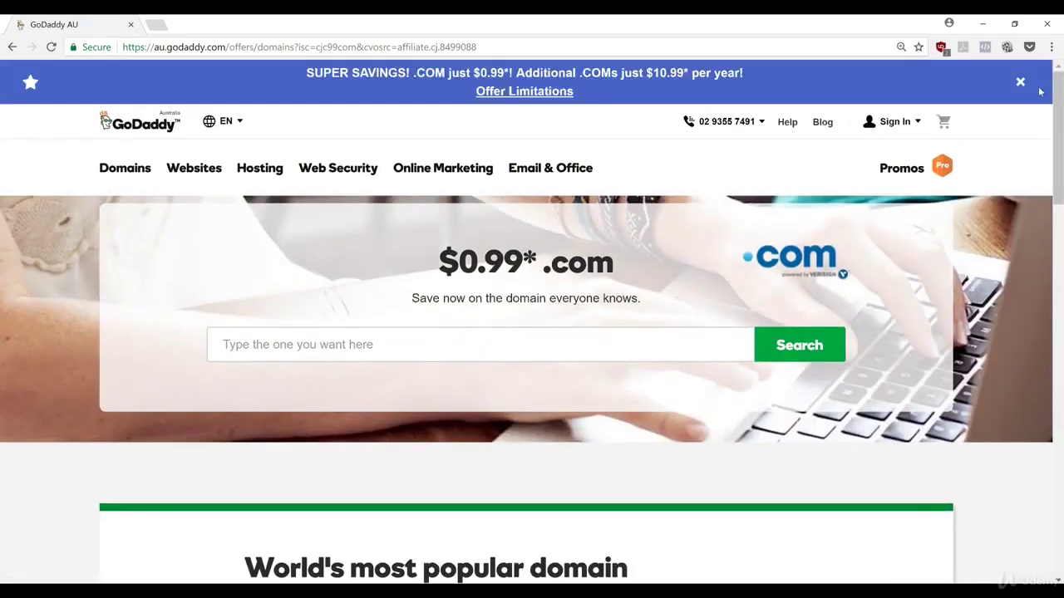
click(1021, 82)
- Search cleanmodernwebsite and add cleanmodernwebsite.com to the cart at the $0.99 promo price
click(325, 301)
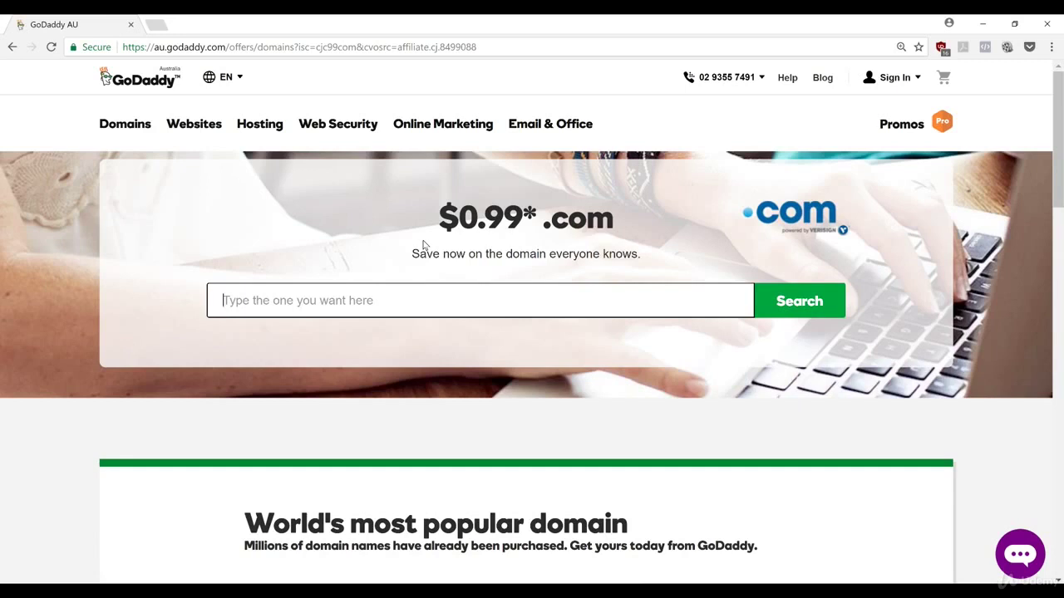
text(cle)
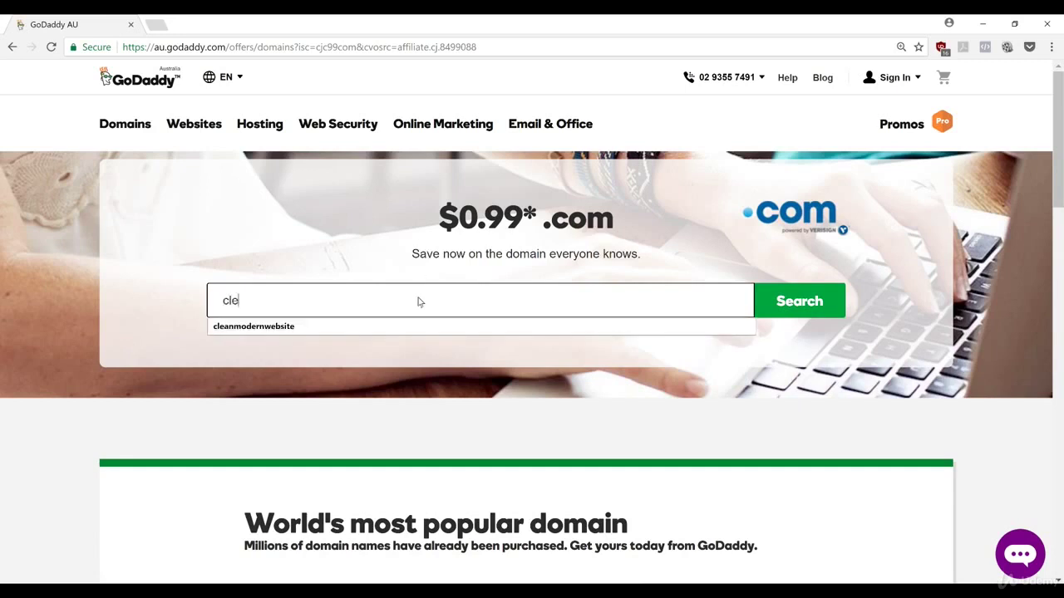
click(404, 327)
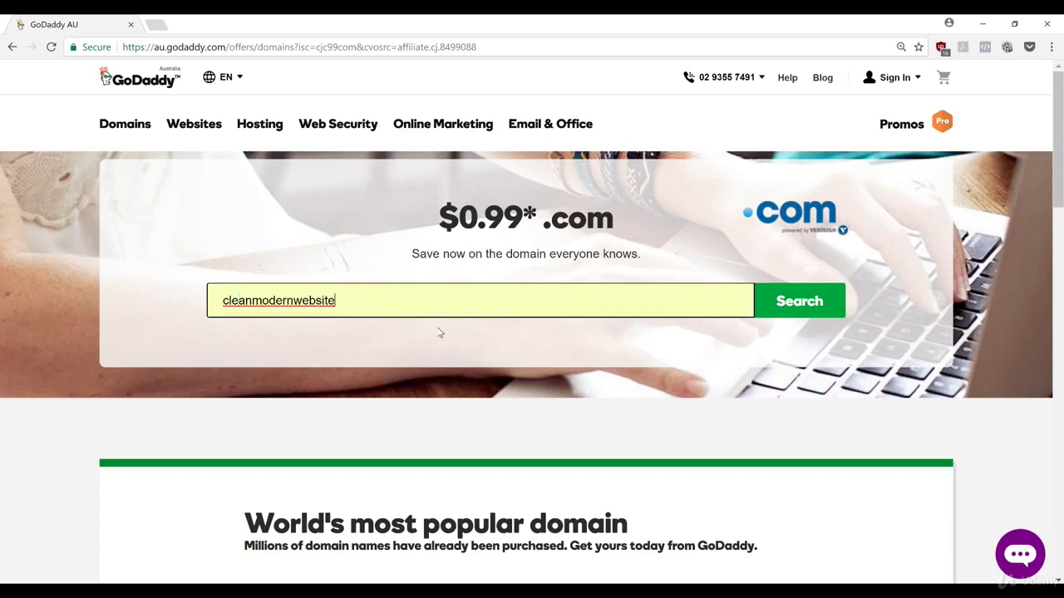
click(805, 301)
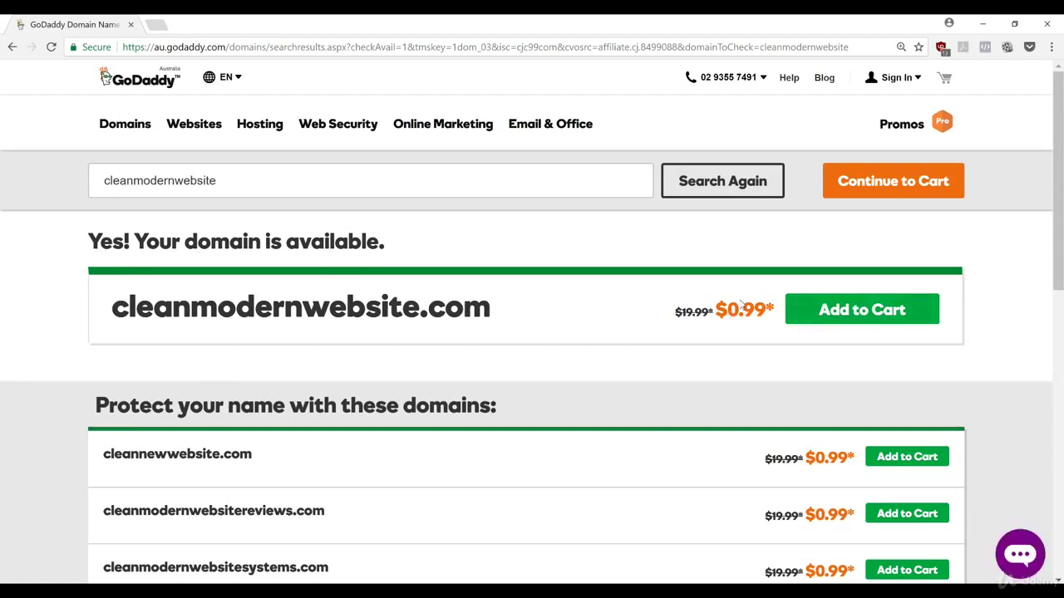
mouse_move(746, 313)
mouse_down()
mouse_move(716, 313)
mouse_move(772, 309)
mouse_move(760, 309)
mouse_up()
click(760, 309)
click(834, 315)
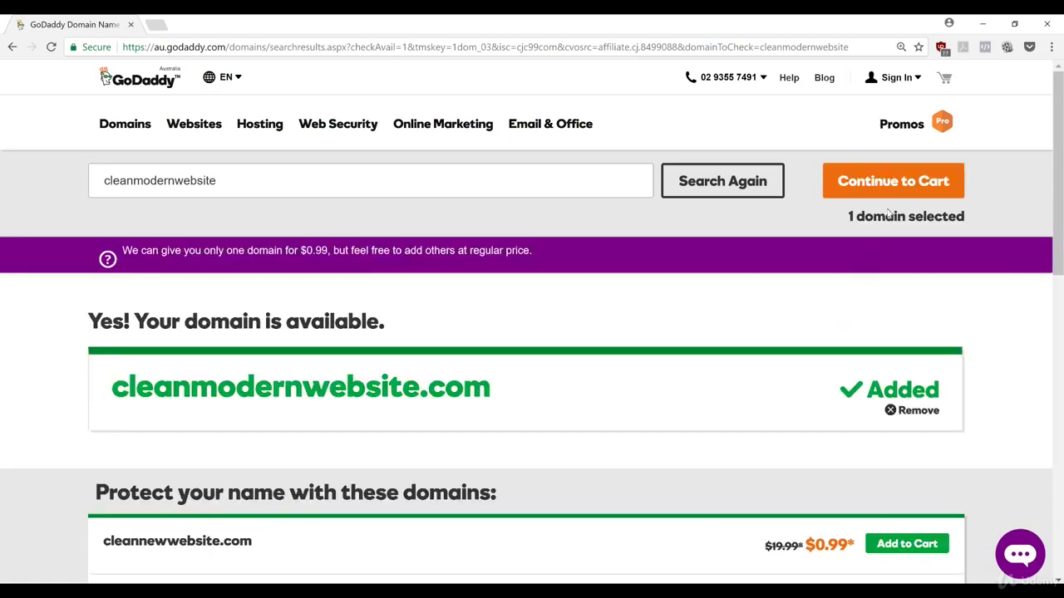
click(887, 187)
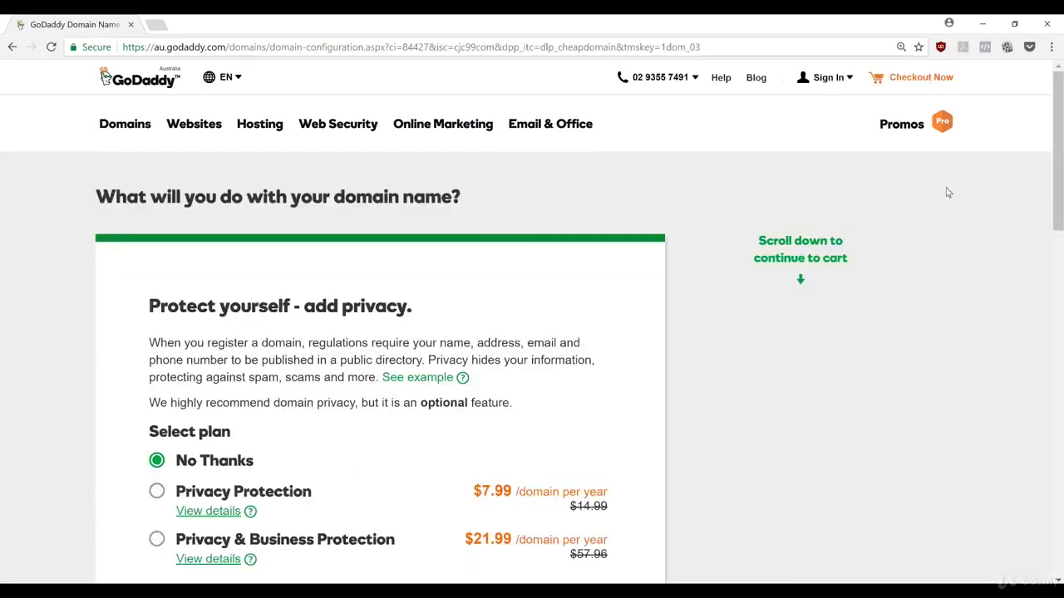
- Leave the domain privacy protection option on No Thanks
drag(1061, 110, 1060, 157)
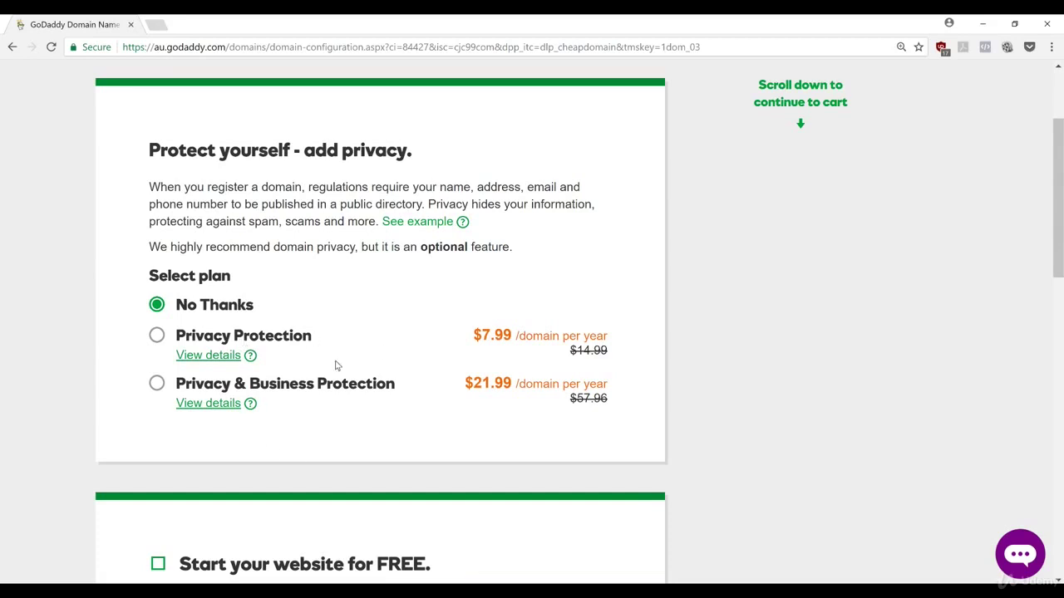
click(156, 336)
click(157, 305)
- Keep the $6.49/month email plan on No Thanks and continue to the cart
drag(1058, 200, 1058, 305)
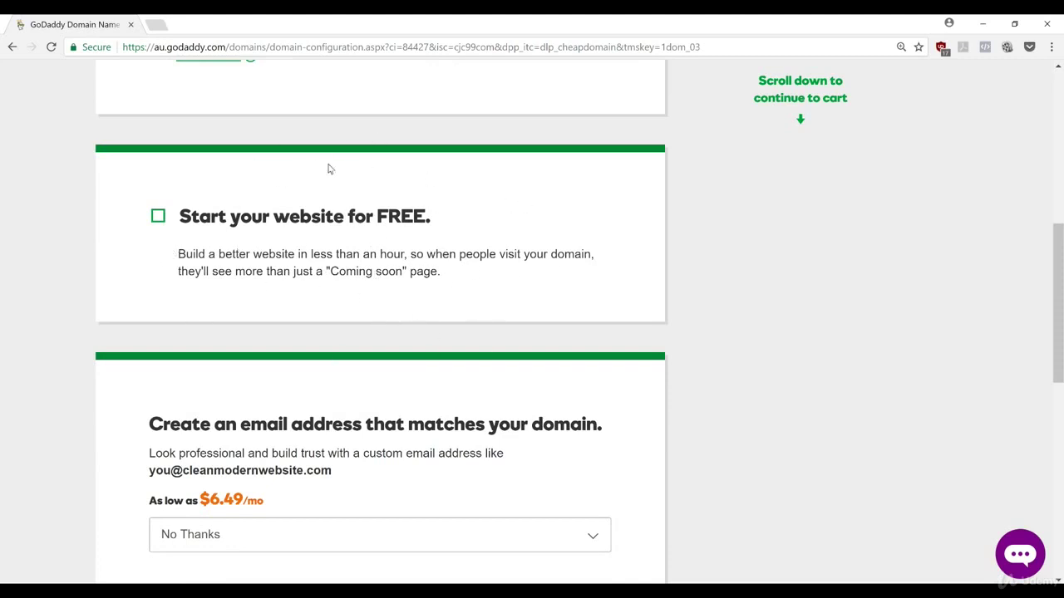
drag(1059, 251, 1061, 314)
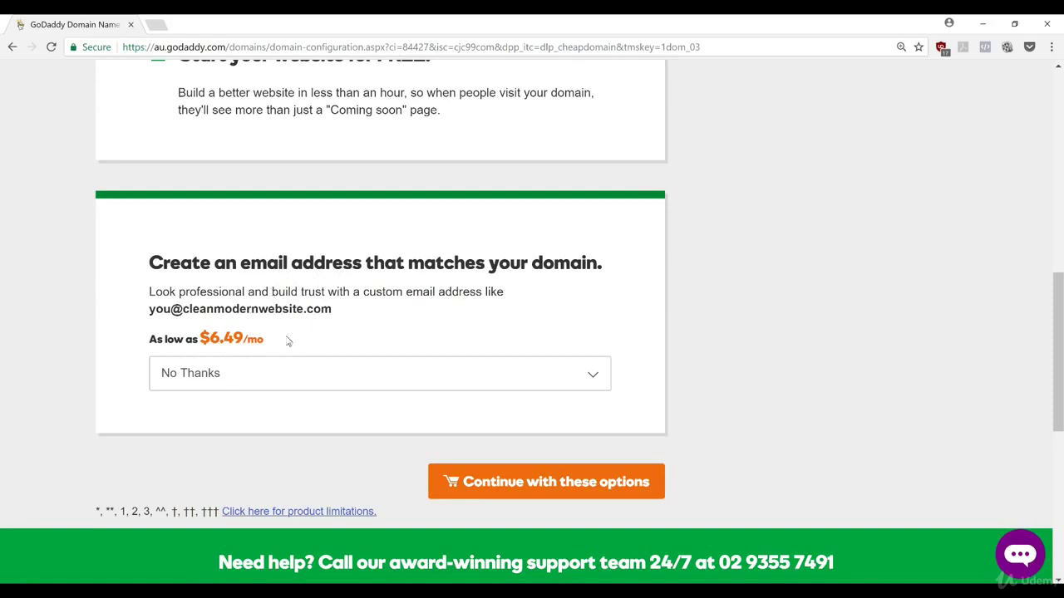
click(279, 375)
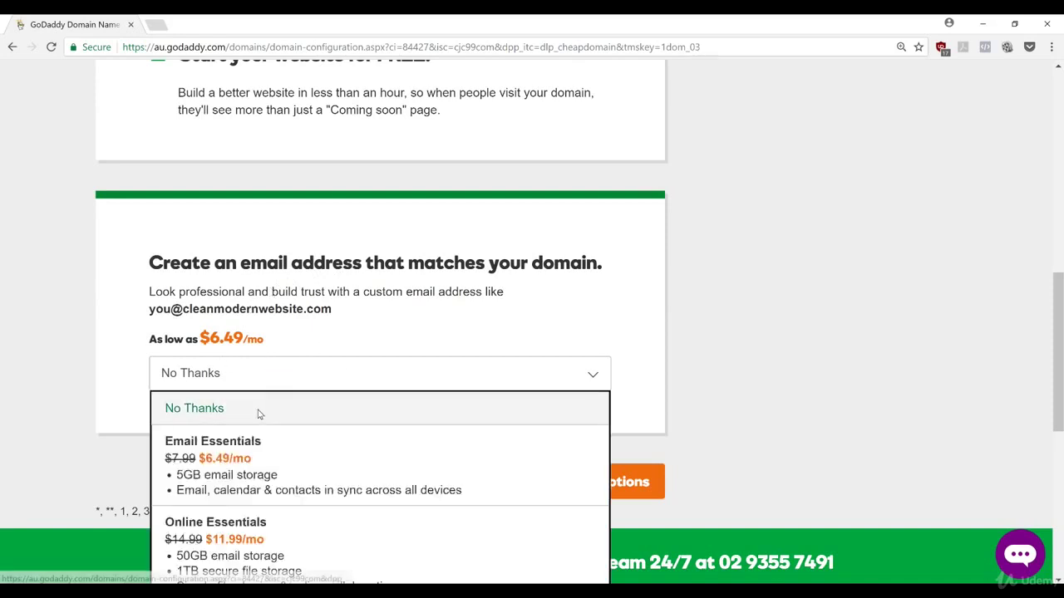
click(258, 410)
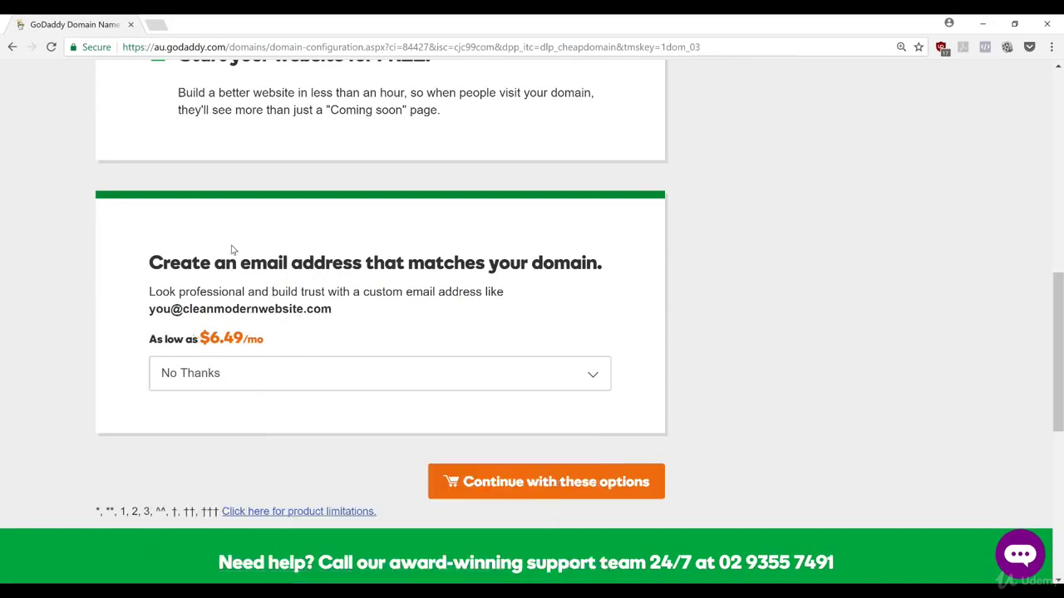
click(146, 311)
mouse_move(164, 315)
mouse_down()
mouse_move(340, 325)
mouse_move(354, 314)
mouse_up()
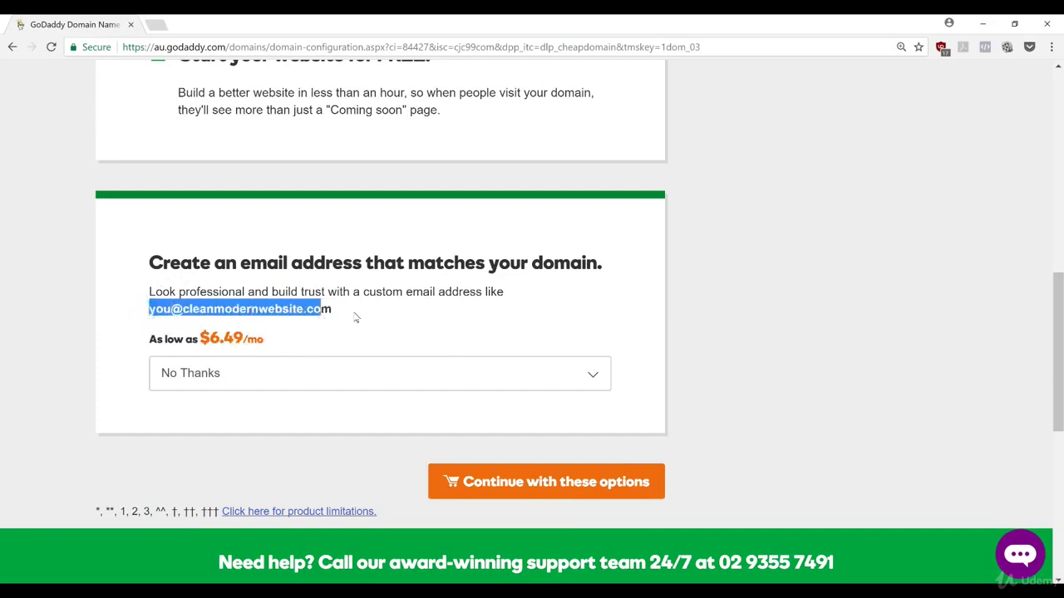
click(311, 318)
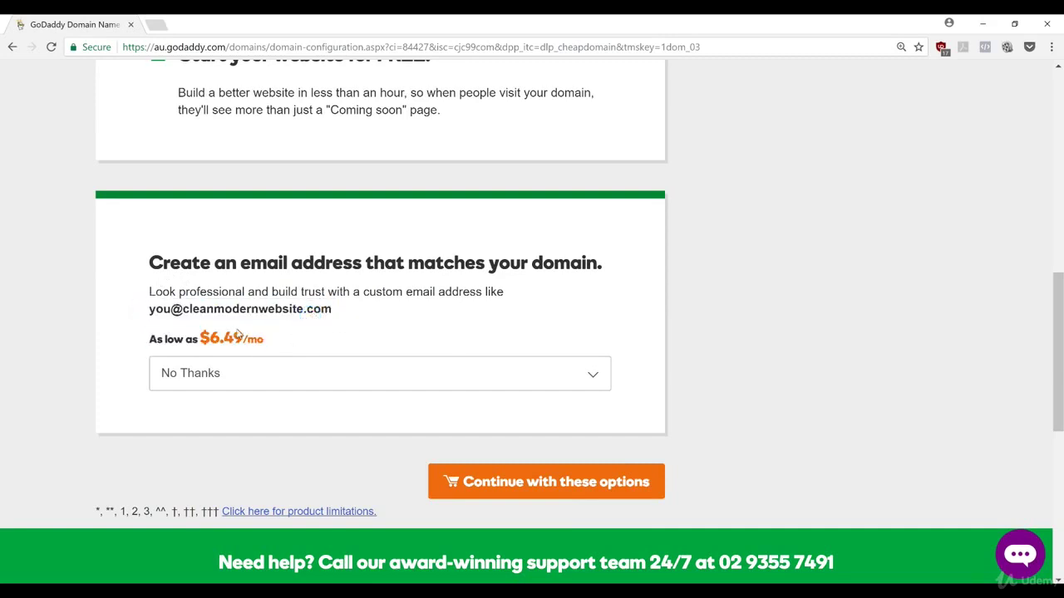
drag(203, 341, 267, 343)
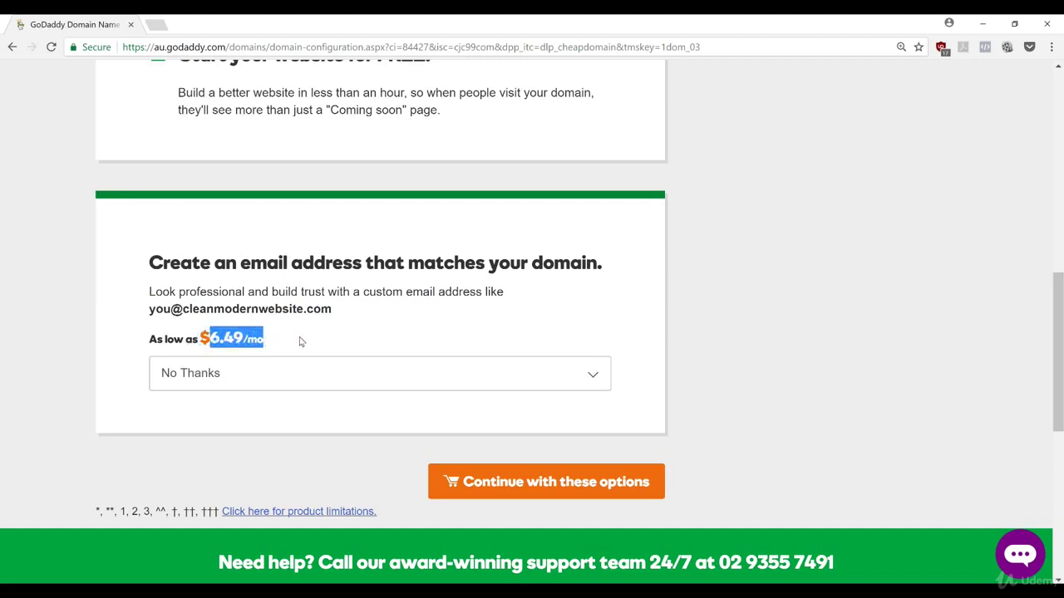
click(297, 335)
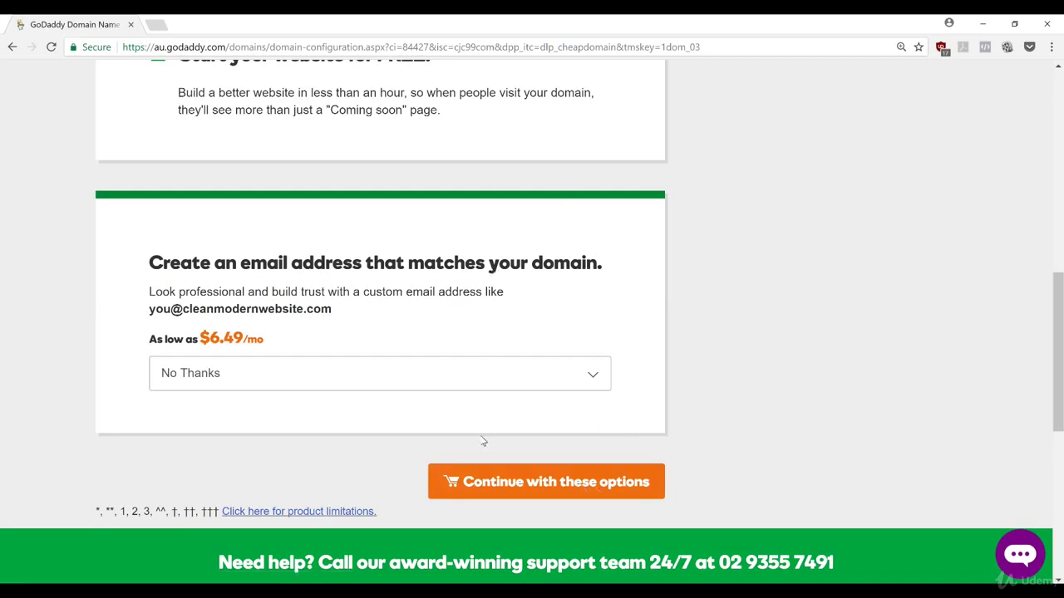
click(551, 486)
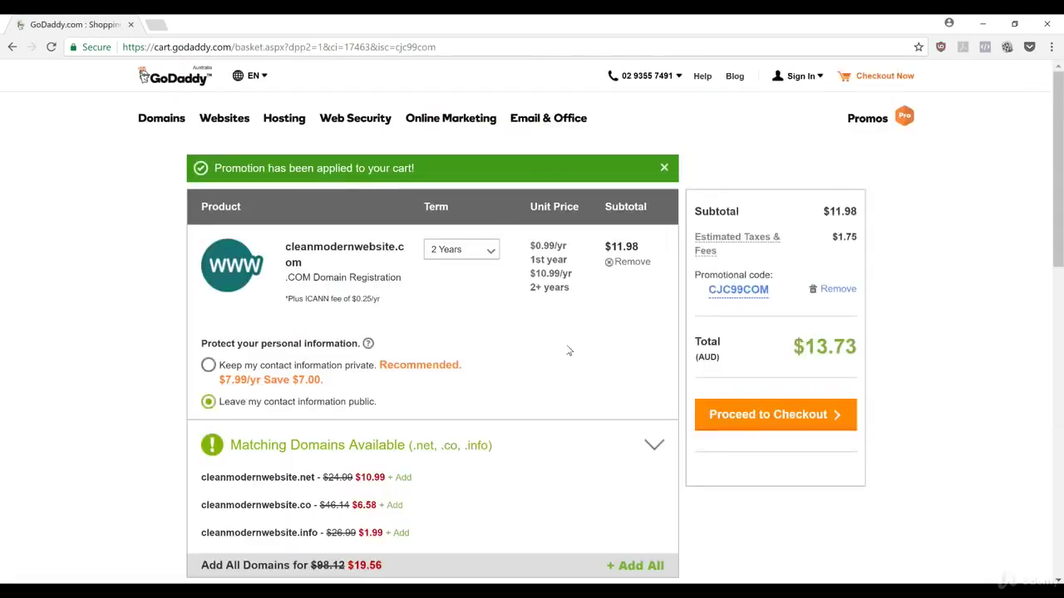
- Change cleanmodernwebsite.com's term to 1 Year and review the estimated taxes and fees breakdown
click(478, 253)
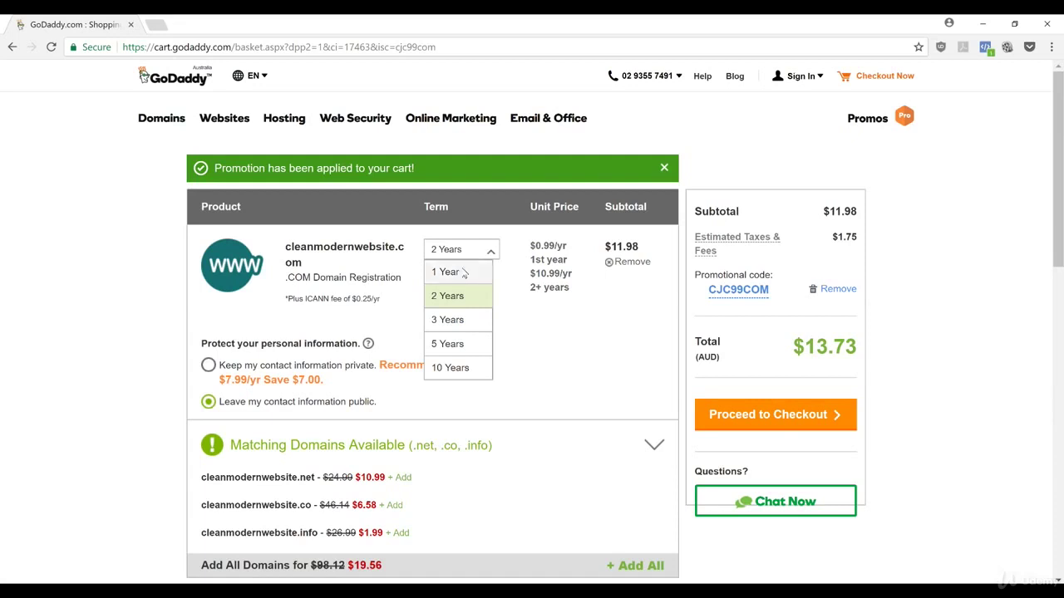
click(462, 274)
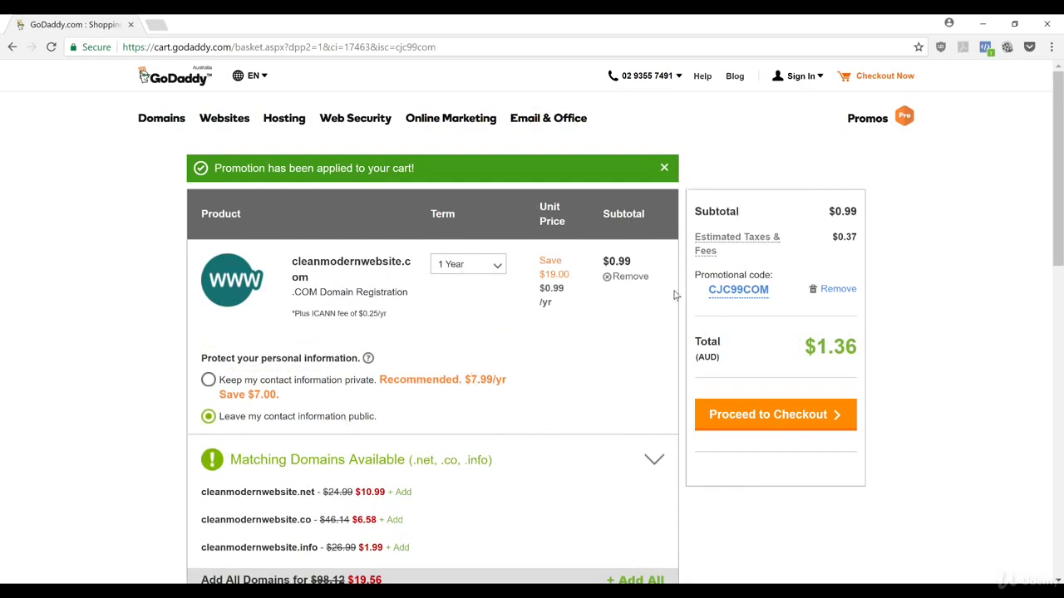
click(834, 237)
click(848, 239)
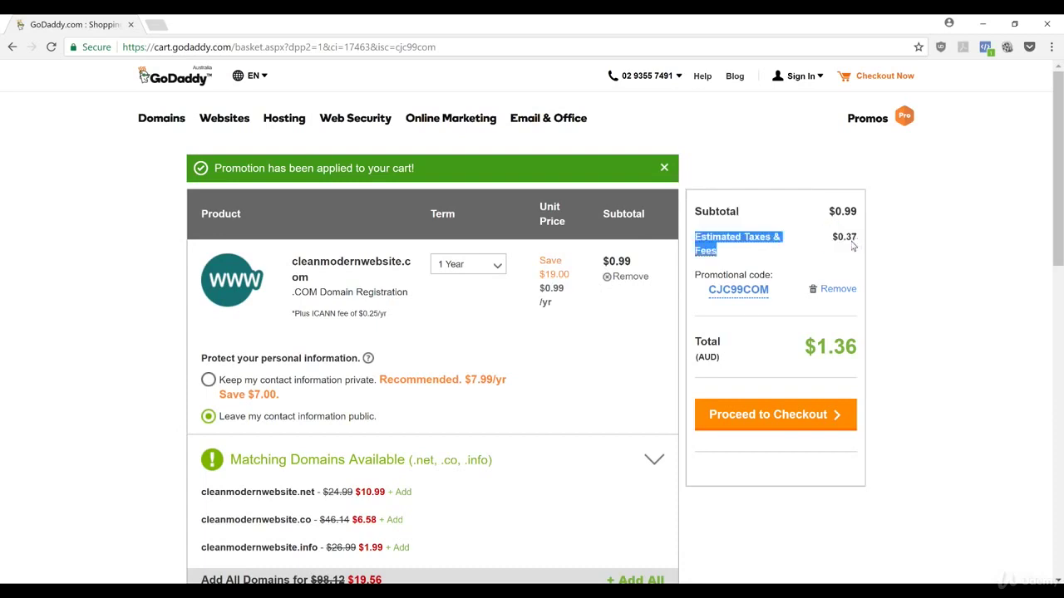
click(844, 249)
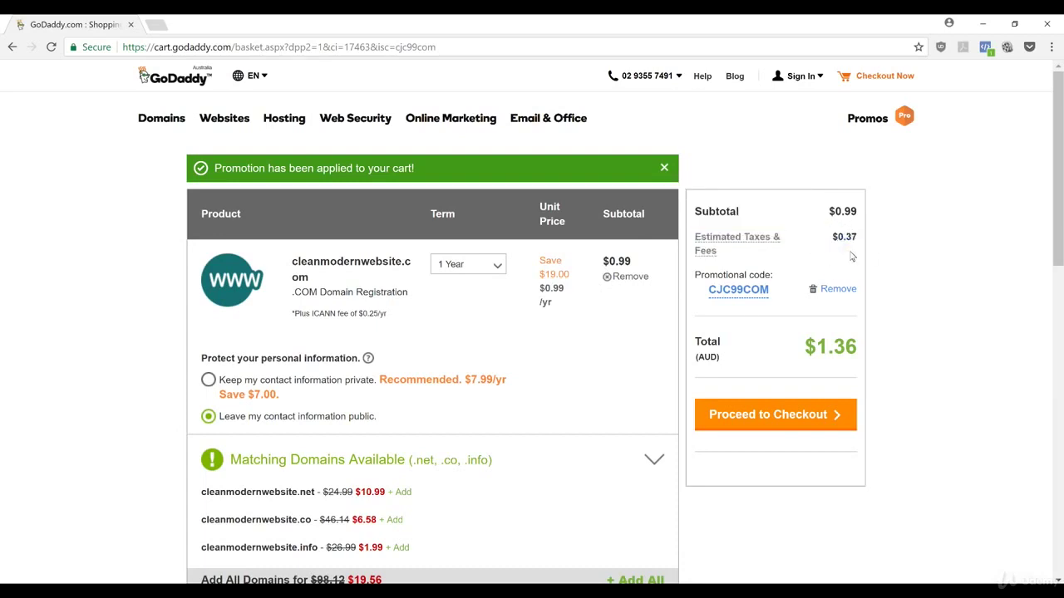
mouse_move(777, 242)
drag(1053, 196, 1053, 223)
drag(1057, 167, 1059, 139)
- Proceed to checkout and choose Create an account on the GoDaddy sign-in page
click(777, 431)
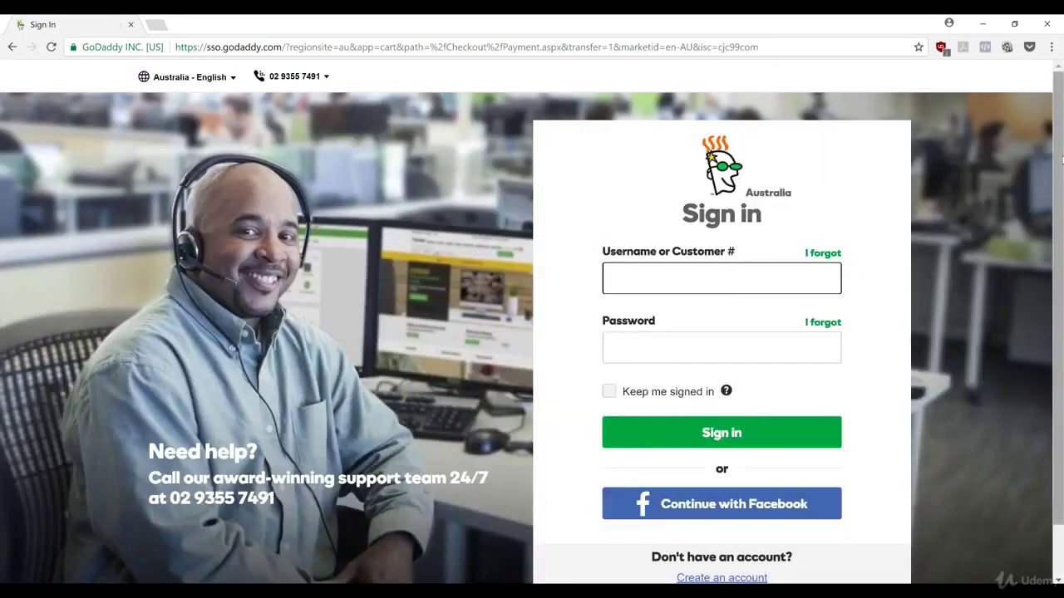
scroll(1055, 178, down, 1)
scroll(1061, 172, down, 2)
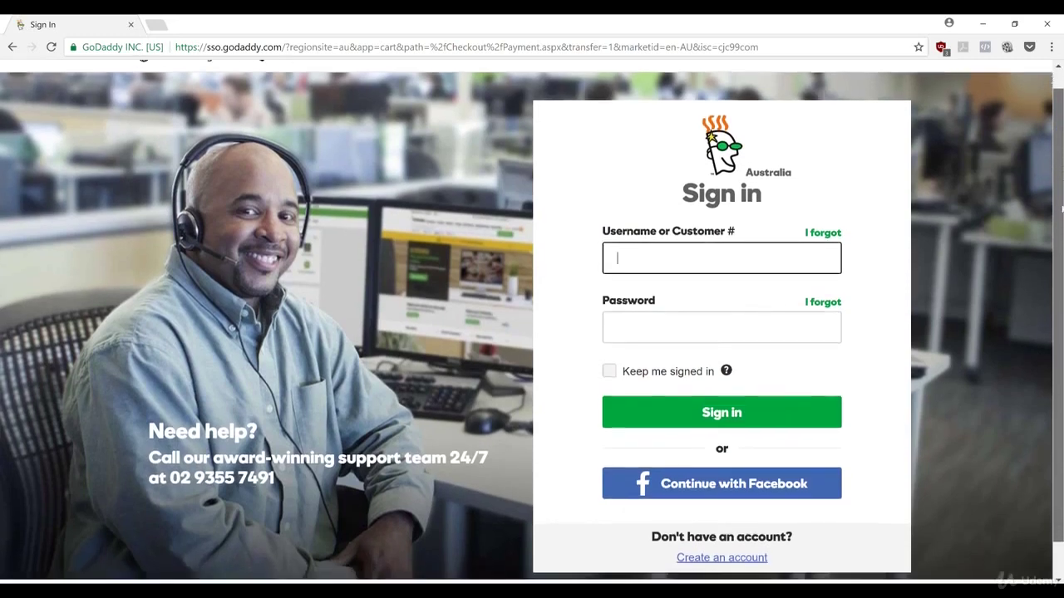
scroll(532, 322, up, 2)
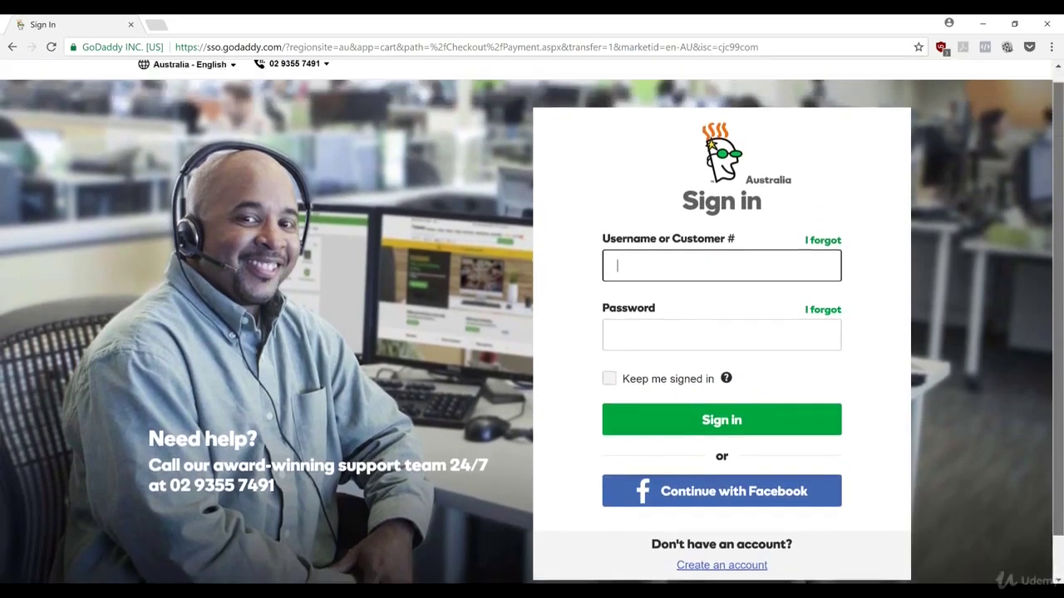
click(710, 276)
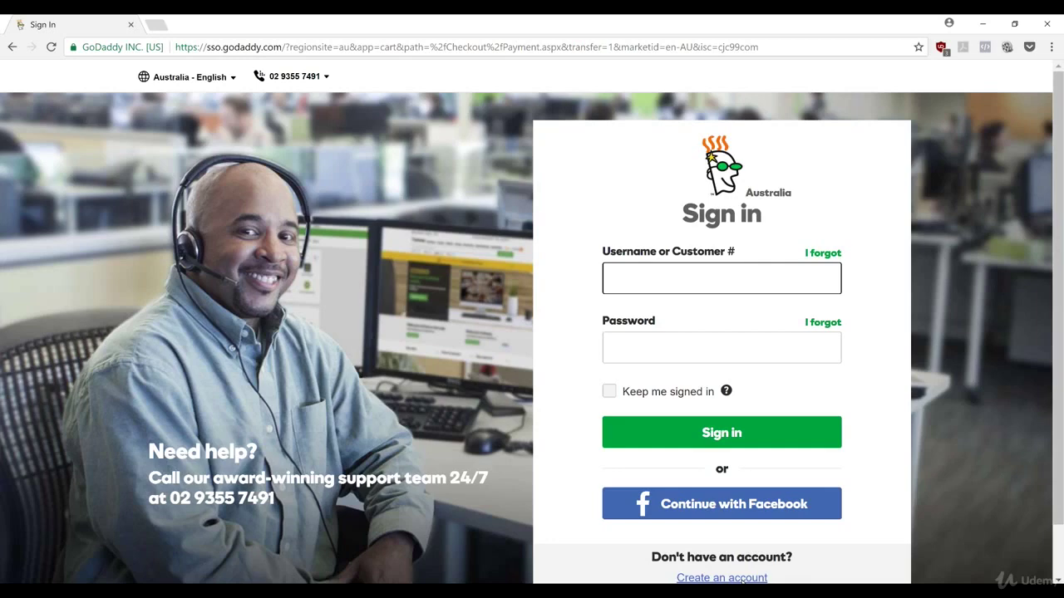
click(742, 578)
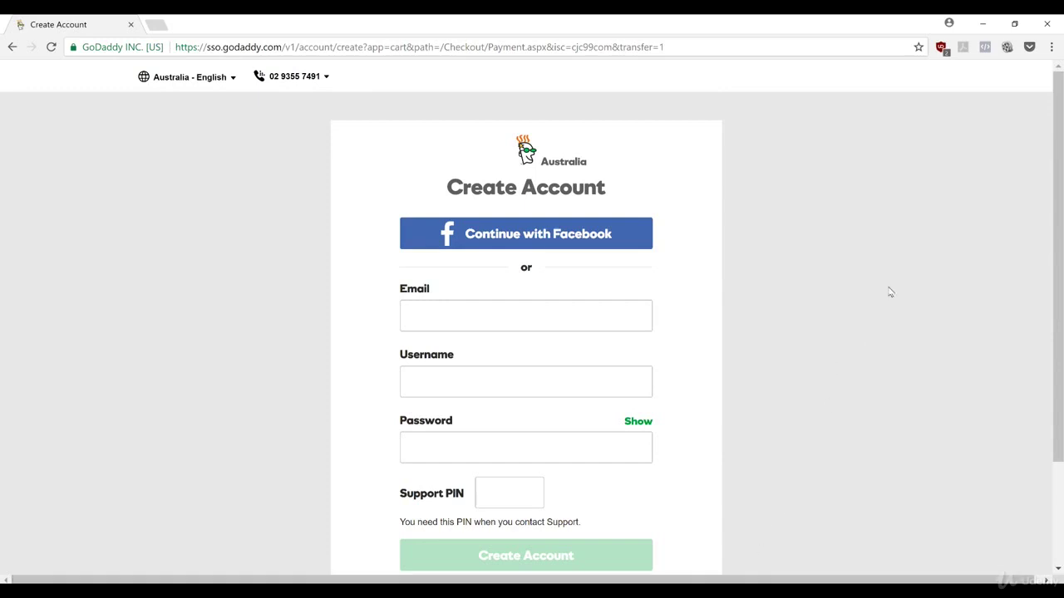
scroll(1059, 114, down, 1)
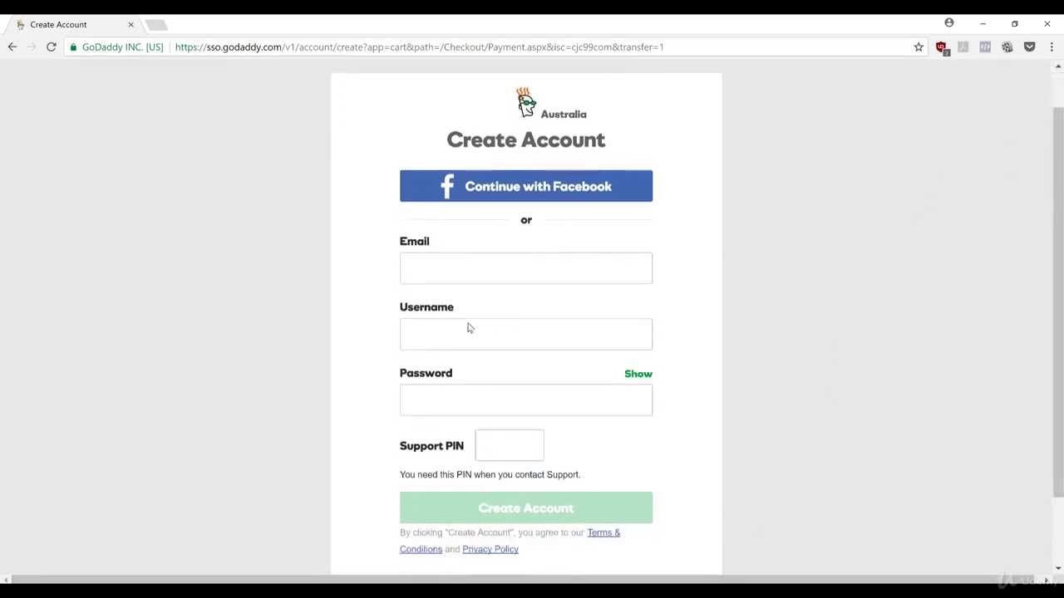
click(473, 270)
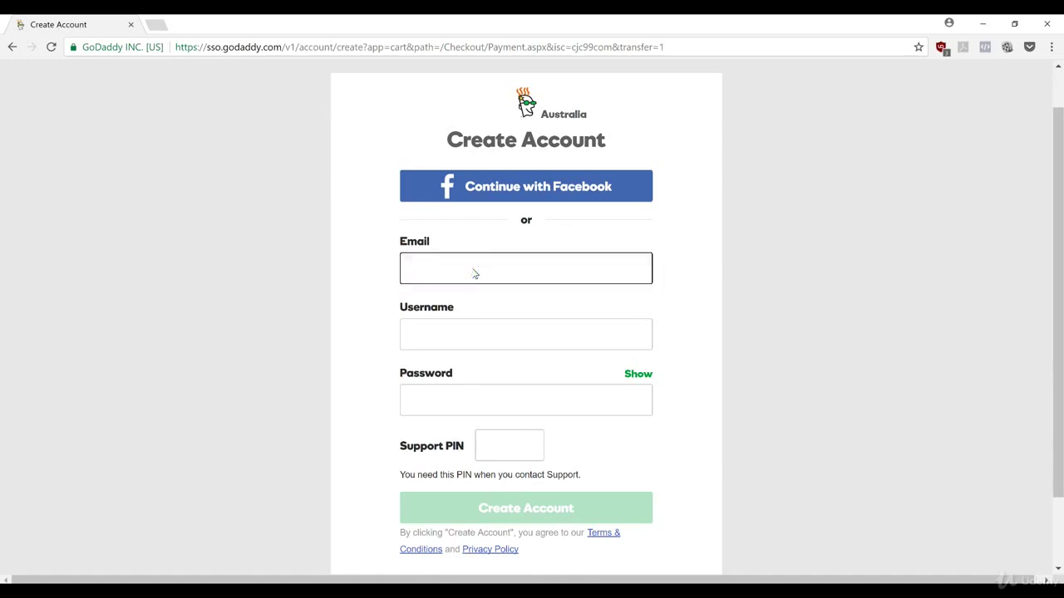
click(441, 341)
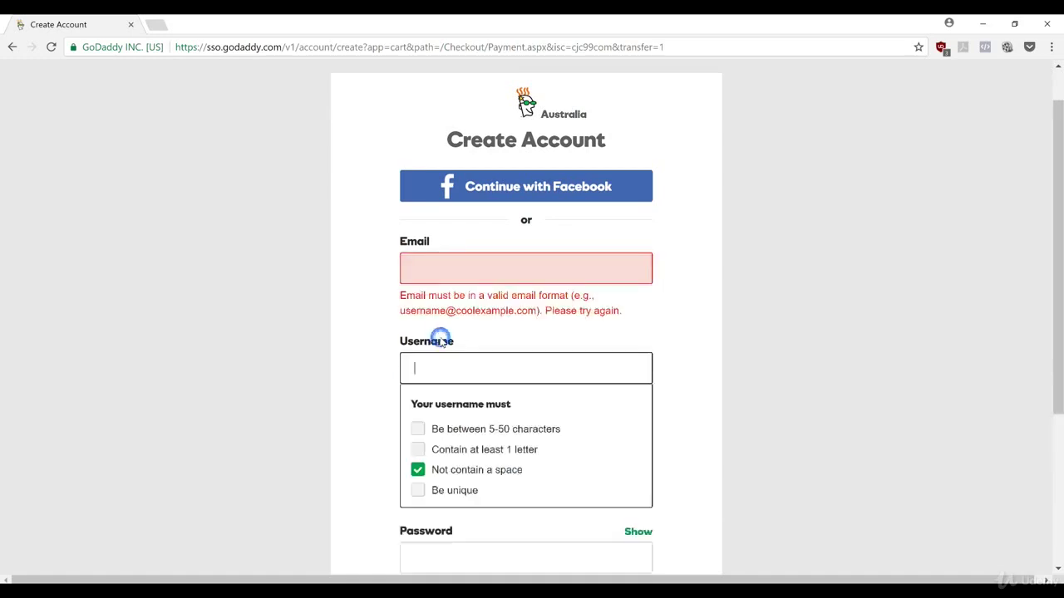
click(346, 447)
click(467, 447)
click(349, 442)
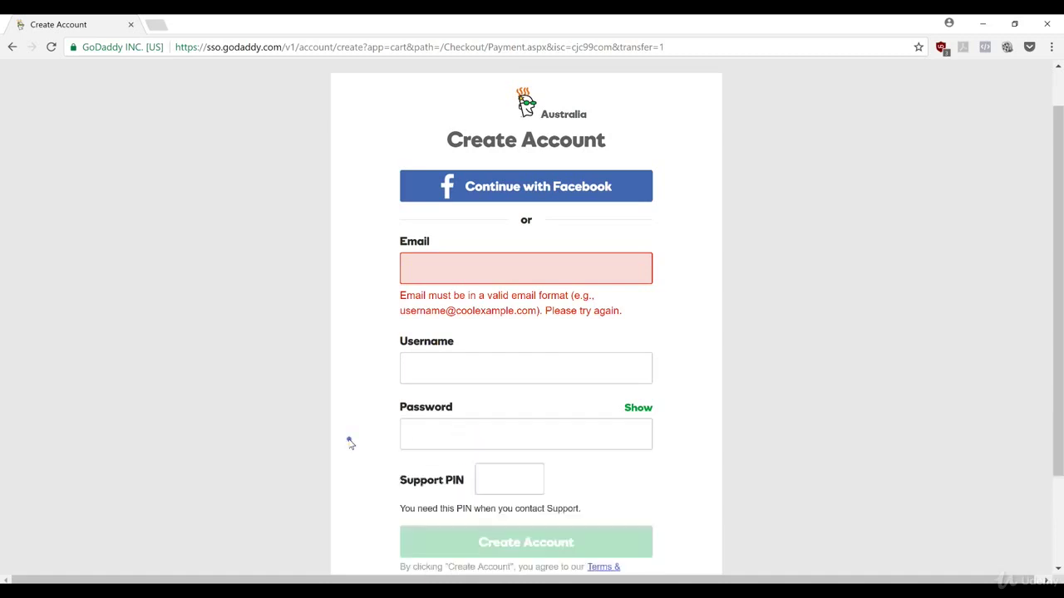
click(504, 481)
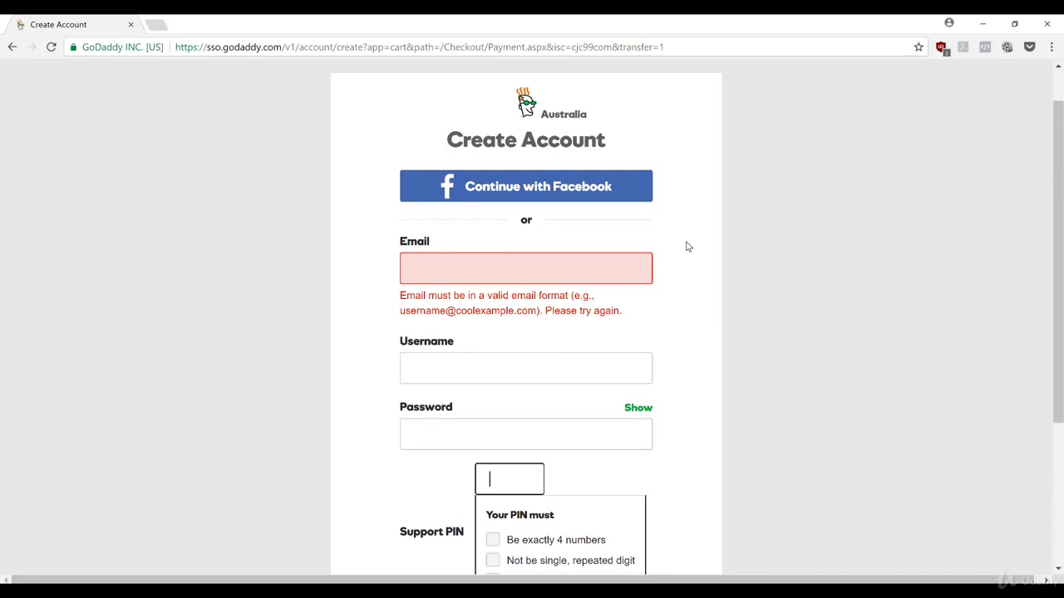
scroll(803, 228, down, 1)
scroll(803, 228, down, 1)
click(602, 318)
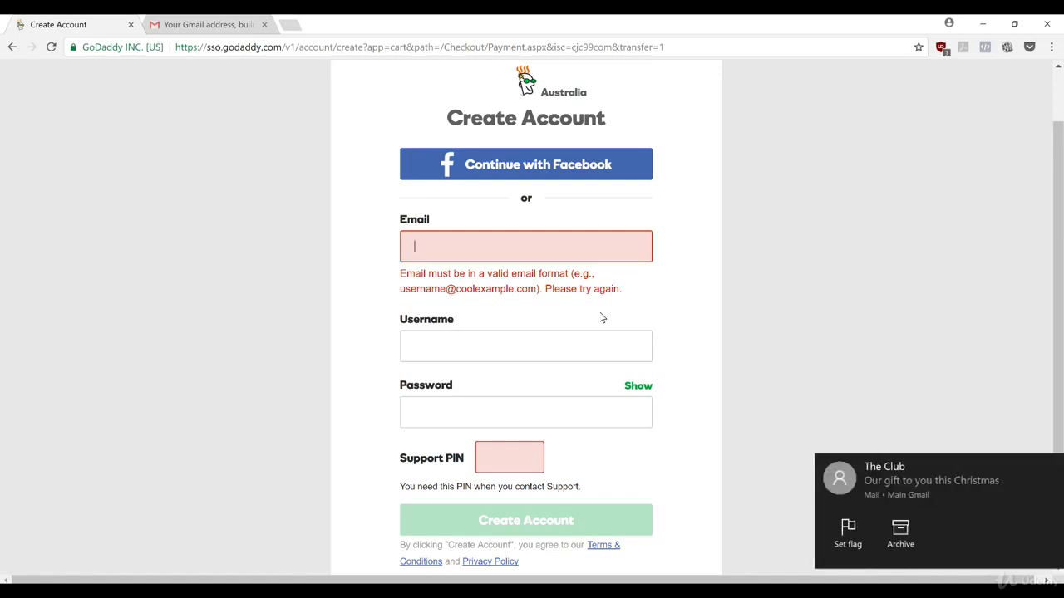
click(1056, 468)
click(1053, 428)
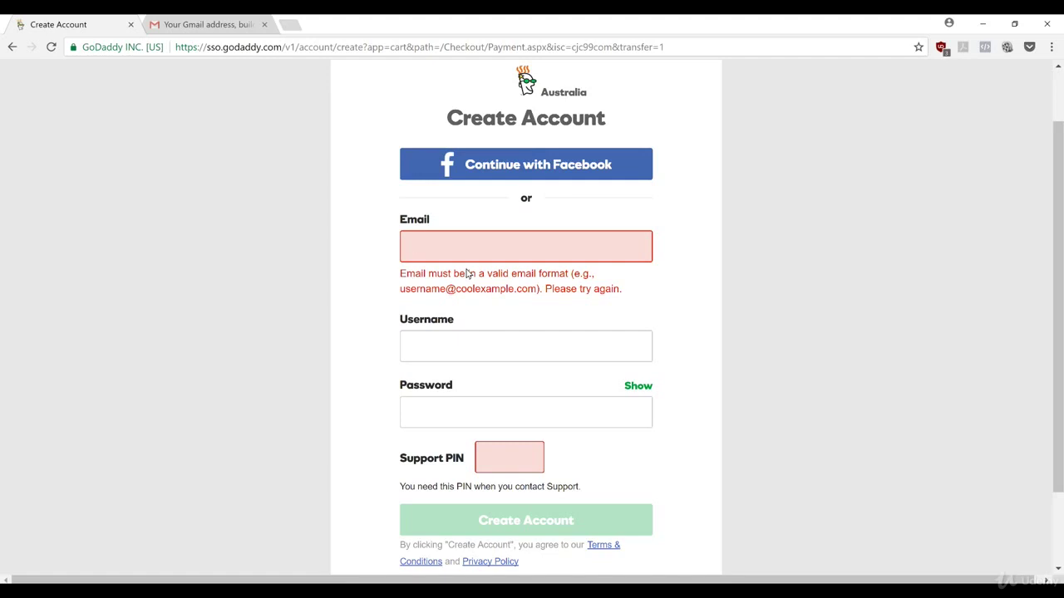
- Paste the email address into the Email field and reuse it as the username
key(ctrl+v)
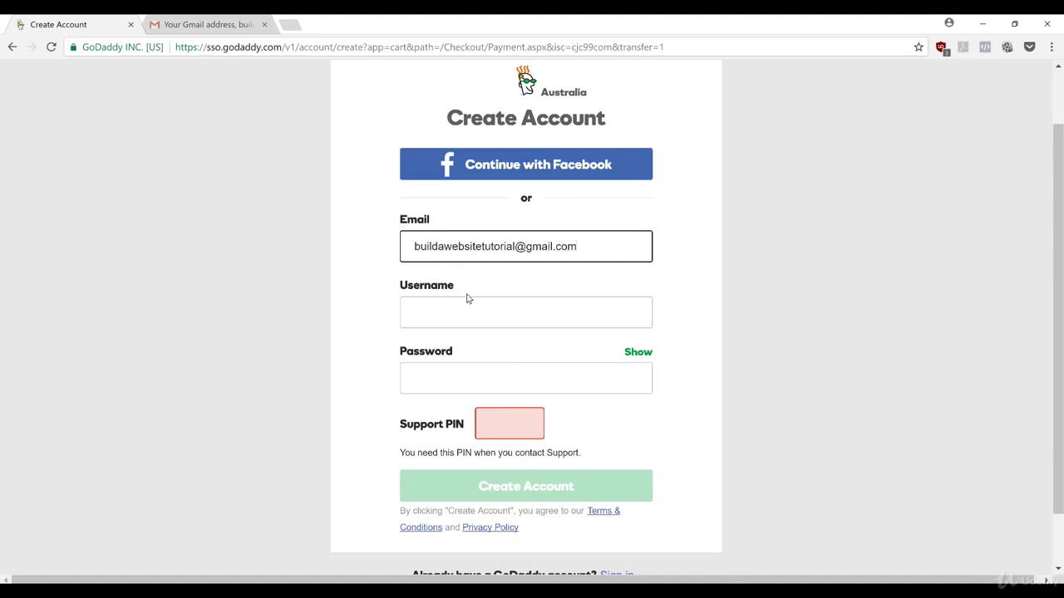
drag(614, 246, 397, 254)
mouse_move(620, 246)
mouse_down()
mouse_move(403, 252)
mouse_move(623, 250)
mouse_up()
key(ctrl+c)
click(453, 320)
key(ctrl+v)
drag(621, 312, 381, 311)
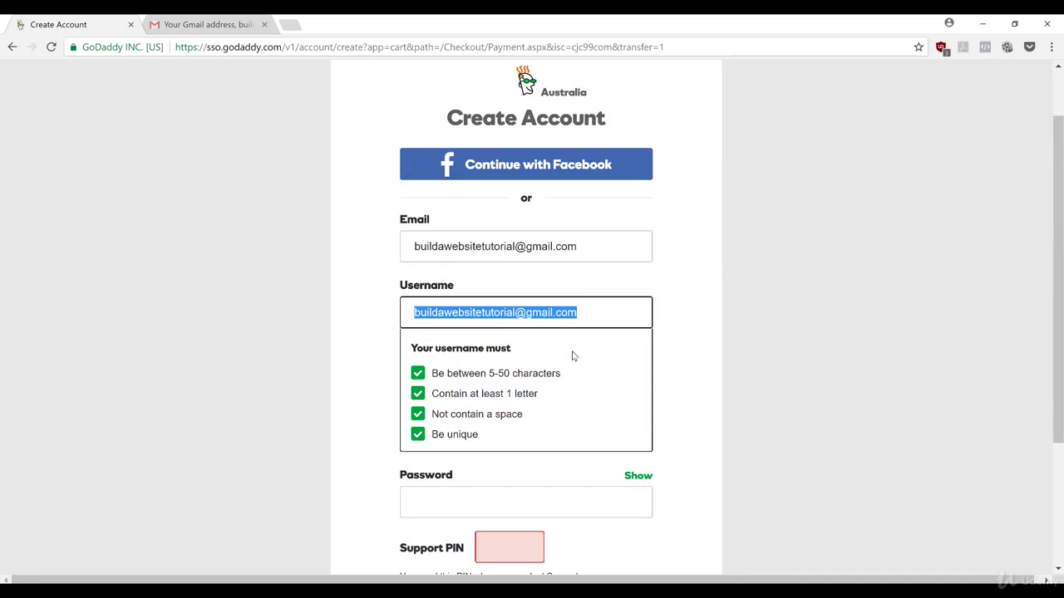
text(i)
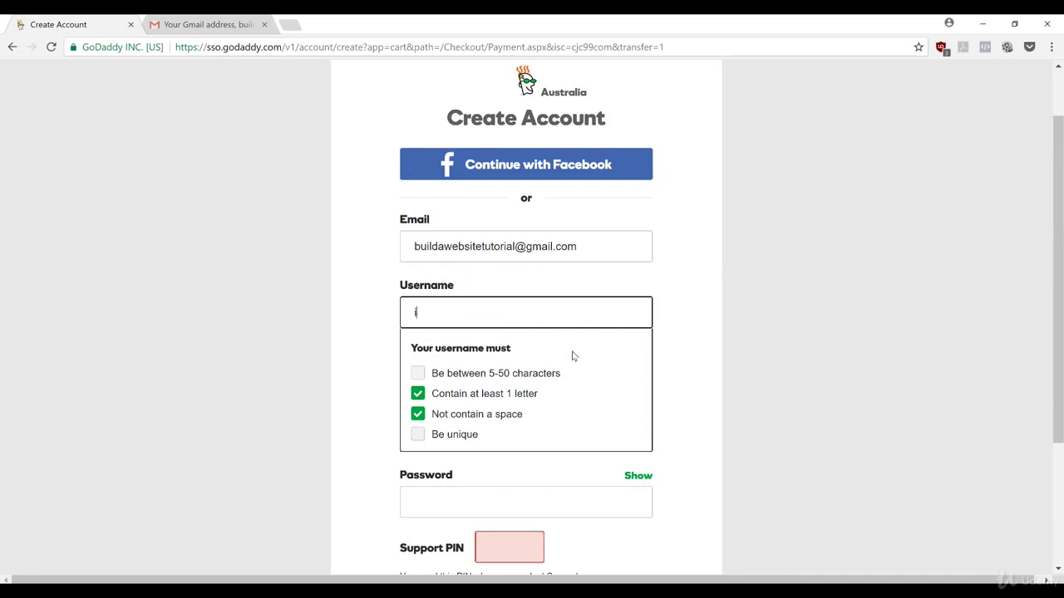
text(saac7777)
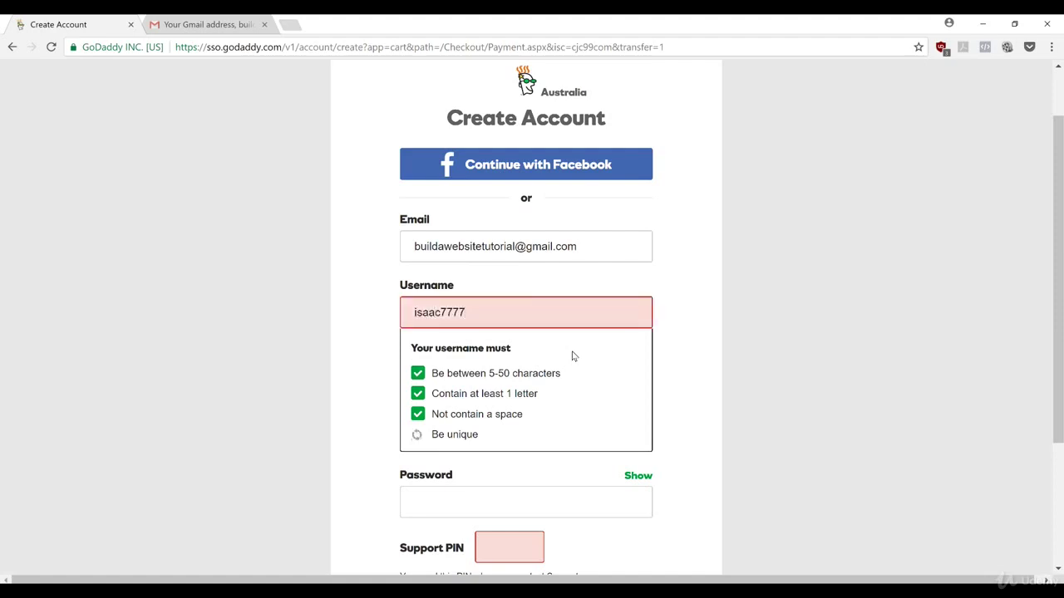
key(BackSpace)
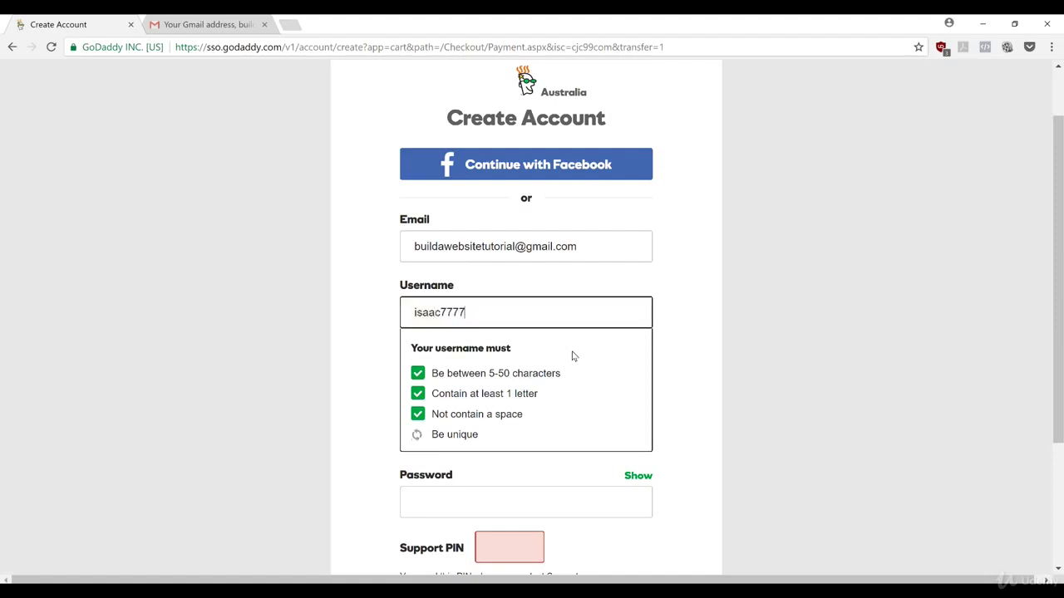
key(BackSpace)
key(BackSpace)
key(BackSpace)
key(BackSpace)
key(BackSpace)
key(BackSpace)
key(BackSpace)
key(BackSpace)
key(BackSpace)
key(ctrl+z)
key(ctrl+z)
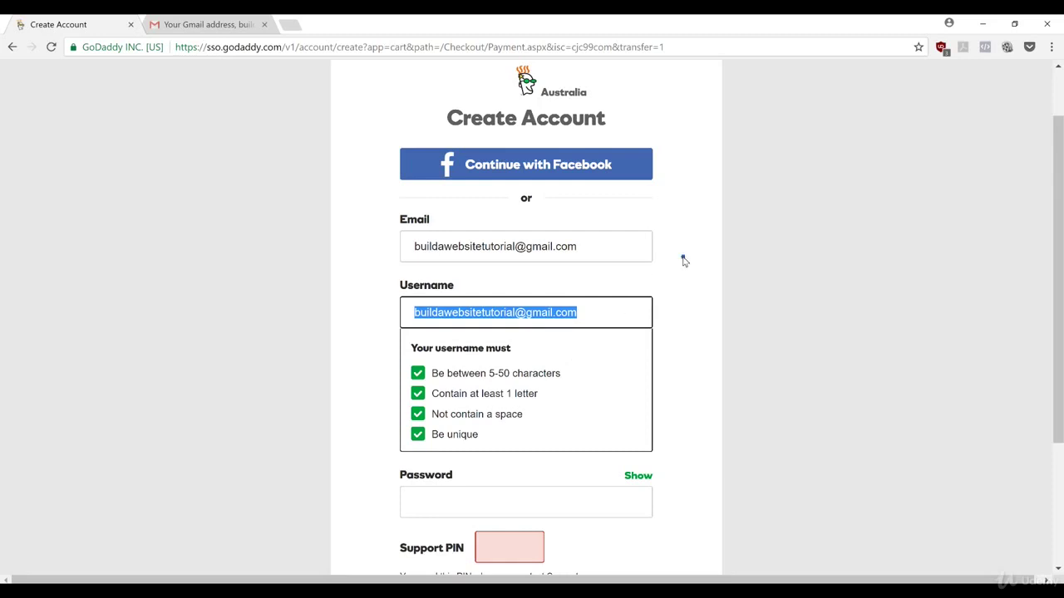
click(684, 262)
- Enter the account password and support PIN, then submit Create Account
scroll(683, 281, down, 2)
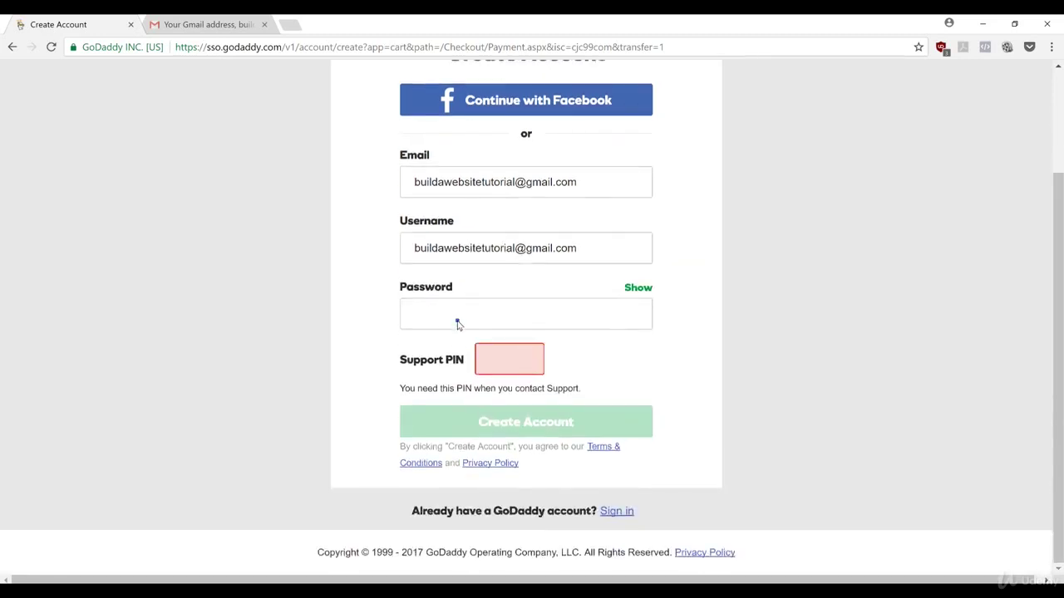
click(459, 321)
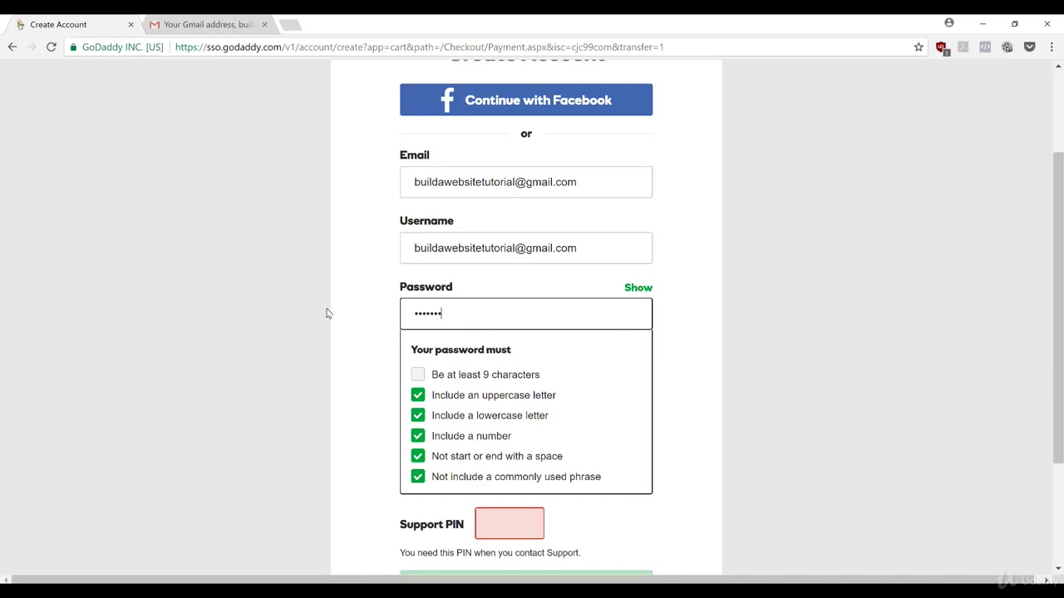
click(698, 218)
click(513, 362)
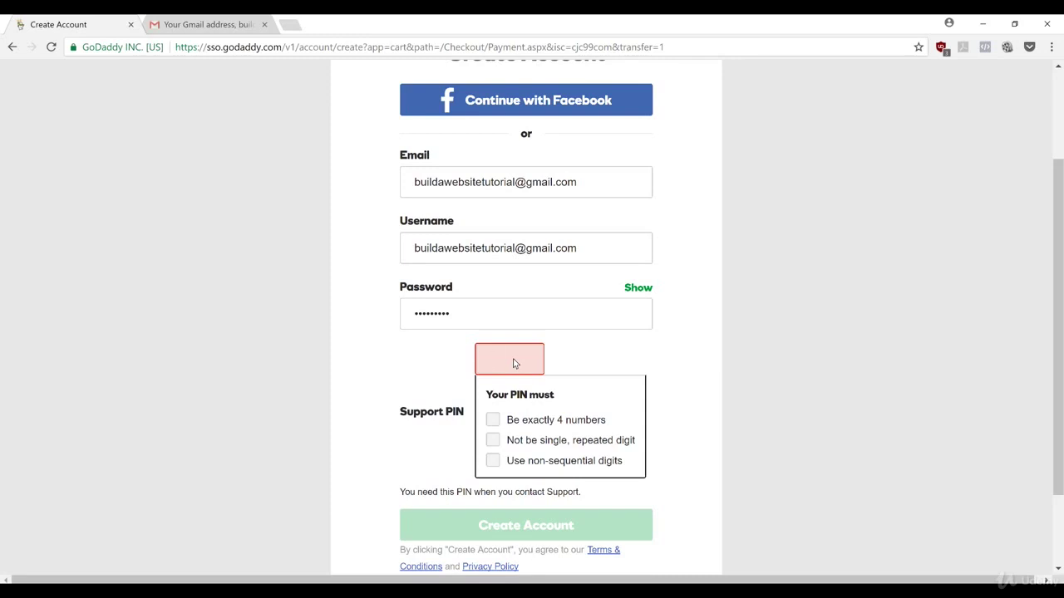
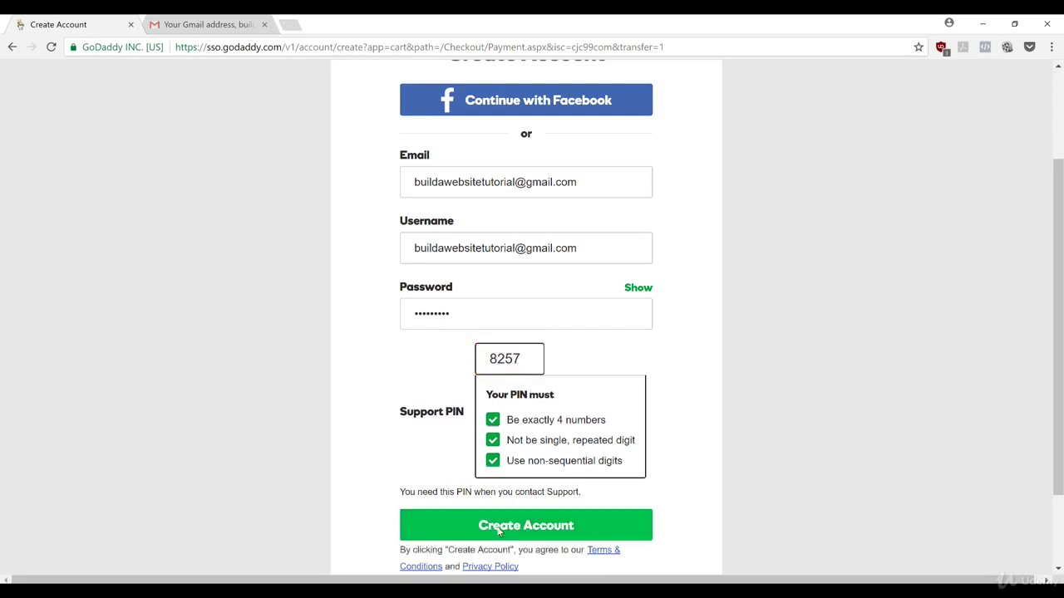
click(657, 359)
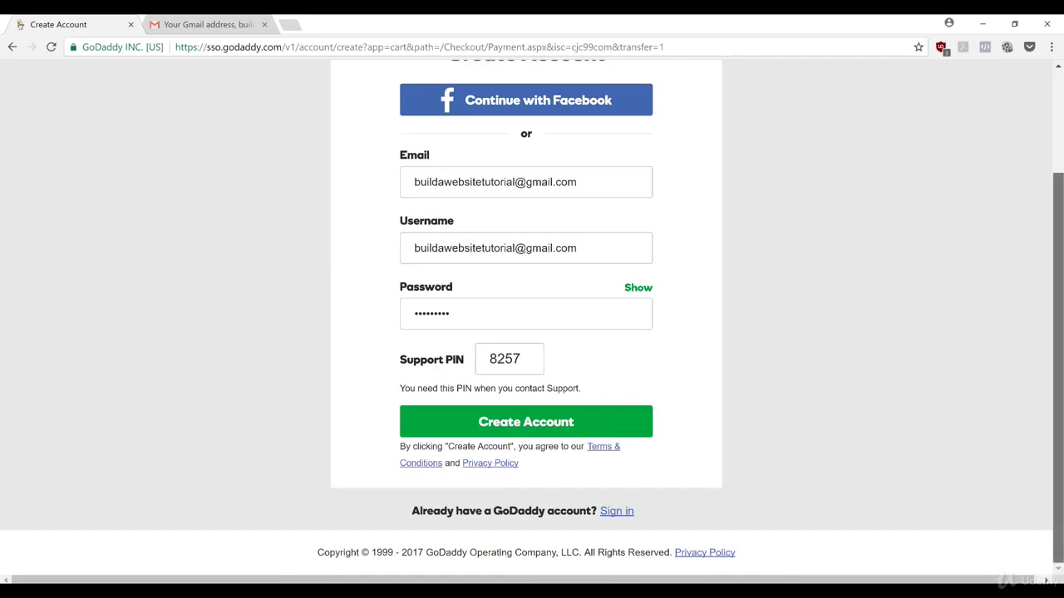
scroll(659, 445, up, 1)
scroll(659, 445, down, 2)
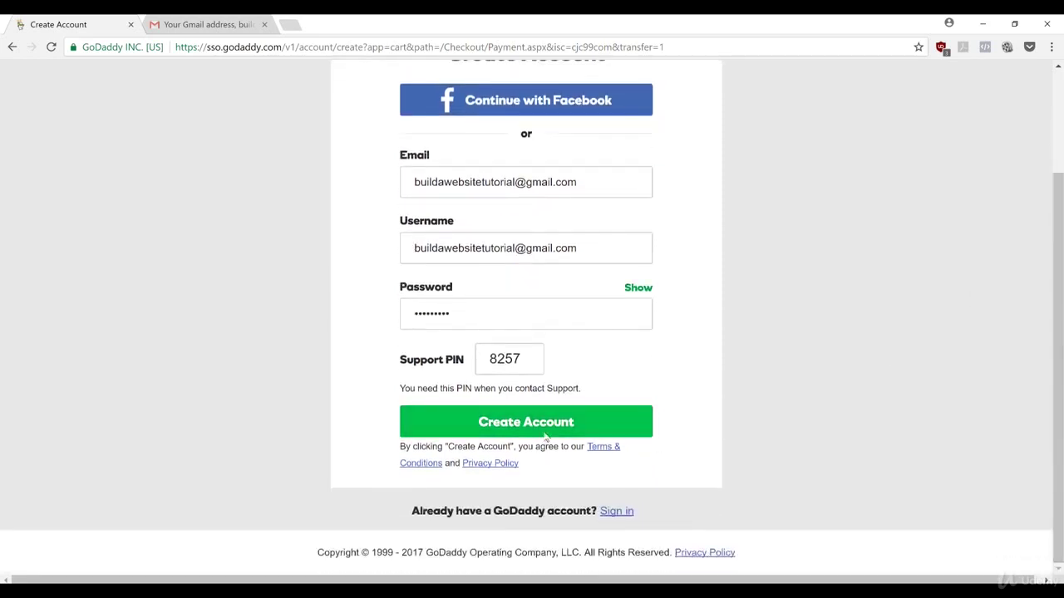
click(545, 437)
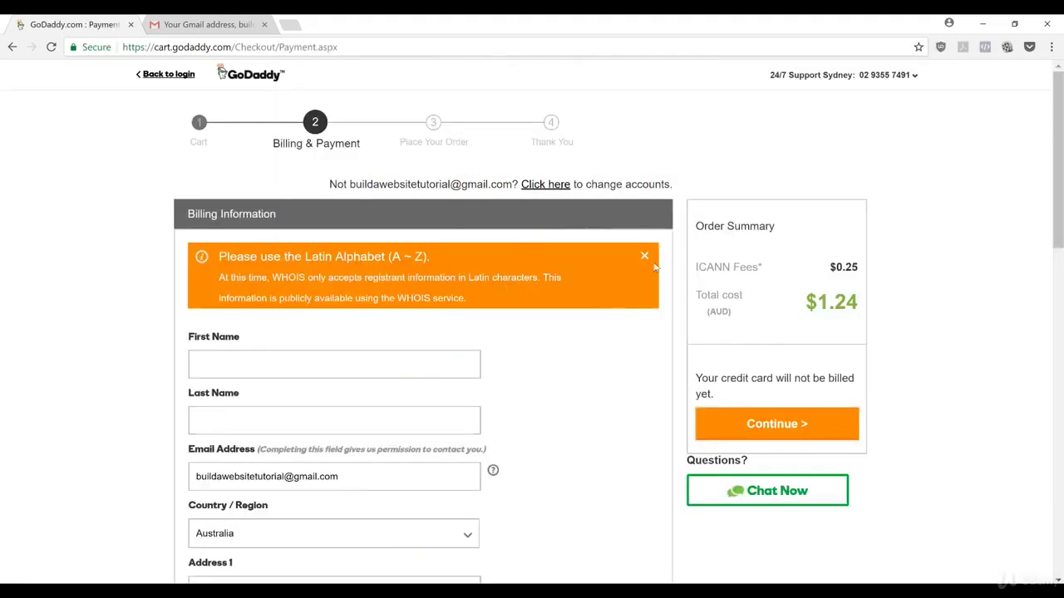
- Dismiss the Latin-alphabet warning, autofill the billing first name and saved address, and choose the State
click(646, 255)
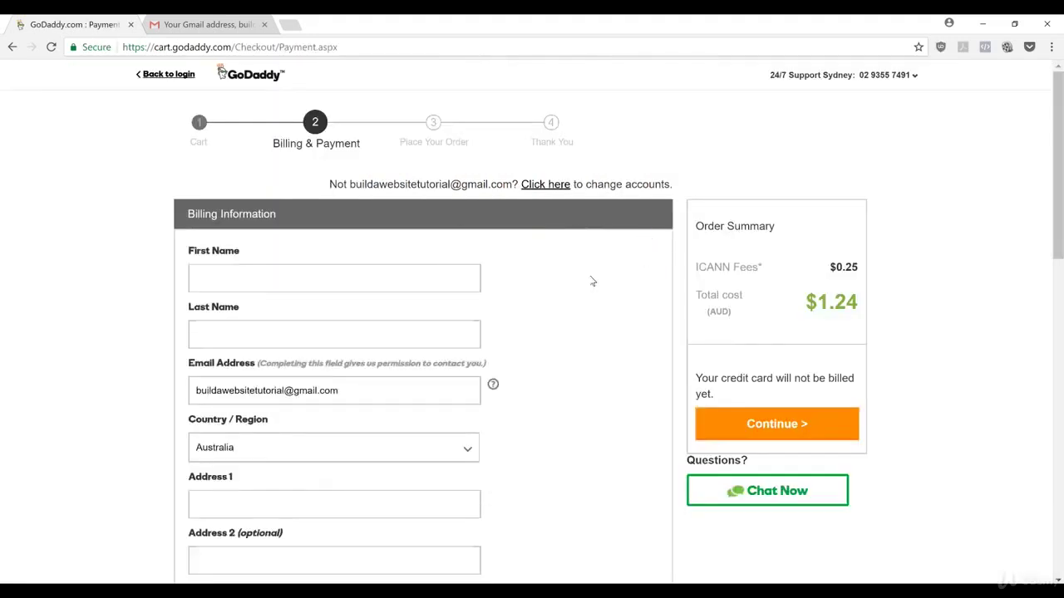
click(323, 280)
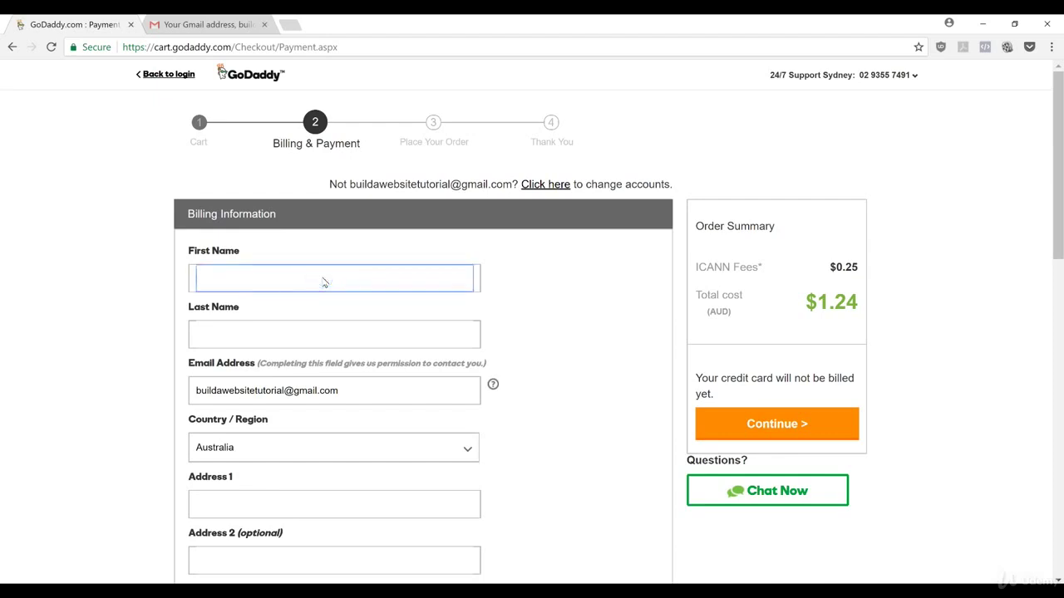
text(Isaa)
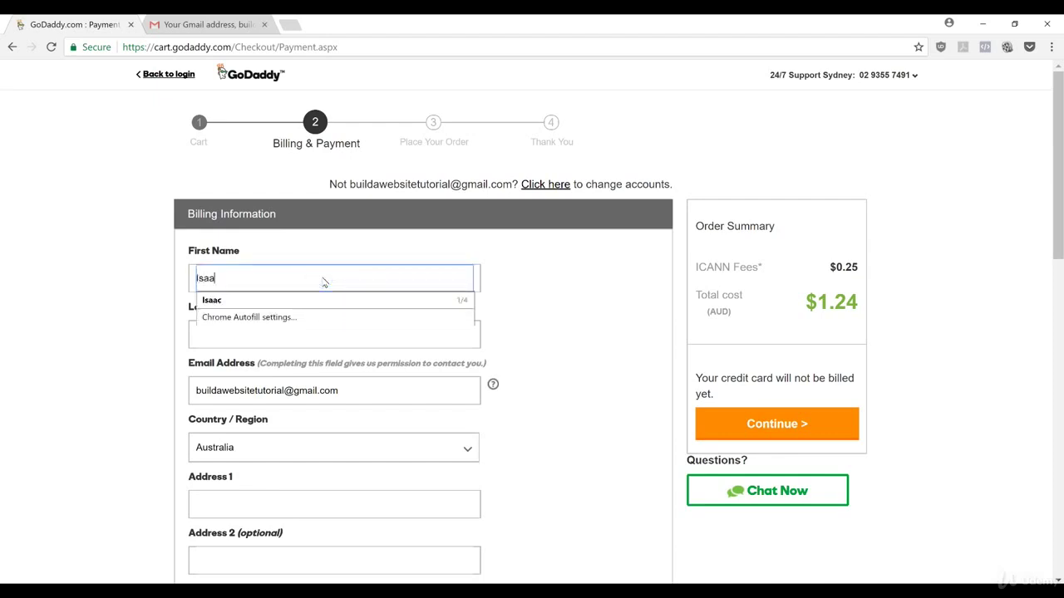
key(Tab)
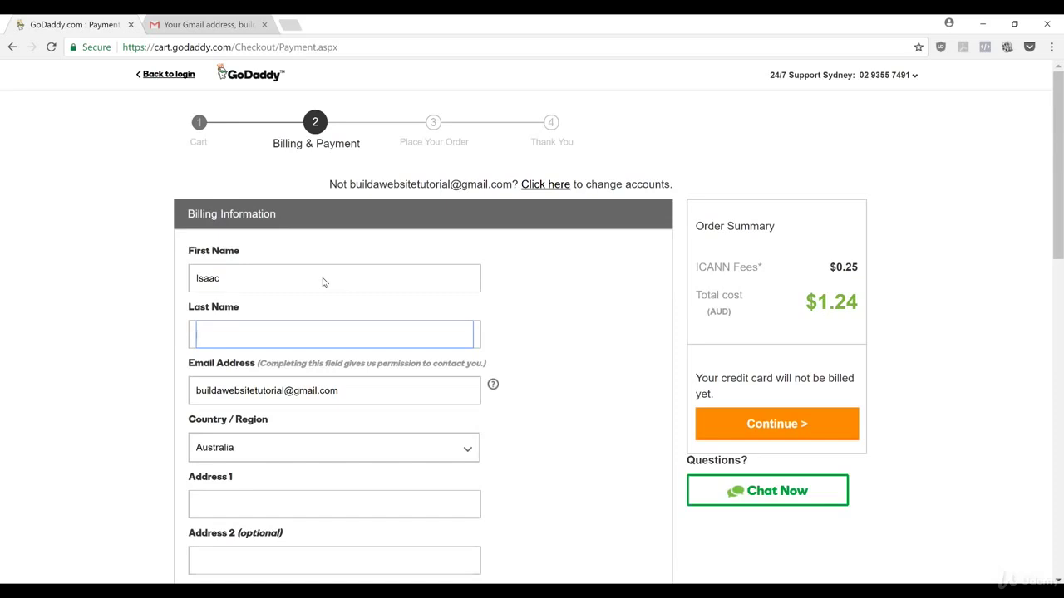
scroll(324, 282, down, 3)
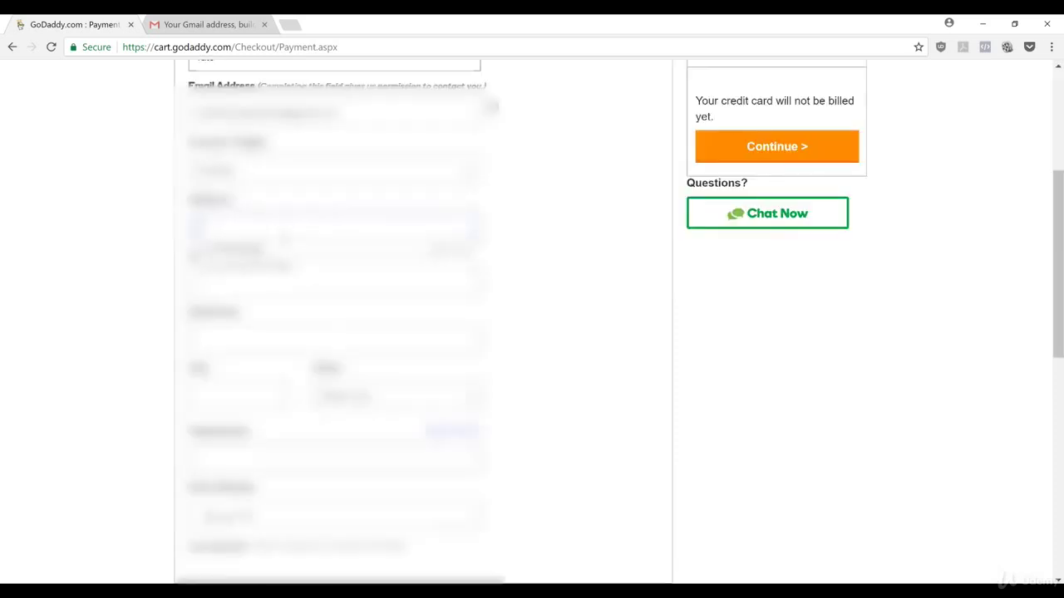
click(282, 247)
click(345, 396)
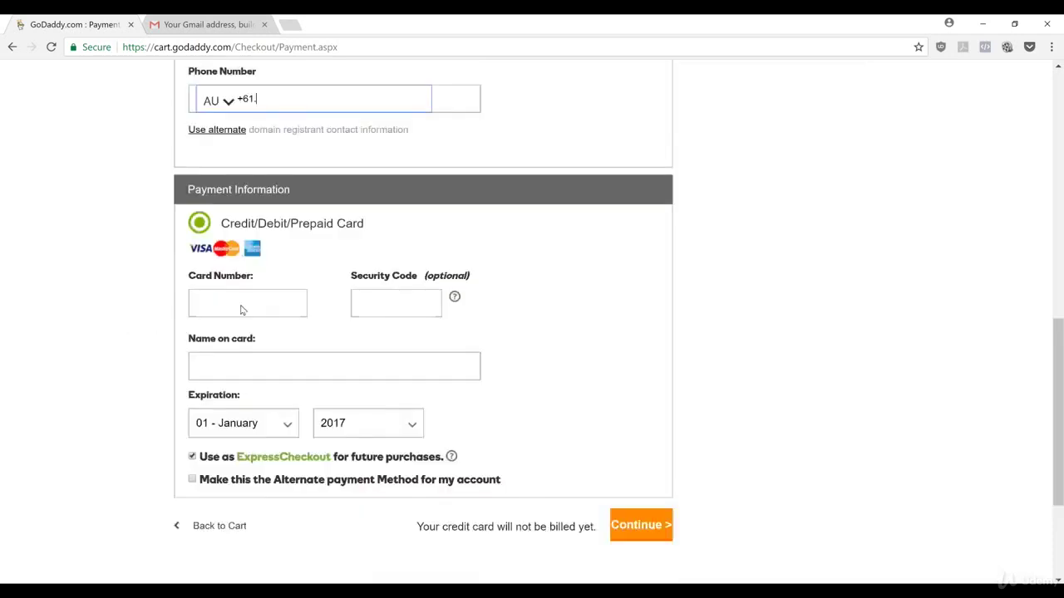
- Enter the card payment details and submit the cleanmodernwebsite.com domain order
click(241, 310)
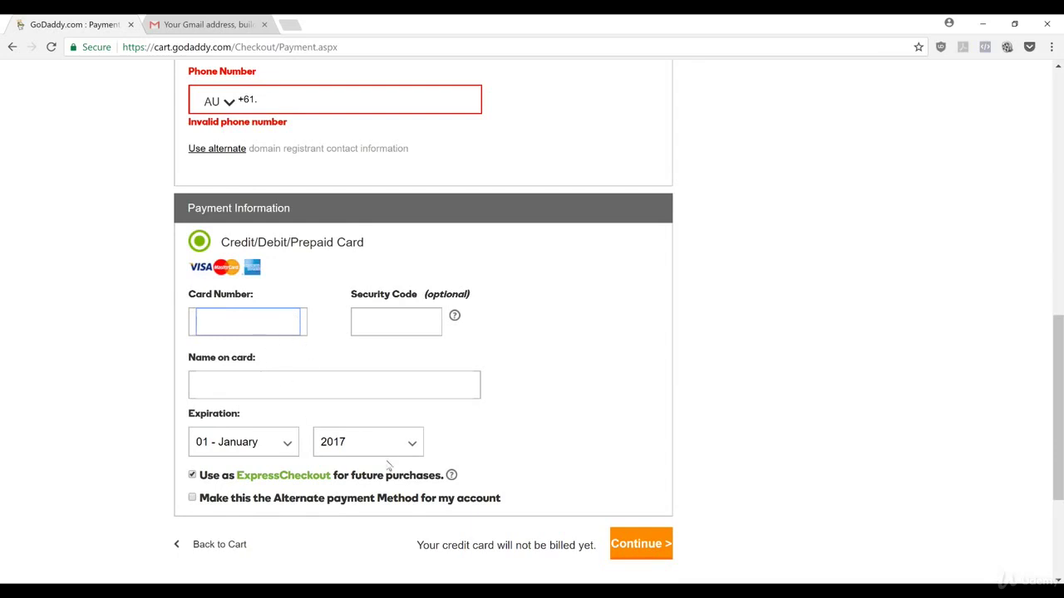
scroll(387, 465, down, 1)
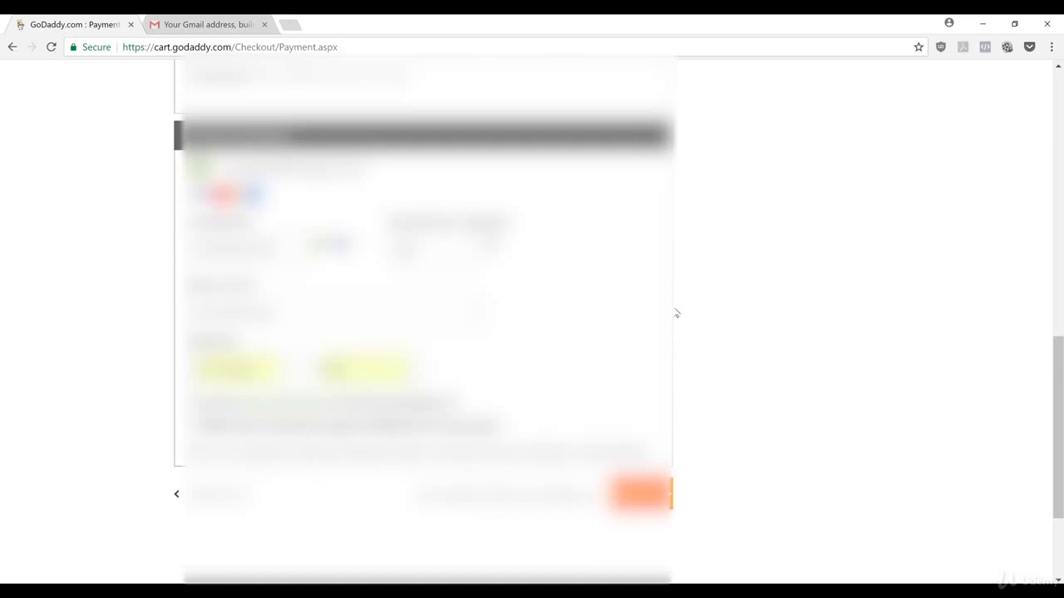
drag(1056, 427, 1029, 459)
scroll(1026, 465, down, 1)
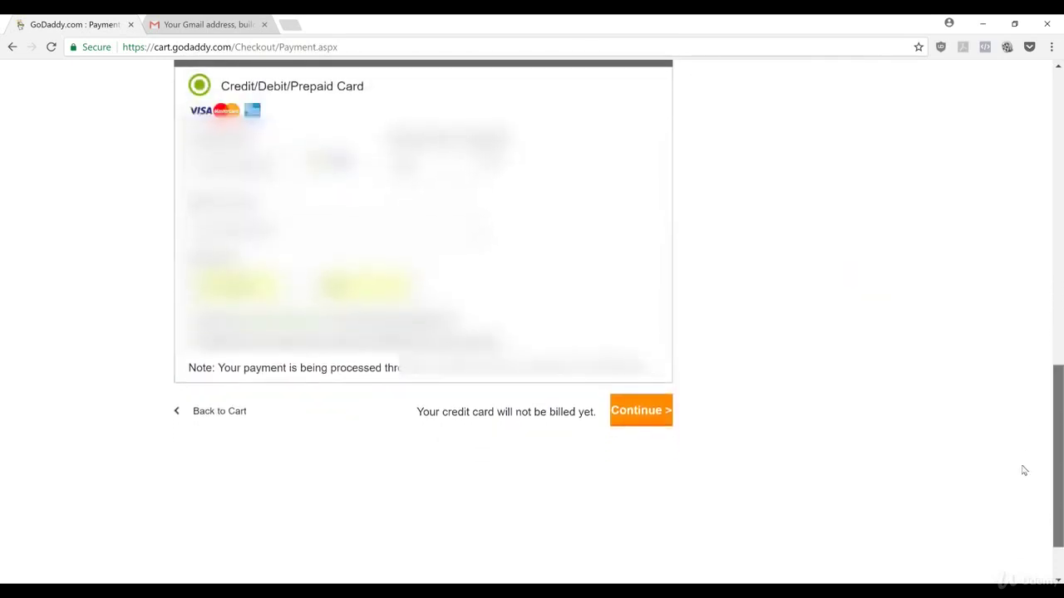
click(653, 420)
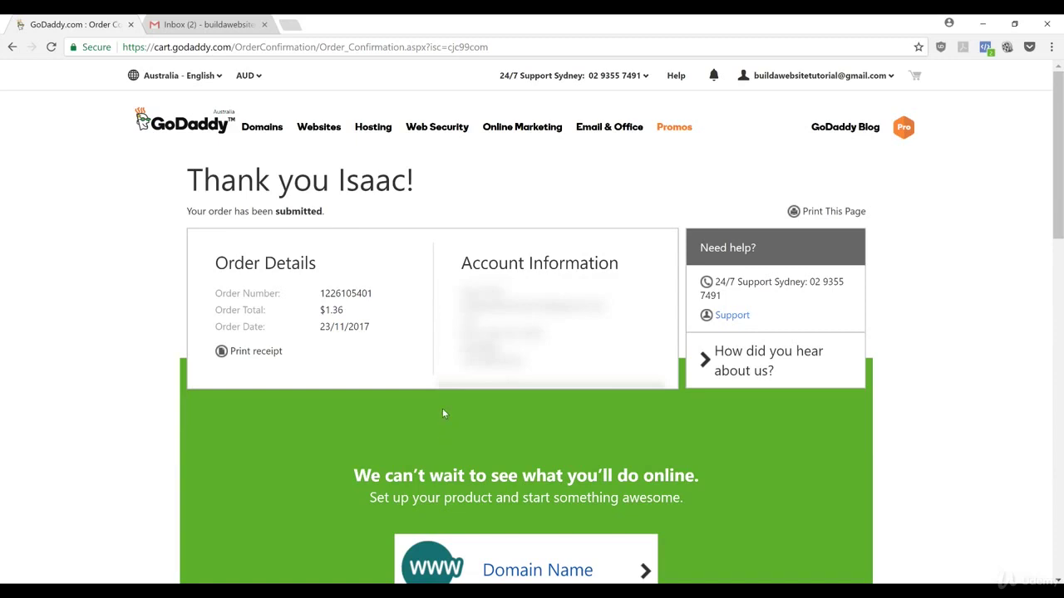
- Open GoDaddy's 'your order confirmation is inside' email in Gmail and read through the .COM order
click(207, 26)
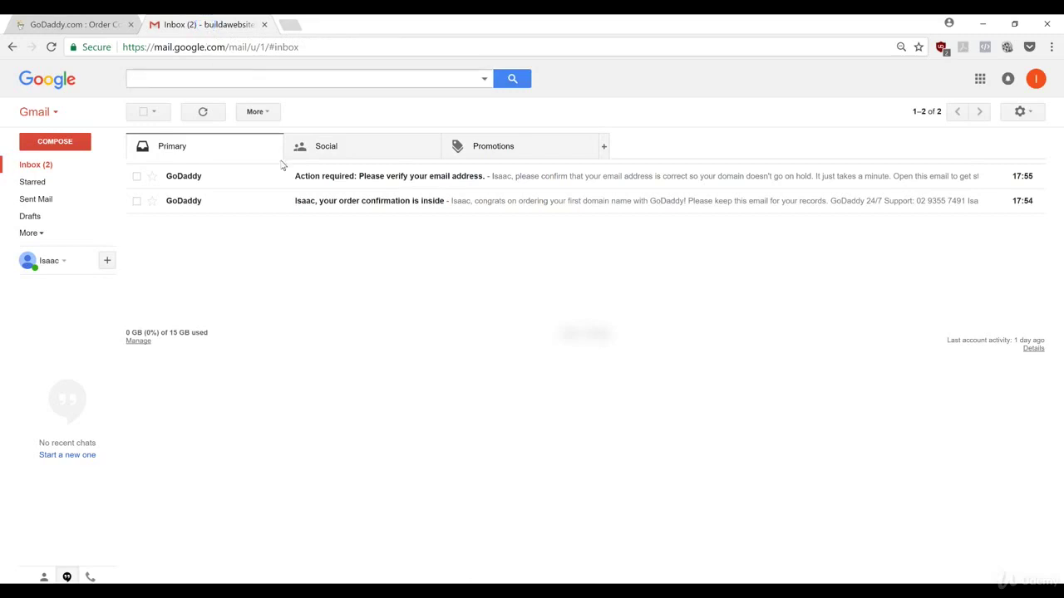
click(555, 205)
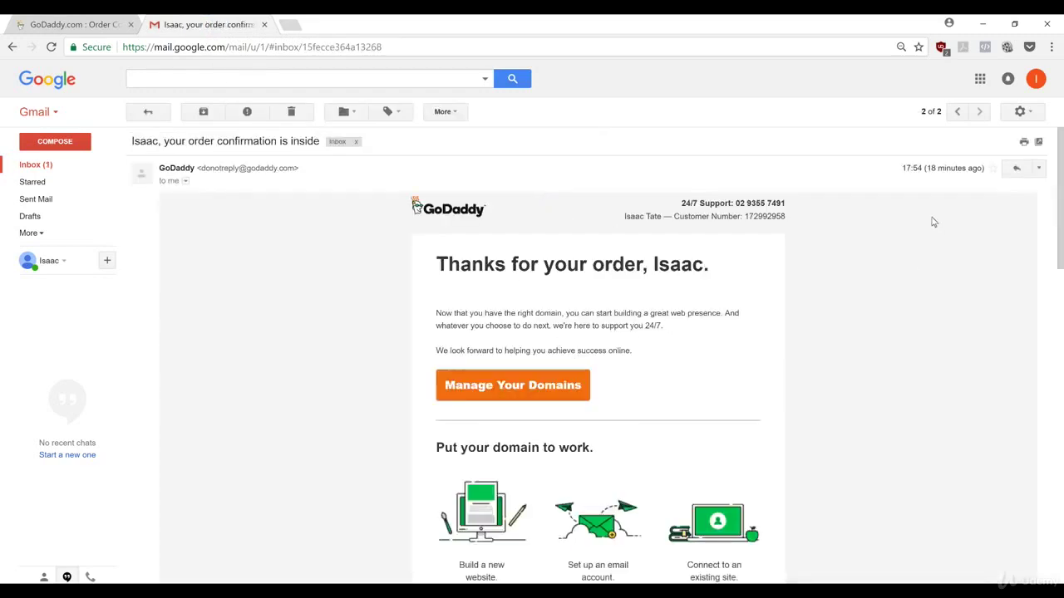
scroll(1061, 176, down, 2)
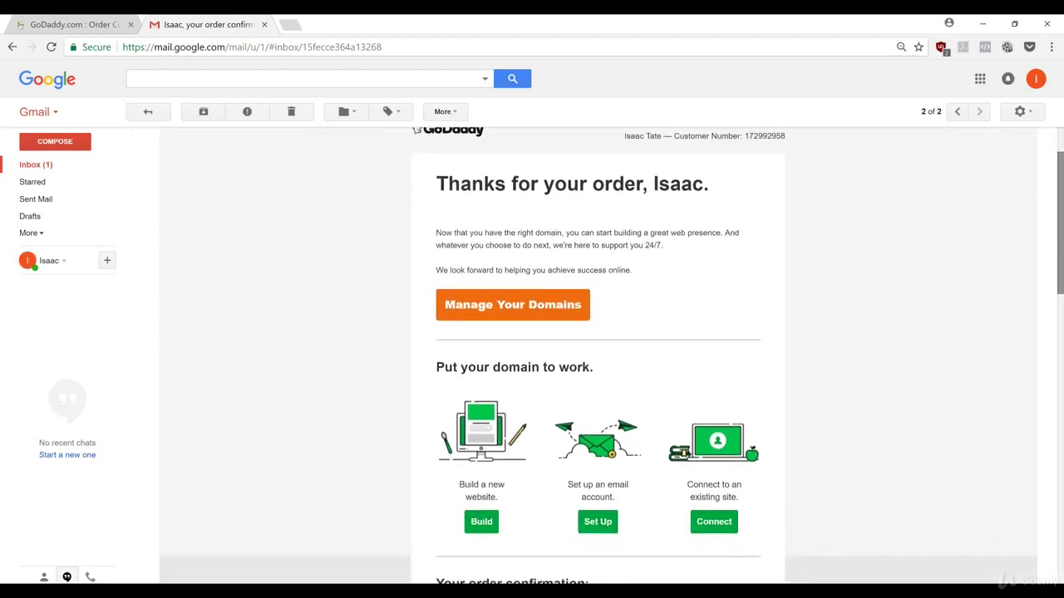
scroll(647, 191, up, 2)
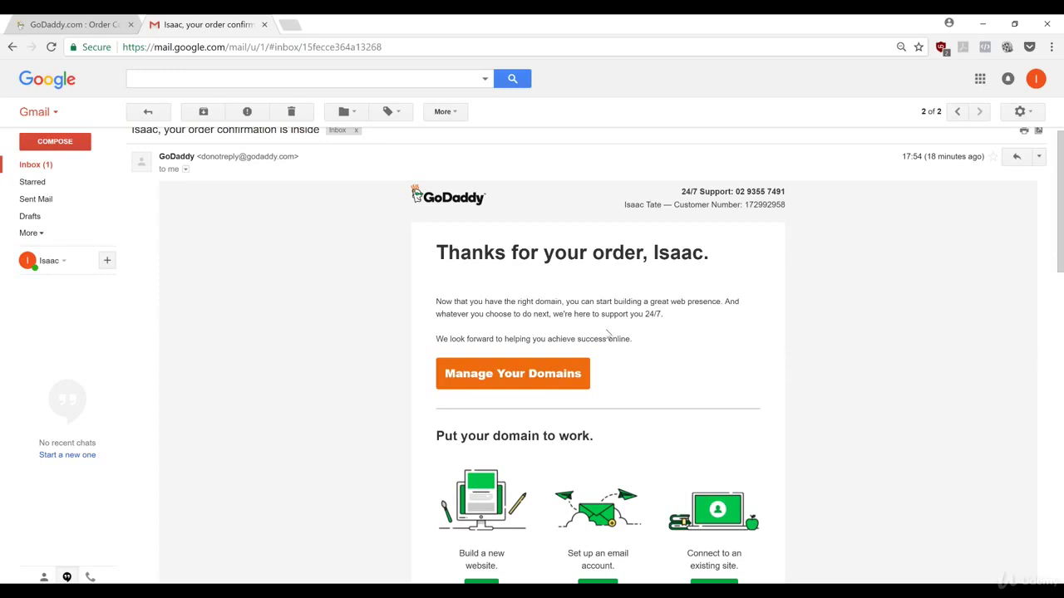
drag(1061, 232, 1061, 326)
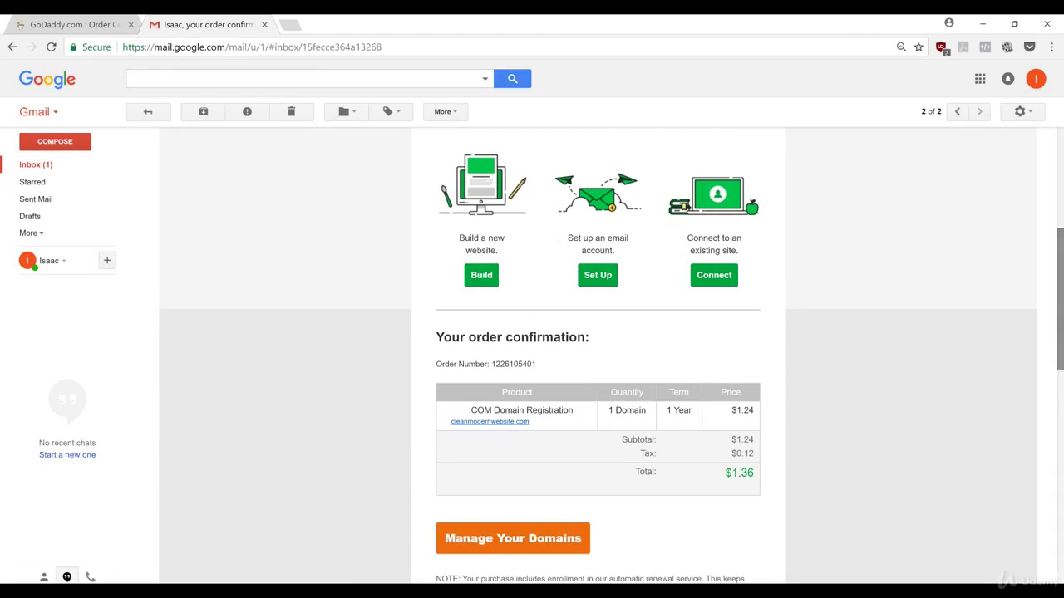
scroll(1062, 237, up, 2)
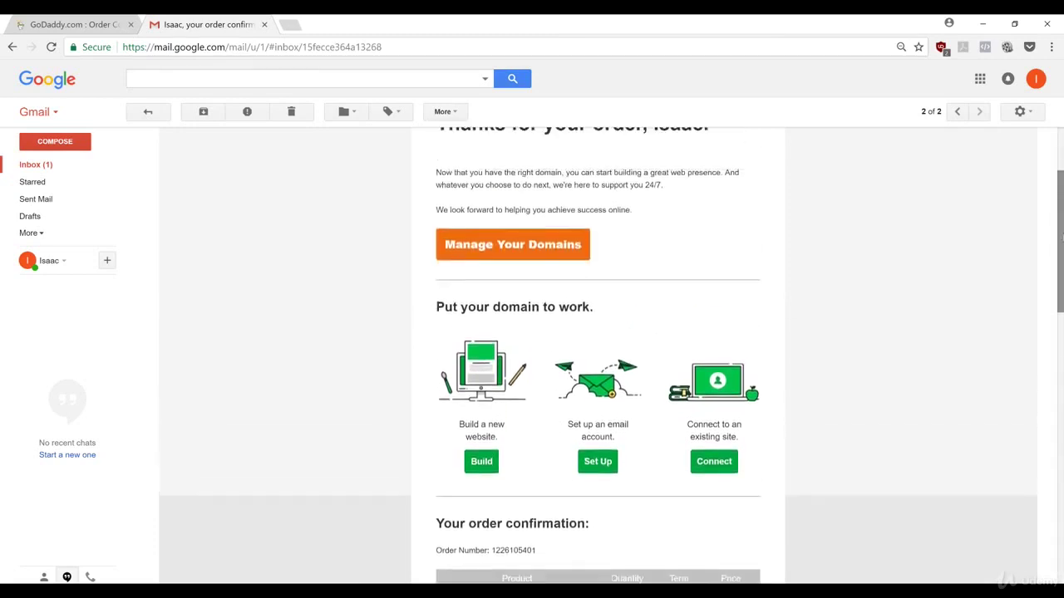
scroll(1061, 237, up, 2)
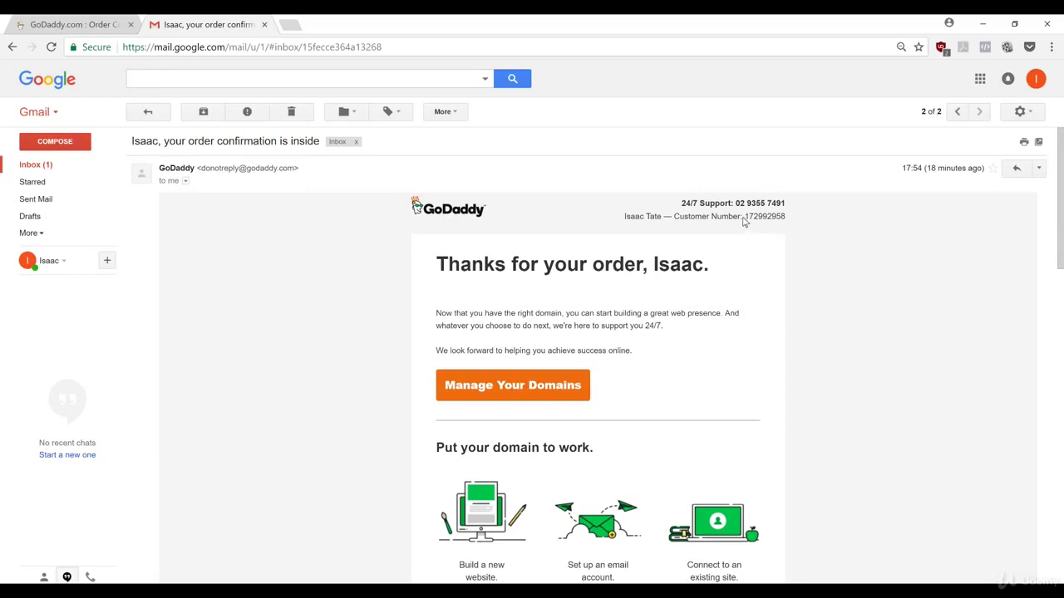
- Select the customer number shown in the confirmation email's header
drag(746, 217, 797, 220)
drag(623, 217, 804, 220)
click(706, 218)
drag(688, 224, 746, 218)
scroll(911, 348, down, 4)
scroll(807, 183, up, 5)
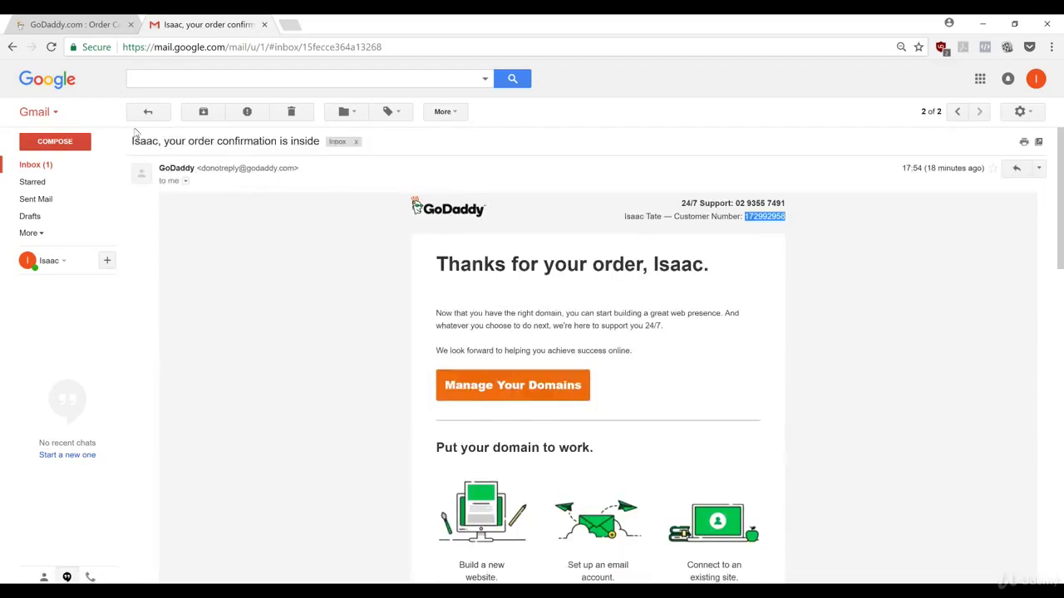
- Open the 'Action required: Please verify your email address' email and follow its Verify Email Now link
click(148, 111)
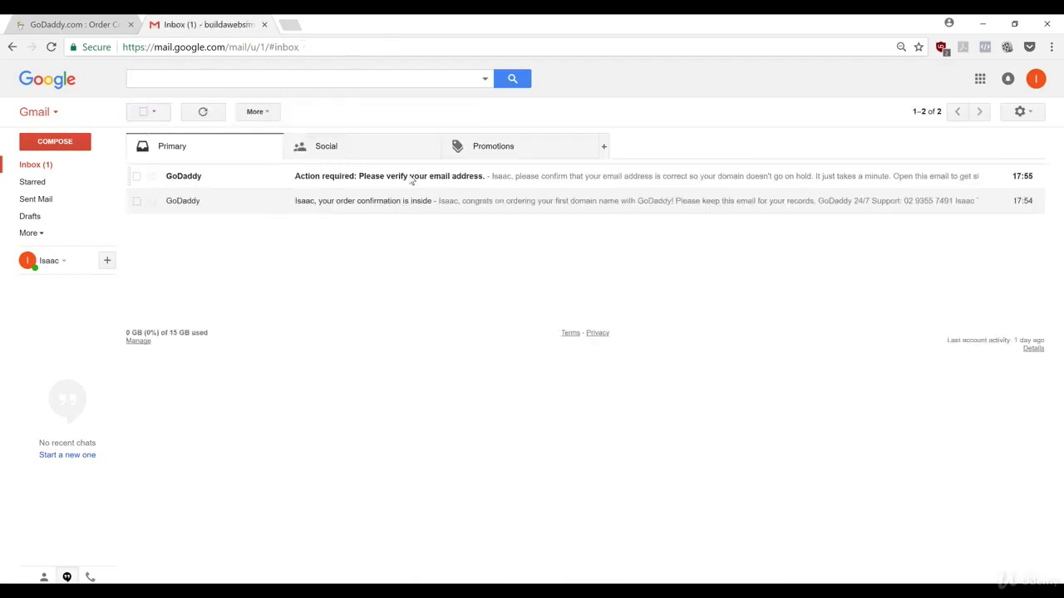
double_click(456, 181)
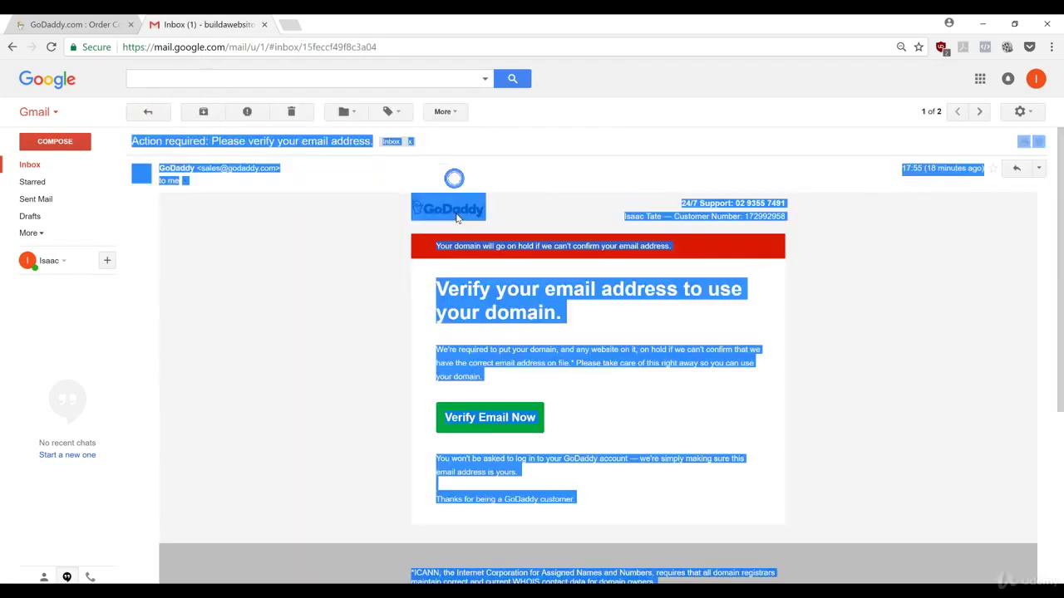
click(818, 314)
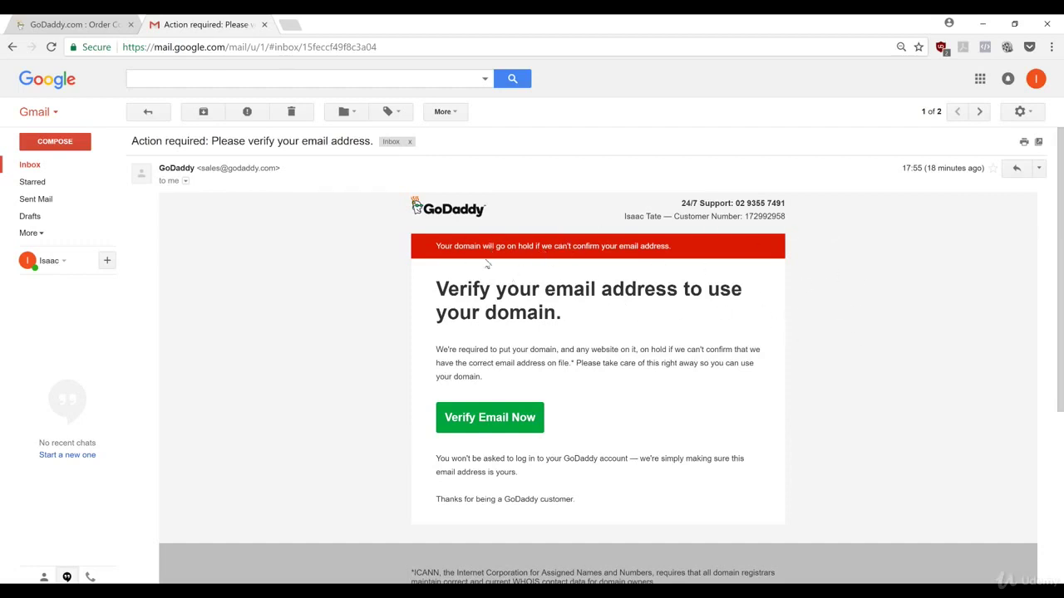
drag(427, 254, 677, 253)
click(661, 359)
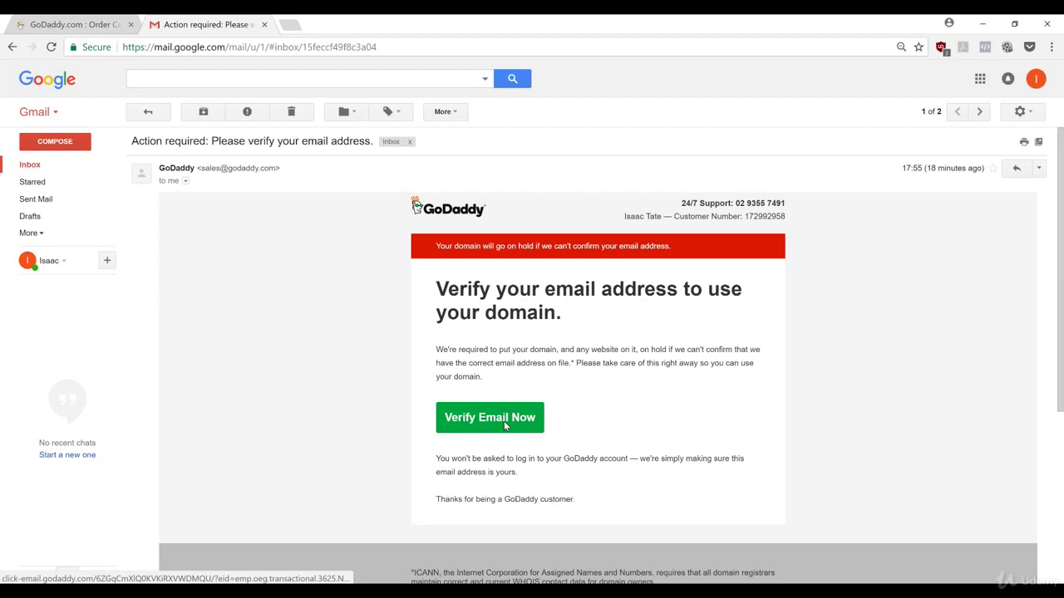
click(505, 424)
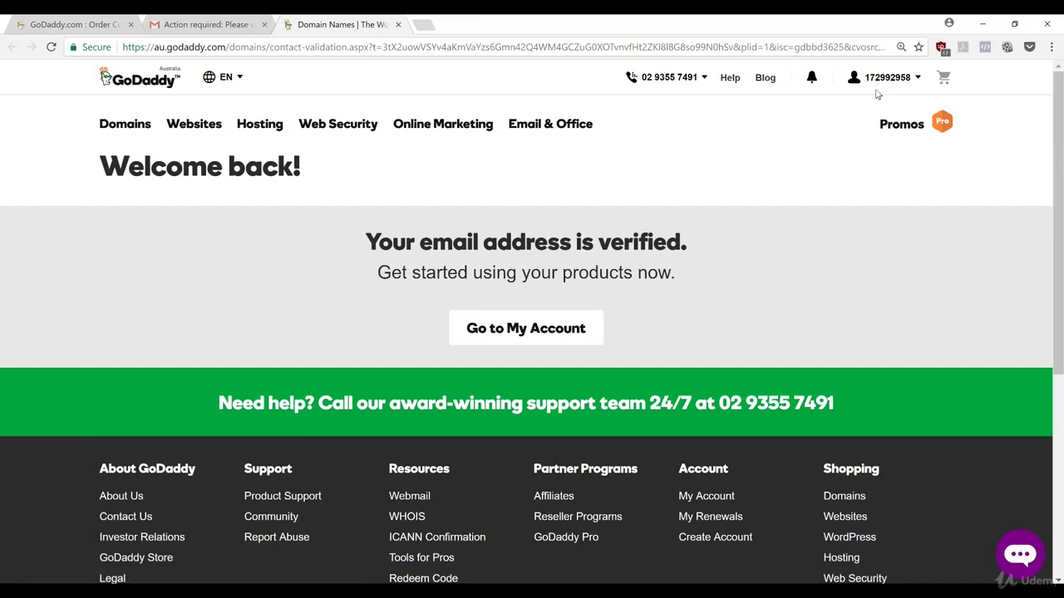
- Go to My Account's My Products page and highlight the cleanmodernwebsite.com entry under Domains
click(529, 333)
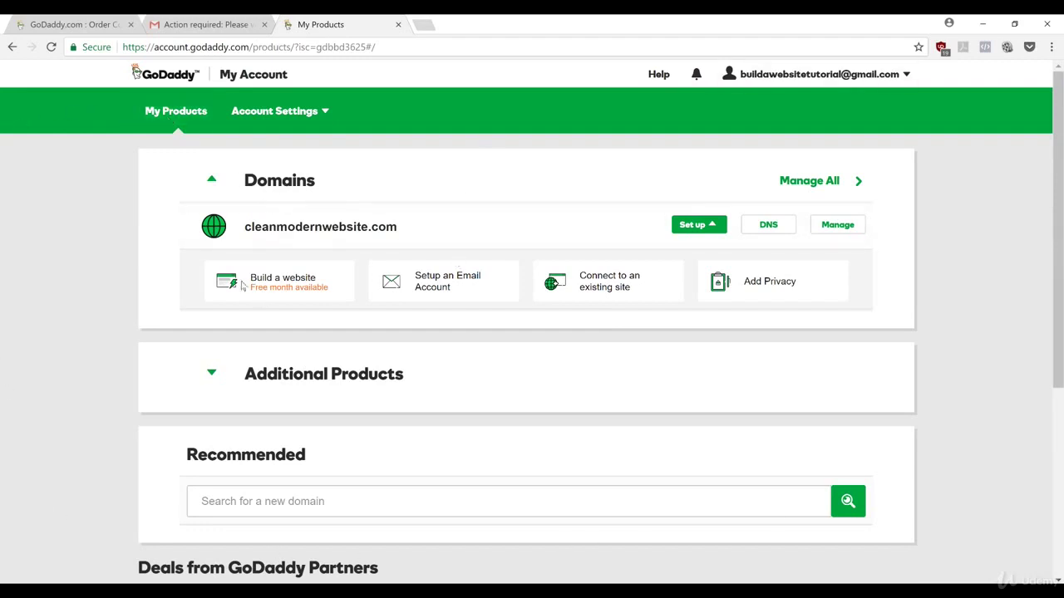
drag(239, 226, 398, 232)
click(271, 230)
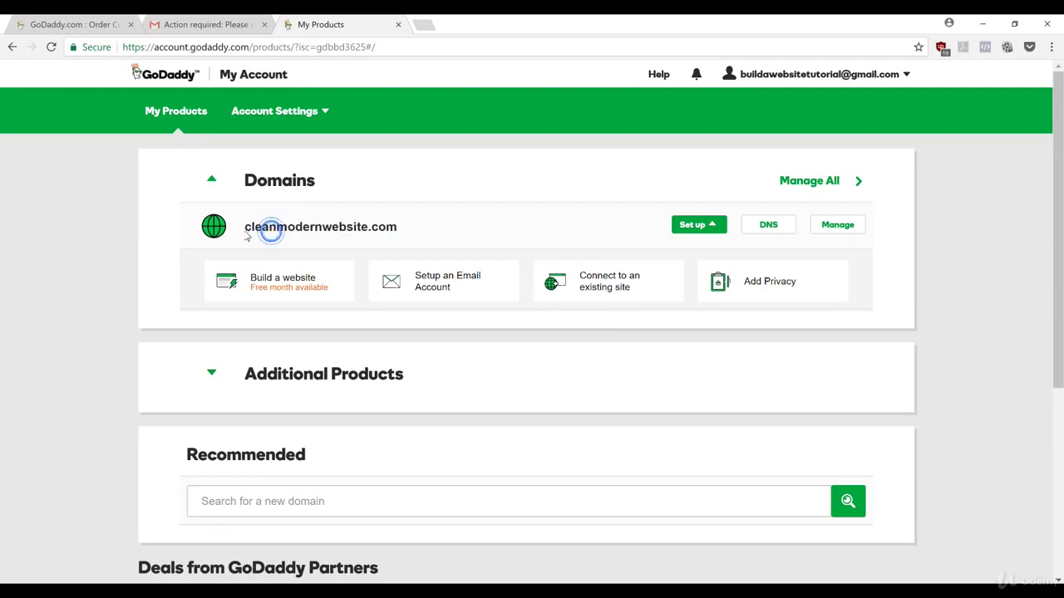
drag(242, 229, 463, 223)
click(463, 222)
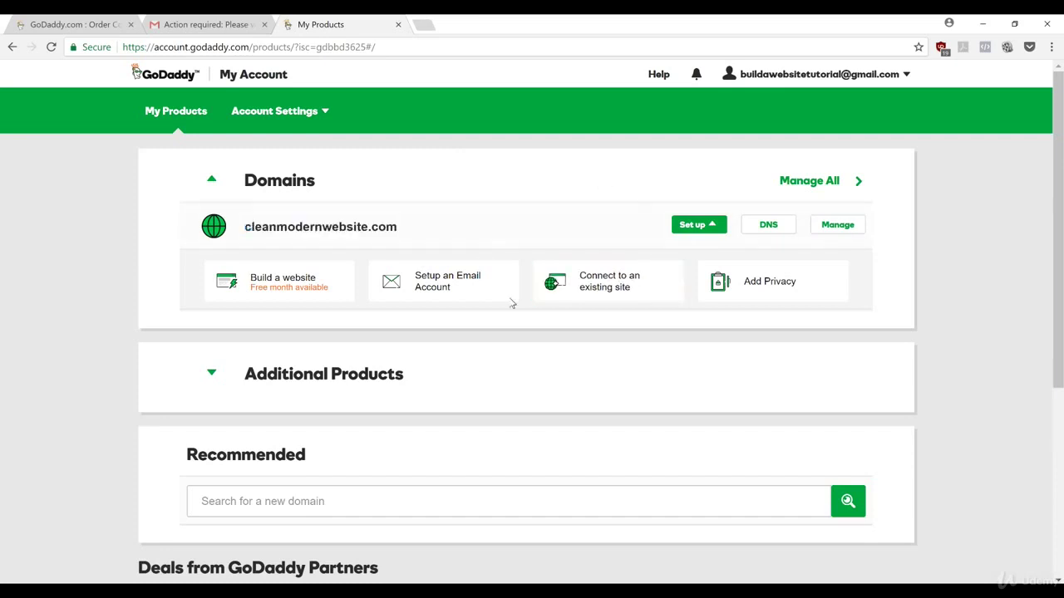
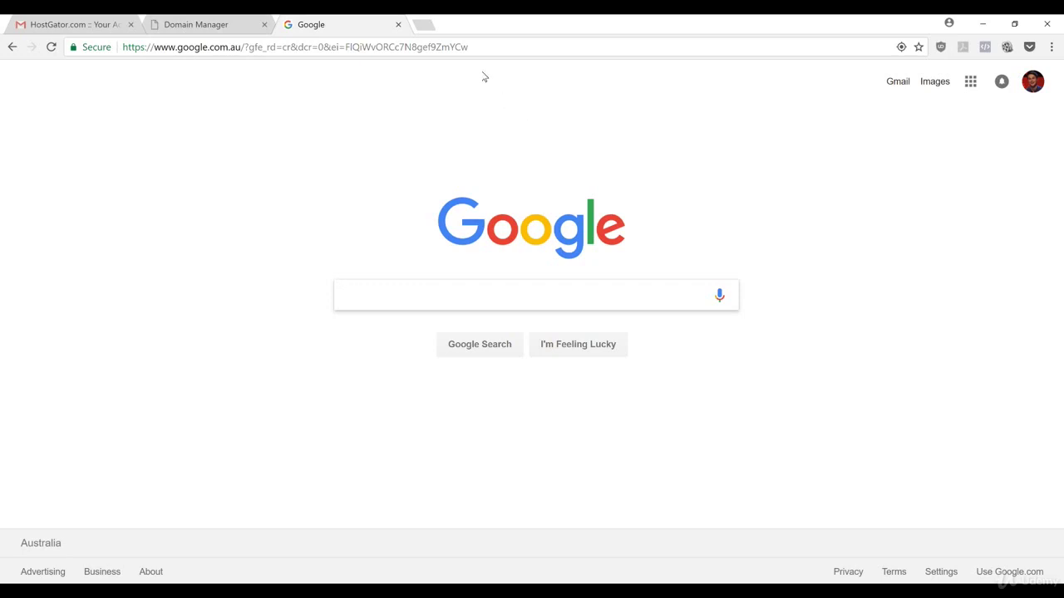
- Load cleanmodernwebsite.com in Chrome to show the HostGator Getting Started page
key(ctrl+l)
text(cl)
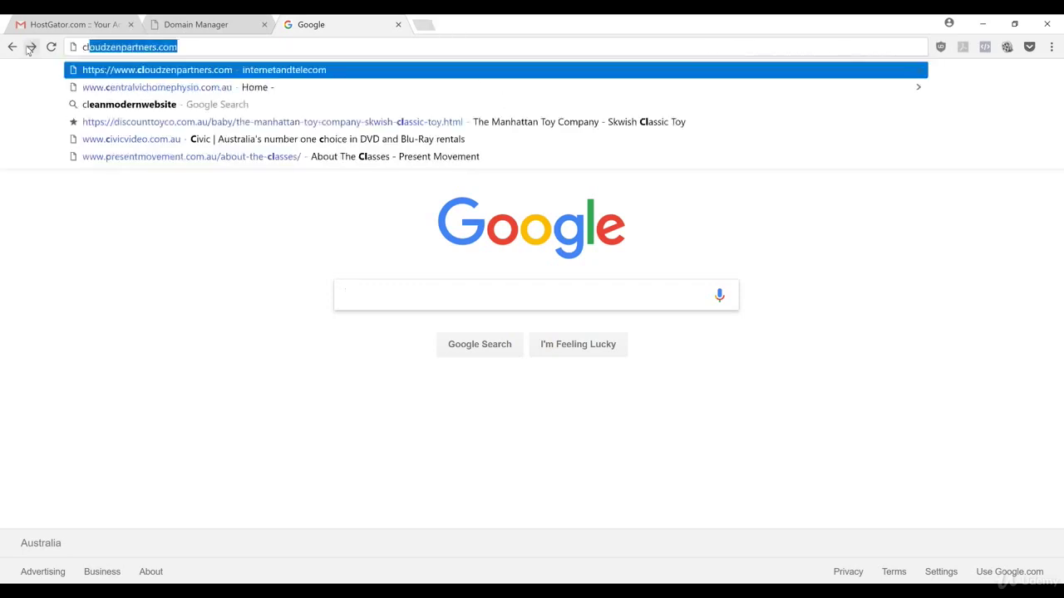
text(eanmodern)
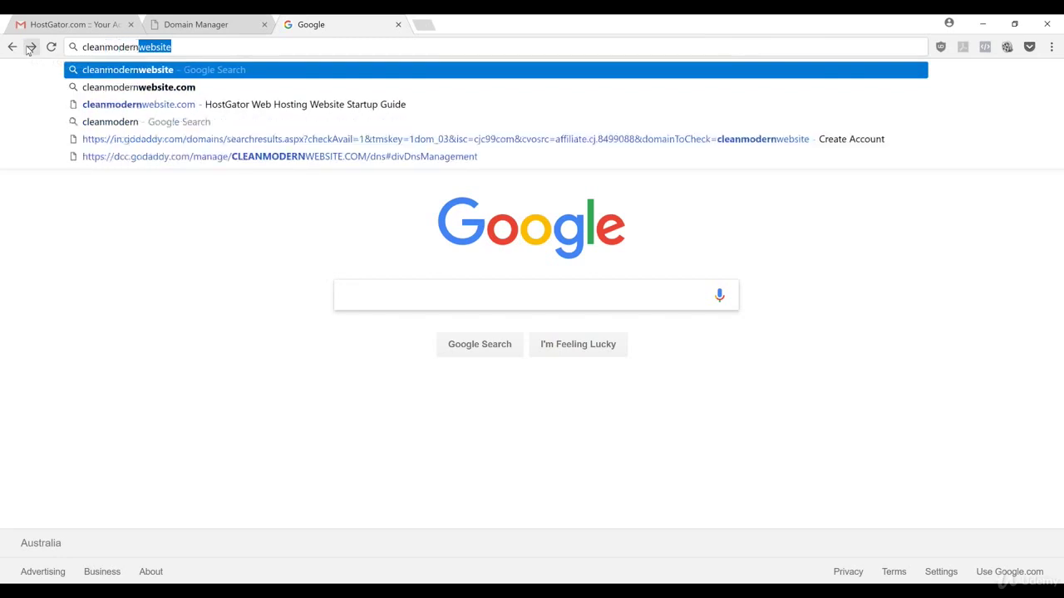
text(website.com)
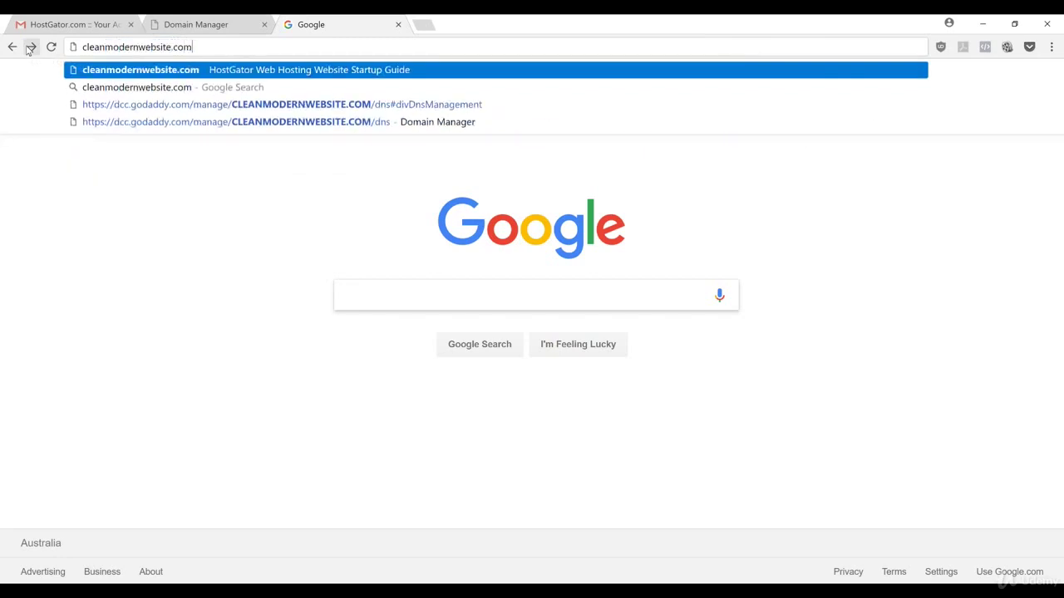
key(Return)
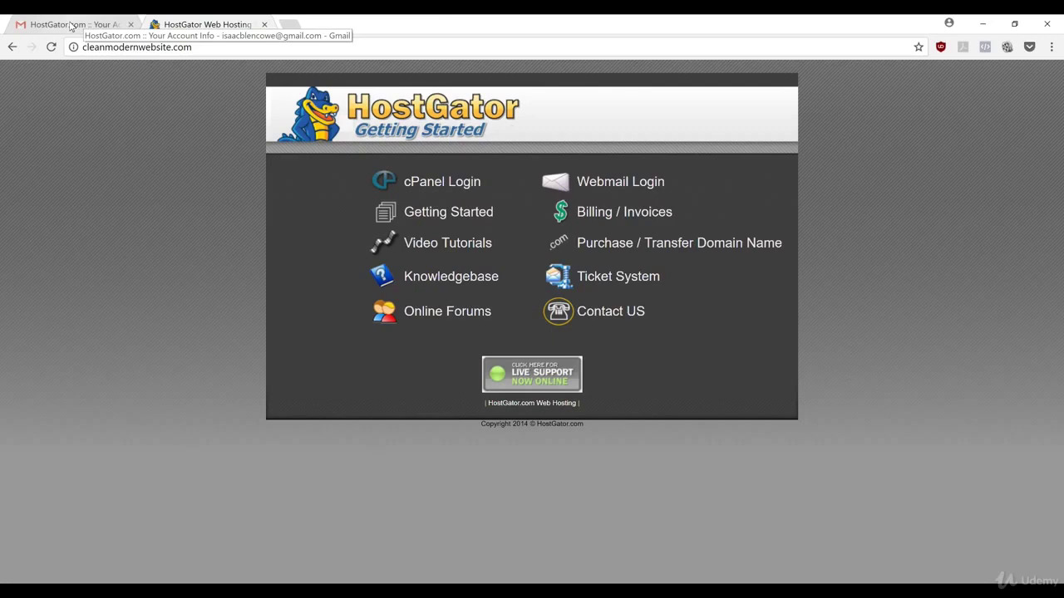
- Open the HostGator email's Control Panel link in a new tab and view the cPanel login
click(71, 26)
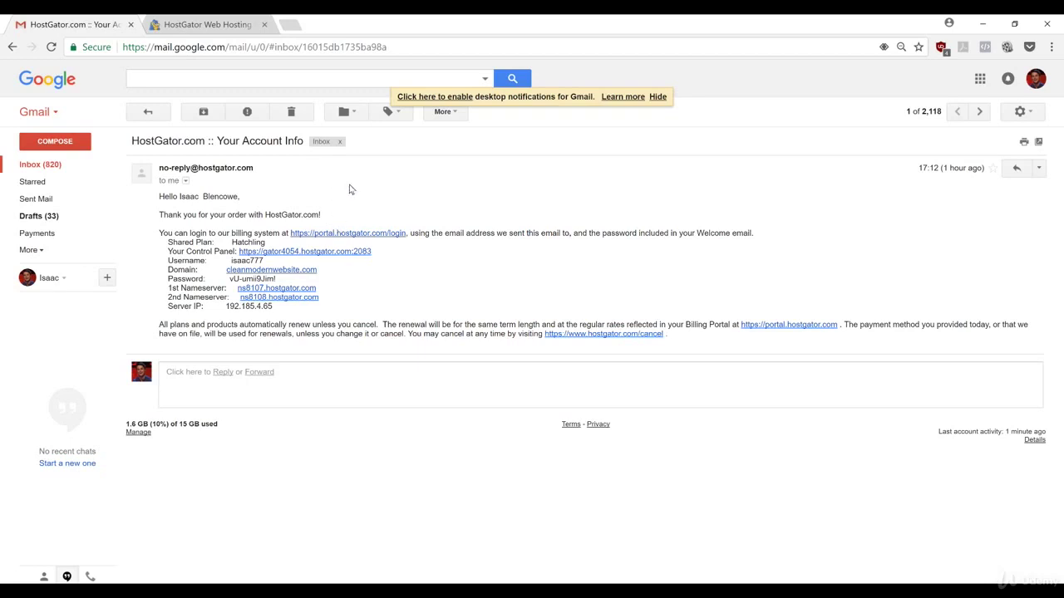
right_click(326, 256)
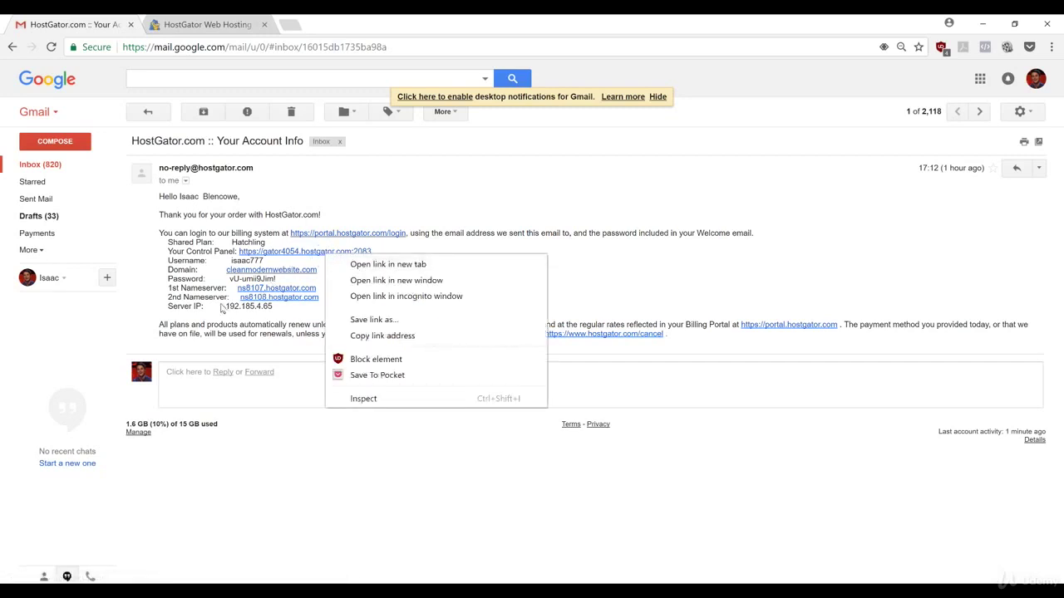
click(374, 266)
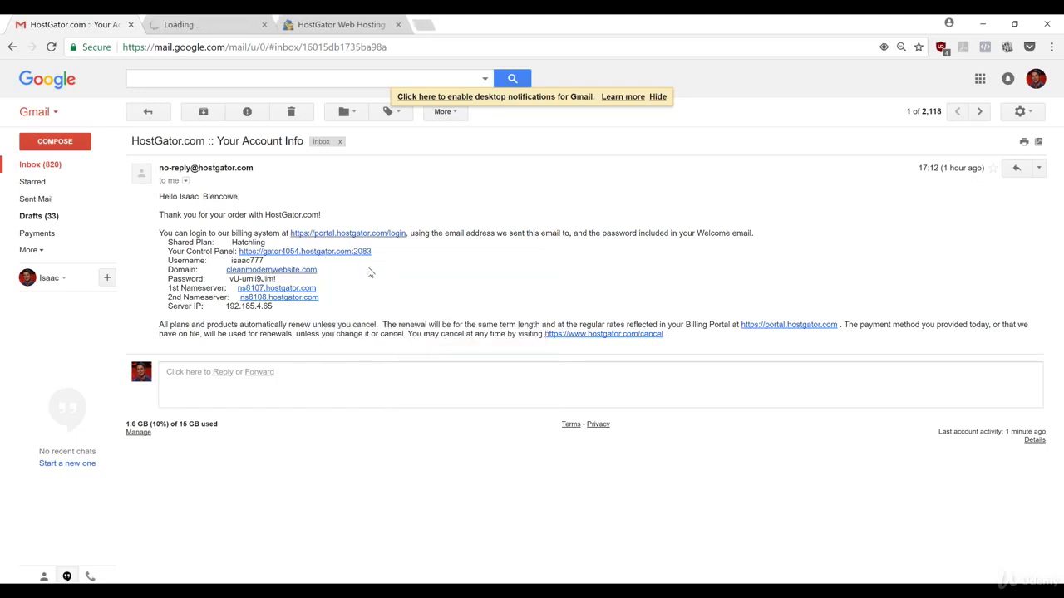
click(212, 25)
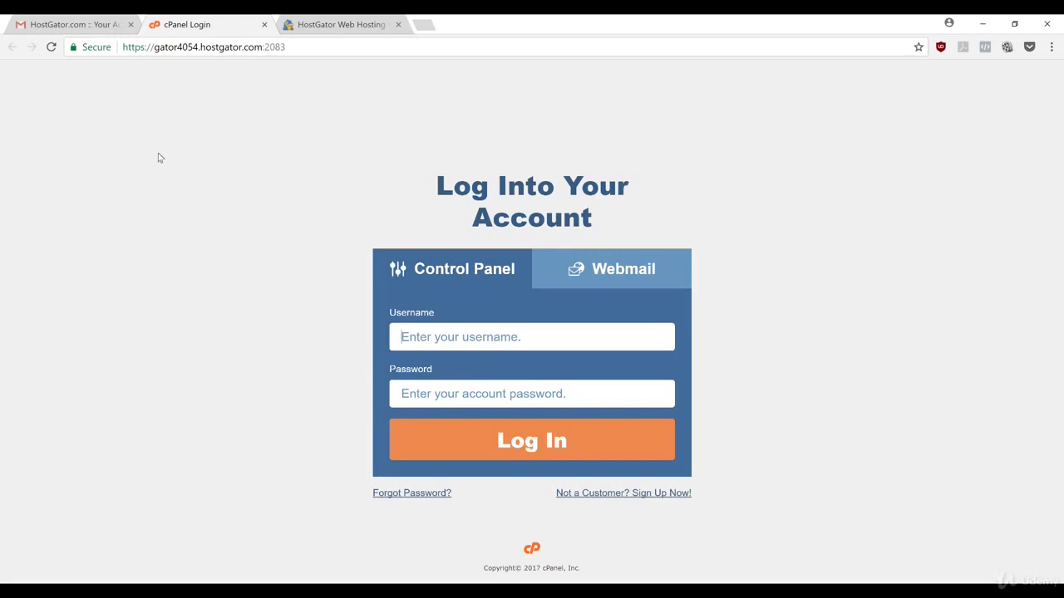
- Copy the account username from the HostGator email into the cPanel login form
click(105, 27)
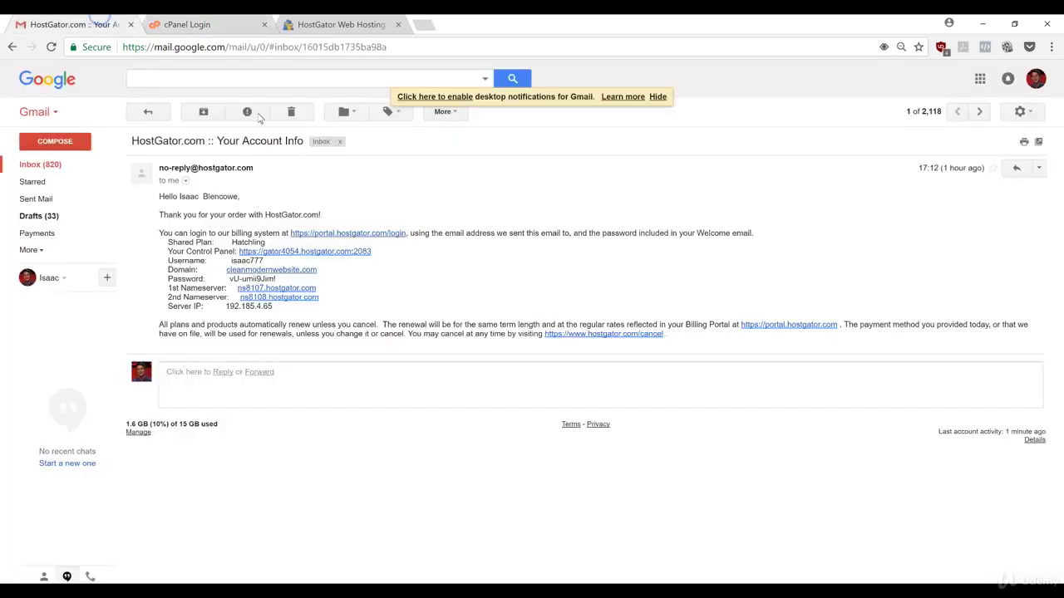
double_click(253, 261)
key(ctrl+c)
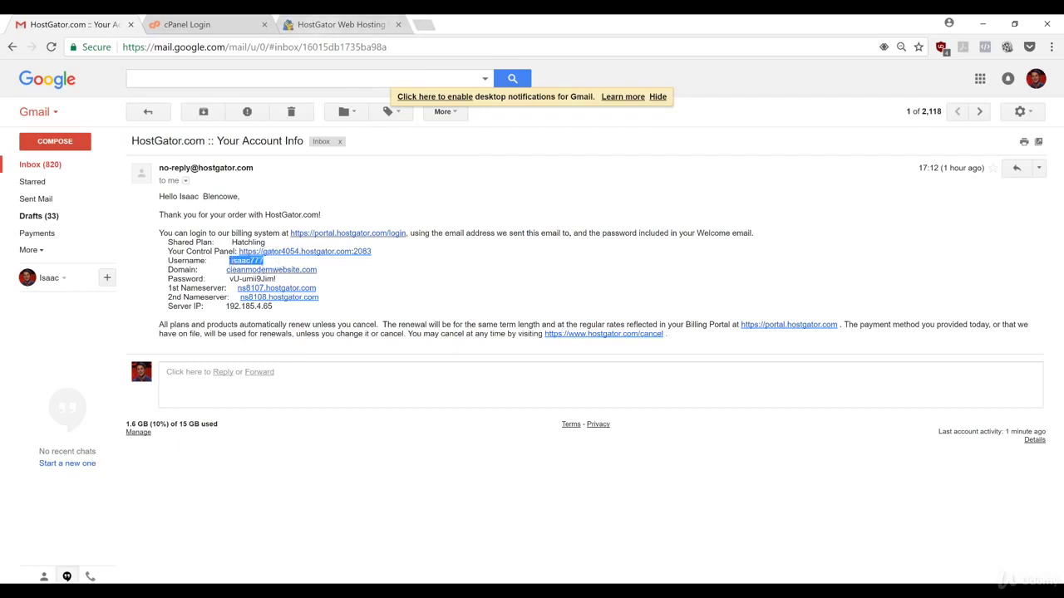
click(232, 23)
key(ctrl+v)
click(441, 394)
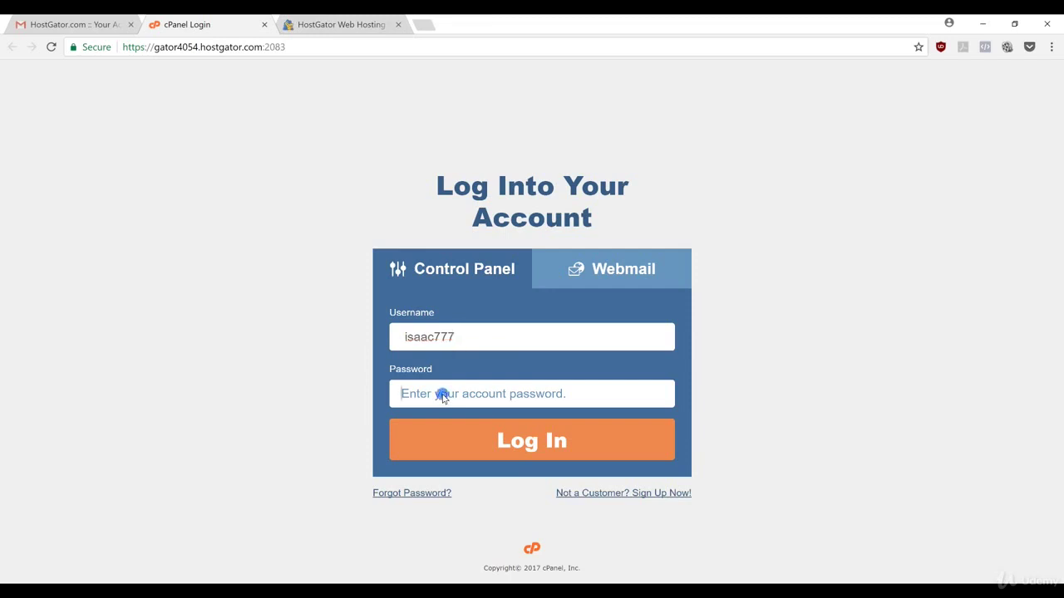
- Copy the account password from the email into the form and log into cPanel
click(87, 24)
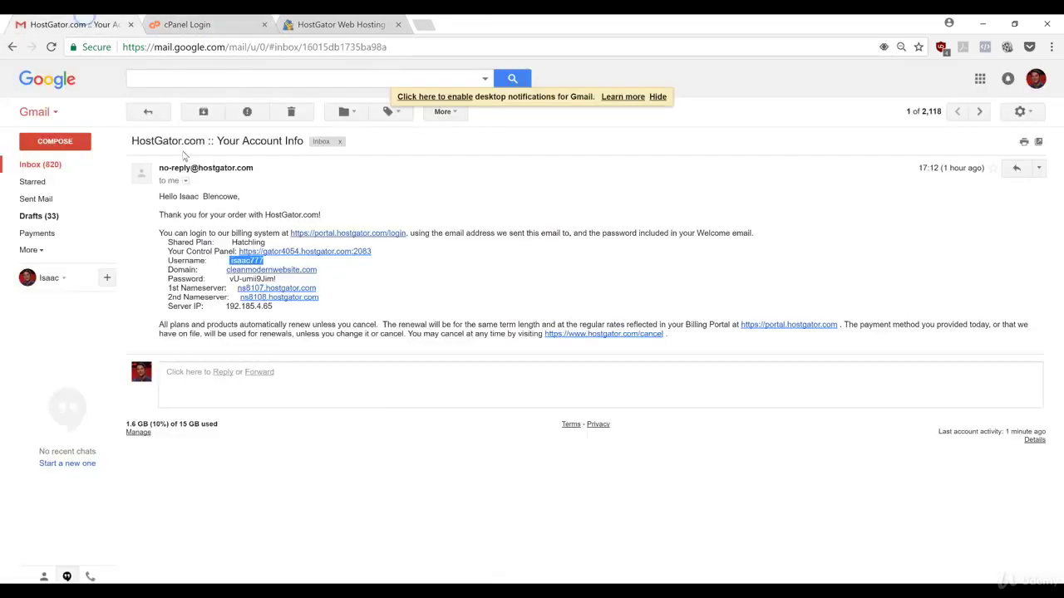
drag(229, 280, 277, 283)
click(231, 280)
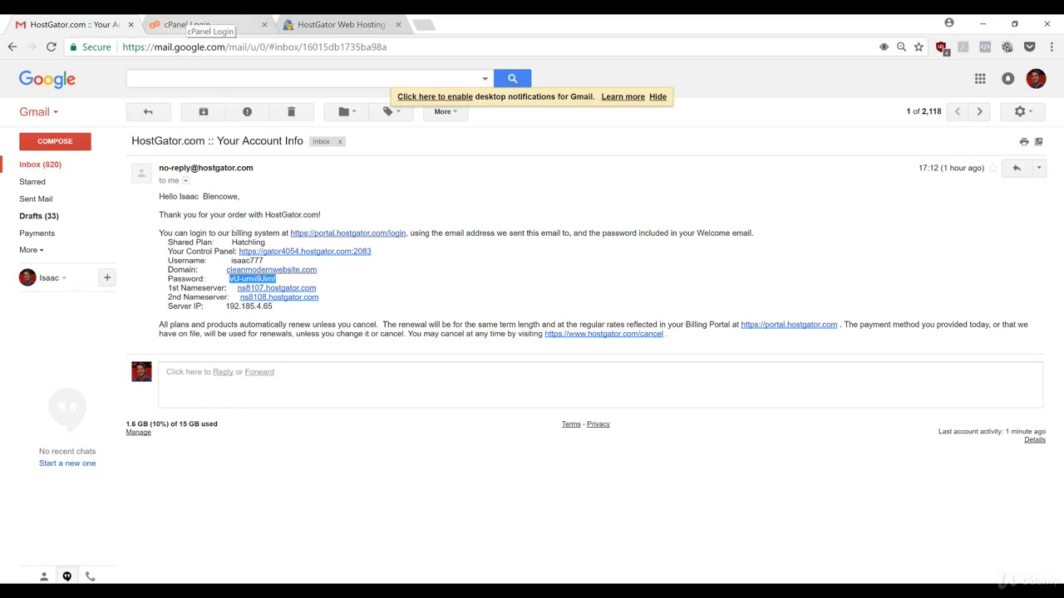
click(186, 24)
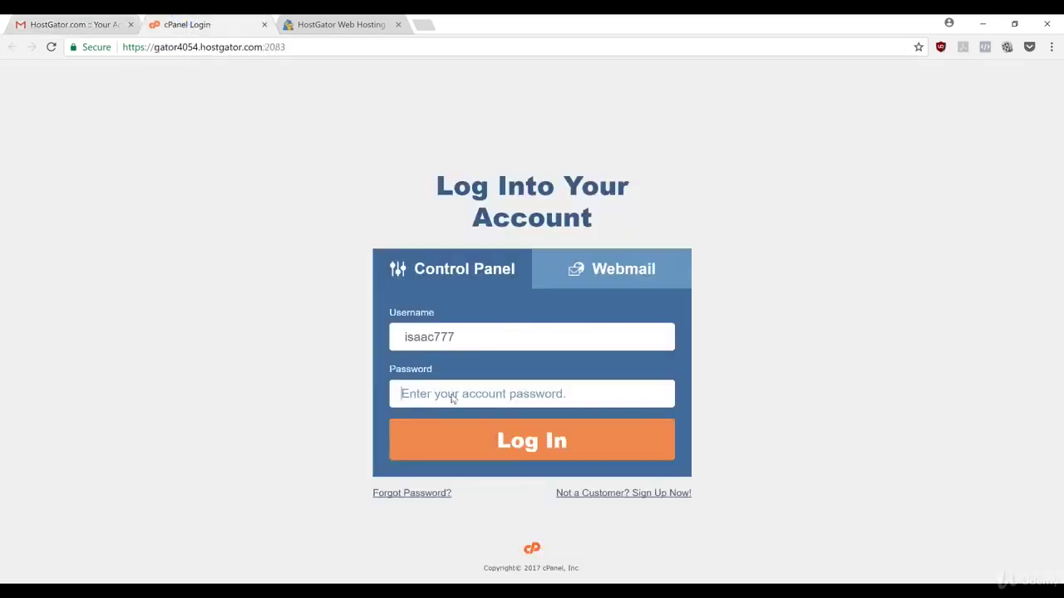
key(ctrl+v)
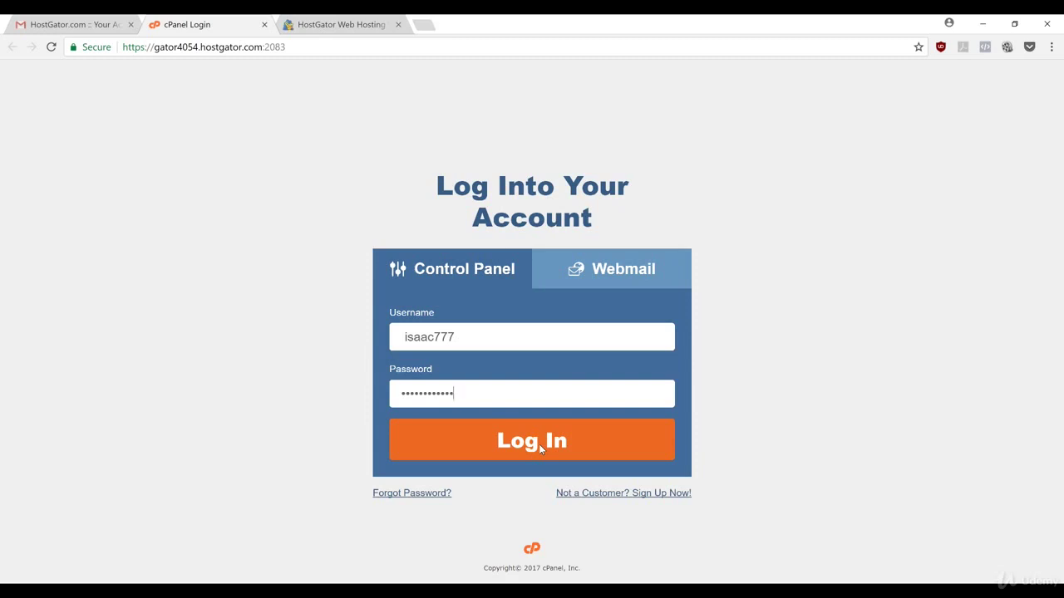
click(540, 445)
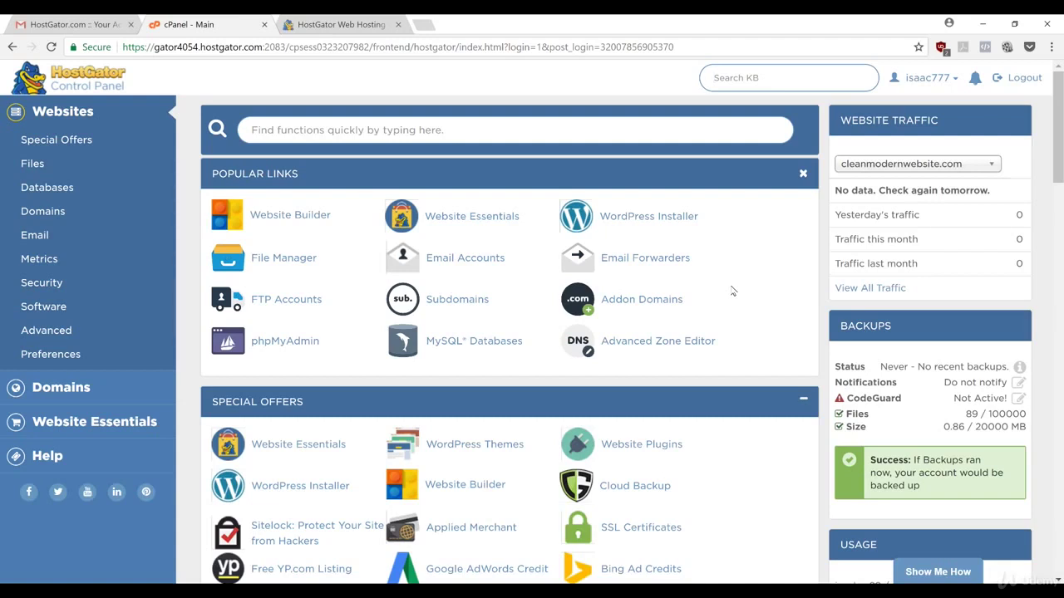
- Open Password & Security and paste the current password as the old password
click(955, 80)
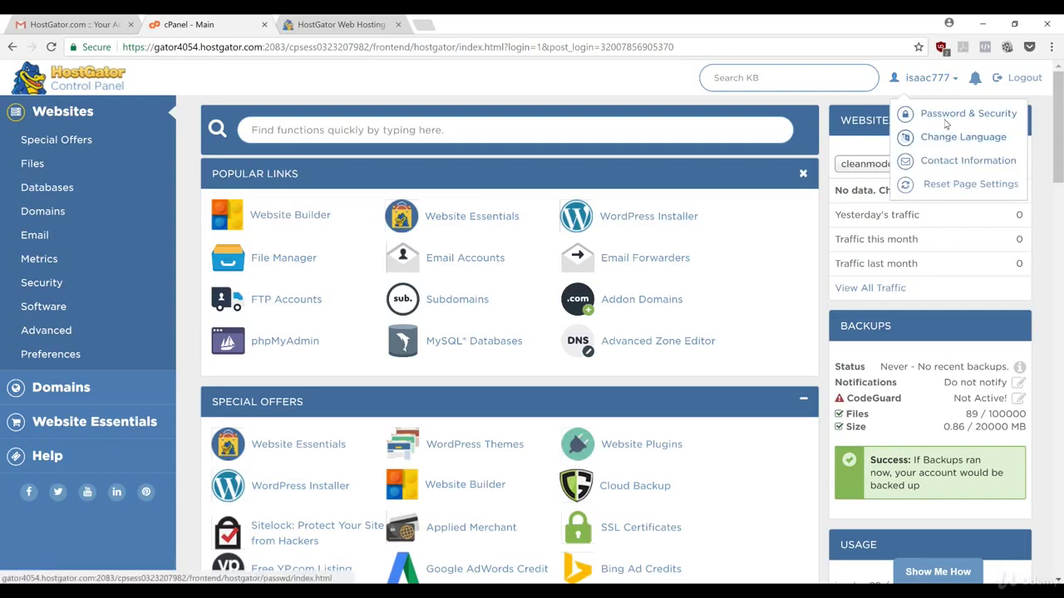
click(943, 114)
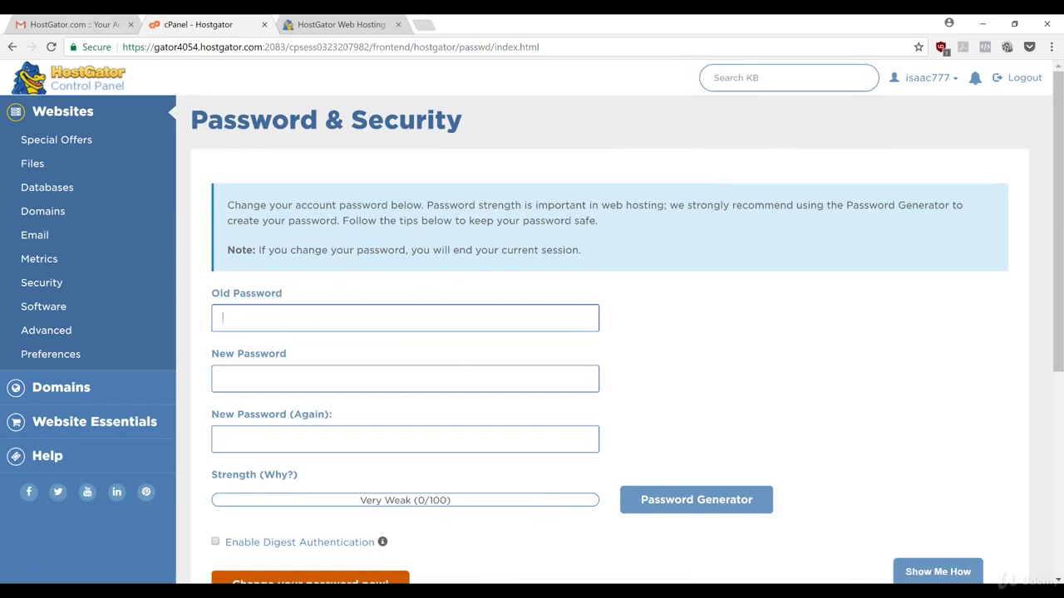
click(63, 24)
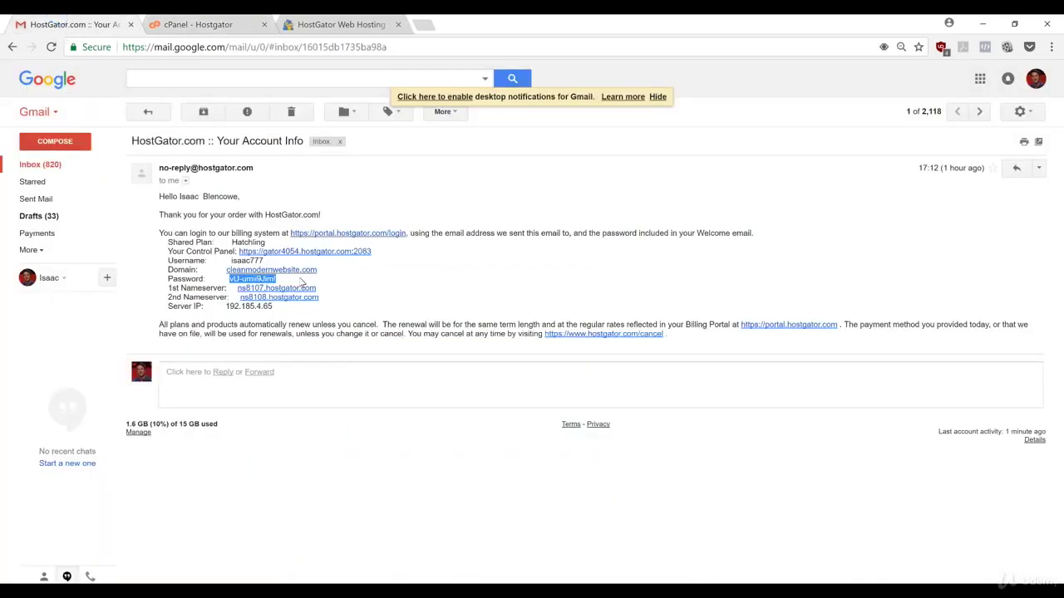
click(160, 25)
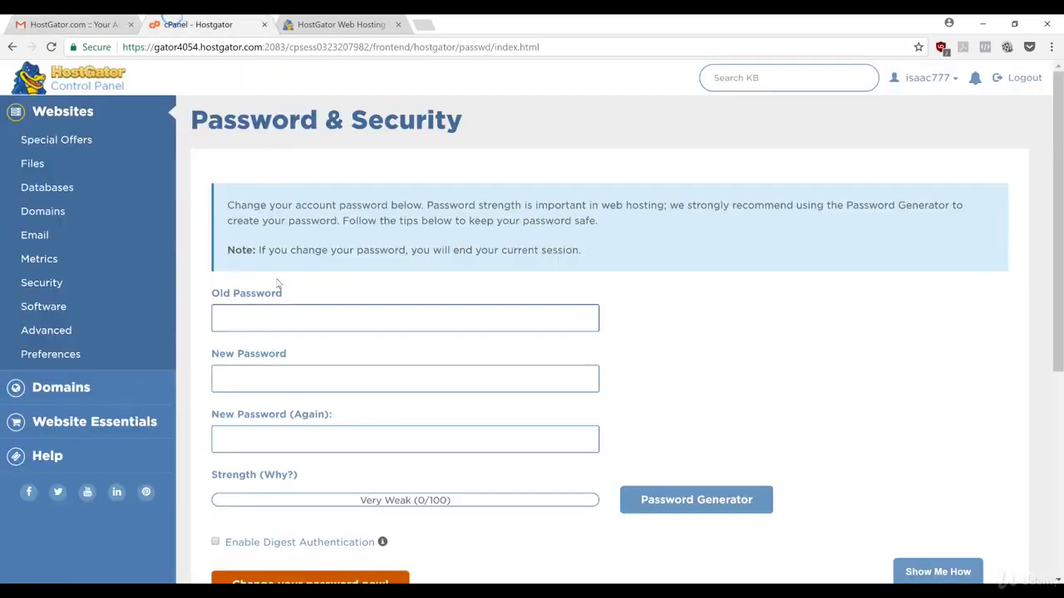
key(ctrl+v)
- Enter a new very strong password twice and save the password change
click(240, 383)
text(••)
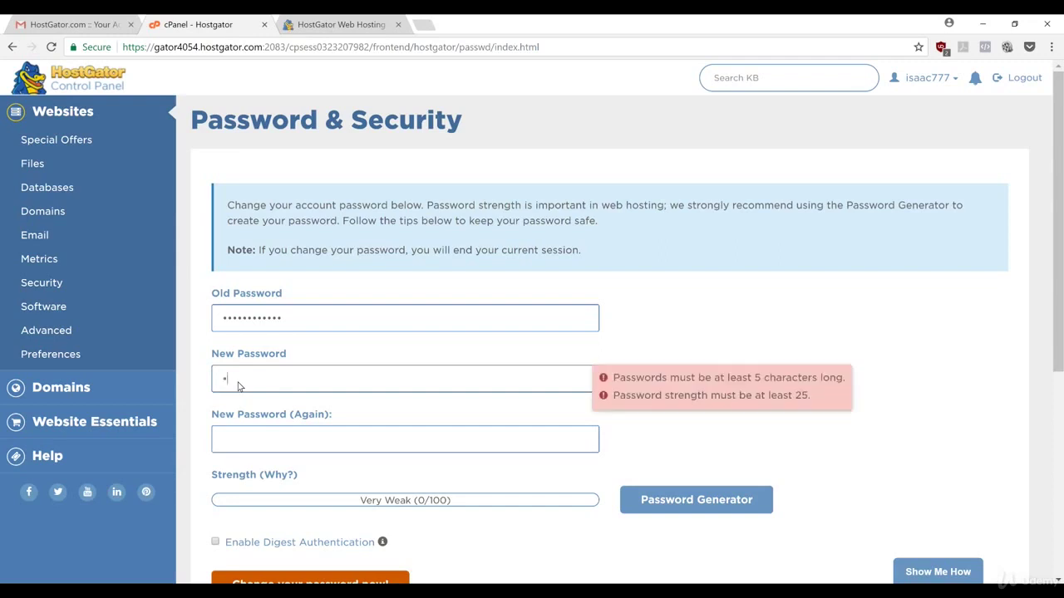
text(•••)
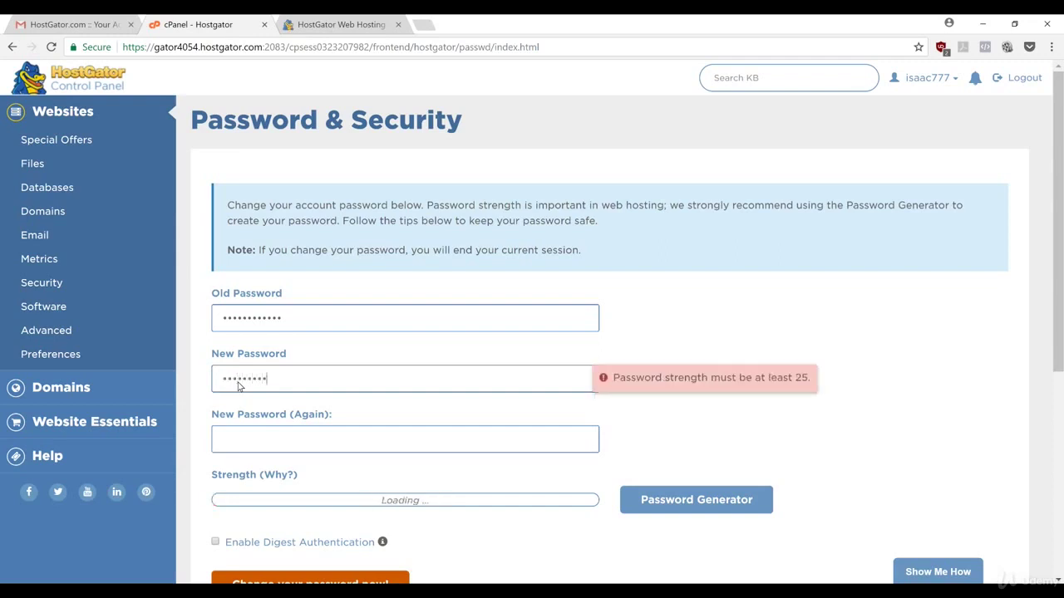
click(274, 444)
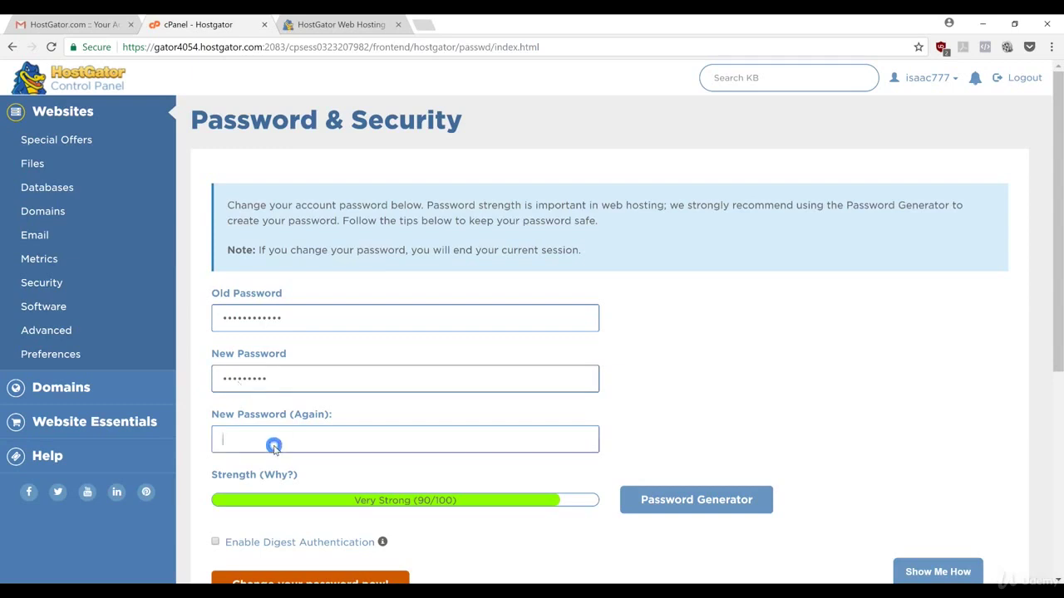
text(•••••)
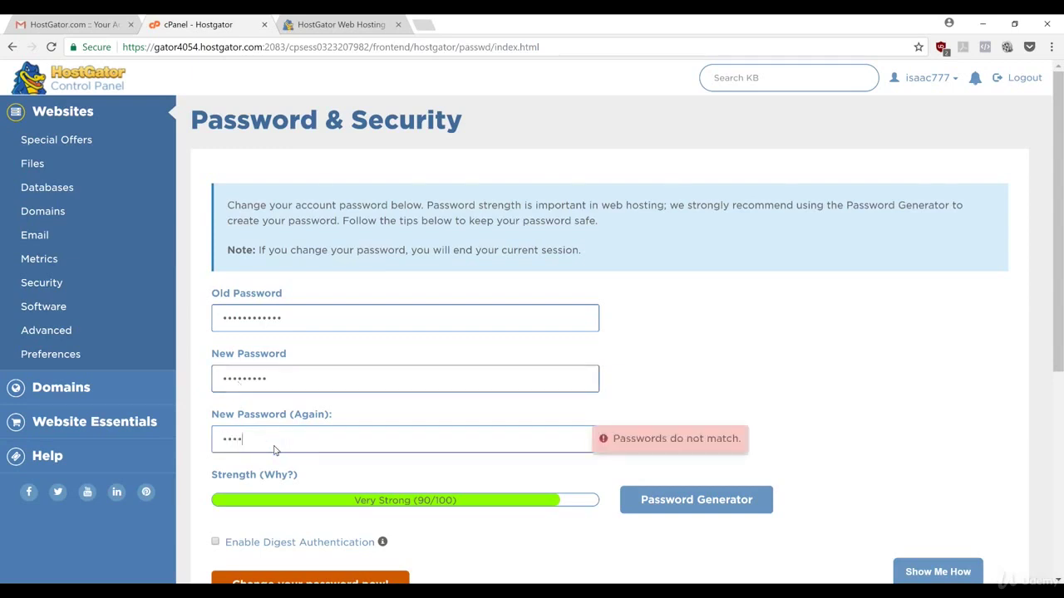
text(••••)
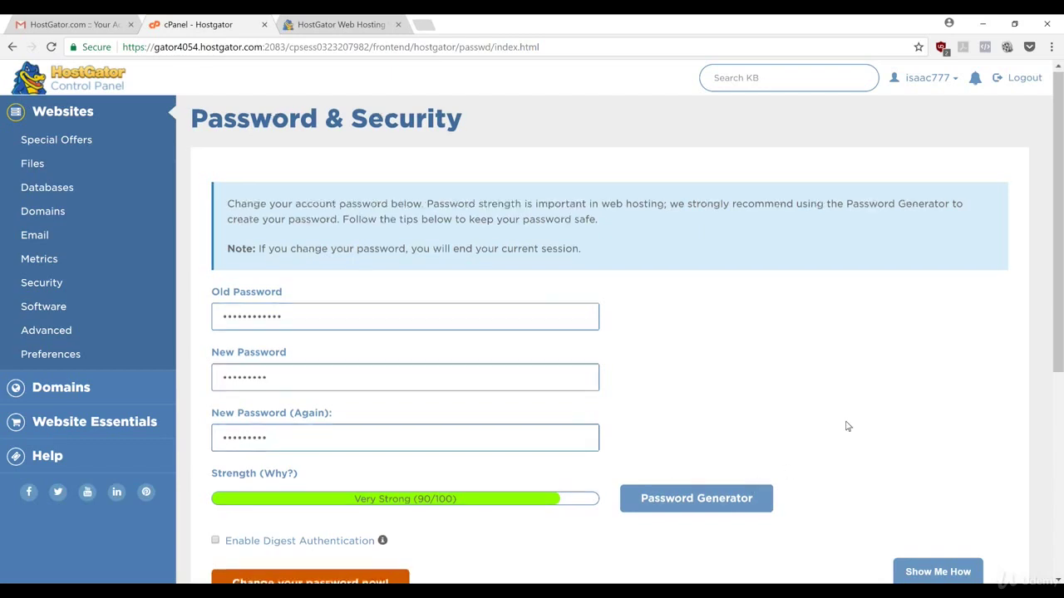
scroll(575, 507, down, 1)
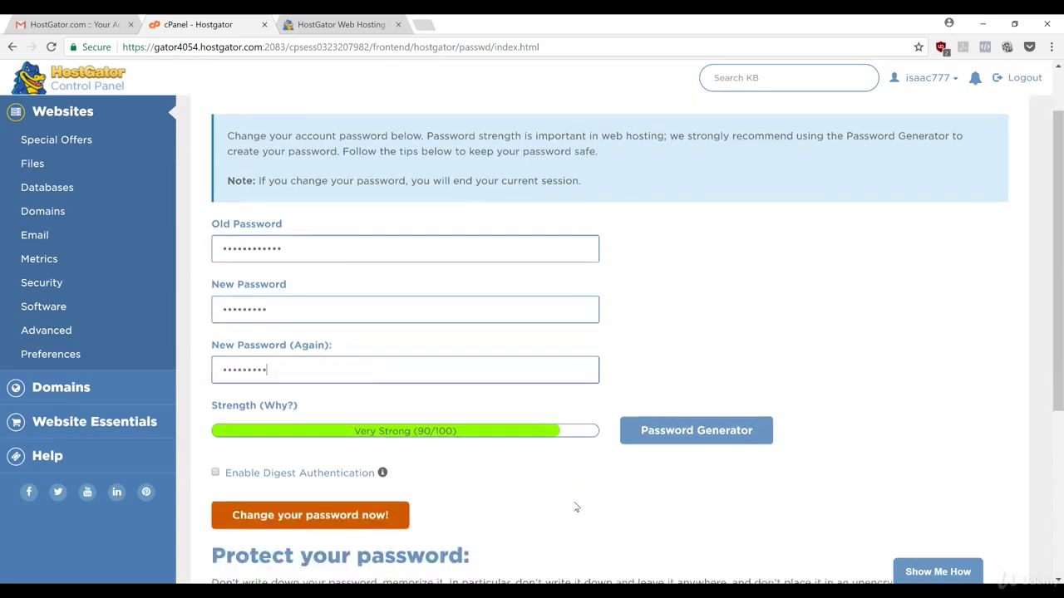
click(264, 517)
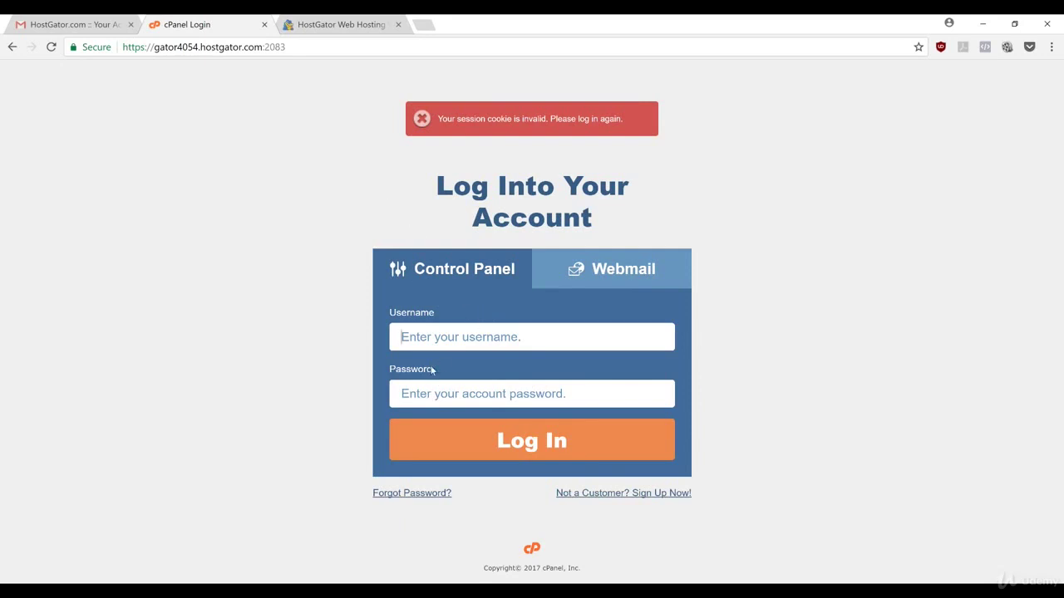
click(93, 24)
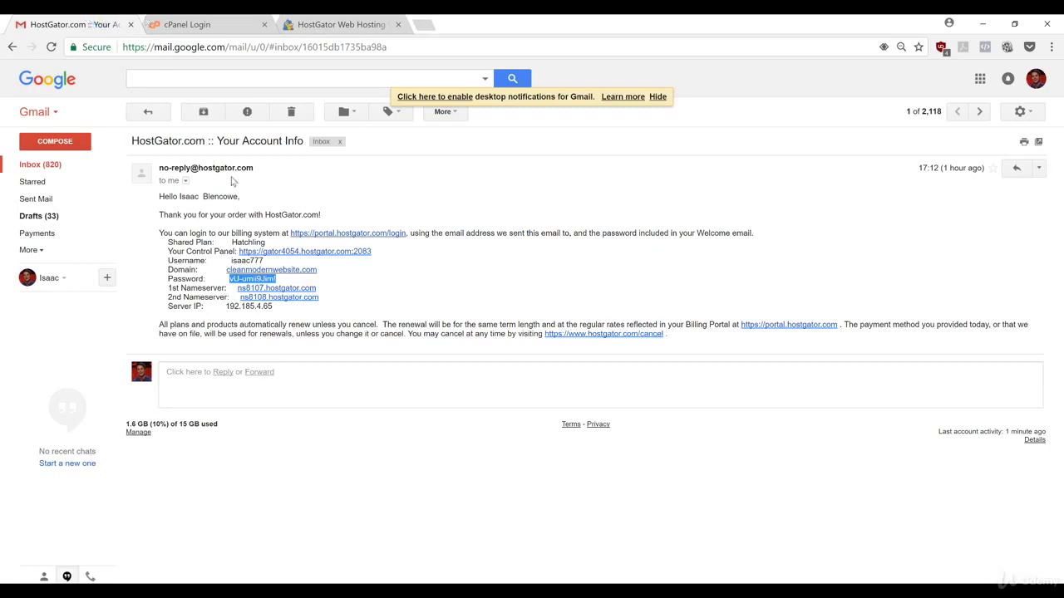
key(ctrl+Tab)
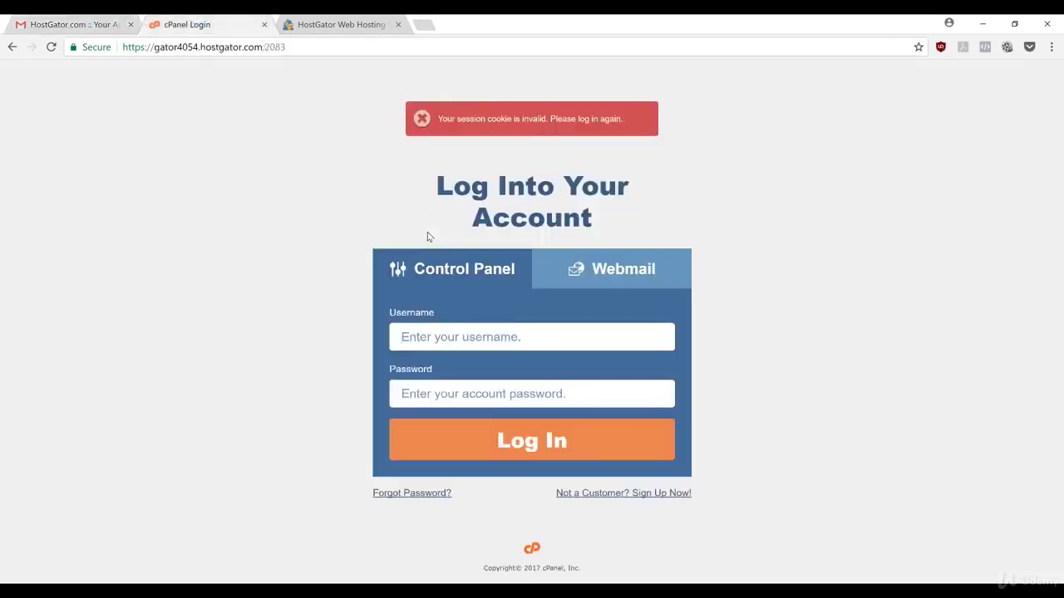
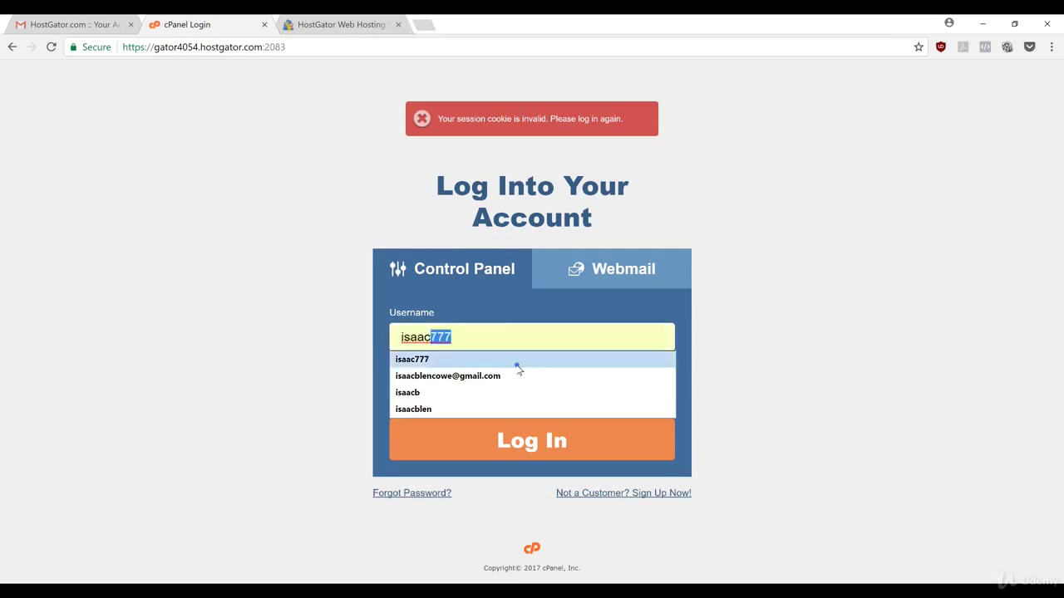
click(517, 368)
click(427, 396)
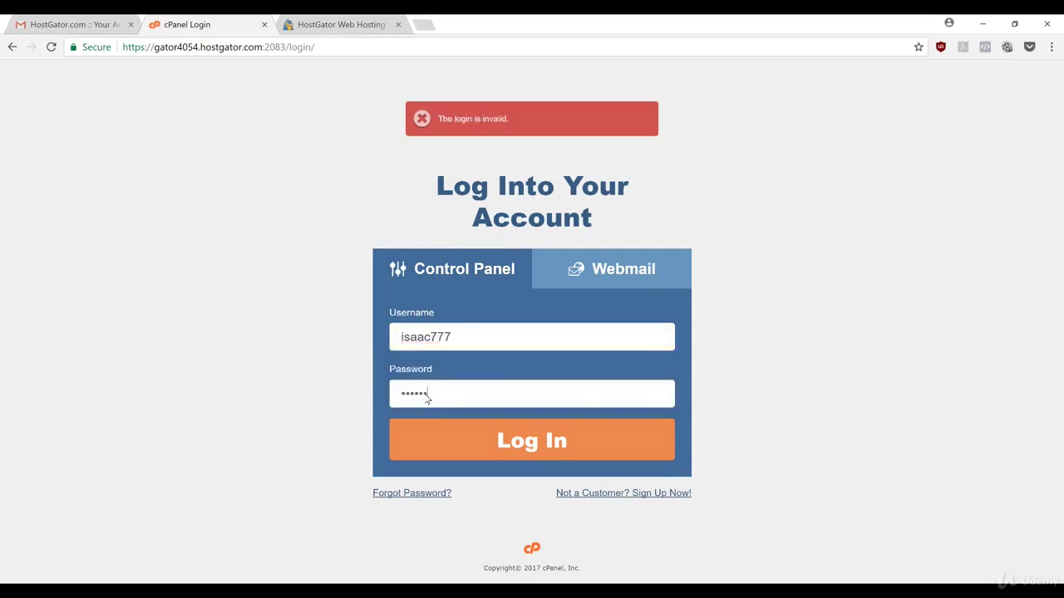
text(***)
key(Return)
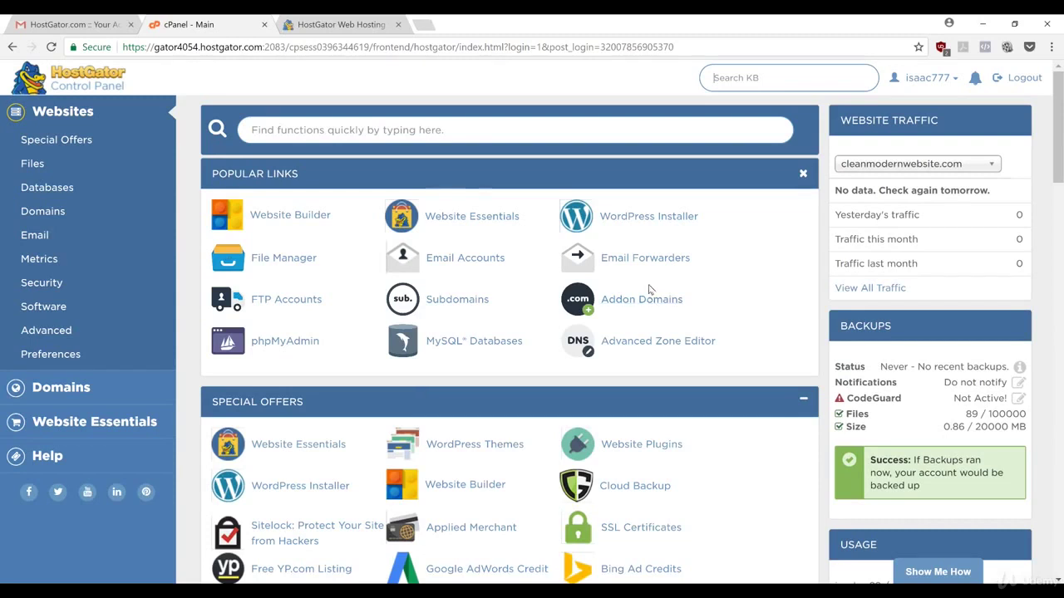
- Open WordPress Installer from Popular Links to reach the WordPress 4.8.1 installation page
scroll(649, 289, down, 3)
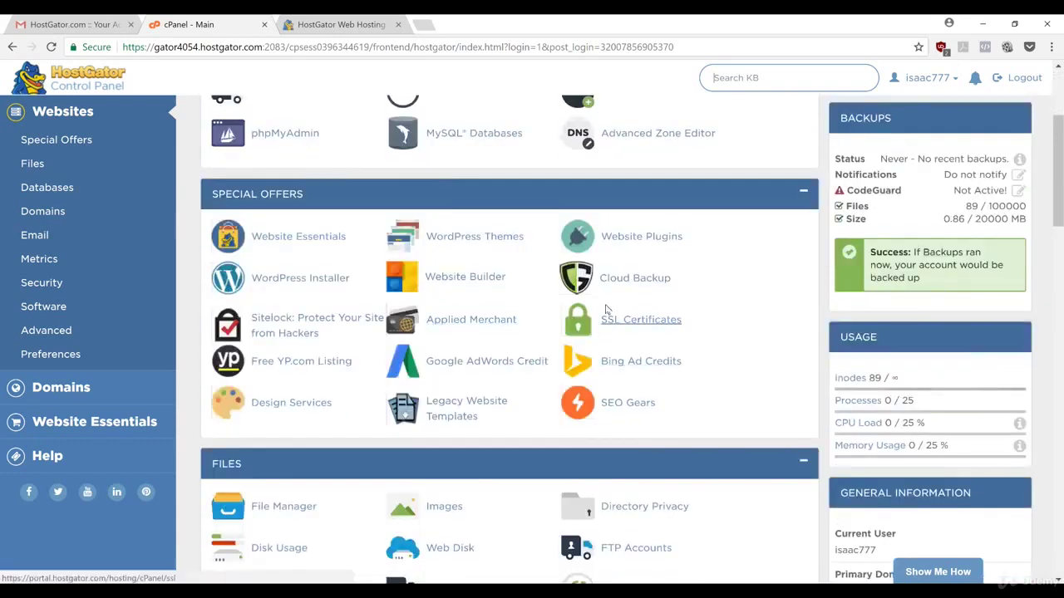
scroll(593, 325, up, 3)
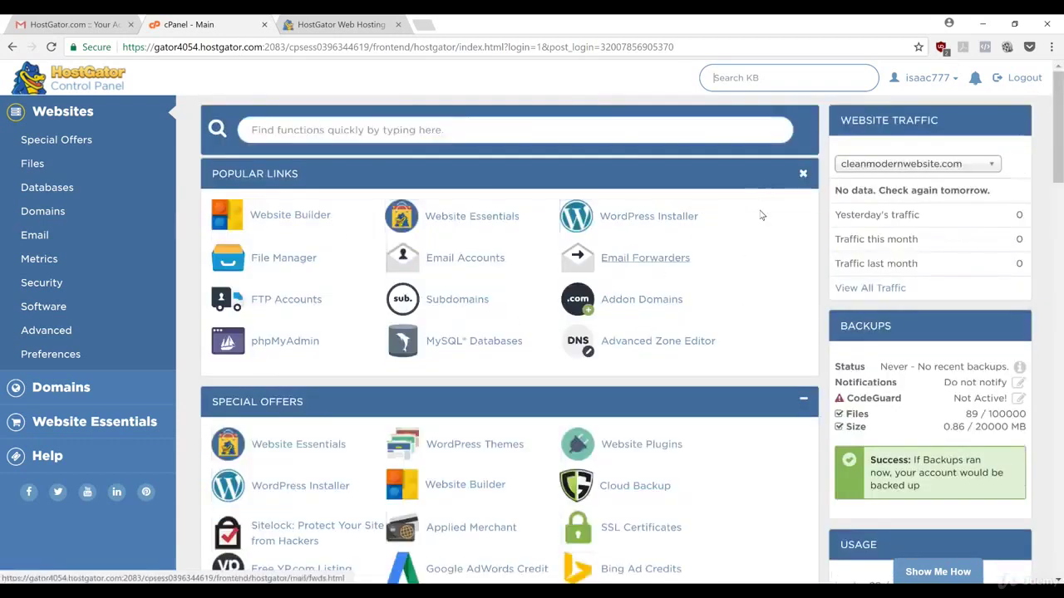
click(670, 221)
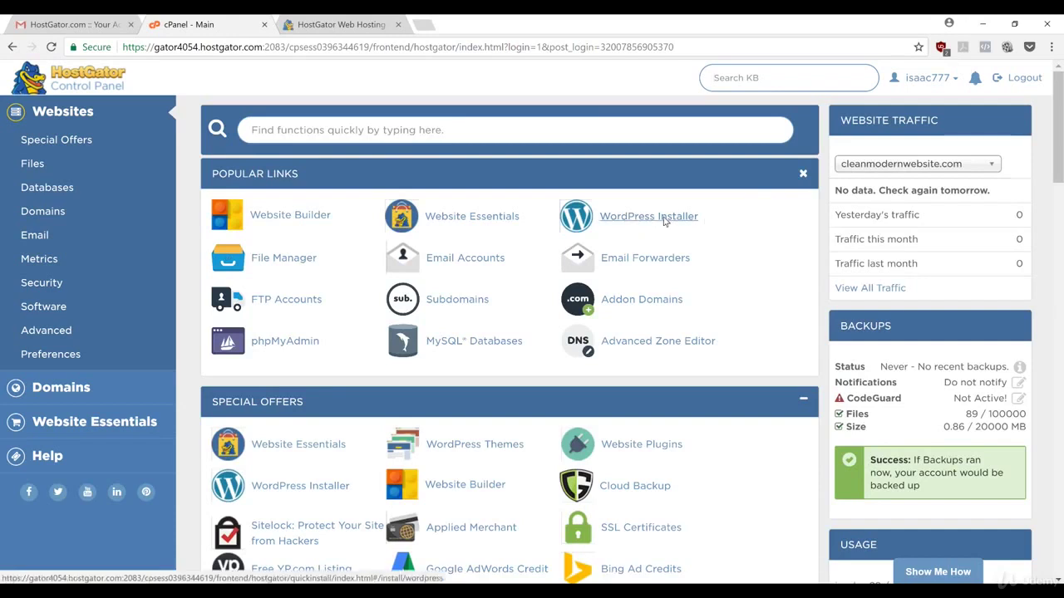
click(645, 216)
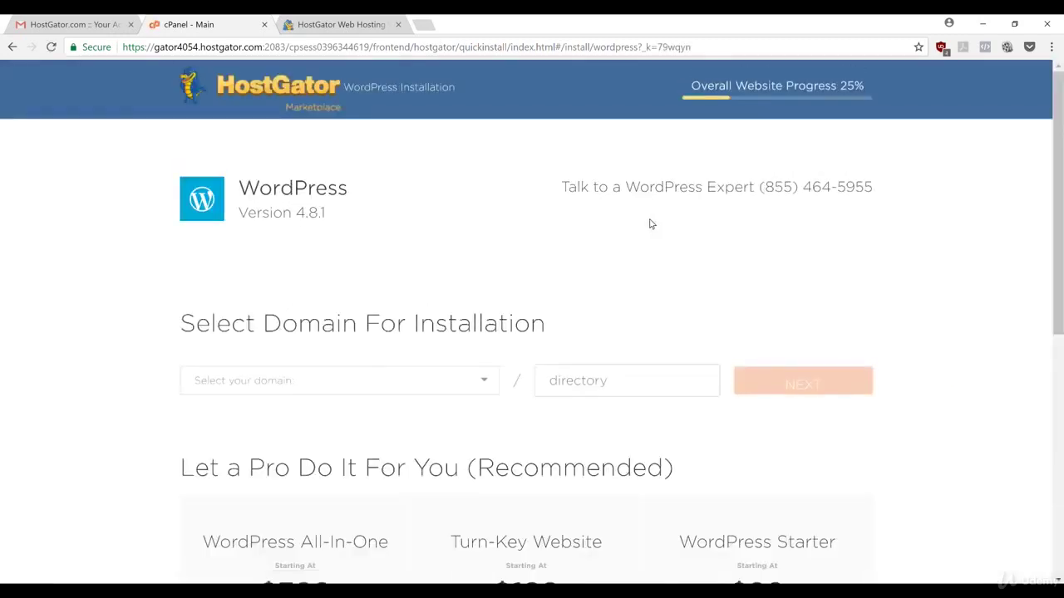
scroll(590, 231, down, 1)
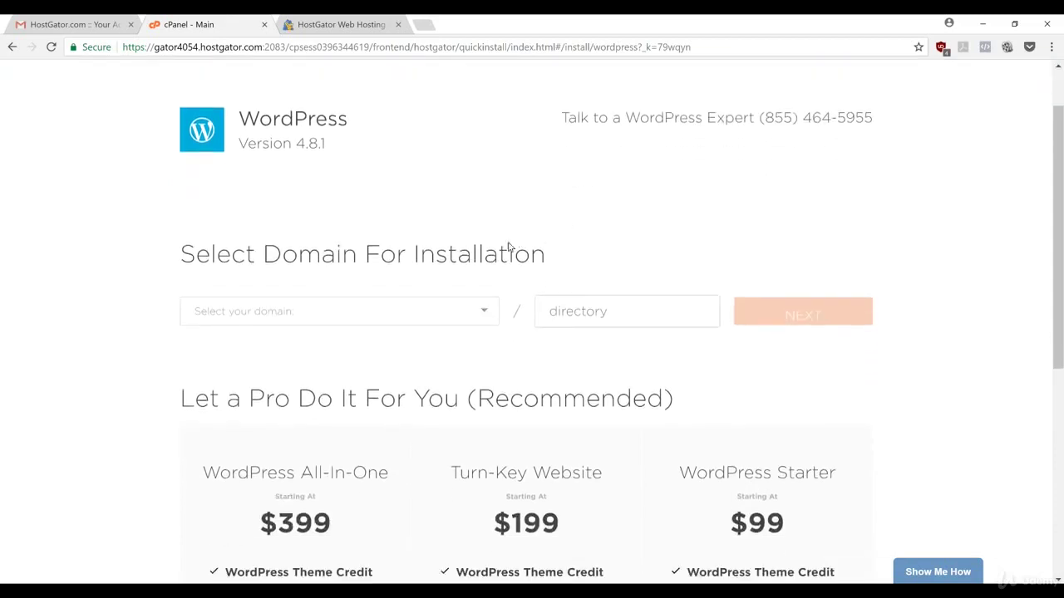
scroll(490, 275, up, 1)
scroll(479, 274, down, 1)
scroll(353, 444, down, 1)
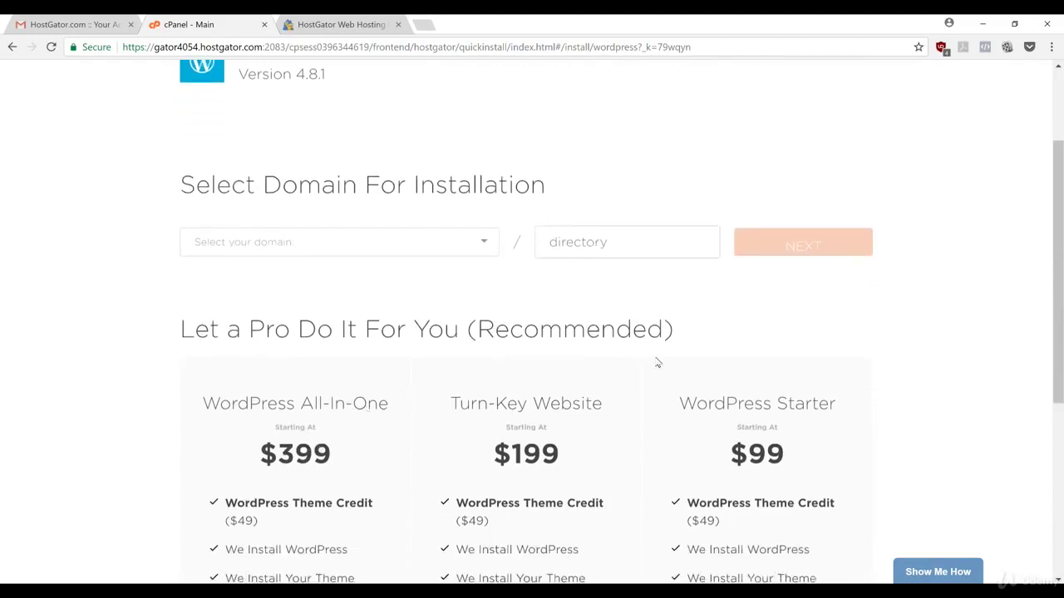
scroll(657, 363, up, 2)
scroll(656, 362, down, 1)
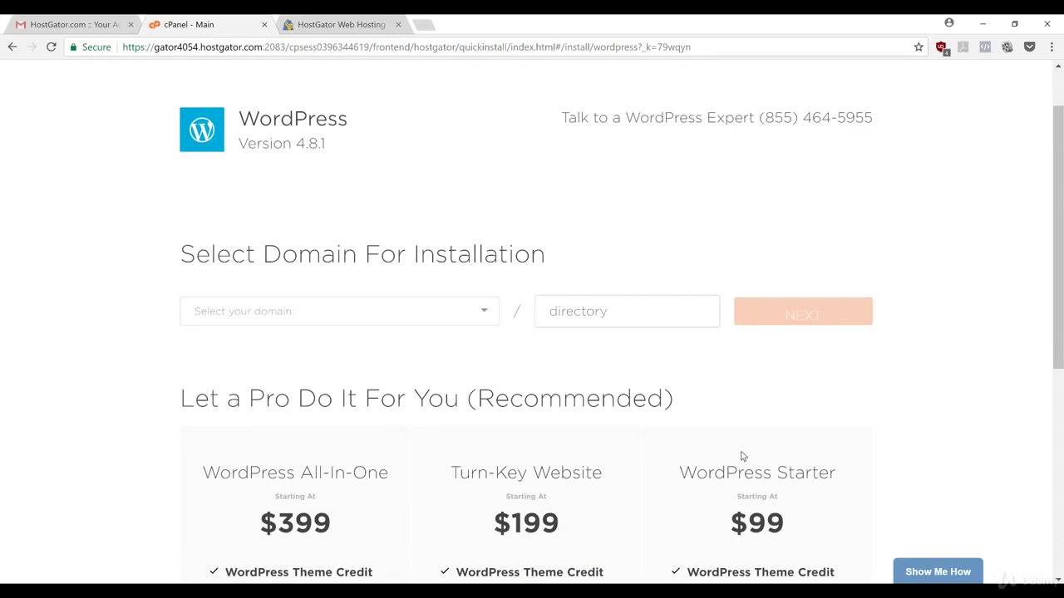
scroll(743, 452, up, 1)
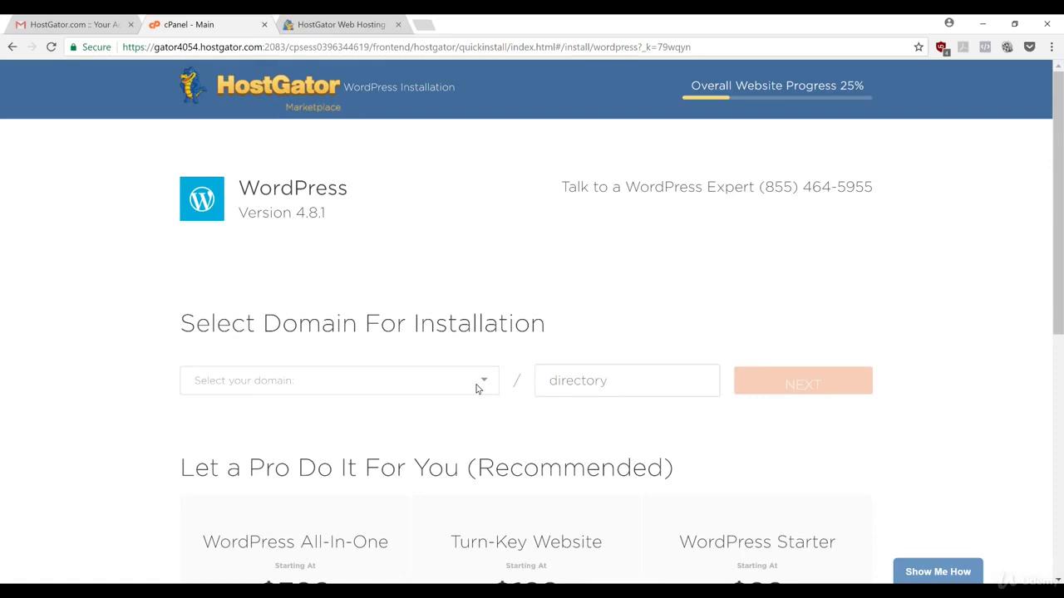
- Select cleanmodernwebsite.com as the install domain, leave the directory empty, and continue
click(479, 380)
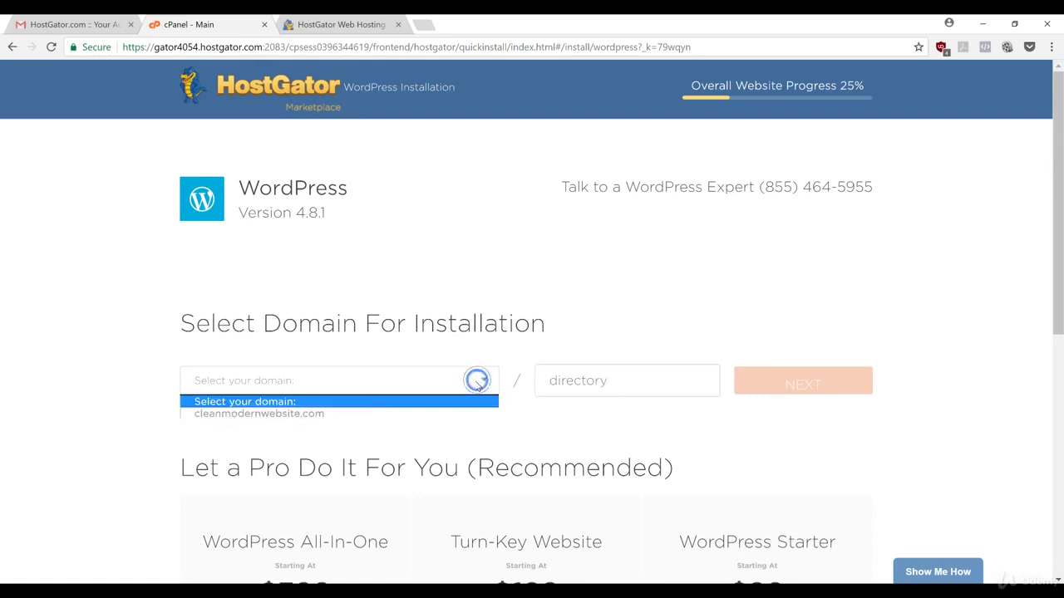
click(386, 420)
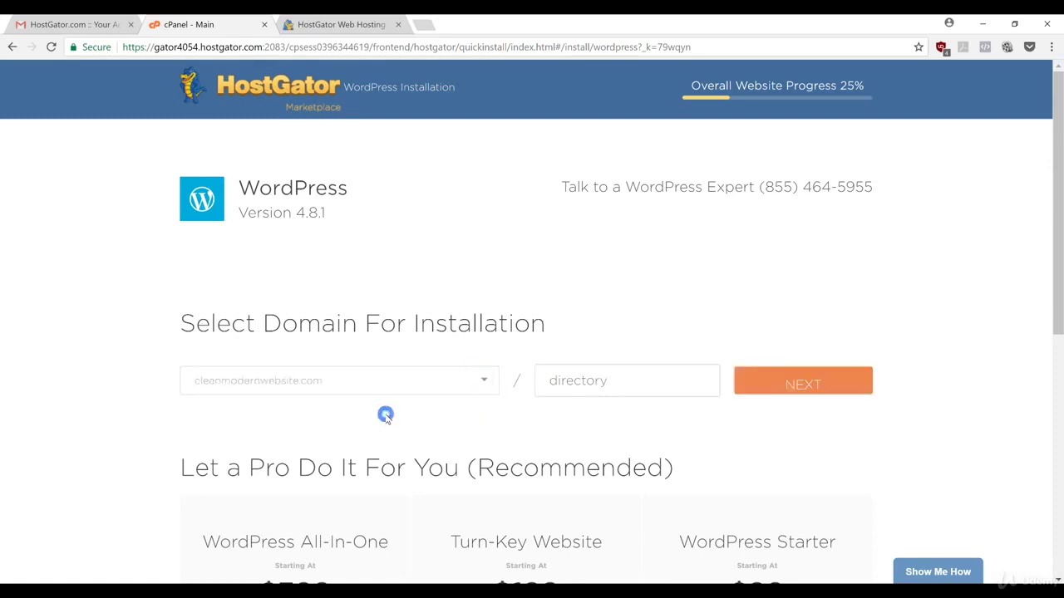
click(584, 380)
click(814, 396)
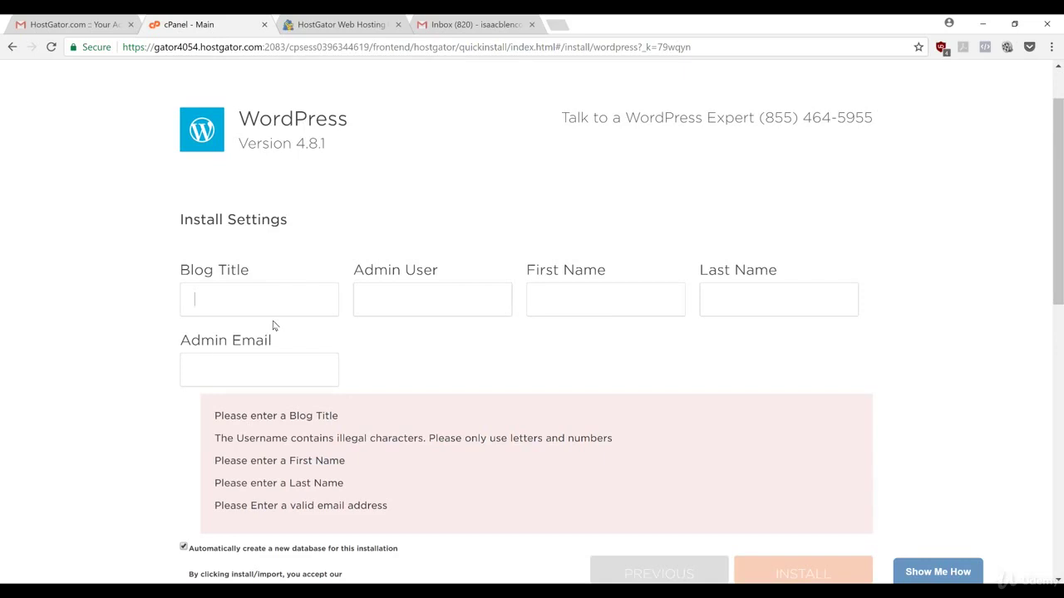
- Enter the blog title 'Clean Modern Website' and the admin username
text(Modern)
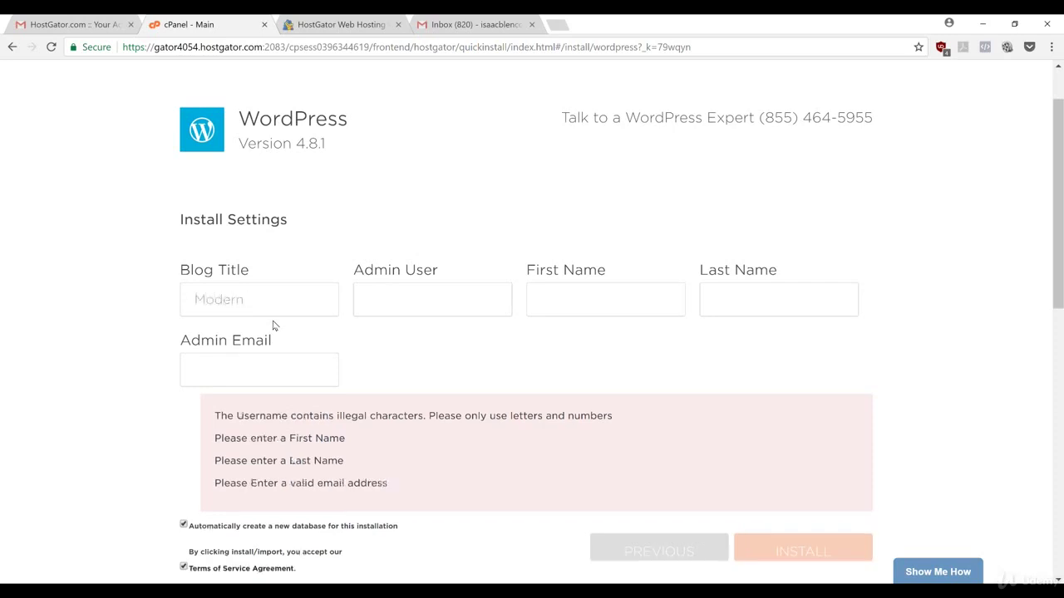
key(BackSpace)
key(BackSpace)
key(BackSpace)
key(BackSpace)
key(BackSpace)
key(BackSpace)
text(Clean Modern Website)
key(Tab)
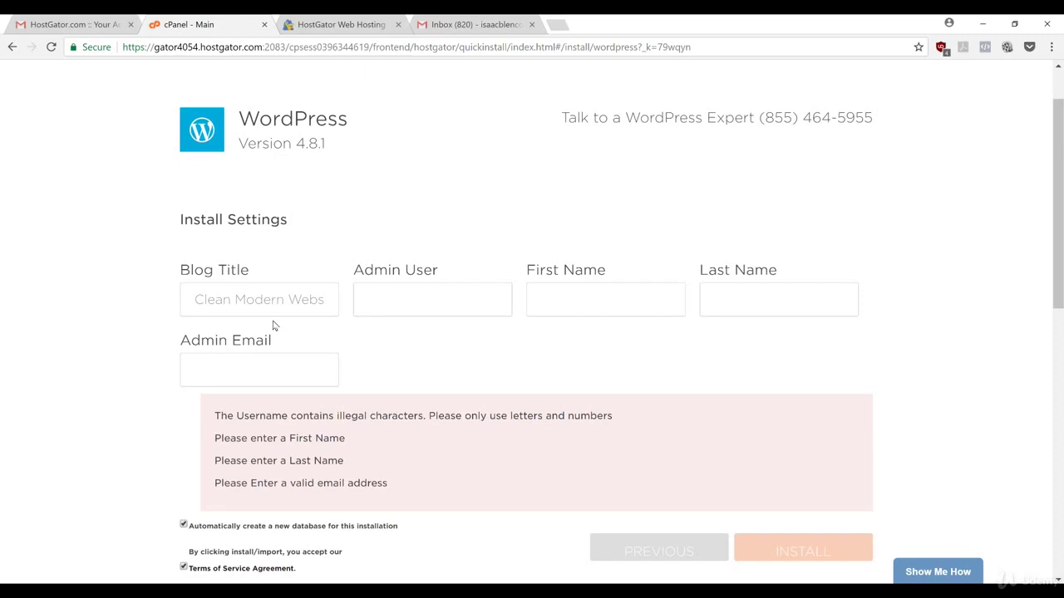
text(i)
key(BackSpace)
text(is)
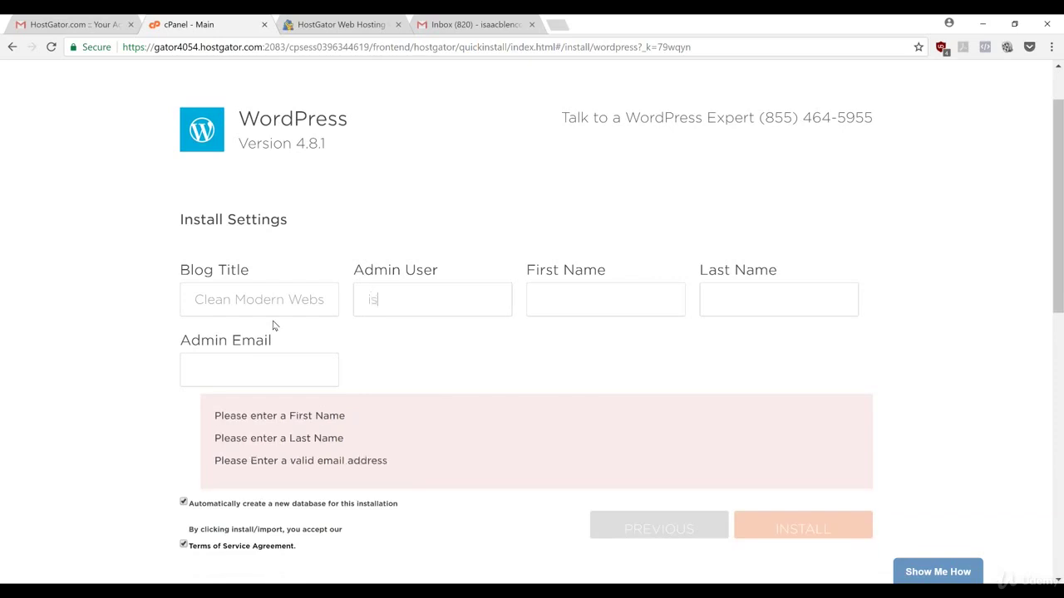
text(aacb)
- Fill in the admin's first and last name and the admin e-mail address
click(576, 311)
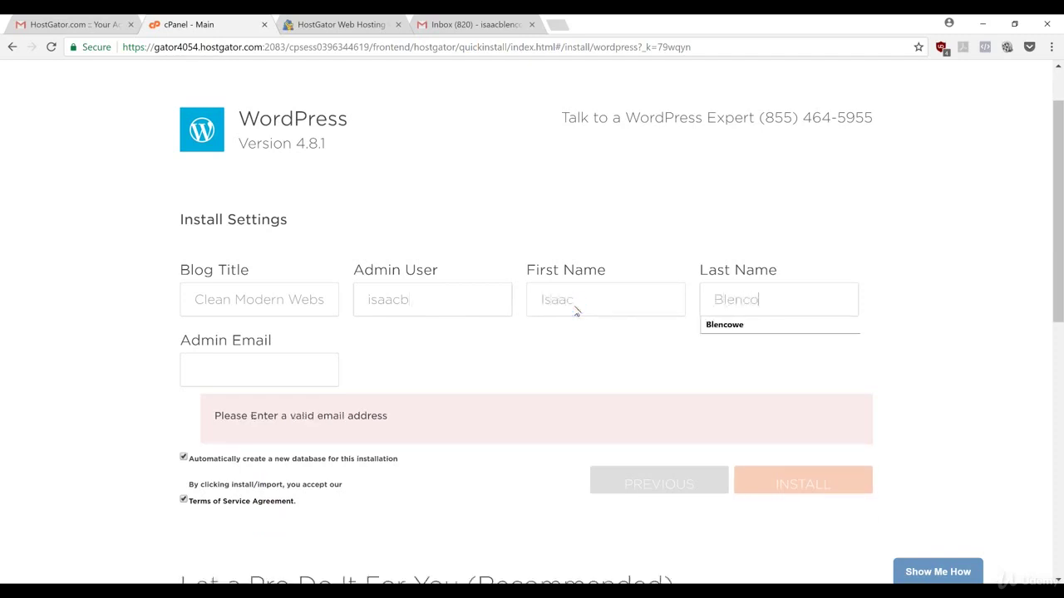
click(288, 374)
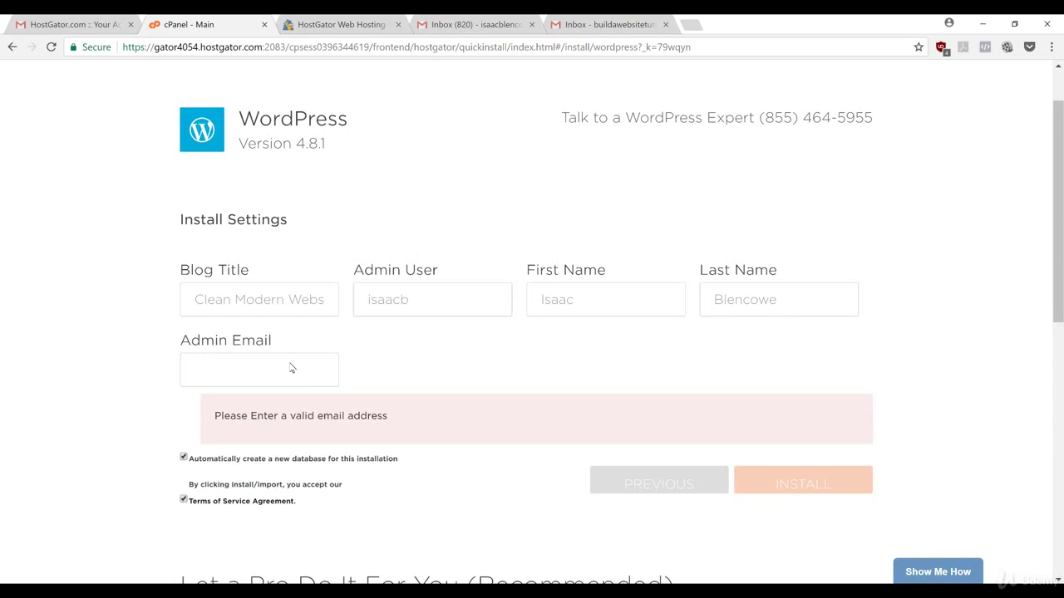
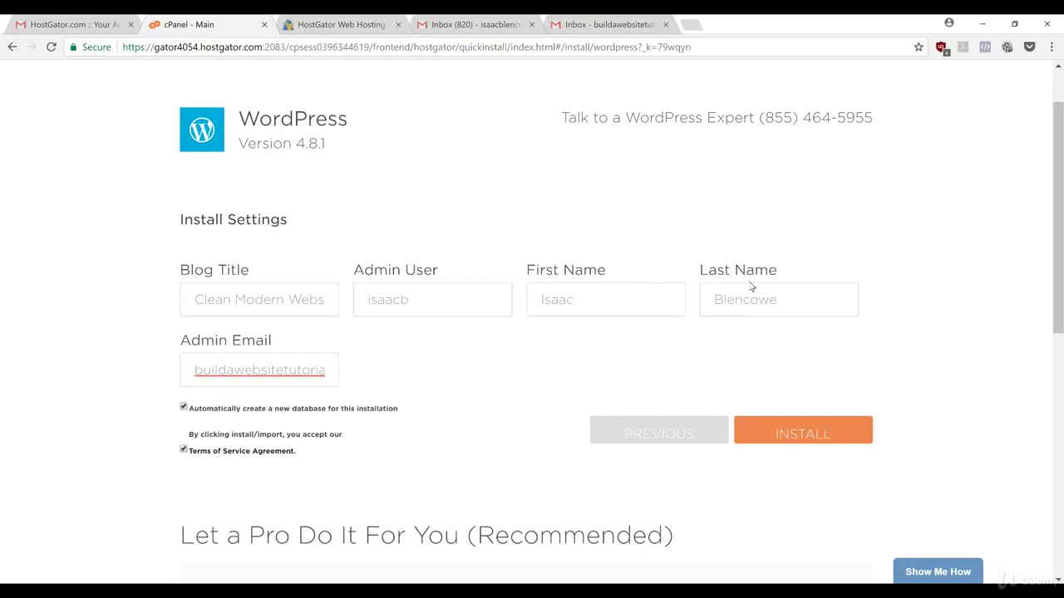
drag(196, 376, 332, 376)
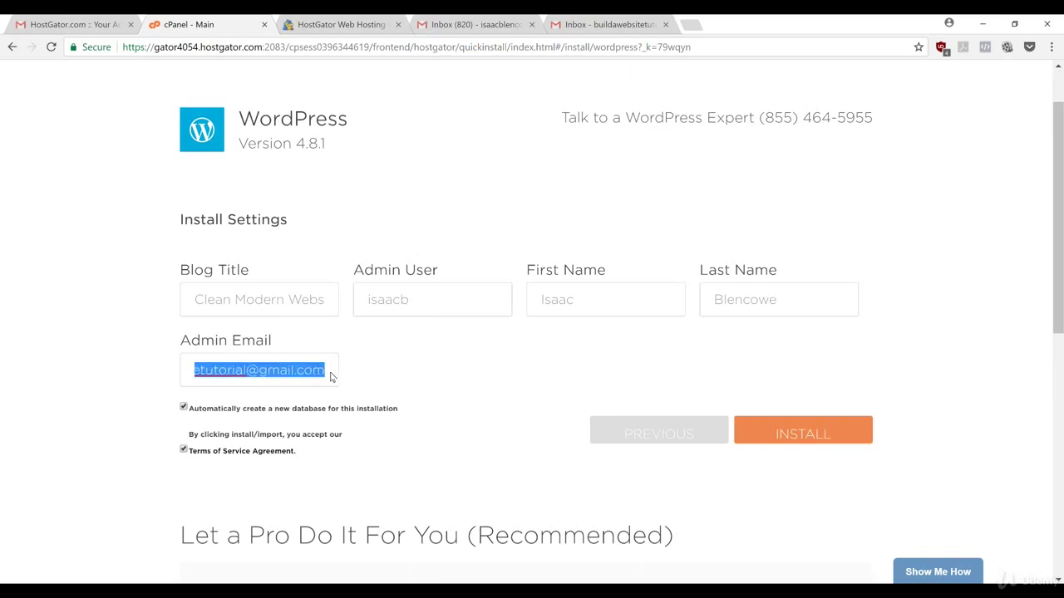
click(268, 374)
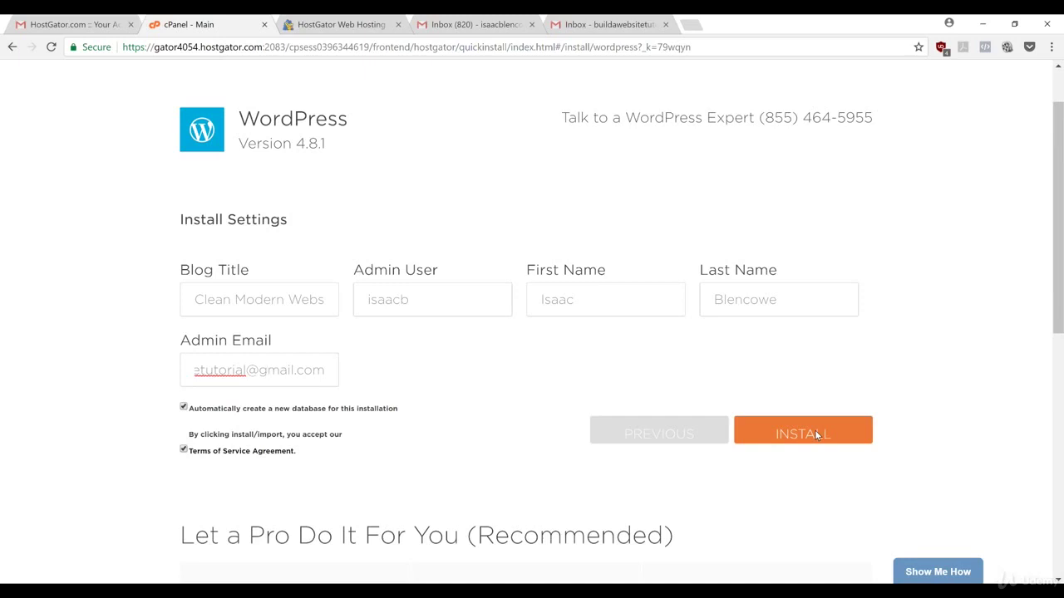
- Run the WordPress install on cleanmodernwebsite.com and wait for the Installation Complete screen
click(815, 434)
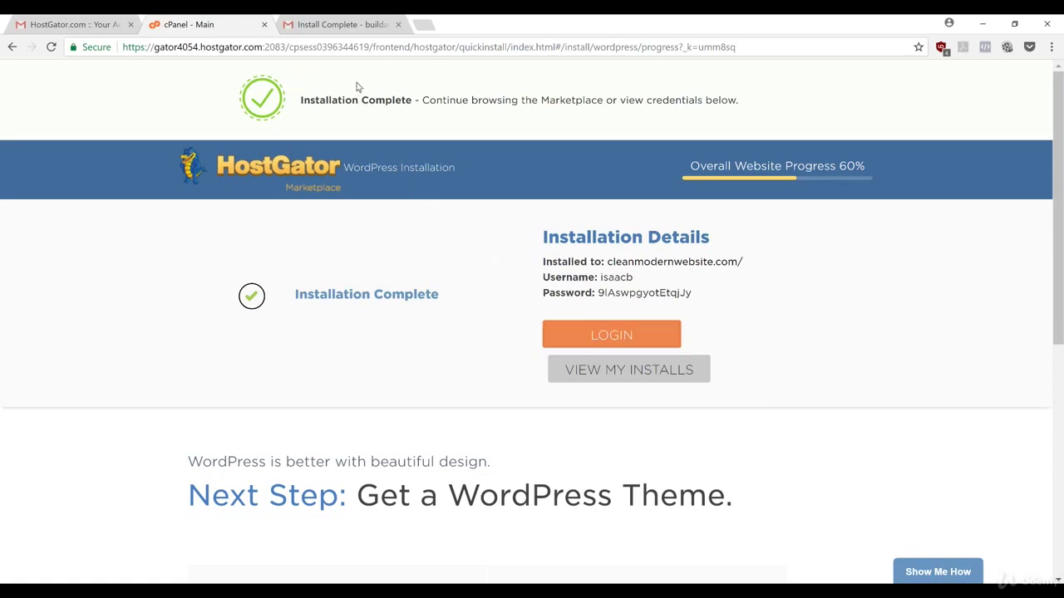
- Open the Install Complete email in Gmail and select its Admin URL
click(347, 25)
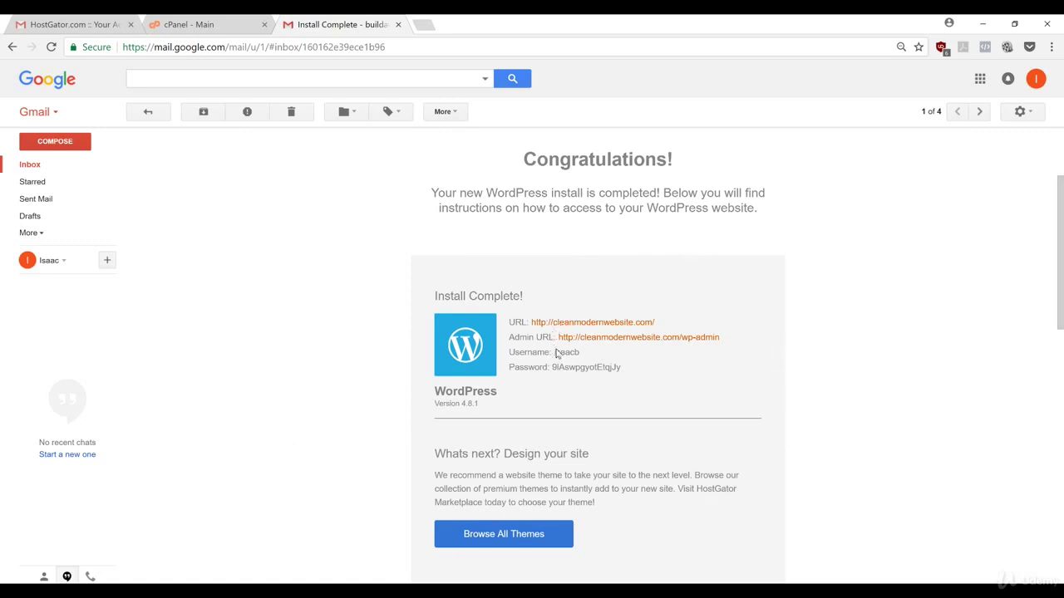
drag(558, 339, 719, 339)
key(ctrl+c)
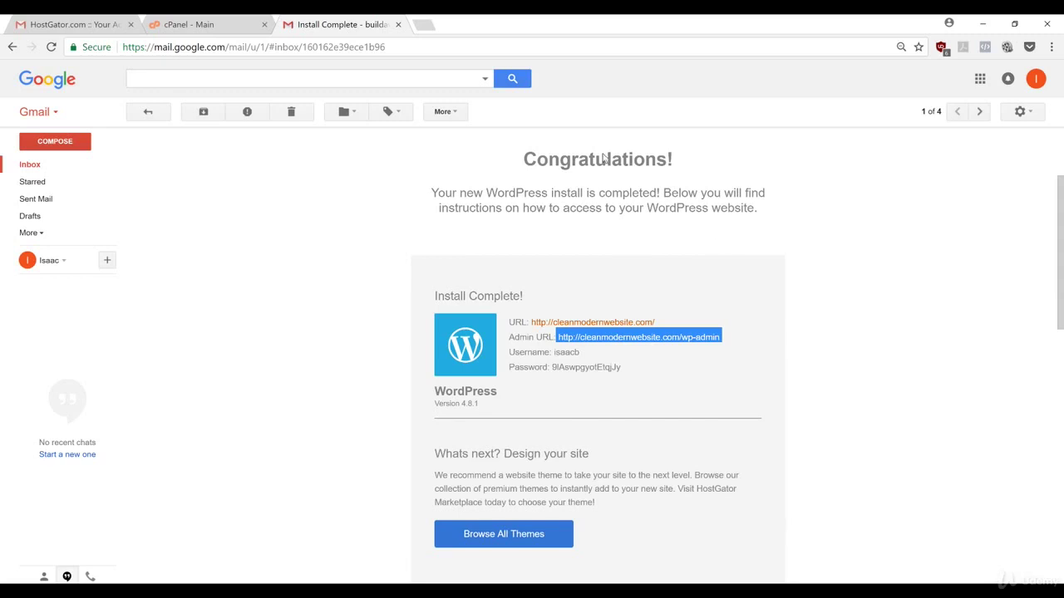
- Paste the admin URL into a new tab to load the WordPress login page
click(432, 26)
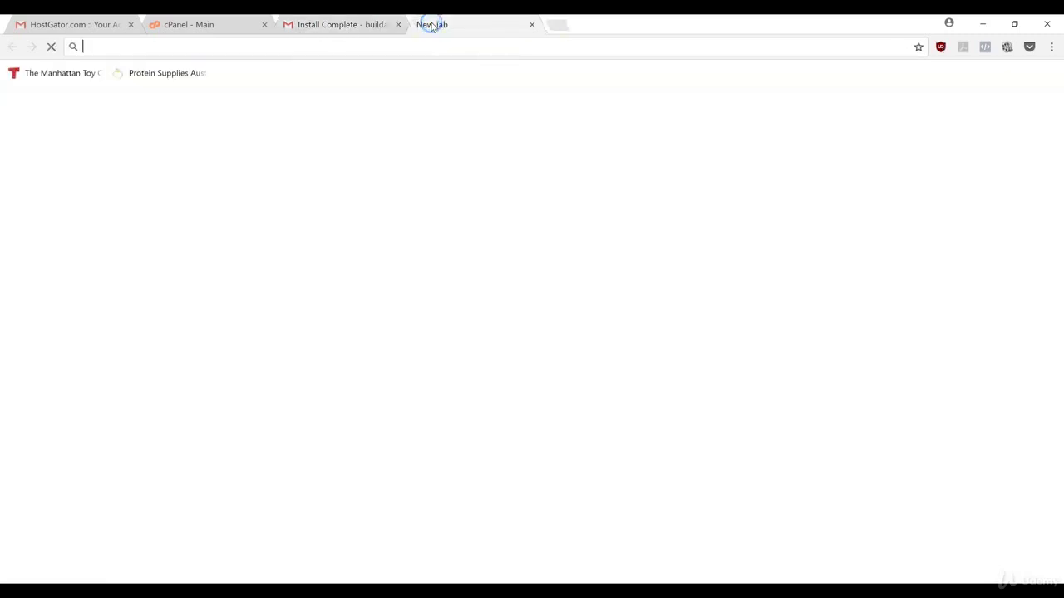
key(ctrl+v)
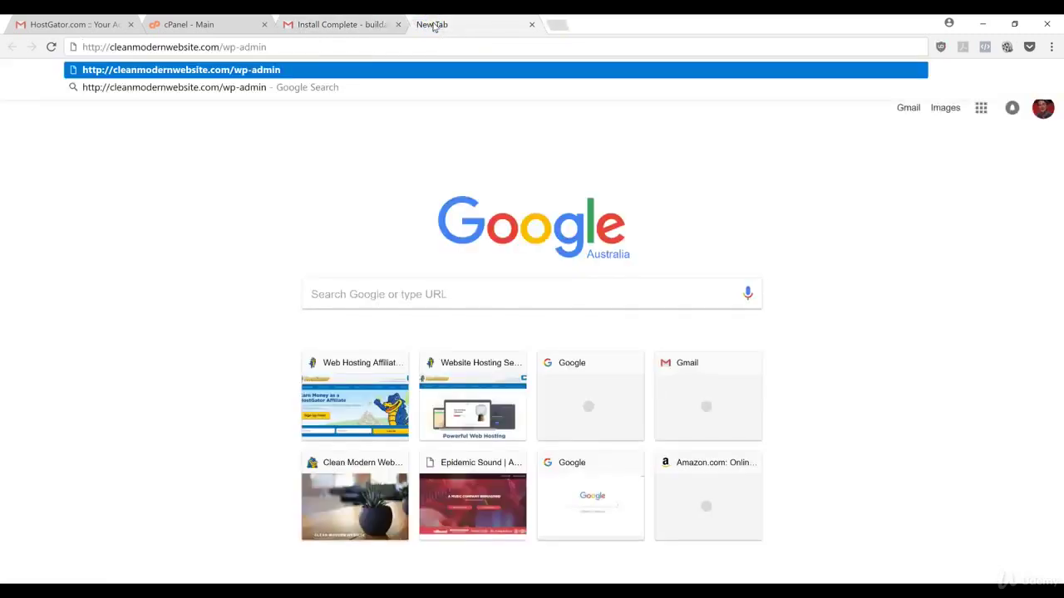
key(Return)
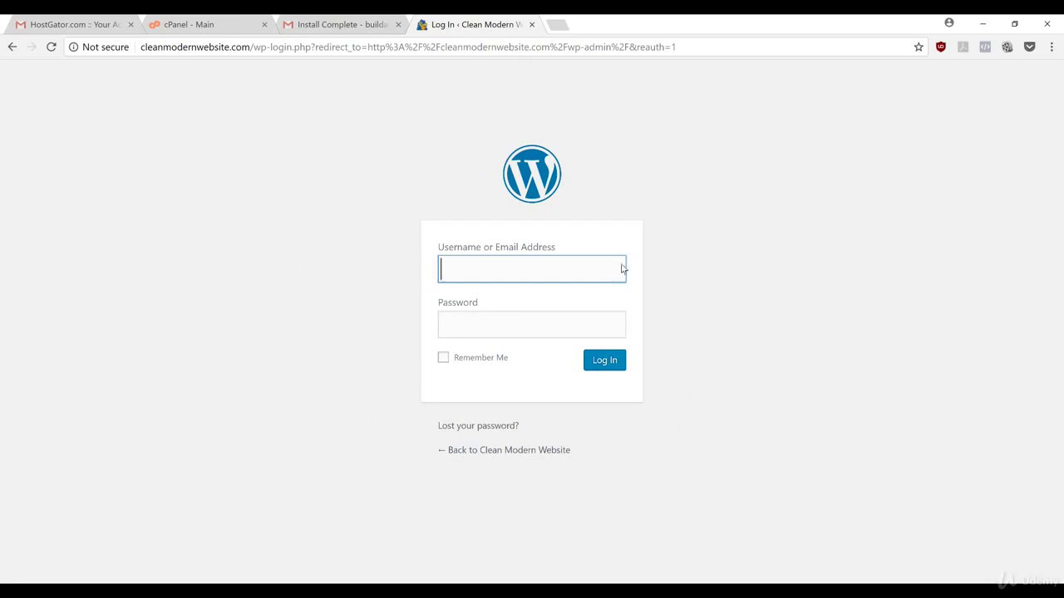
- Copy the admin username from the email into the Username field
click(334, 27)
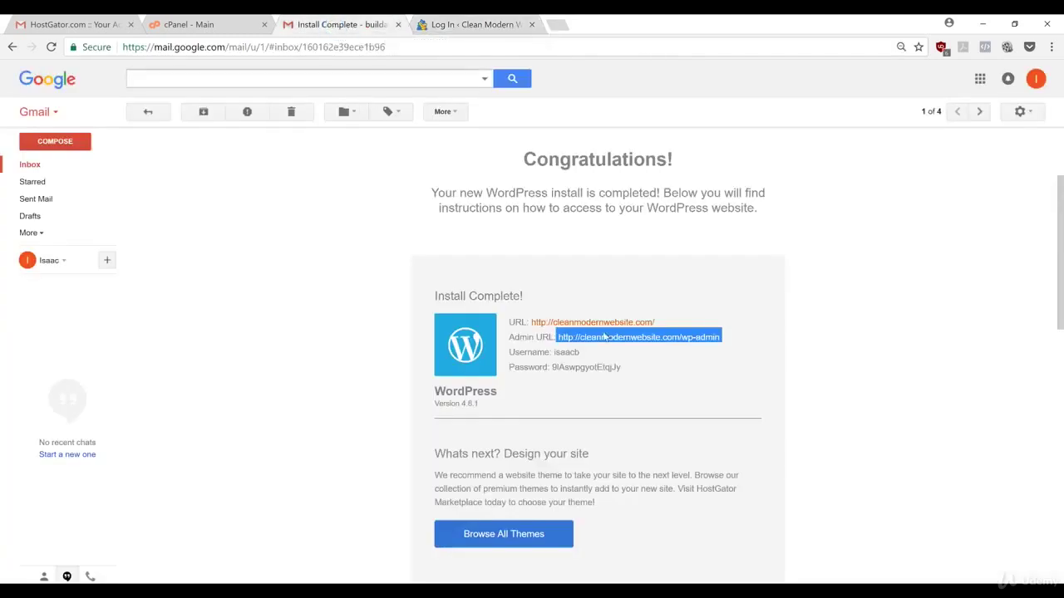
click(633, 358)
drag(585, 353, 556, 356)
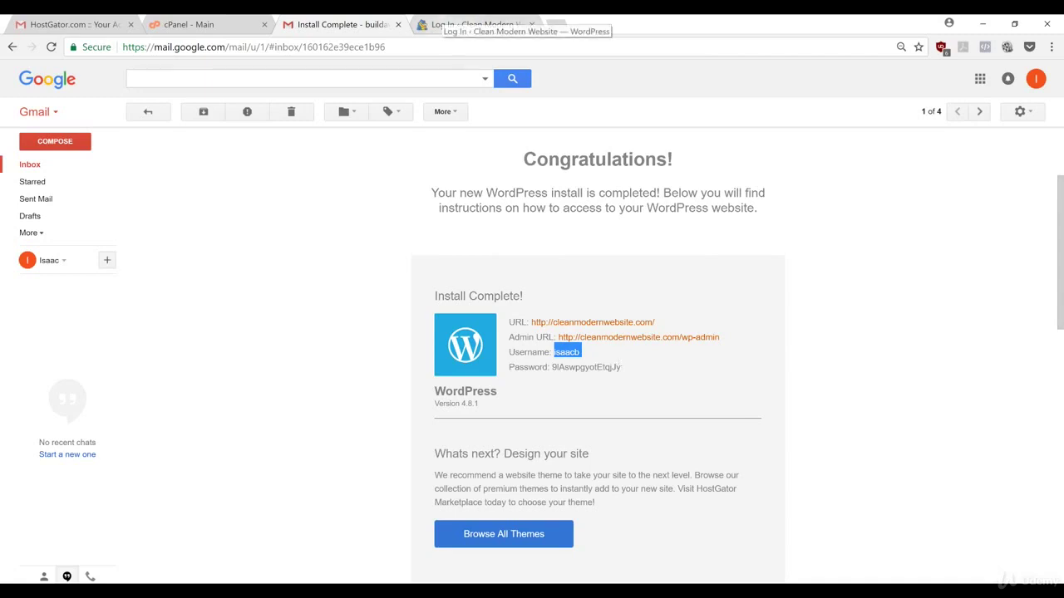
click(444, 24)
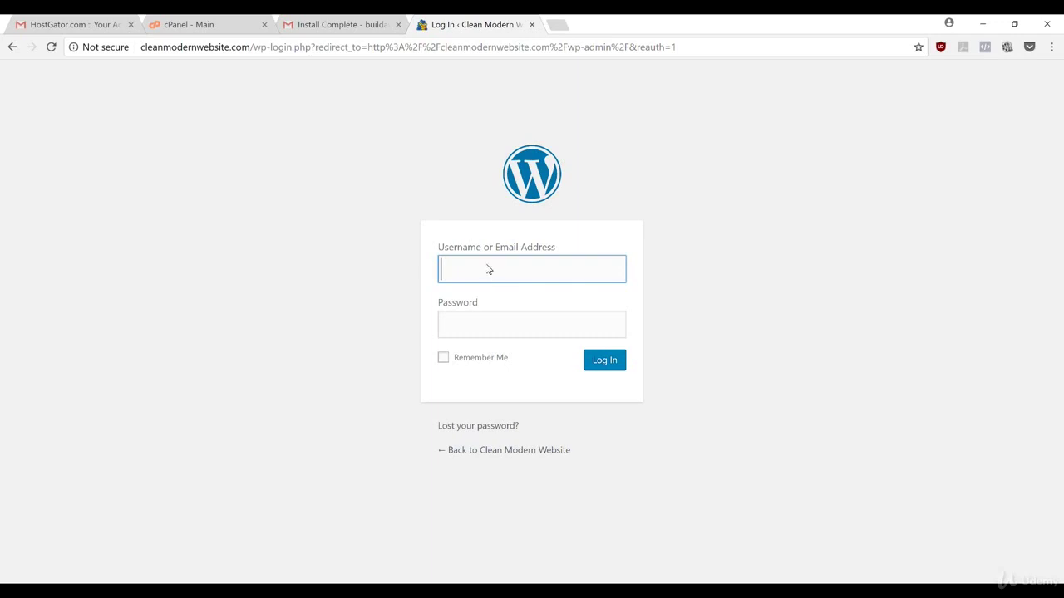
text(isaacb)
- Copy the admin password from the email into the Password field
click(466, 325)
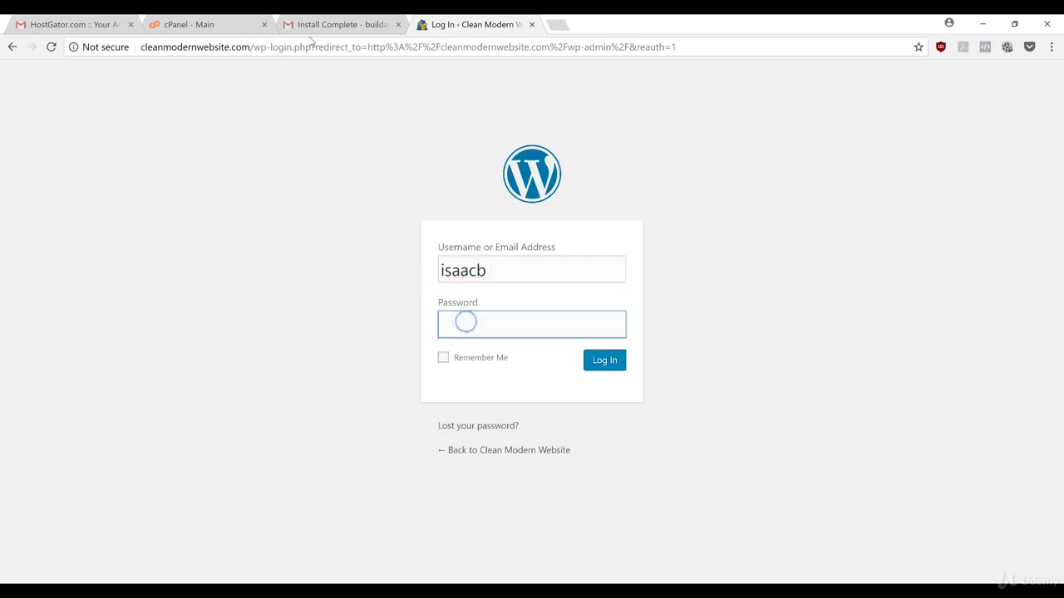
click(320, 24)
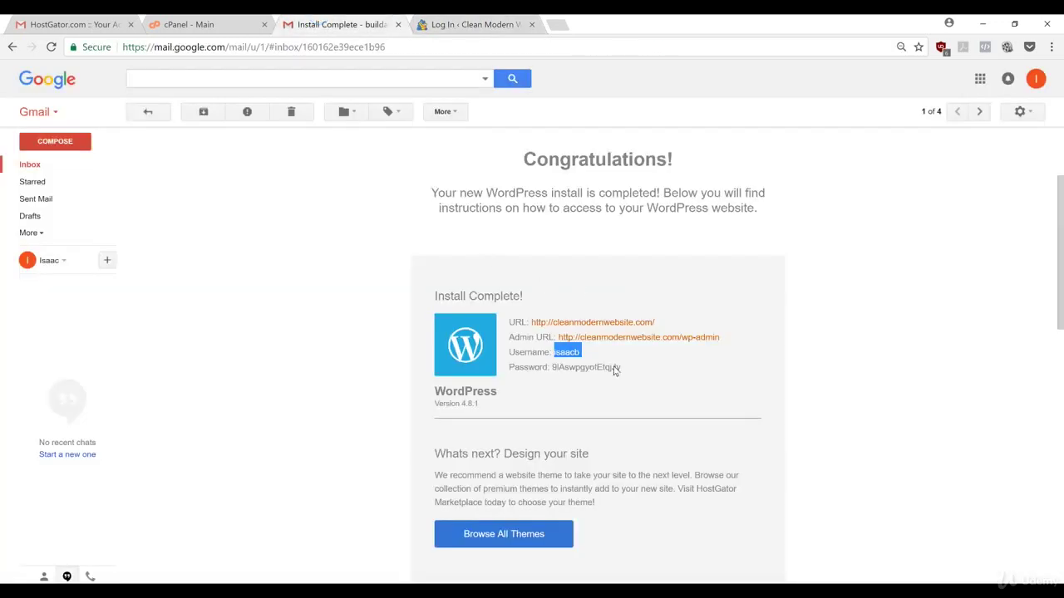
drag(623, 368, 557, 376)
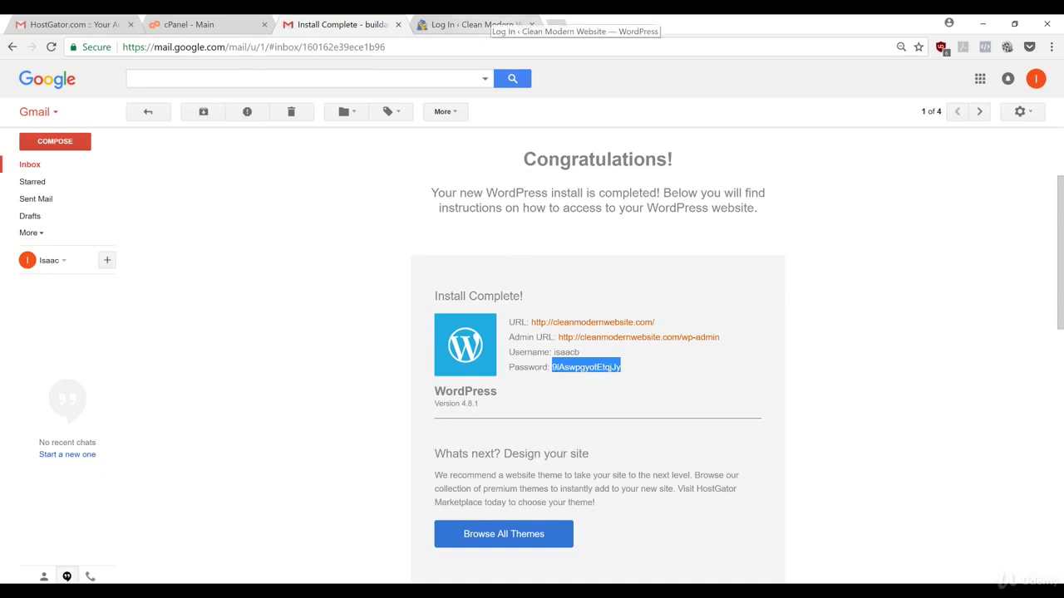
click(491, 18)
key(ctrl+v)
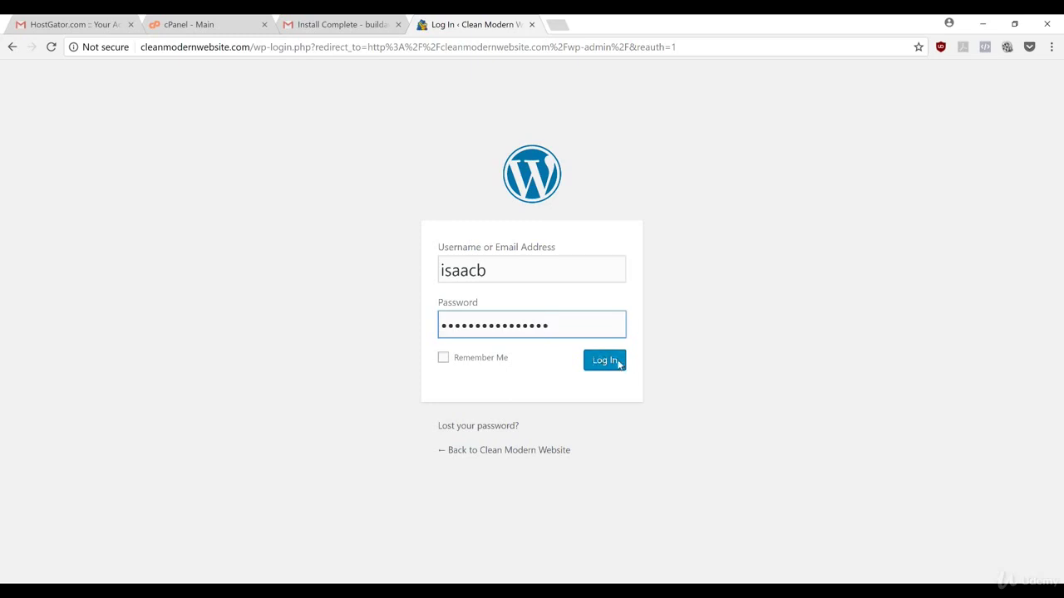
- Log in to the admin dashboard, then go to the live site from the admin bar
click(617, 364)
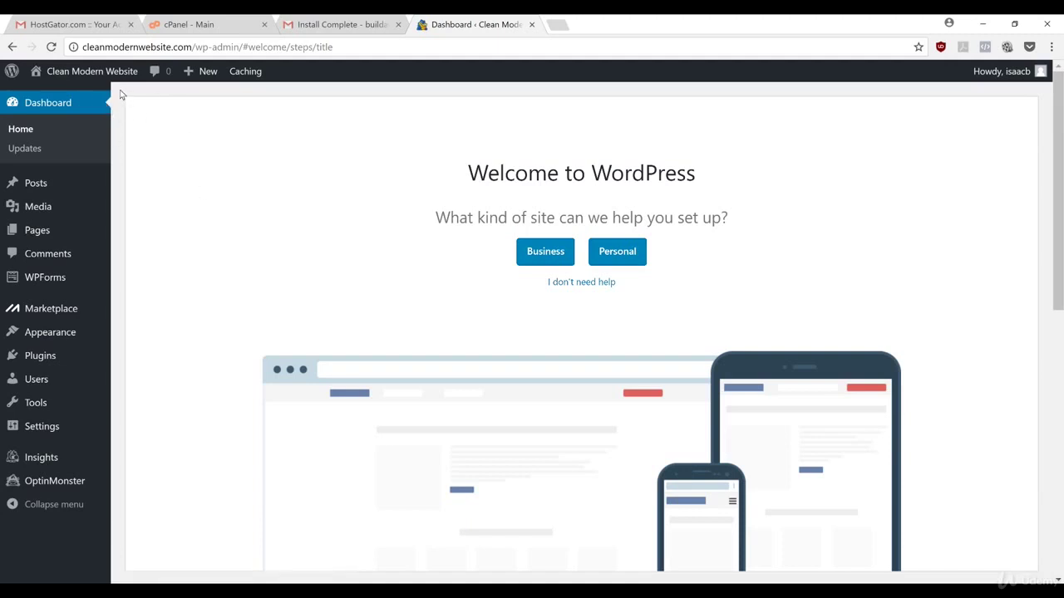
mouse_move(116, 80)
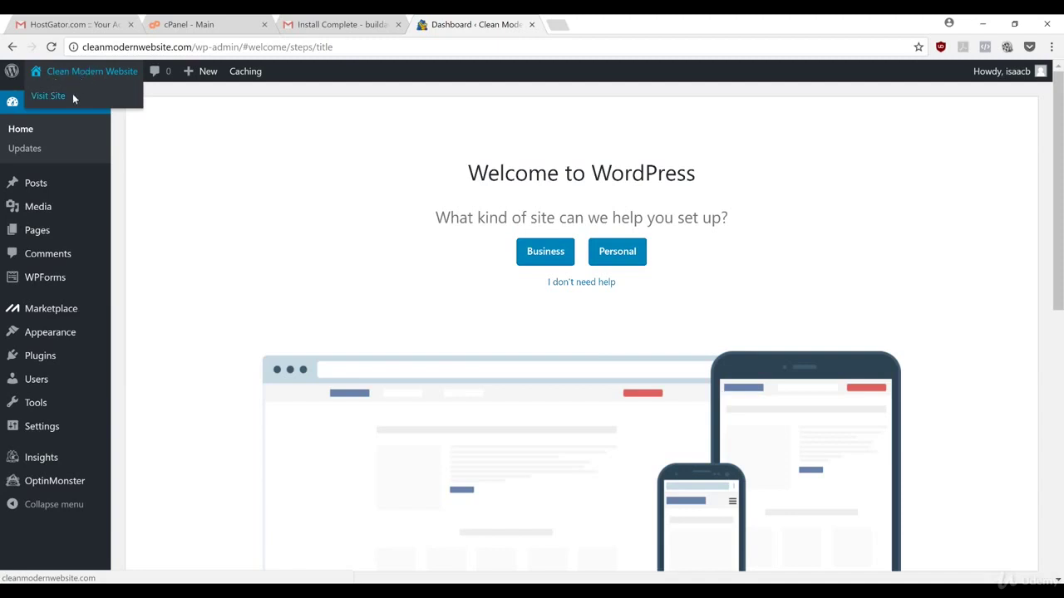
click(72, 95)
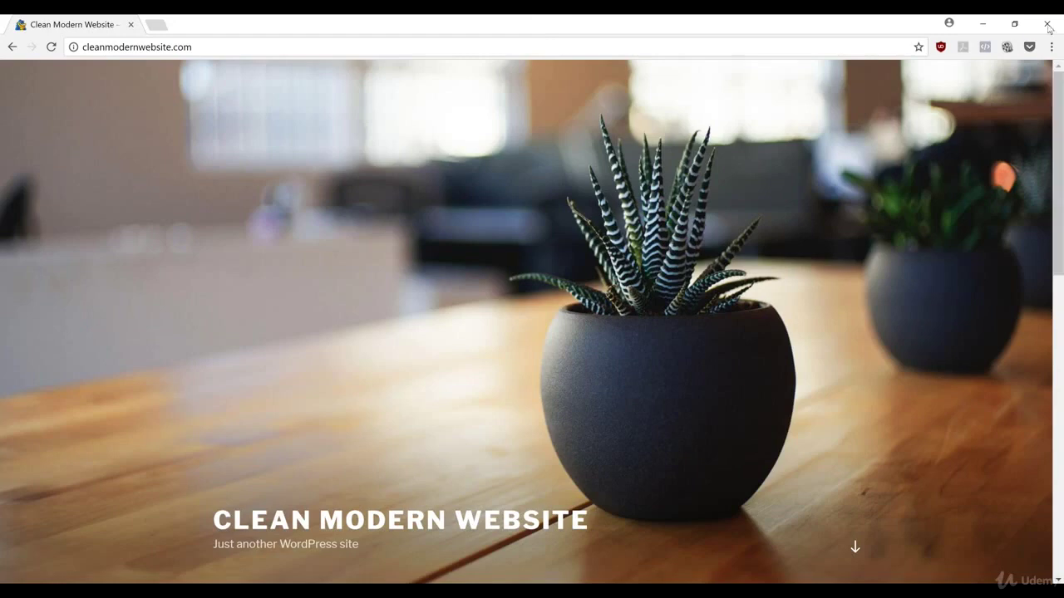
- Scroll the front page down to the Hello world! post, then back up to the plant hero
drag(1060, 92, 1059, 210)
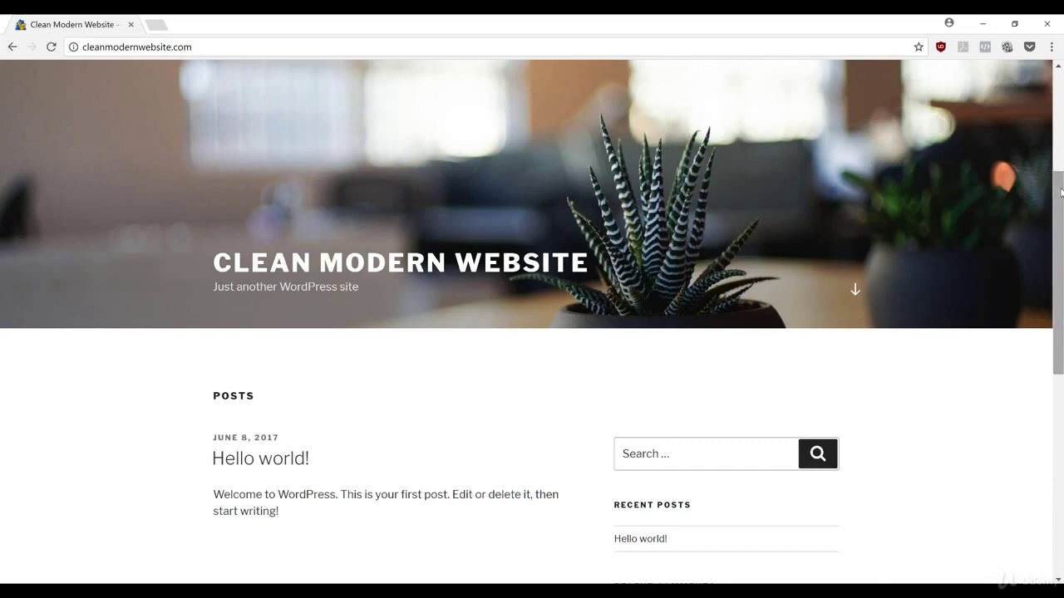
drag(1061, 188, 1062, 90)
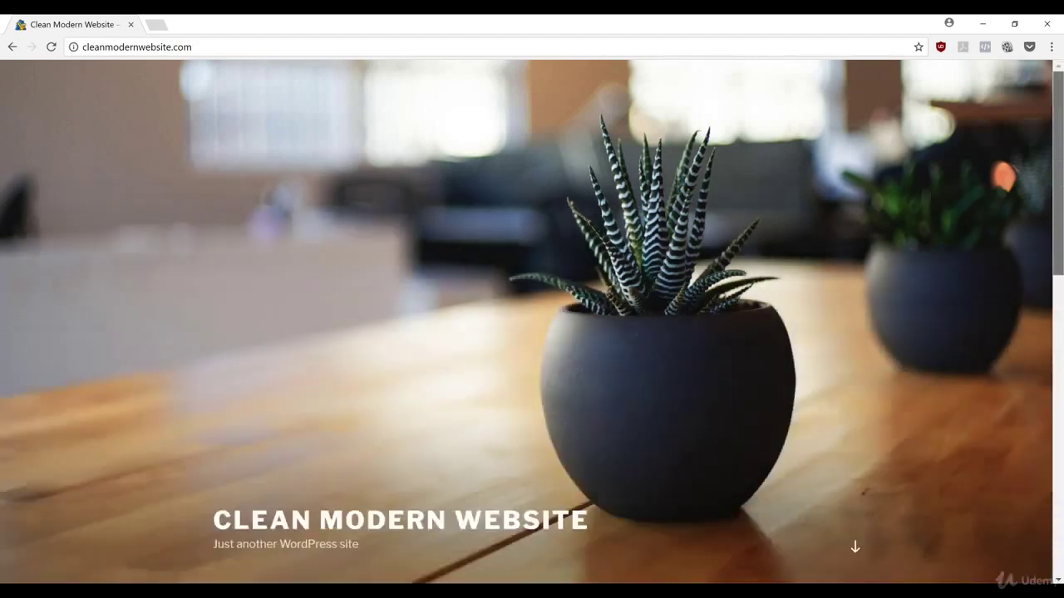
drag(1060, 112, 1037, 66)
drag(1054, 104, 1045, 74)
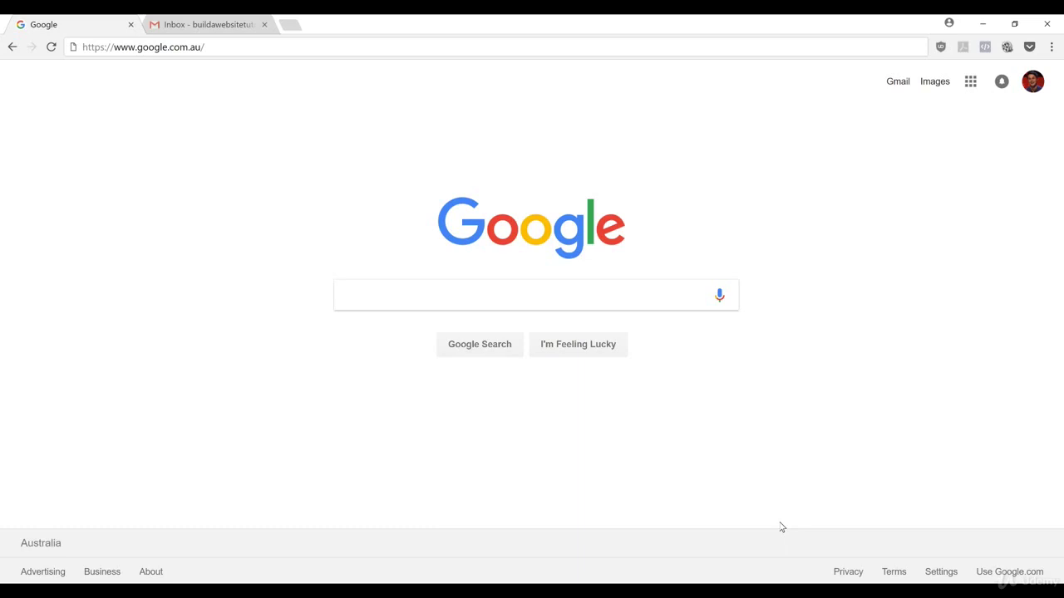
- Load cleanmodernwebsite.com/wp-admin in the address bar
click(221, 50)
text(cleanmodernwebsite.com)
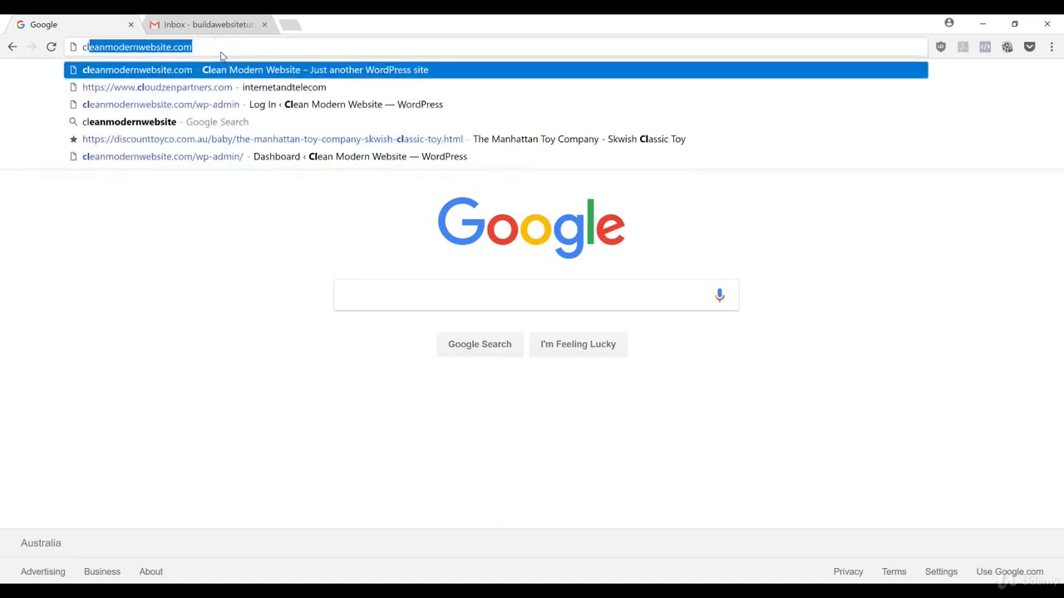
key(End)
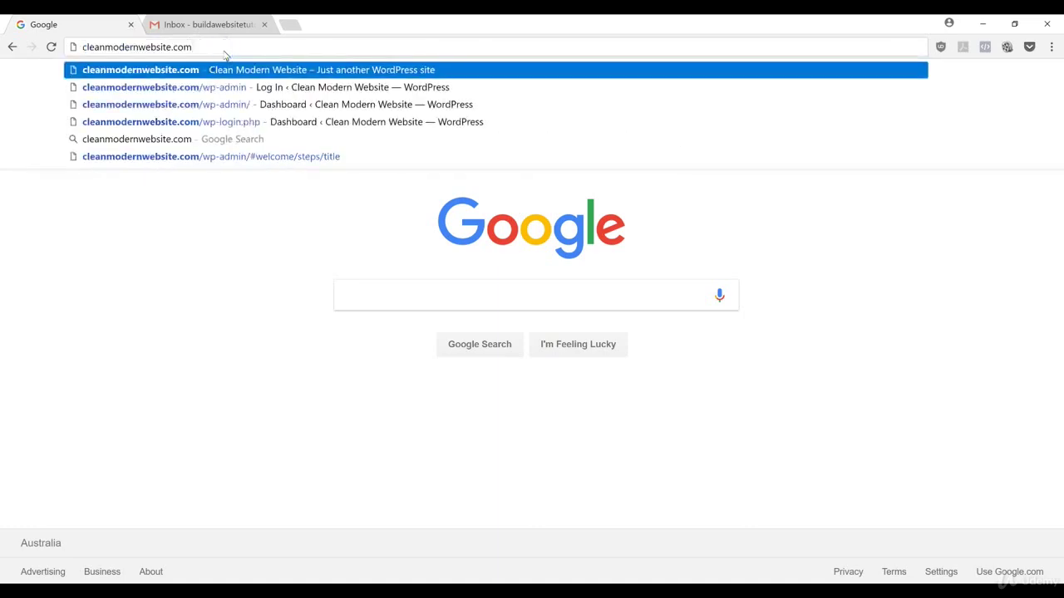
text(/w)
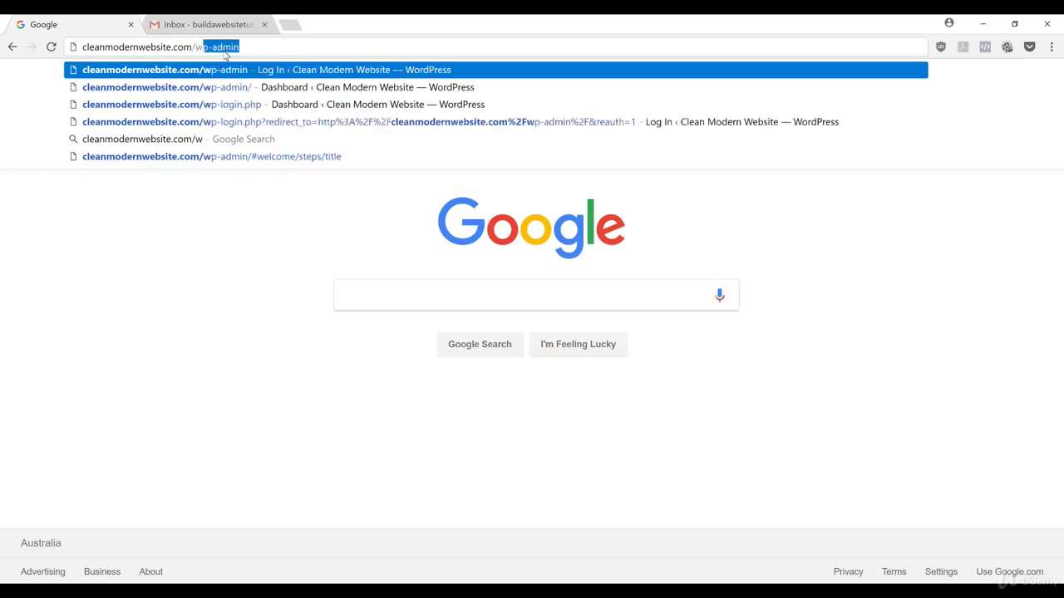
text(p-)
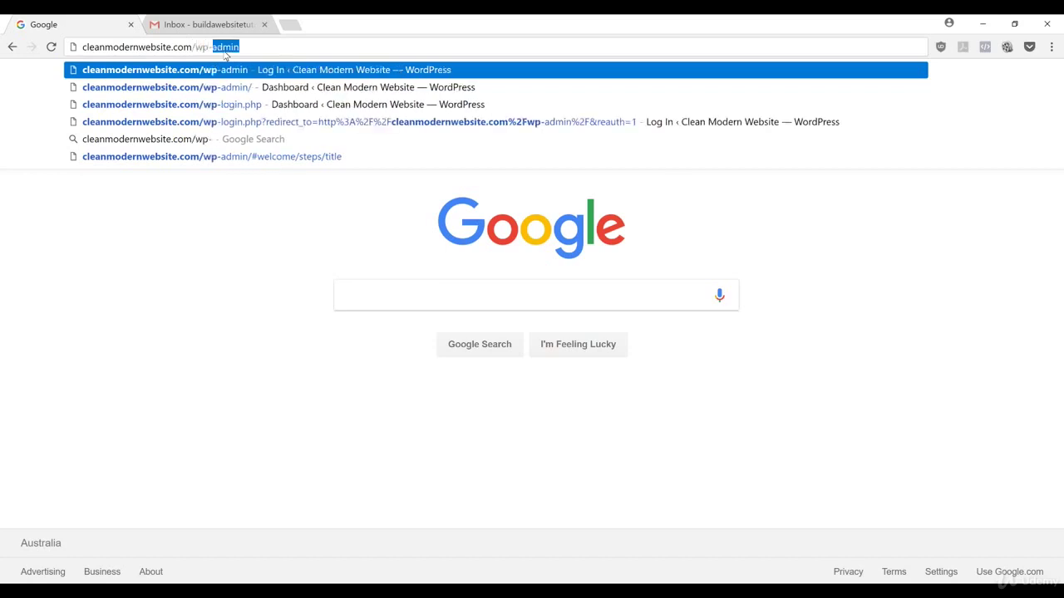
text(admin)
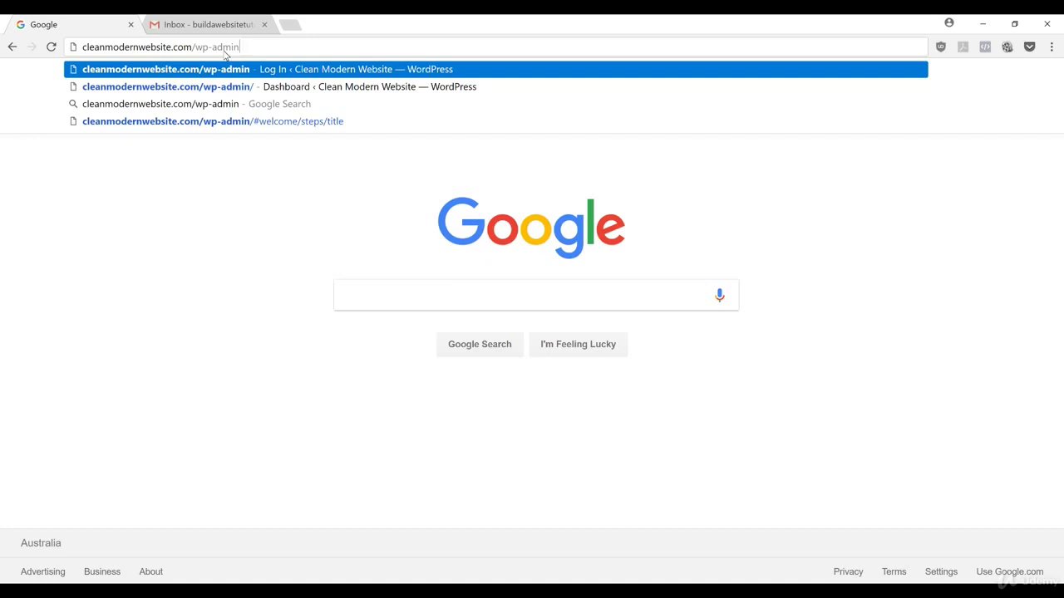
key(Return)
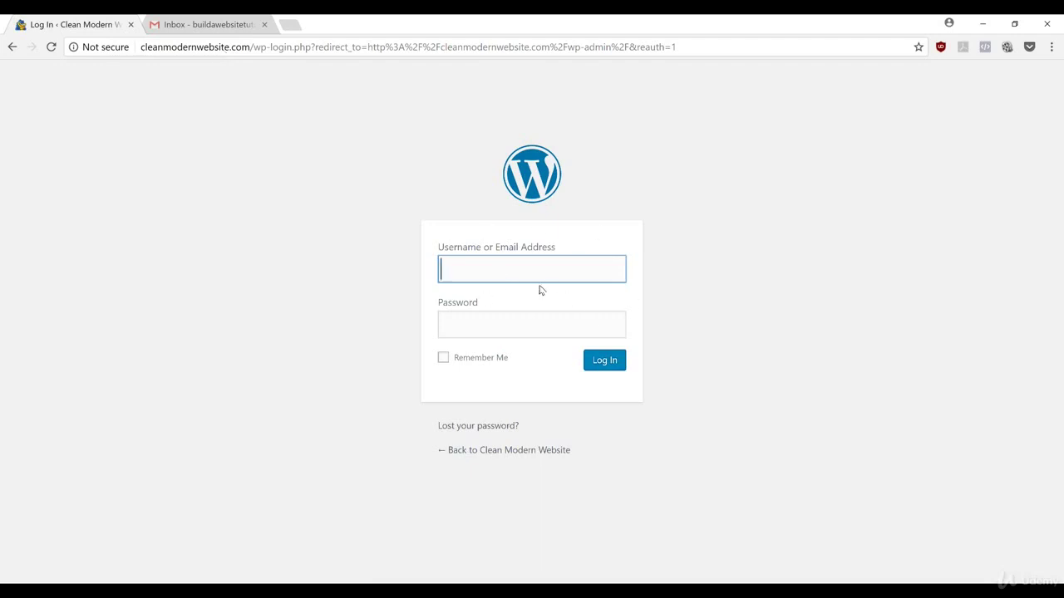
- Fill in the admin username on the login form, then switch to the Gmail inbox
click(491, 260)
text(is)
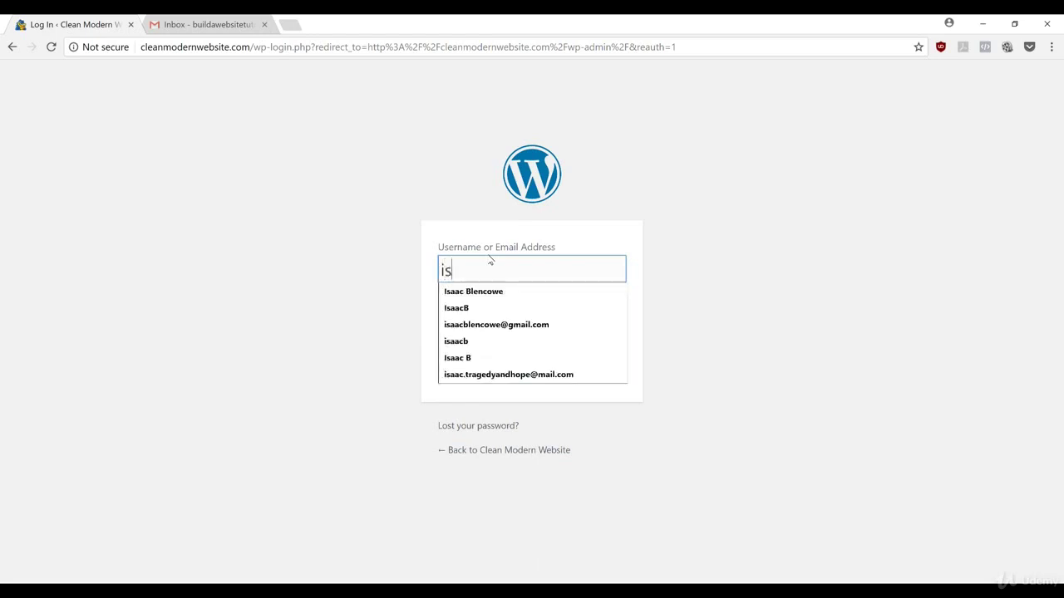
text(aacb)
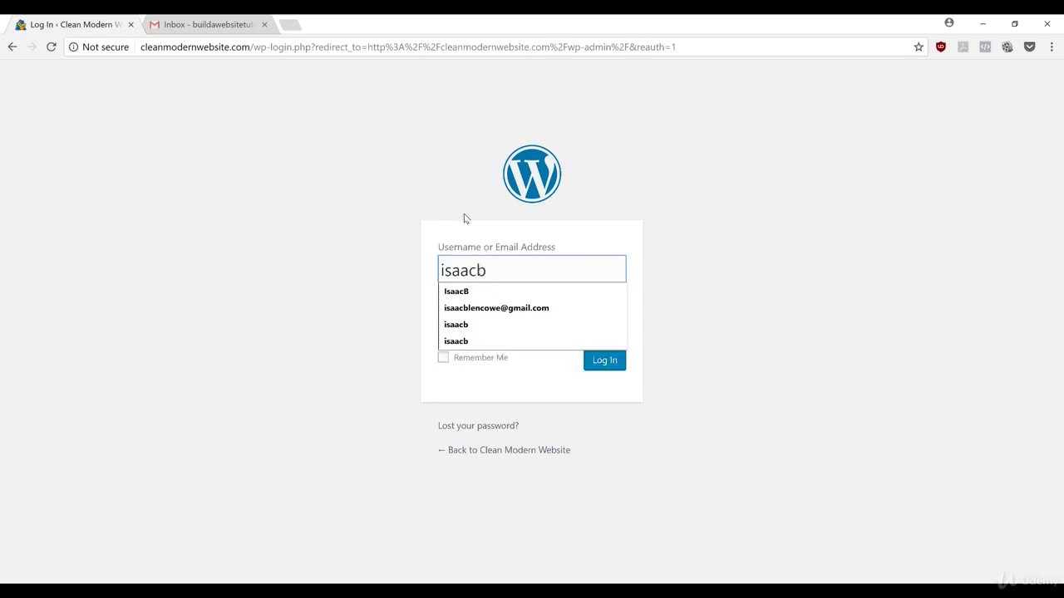
click(339, 291)
click(489, 325)
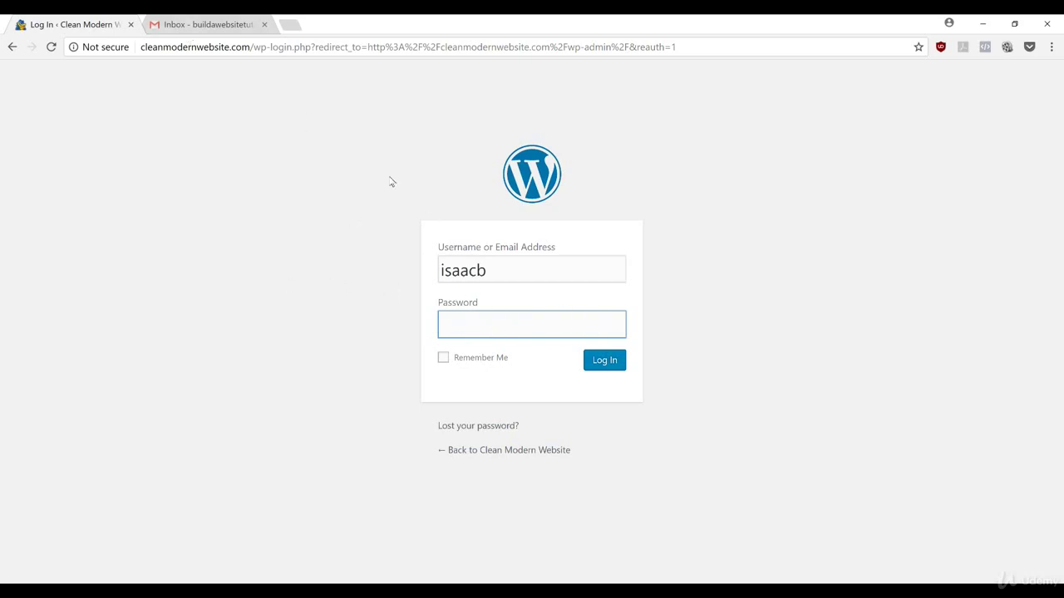
click(214, 17)
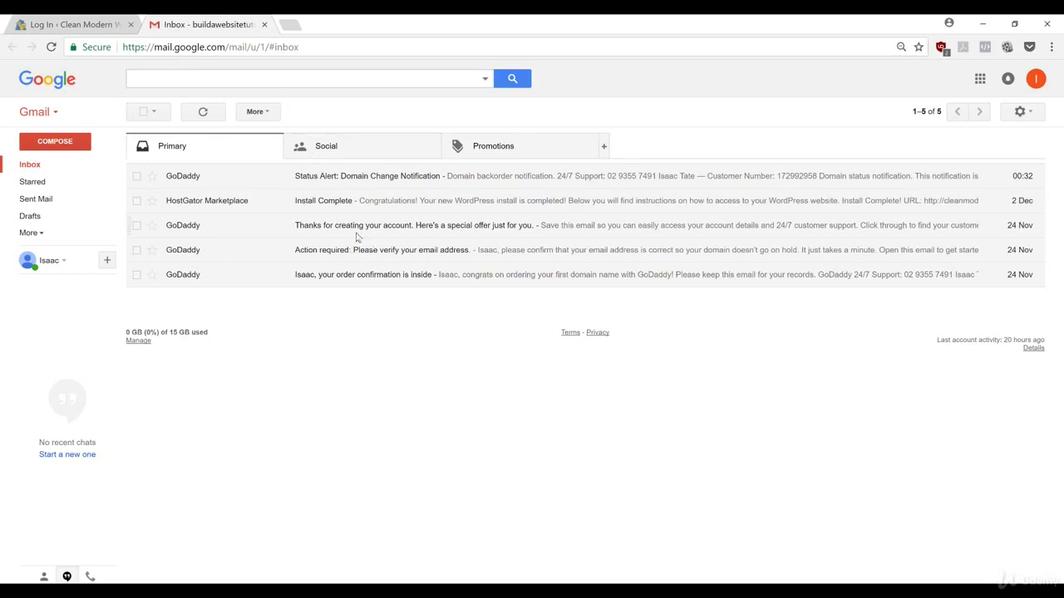
- Find the HostGator Install Complete email and select the WordPress login password in it
click(527, 228)
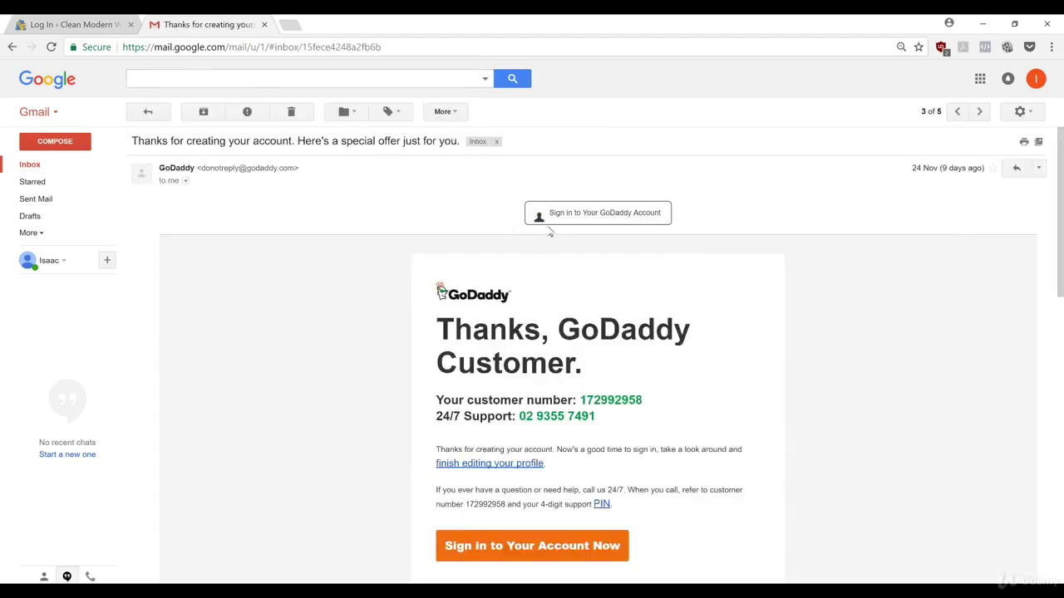
click(150, 113)
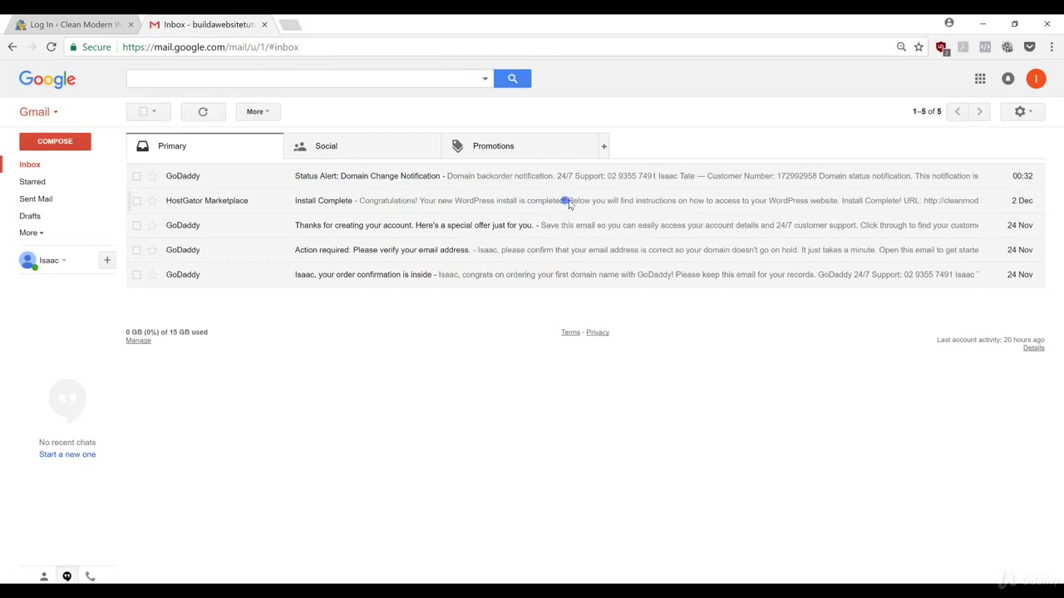
click(565, 202)
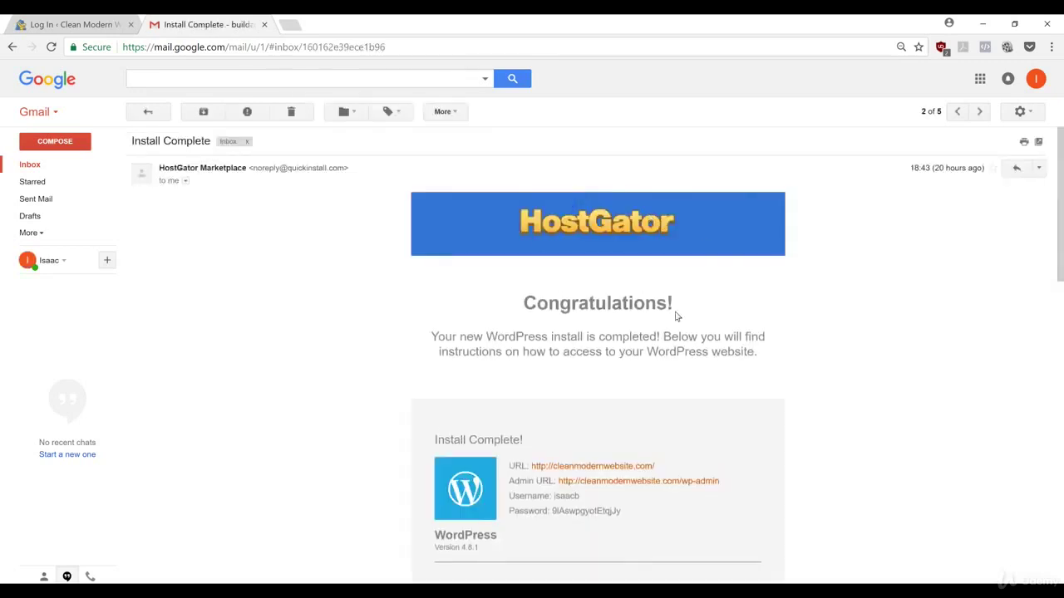
scroll(676, 316, down, 1)
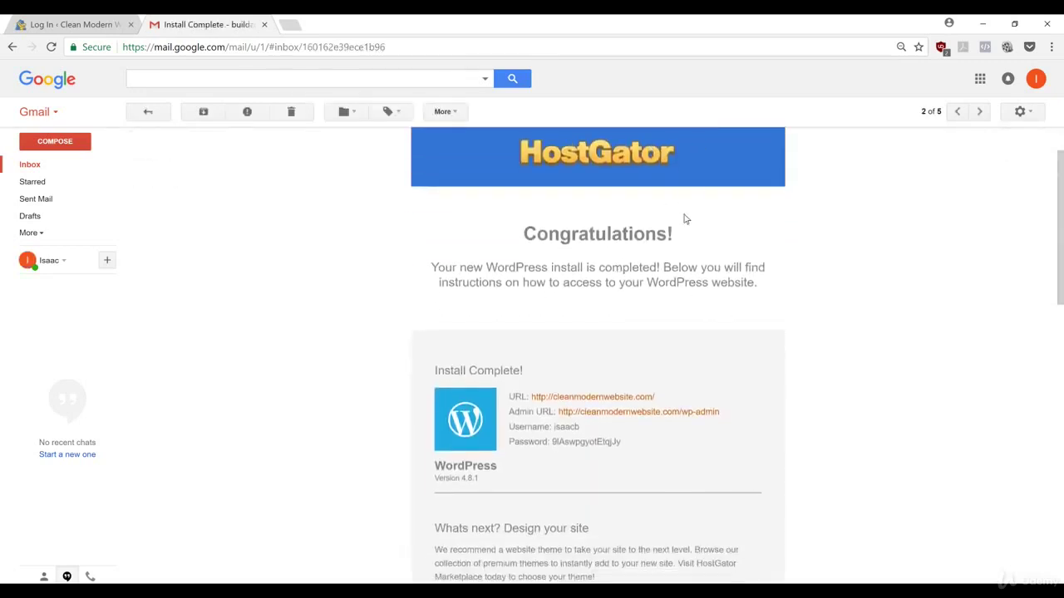
scroll(685, 219, down, 1)
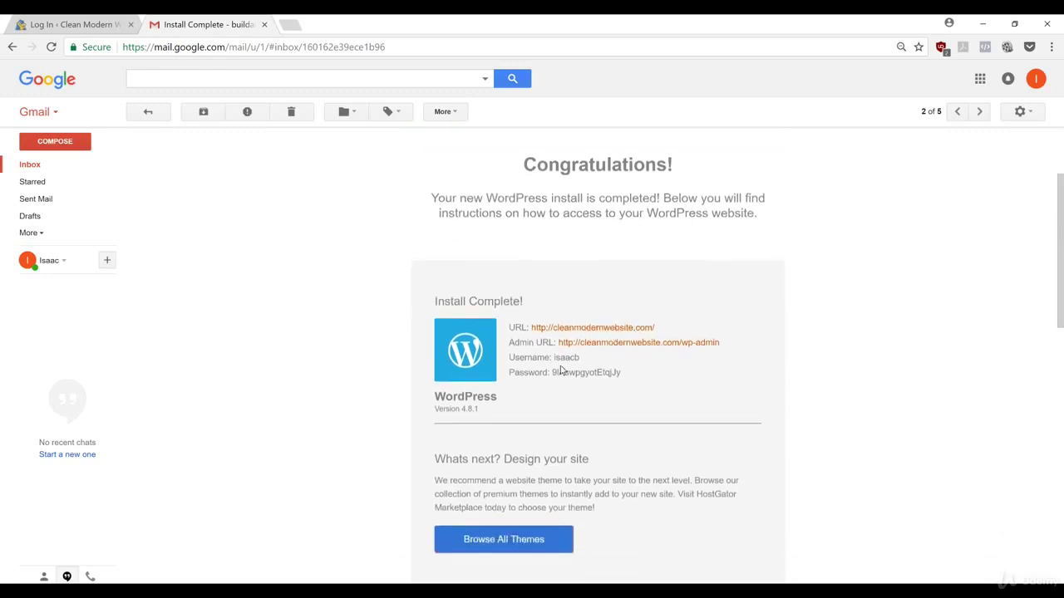
click(554, 359)
drag(554, 359, 556, 384)
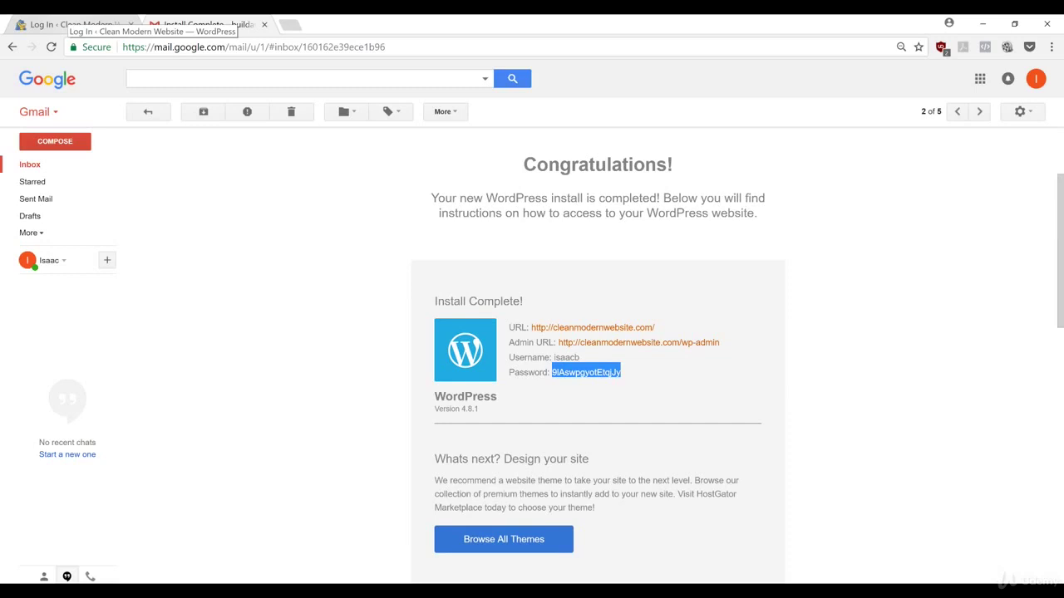
click(71, 24)
- Paste the copied password into the login form and log in
key(ctrl+v)
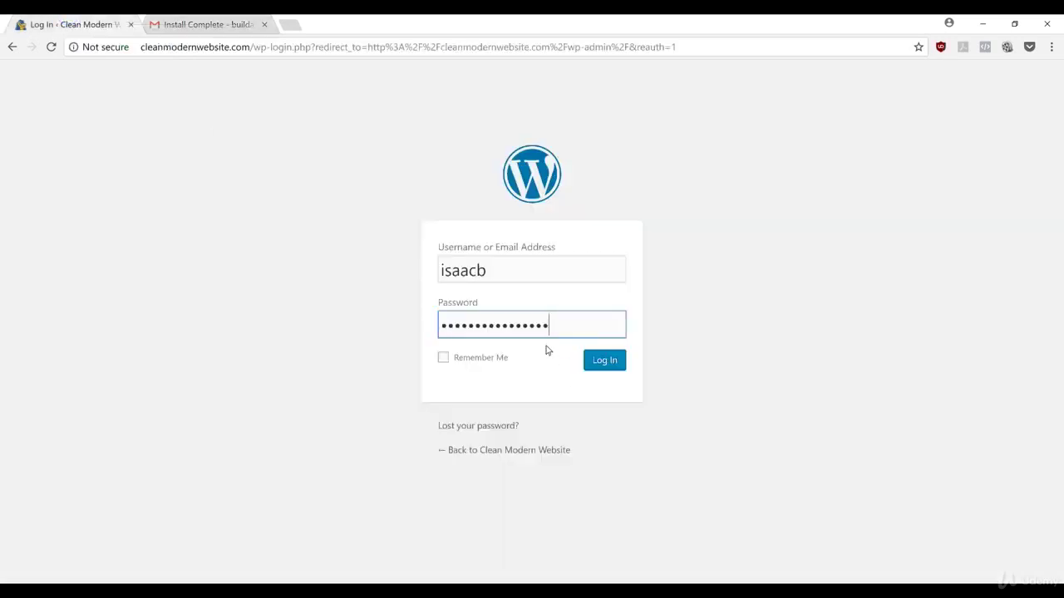
click(603, 364)
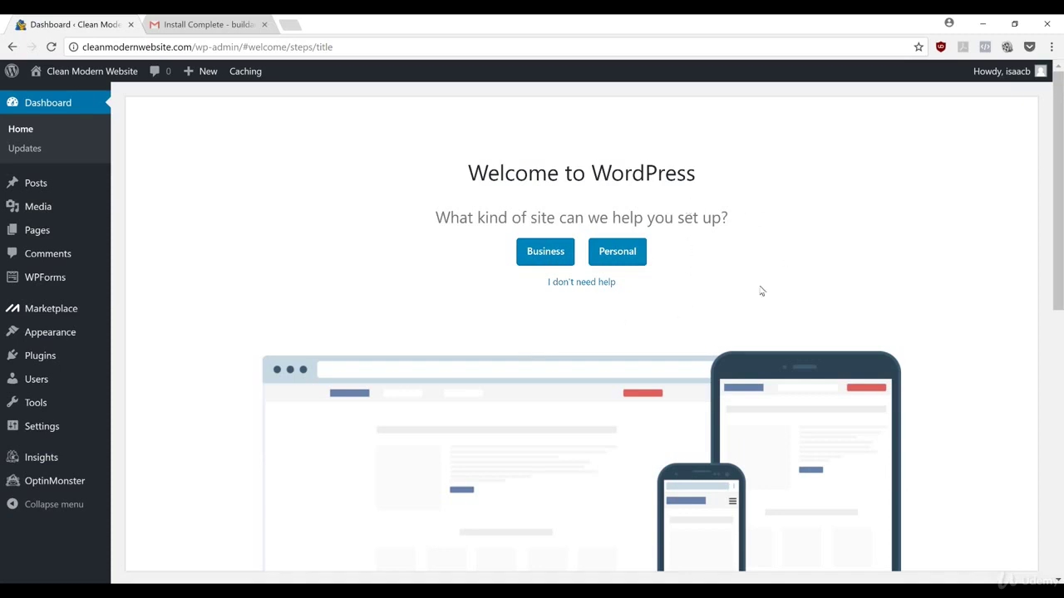
- Dismiss the Welcome to WordPress wizard with "I don't need help"
click(587, 285)
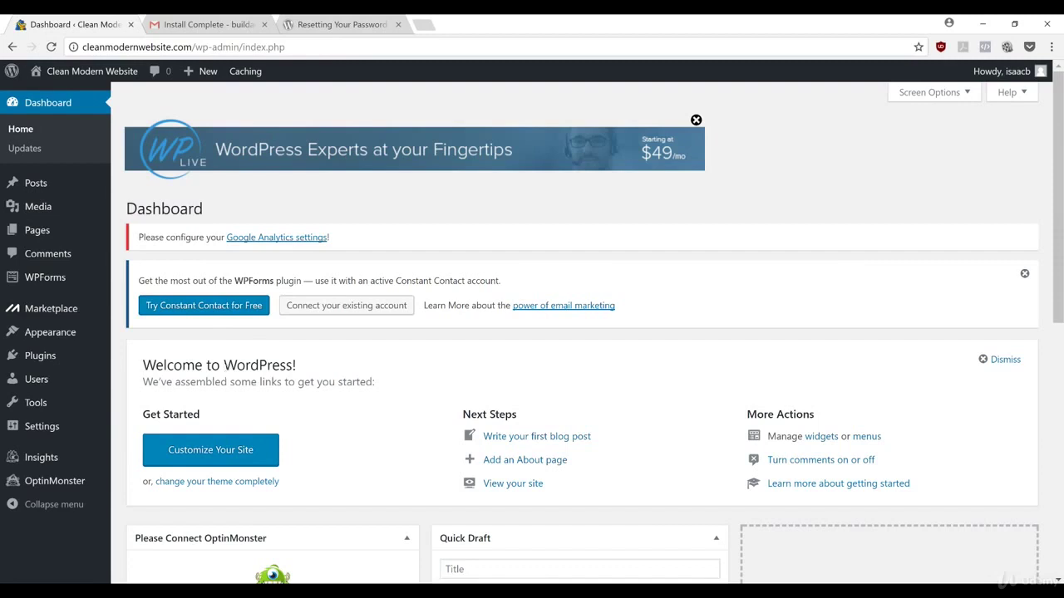
mouse_move(56, 432)
mouse_move(1010, 77)
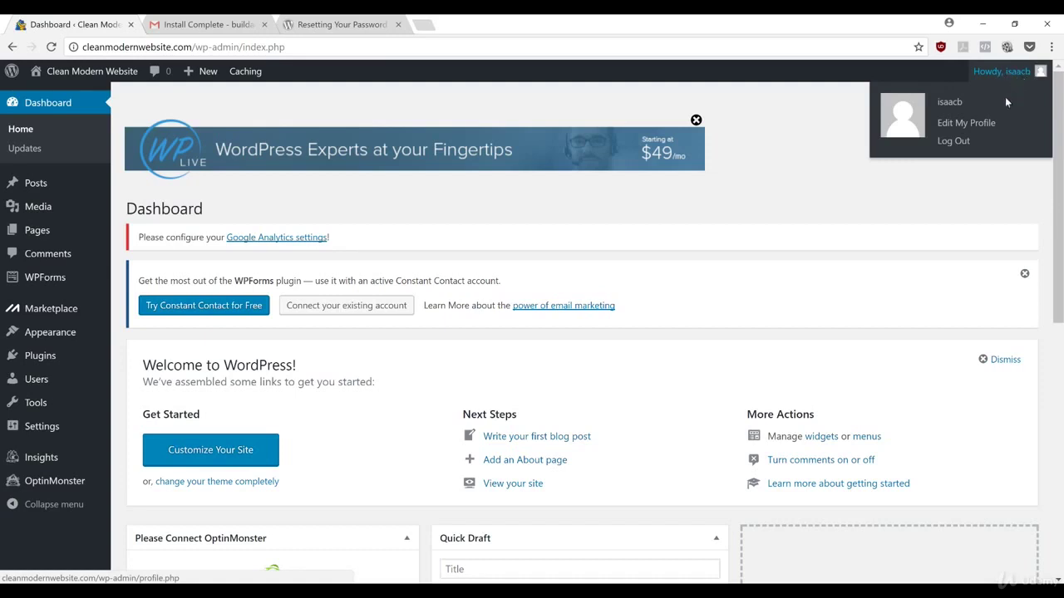
- On Your Profile, enter a new account password and save it with Update Profile
click(975, 123)
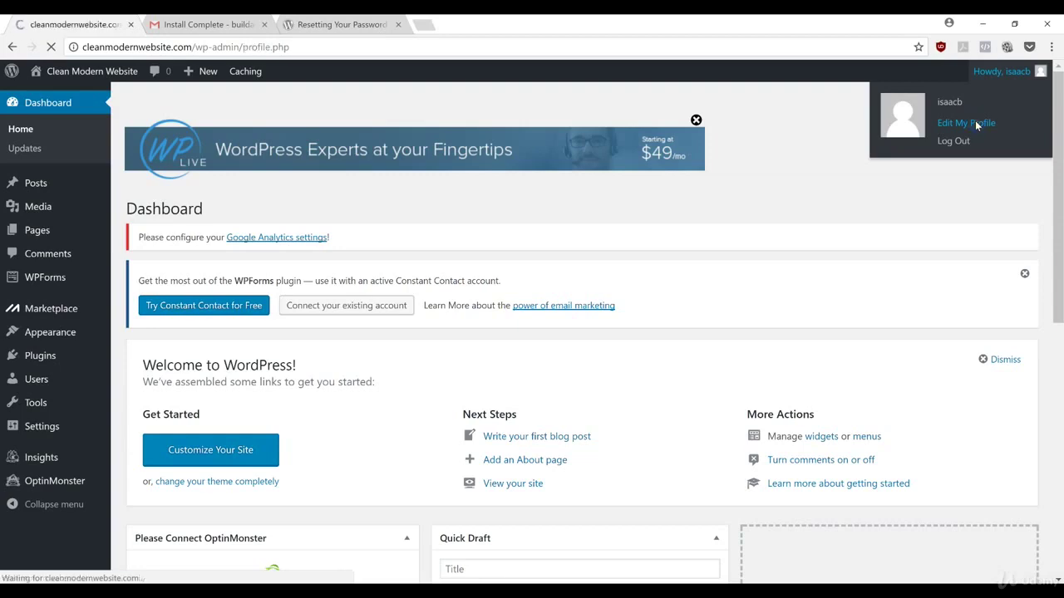
scroll(453, 316, down, 15)
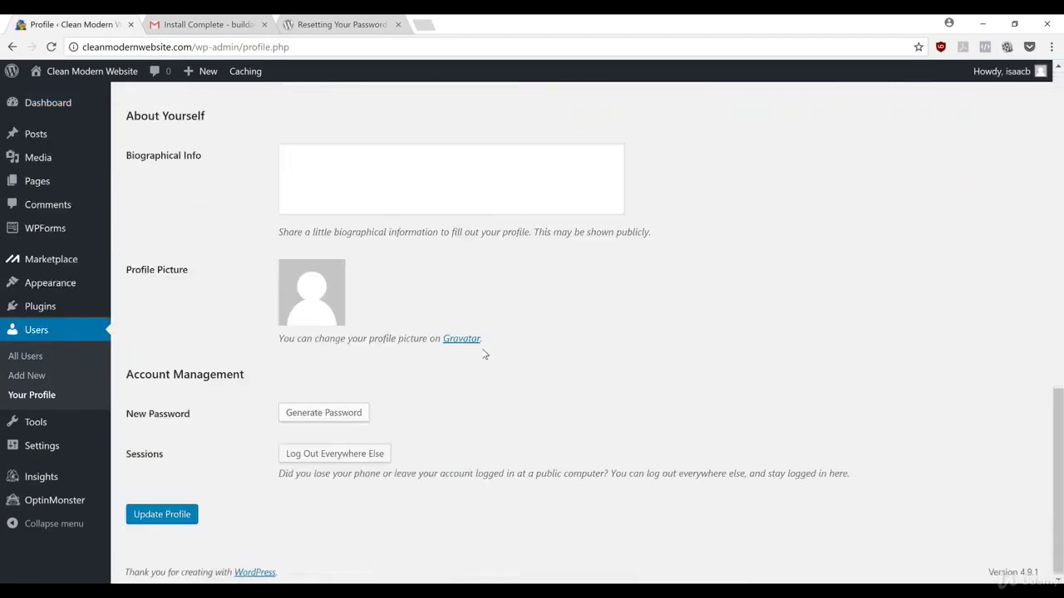
click(344, 413)
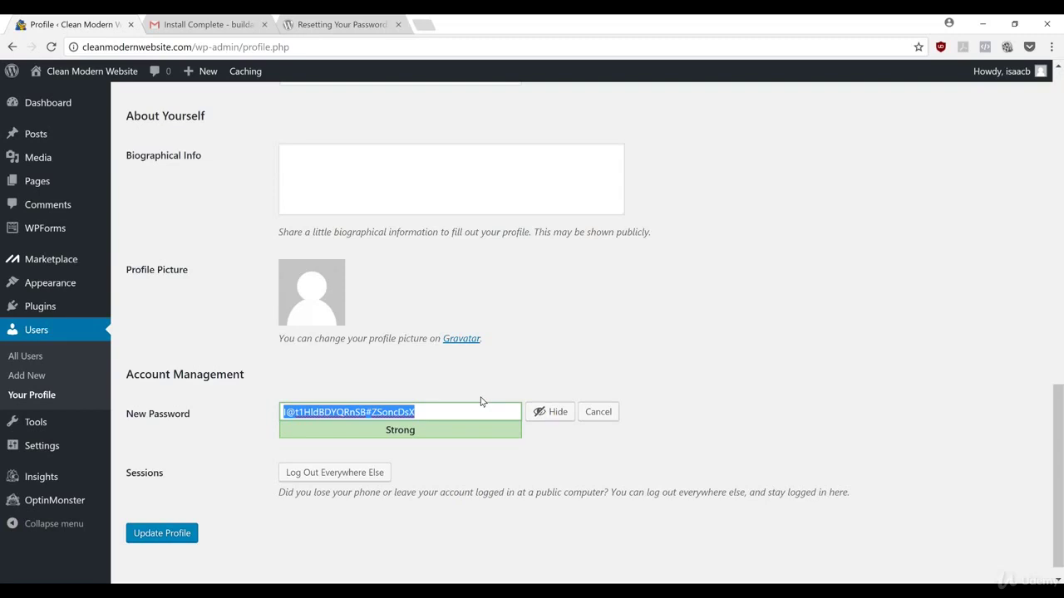
key(BackSpace)
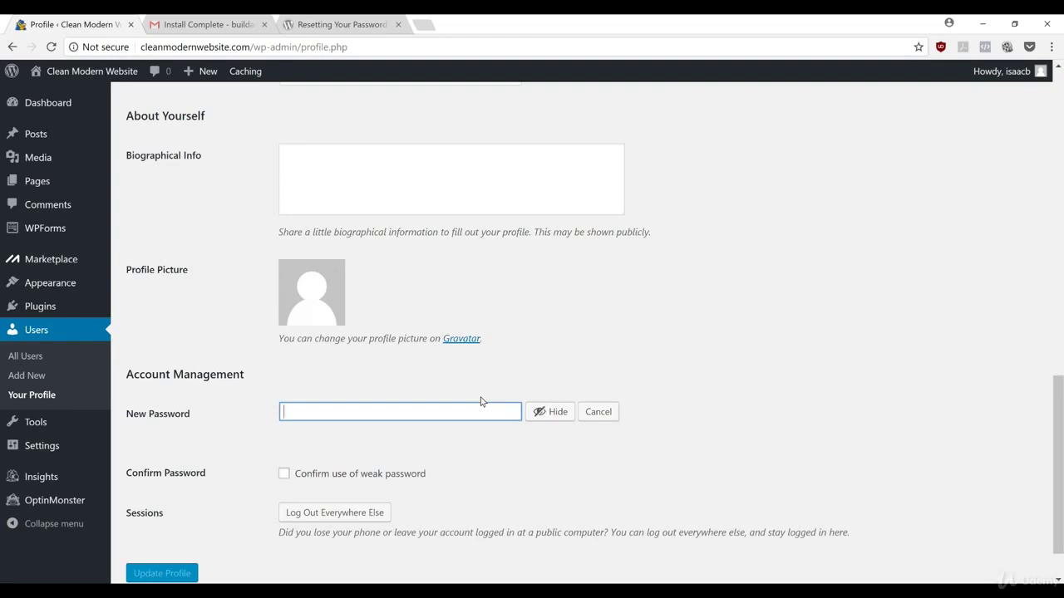
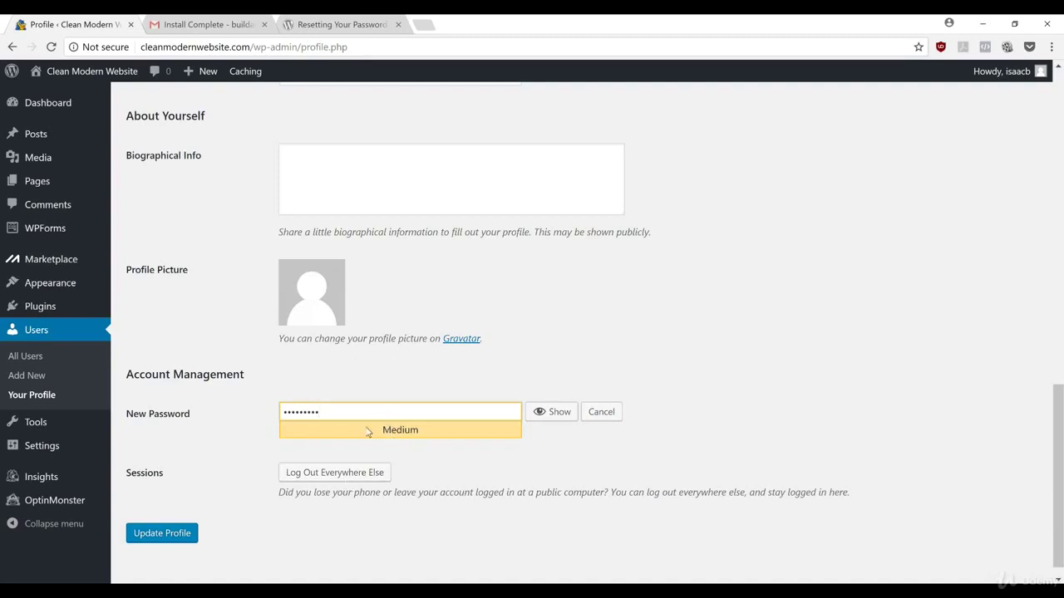
double_click(387, 416)
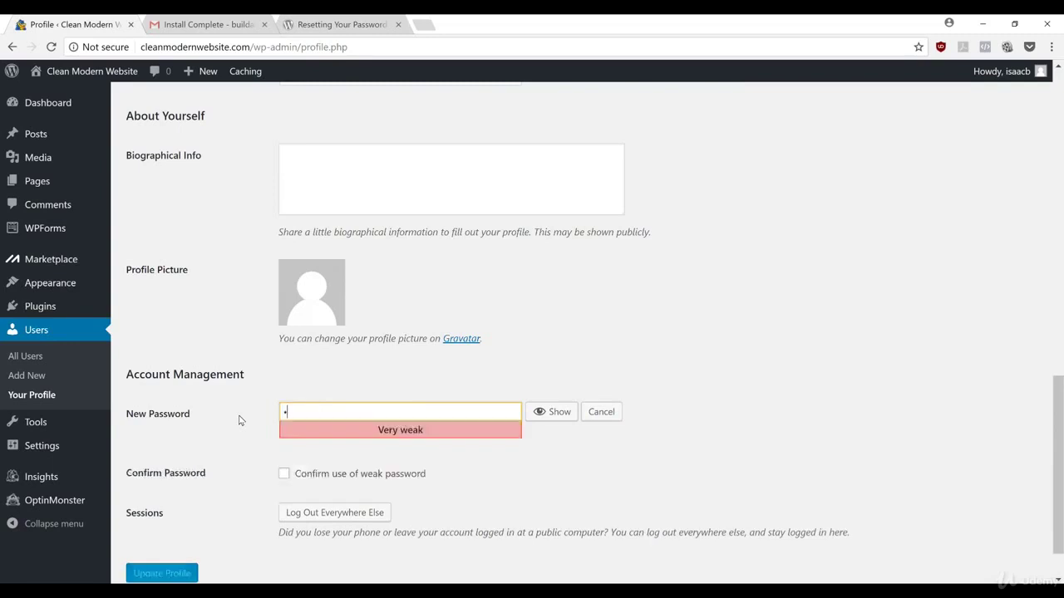
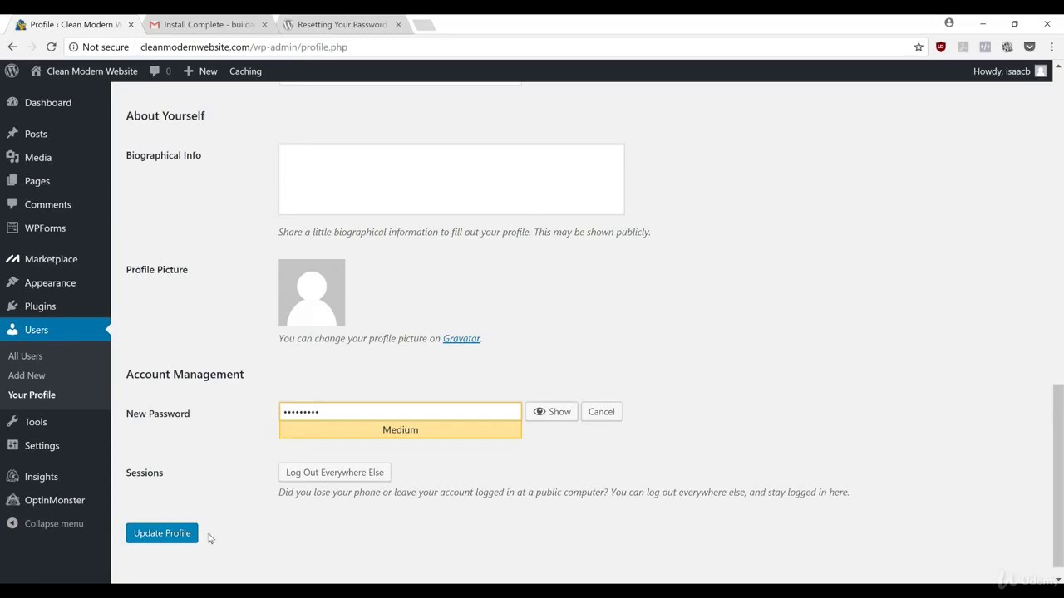
click(157, 536)
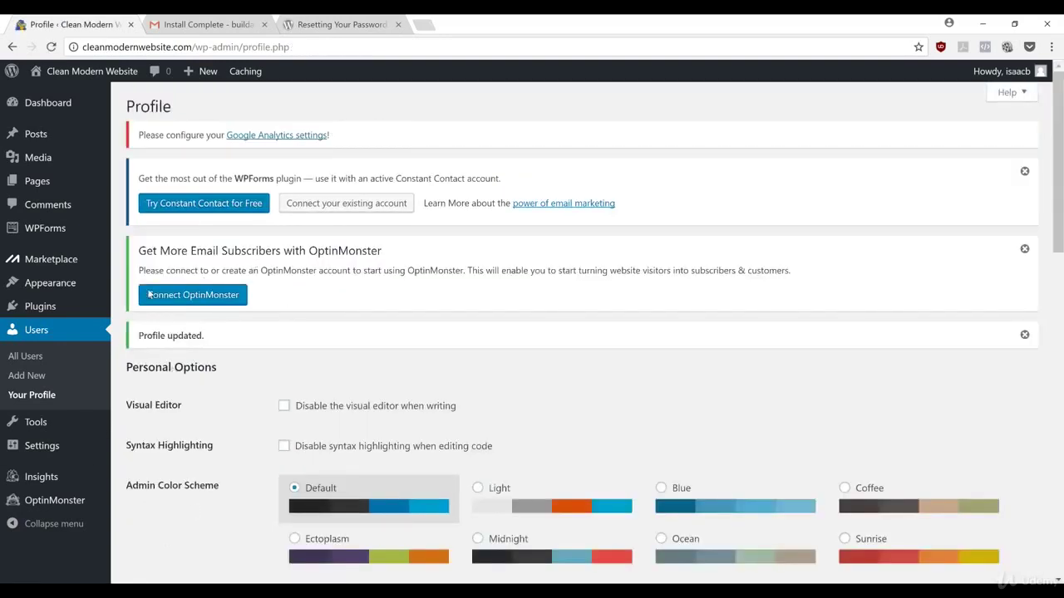
click(49, 102)
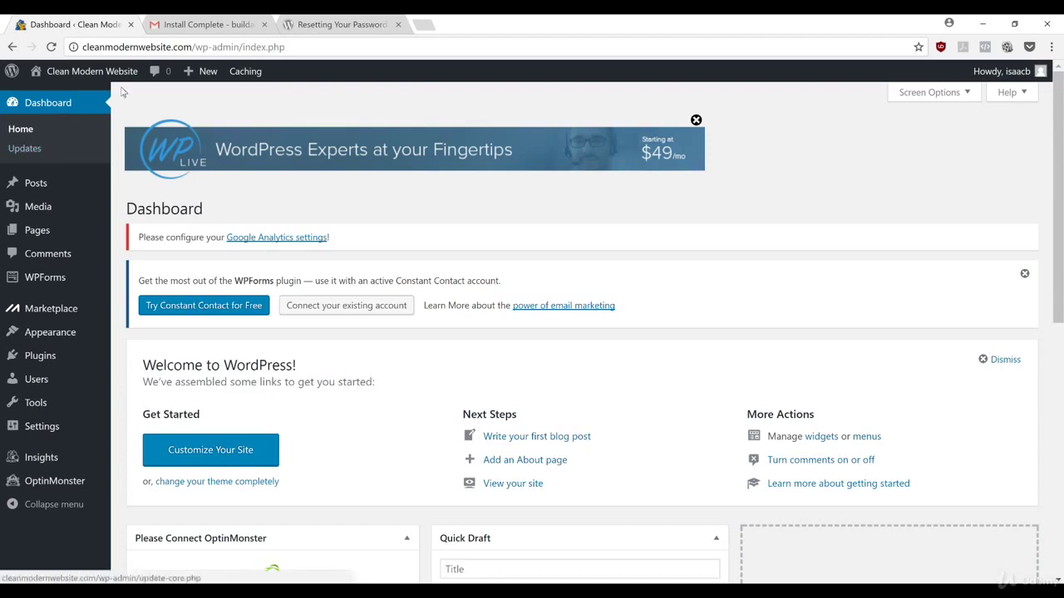
mouse_move(241, 71)
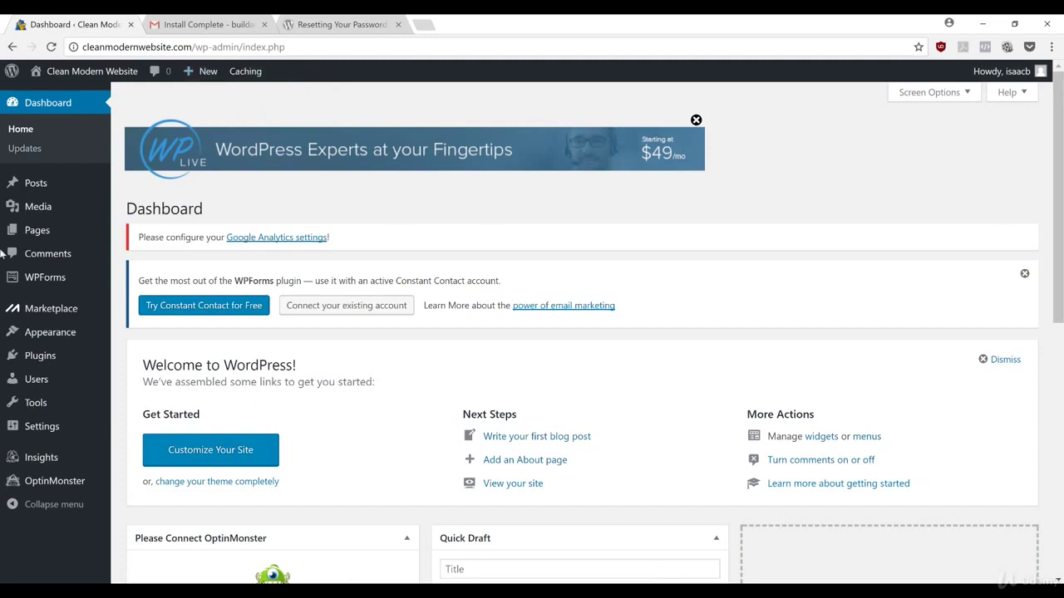
mouse_move(69, 188)
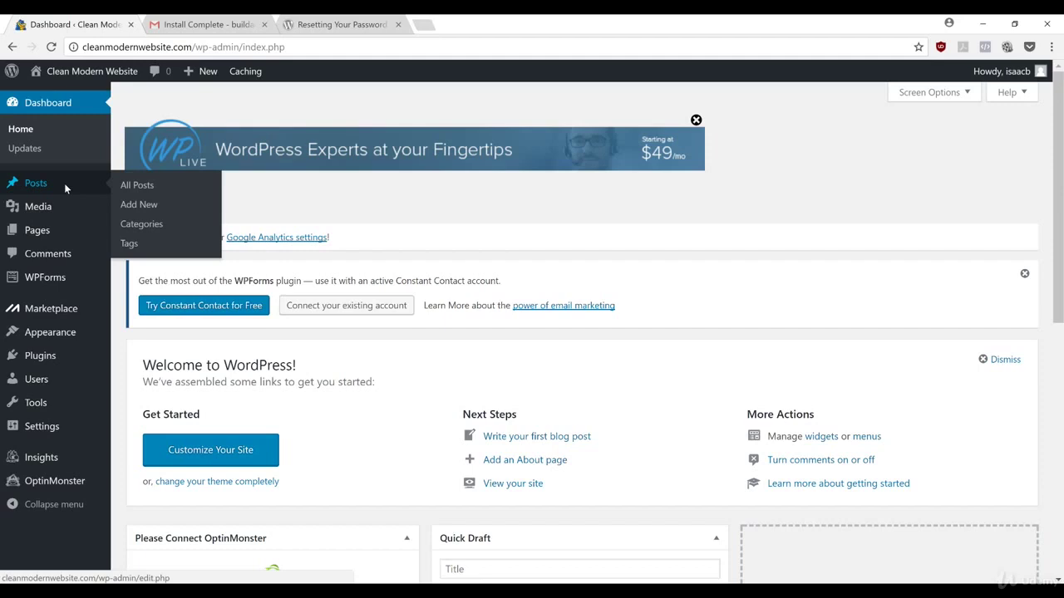
mouse_move(63, 206)
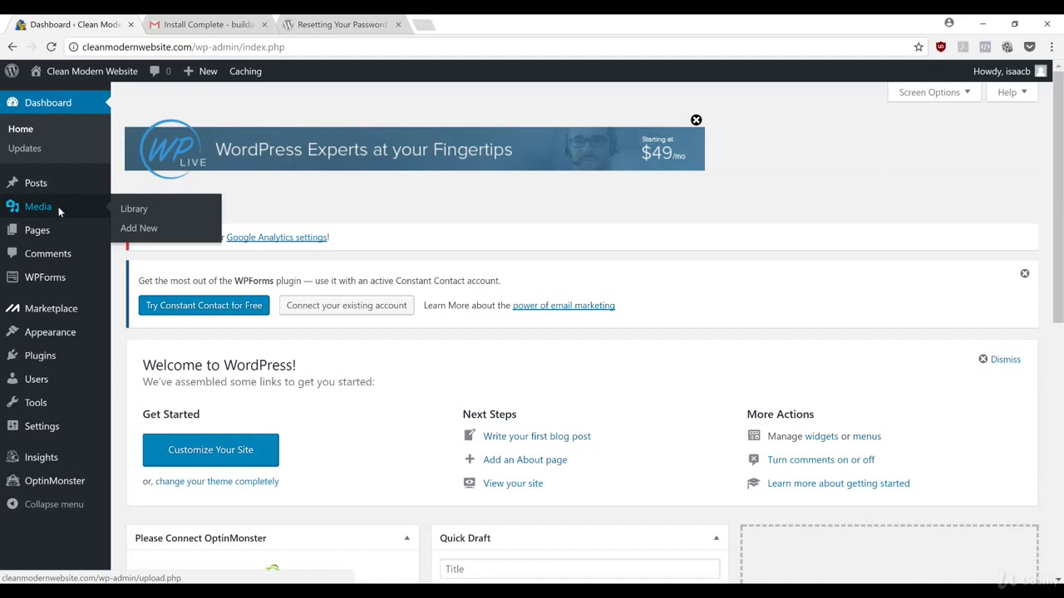
mouse_move(53, 236)
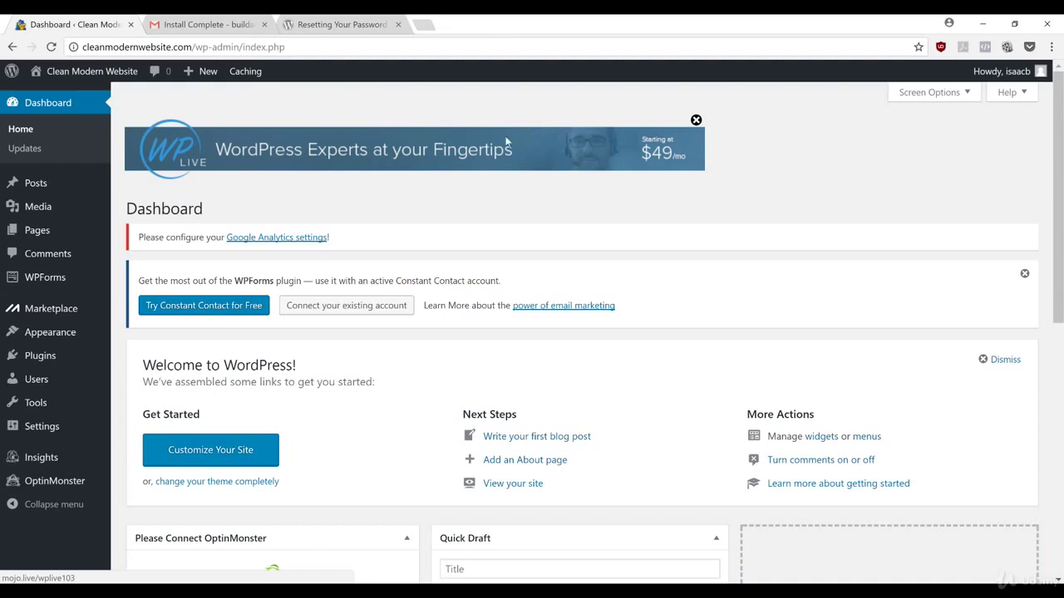
- Collapse the OptinMonster, Quick Draft, Events and News, At a Glance and Activity boxes, then open Settings > Permalinks
mouse_move(86, 337)
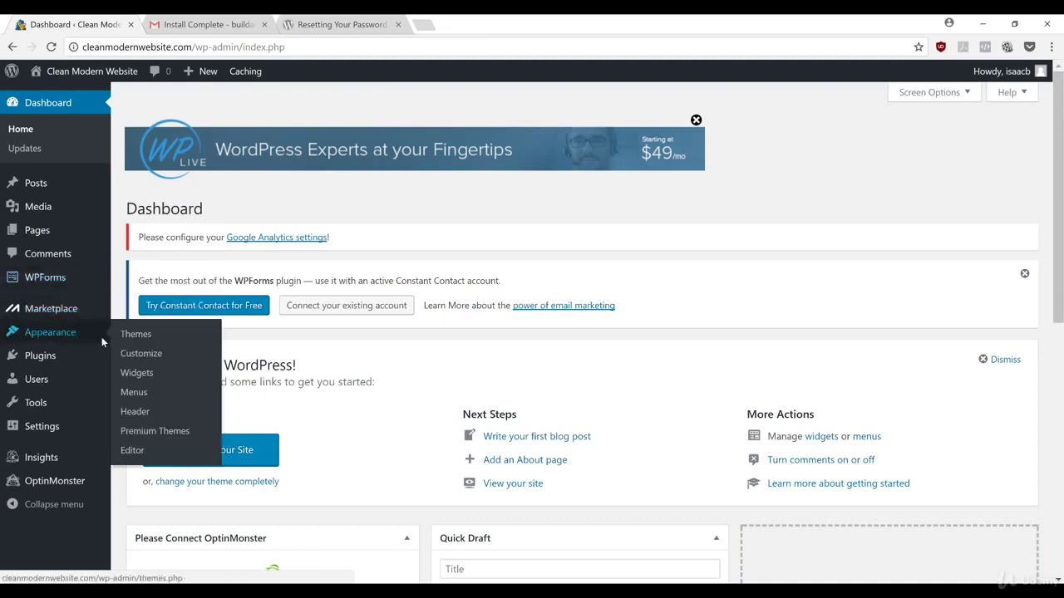
mouse_move(83, 356)
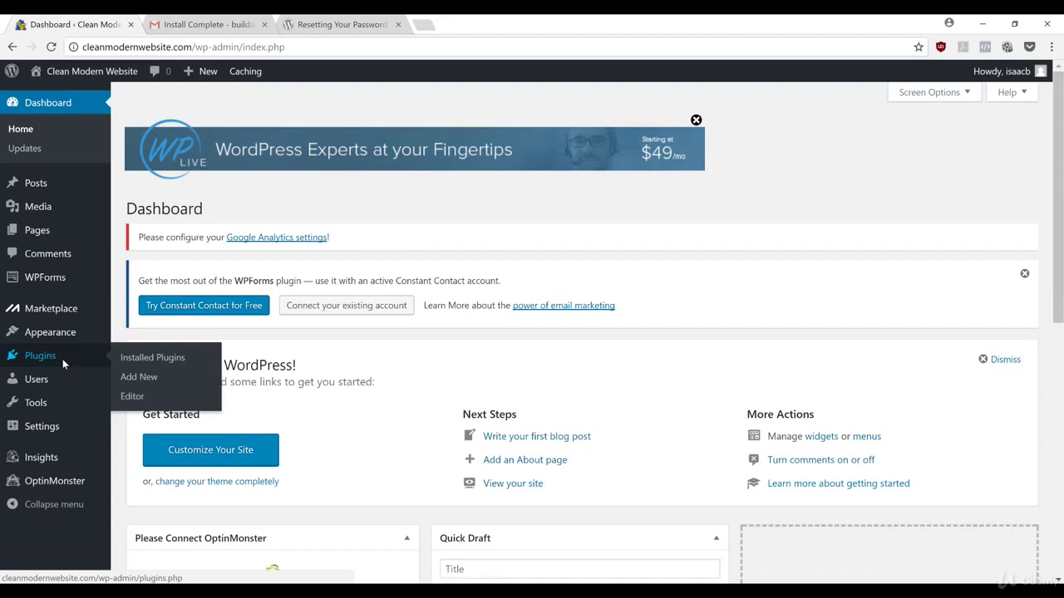
mouse_move(83, 385)
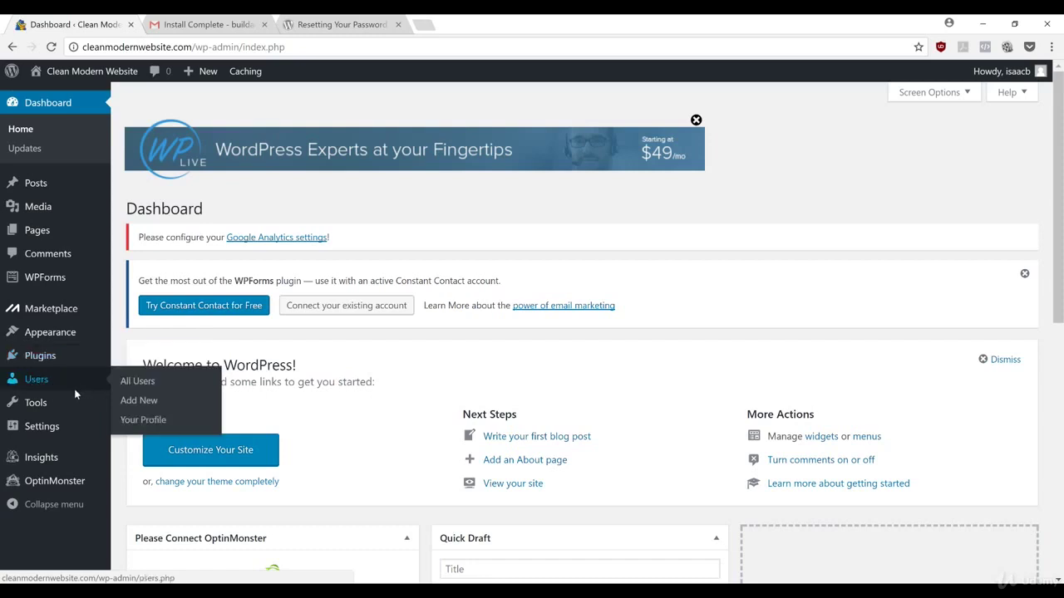
mouse_move(1025, 78)
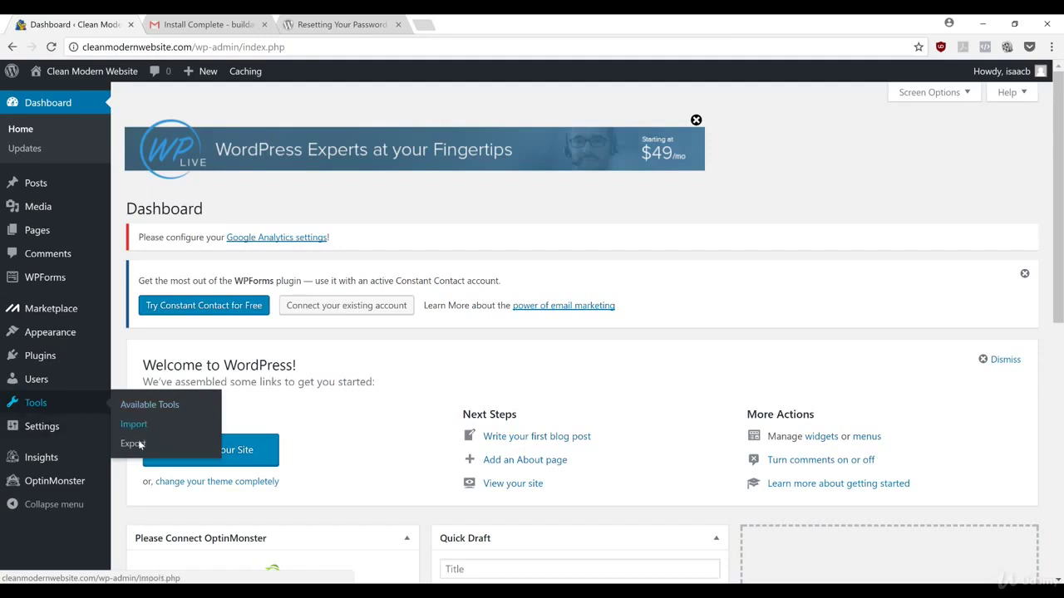
mouse_move(65, 428)
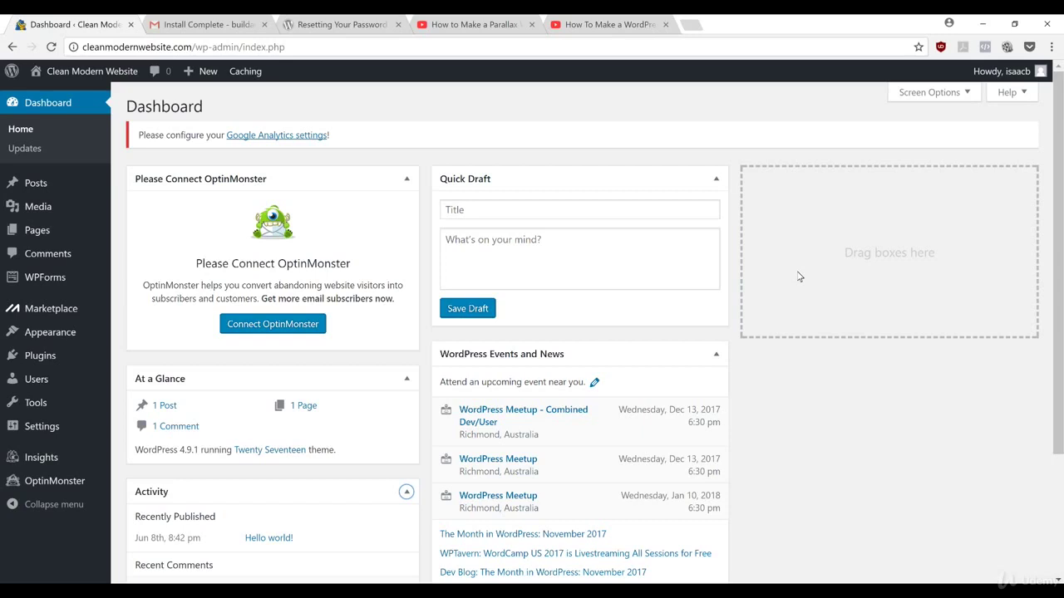
click(406, 180)
click(713, 180)
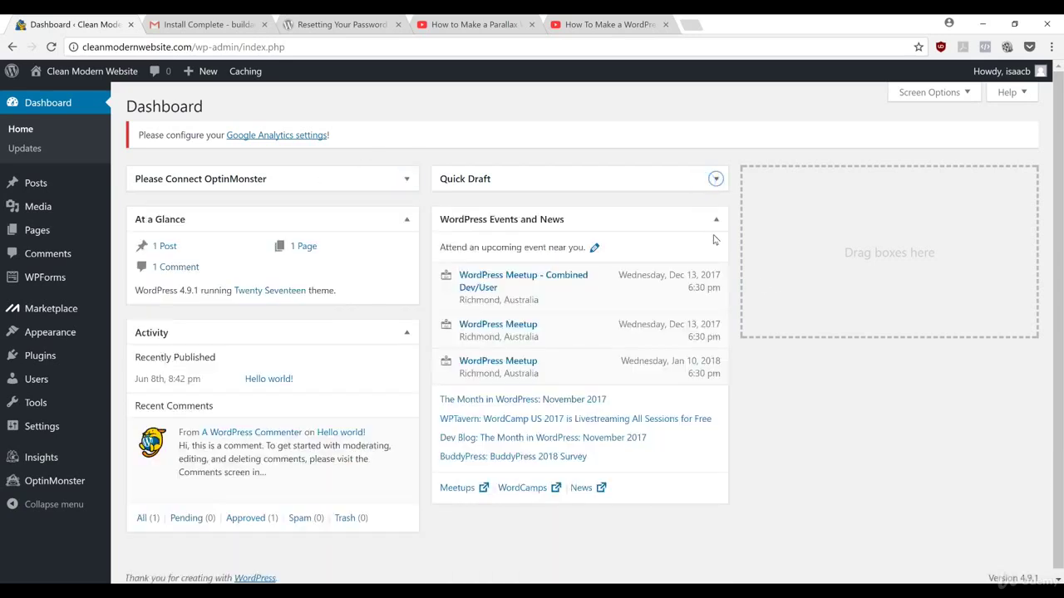
click(715, 219)
click(406, 219)
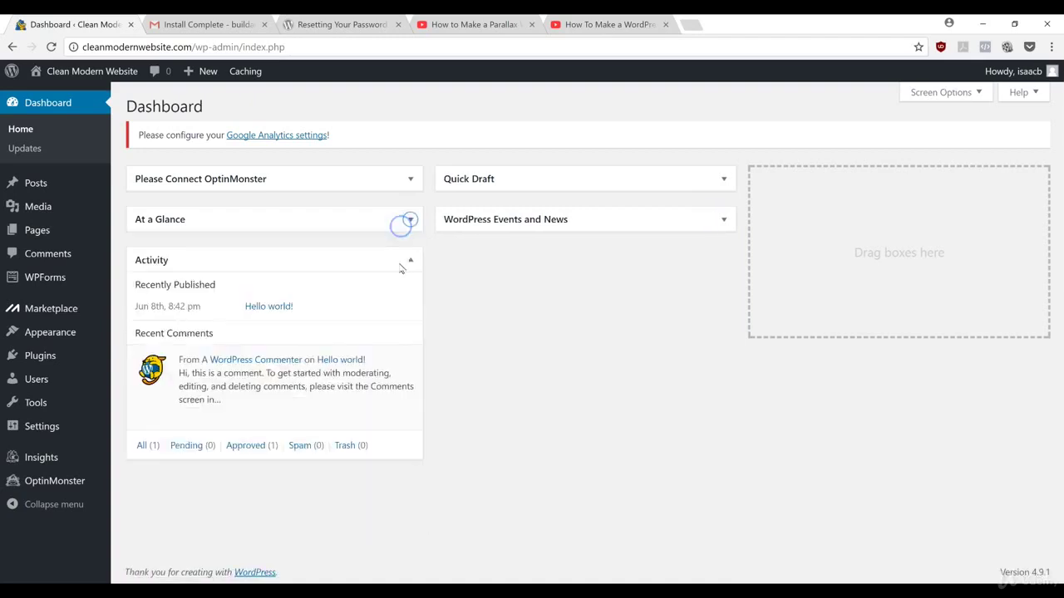
click(408, 261)
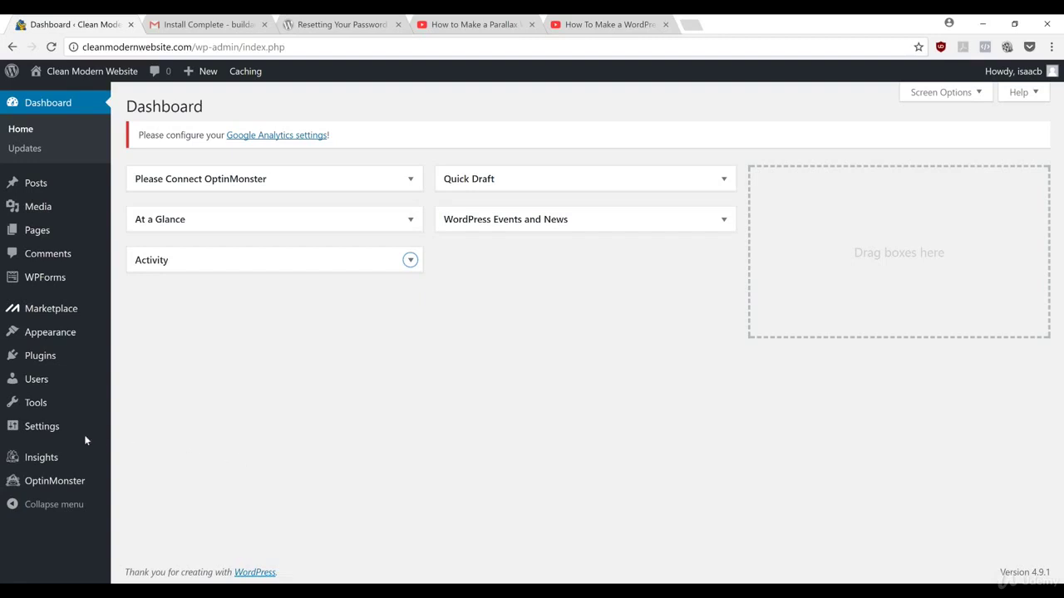
mouse_move(72, 429)
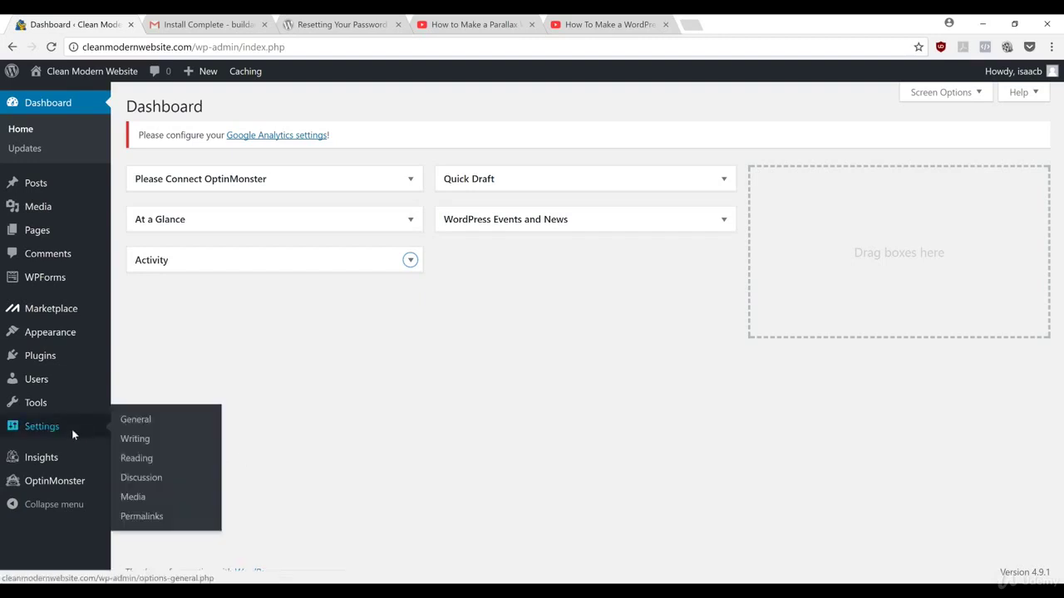
click(143, 519)
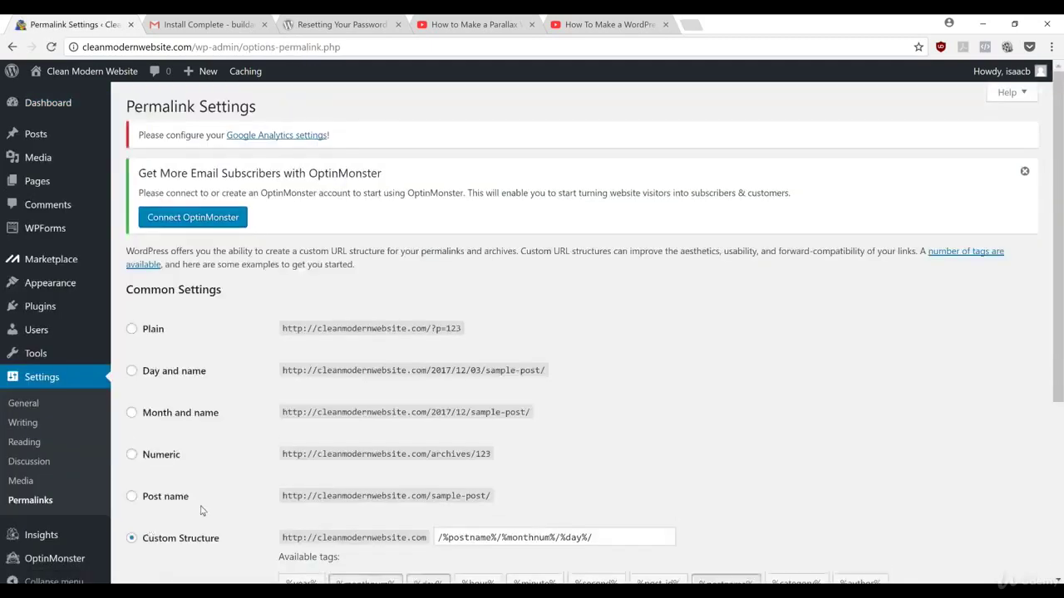
- Select the Post name permalink structure (/%postname%/) and save the changes
scroll(570, 263, down, 2)
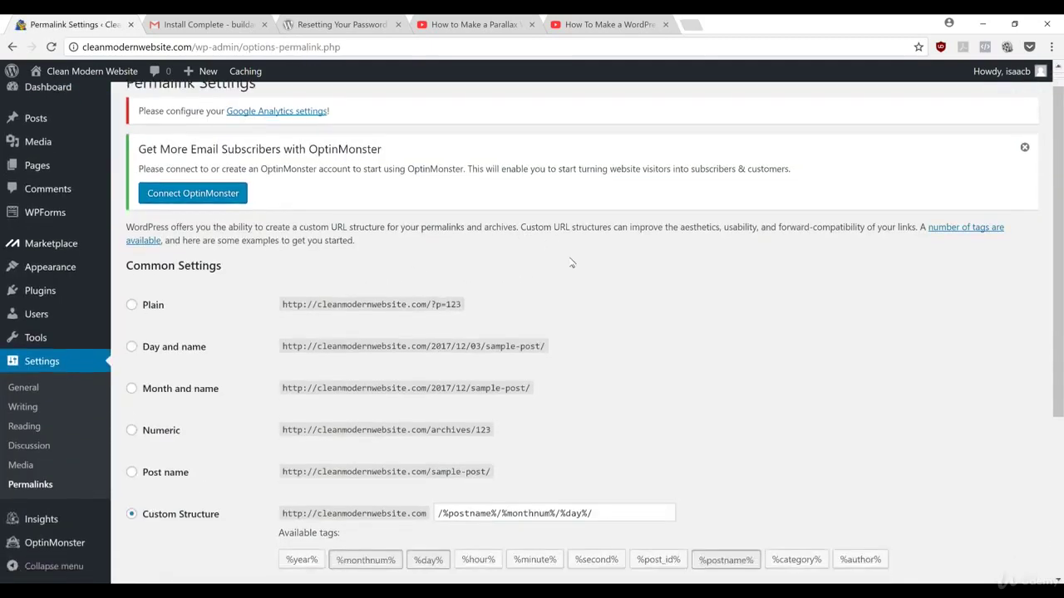
scroll(619, 260, down, 2)
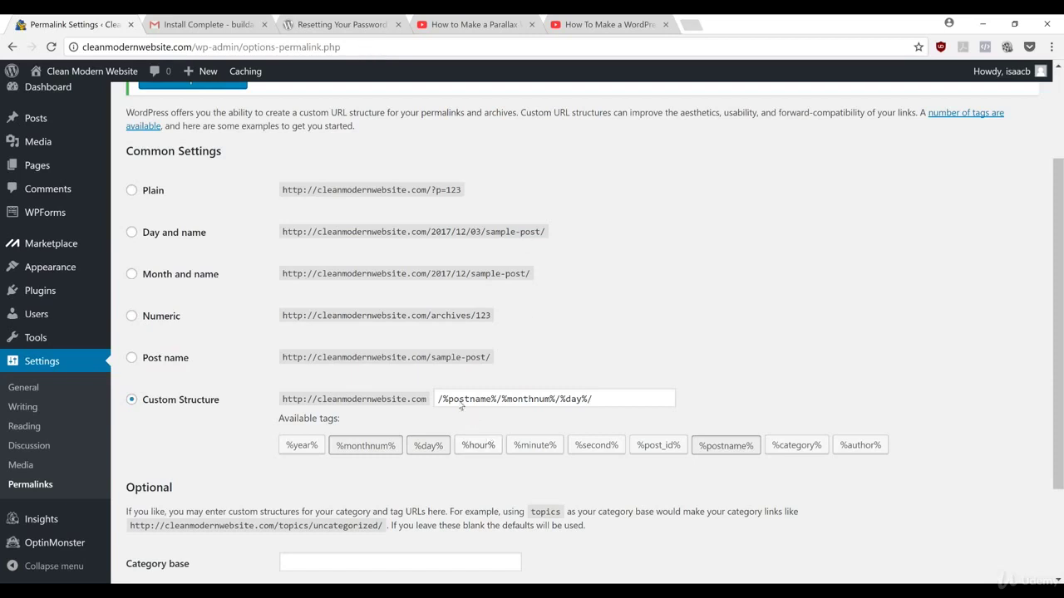
drag(442, 400, 588, 400)
click(637, 399)
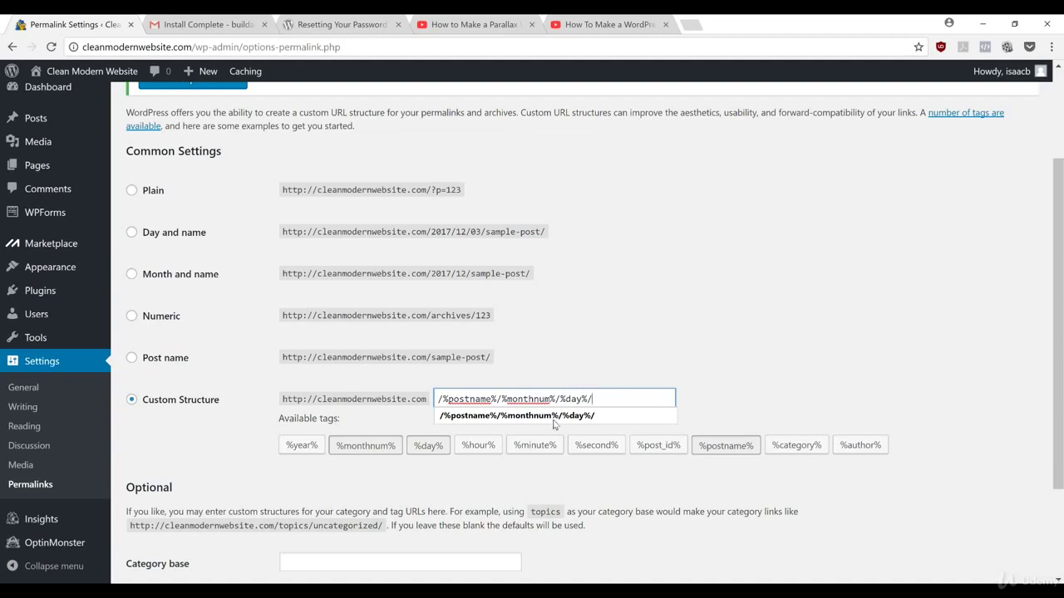
click(132, 359)
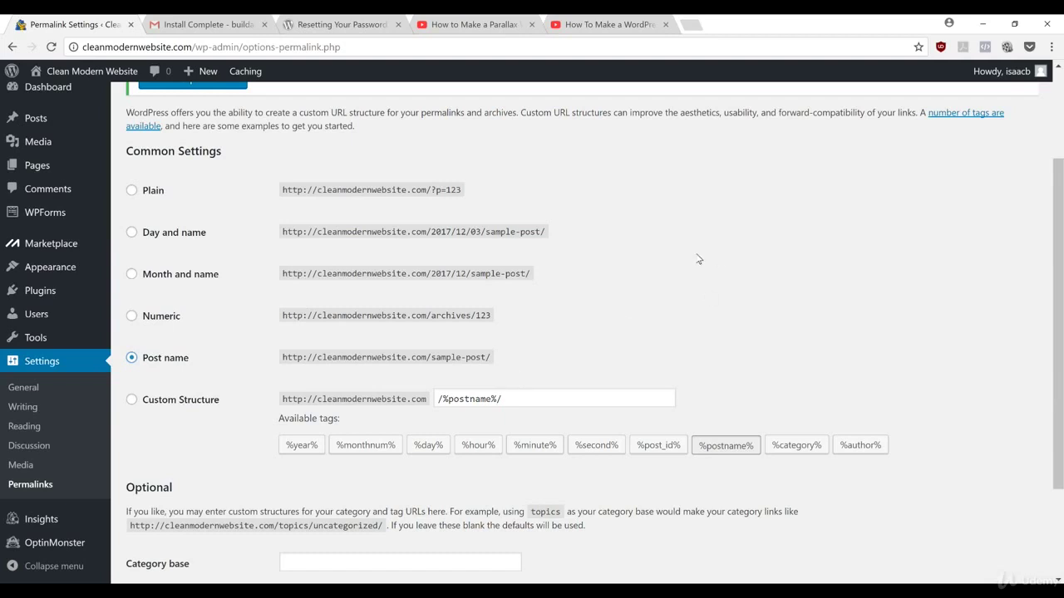
scroll(682, 334, down, 3)
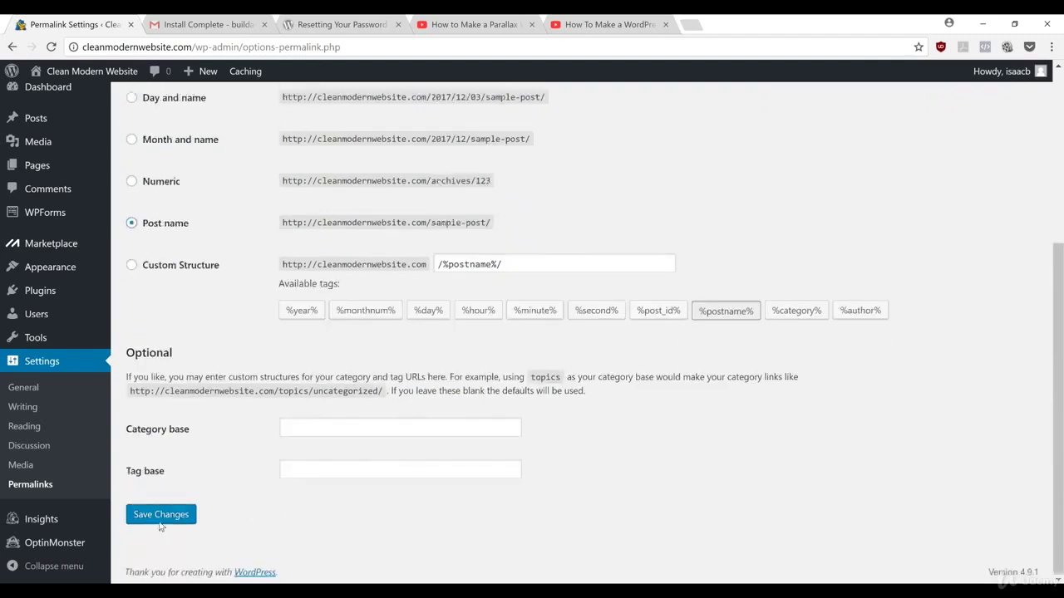
click(152, 515)
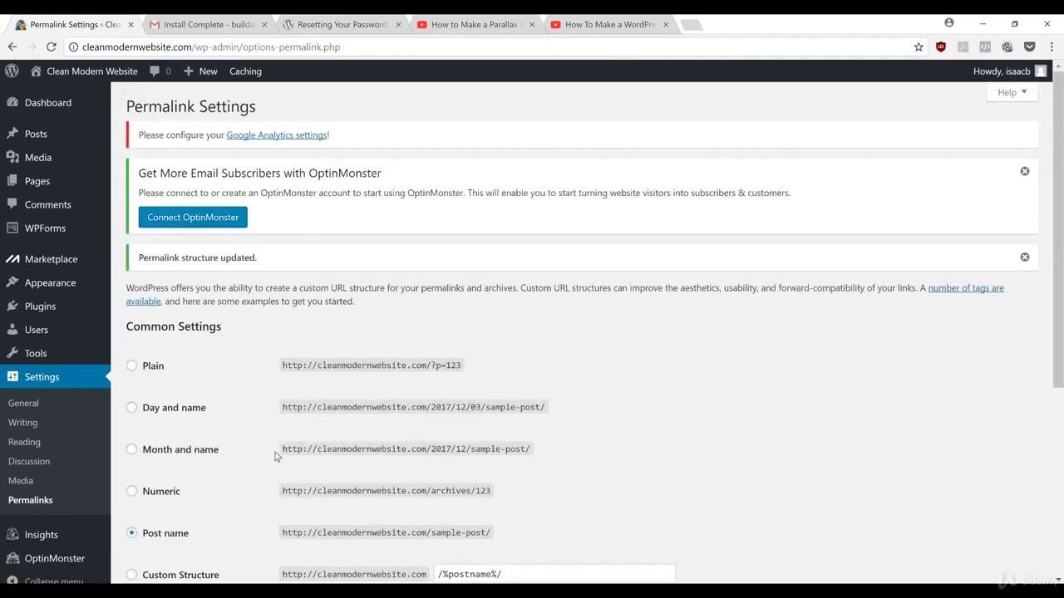
- On the Plugins page, check all seven installed plugins, from Akismet Anti-Spam to WPForms Lite
click(69, 310)
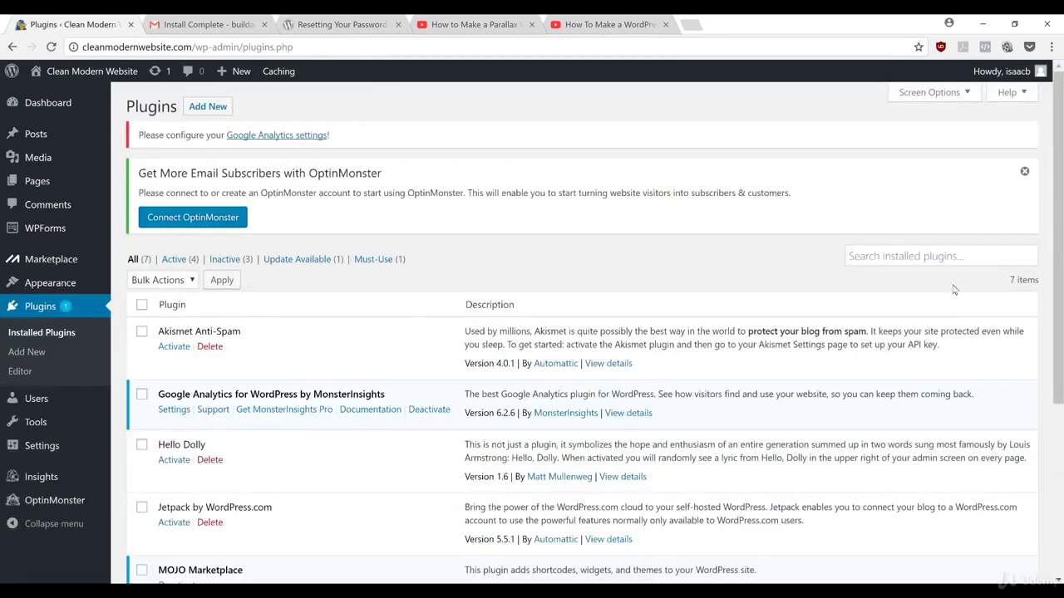
drag(1060, 237, 1059, 403)
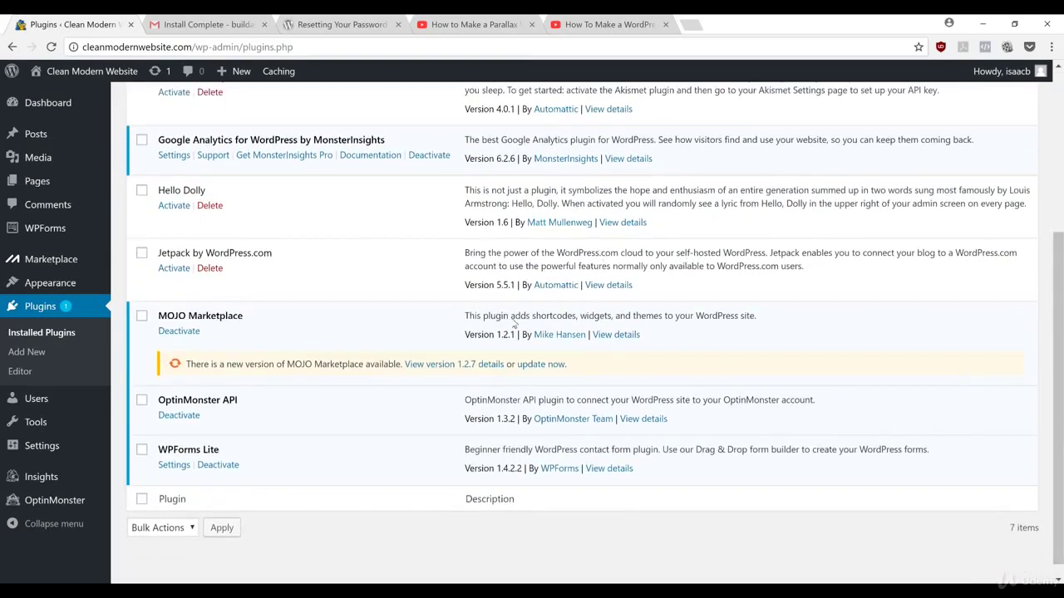
scroll(521, 282, up, 3)
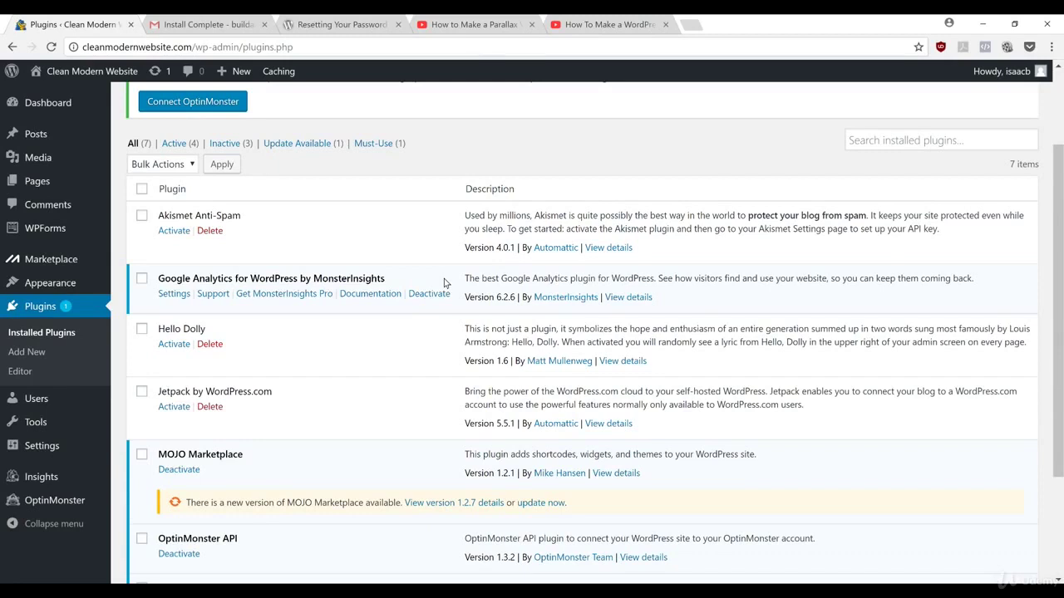
click(142, 218)
click(141, 281)
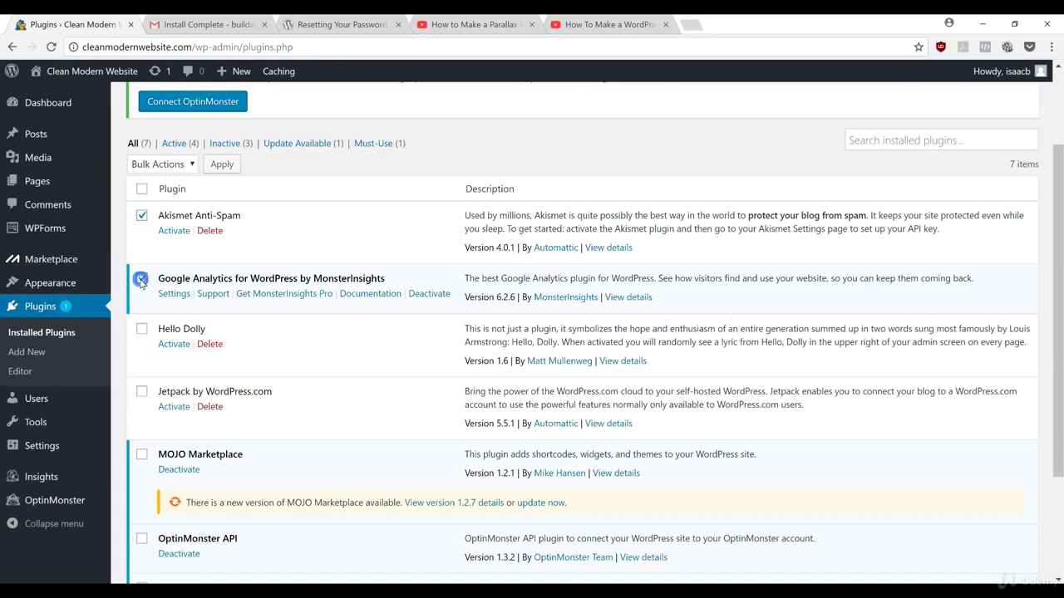
click(142, 332)
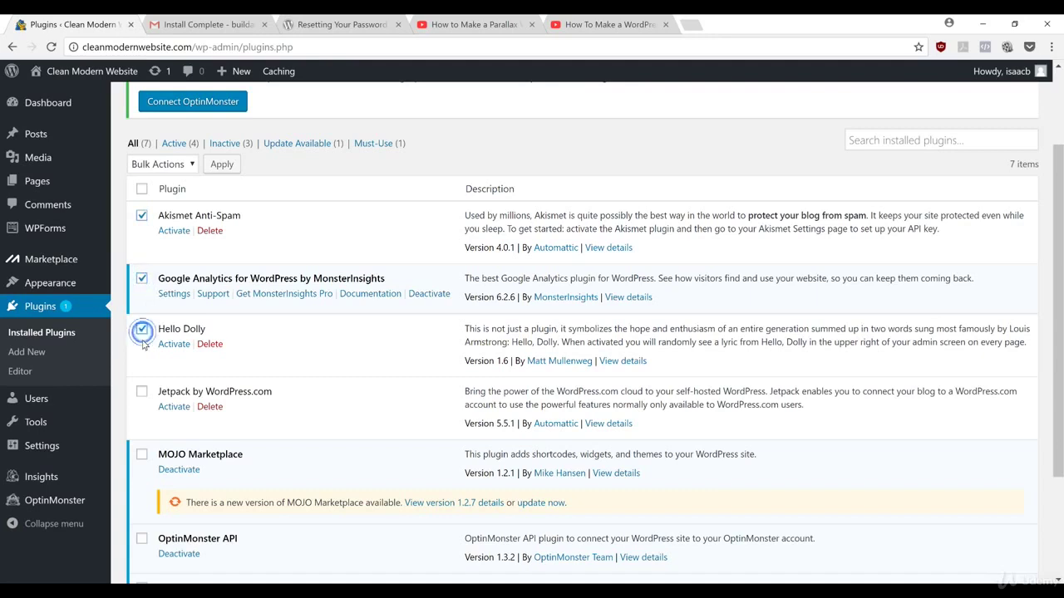
click(142, 393)
scroll(143, 396, down, 1)
click(142, 386)
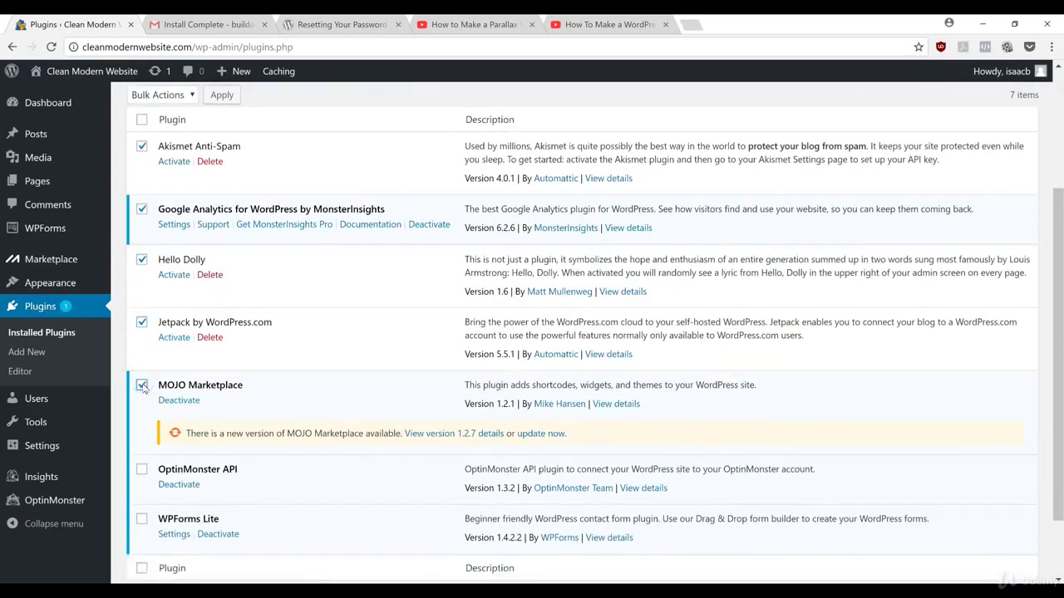
click(142, 470)
scroll(141, 476, down, 1)
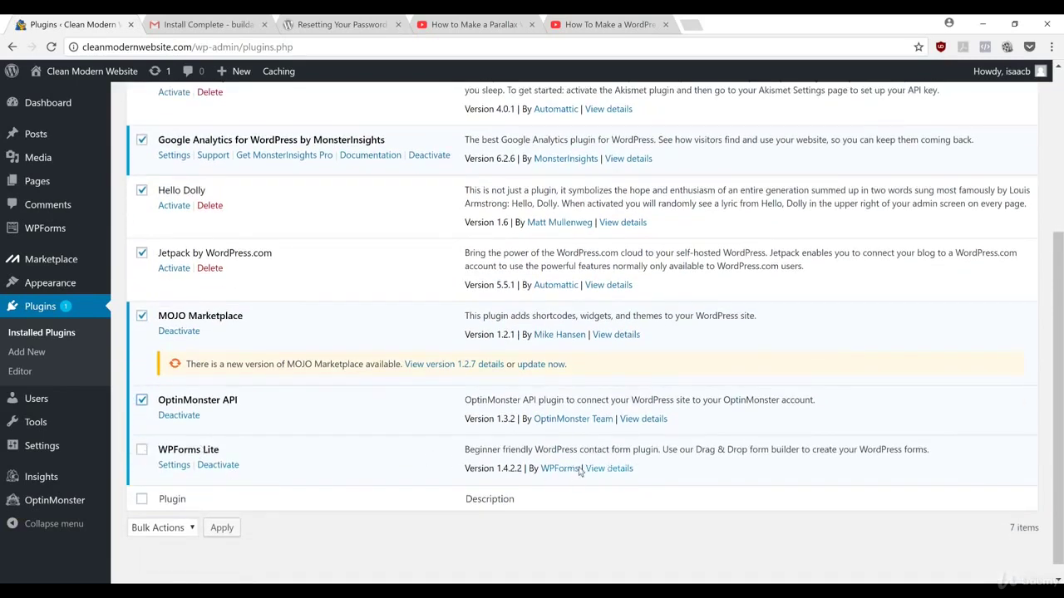
click(141, 454)
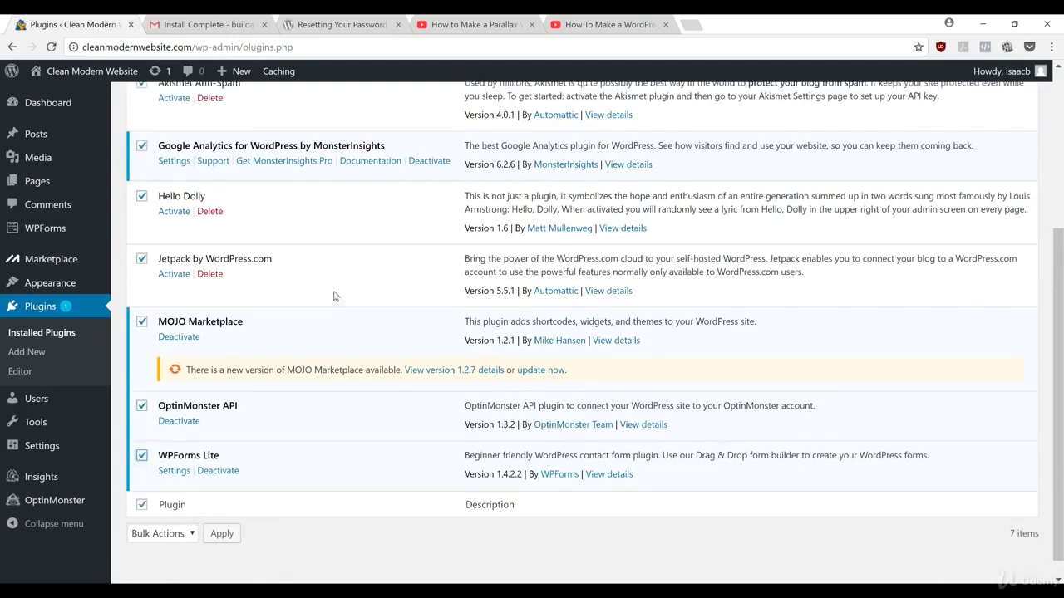
scroll(336, 297, up, 2)
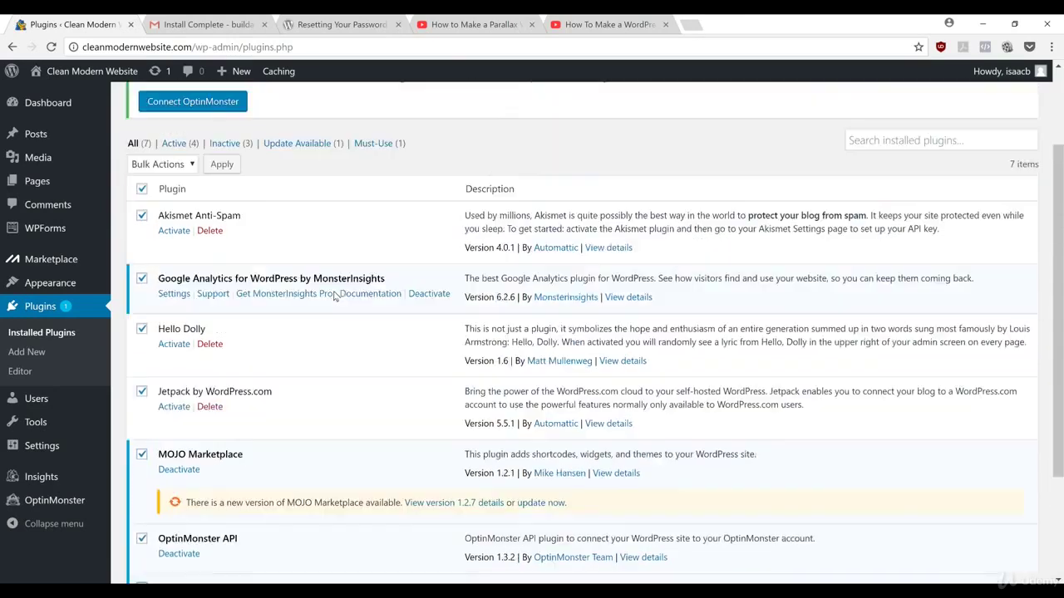
- Apply the Delete bulk action to the checked plugins and confirm it
click(187, 166)
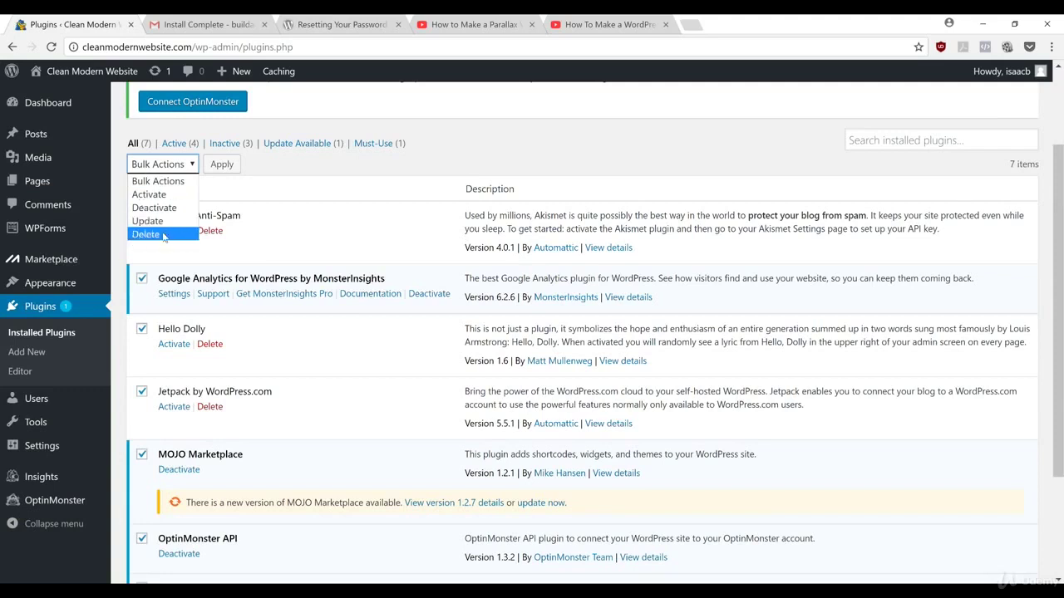
click(164, 235)
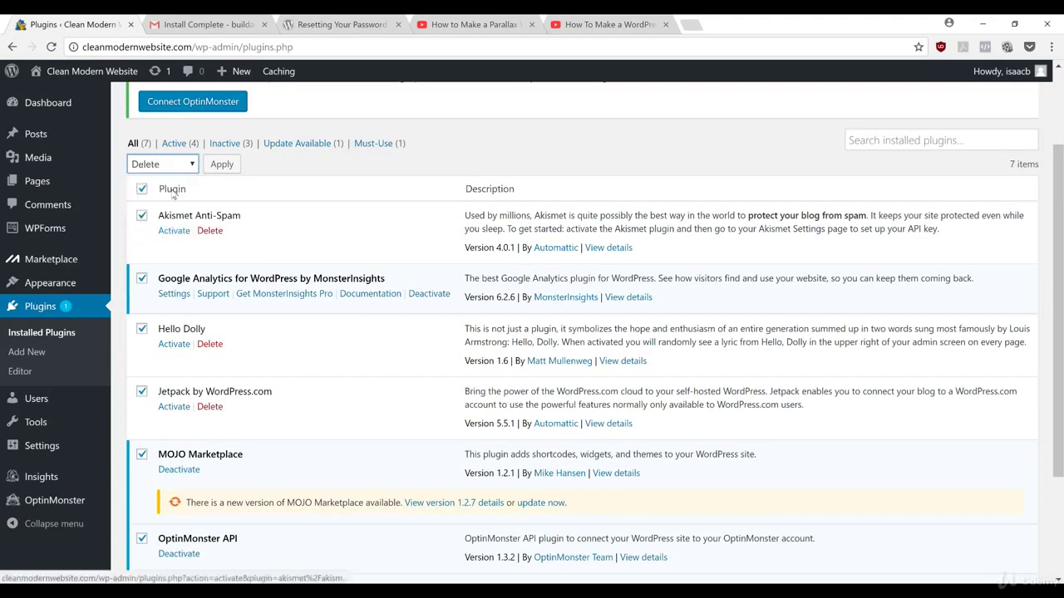
click(222, 165)
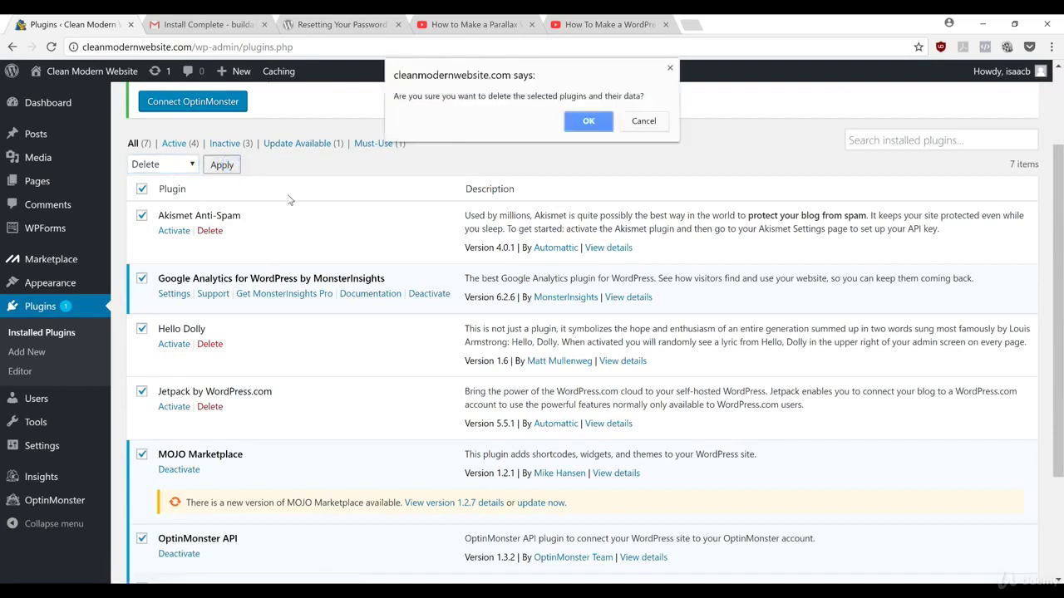
click(597, 126)
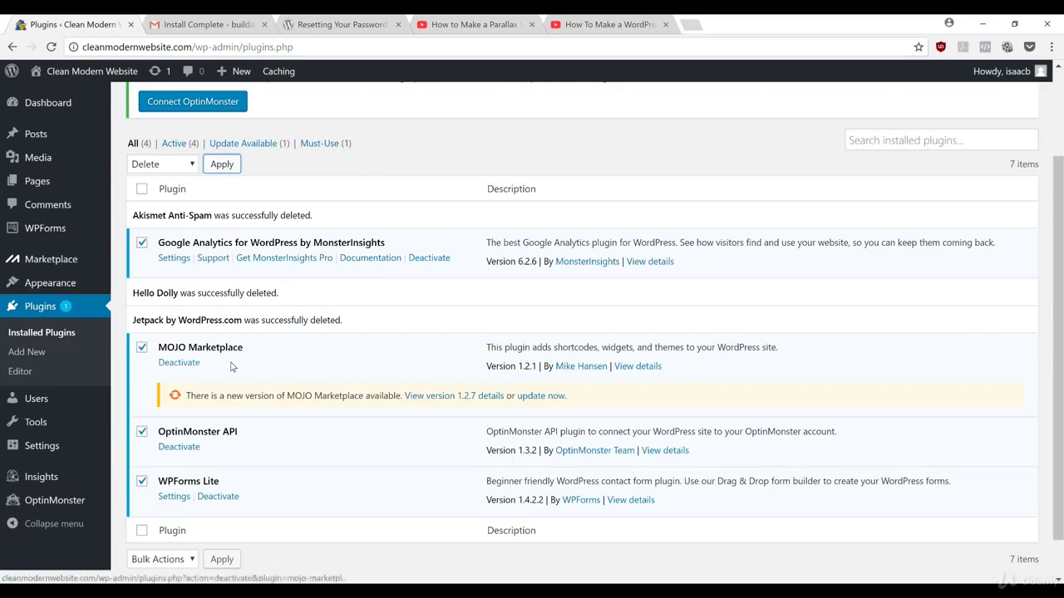
- Deactivate and delete the MOJO Marketplace plugin
click(183, 363)
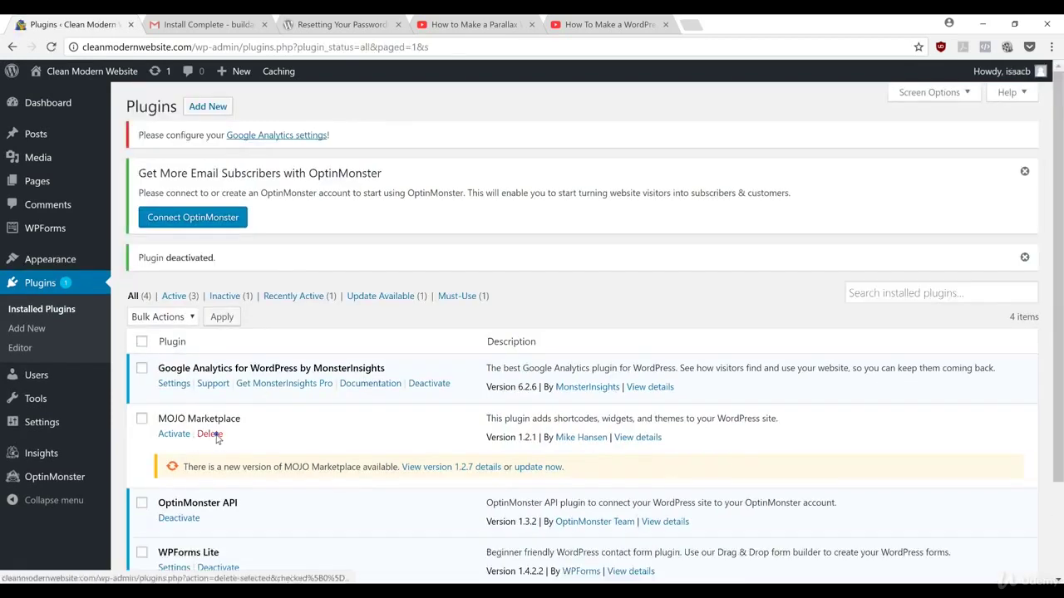
click(210, 434)
click(589, 123)
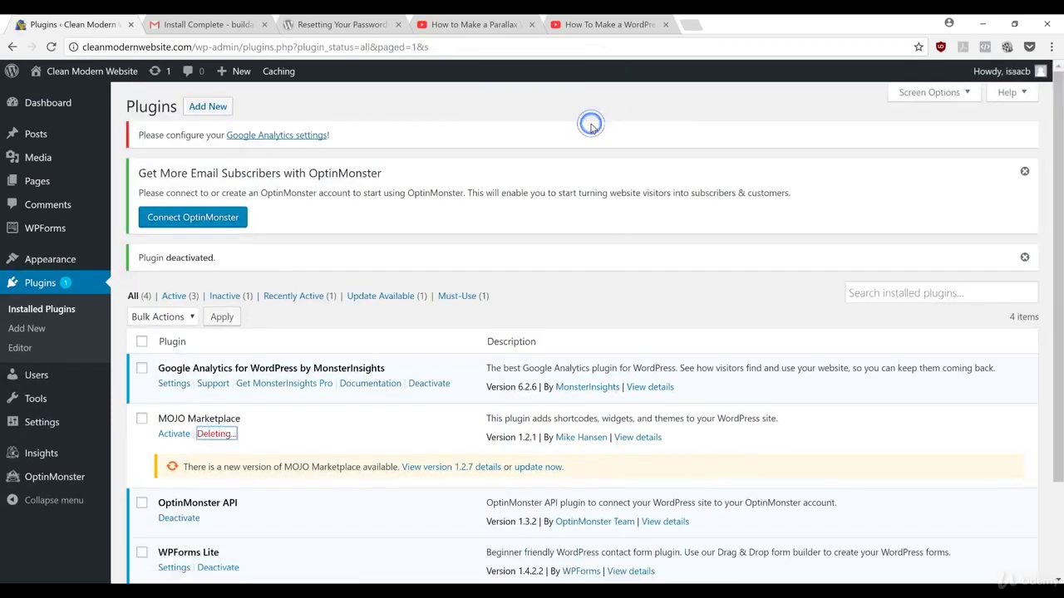
- Retry bulk-deleting the remaining plugins, then deactivate Google Analytics by MonsterInsights
click(142, 342)
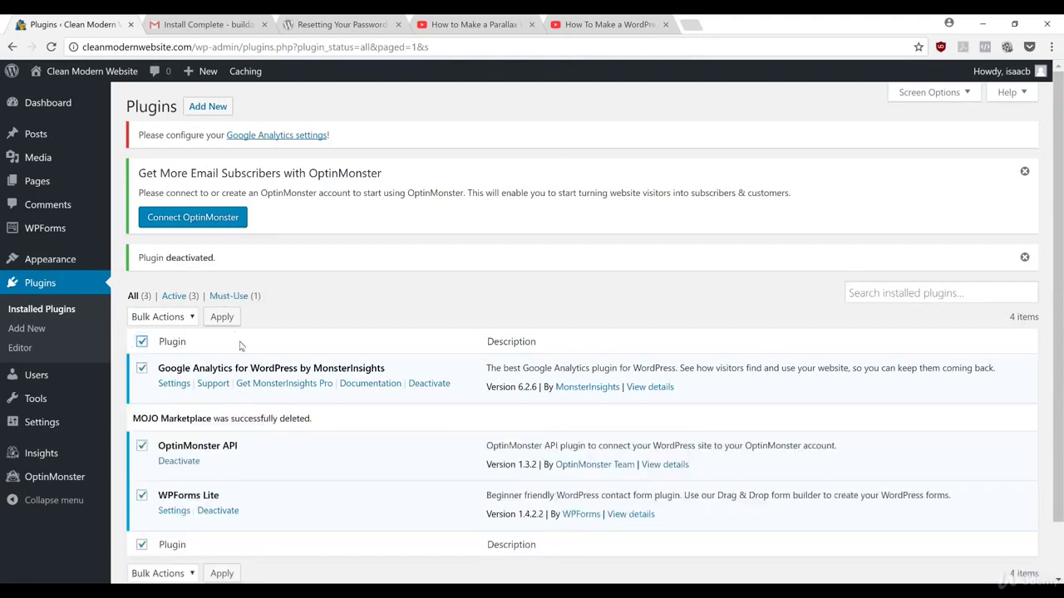
click(185, 317)
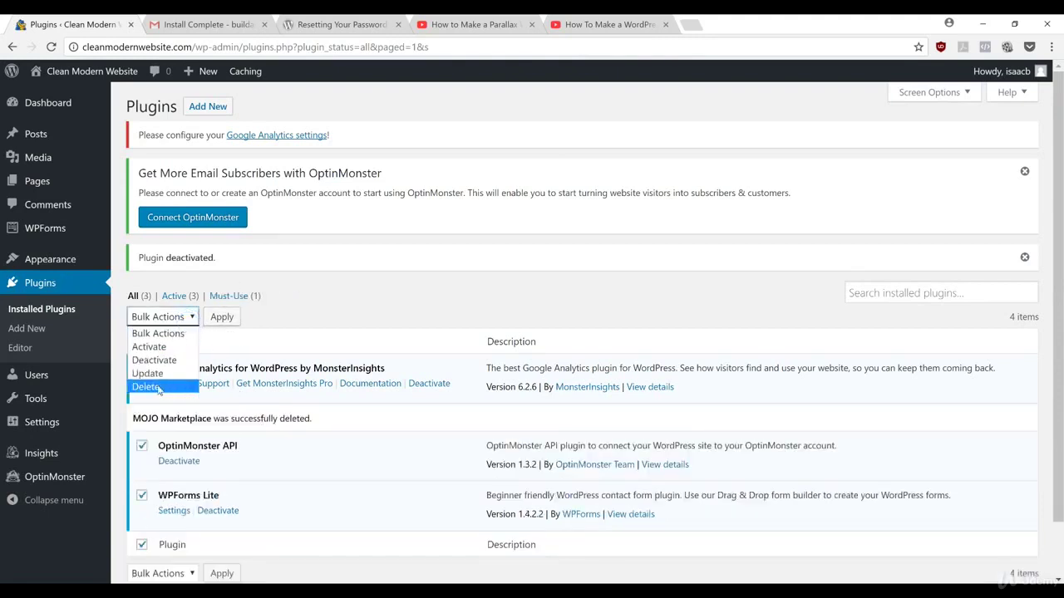
click(158, 387)
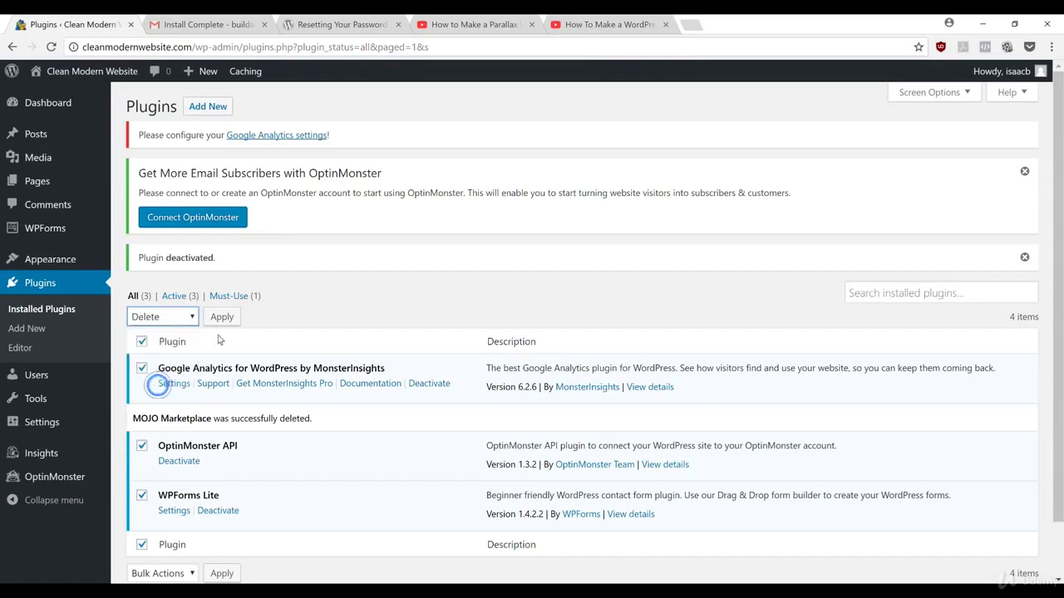
click(231, 319)
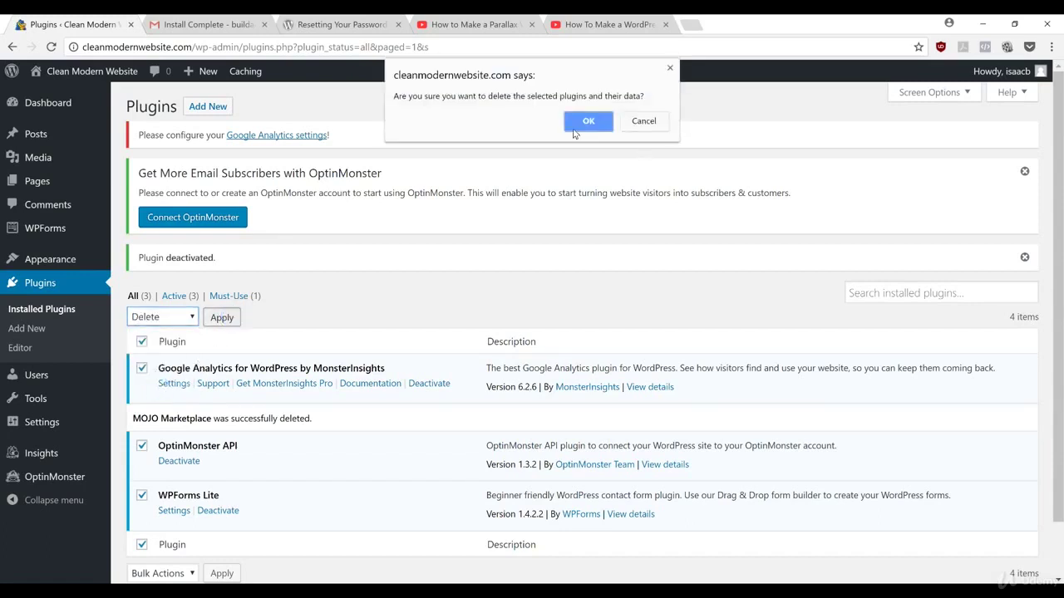
click(586, 121)
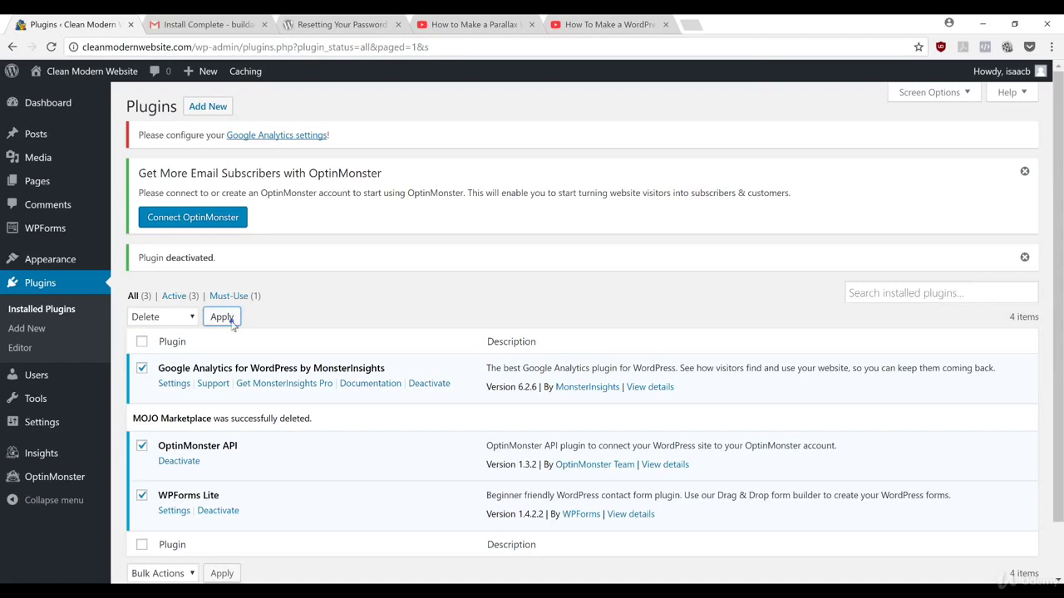
click(232, 320)
click(595, 125)
click(430, 385)
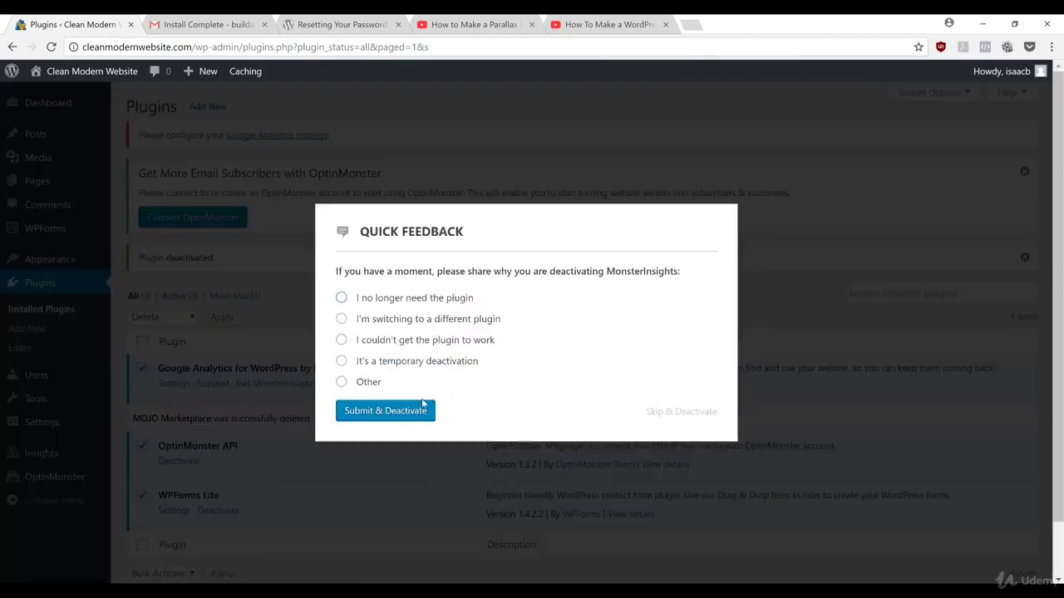
- Submit deactivation feedback for MonsterInsights, then delete the Google Analytics plugin
click(342, 382)
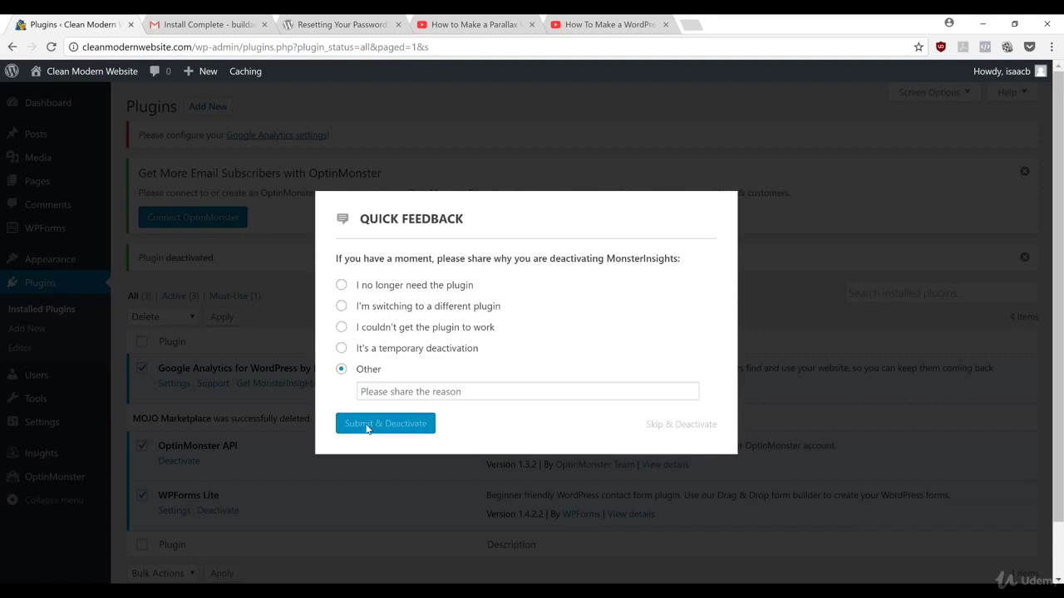
click(367, 425)
click(211, 346)
click(574, 126)
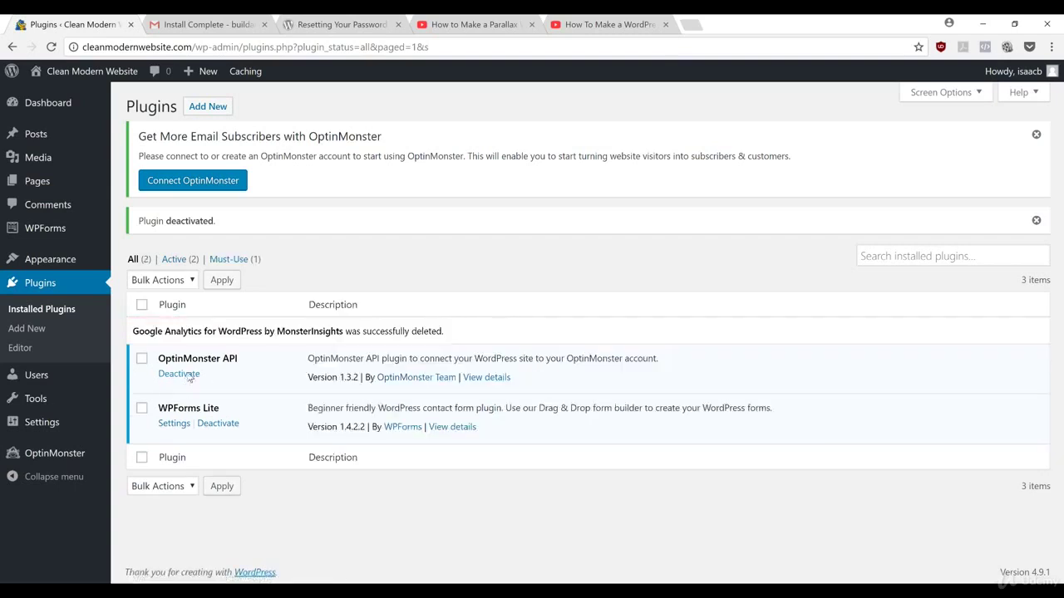
- Deactivate and delete the OptinMonster API plugin
click(192, 374)
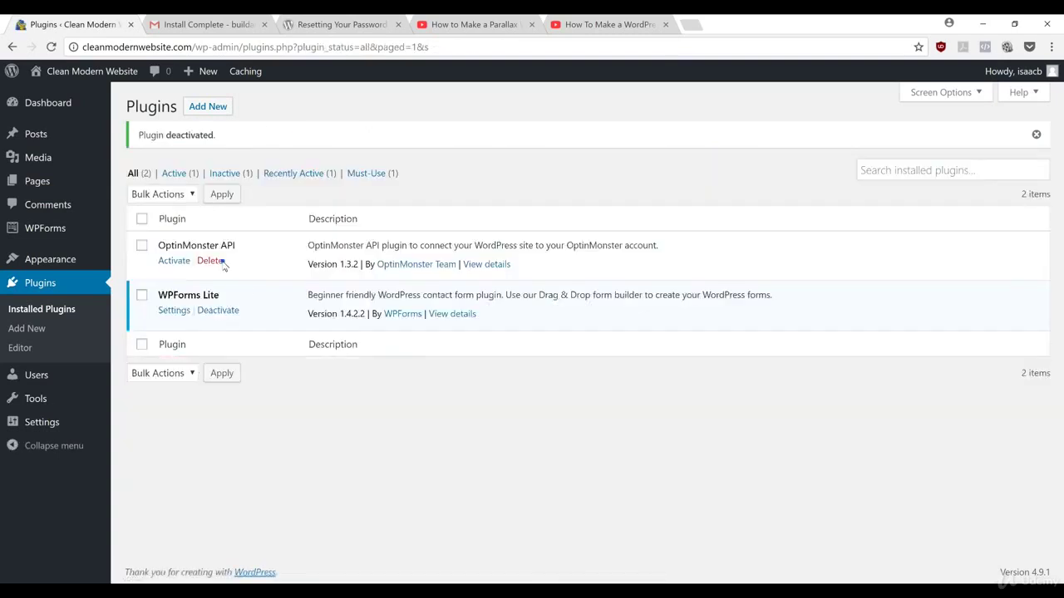
click(211, 260)
click(592, 118)
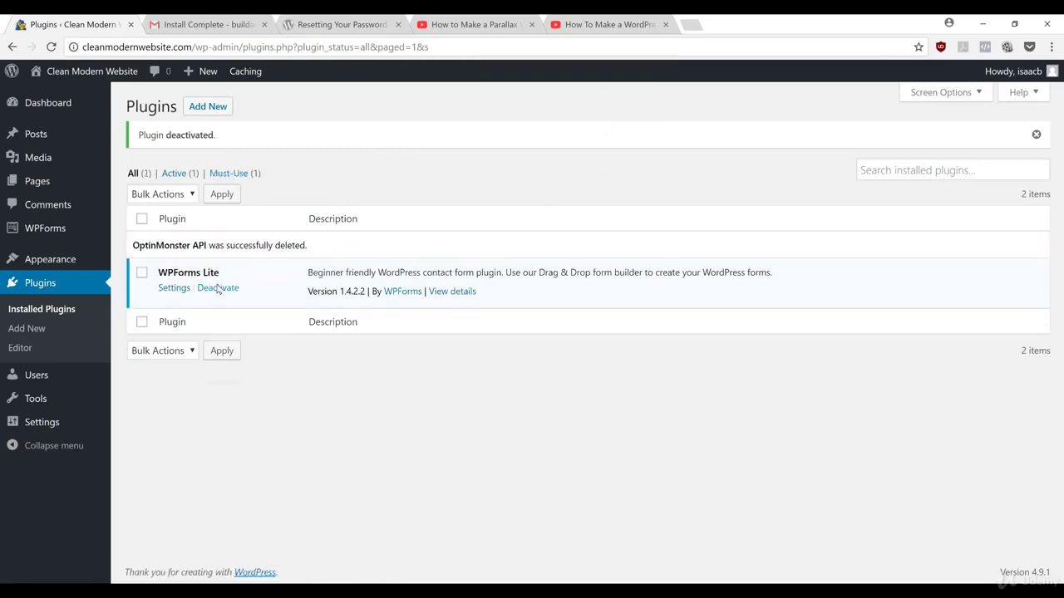
- Deactivate WPForms Lite with a feedback reason, then delete it
click(218, 287)
click(380, 410)
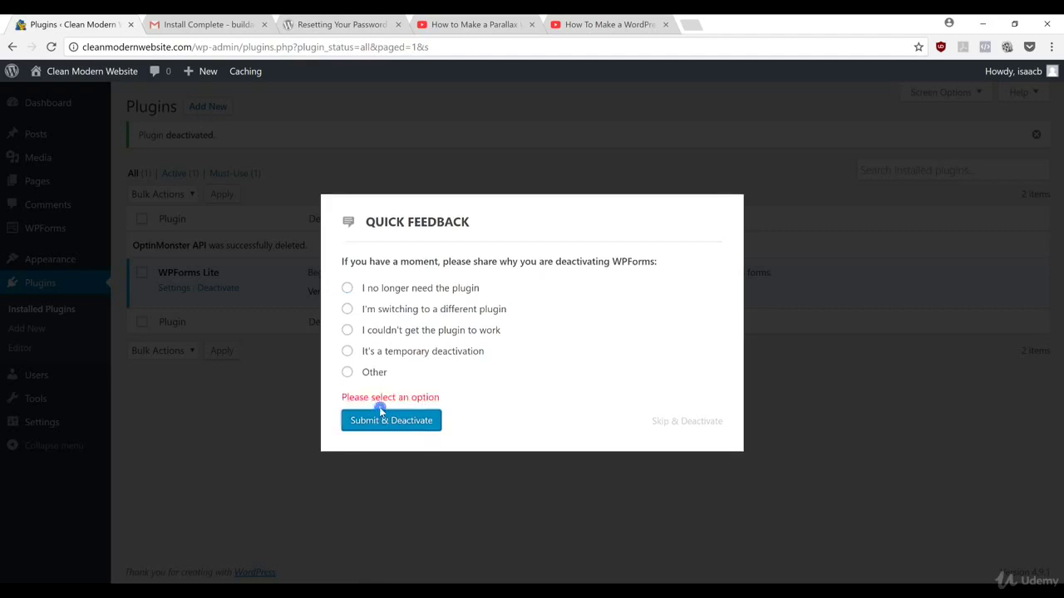
click(367, 372)
click(379, 424)
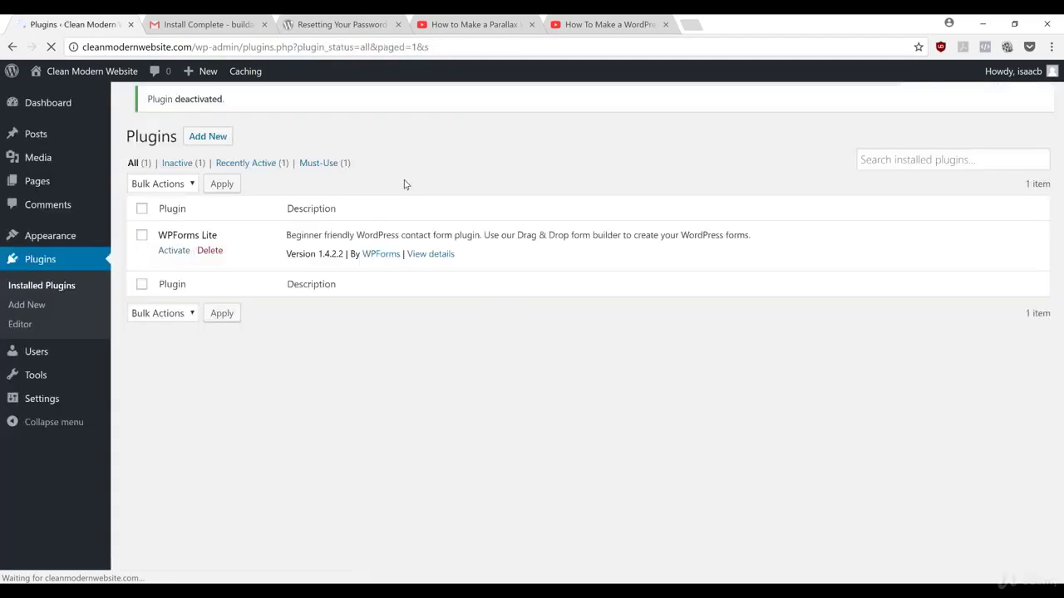
click(212, 261)
click(589, 120)
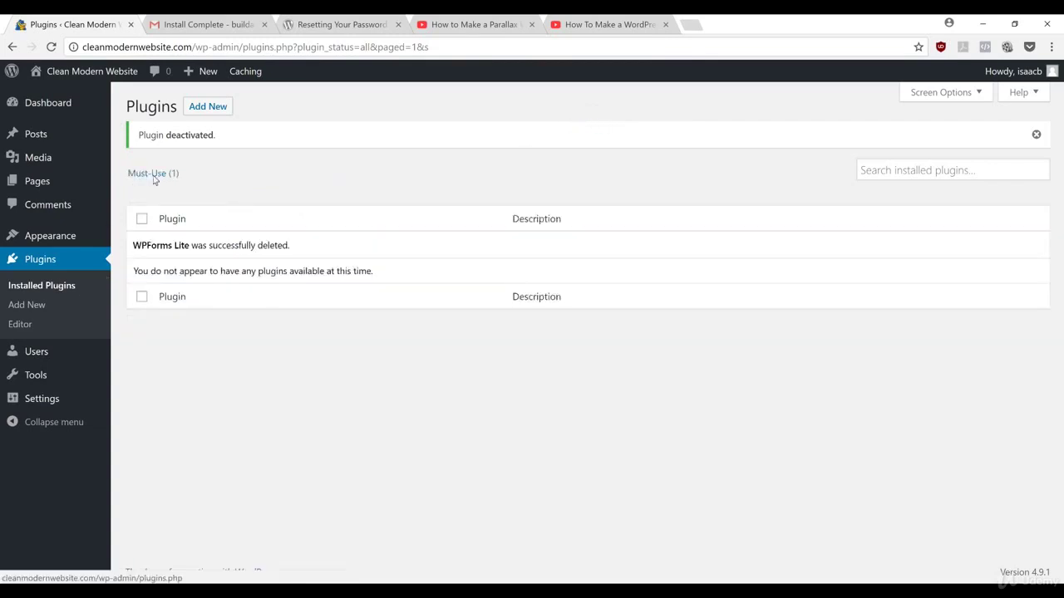
mouse_move(71, 108)
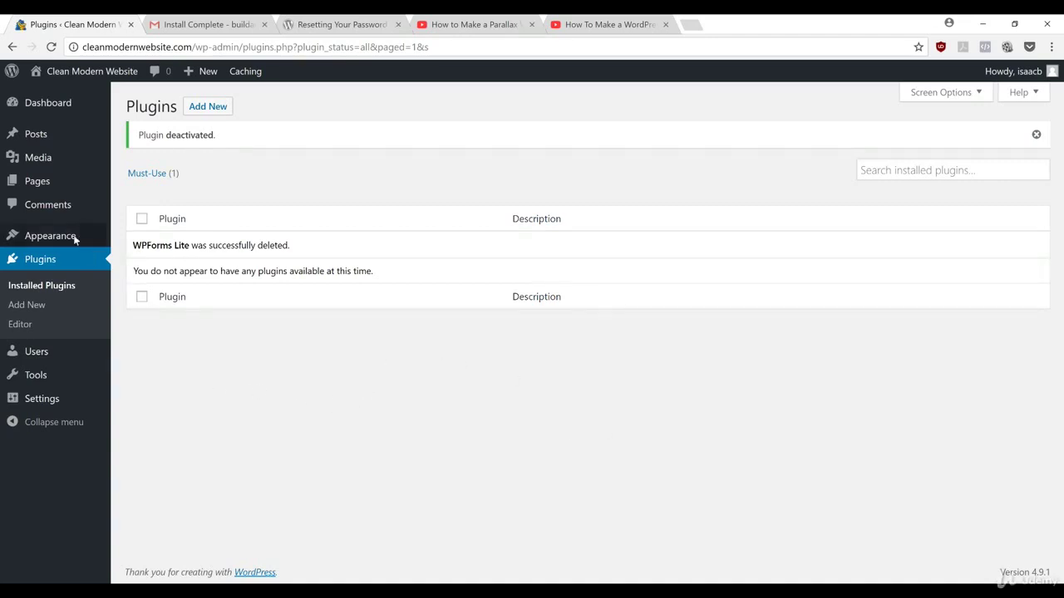
- Go to Appearance > Themes and choose Add New to browse the featured themes
mouse_move(71, 239)
click(146, 238)
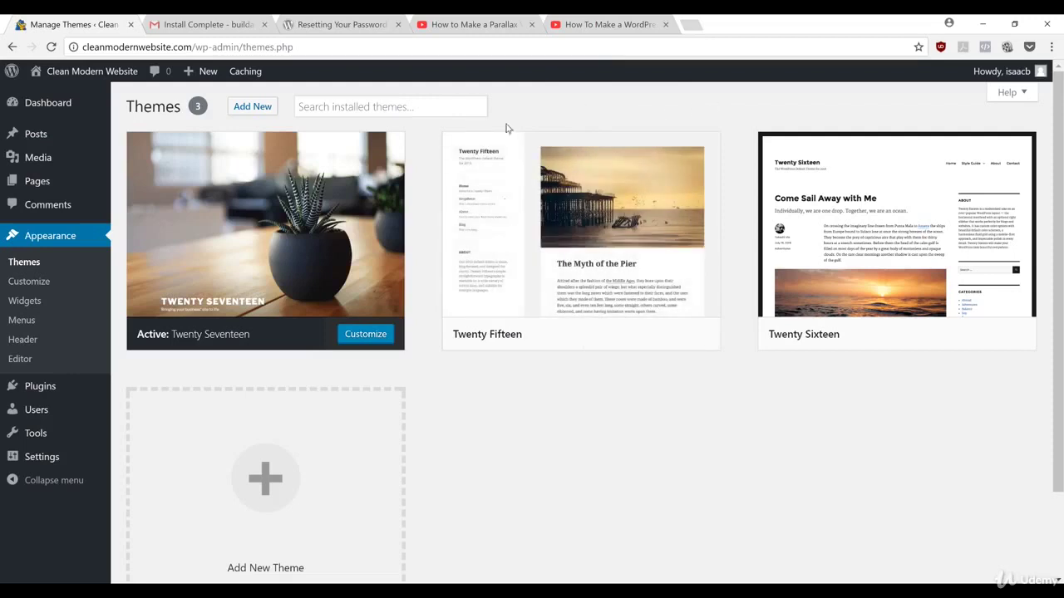
click(248, 113)
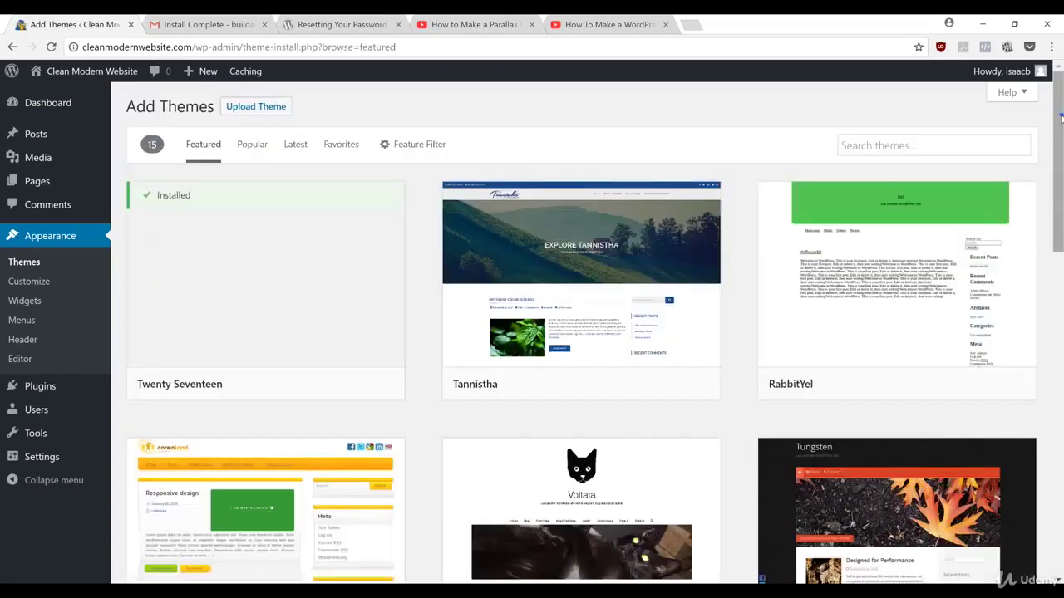
drag(1060, 119, 1048, 76)
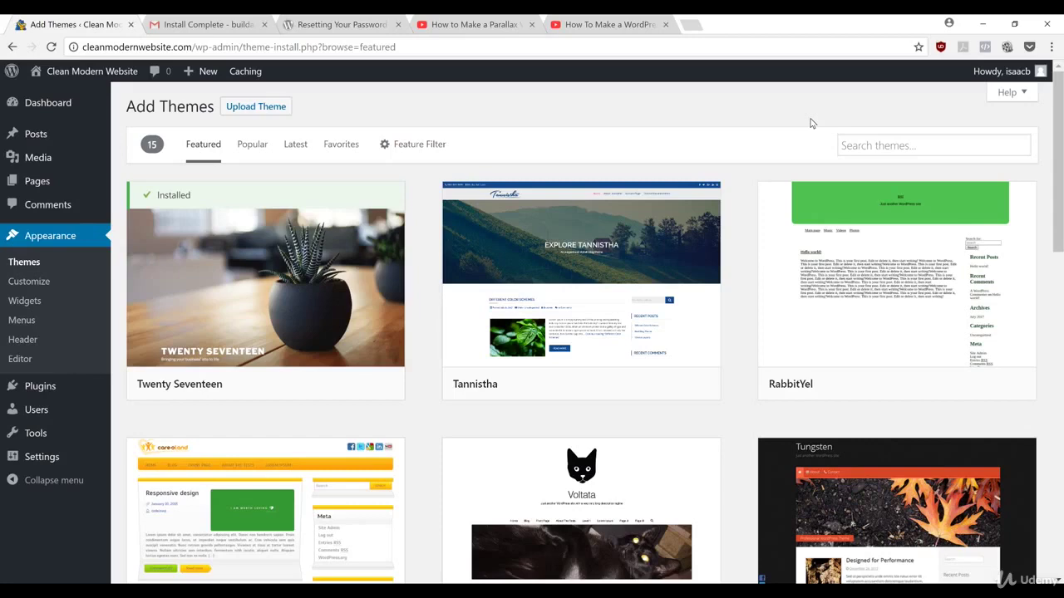
mouse_move(699, 281)
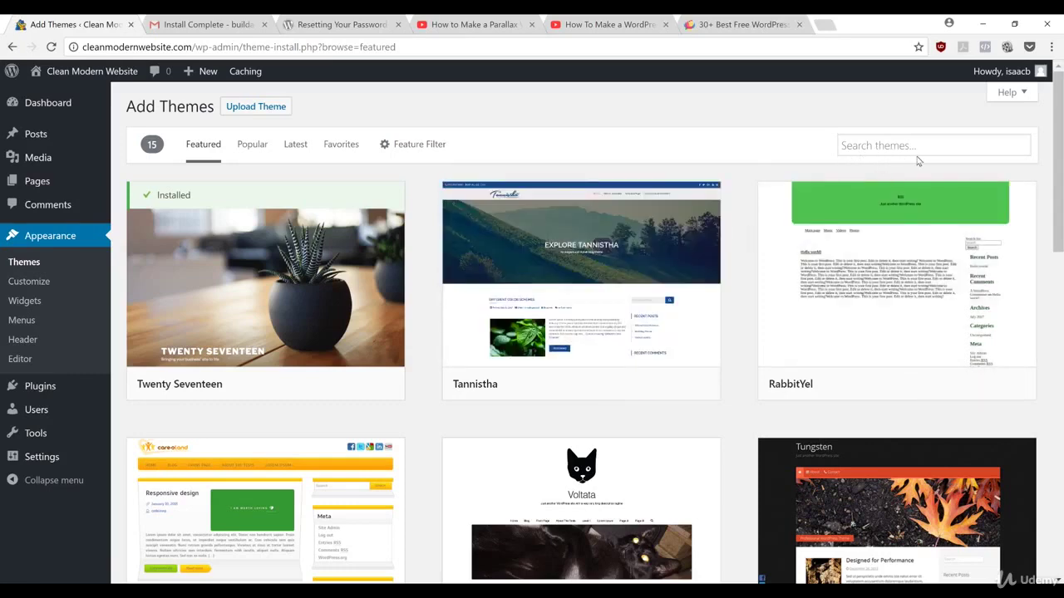
- Search themes for 'hestia', then install and activate the Hestia theme
click(903, 152)
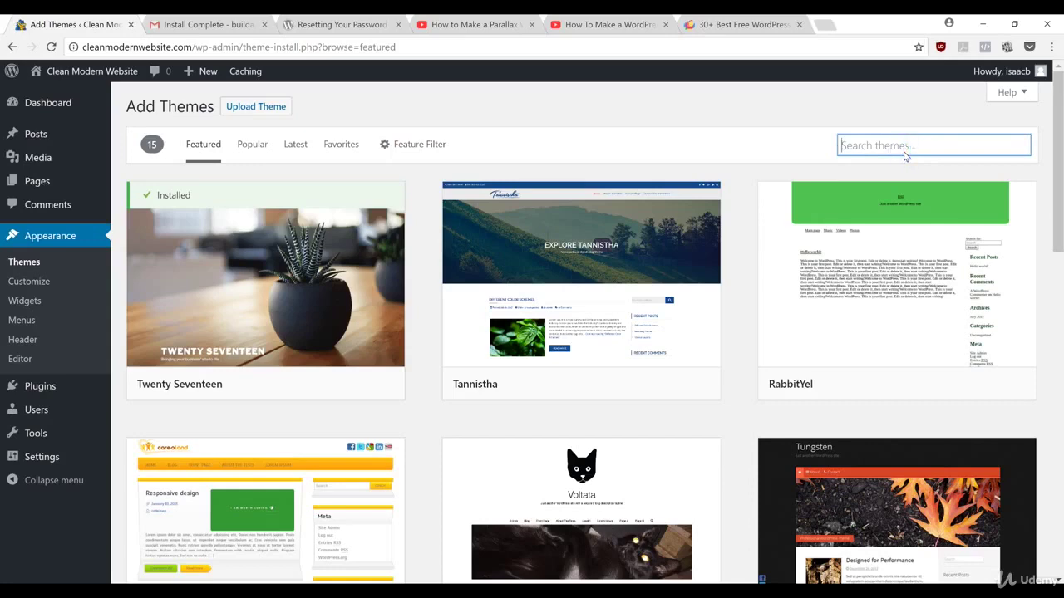
text(hestia)
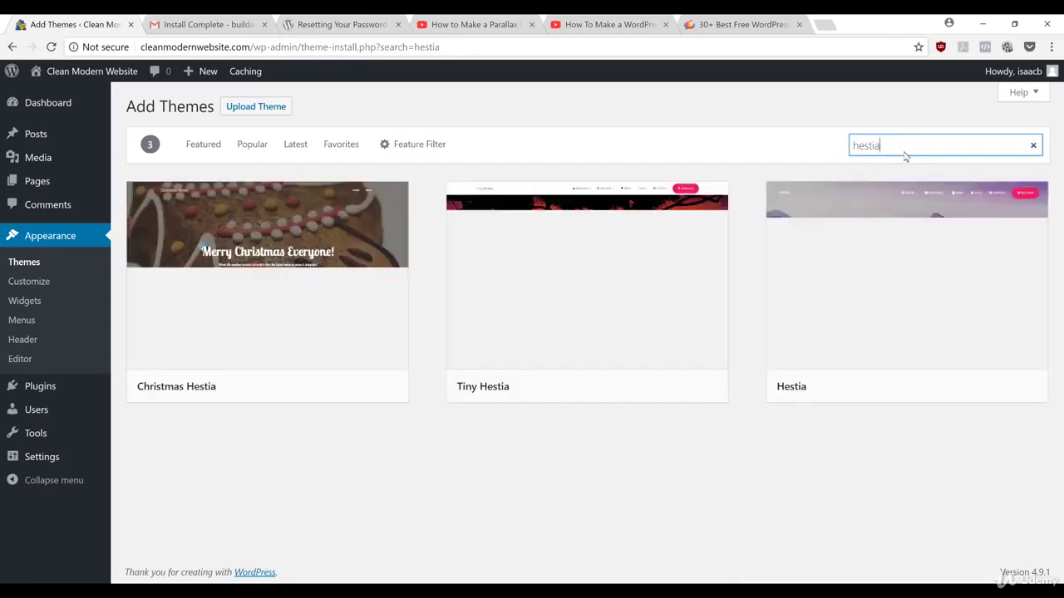
mouse_move(971, 389)
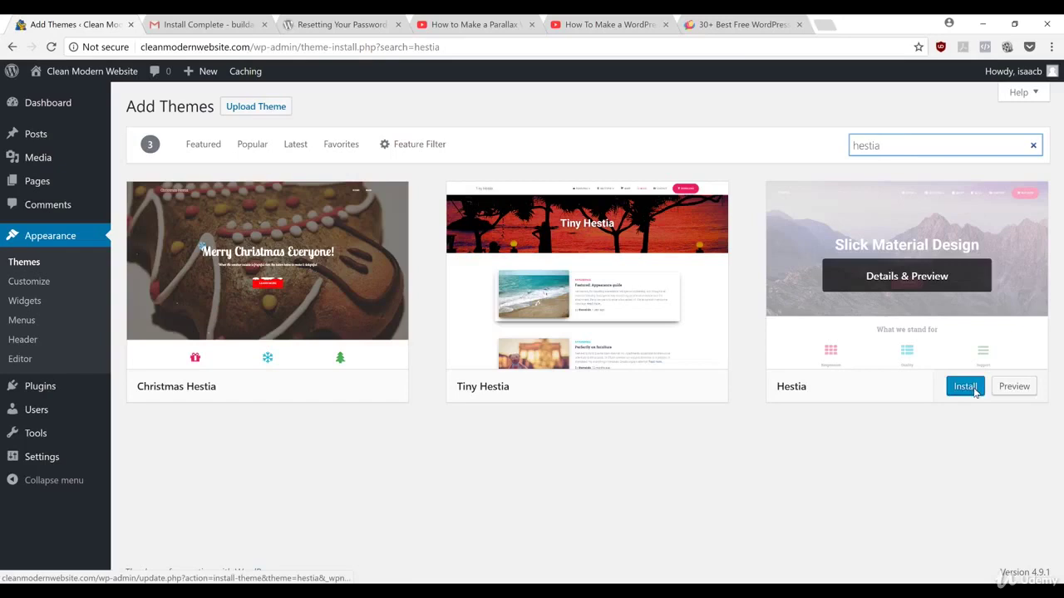
click(966, 387)
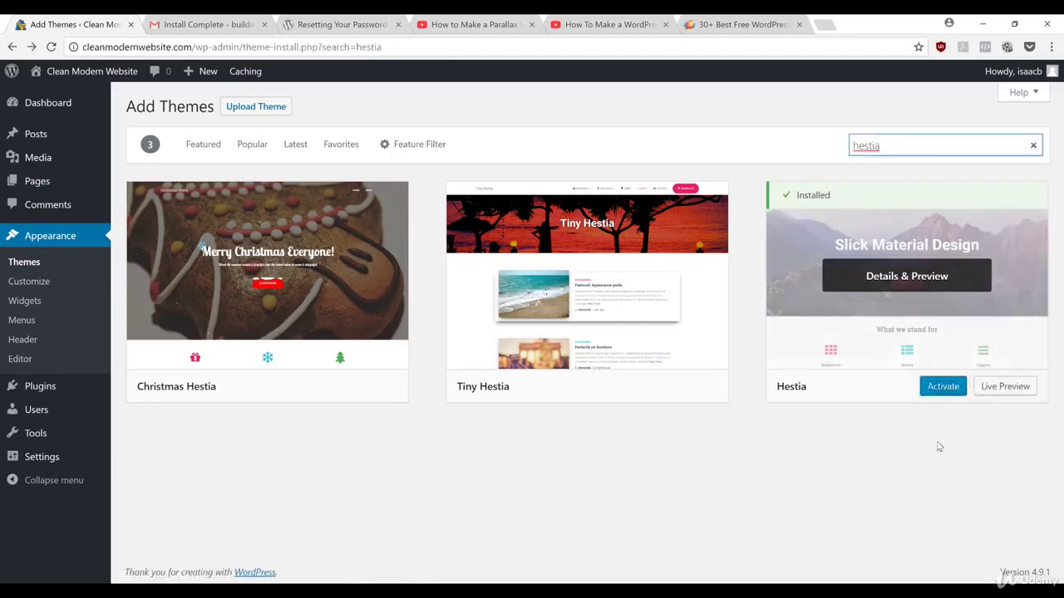
click(943, 387)
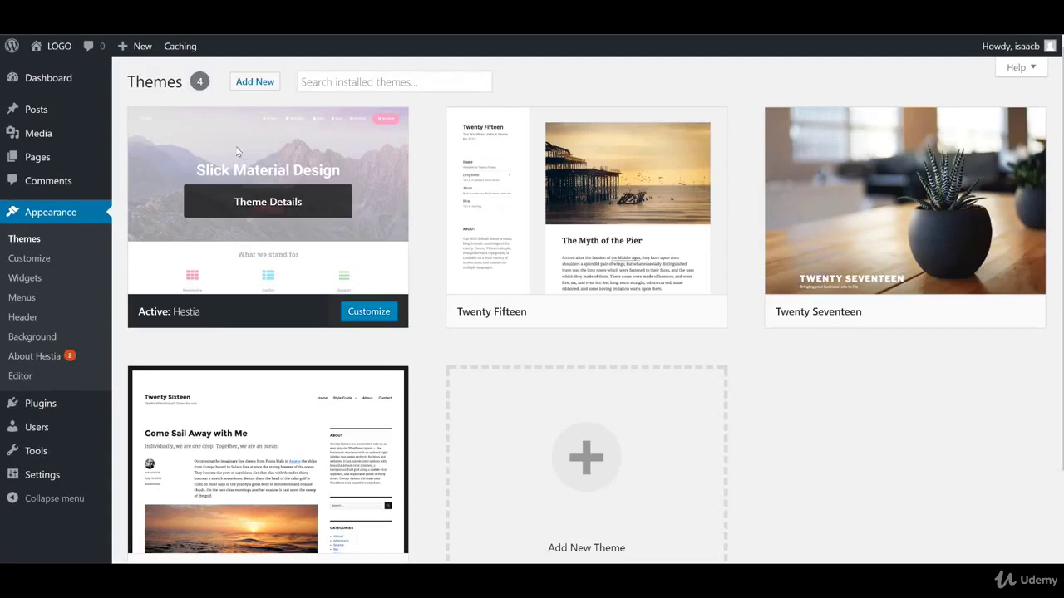
mouse_move(59, 46)
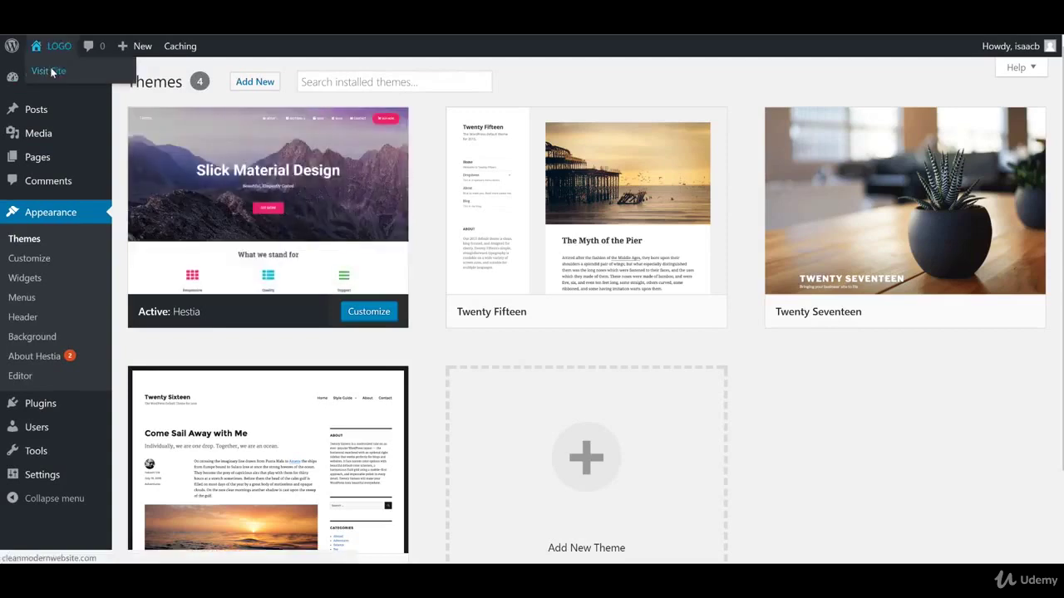
click(52, 72)
scroll(532, 332, down, 2)
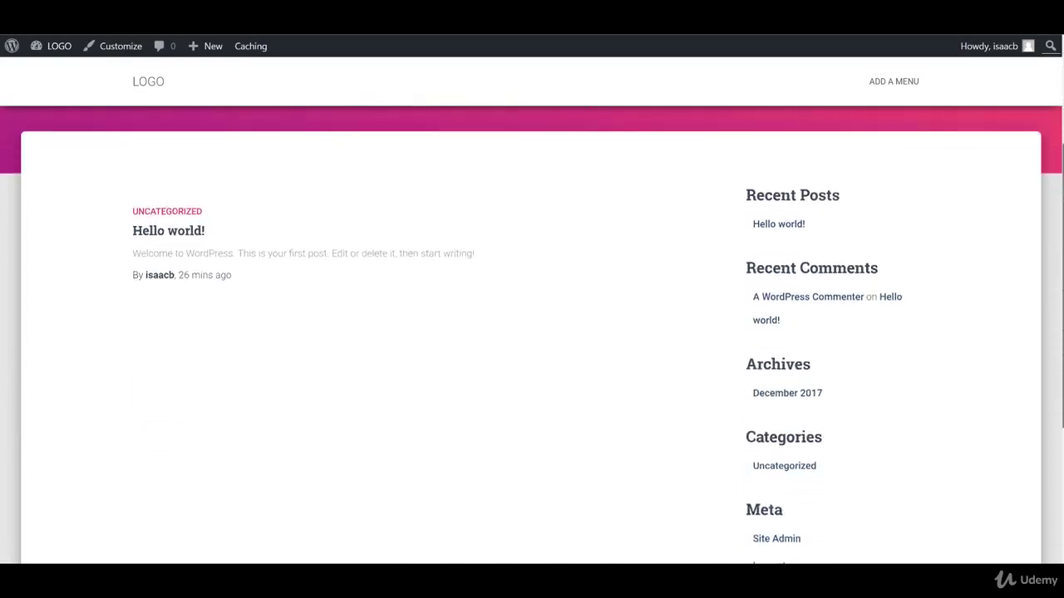
scroll(532, 333, down, 3)
scroll(532, 332, up, 2)
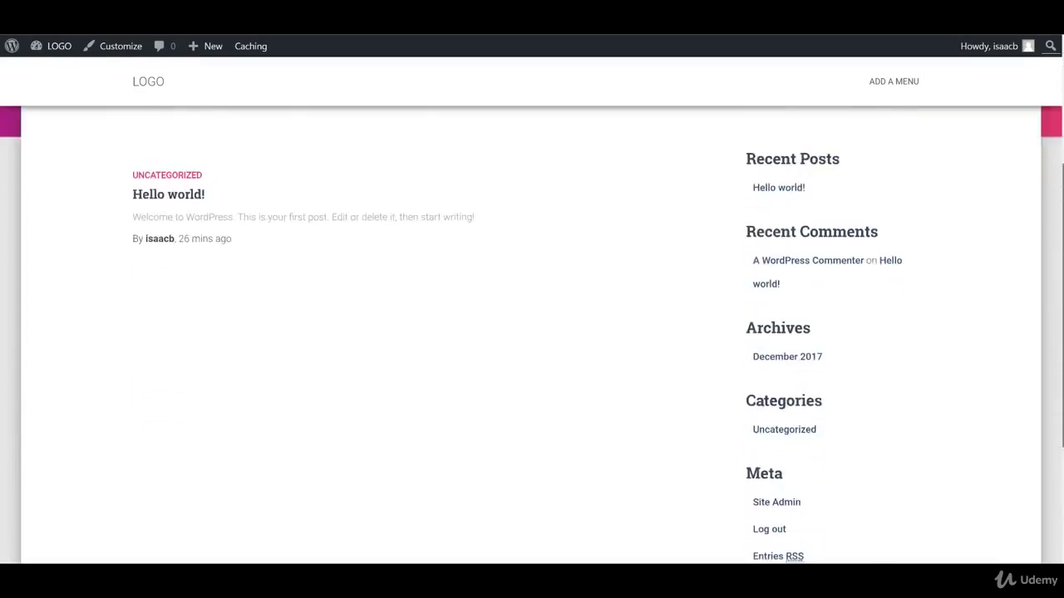
scroll(532, 333, up, 4)
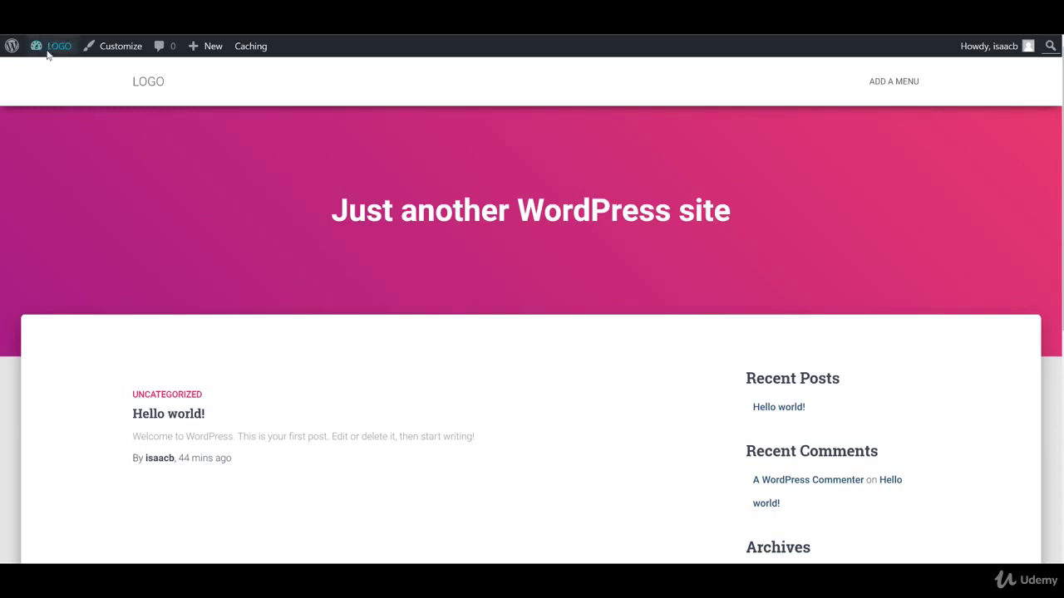
mouse_move(50, 47)
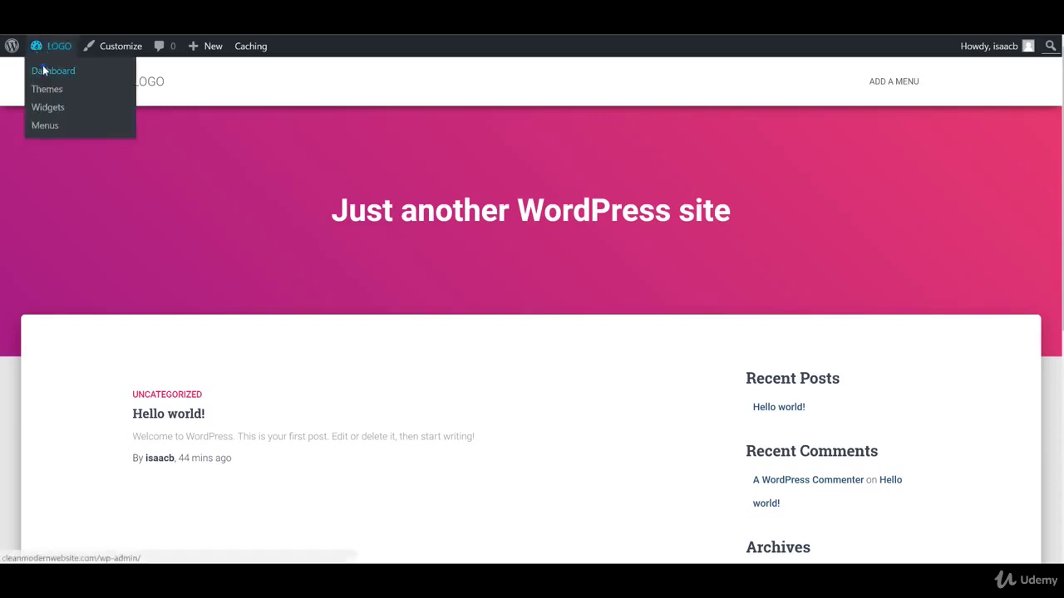
- Create a new page titled 'Home' and publish it
click(43, 70)
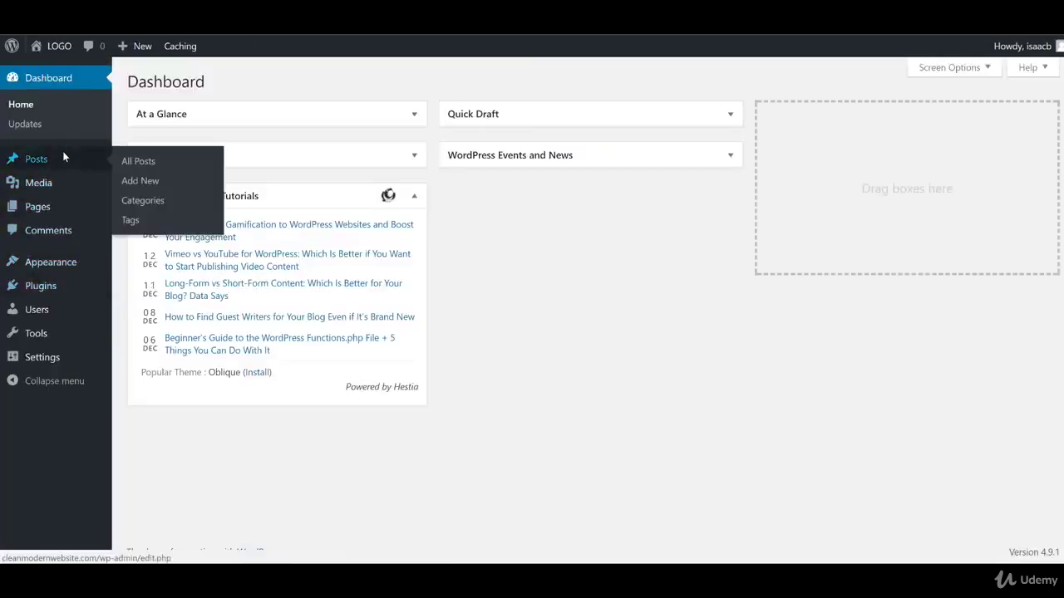
mouse_move(49, 211)
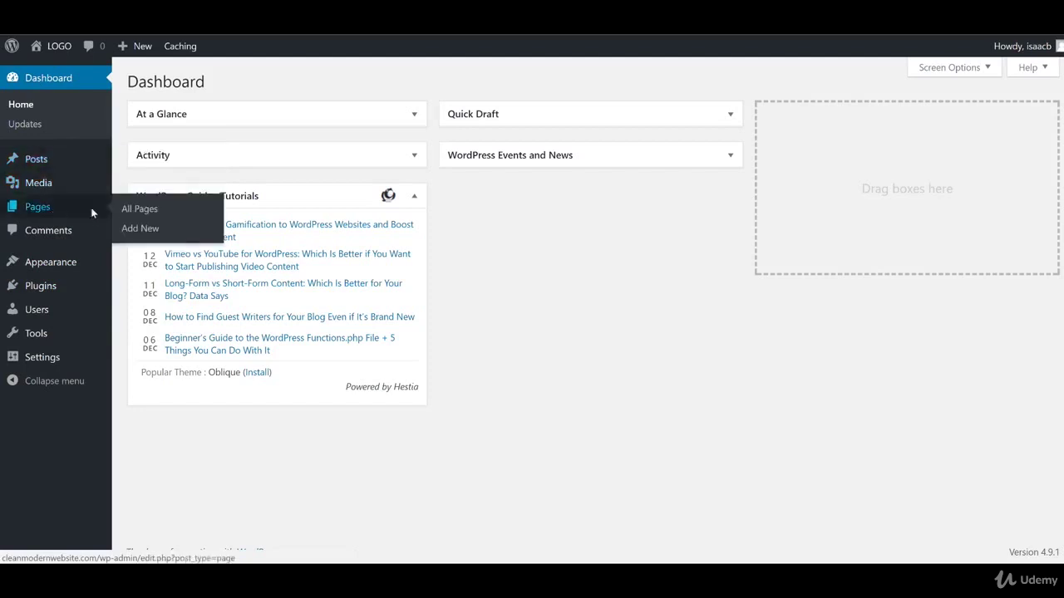
click(151, 228)
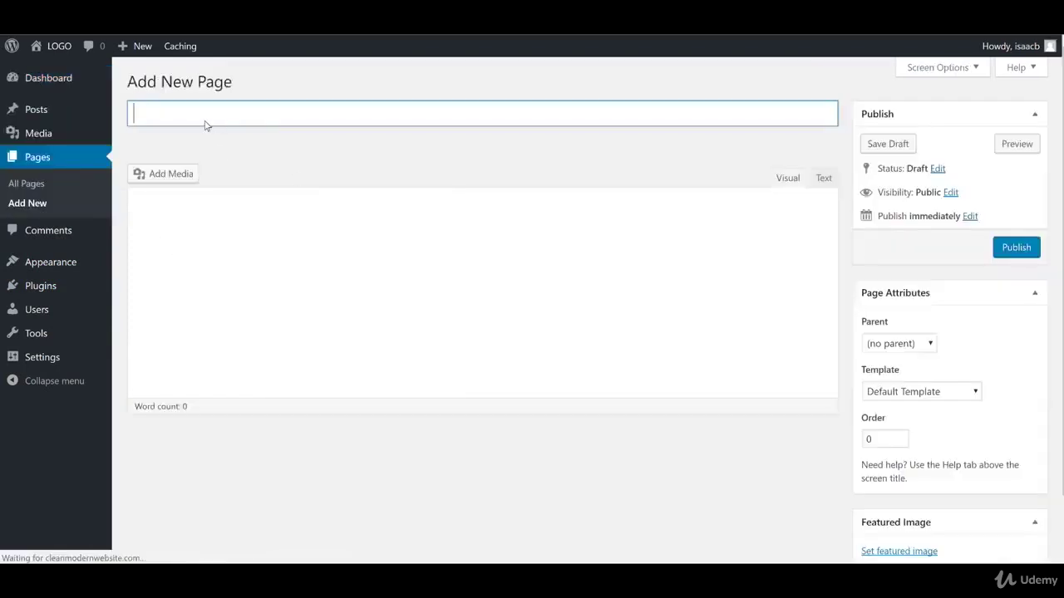
text(Home)
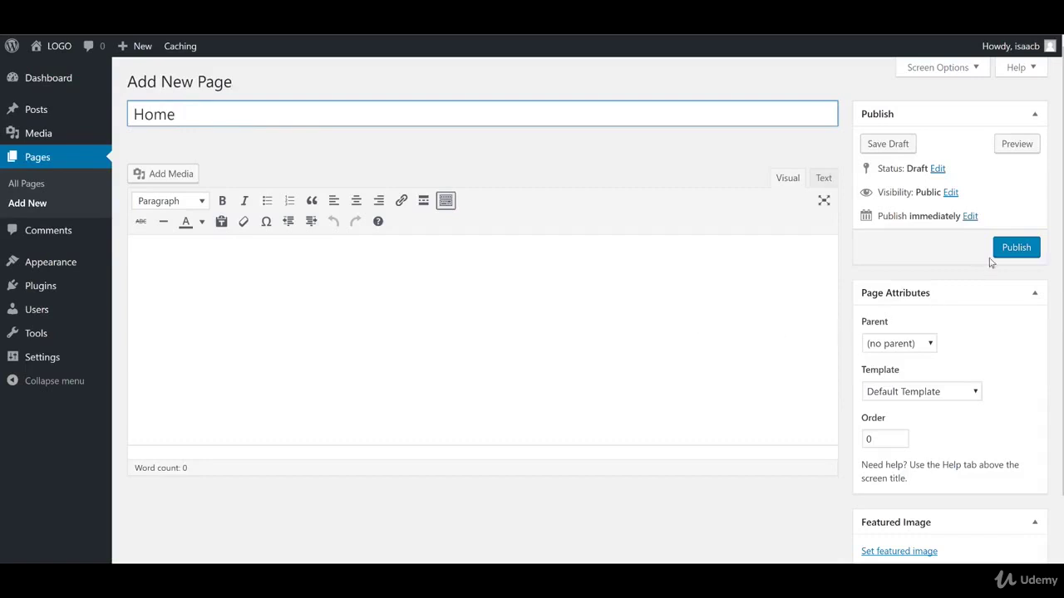
click(1015, 248)
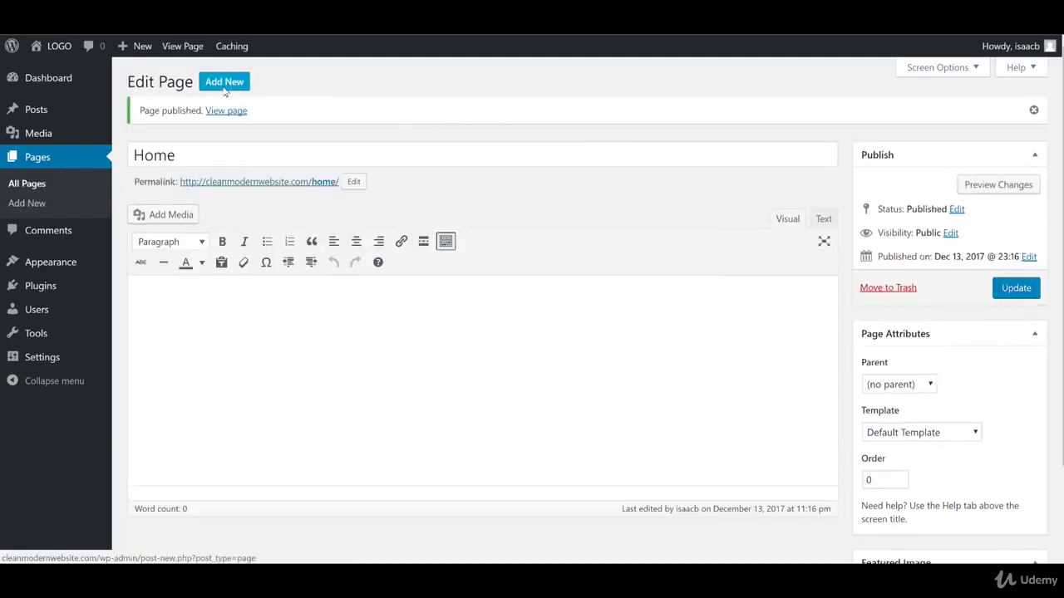
- Add another page titled 'Blog' and publish it
click(240, 85)
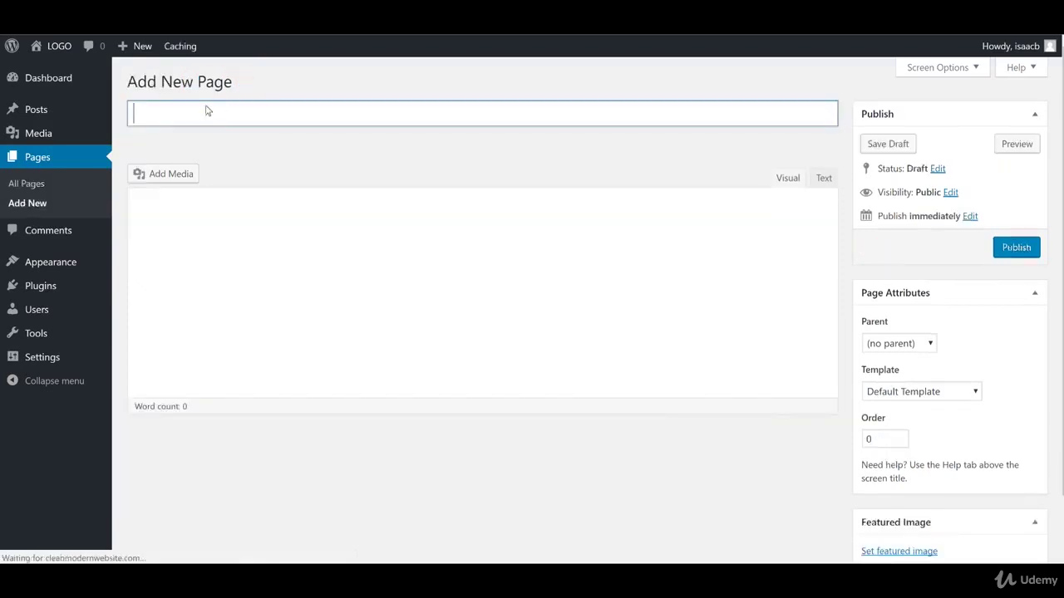
text(Blog)
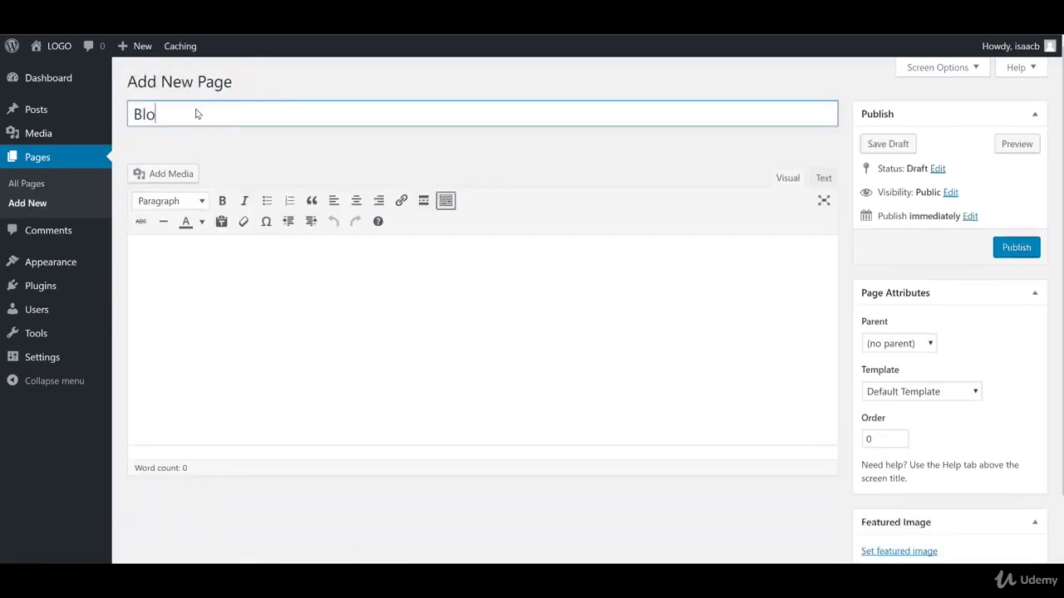
click(1022, 252)
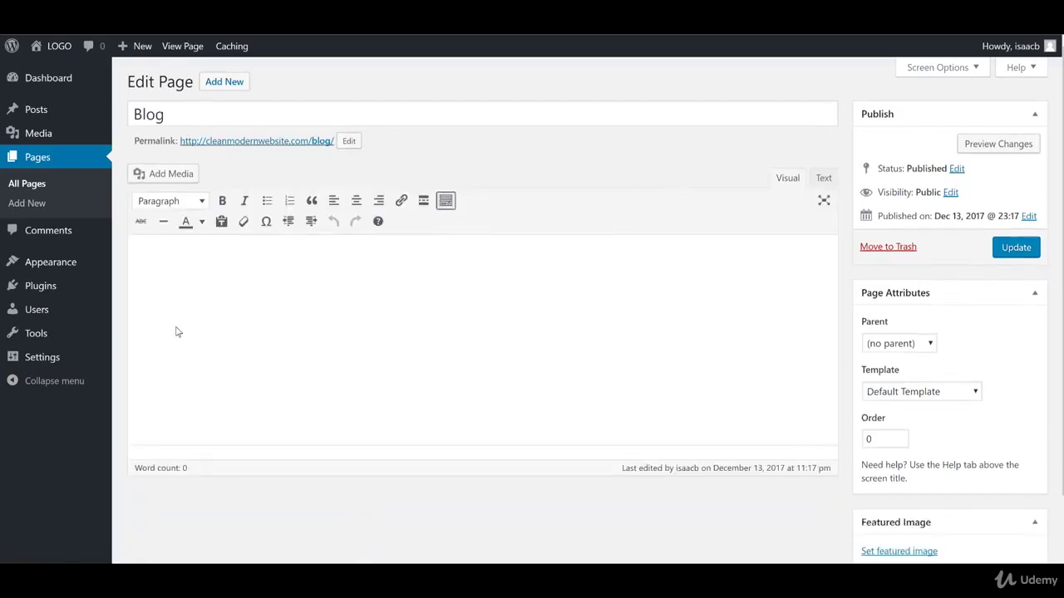
- In Reading Settings, choose a static homepage 'Home' and posts page 'Blog', and save
mouse_move(55, 359)
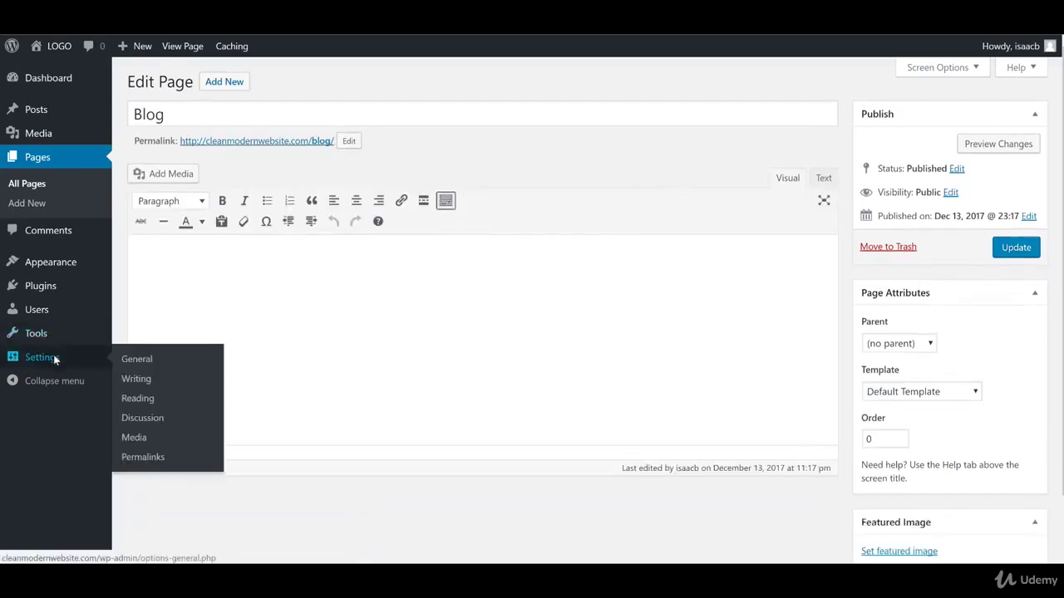
click(157, 399)
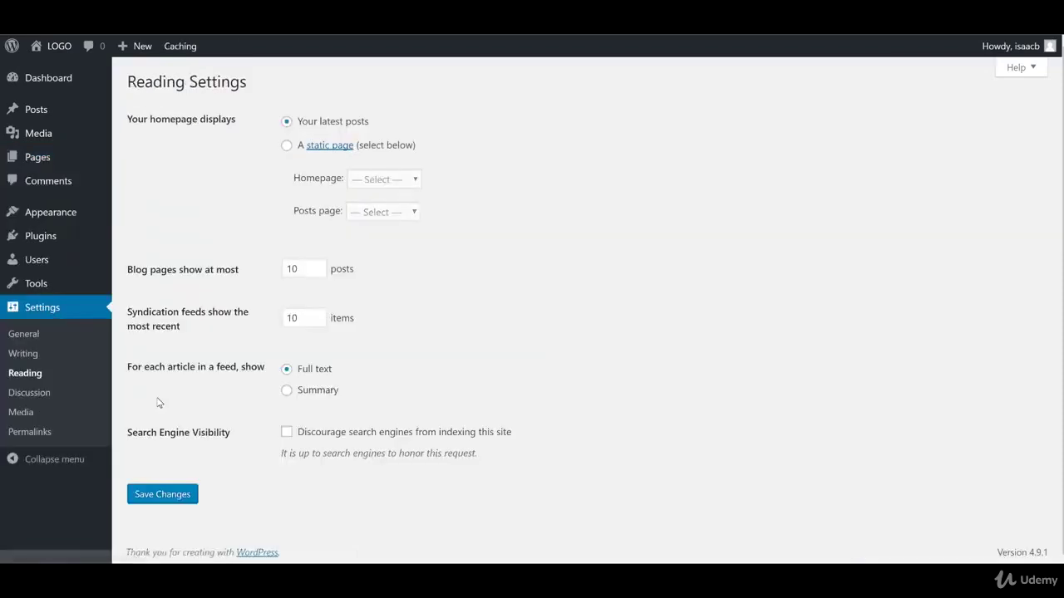
click(286, 145)
click(409, 179)
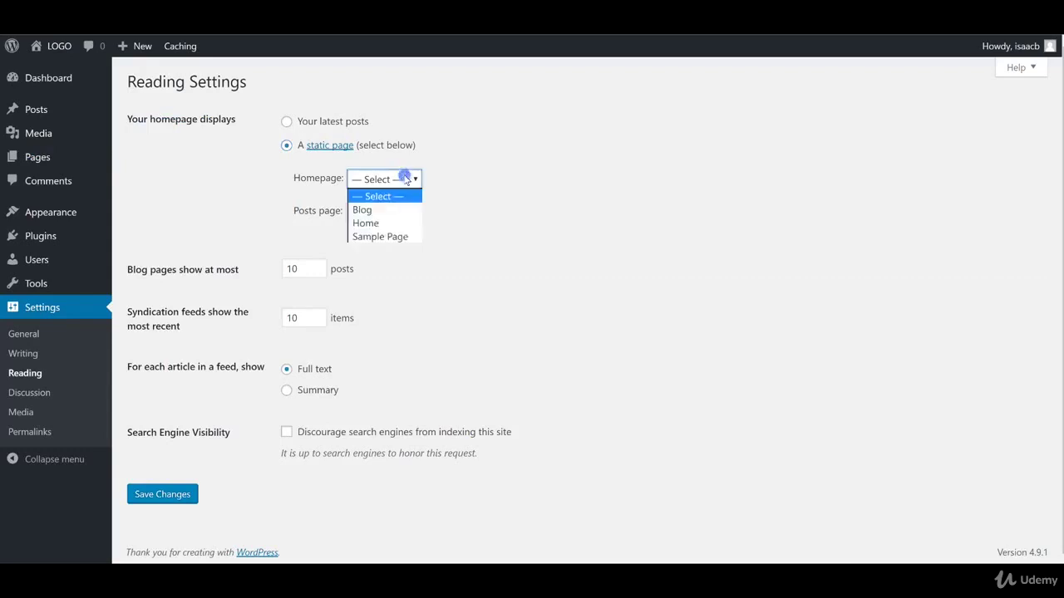
click(387, 223)
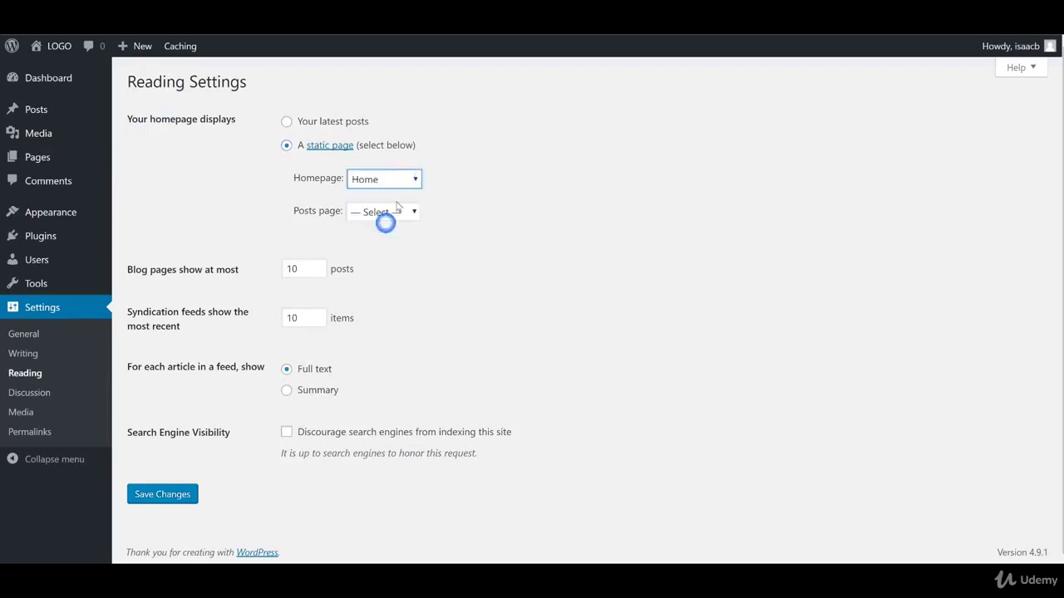
click(391, 212)
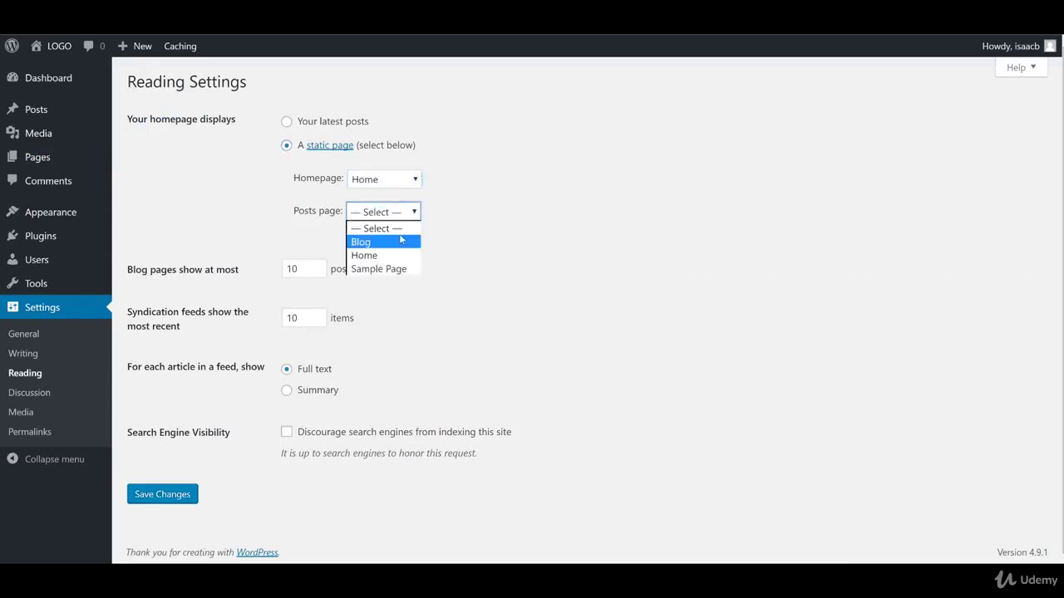
click(393, 241)
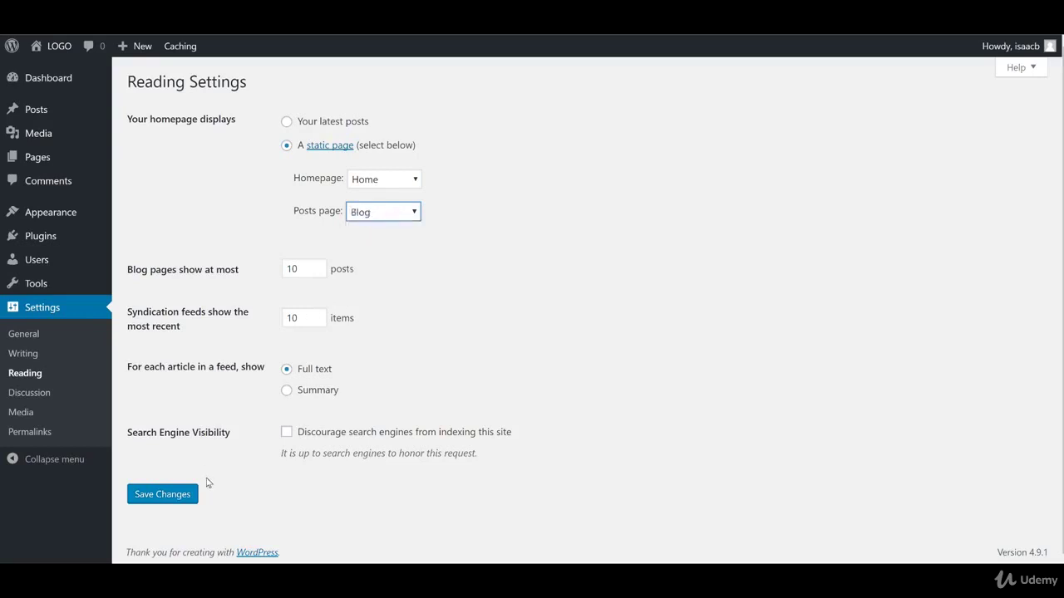
click(188, 496)
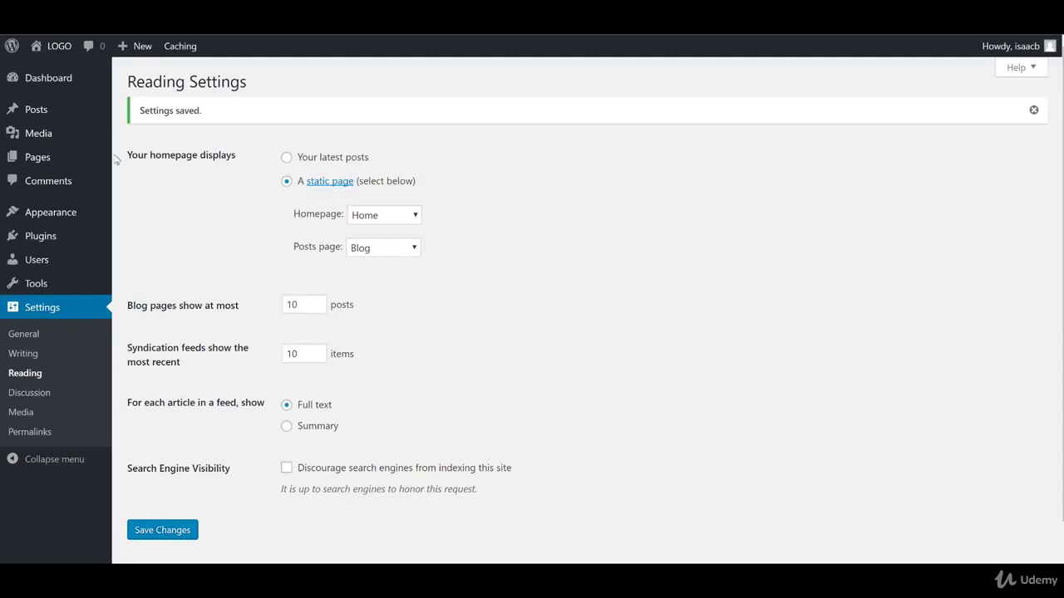
mouse_move(58, 52)
click(53, 71)
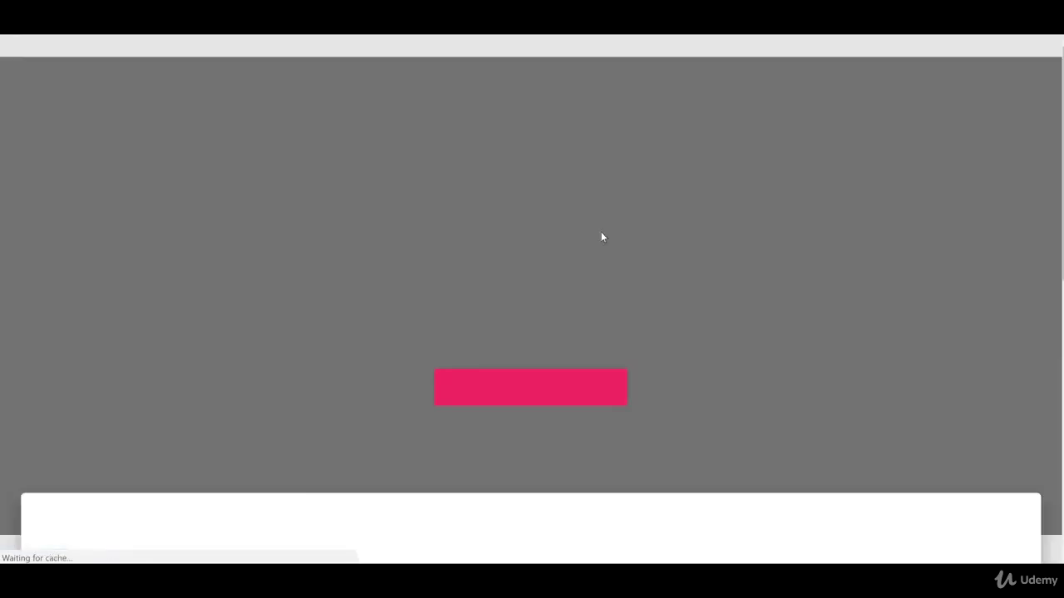
- Scroll through the new Hestia front page on the live site
scroll(531, 300, down, 3)
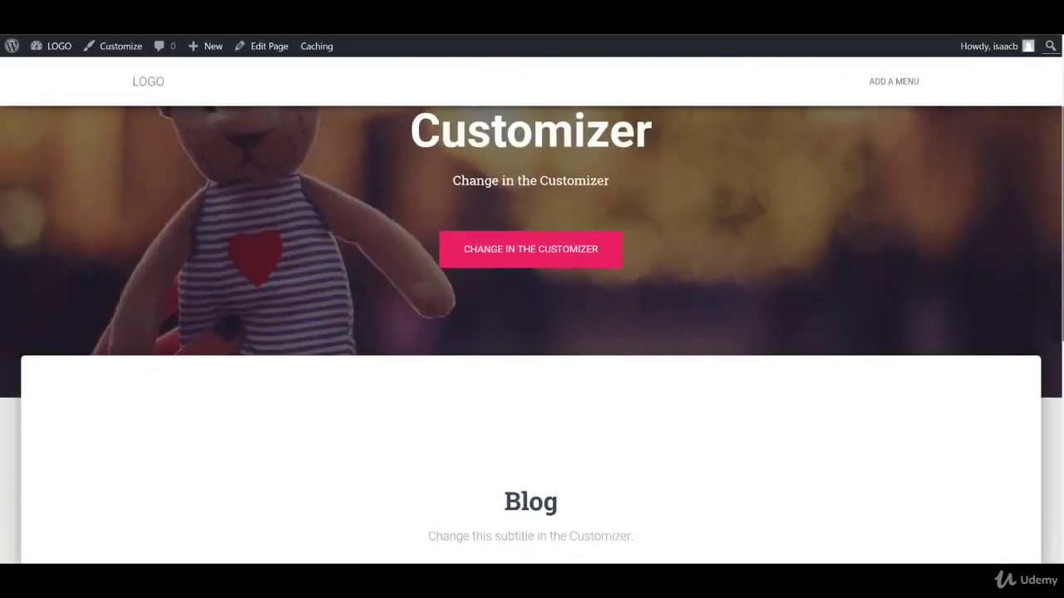
scroll(532, 333, down, 5)
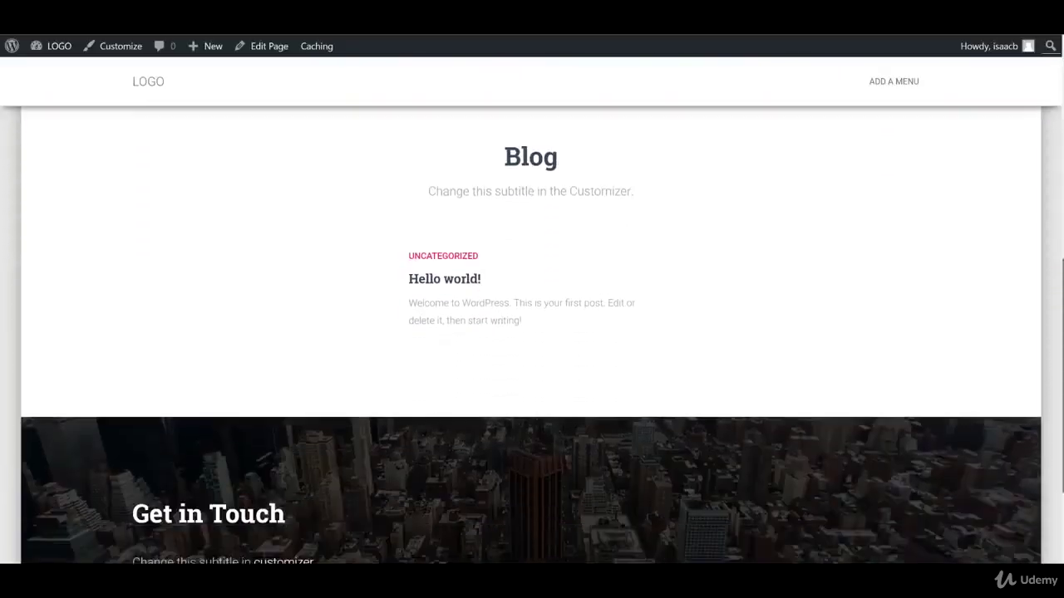
scroll(532, 299, down, 2)
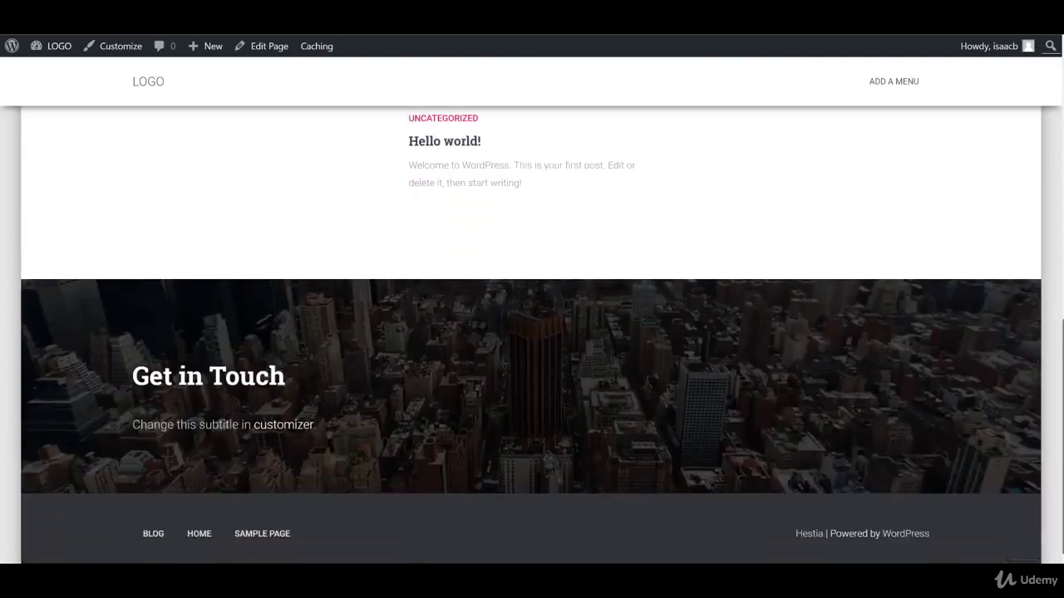
scroll(532, 333, up, 10)
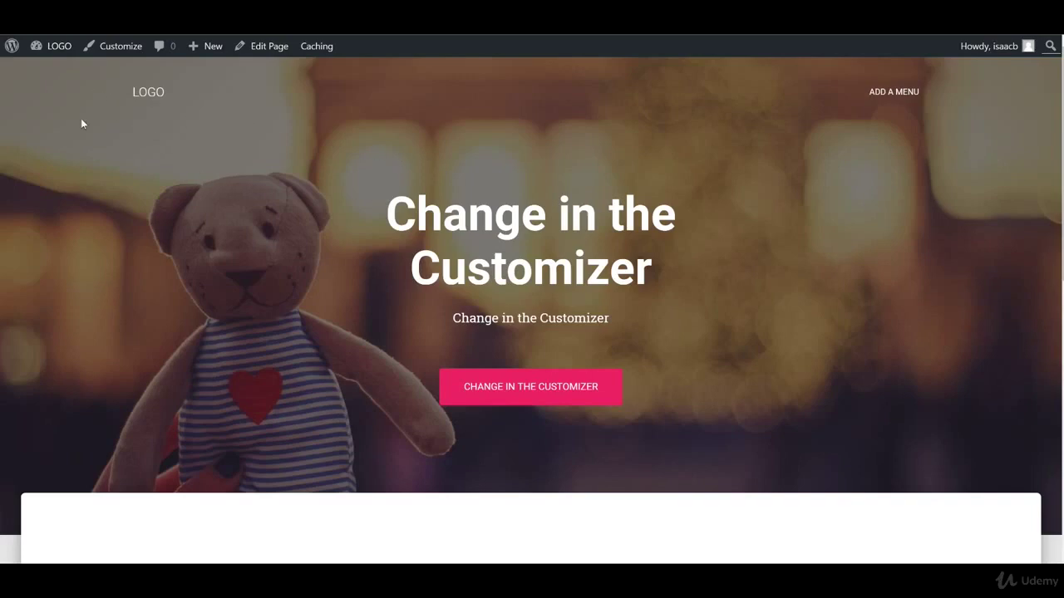
- Return to the admin dashboard and open Appearance > About Hestia
mouse_move(61, 47)
click(101, 67)
mouse_move(67, 213)
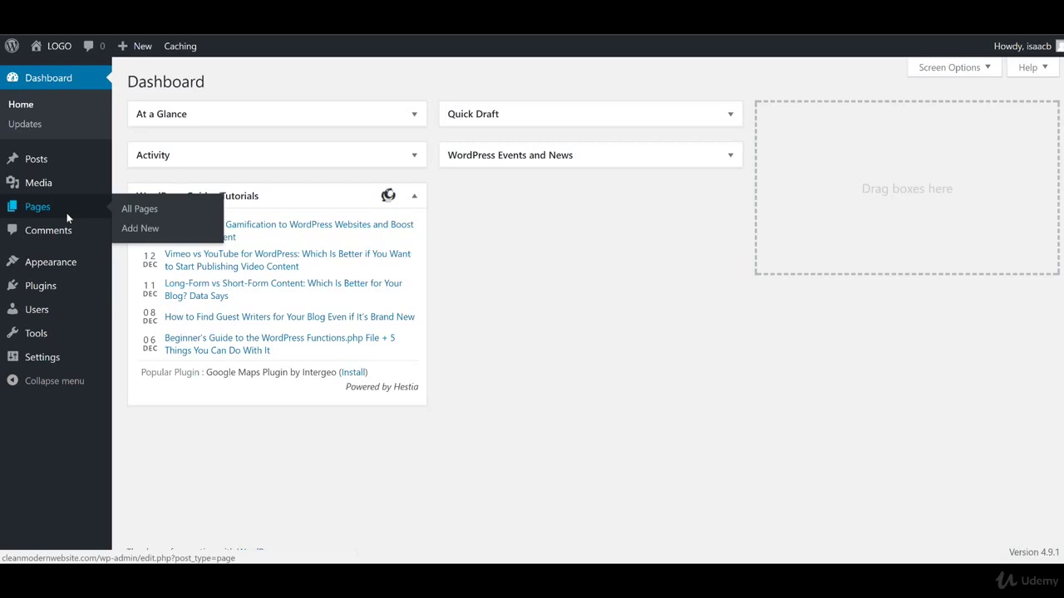
mouse_move(77, 260)
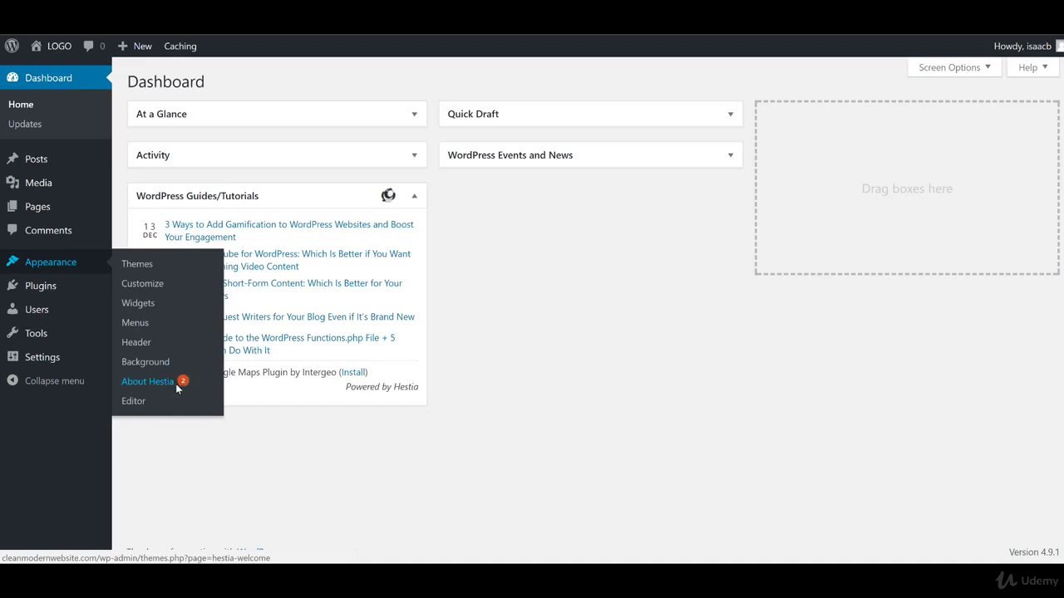
click(164, 385)
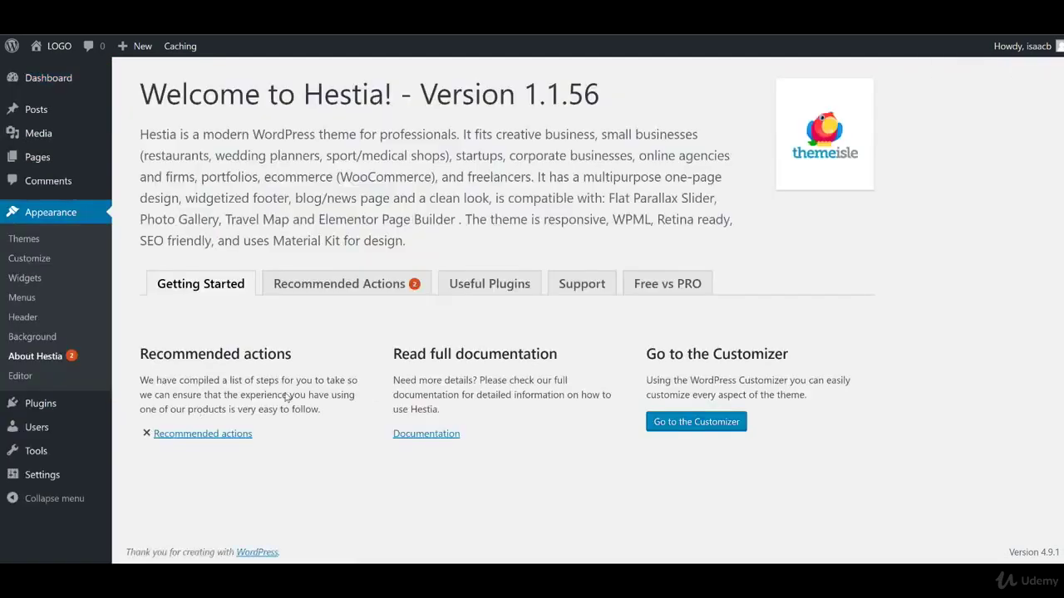
- From Hestia's Recommended Actions, install and activate ThemeIsle Companion, then Pirate Forms
click(333, 283)
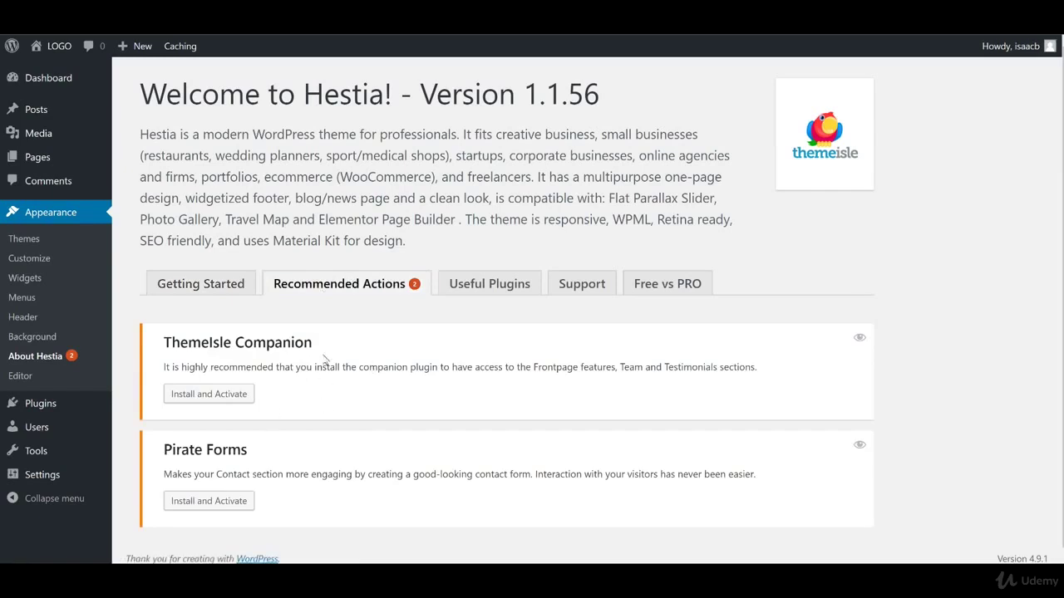
click(221, 396)
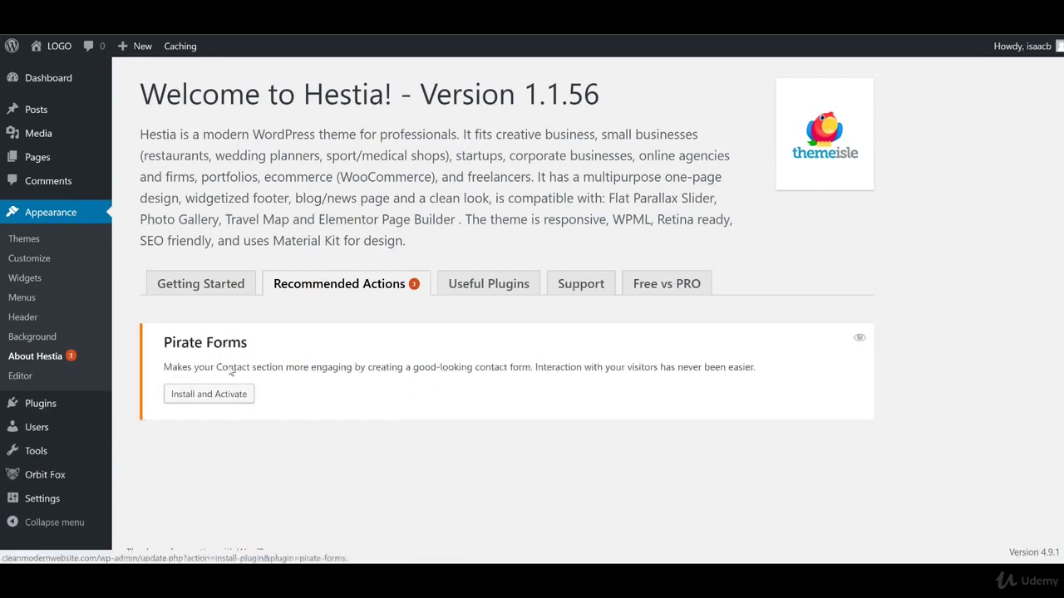
click(231, 396)
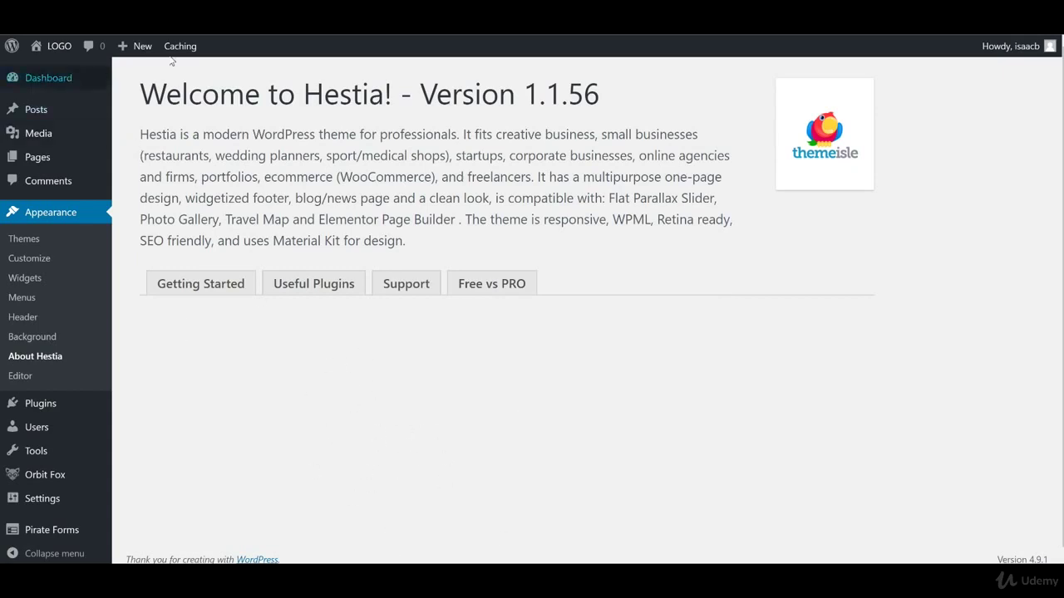
- Scroll the live Hestia front page down to the Get in Touch form, then return to the Dashboard
mouse_move(66, 53)
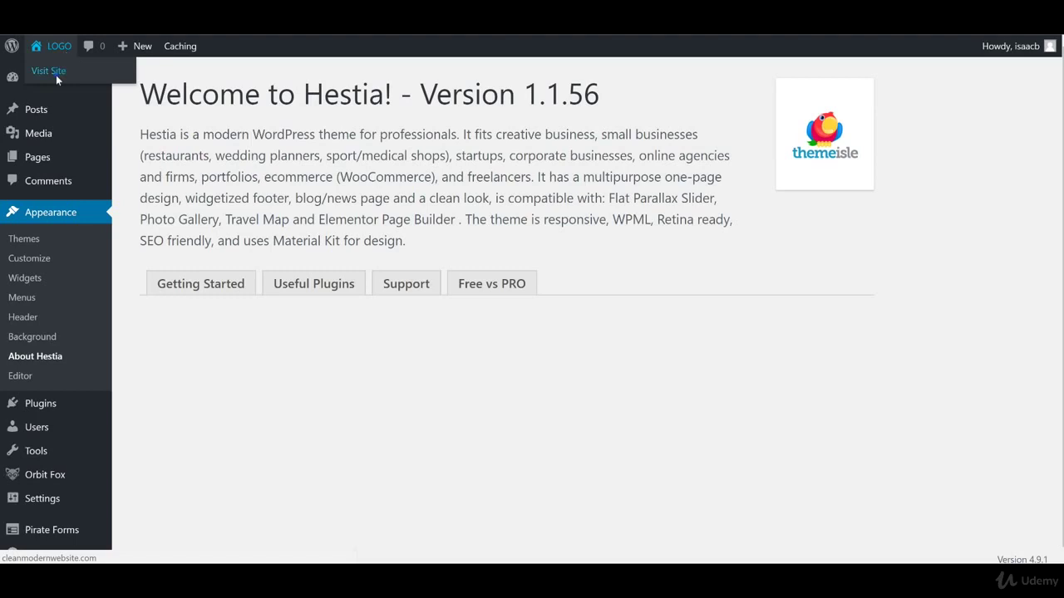
click(56, 73)
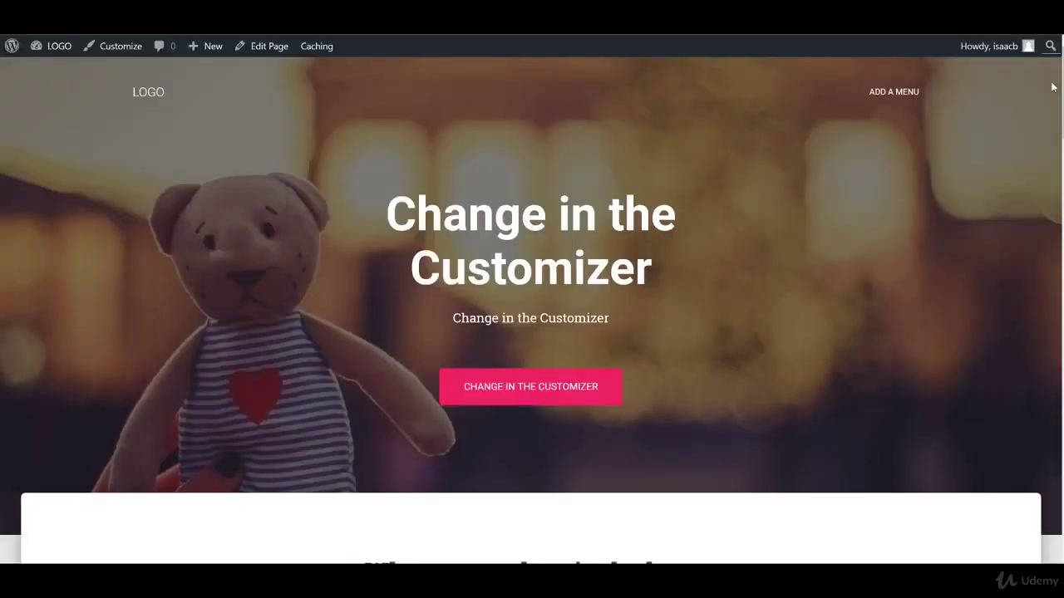
scroll(1052, 87, down, 2)
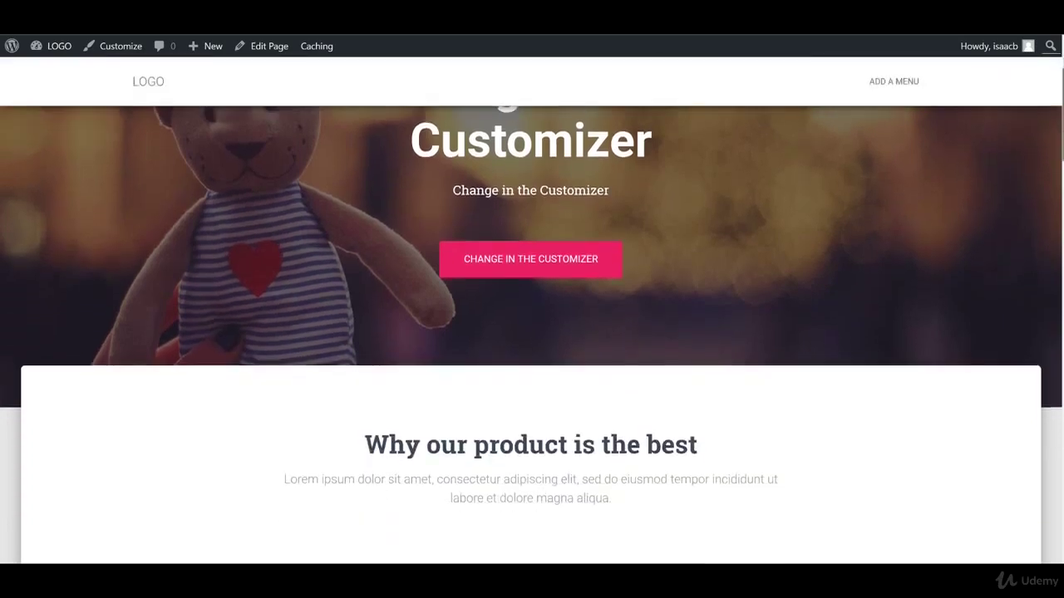
scroll(532, 333, down, 5)
scroll(531, 332, down, 5)
scroll(532, 332, down, 5)
scroll(532, 333, down, 3)
scroll(532, 333, up, 3)
scroll(532, 333, up, 8)
scroll(531, 333, down, 4)
scroll(531, 332, up, 1)
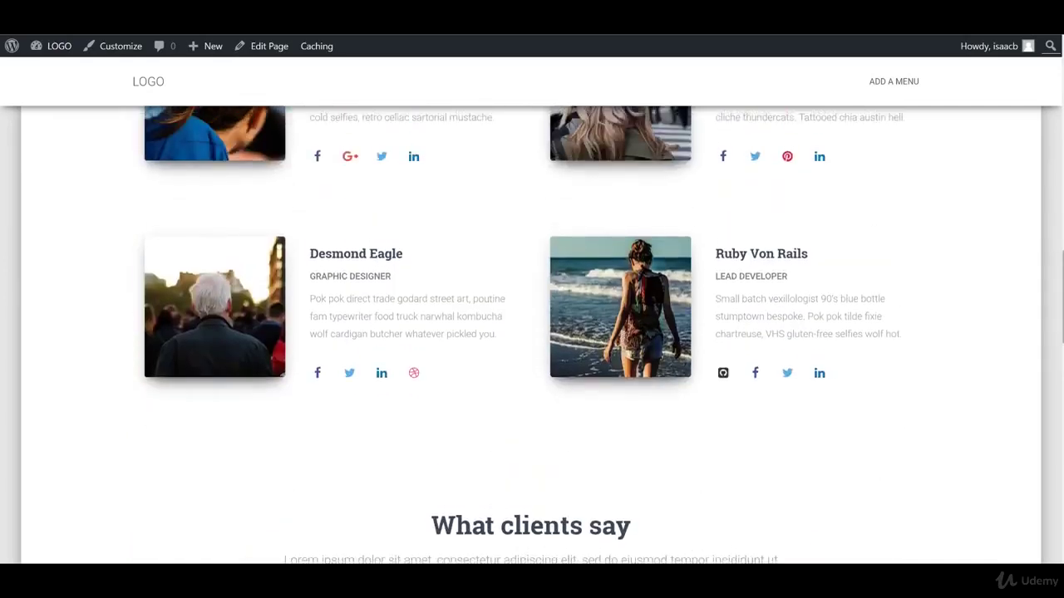
scroll(532, 333, down, 7)
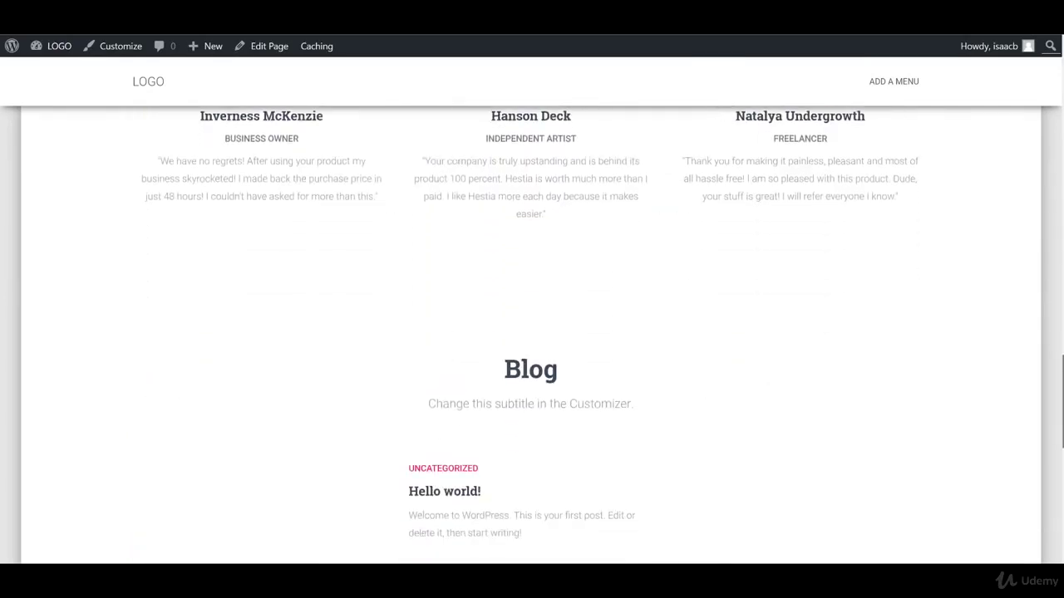
scroll(532, 333, down, 4)
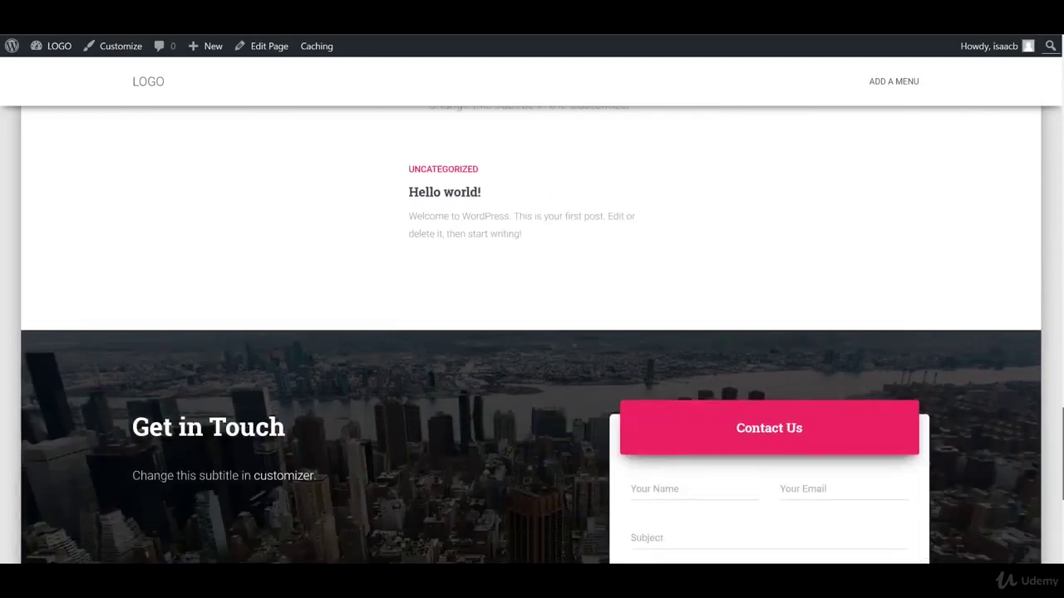
scroll(938, 304, down, 3)
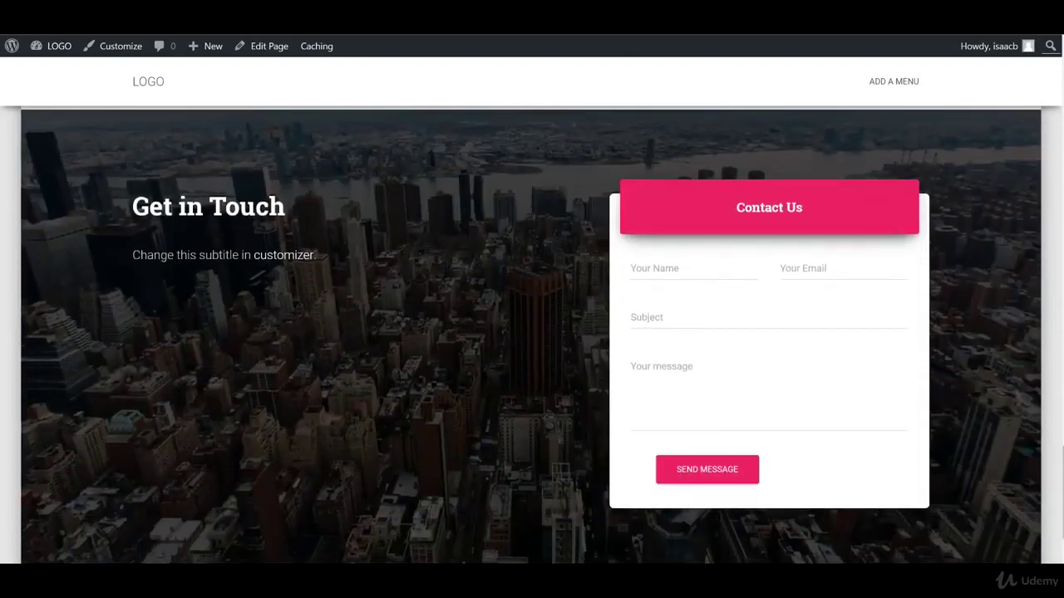
scroll(532, 335, down, 1)
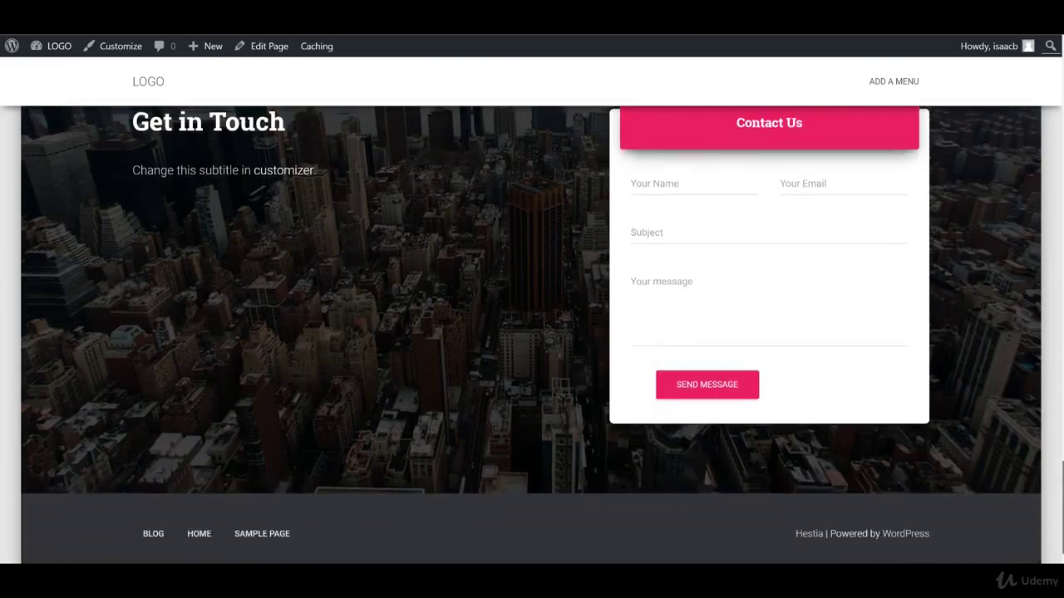
scroll(384, 341, up, 1)
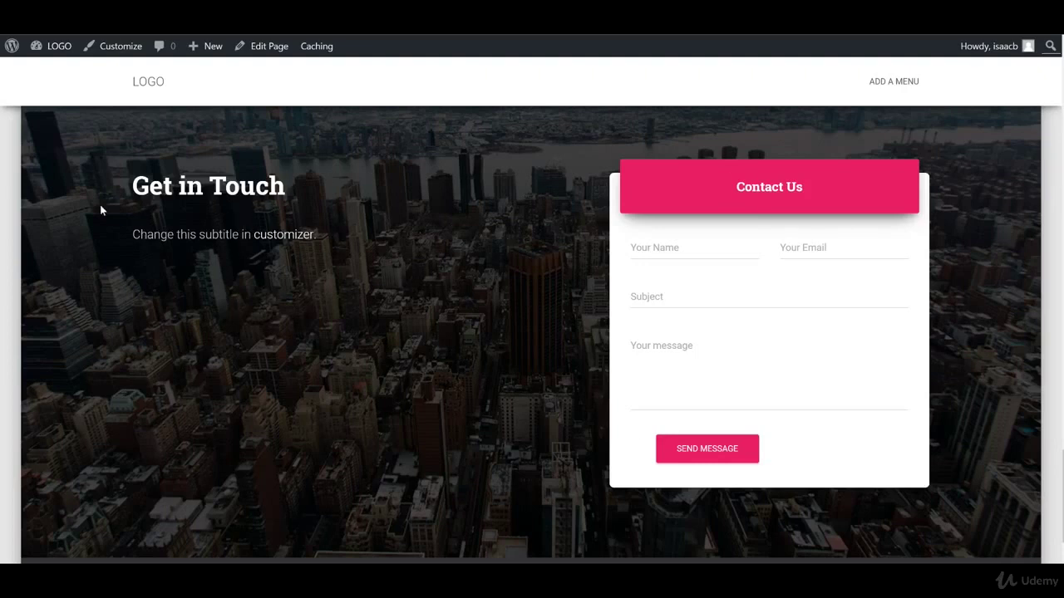
mouse_move(51, 48)
click(48, 71)
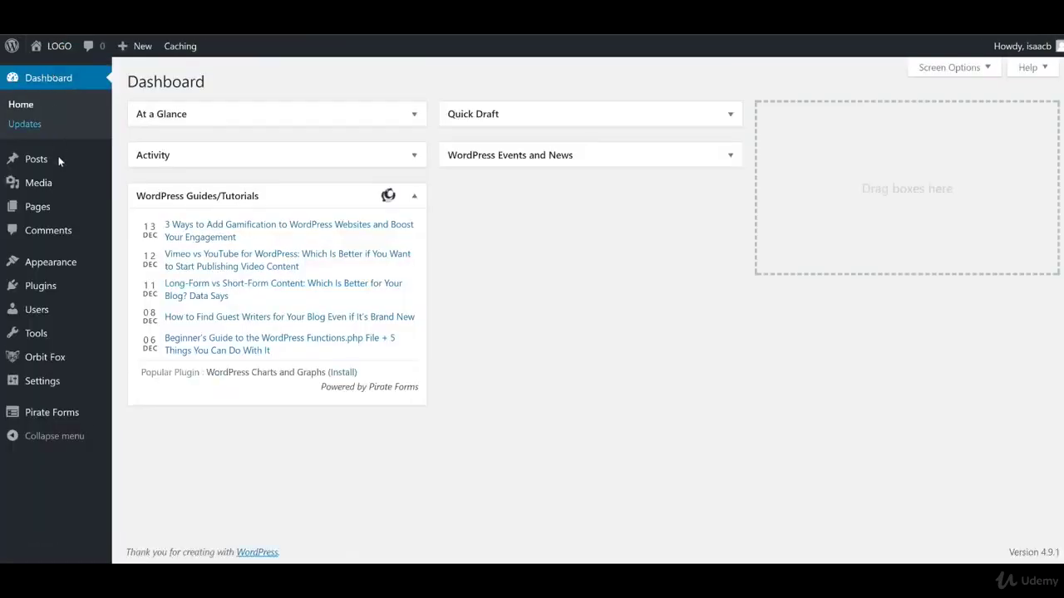
- Open the form processing options in Pirate Forms settings
mouse_move(61, 416)
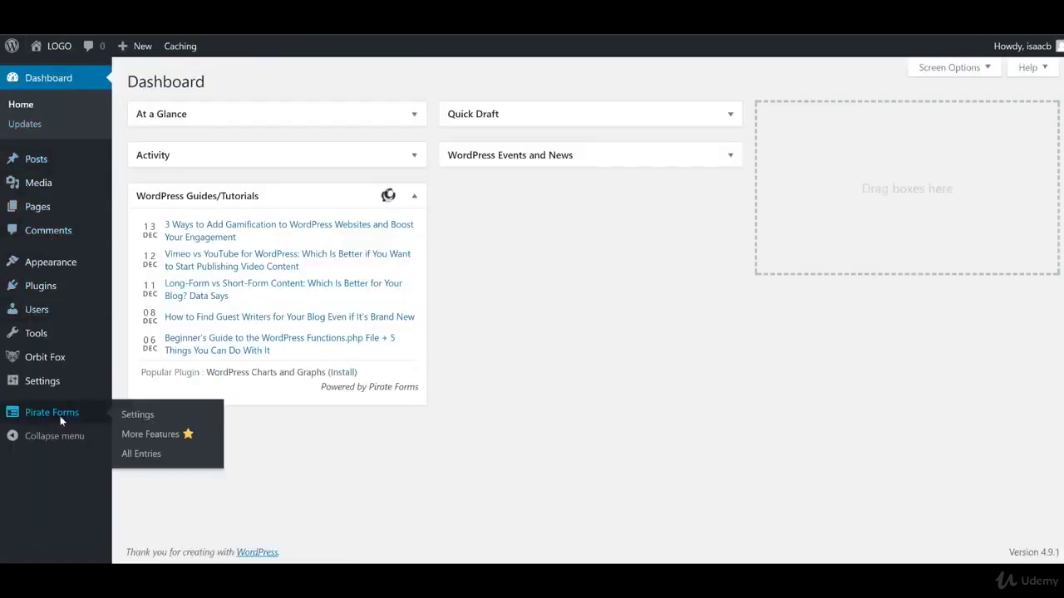
click(64, 417)
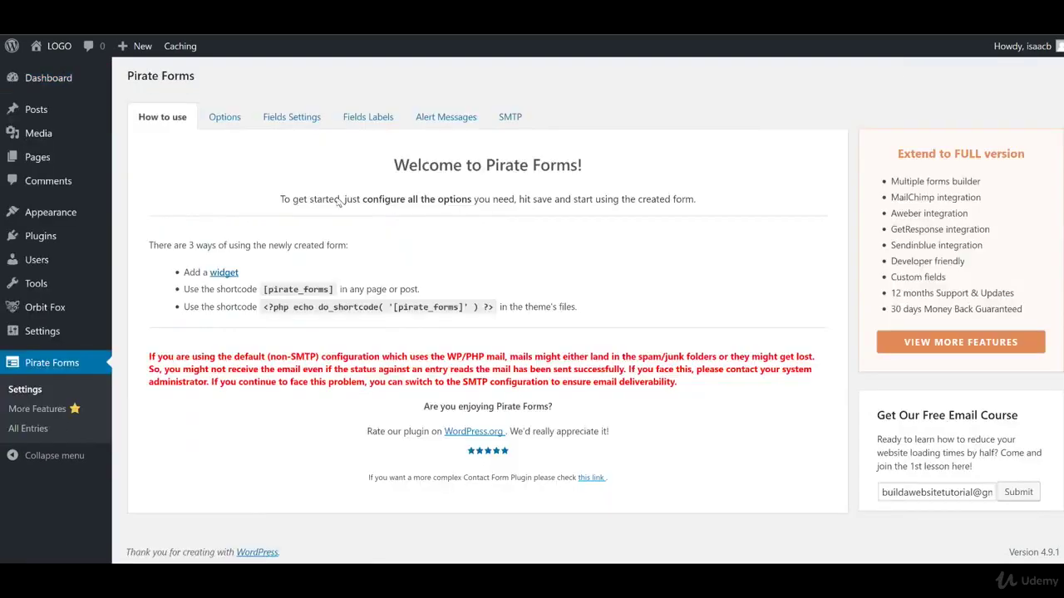
click(228, 119)
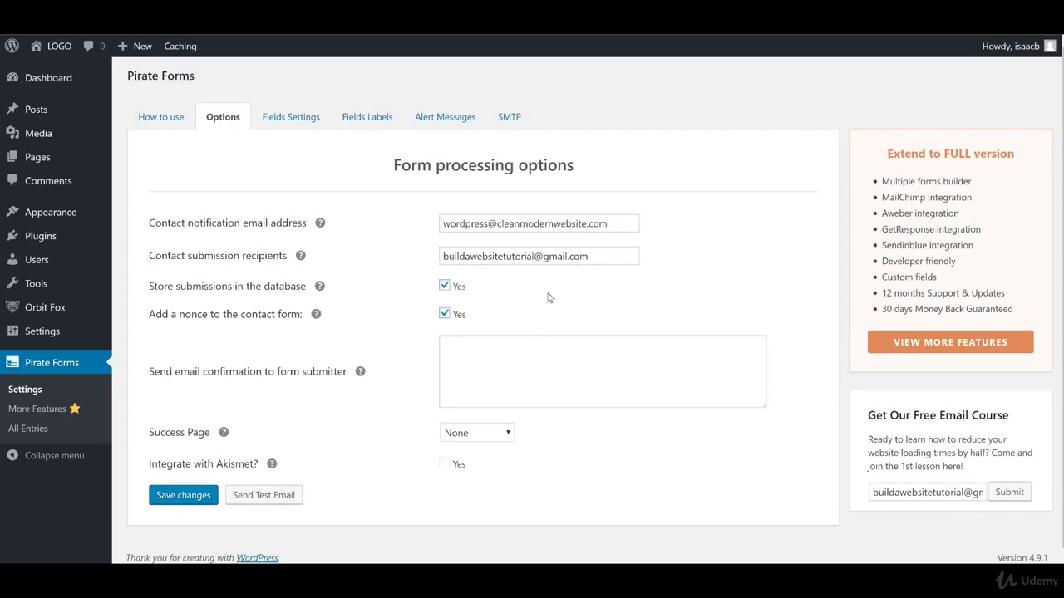
- Copy the submission recipients address into the Contact notification email field and save changes
drag(586, 260, 564, 305)
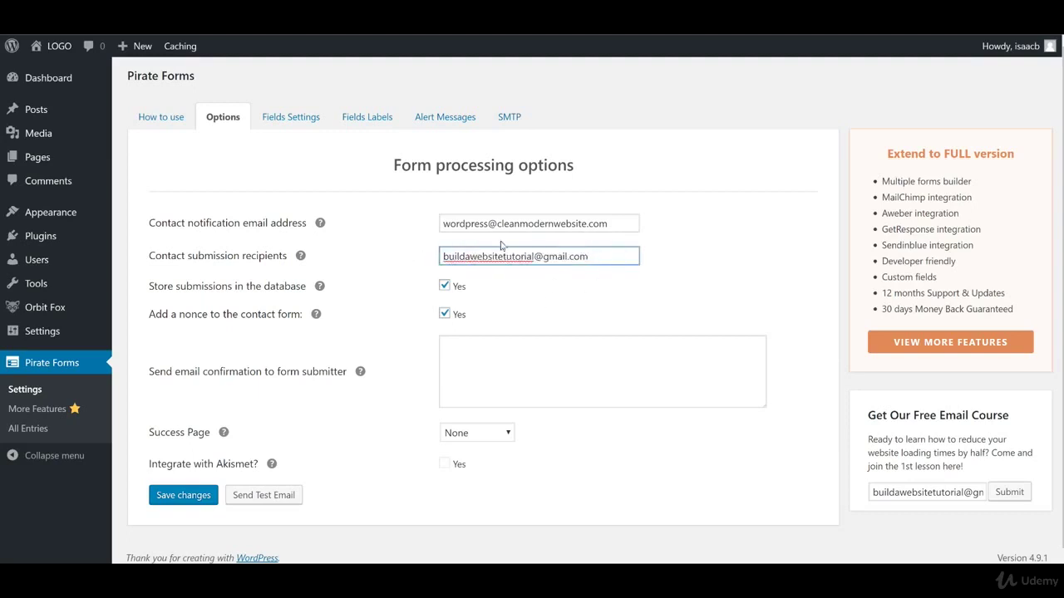
drag(595, 256, 411, 266)
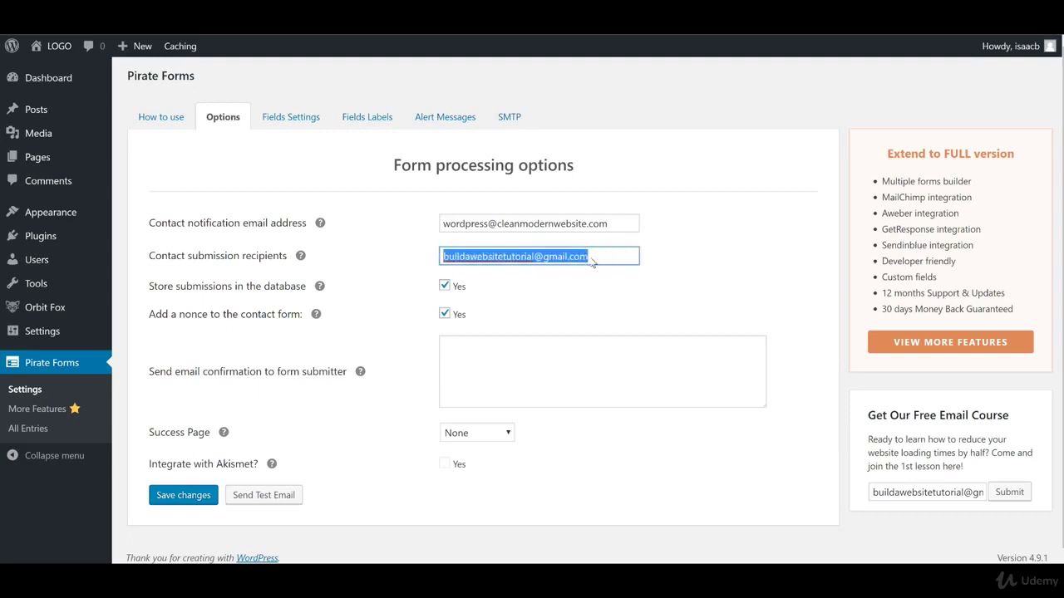
click(612, 259)
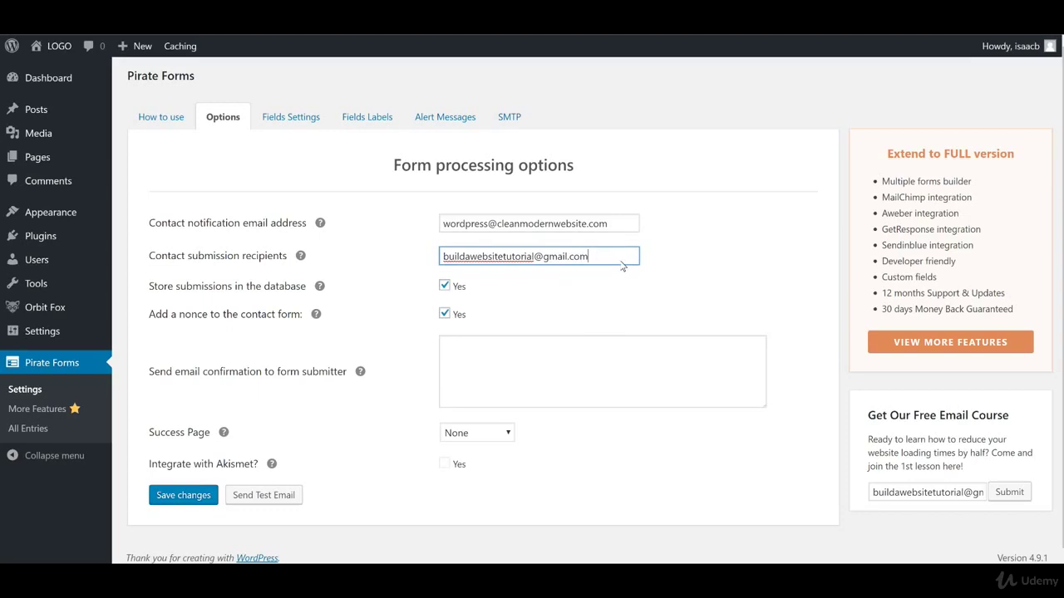
drag(623, 258, 496, 263)
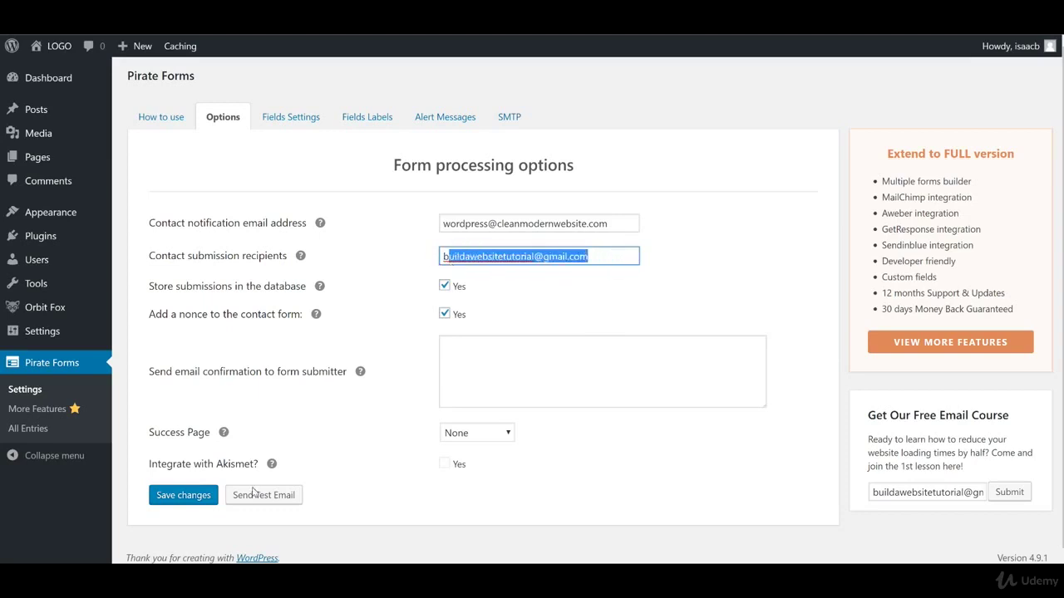
click(608, 260)
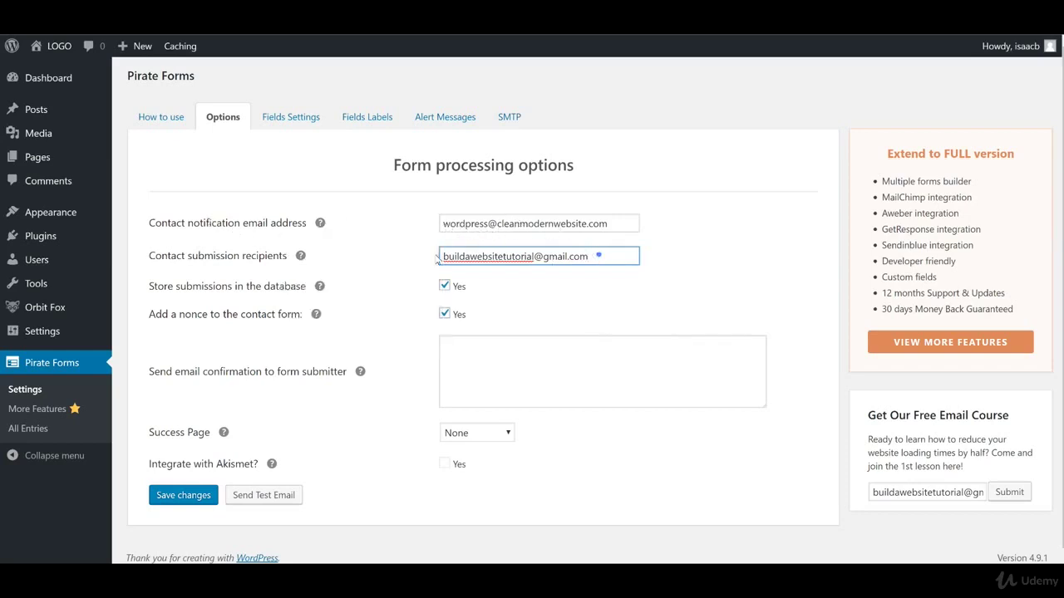
triple_click(596, 256)
key(ctrl+c)
triple_click(611, 224)
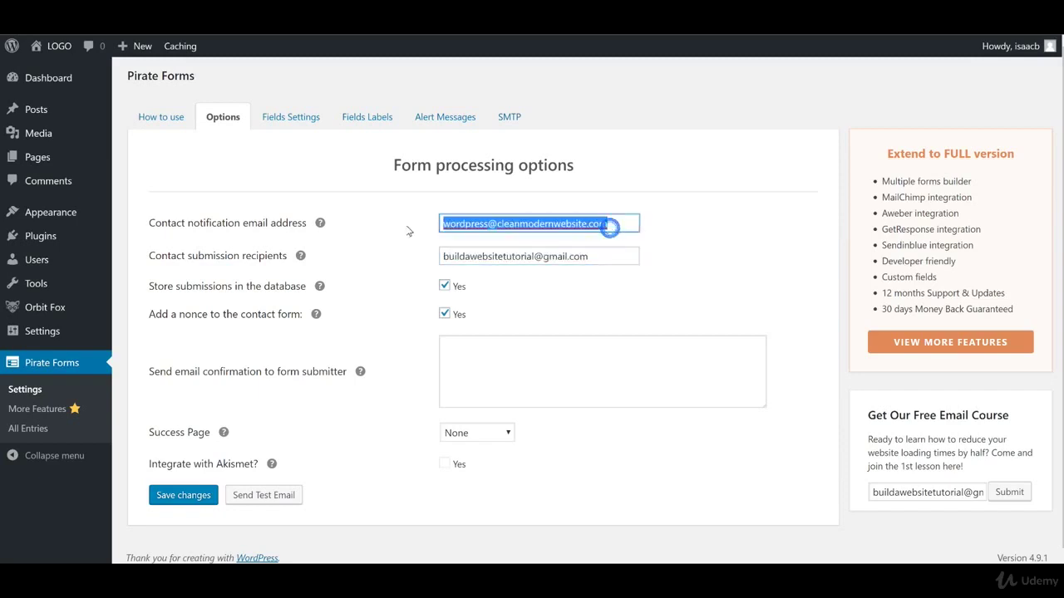
key(ctrl+v)
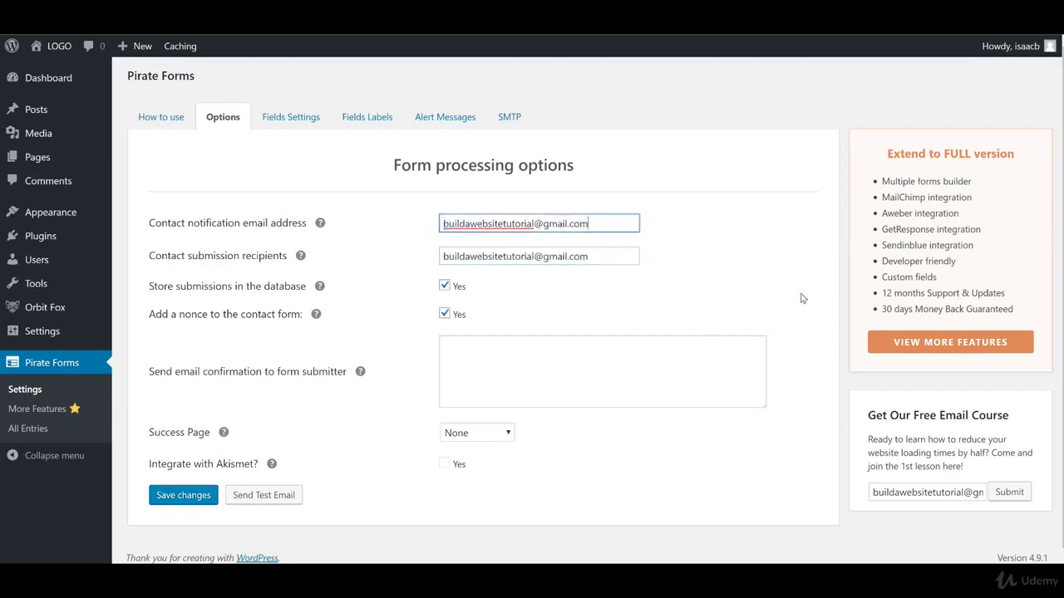
click(692, 286)
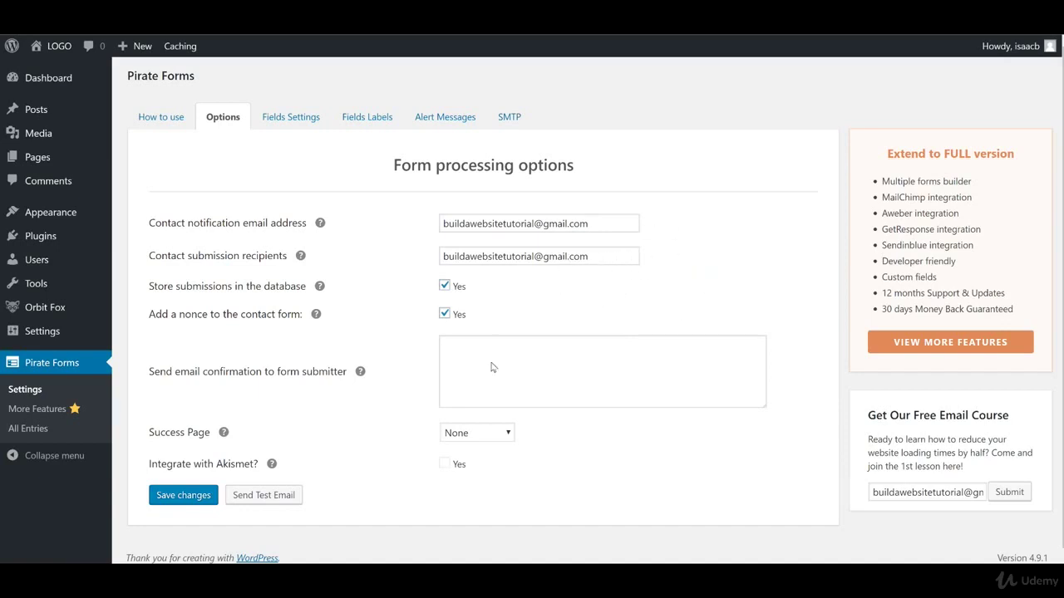
click(199, 502)
- Copy the [pirate_forms] shortcode from the Pirate Forms How to use guide
click(174, 121)
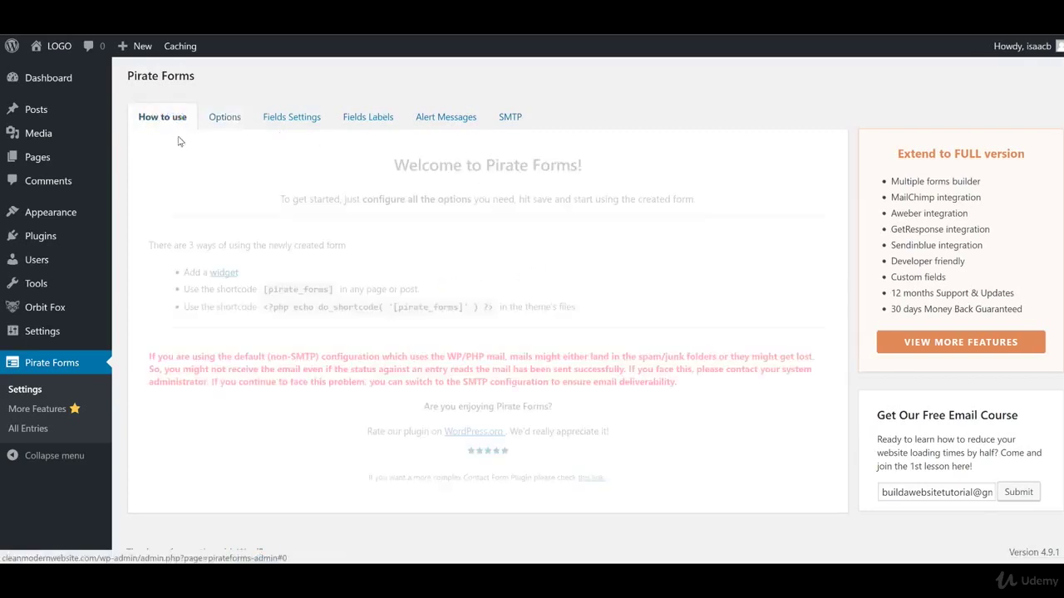
drag(265, 293, 334, 289)
key(ctrl+c)
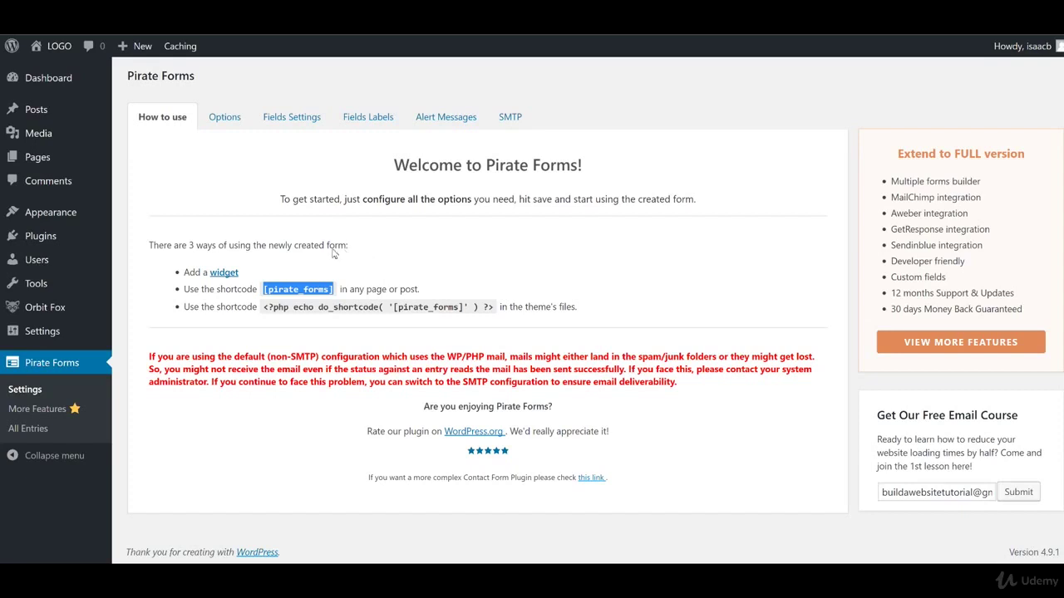
mouse_move(48, 156)
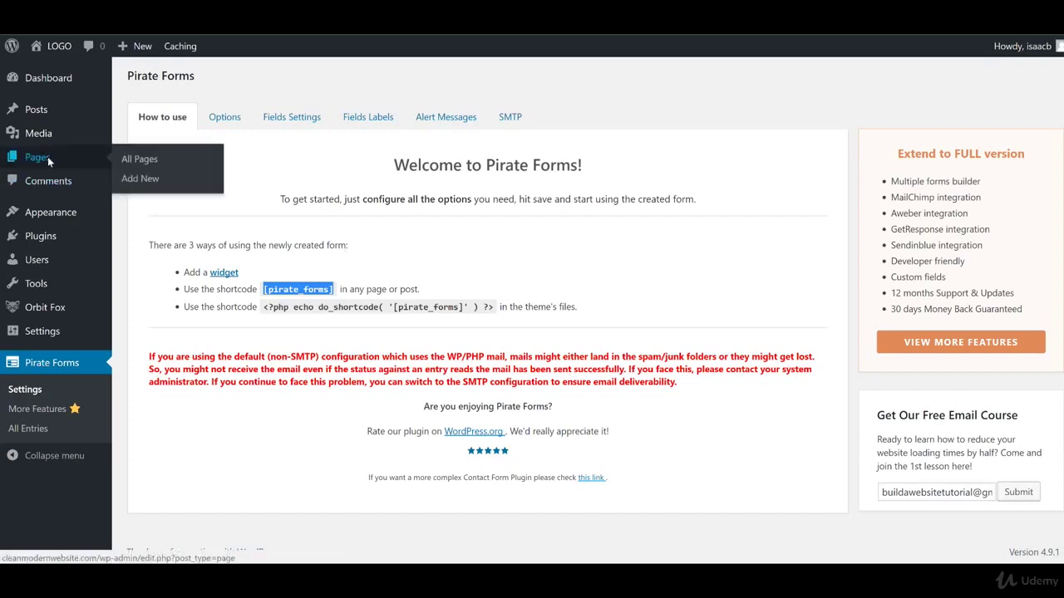
- Create a page titled 'Contact', paste [pirate_forms] in the Text editor, and publish it
click(139, 178)
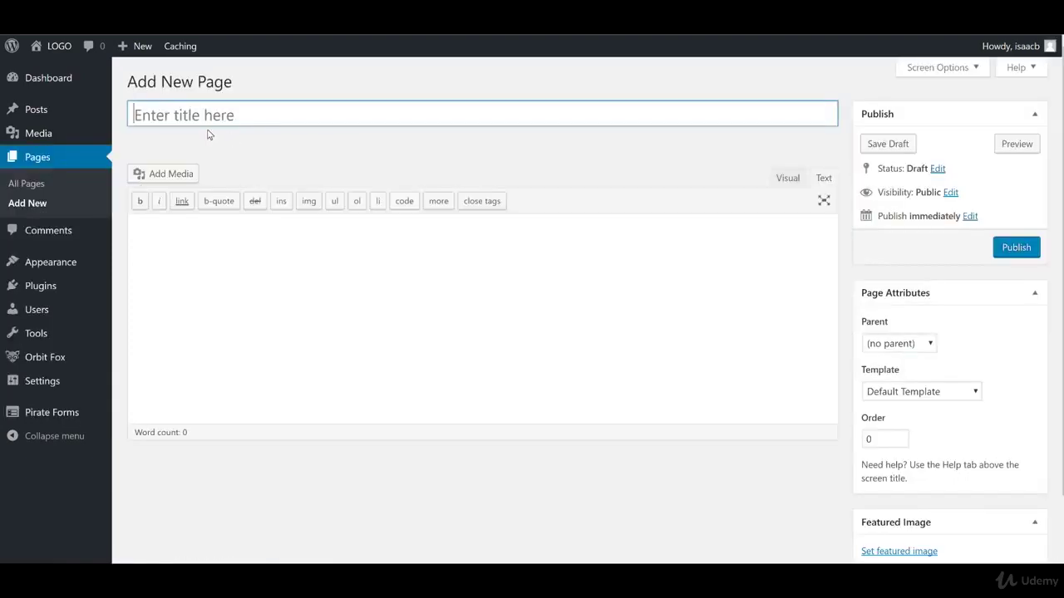
text(Contact)
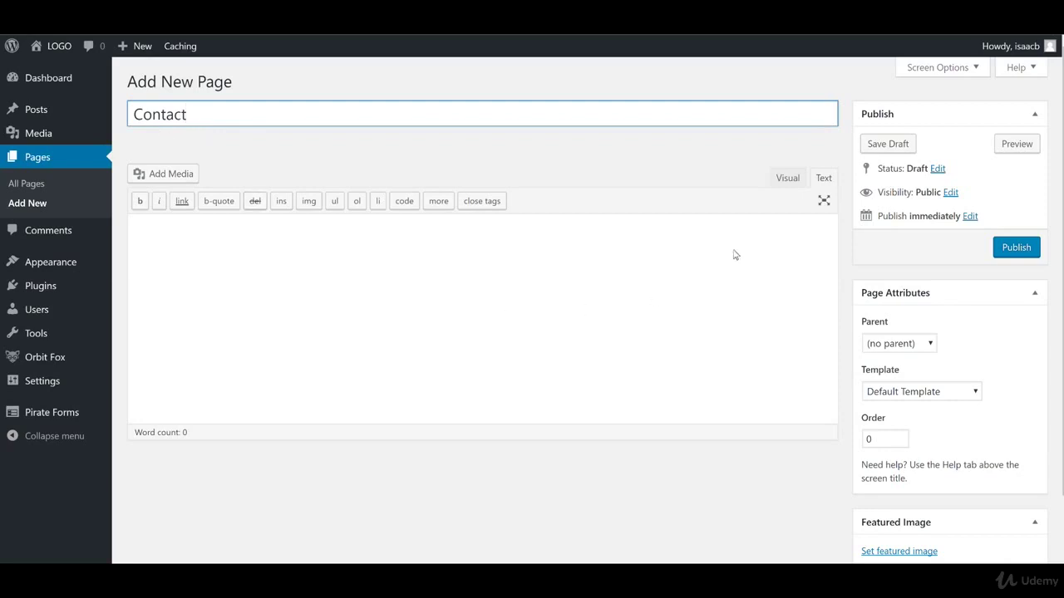
click(785, 178)
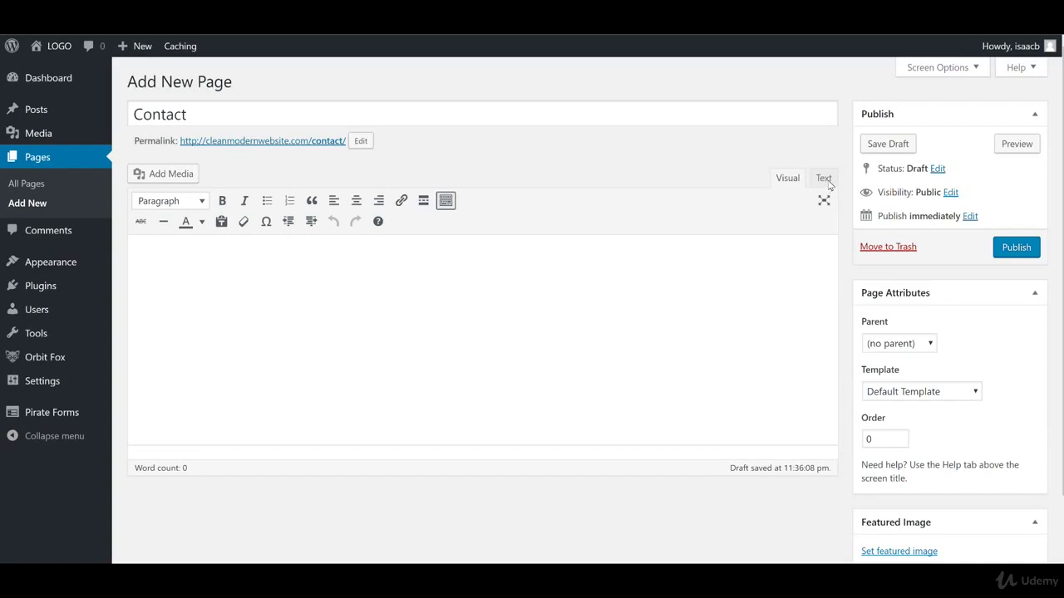
click(823, 178)
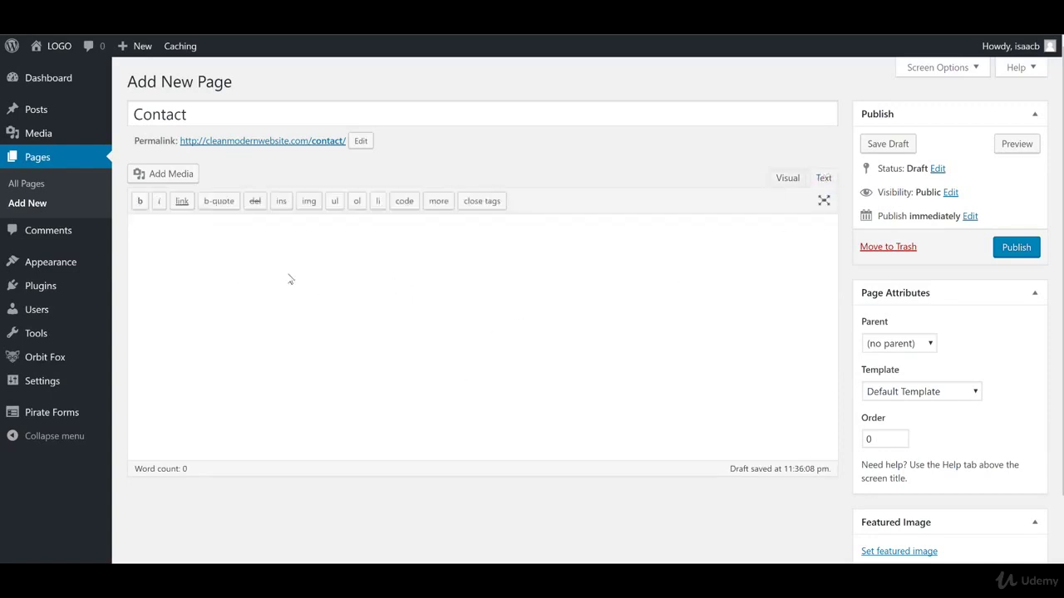
click(162, 239)
key(ctrl+v)
click(1029, 246)
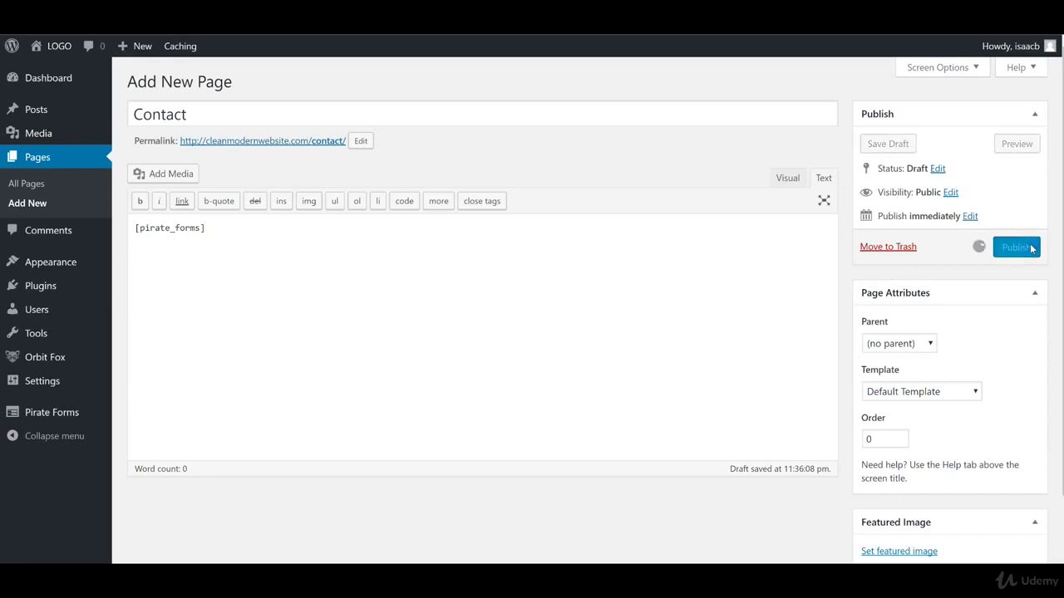
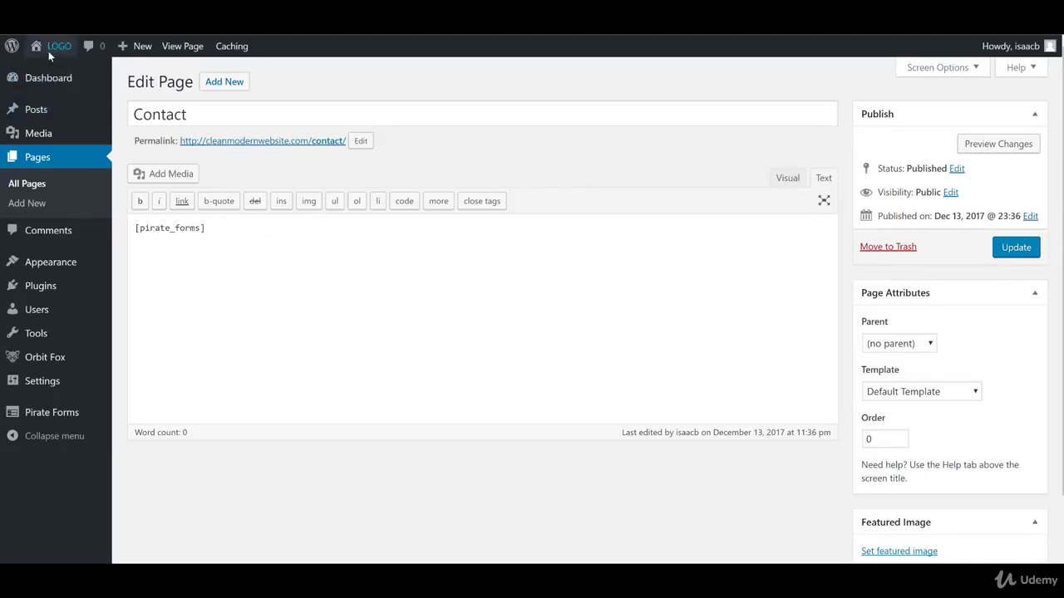
- Glance at the live site, then go to Appearance > Menus and start a new menu
click(82, 68)
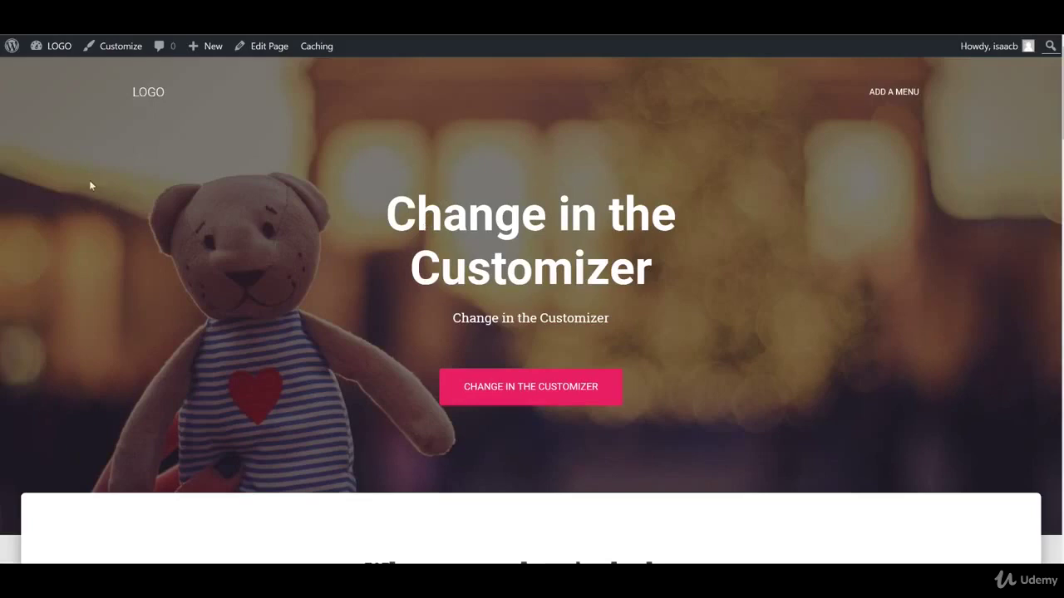
mouse_move(58, 47)
click(51, 71)
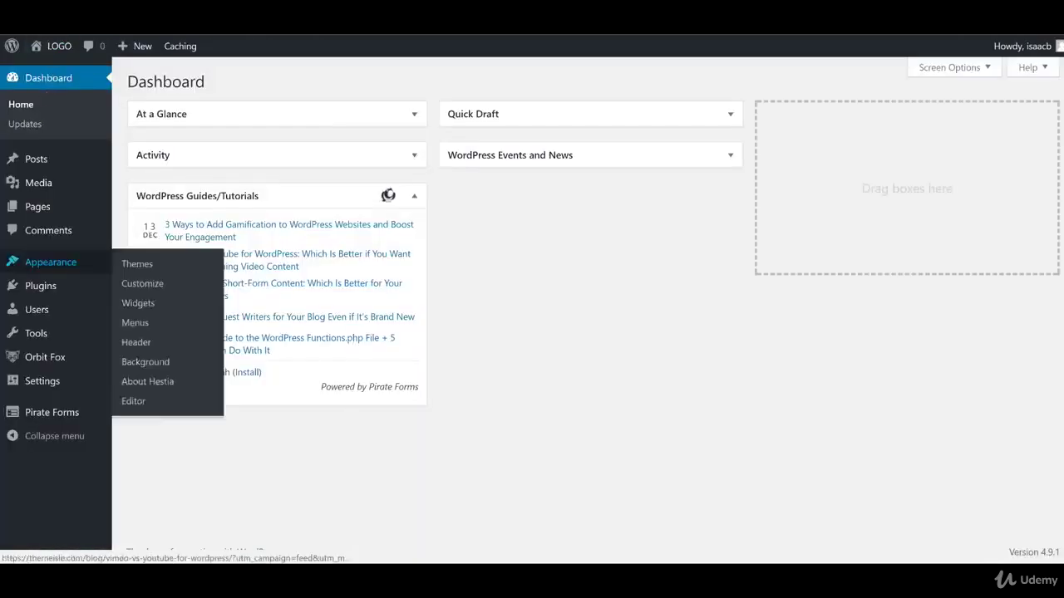
mouse_move(53, 264)
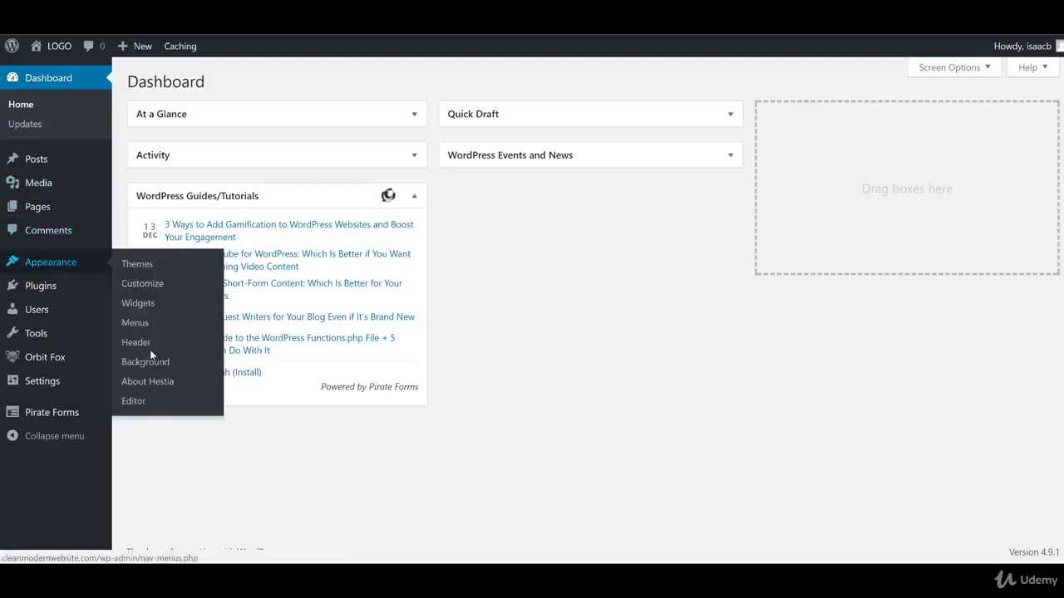
click(157, 323)
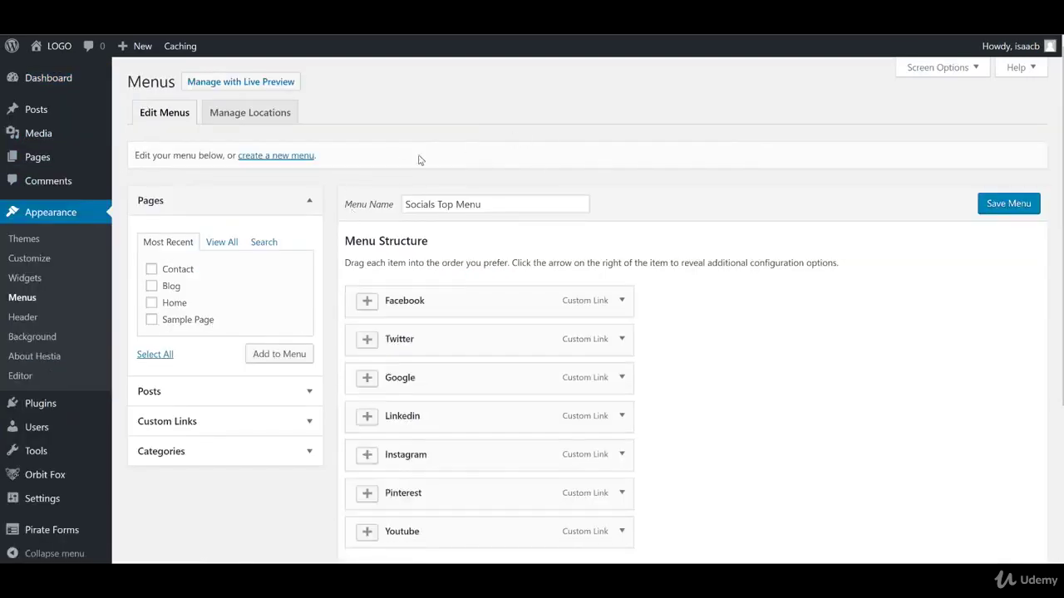
click(284, 159)
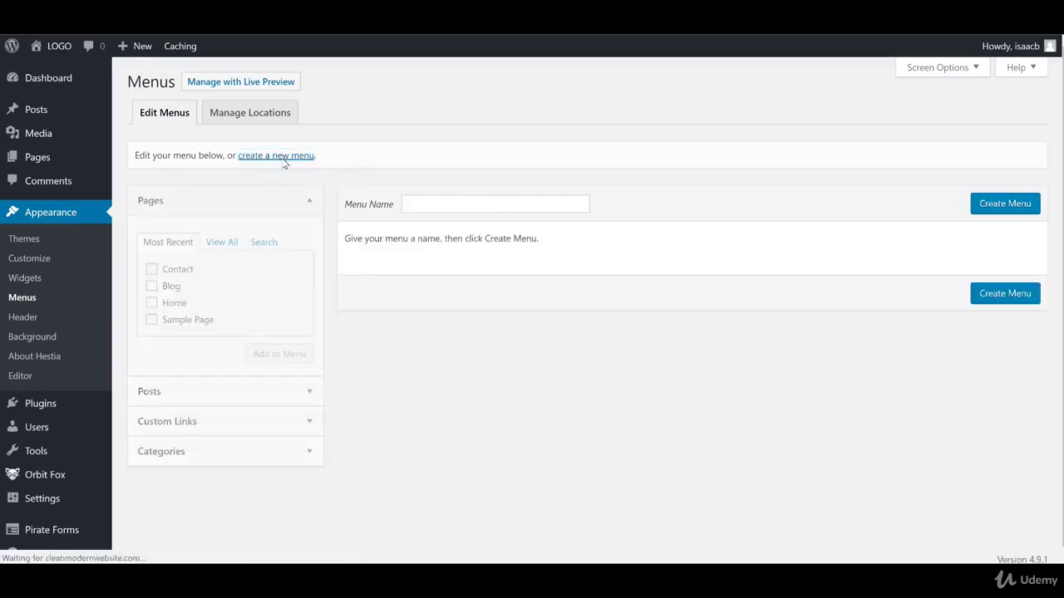
- Create a new menu named 'Top Menu'
click(445, 207)
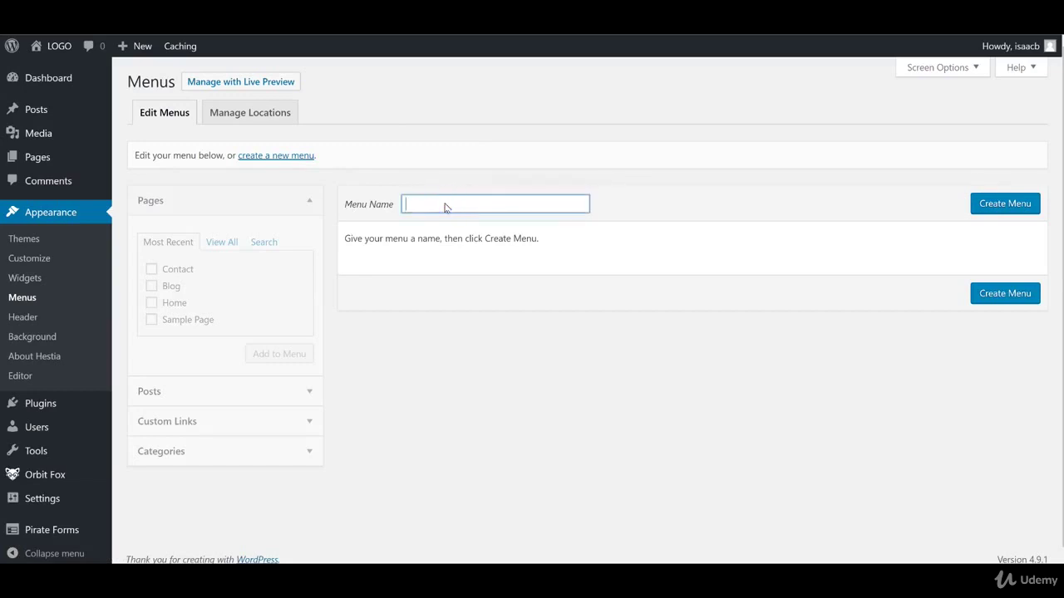
text(T)
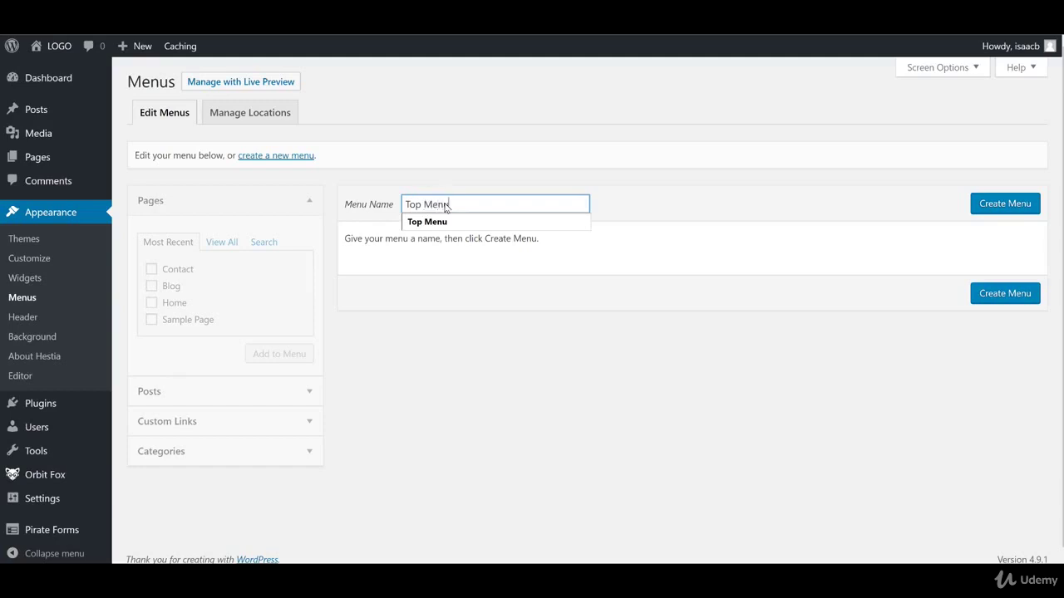
text(op Menu)
click(1031, 209)
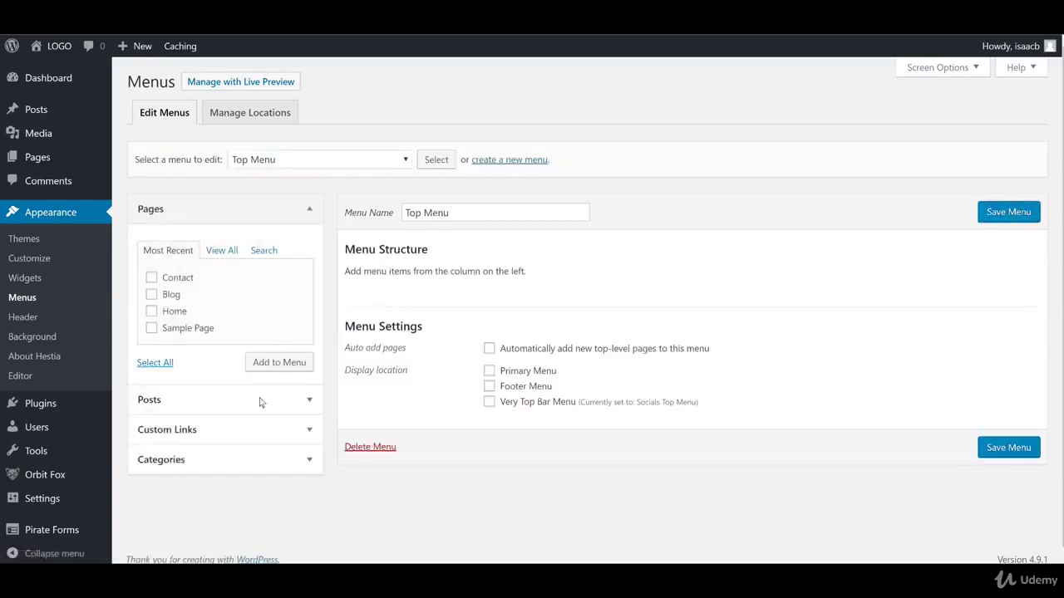
- Add the Contact, Blog and Home pages to Top Menu
click(152, 277)
click(151, 294)
click(152, 311)
click(275, 363)
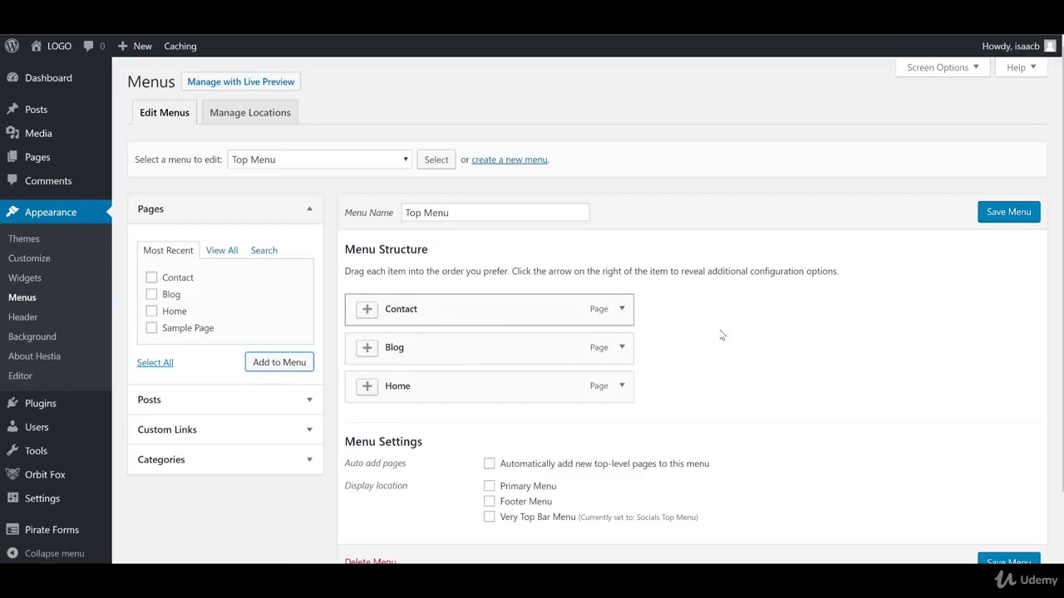
- Set Top Menu as the Primary Menu, save it, and view the live site
scroll(796, 317, down, 1)
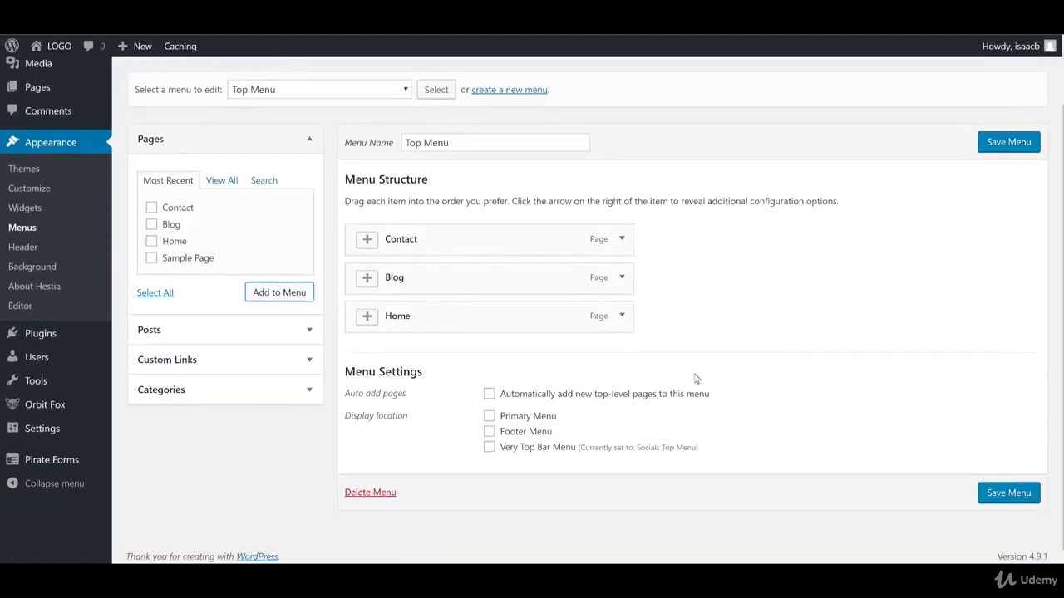
click(489, 417)
click(489, 418)
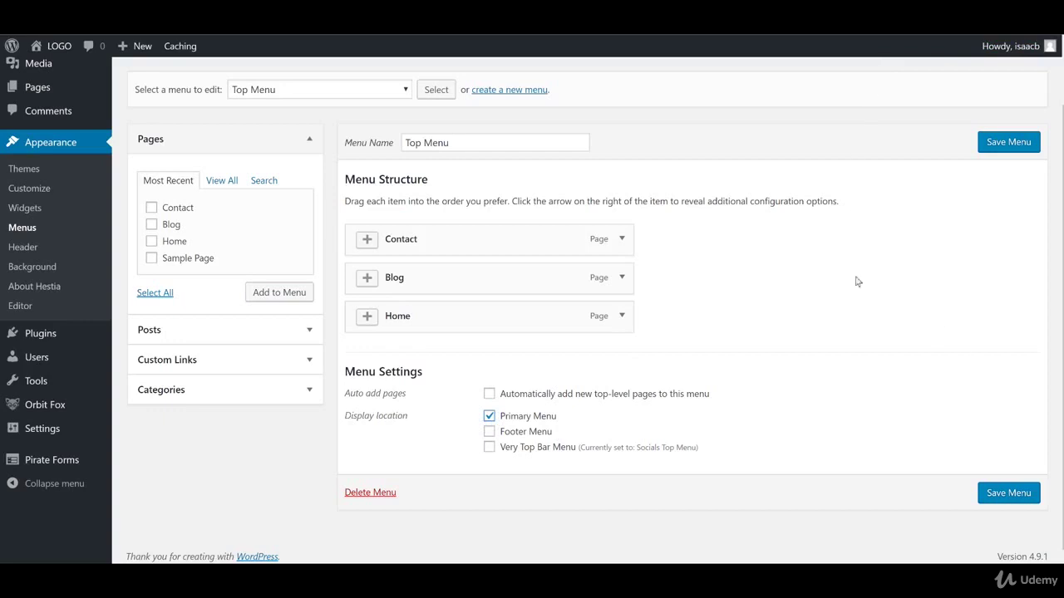
click(996, 495)
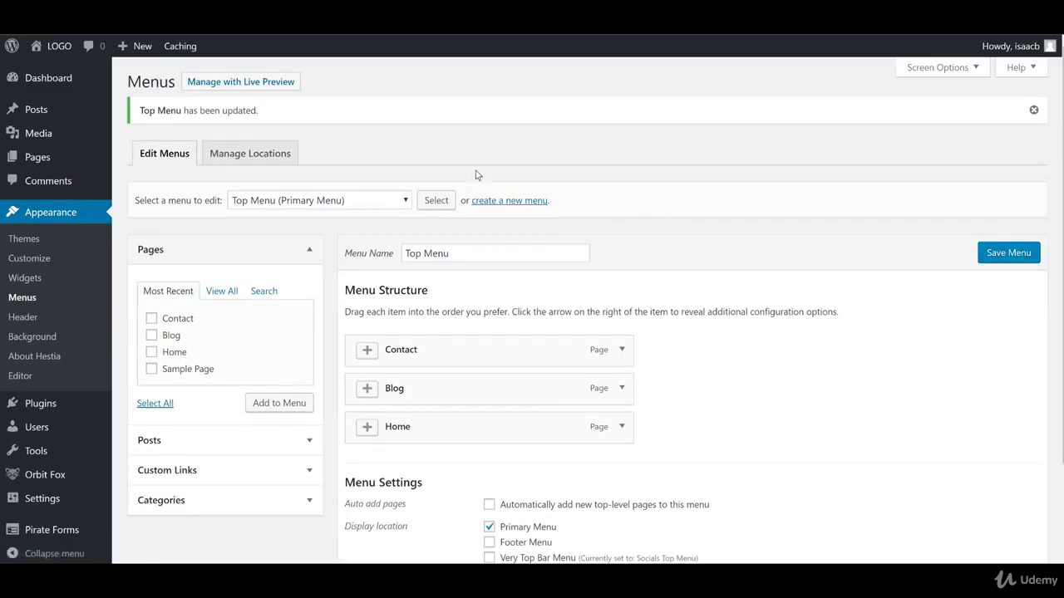
click(61, 45)
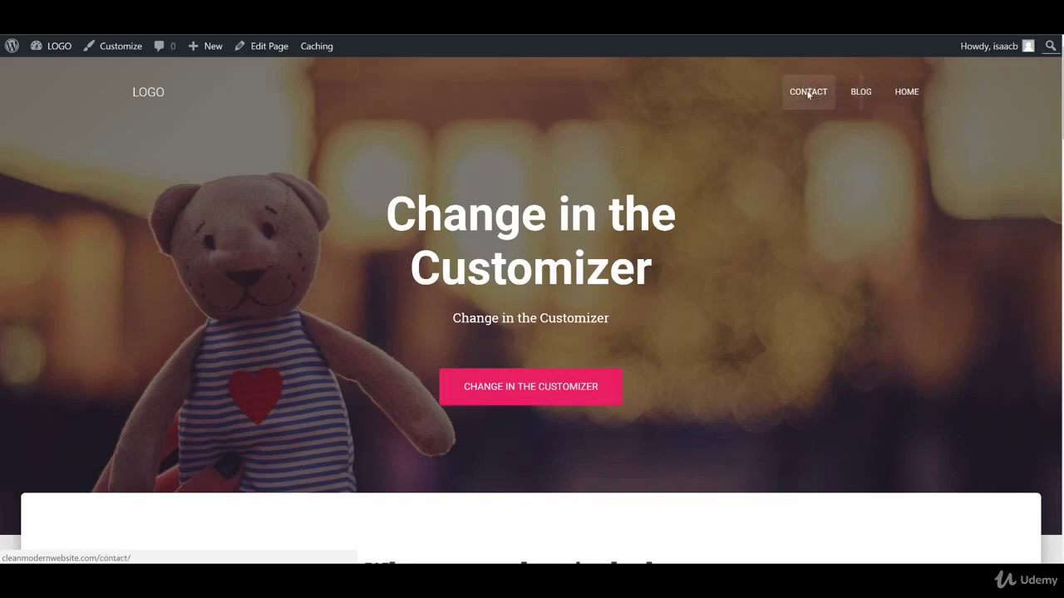
- Open the Hestia theme Customizer from the admin bar on the live site
click(123, 47)
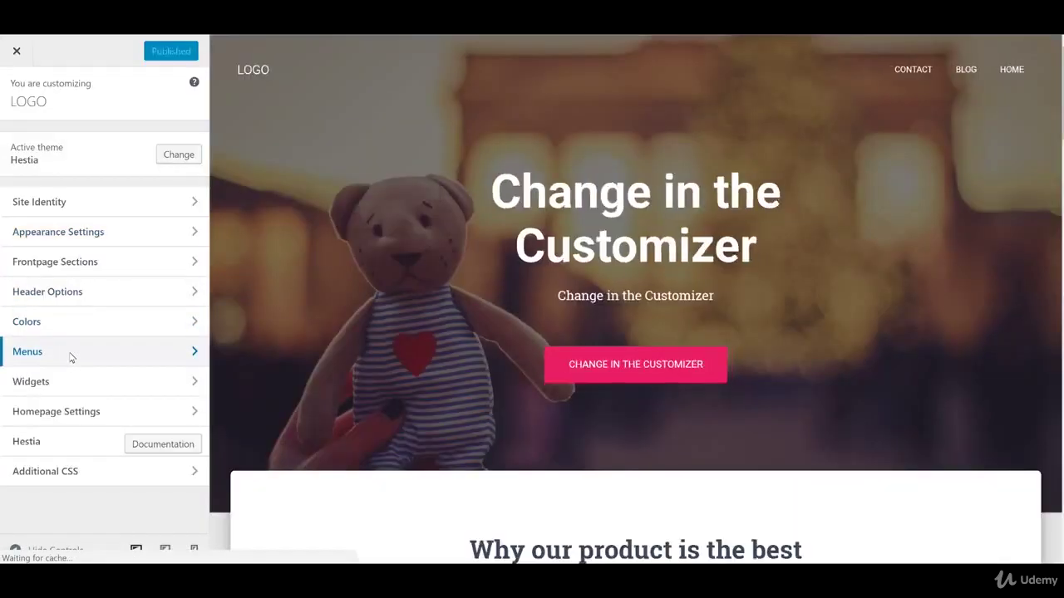
- In the Customizer, reorder Top Menu to Home, Blog, Contact and publish it
click(71, 353)
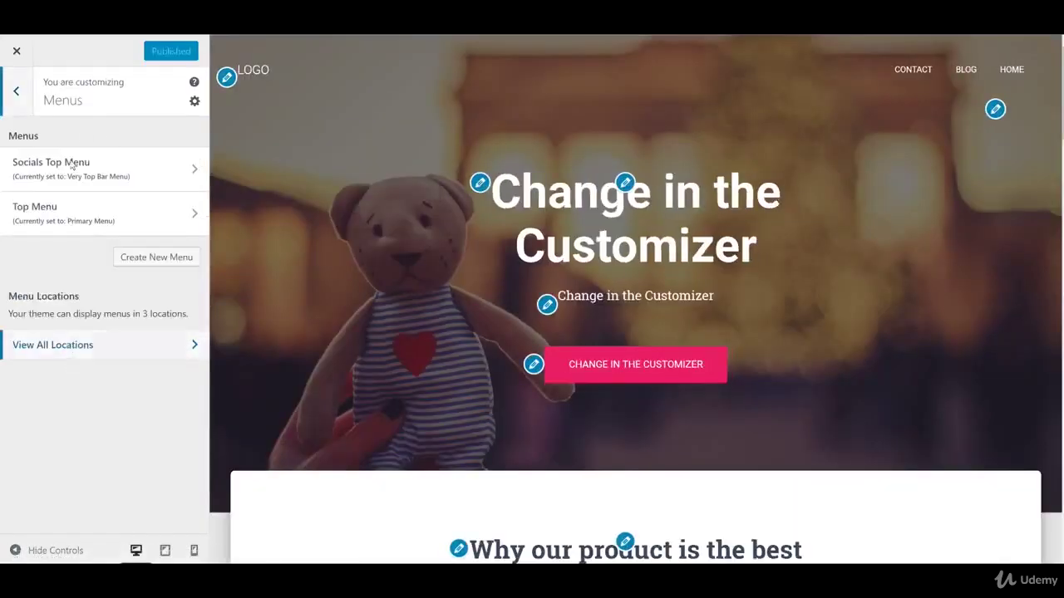
click(74, 212)
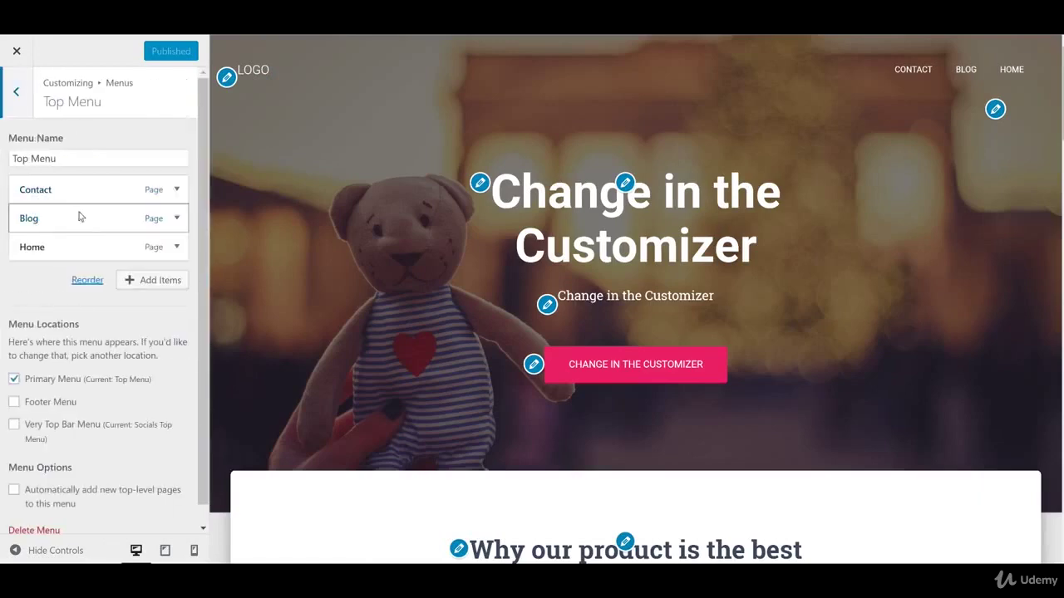
drag(72, 247, 71, 192)
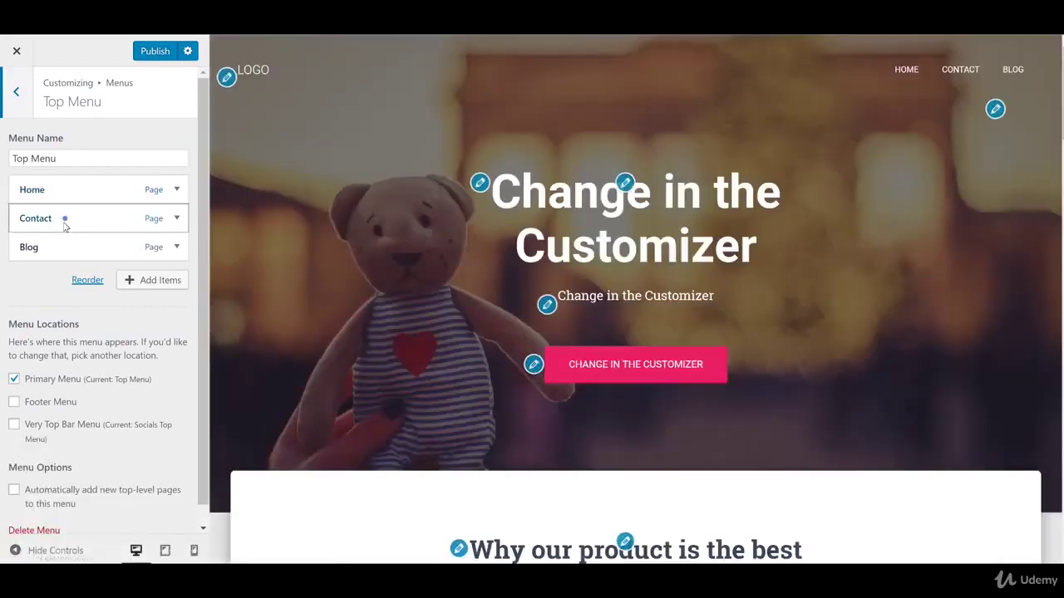
drag(67, 218, 63, 264)
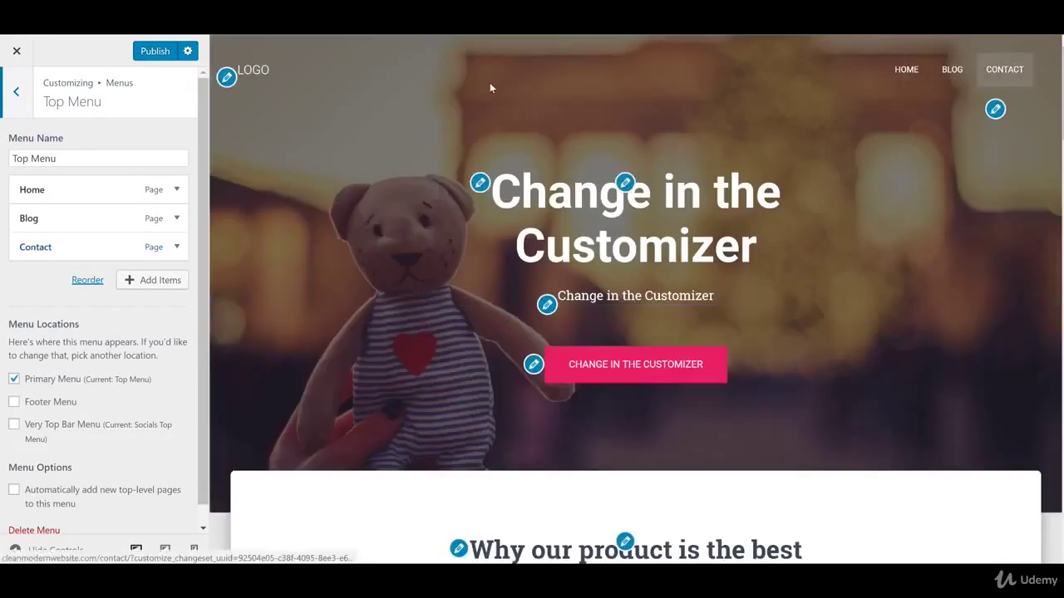
click(165, 52)
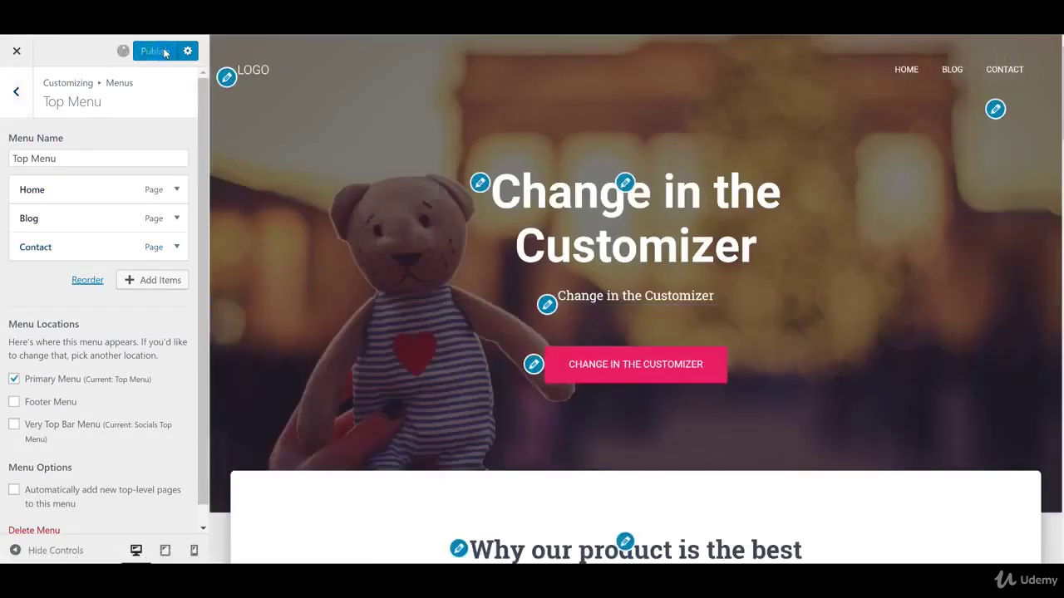
click(16, 91)
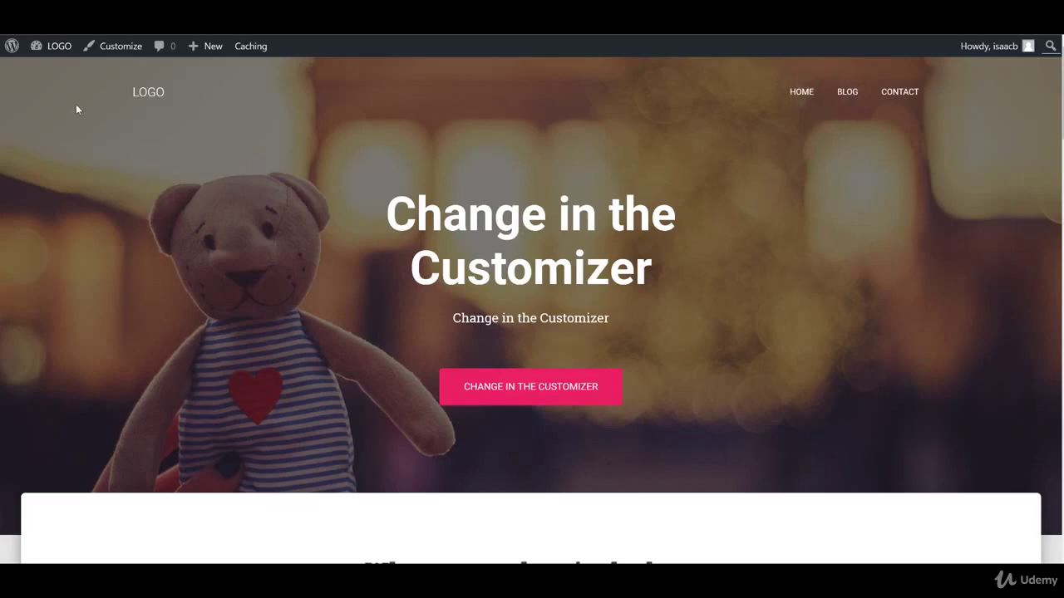
- Search Plugins > Add New for 'menu icons', then install and activate Menu Icons
mouse_move(54, 47)
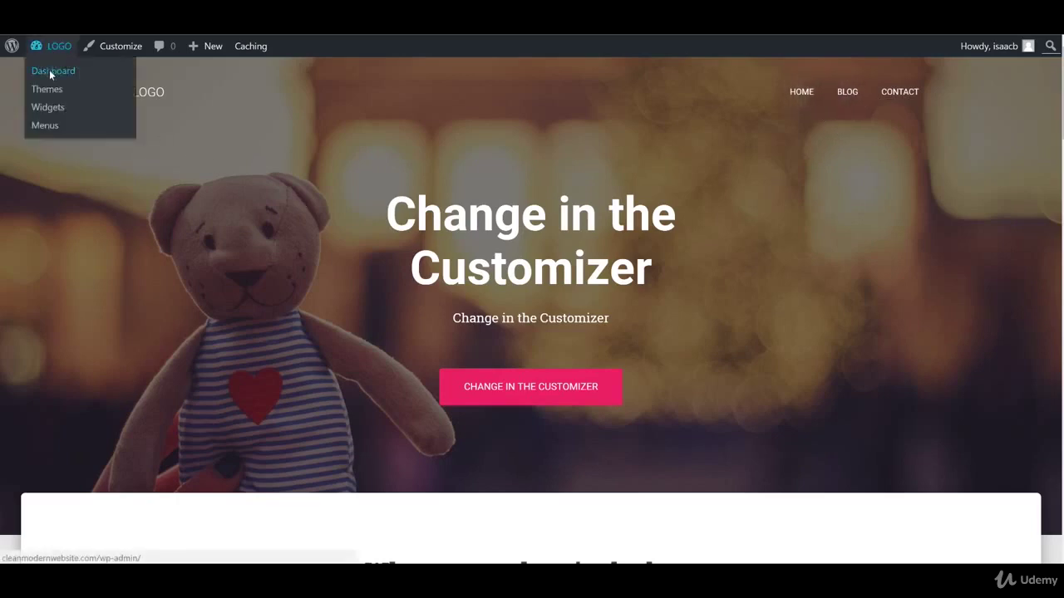
click(49, 70)
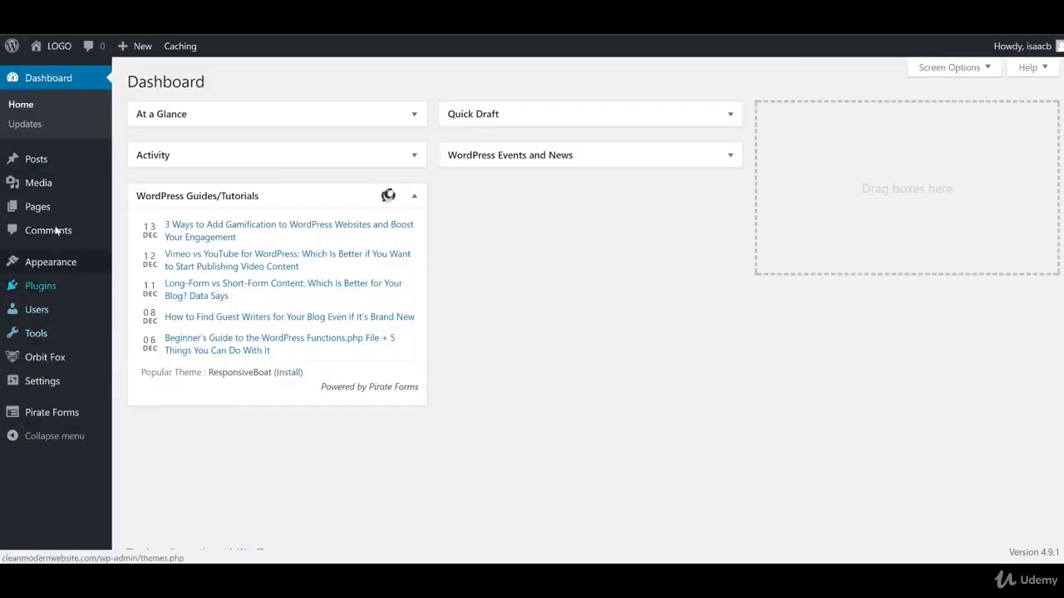
mouse_move(50, 285)
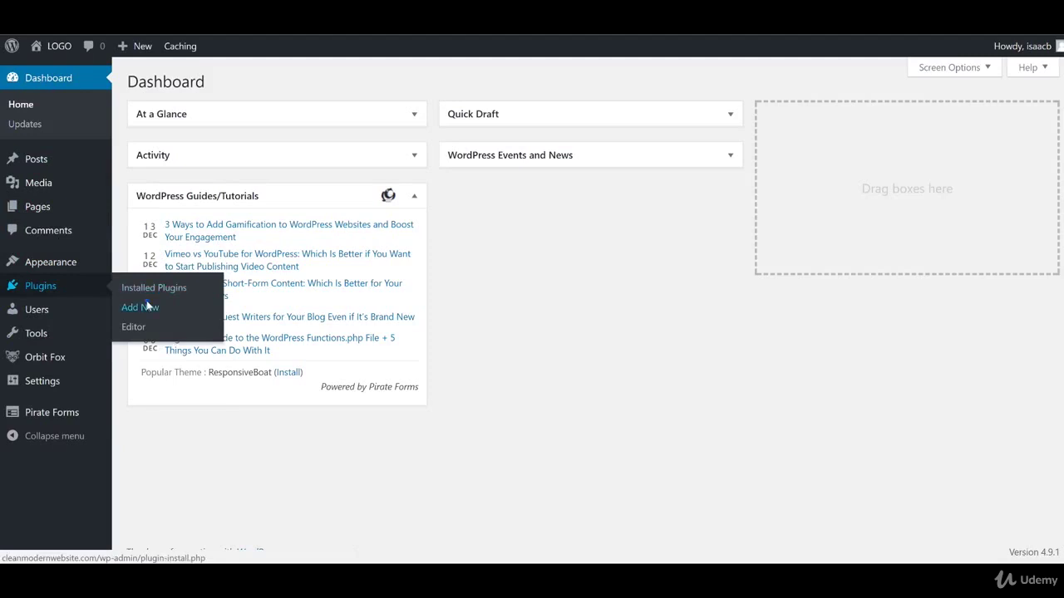
click(146, 306)
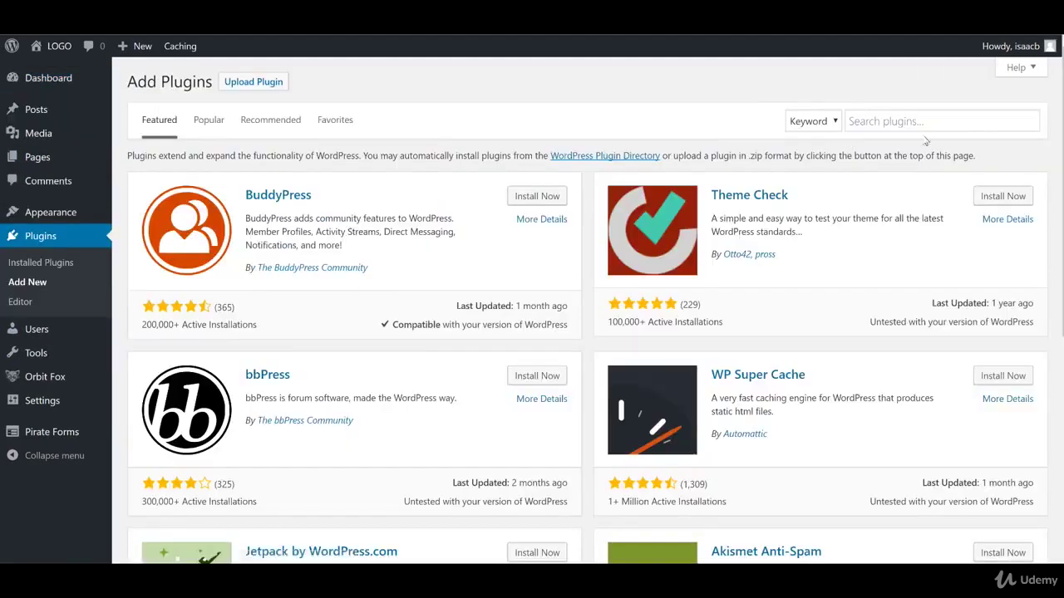
click(914, 123)
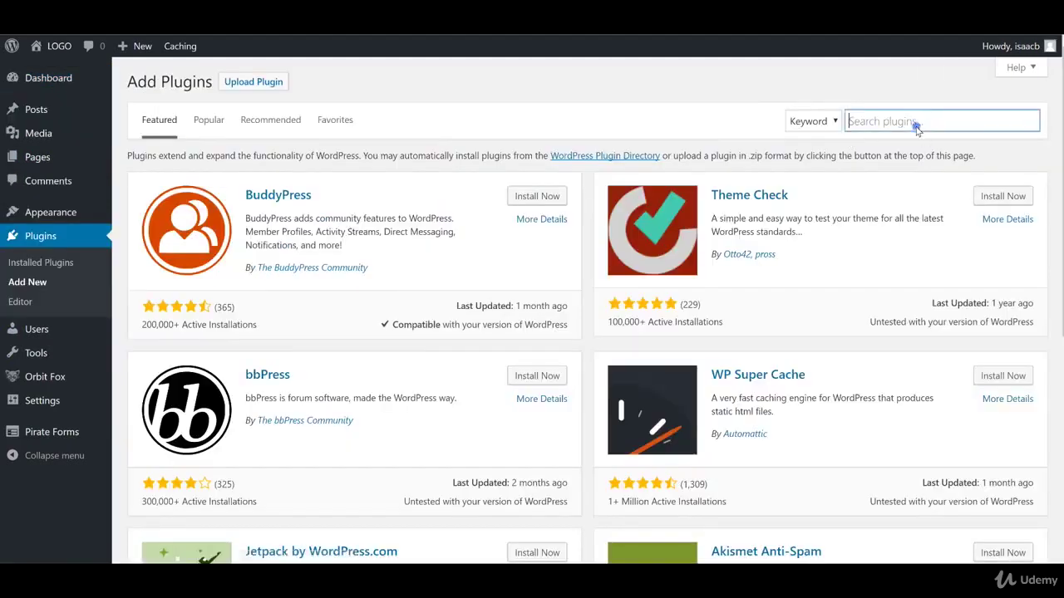
text(menu icons)
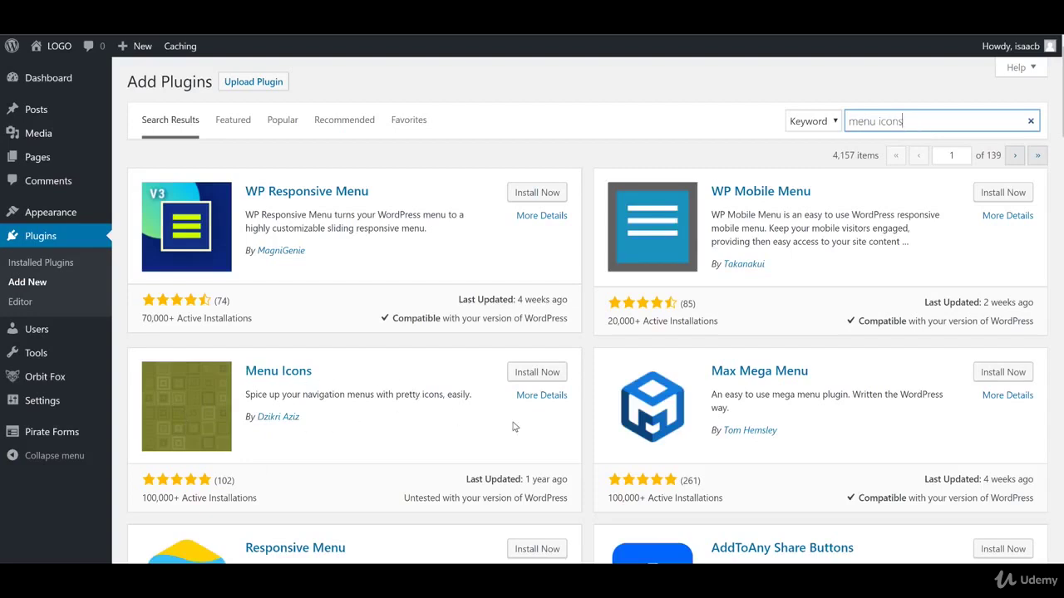
click(544, 380)
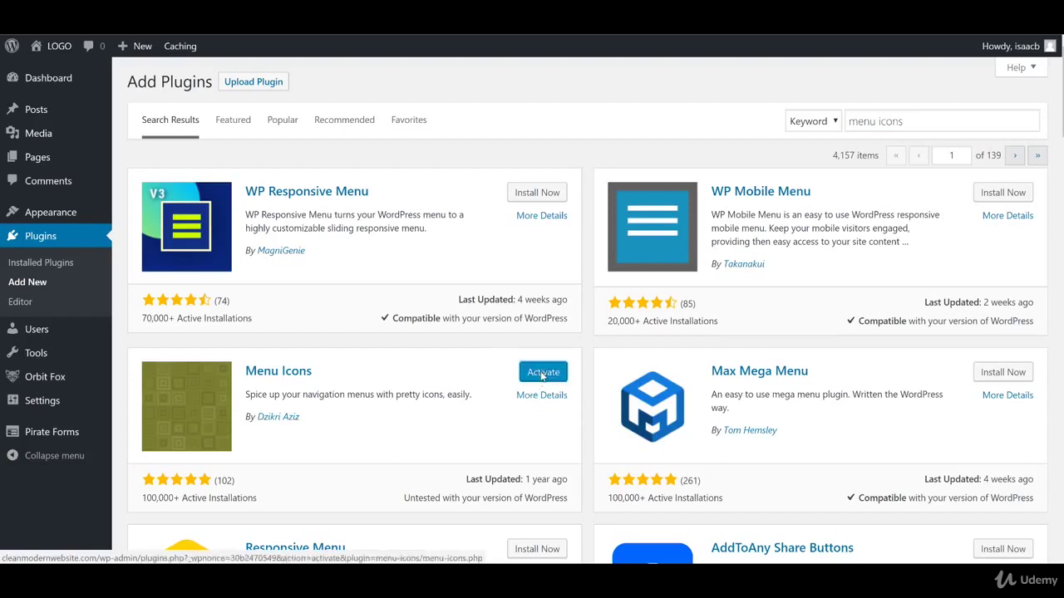
click(542, 376)
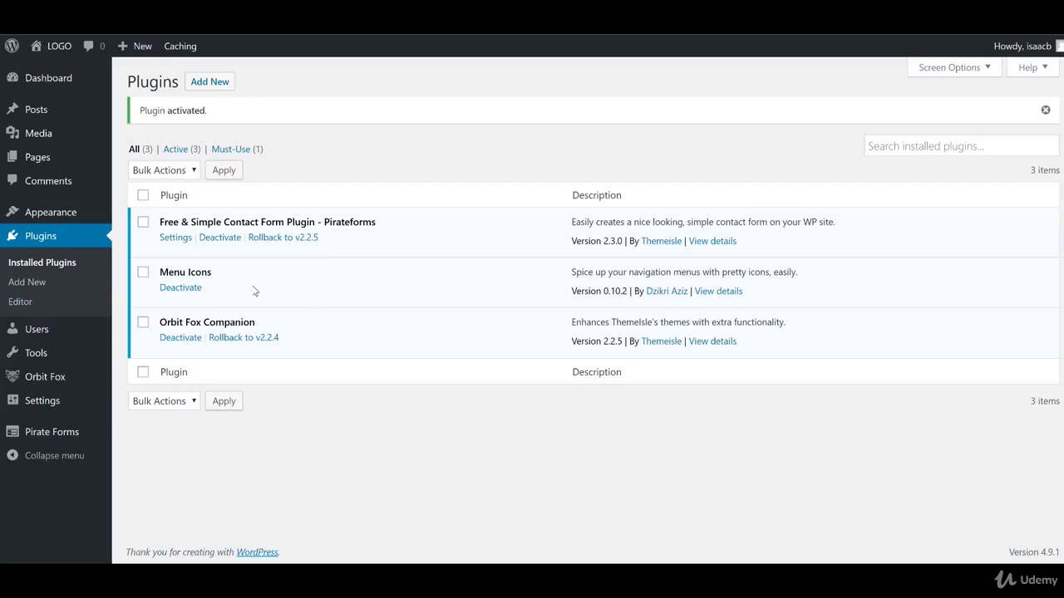
mouse_move(47, 213)
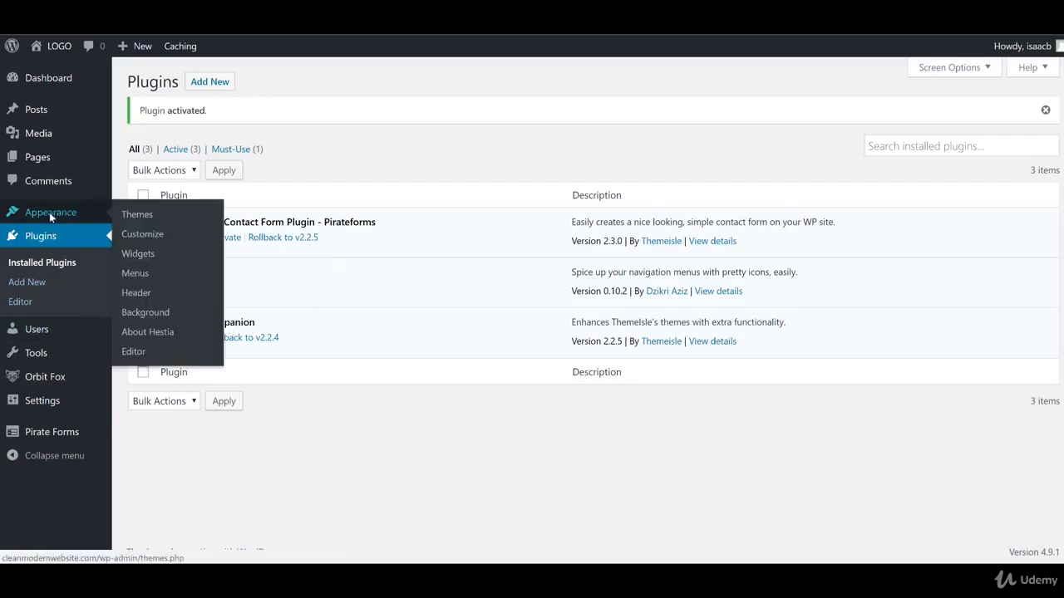
- In the Menus editor, set the Home item's icon to the Dashicons 'home' house icon
click(136, 274)
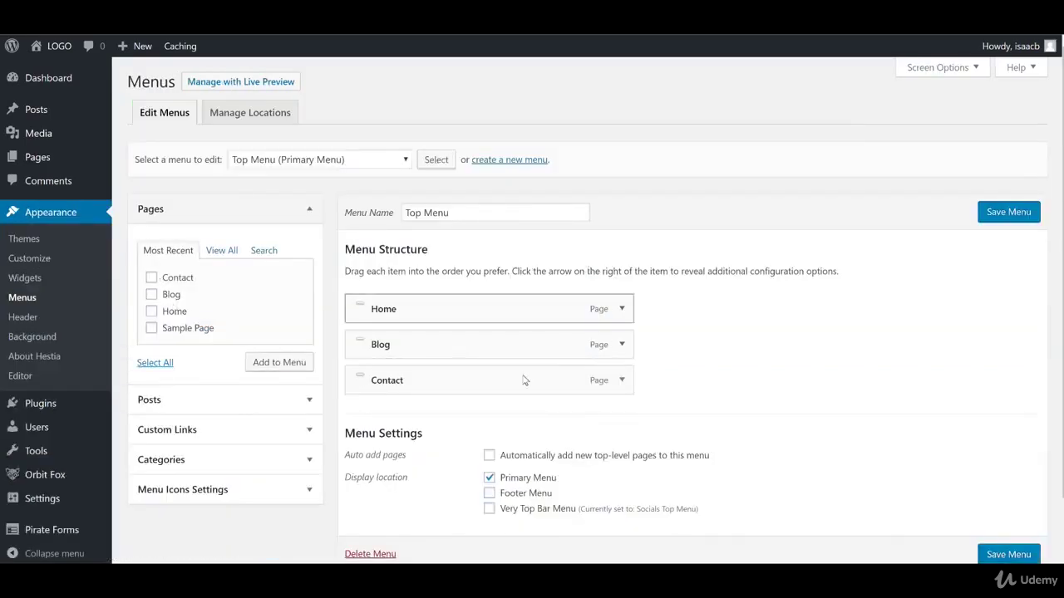
click(623, 309)
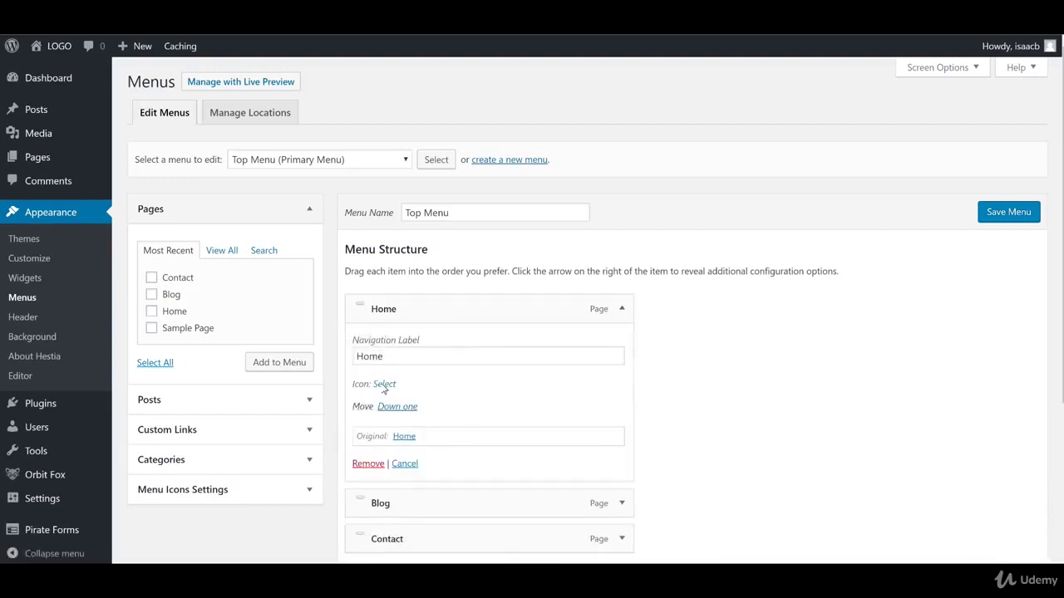
click(384, 385)
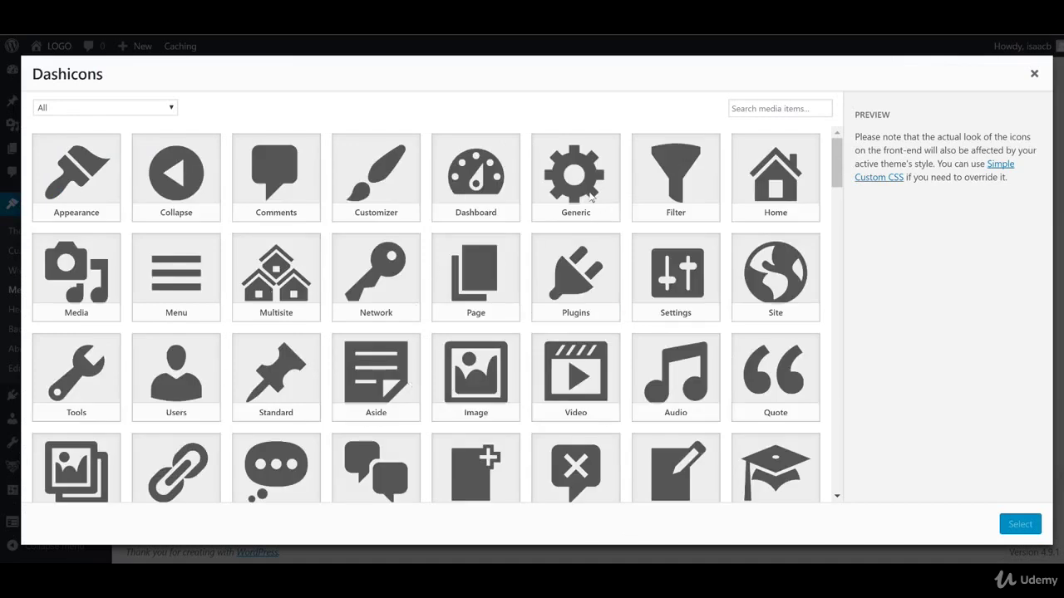
scroll(586, 193, down, 1)
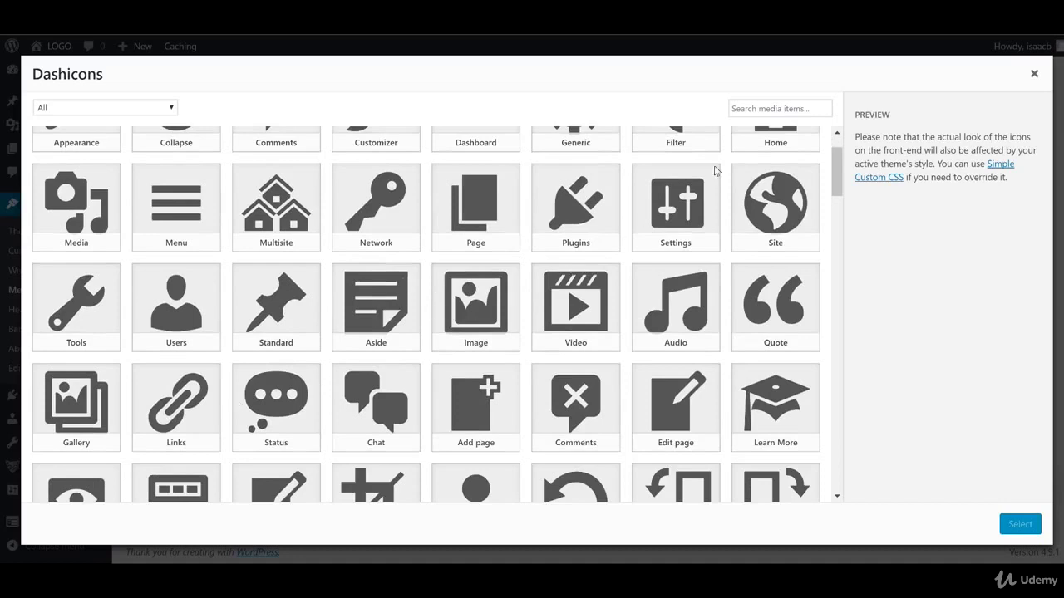
click(764, 110)
text(home)
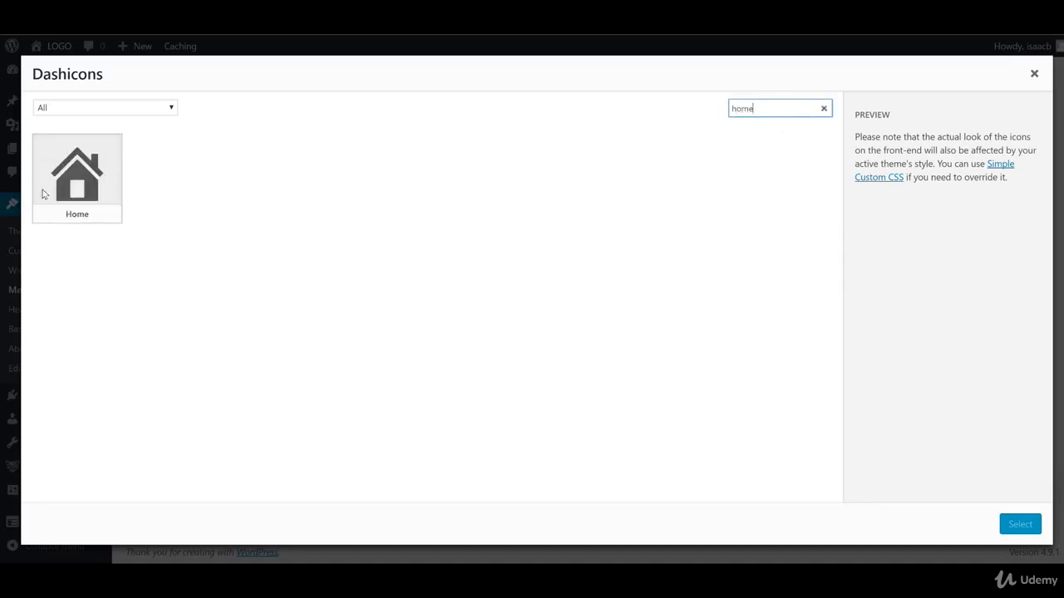
click(88, 175)
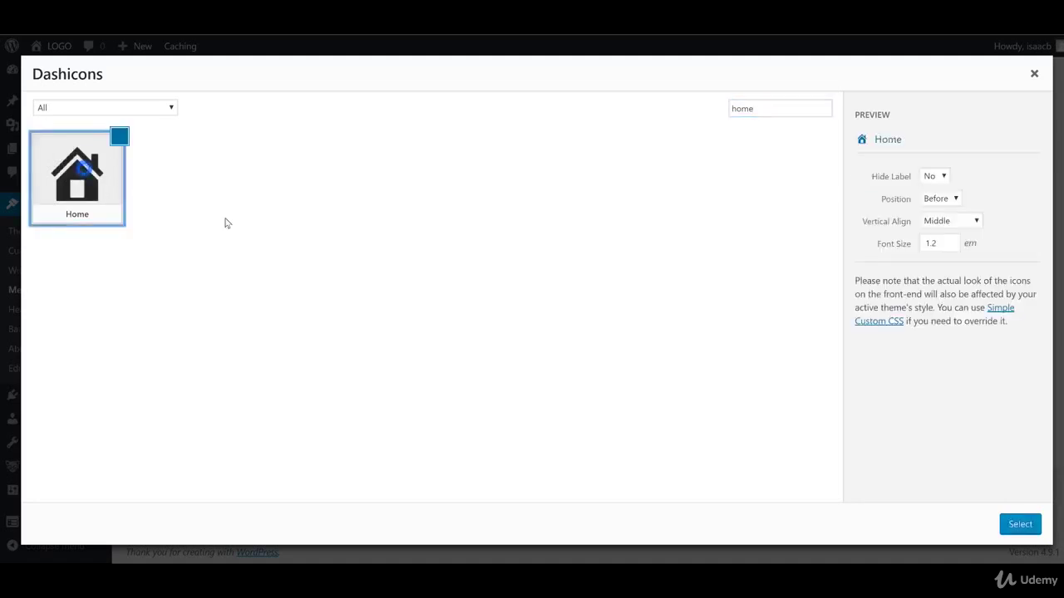
click(1008, 530)
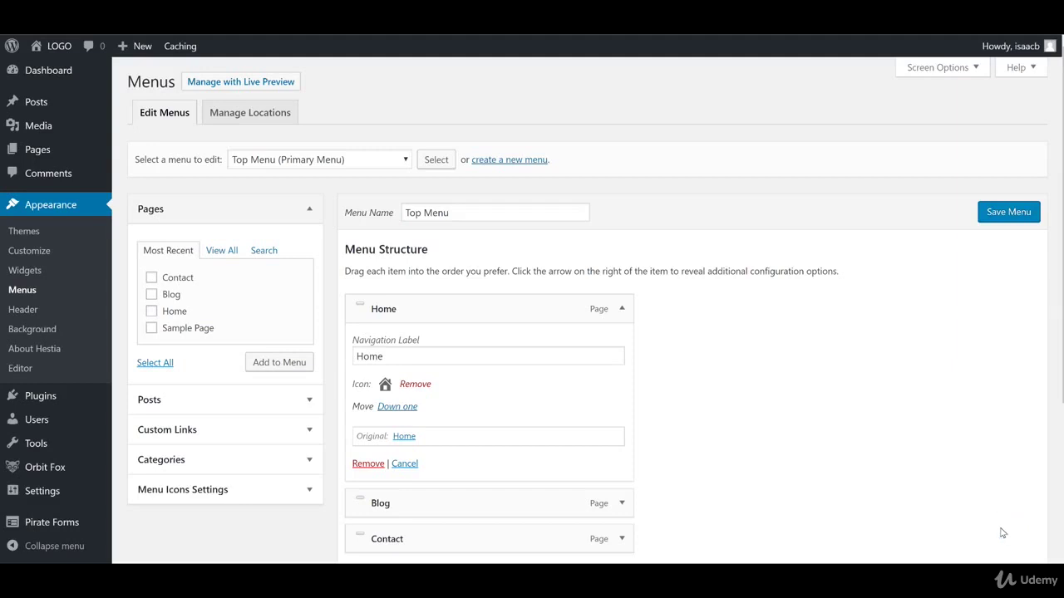
click(621, 308)
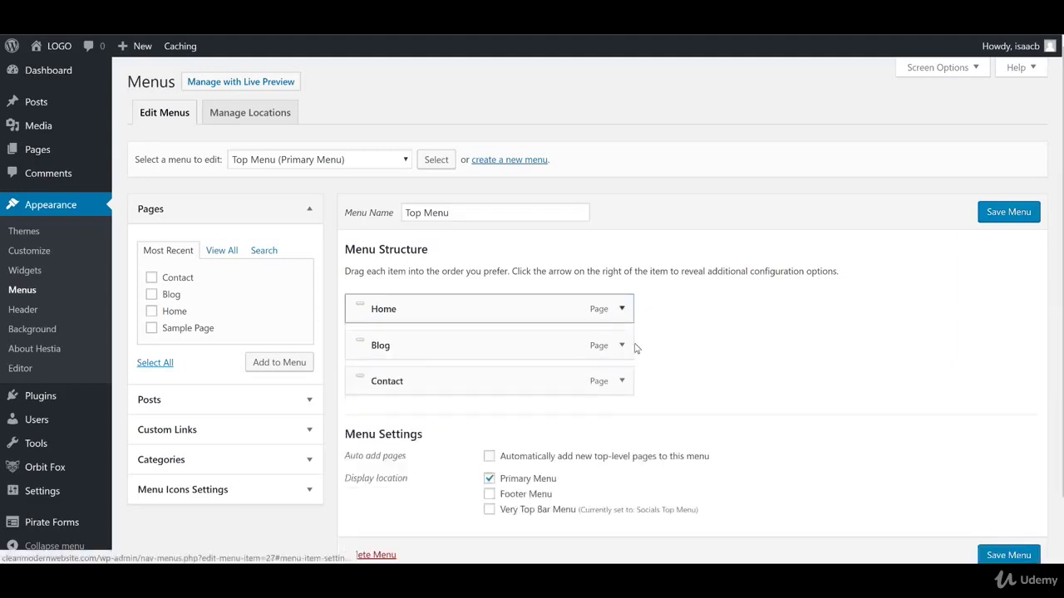
- Set the Blog item's icon to the Write Blog pencil dashicon, then expand Contact
click(621, 344)
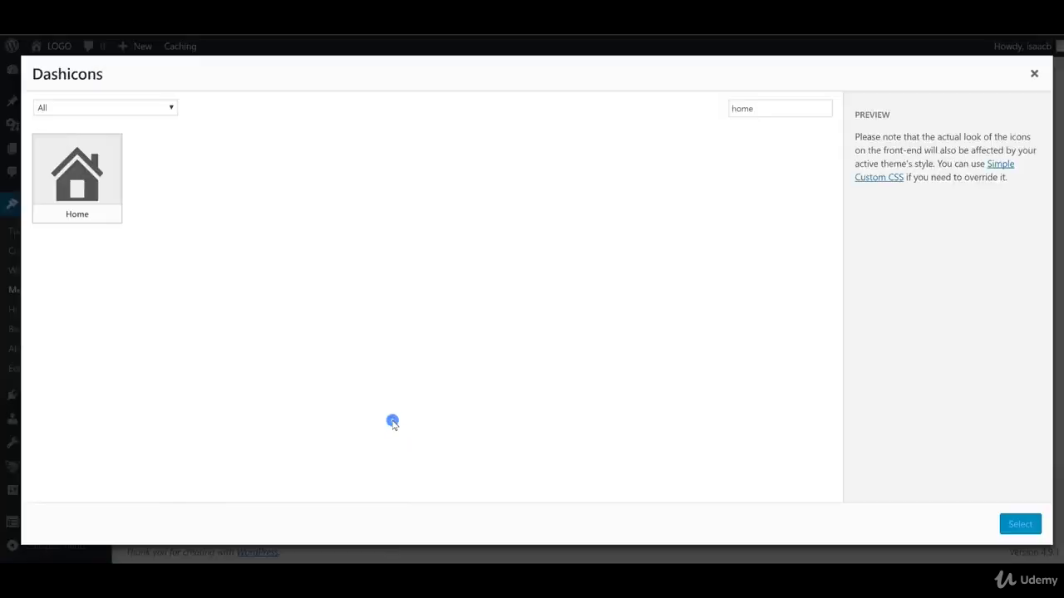
click(385, 419)
click(750, 108)
double_click(751, 108)
key(BackSpace)
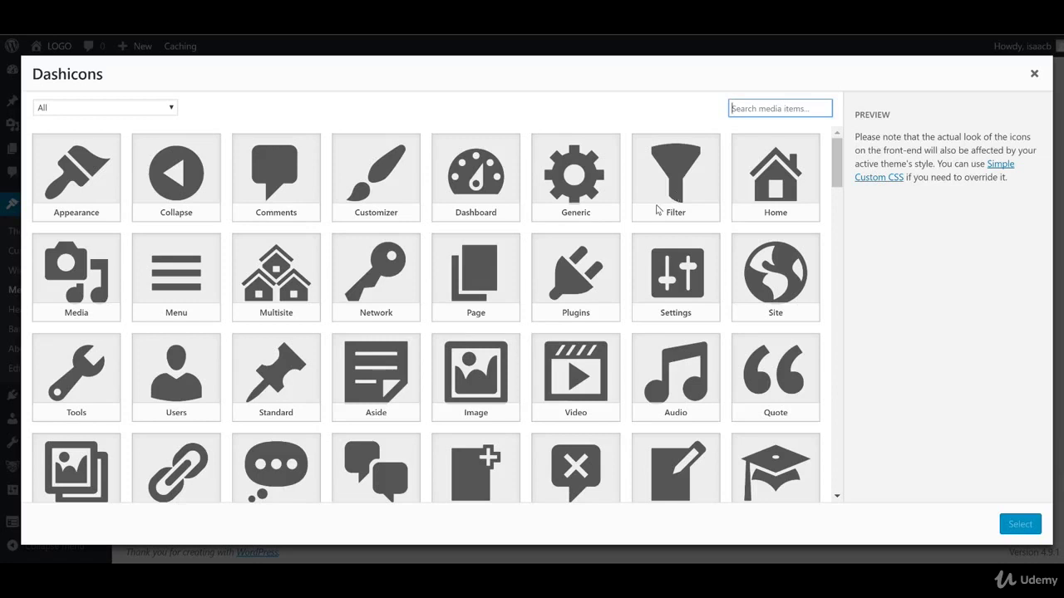
scroll(657, 209, down, 5)
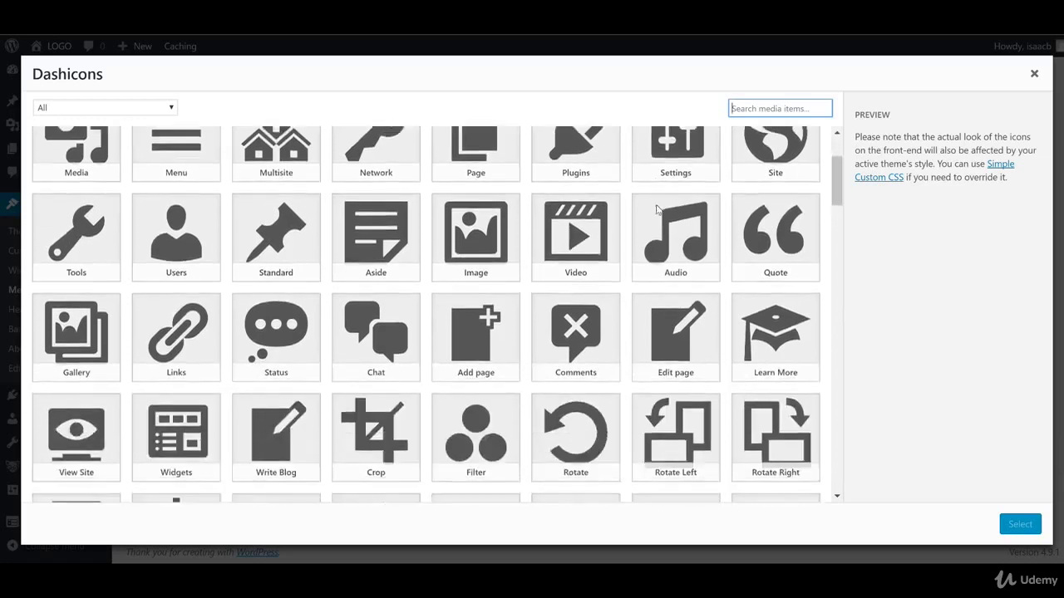
scroll(657, 209, down, 1)
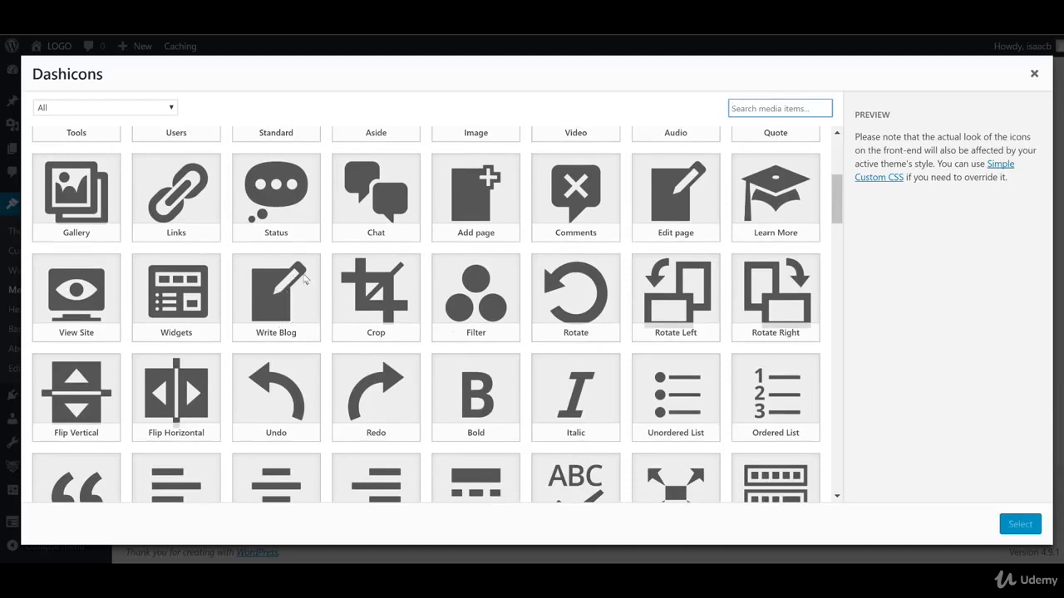
click(282, 293)
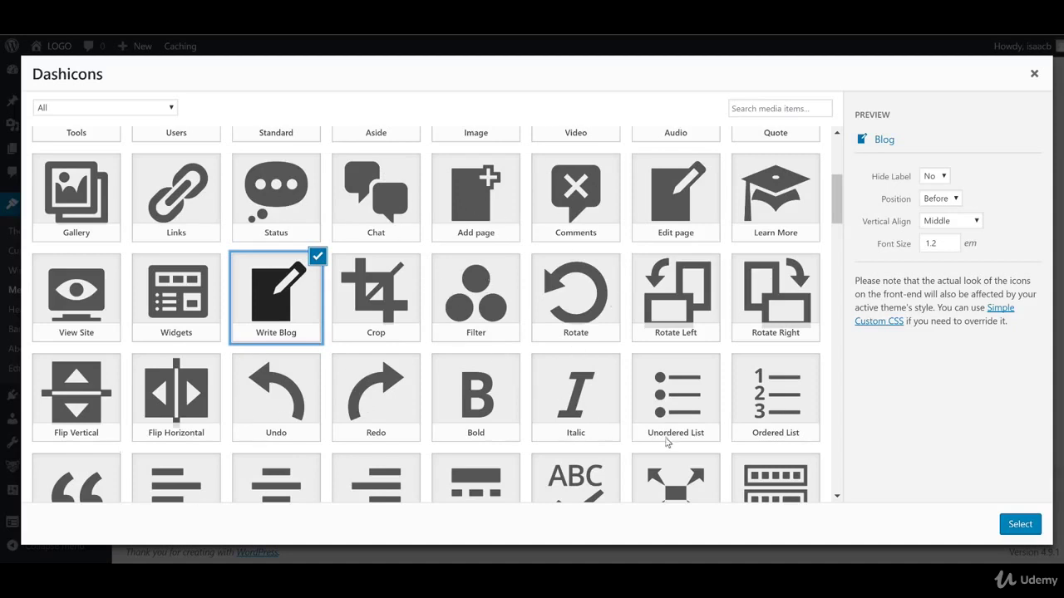
click(1021, 525)
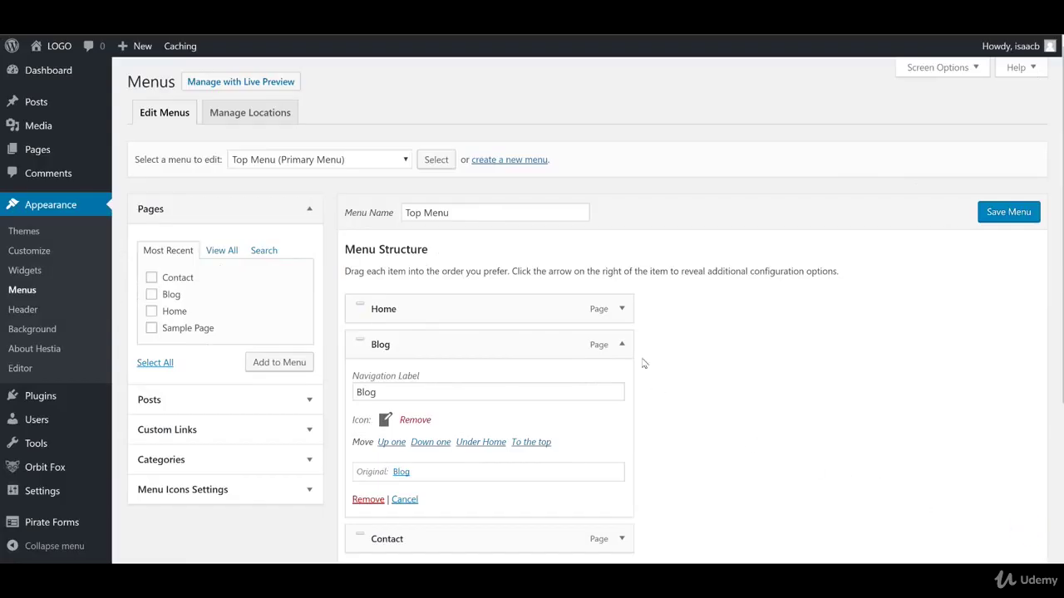
click(622, 344)
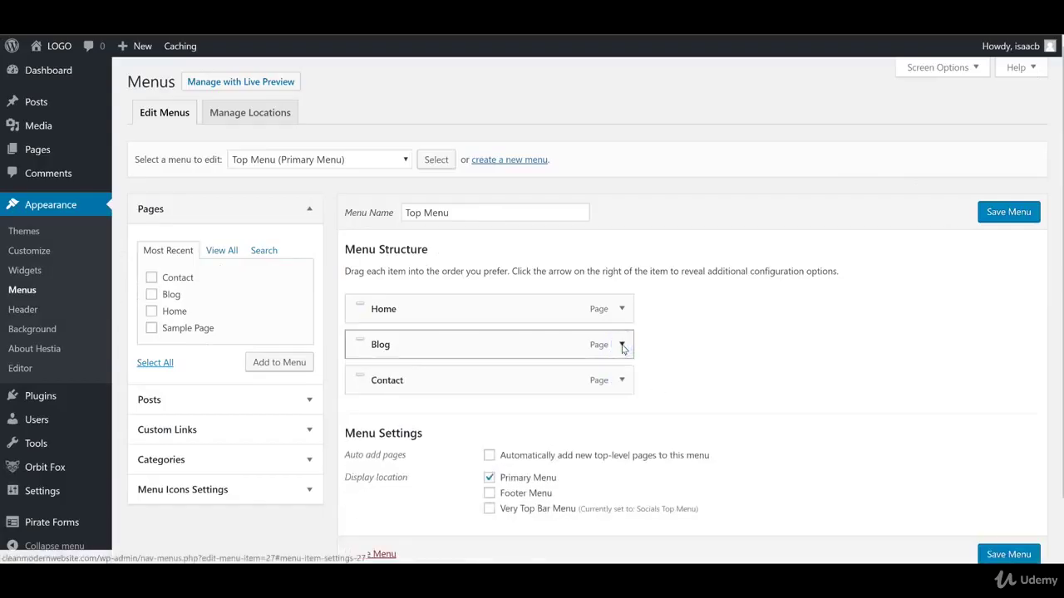
click(621, 382)
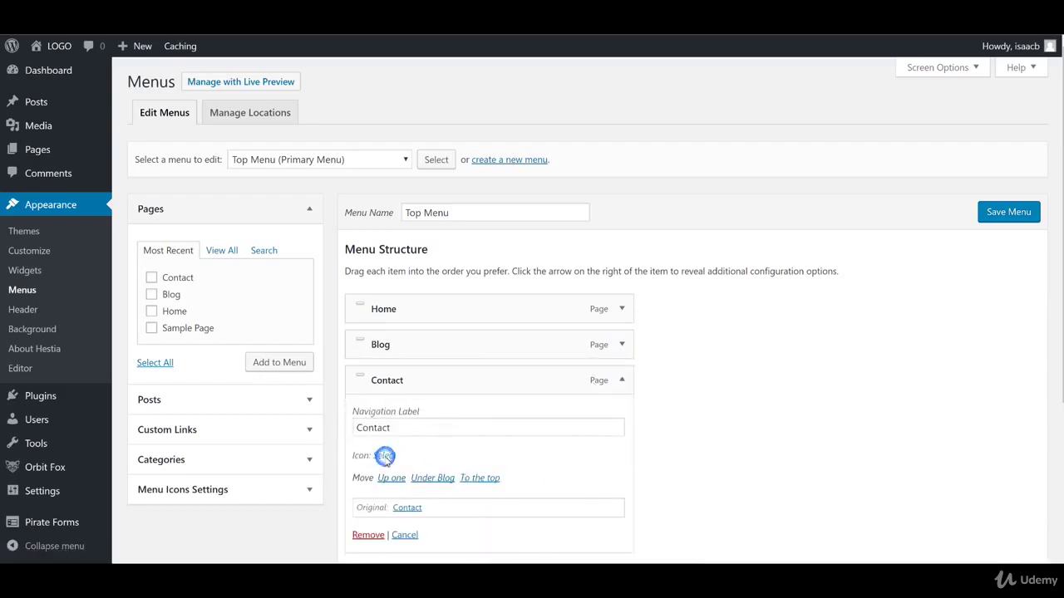
- Assign the envelope Email dashicon to the Contact menu item
click(384, 456)
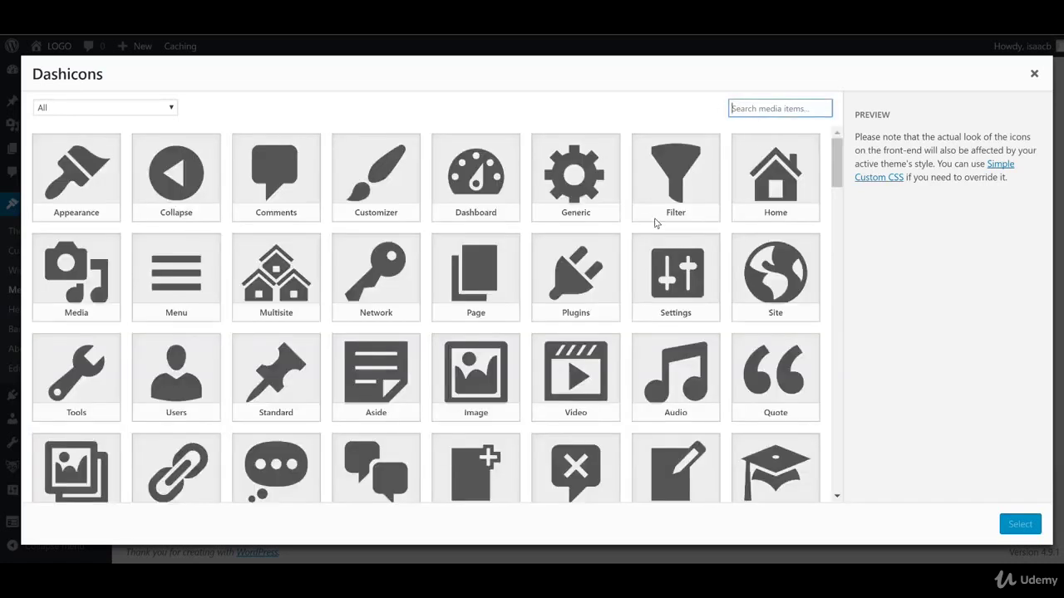
text(mail)
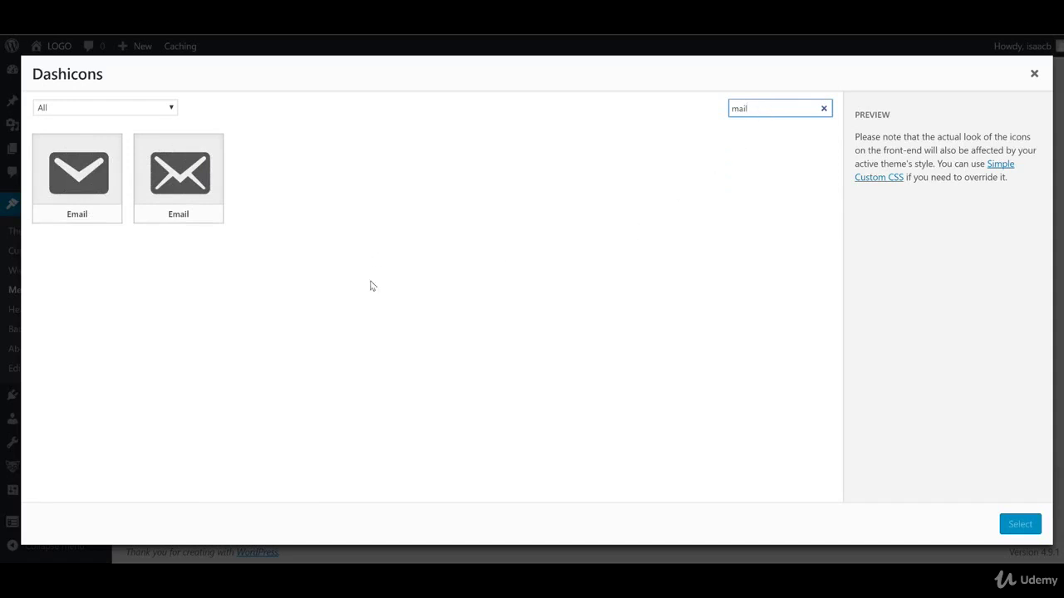
click(184, 182)
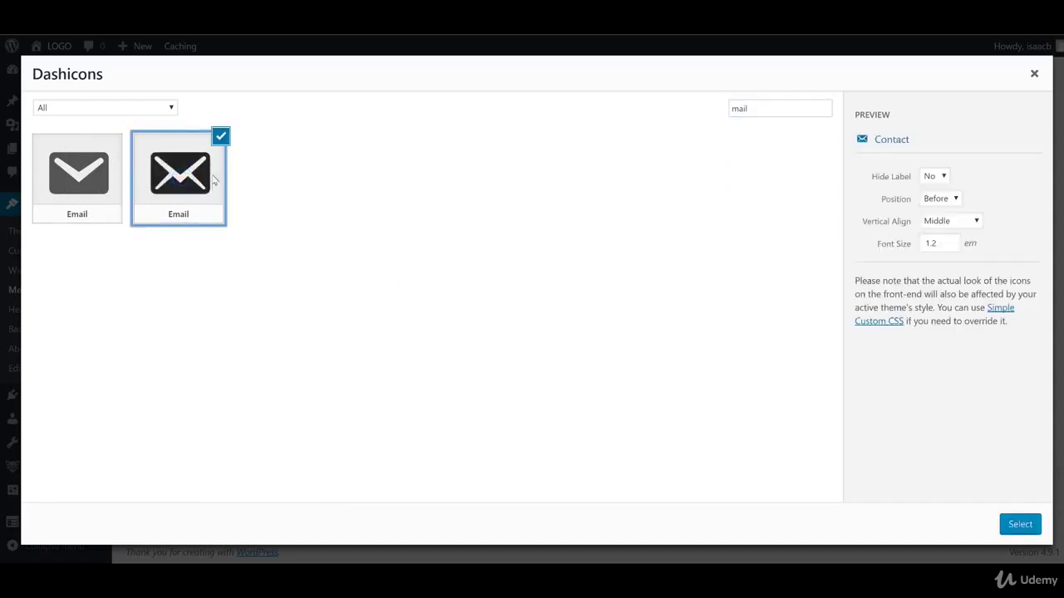
click(1019, 527)
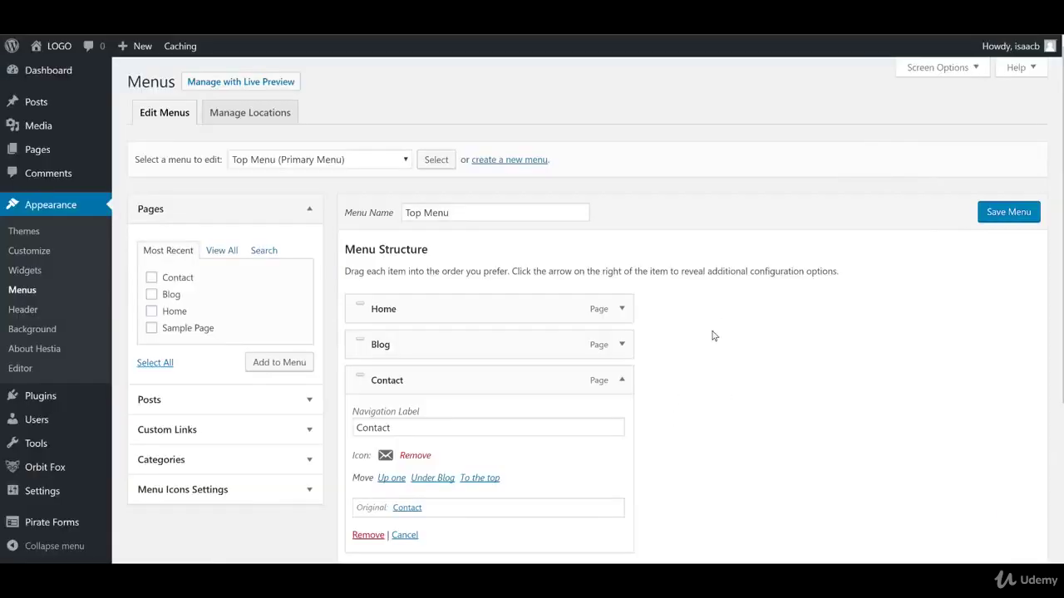
click(623, 381)
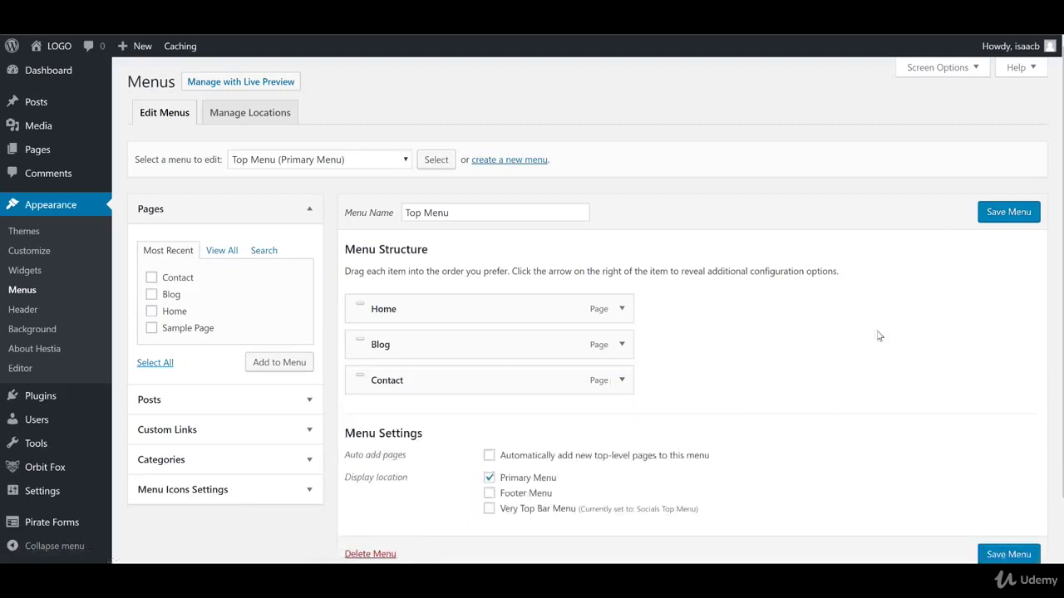
- Save Top Menu with its Home, Blog and Contact icons and go back to the Dashboard
click(1015, 217)
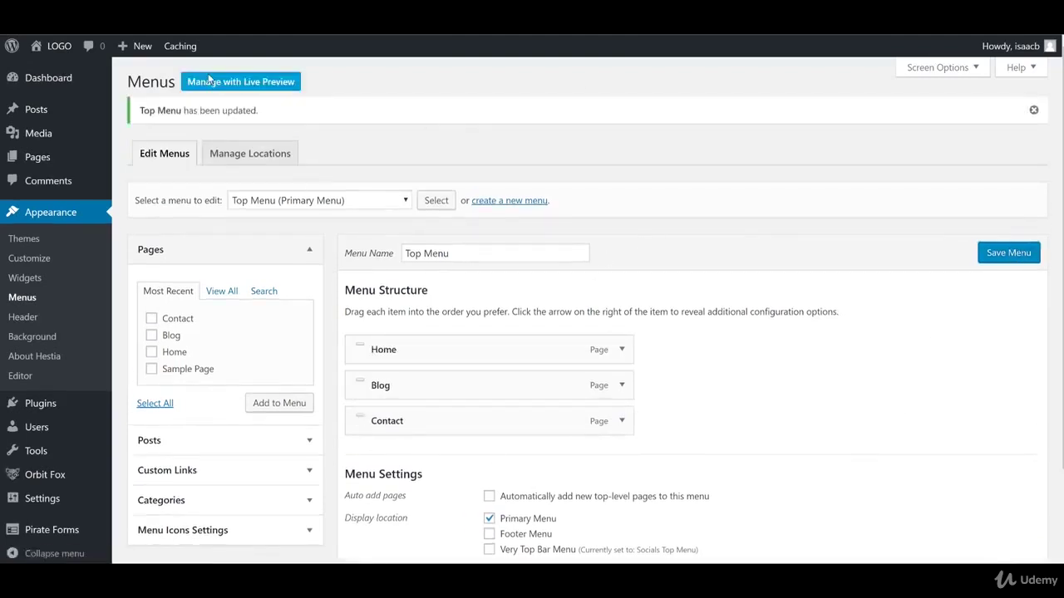
mouse_move(69, 46)
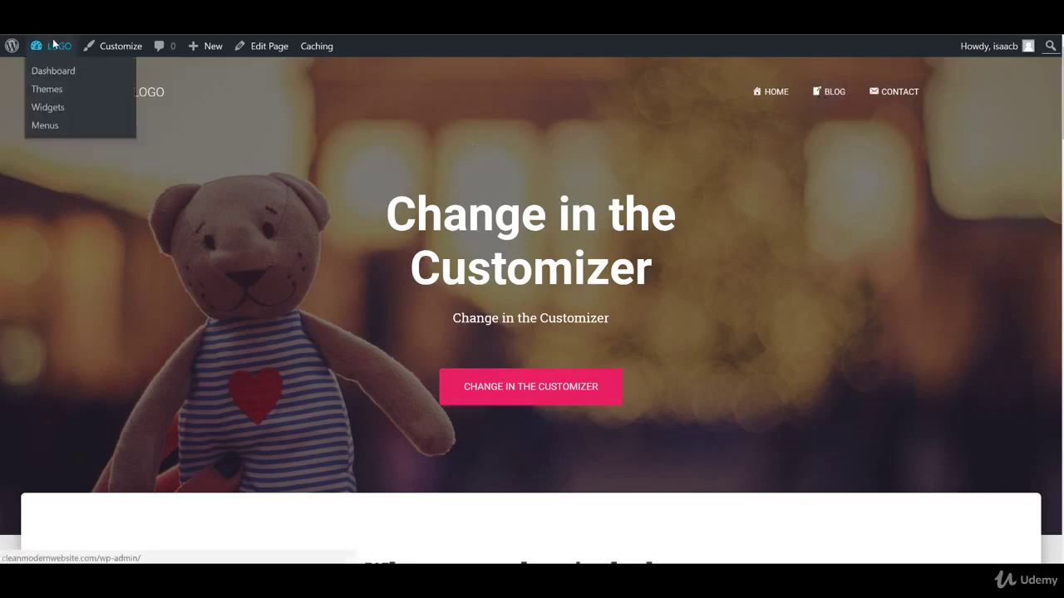
click(46, 69)
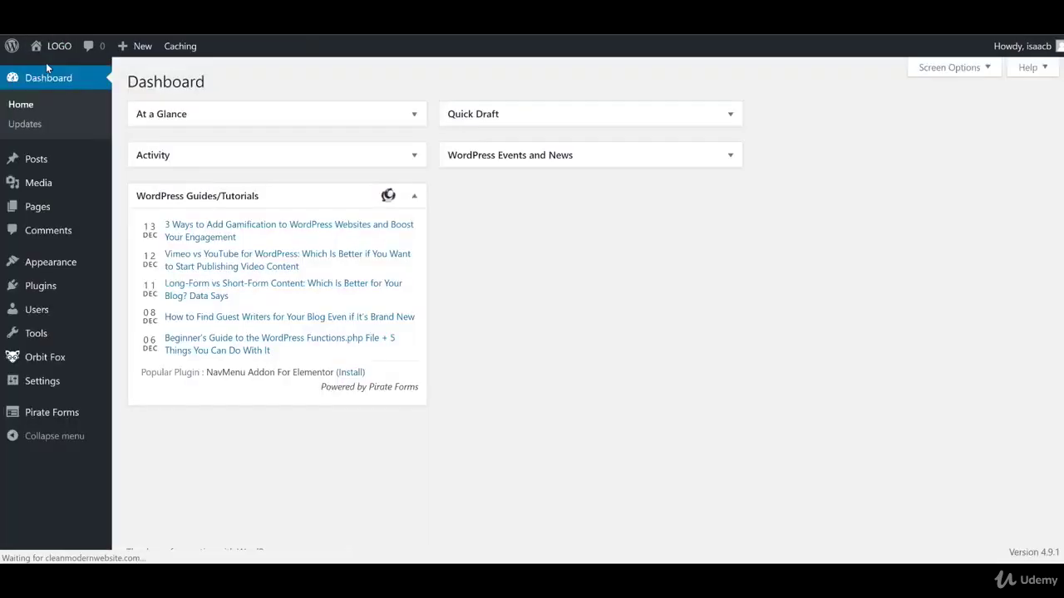
mouse_move(50, 206)
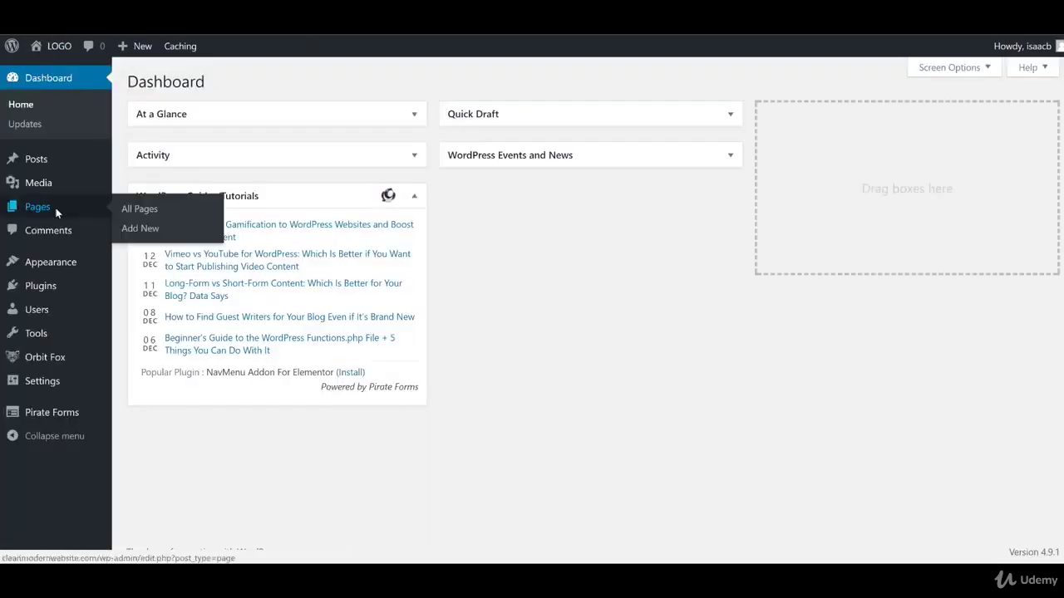
- Publish a new empty page titled 'About', then open the Menus editor
click(140, 229)
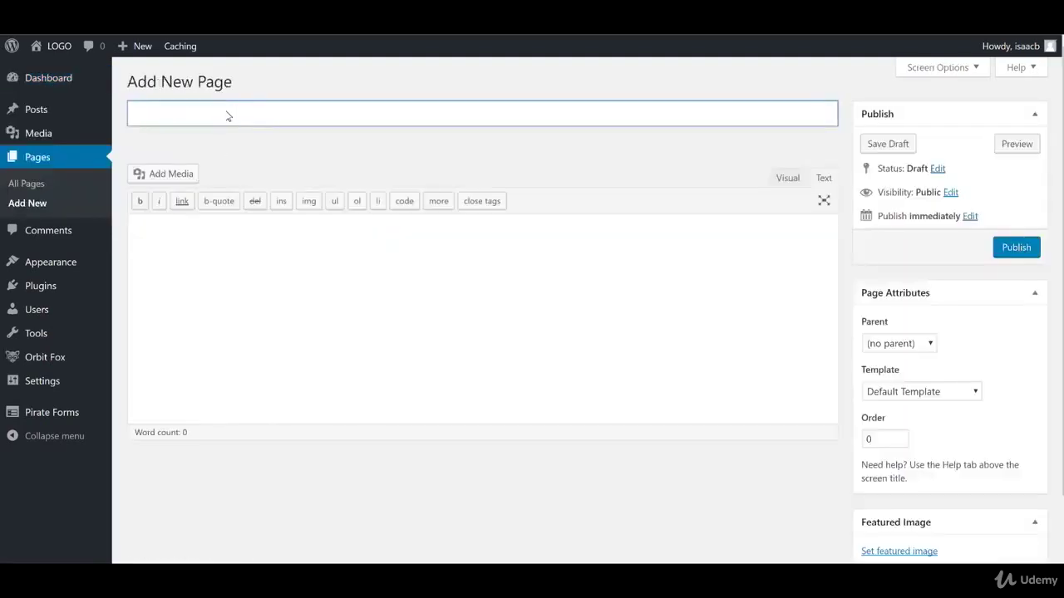
text(Ab)
text(out)
click(154, 231)
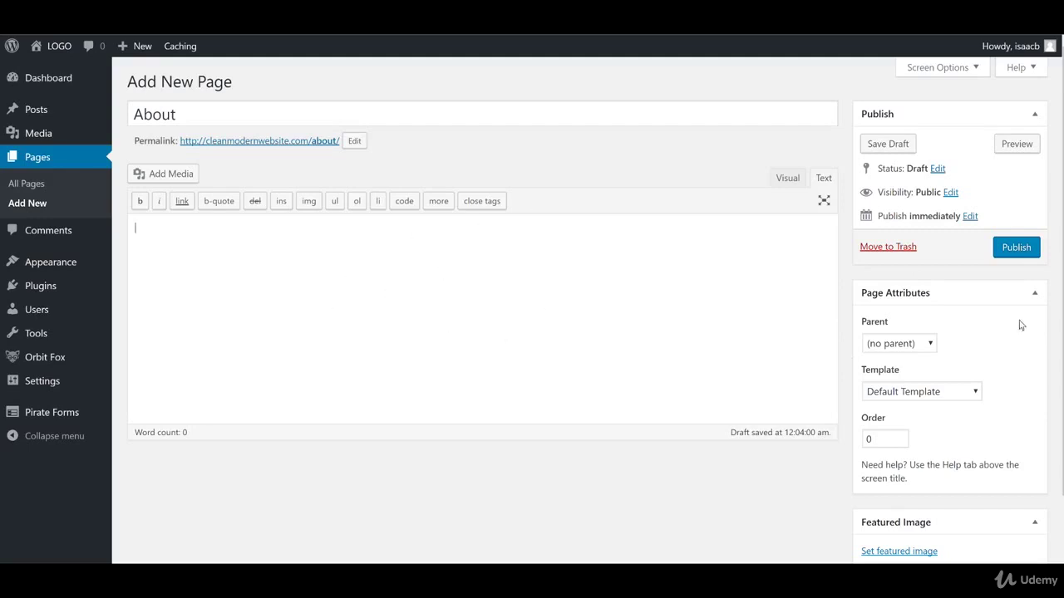
click(1015, 248)
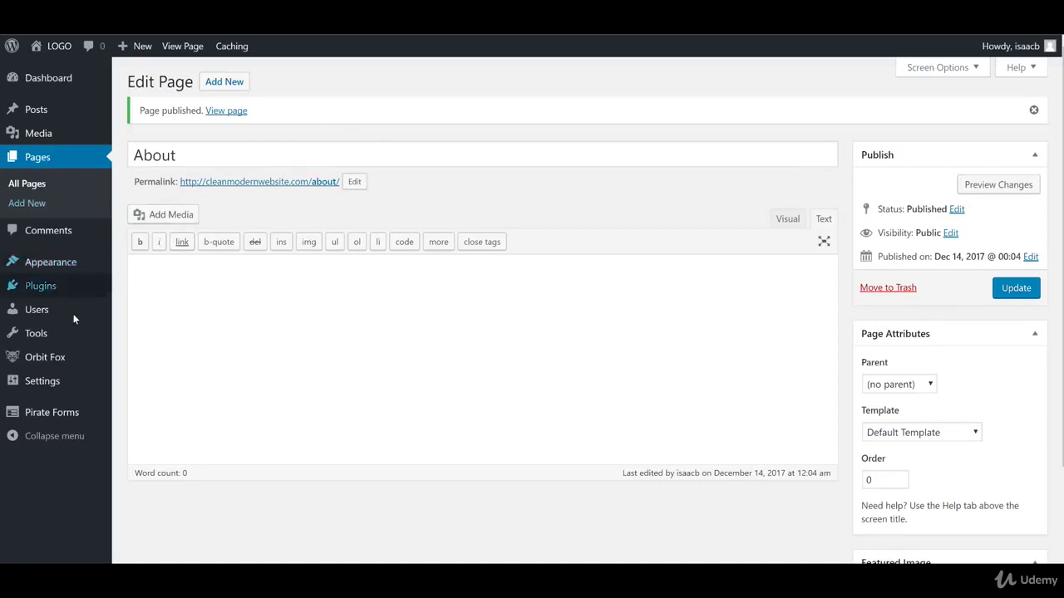
mouse_move(59, 266)
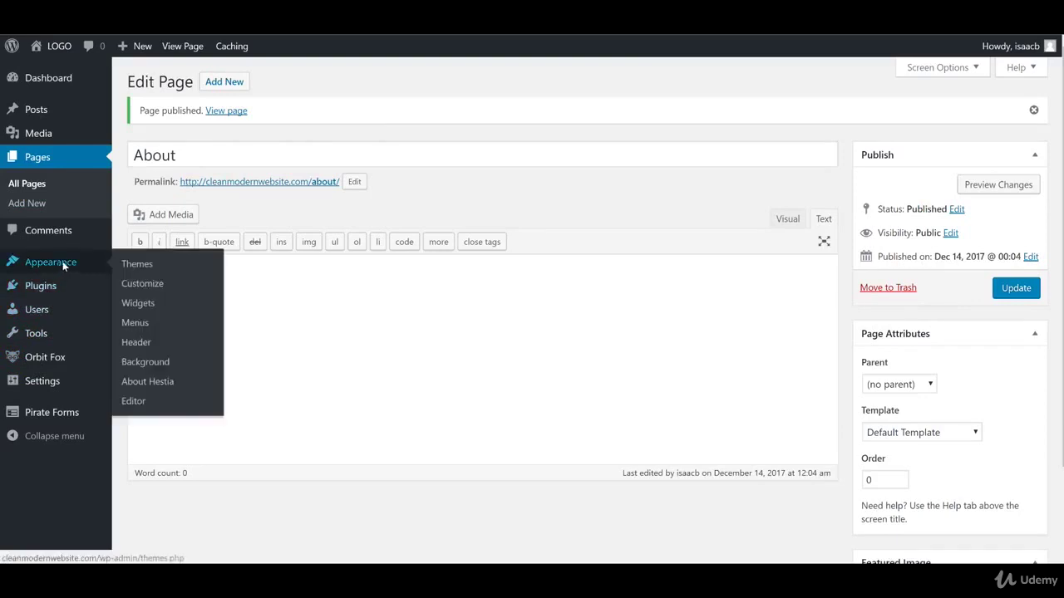
click(136, 323)
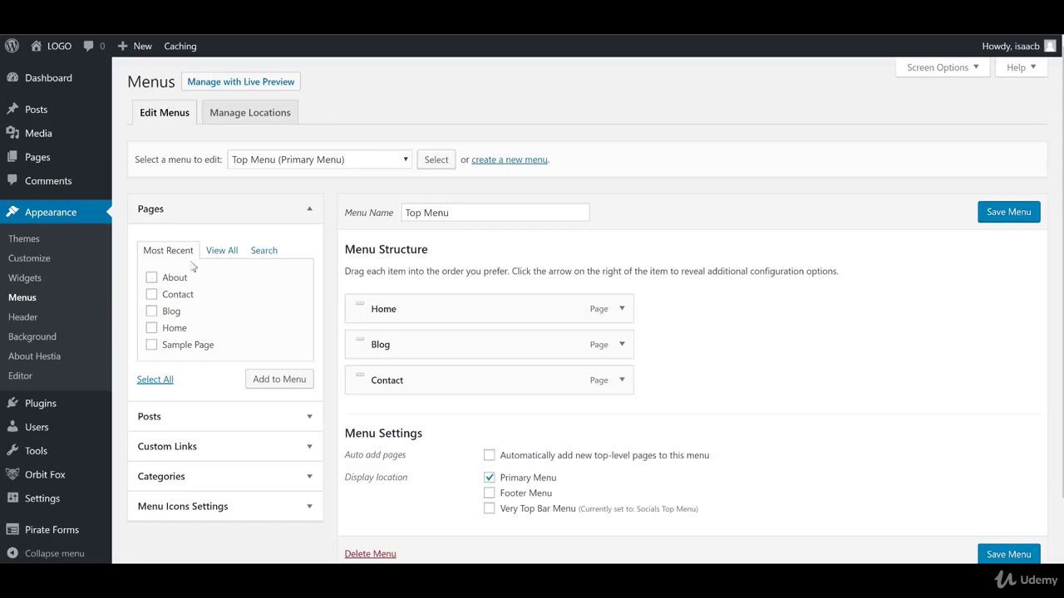
- Add the About page to the Top Menu, placed right after Home
click(151, 280)
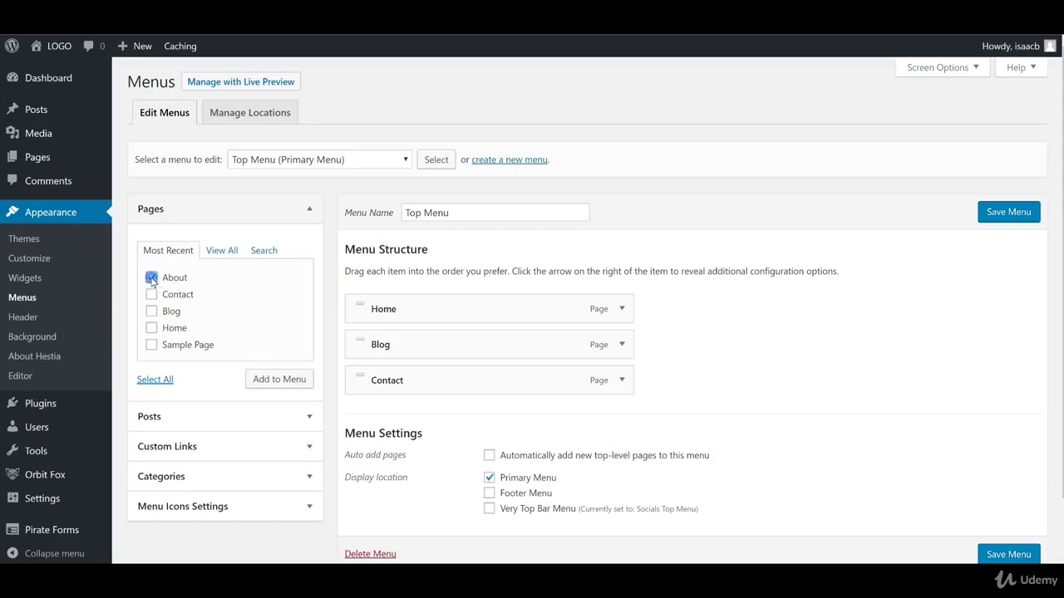
click(269, 384)
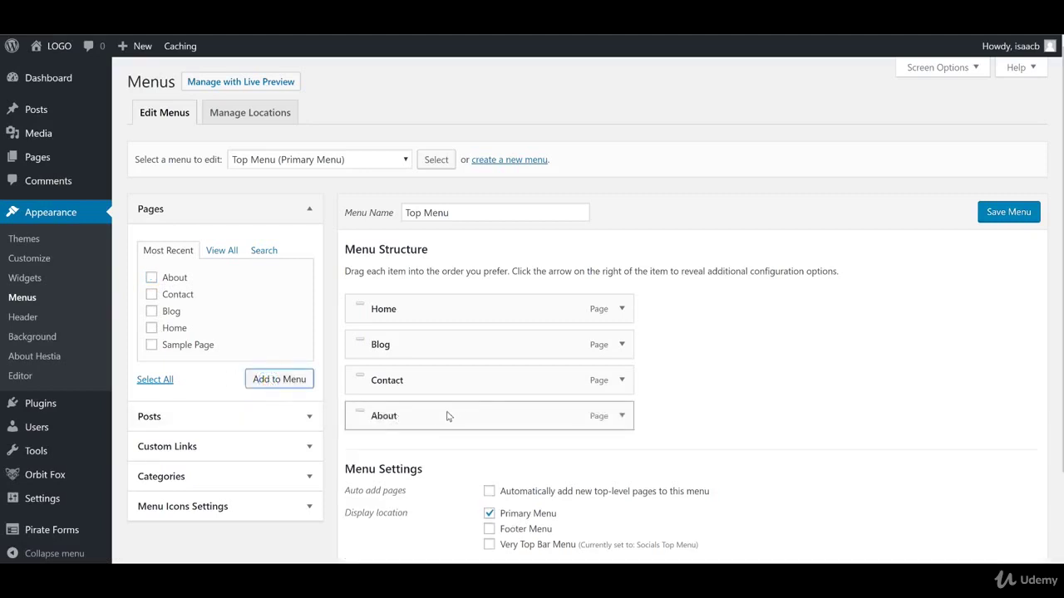
drag(449, 418, 482, 352)
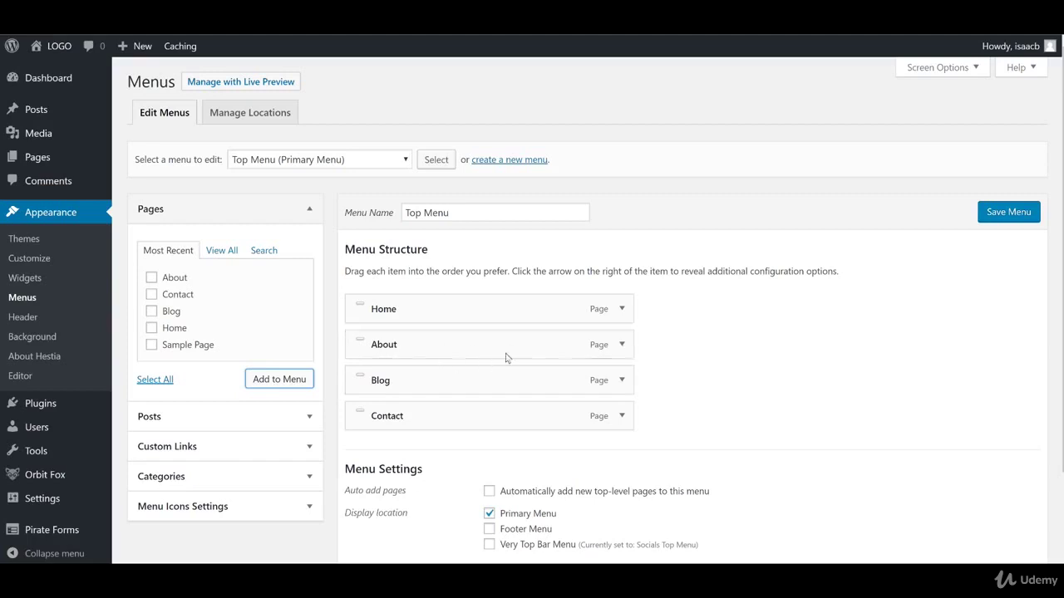
- Give the About menu item the Aside dashicon and save the Top Menu
click(623, 346)
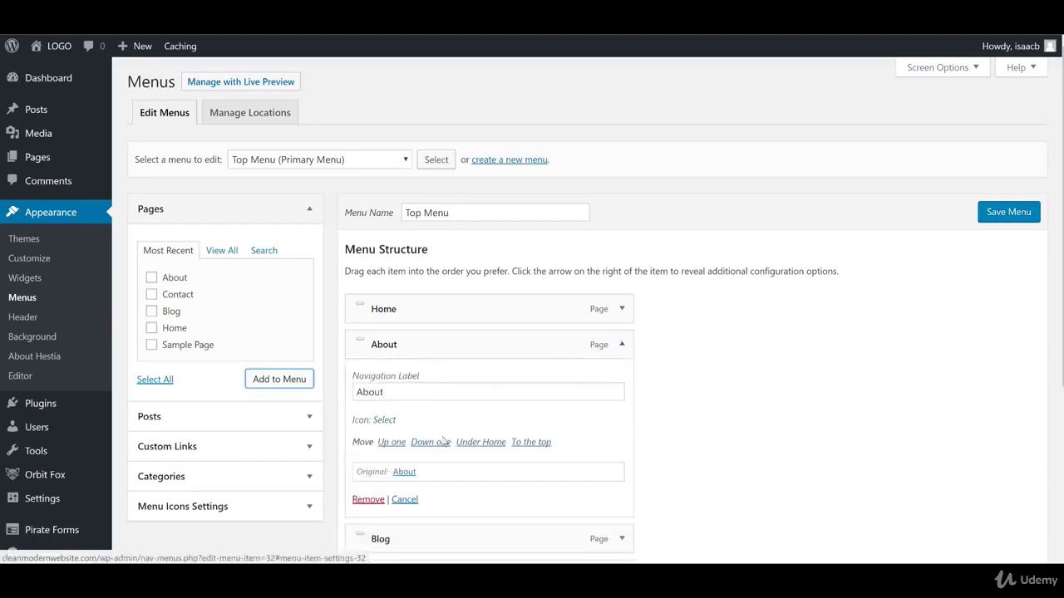
click(384, 420)
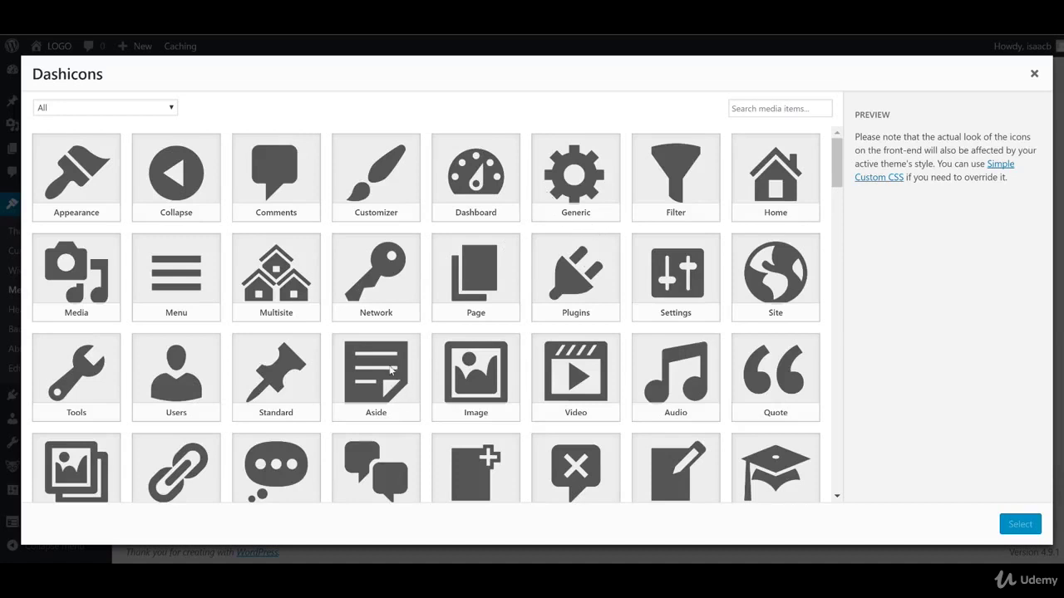
click(390, 370)
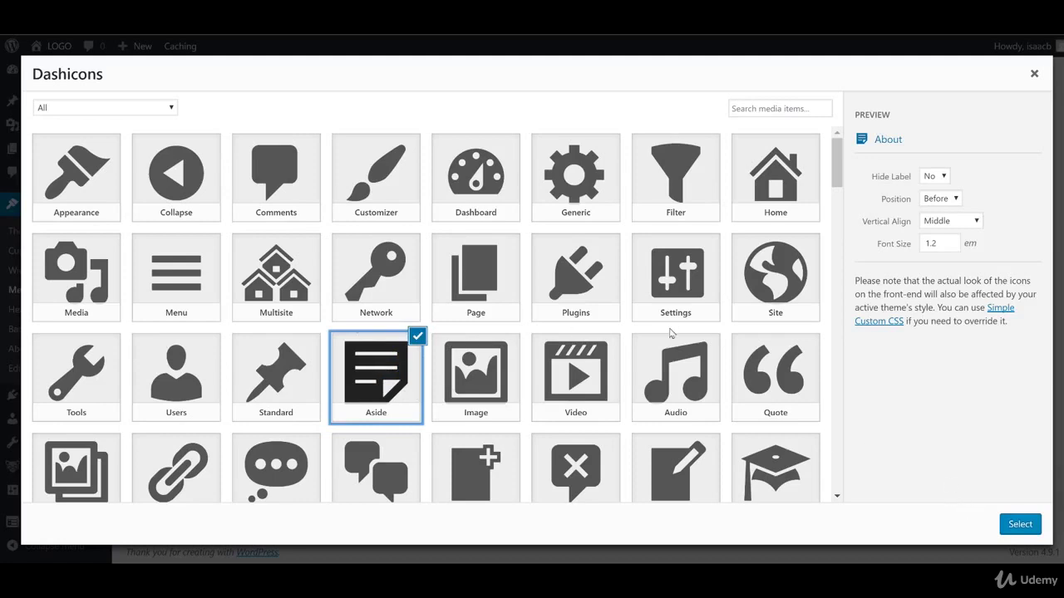
click(1033, 531)
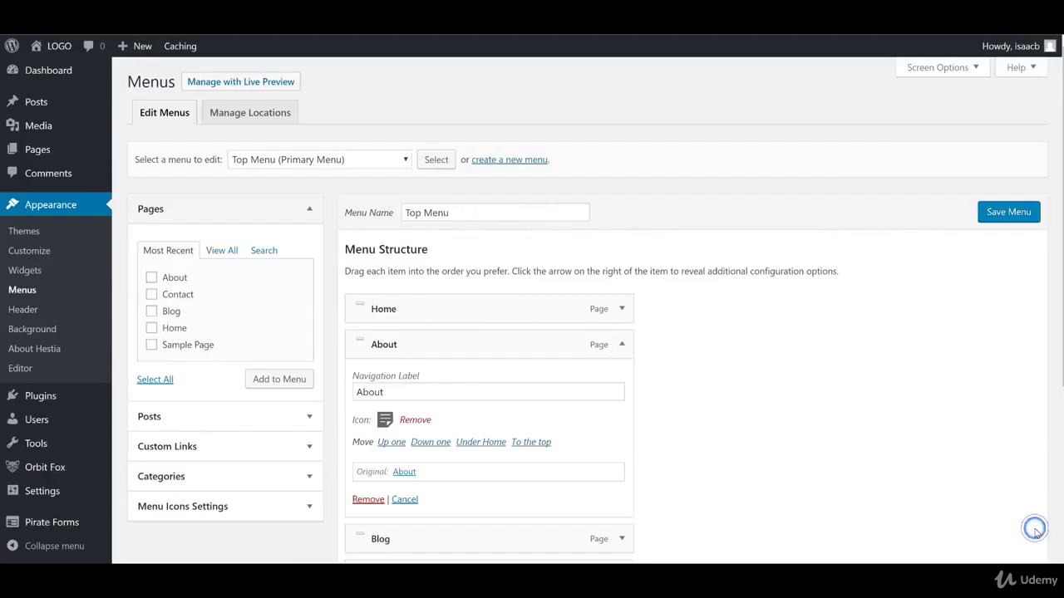
click(624, 346)
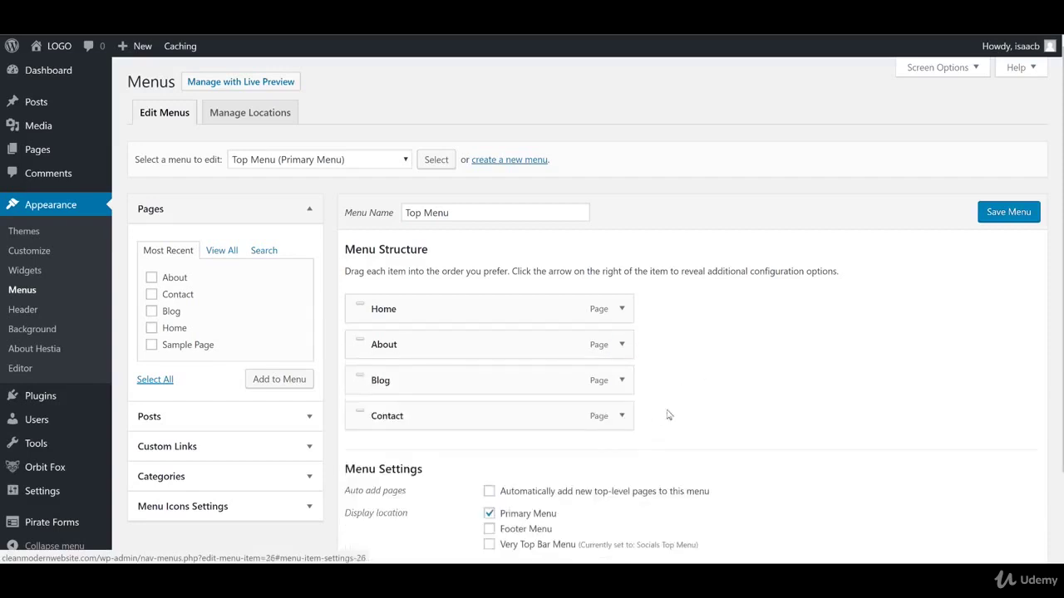
click(989, 218)
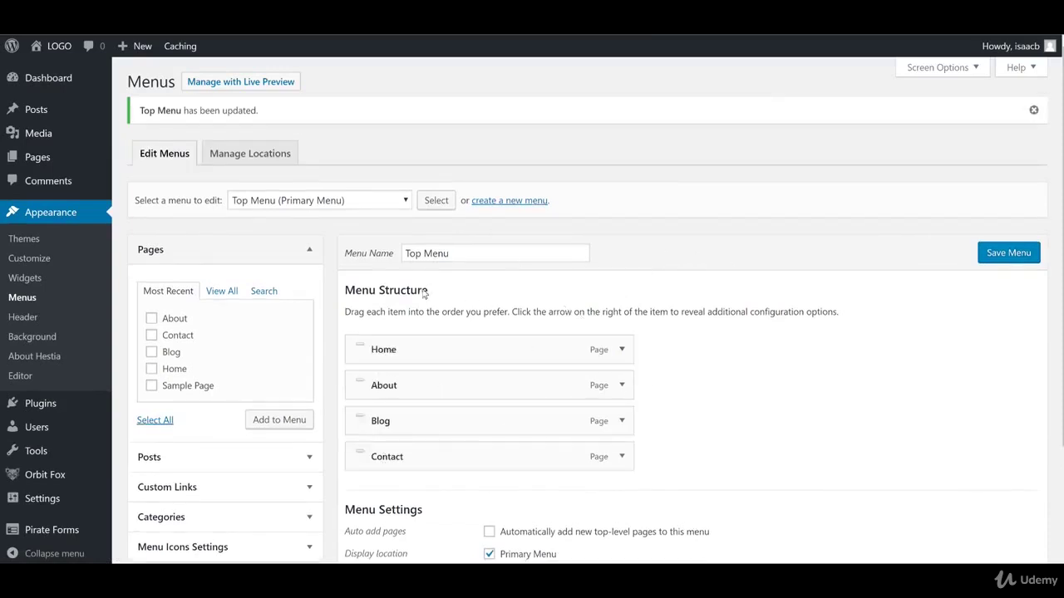
- Visit the live site and scroll the front page to check the Home, About, Blog, Contact menu icons
mouse_move(31, 157)
mouse_move(69, 47)
click(47, 70)
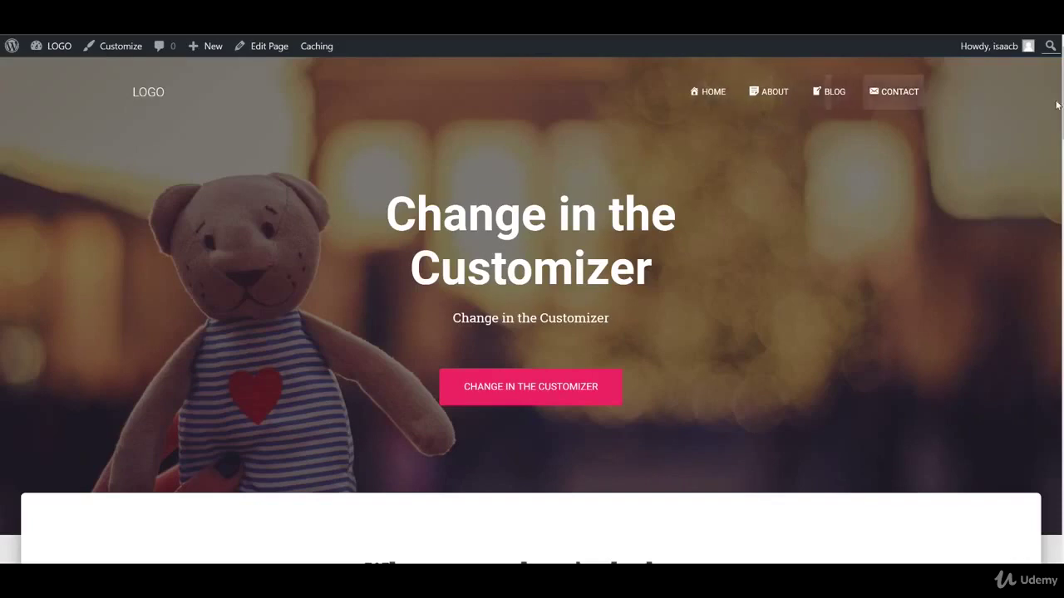
scroll(1061, 108, down, 1)
scroll(1057, 262, down, 8)
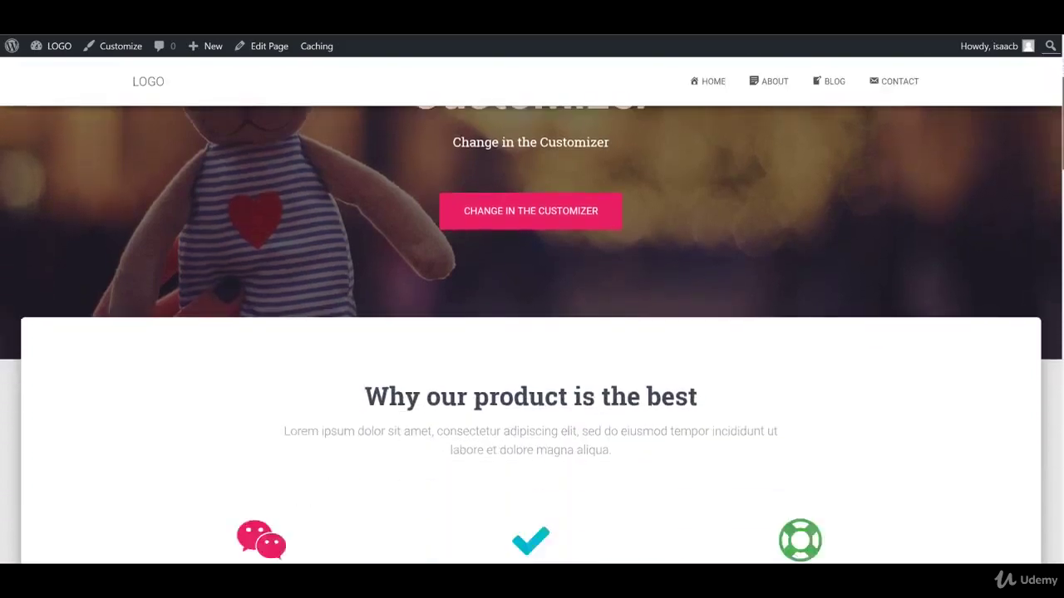
scroll(1058, 262, down, 10)
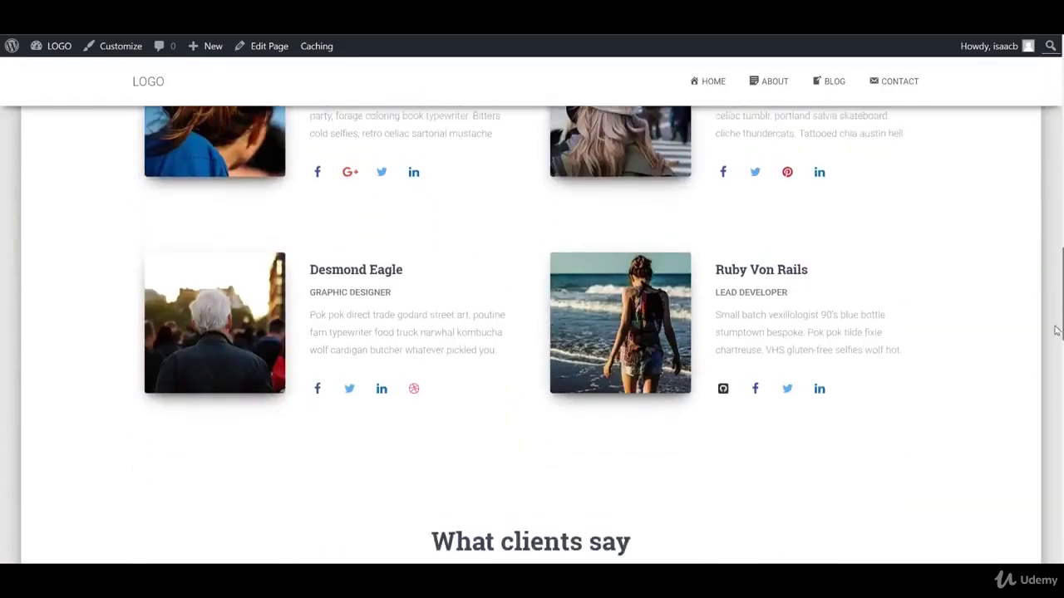
scroll(532, 332, down, 10)
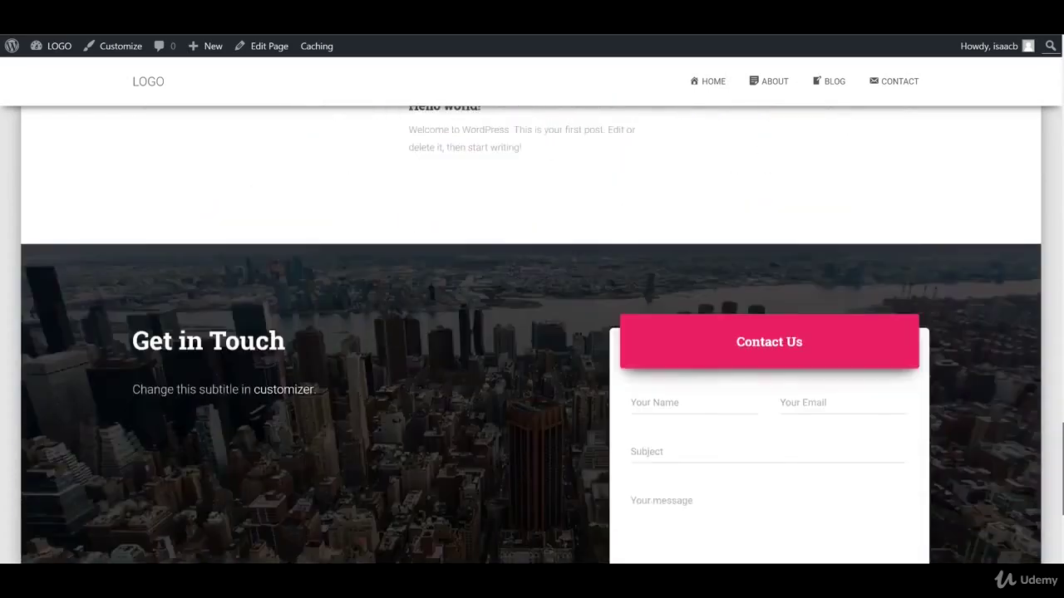
scroll(1043, 510, down, 2)
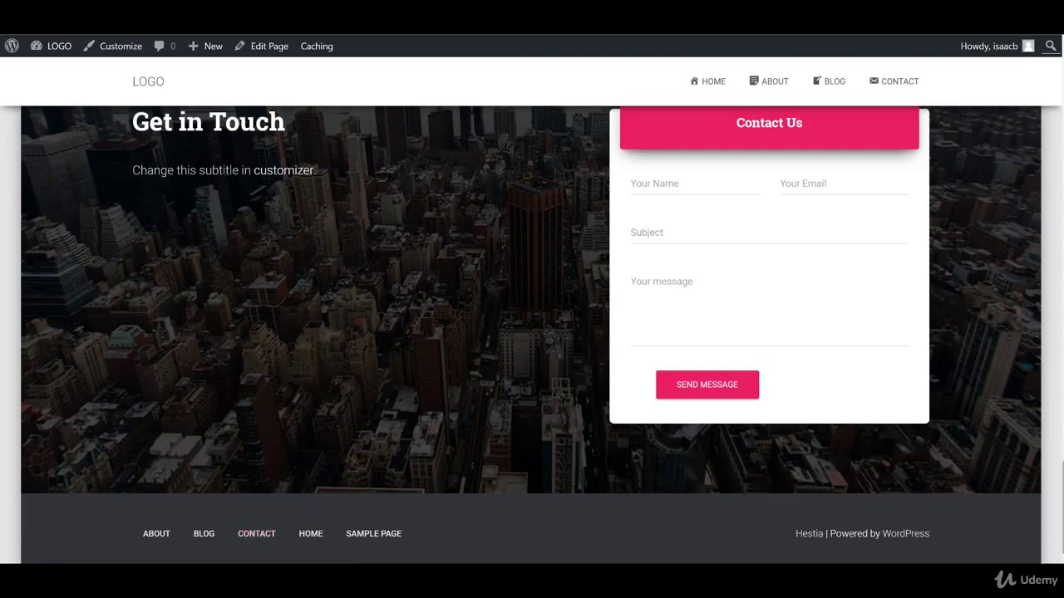
scroll(256, 534, up, 15)
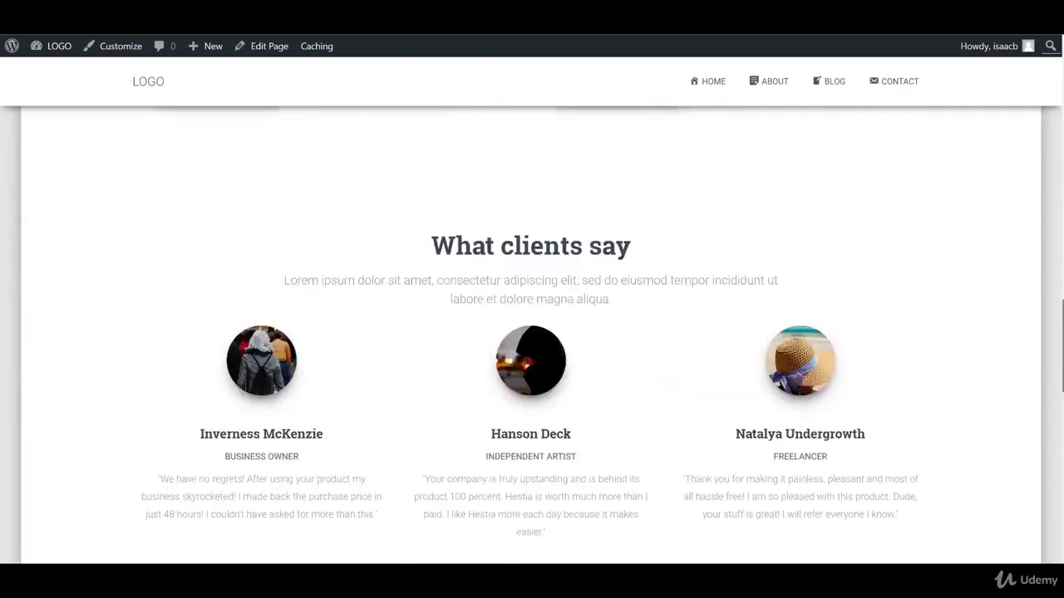
scroll(531, 291, up, 10)
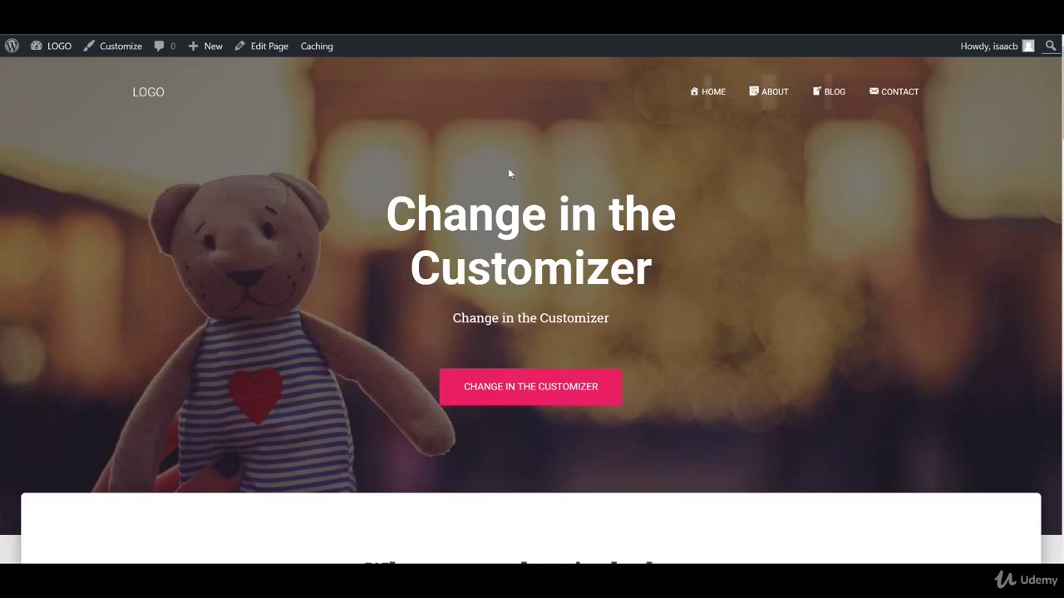
- In the Customizer's Menus, rename the Socials Top Menu to Socials Footer
click(105, 49)
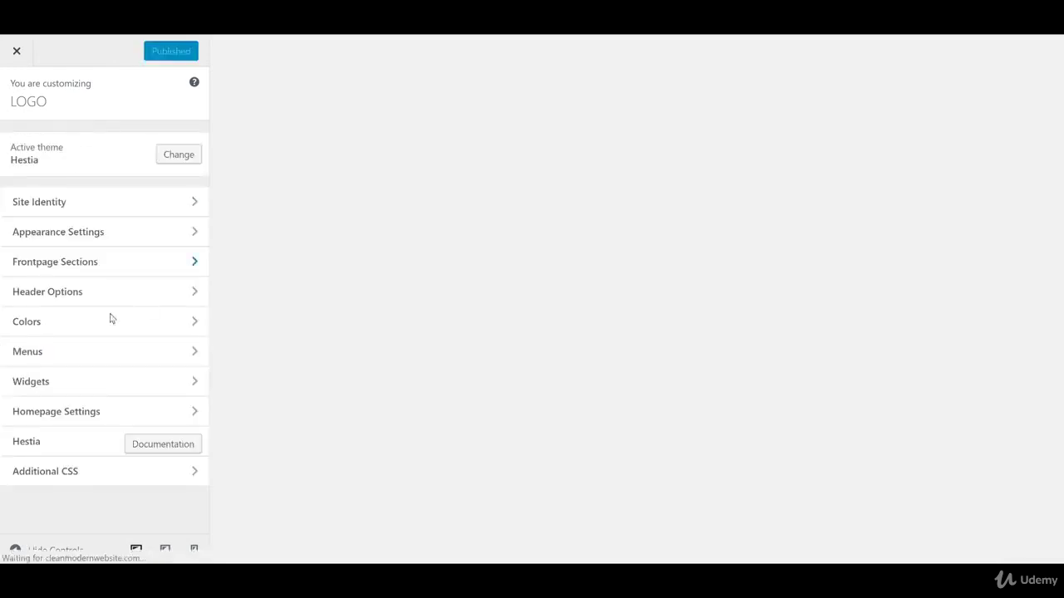
click(92, 358)
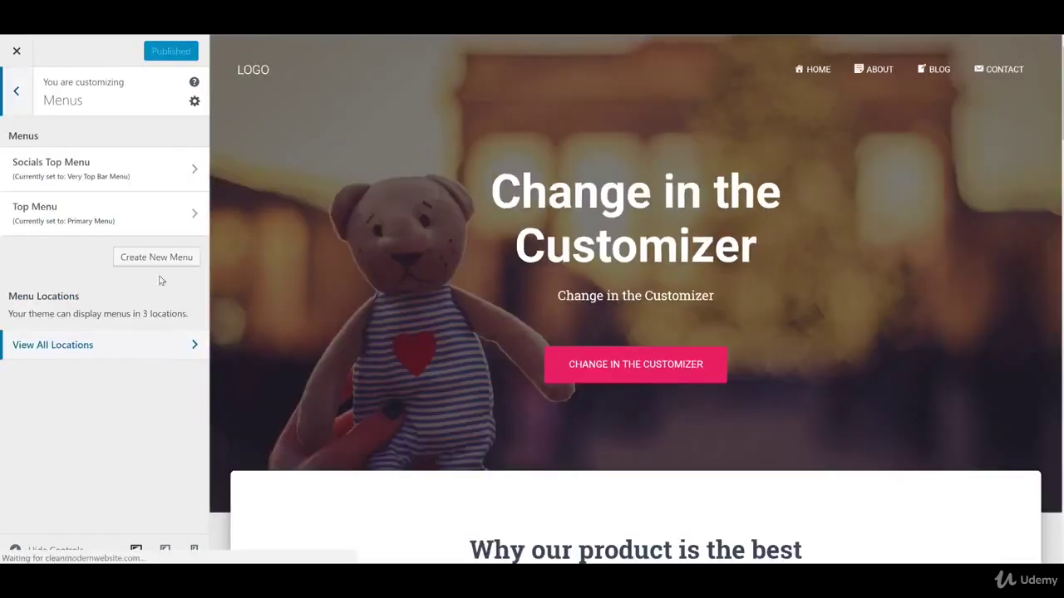
click(129, 173)
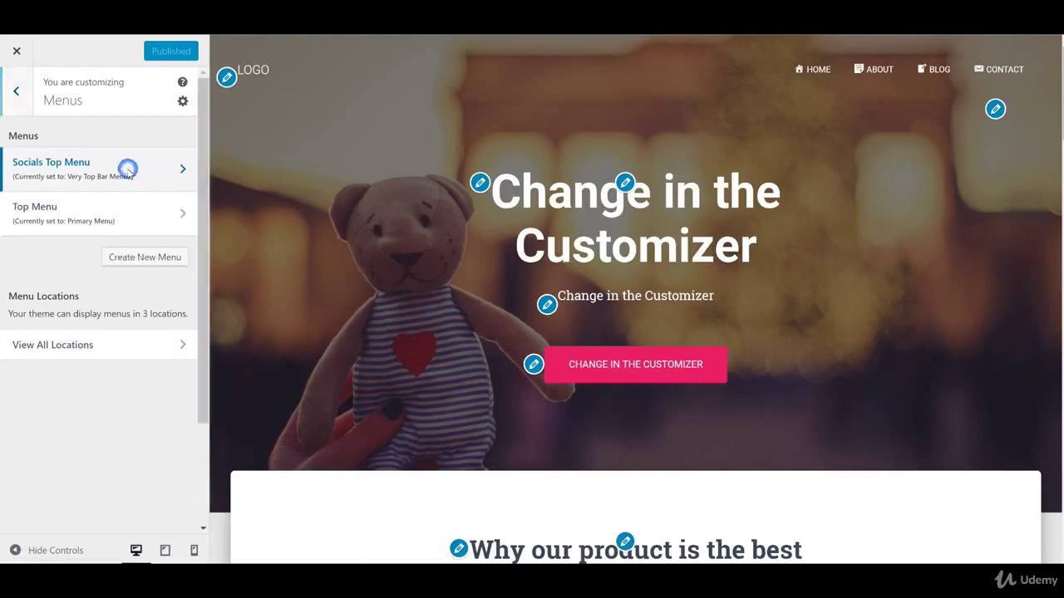
drag(116, 162, 46, 162)
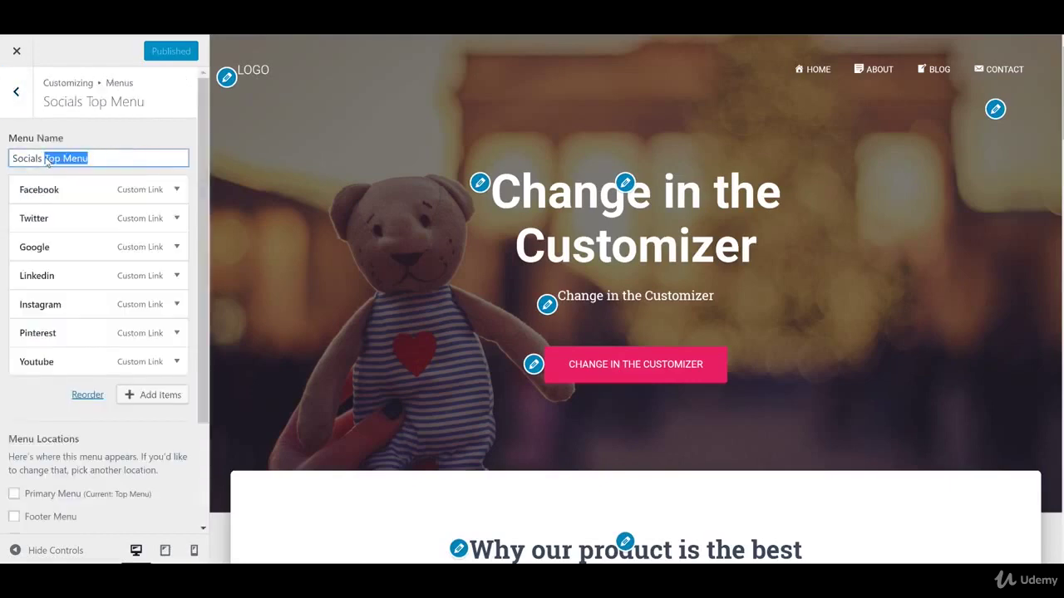
text(Footer)
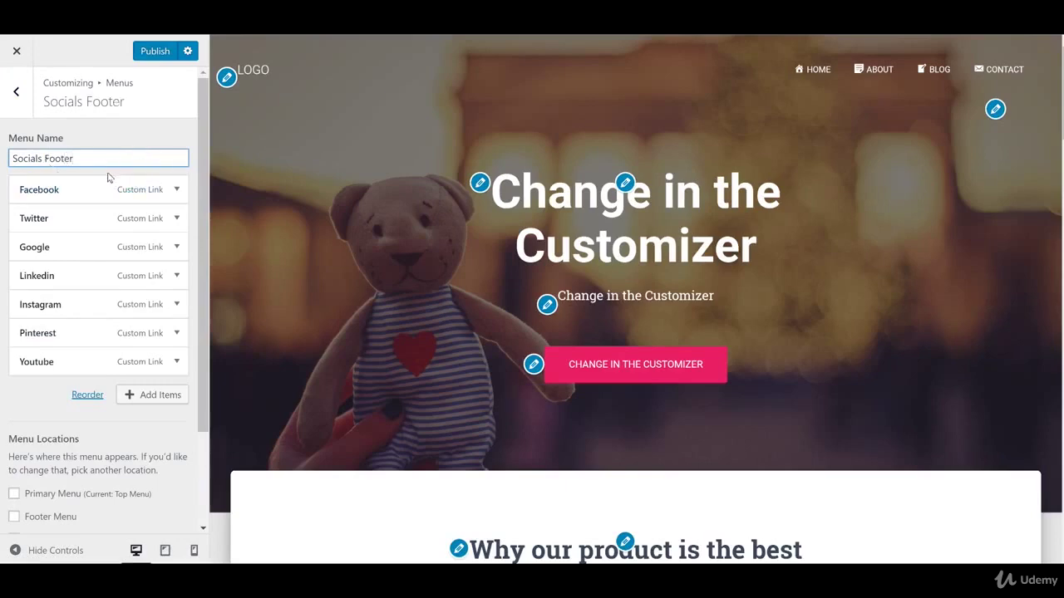
- Assign the menu to Footer Menu instead of Very Top Bar Menu and scroll the preview to the footer
scroll(83, 432, down, 1)
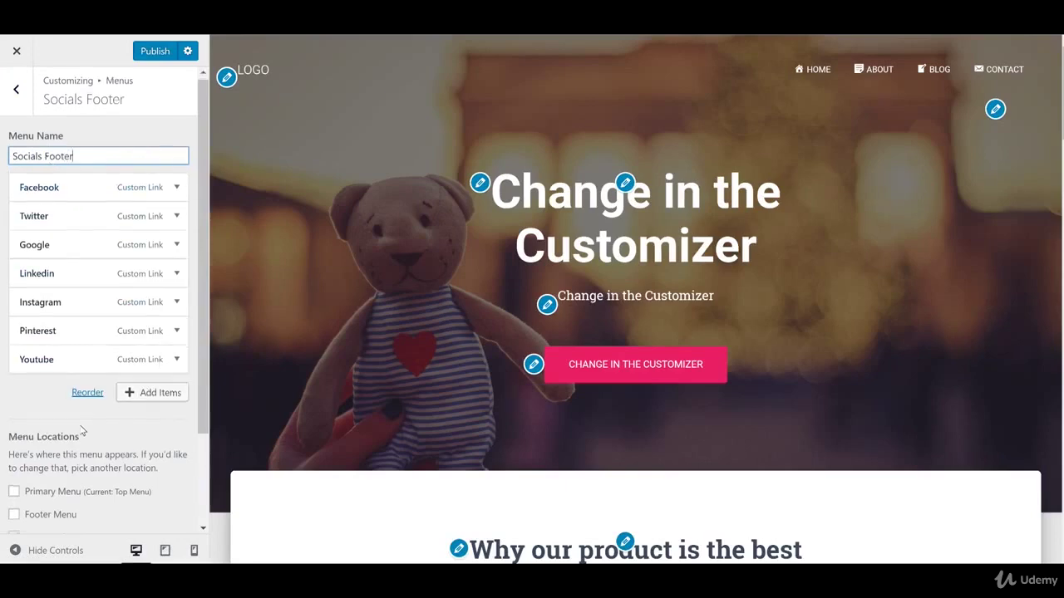
click(15, 447)
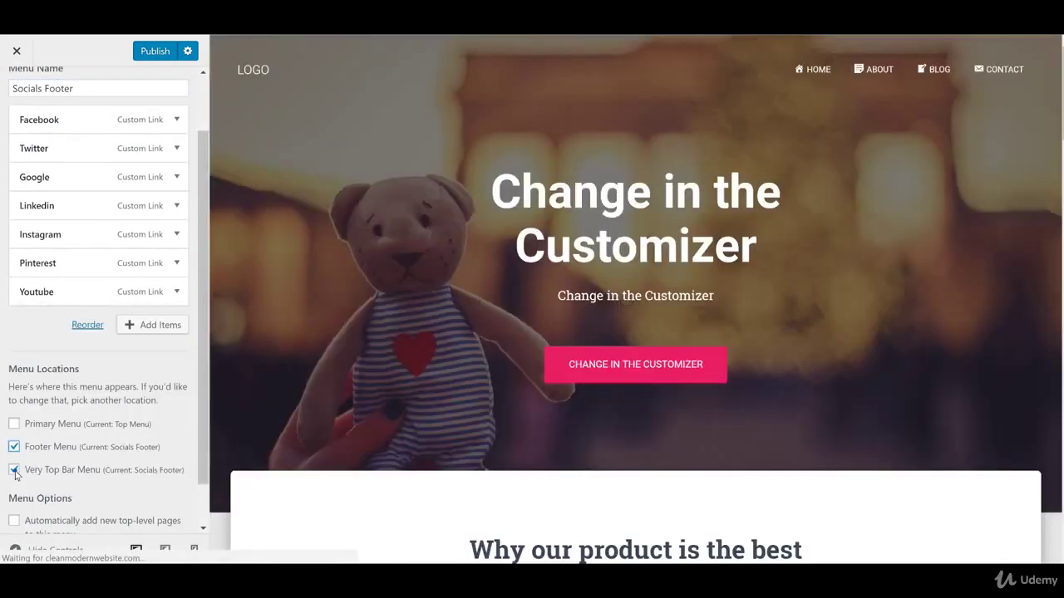
click(15, 470)
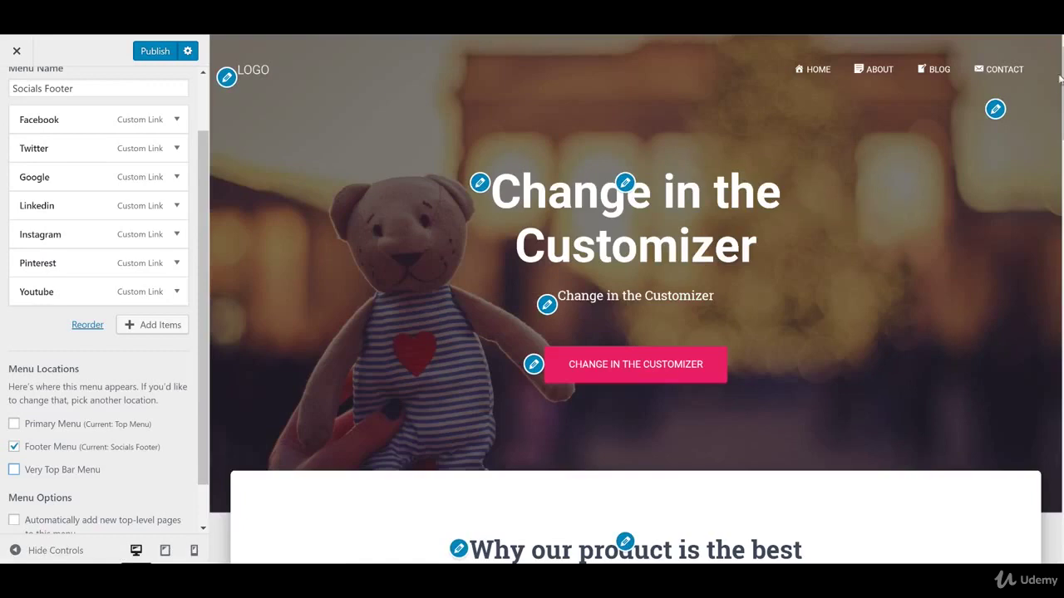
scroll(636, 297, down, 5)
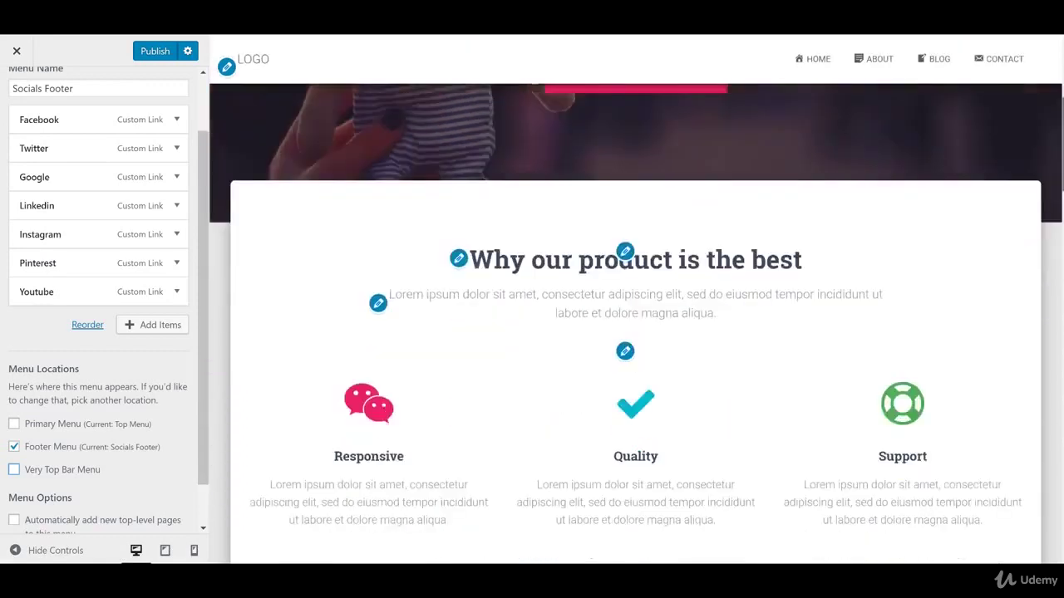
scroll(636, 324, down, 10)
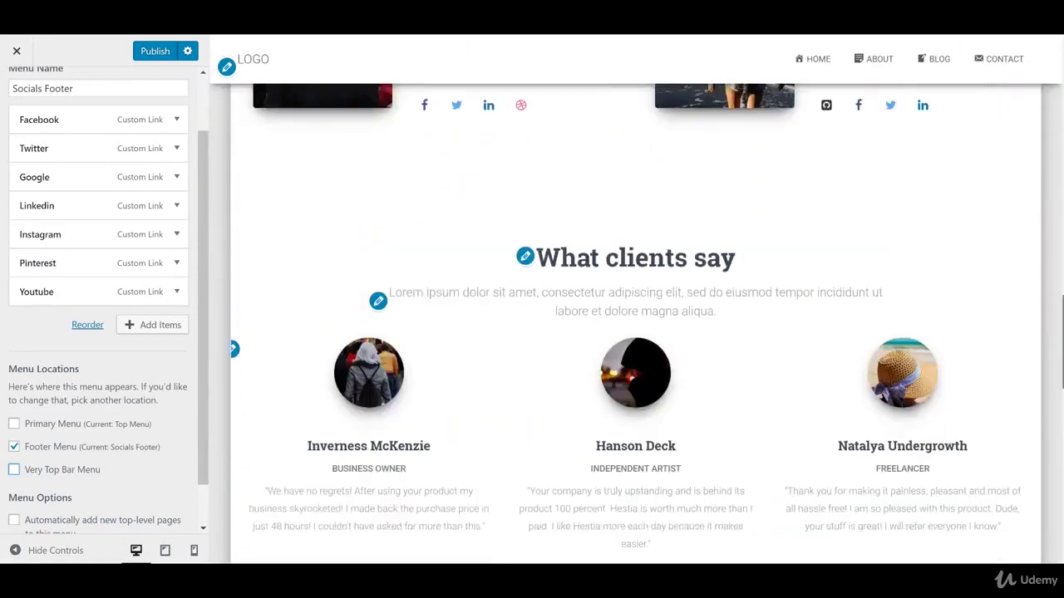
scroll(636, 324, down, 3)
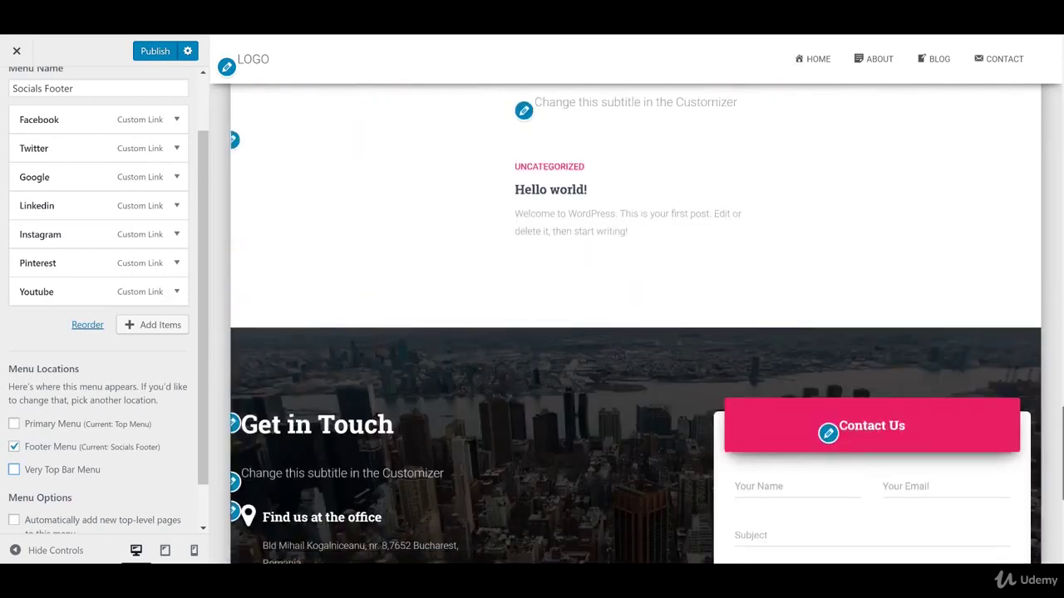
scroll(635, 324, down, 4)
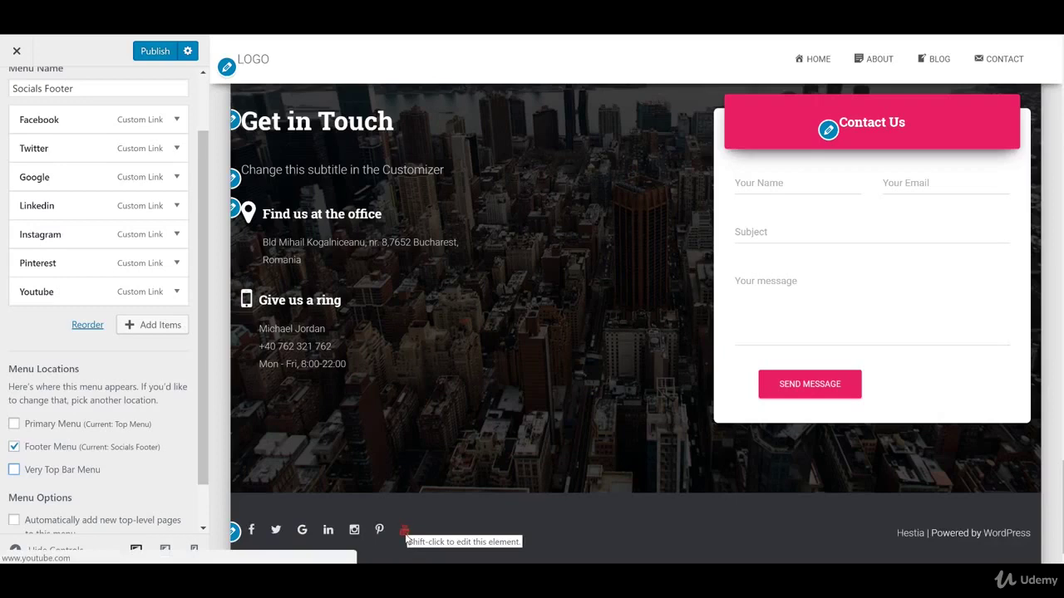
- Review the Facebook and Twitter links, then remove the Google and Pinterest links from the menu
click(177, 120)
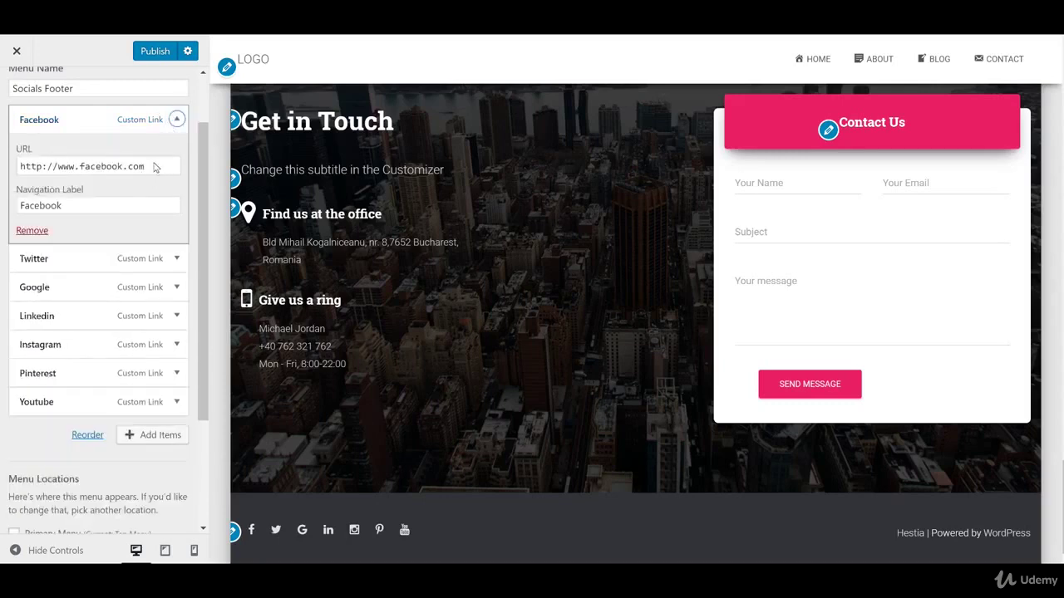
drag(156, 169, 26, 164)
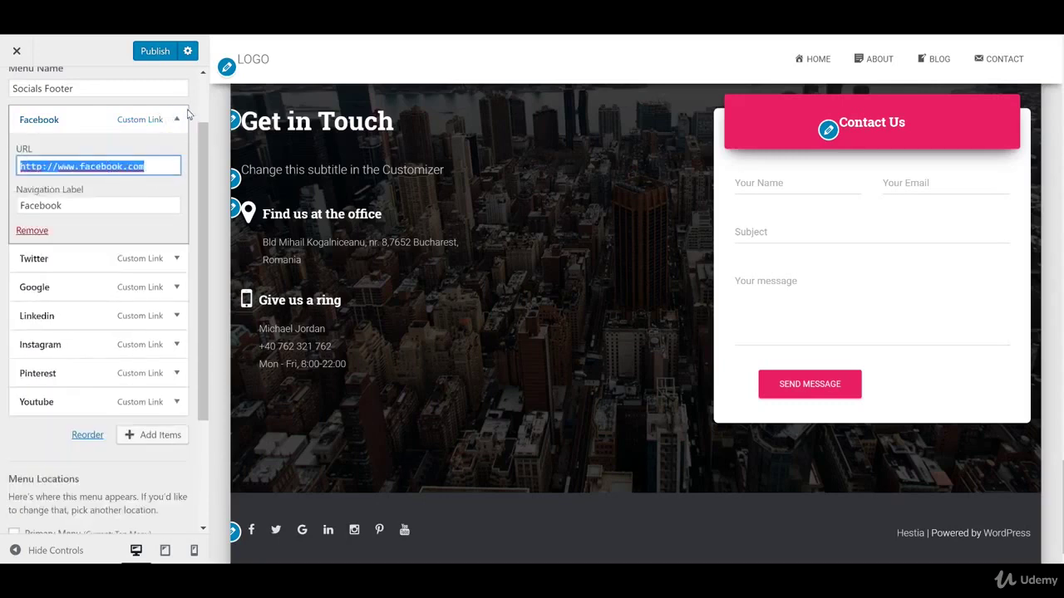
click(177, 120)
click(177, 148)
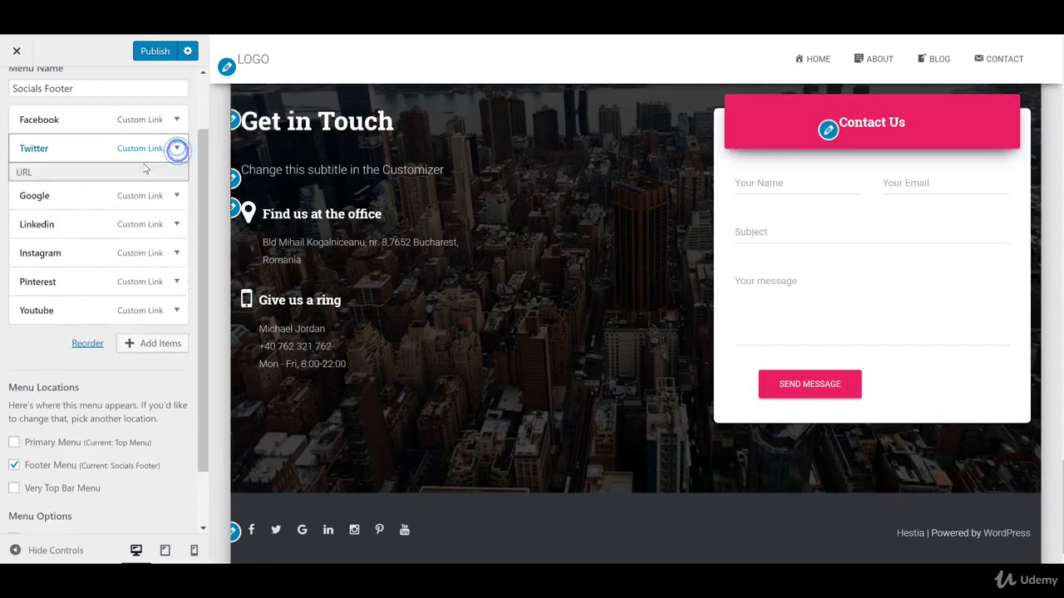
click(177, 148)
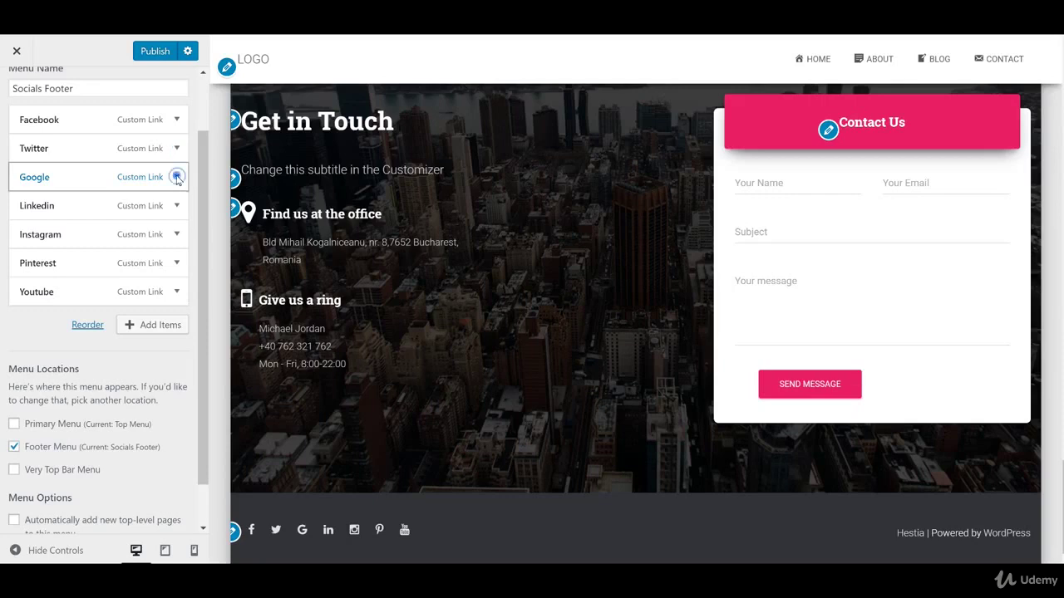
click(176, 177)
click(32, 289)
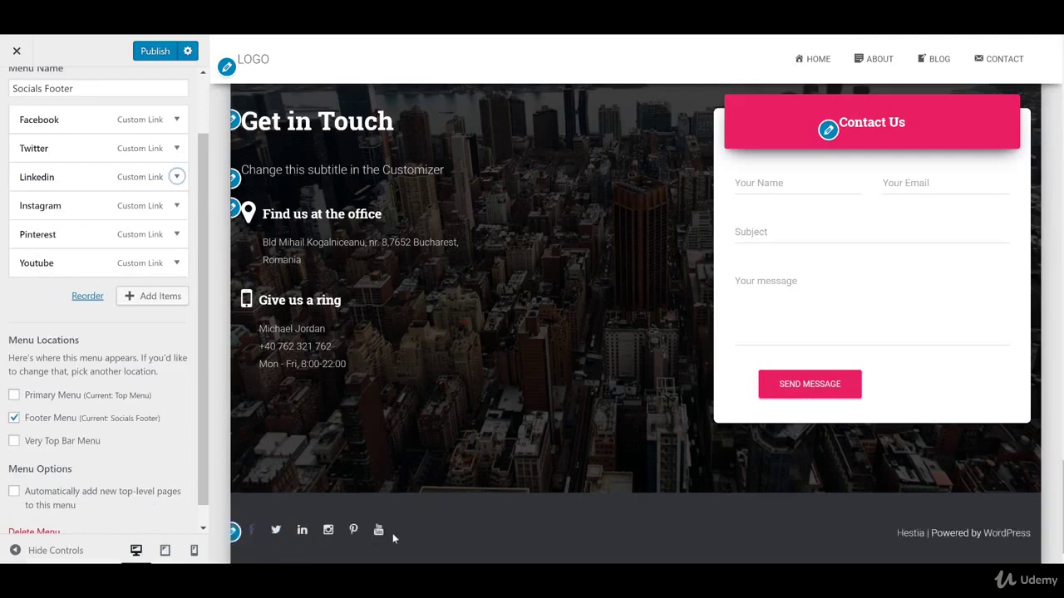
click(177, 235)
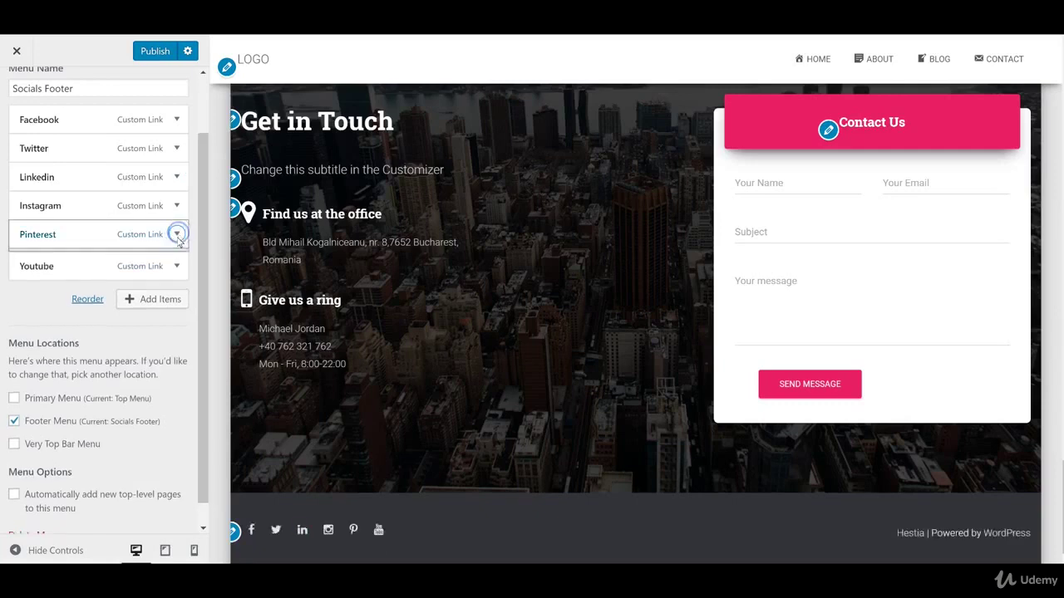
click(31, 345)
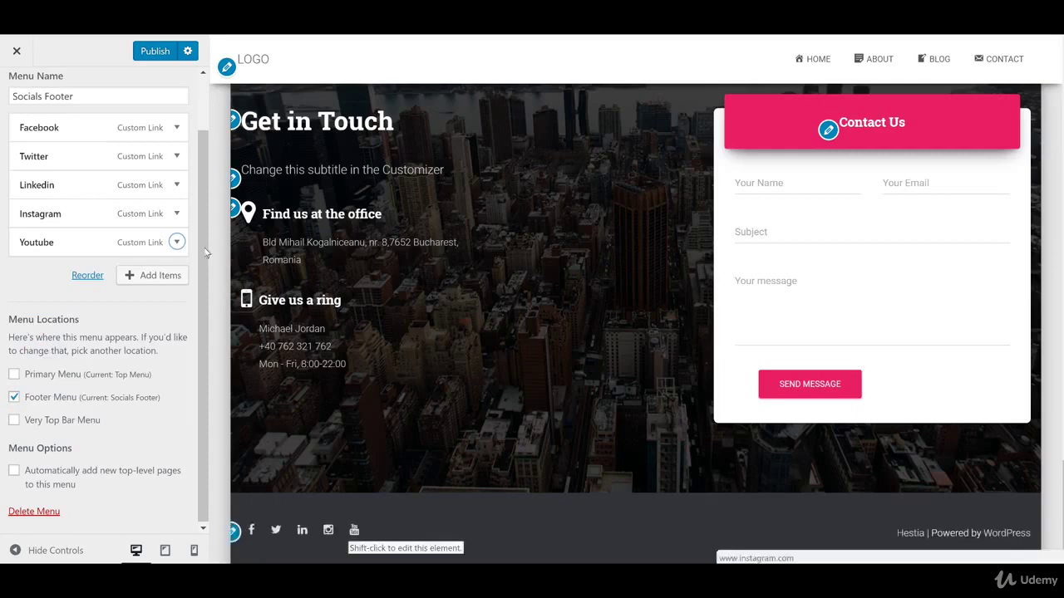
- Publish the Socials Footer menu changes and close the Customizer
click(355, 530)
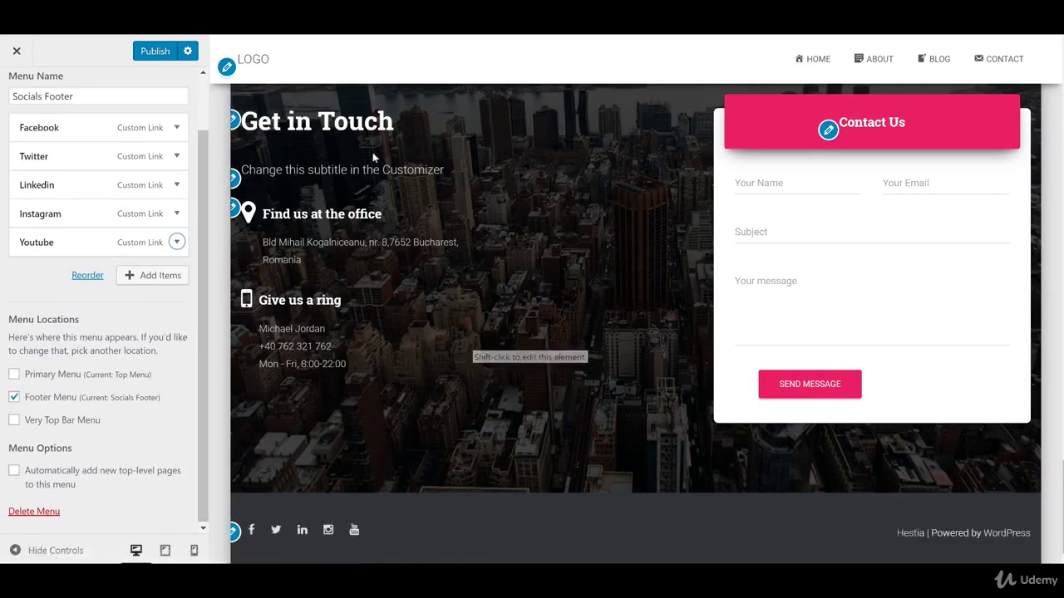
click(154, 52)
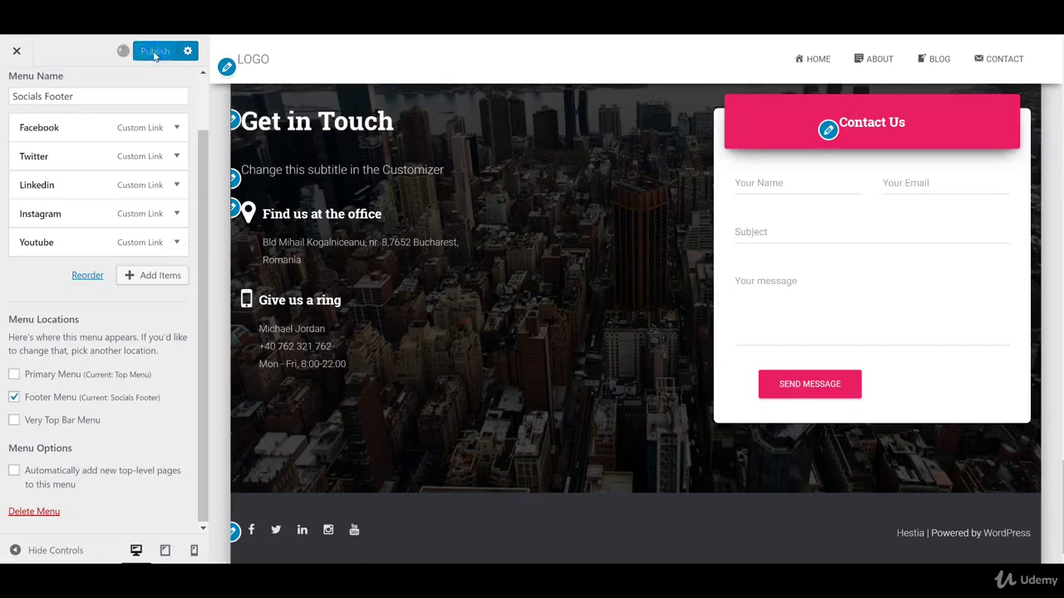
click(24, 53)
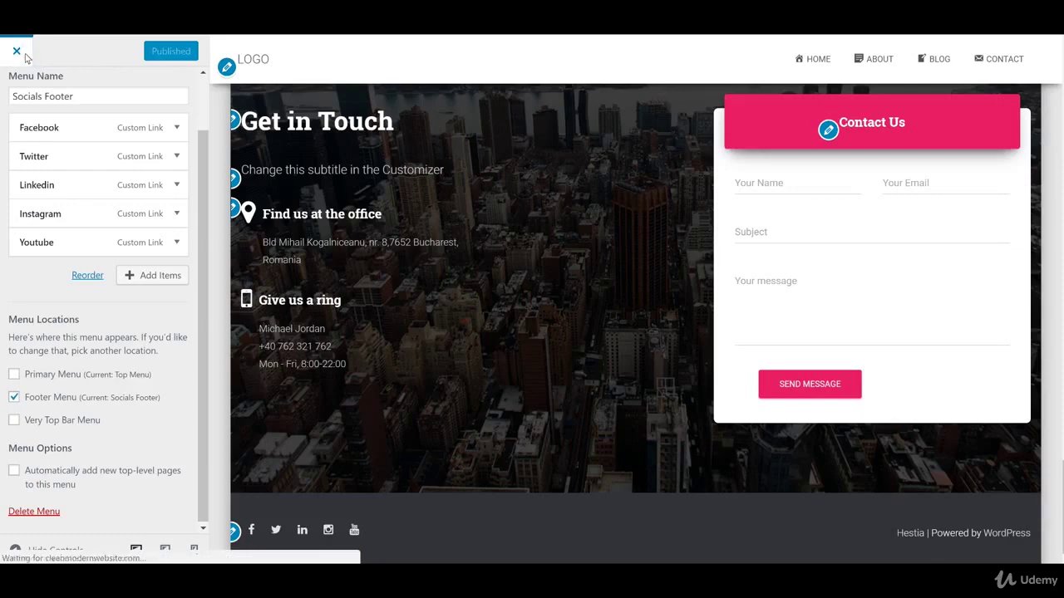
- Scroll the live front page down to the footer and back up, then exit full screen with F11
click(26, 54)
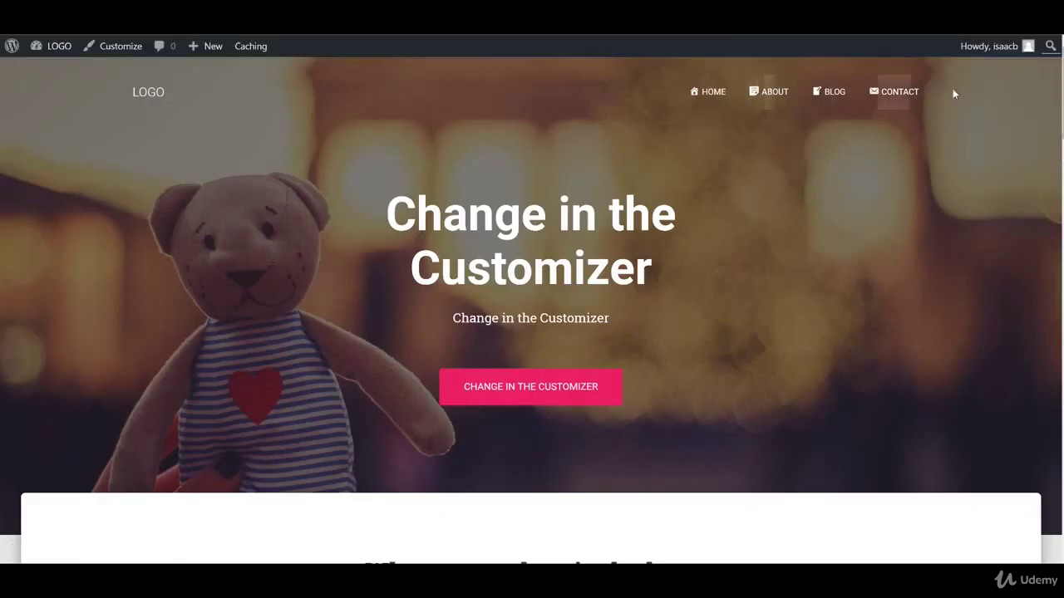
scroll(532, 332, down, 15)
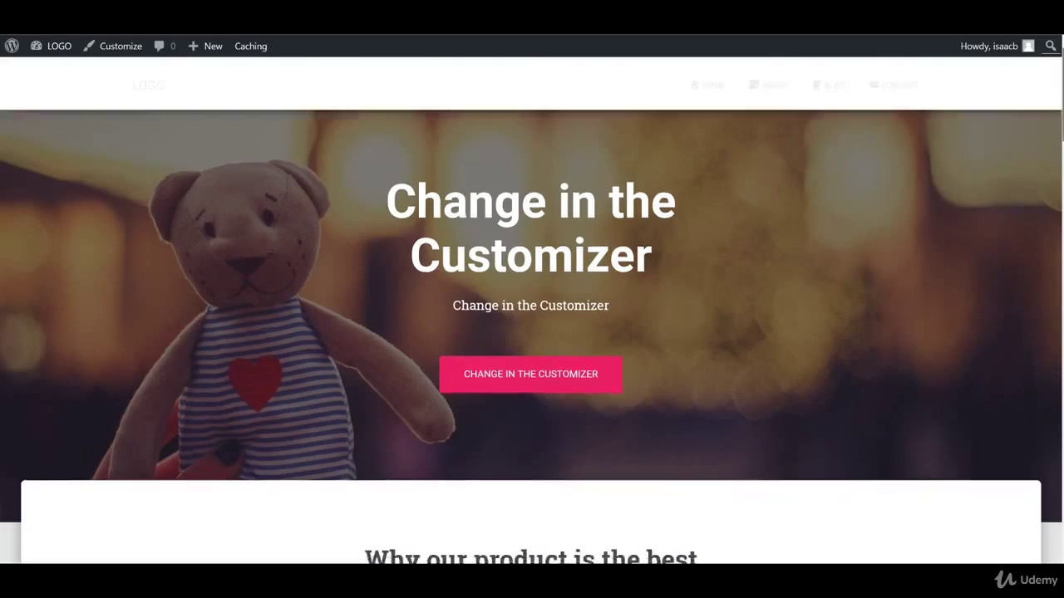
scroll(929, 516, down, 10)
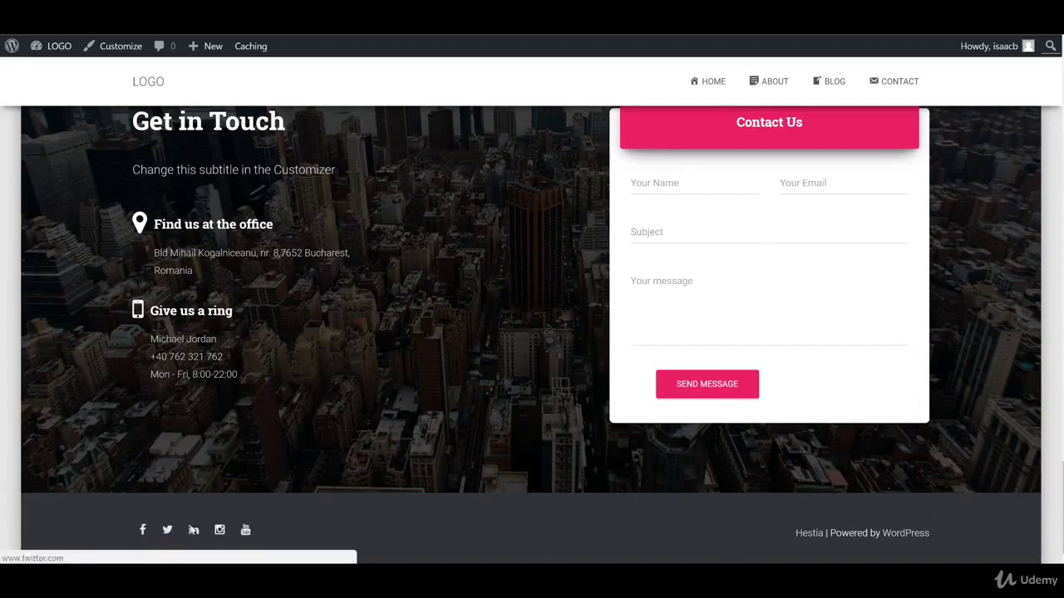
scroll(260, 529, up, 2)
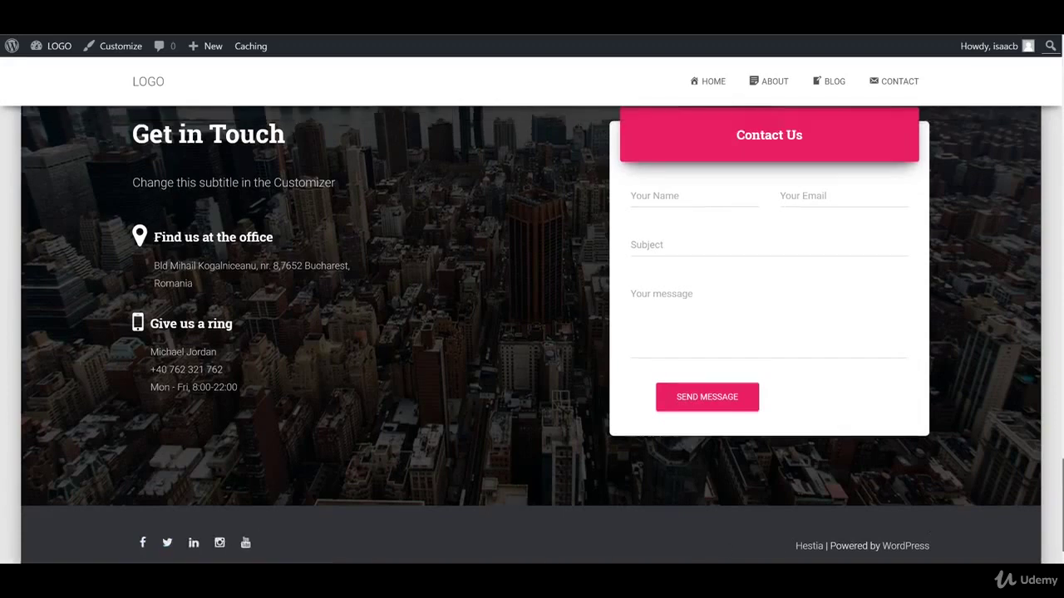
scroll(532, 332, up, 15)
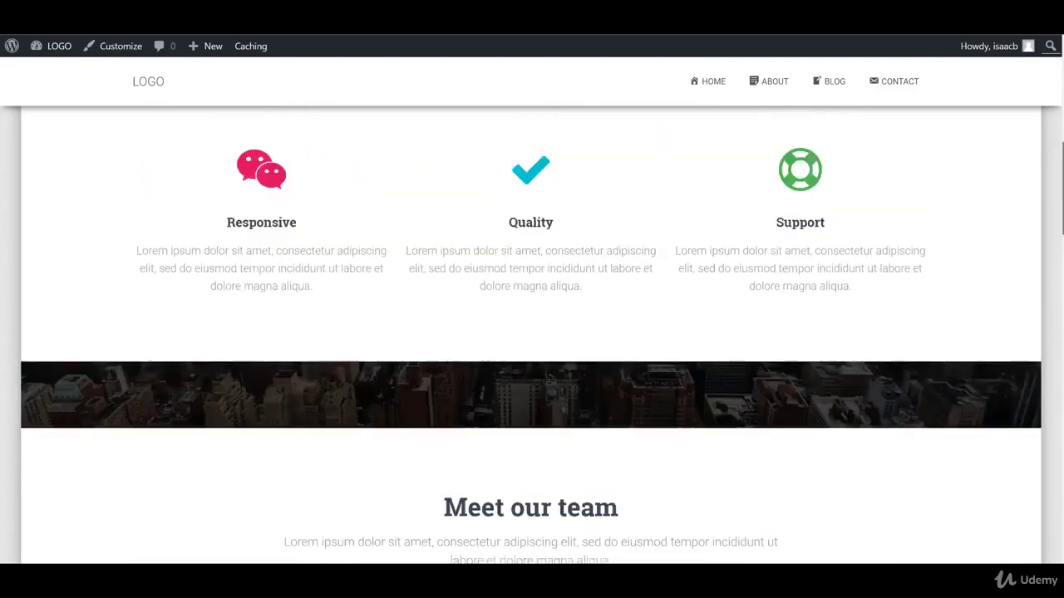
scroll(461, 167, up, 4)
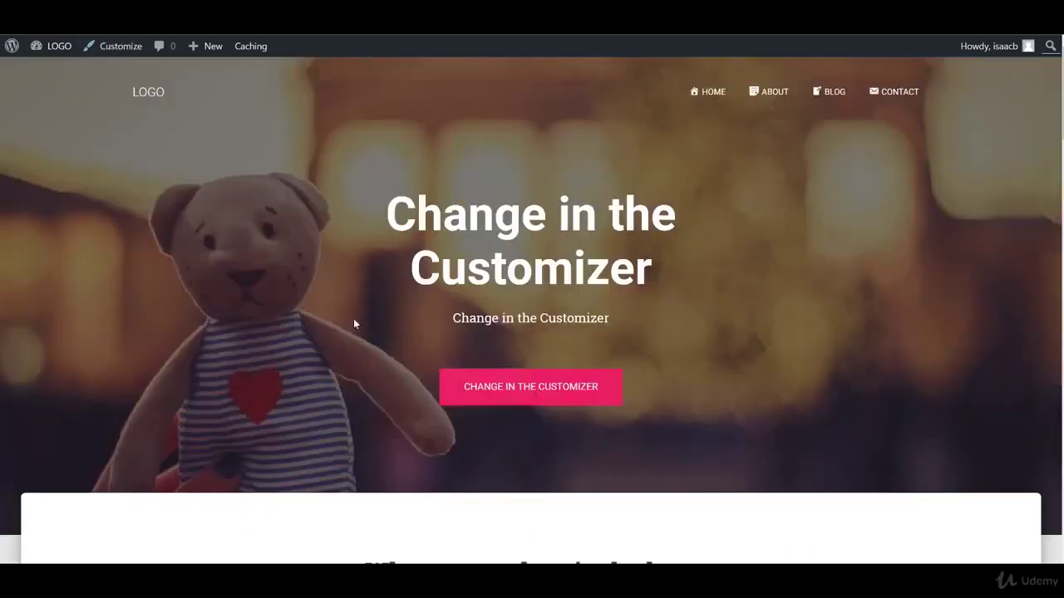
key(F11)
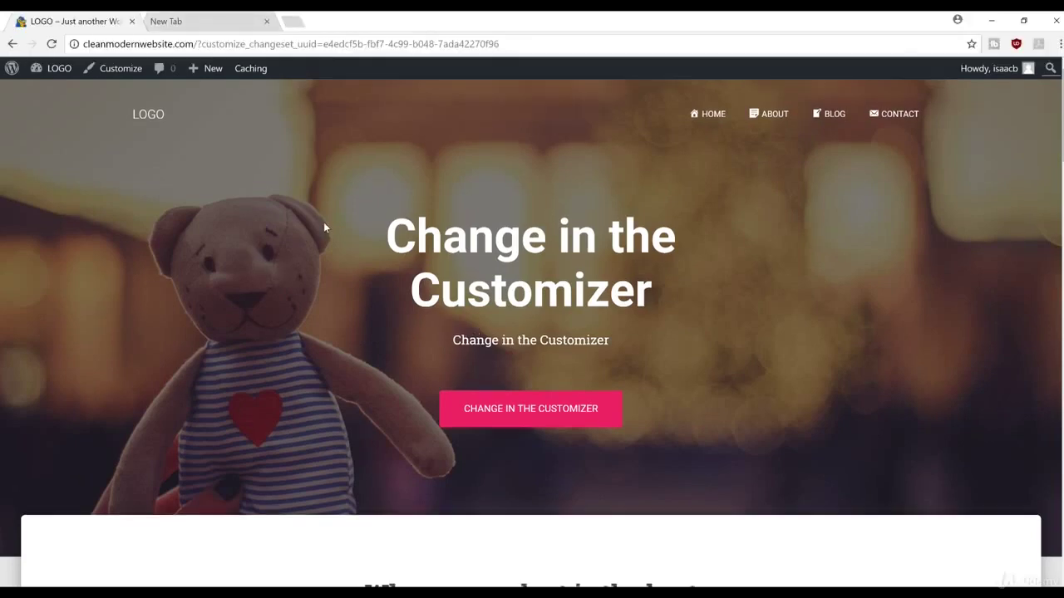
- Go to pixabay.com in the new browser tab
click(194, 27)
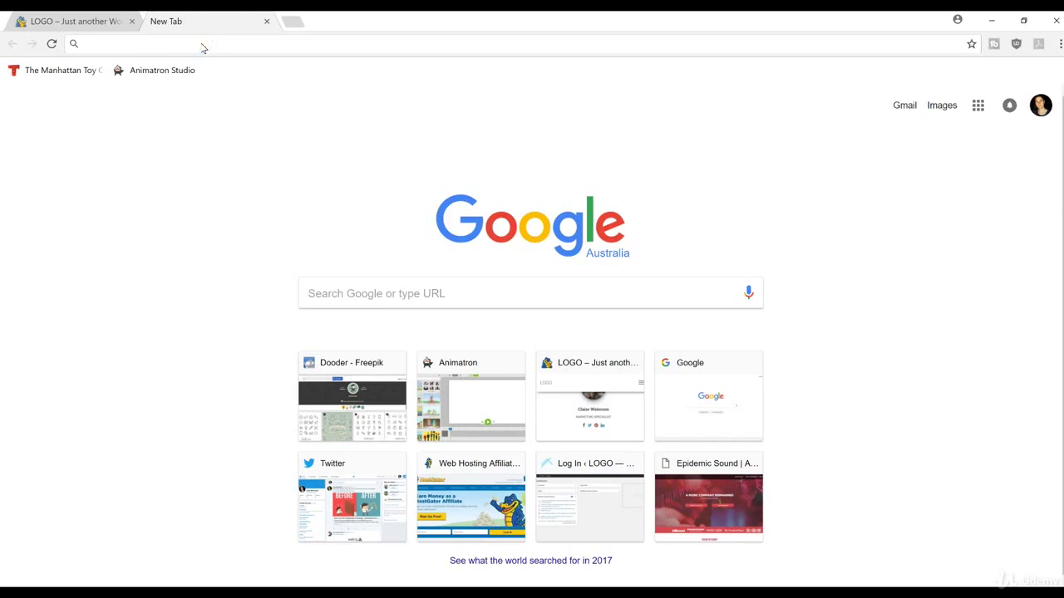
text(pixabay.com)
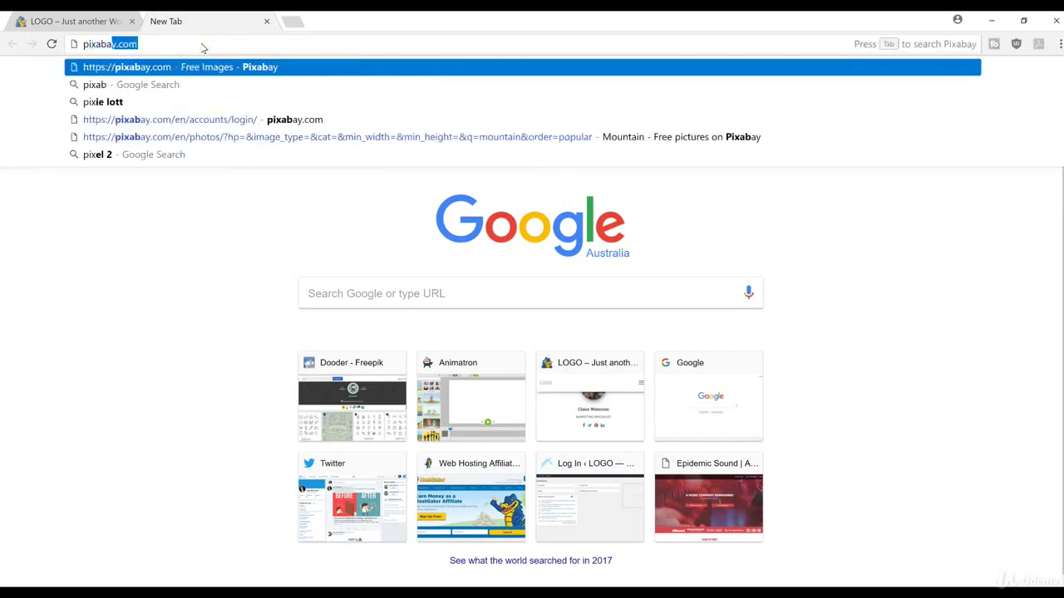
key(Return)
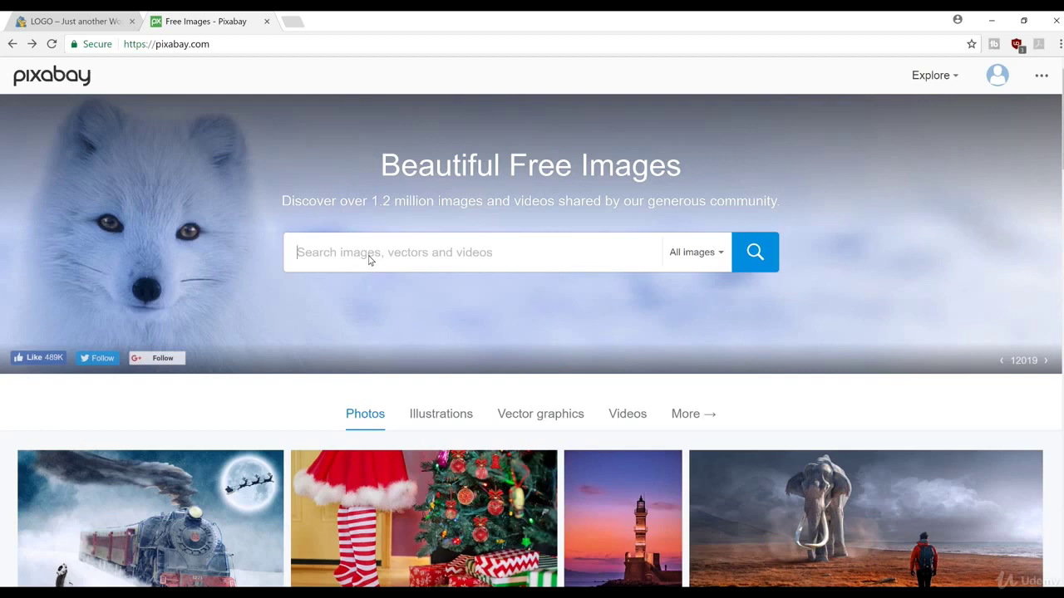
- Search Pixabay for 'aerial man' and scroll through the image results
text(aerial)
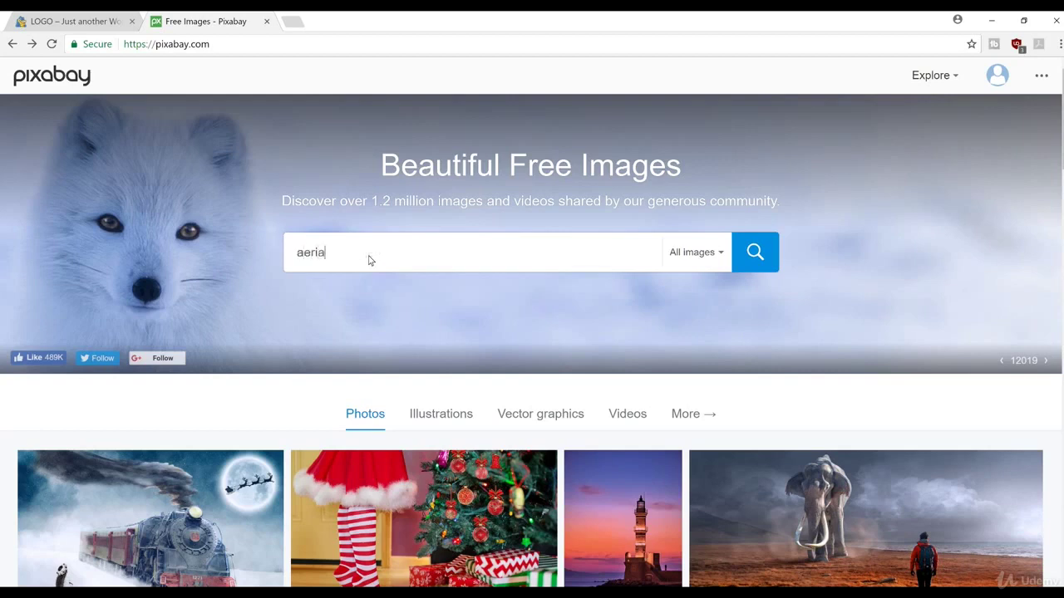
text( man)
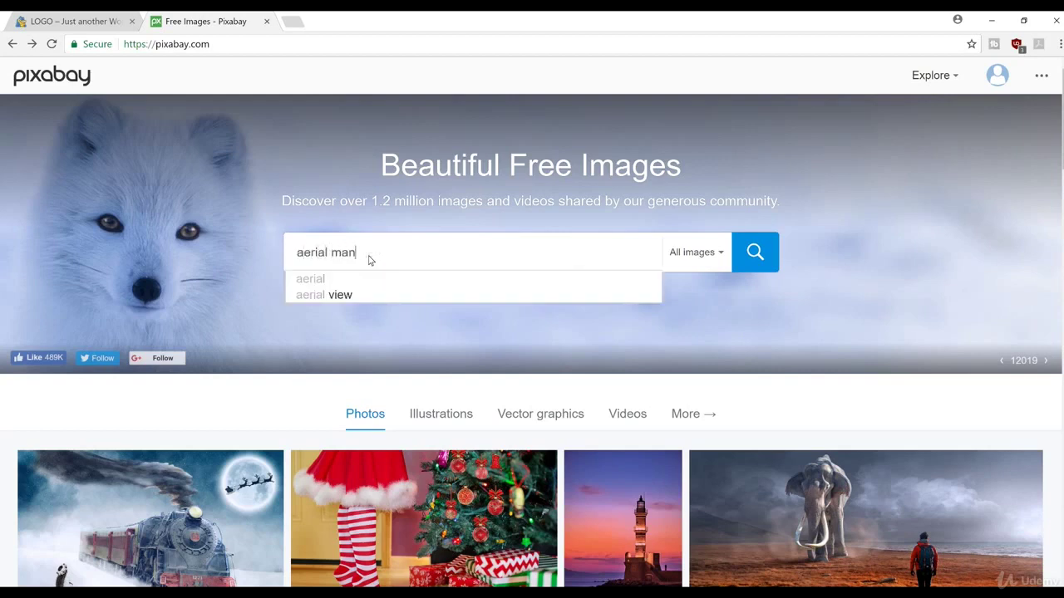
key(Return)
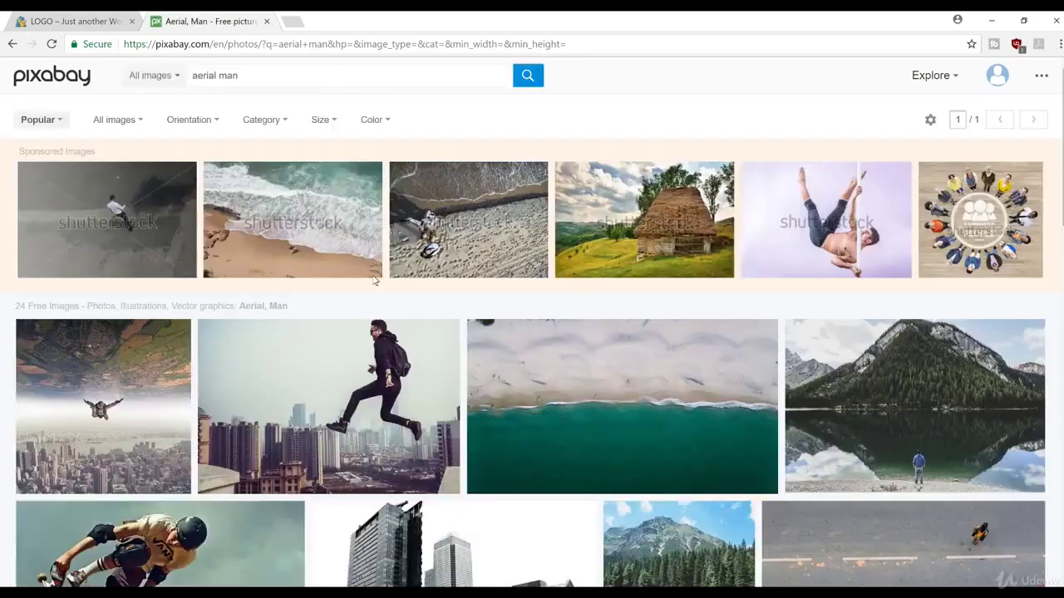
scroll(928, 281, down, 3)
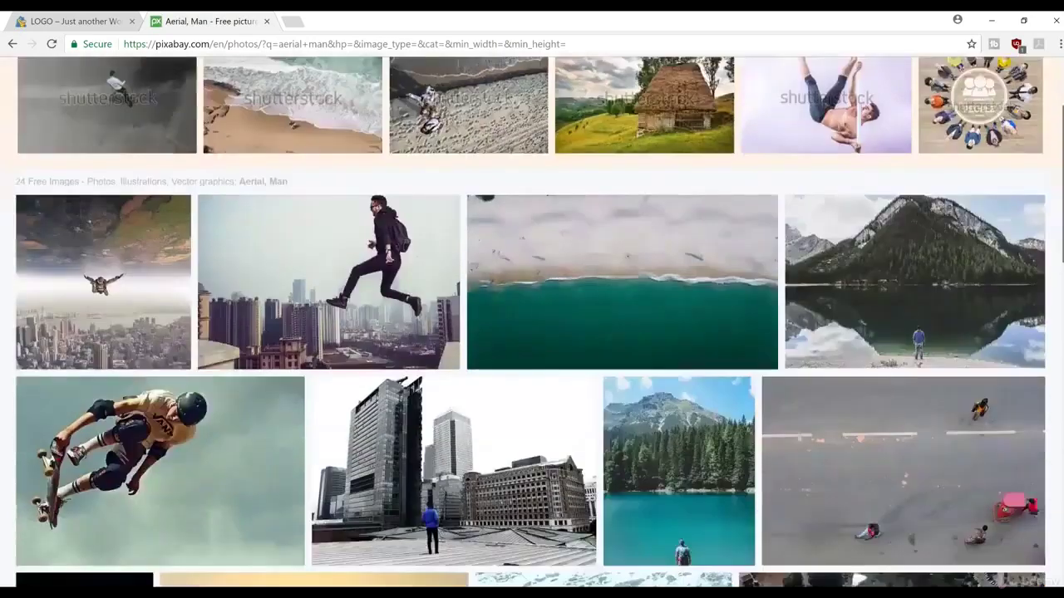
scroll(531, 323, down, 5)
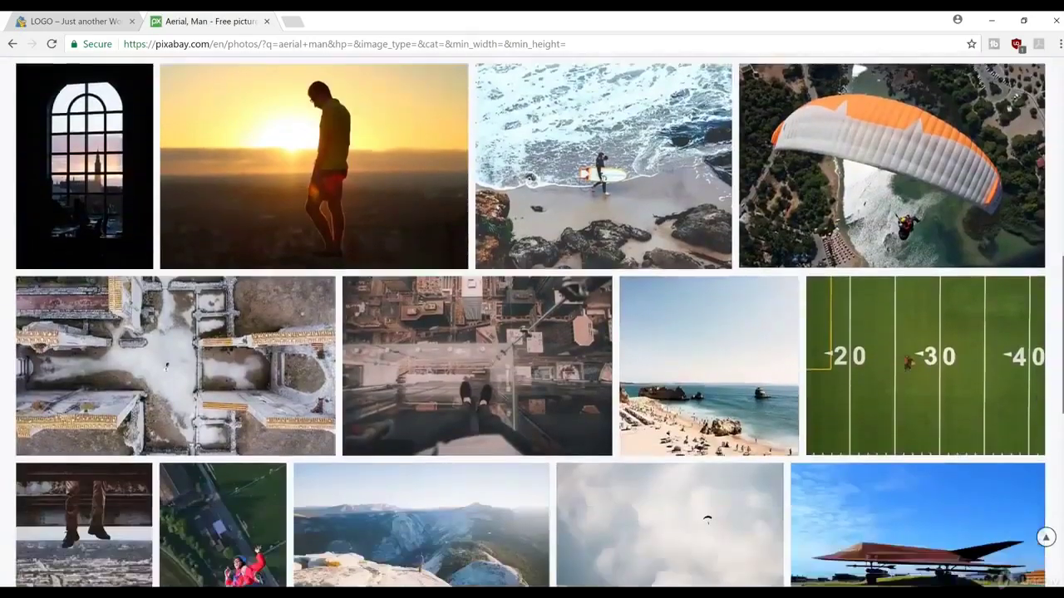
scroll(456, 386, down, 1)
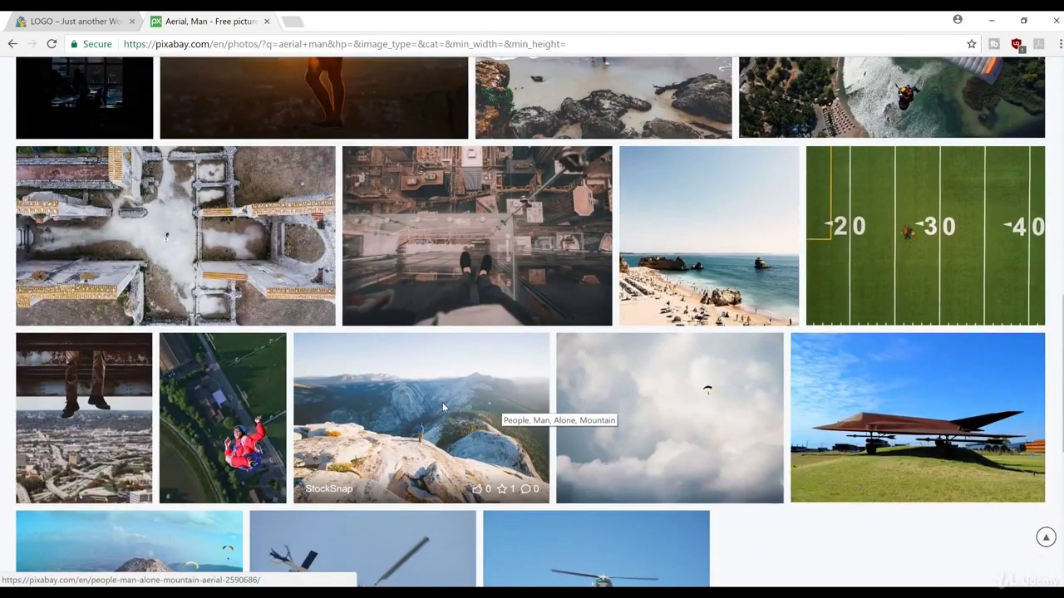
- Download the mountain-ridge hiker photo at the 1920×1280 size
click(420, 420)
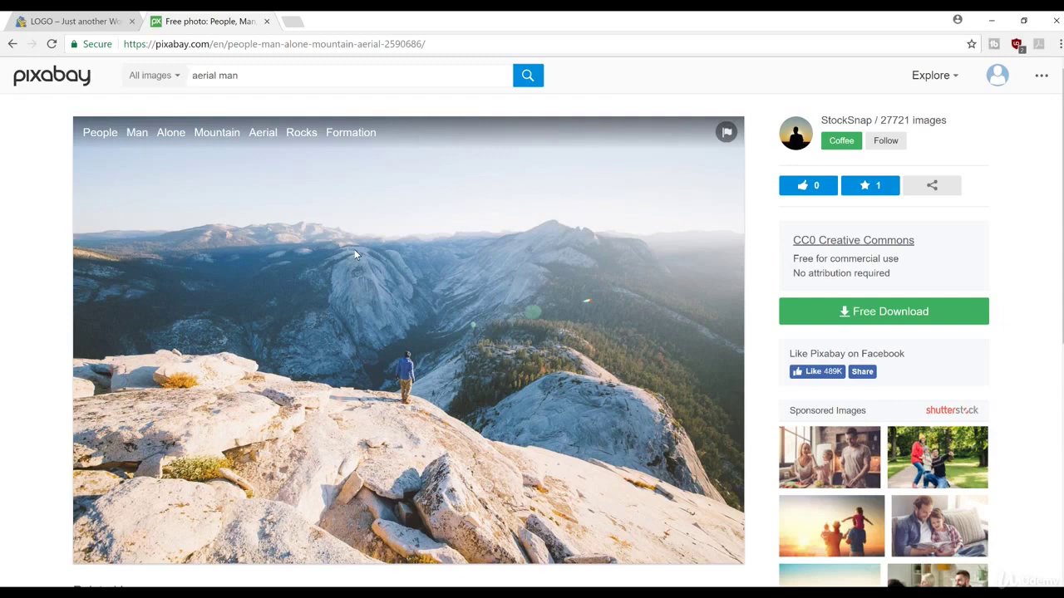
click(883, 311)
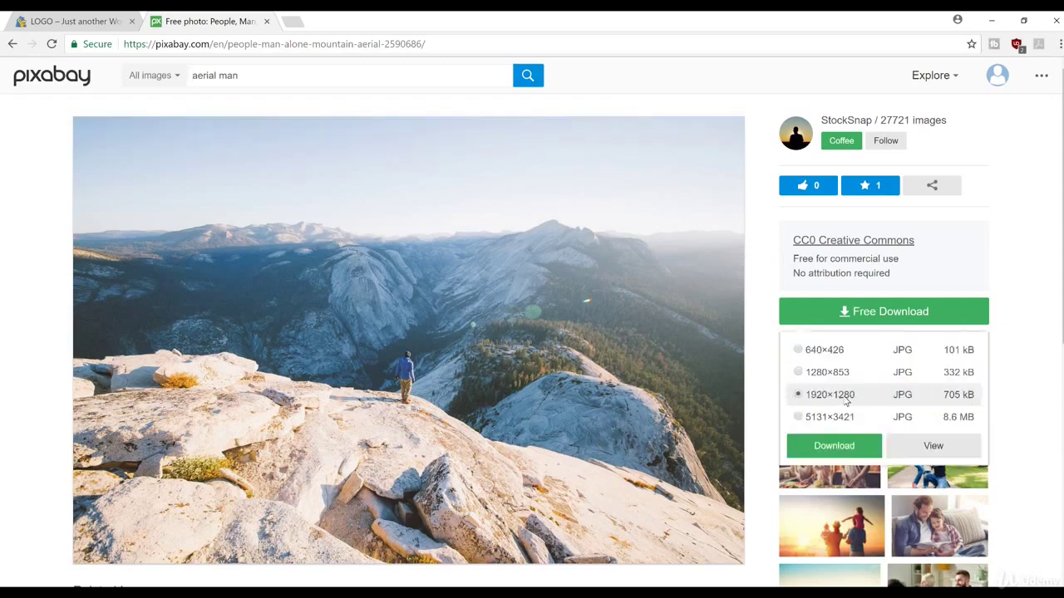
click(819, 416)
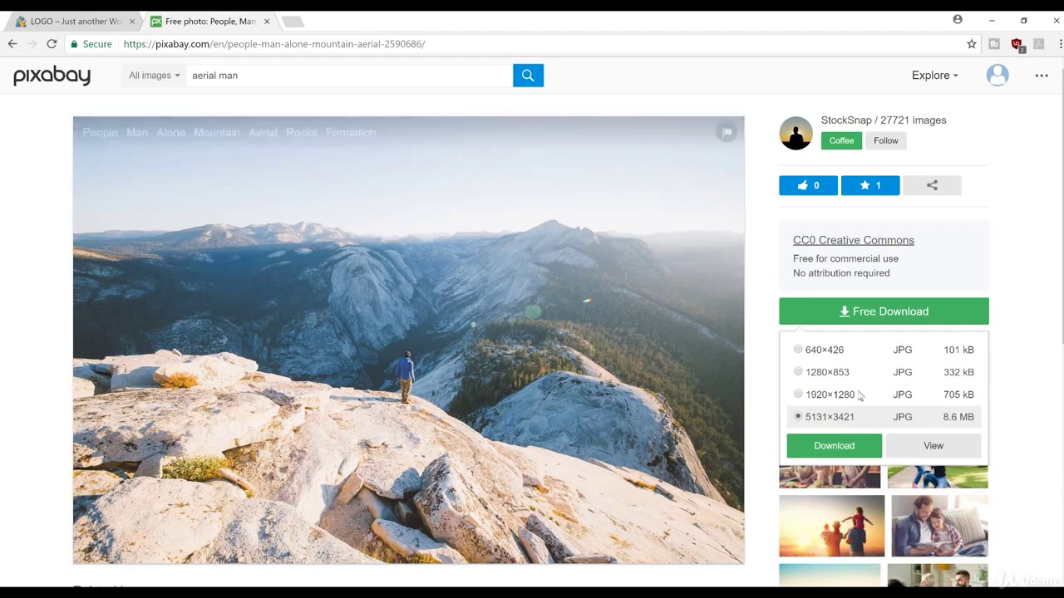
click(799, 396)
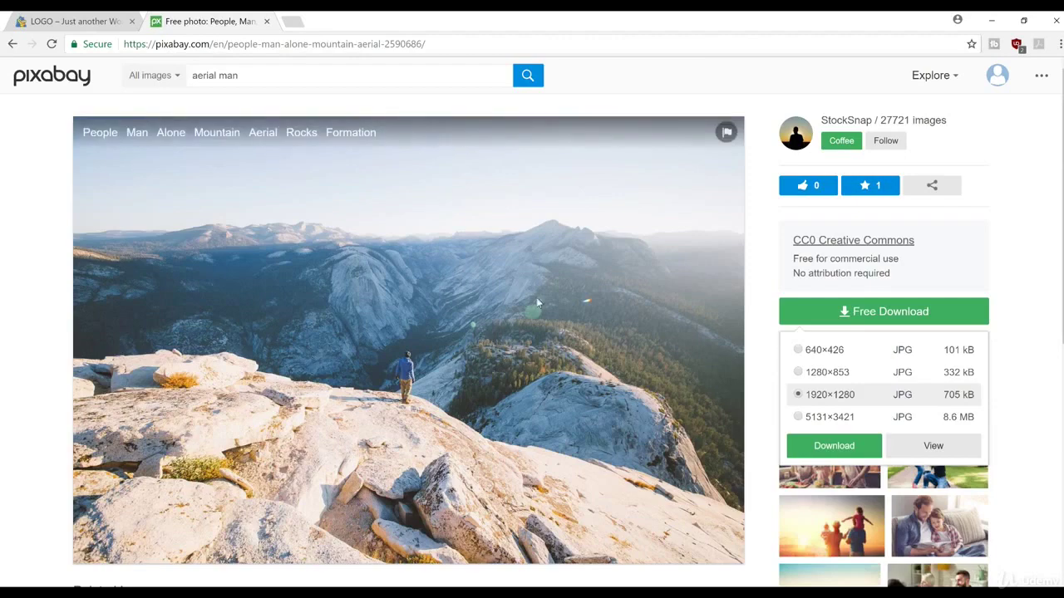
click(821, 449)
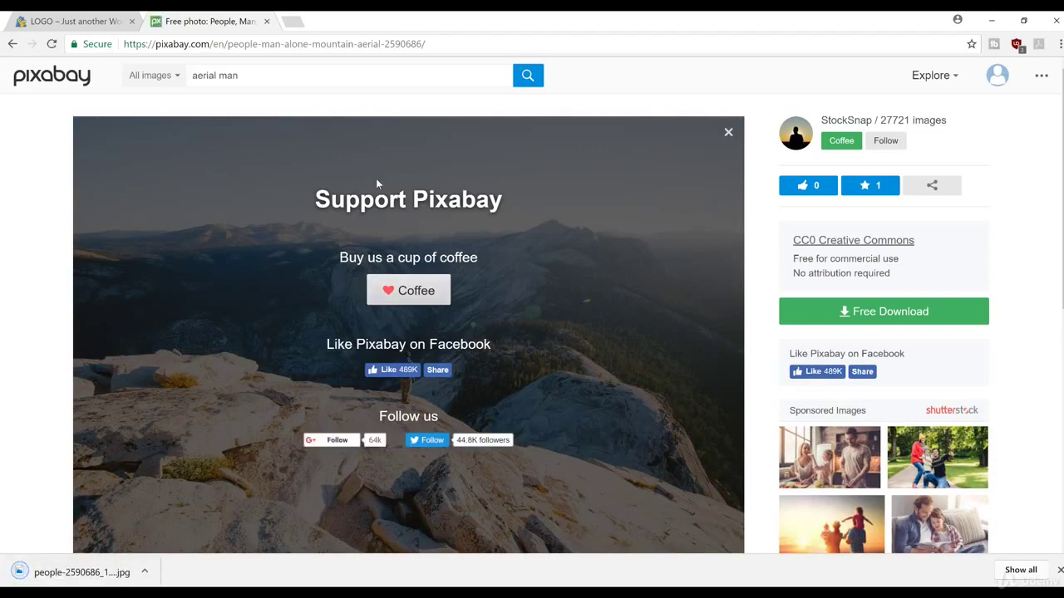
- Search Pixabay for 'mountain', browse the results, then return to the hiker photo page
triple_click(281, 78)
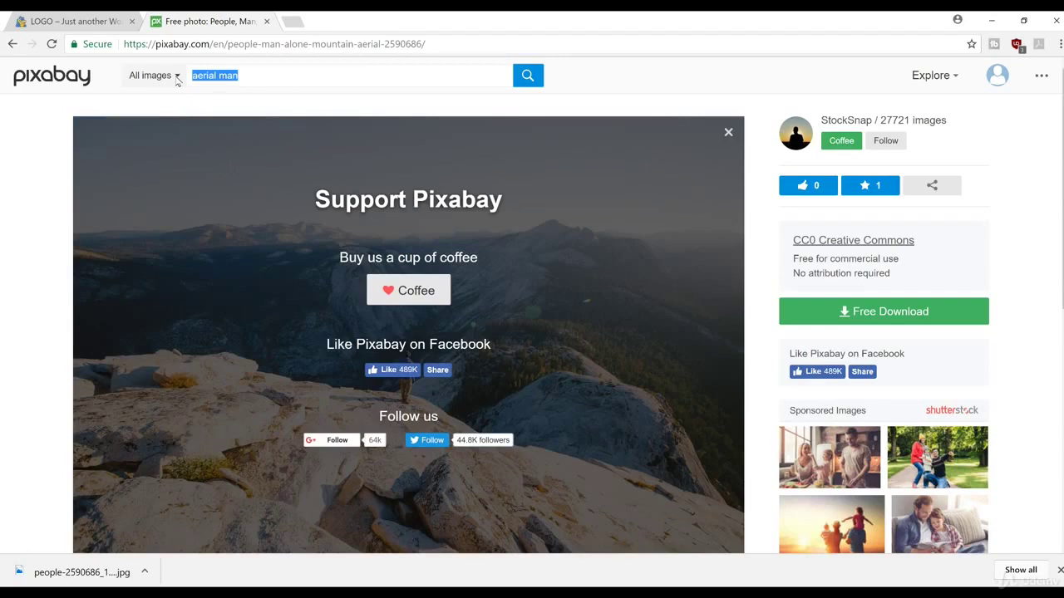
text(mountain)
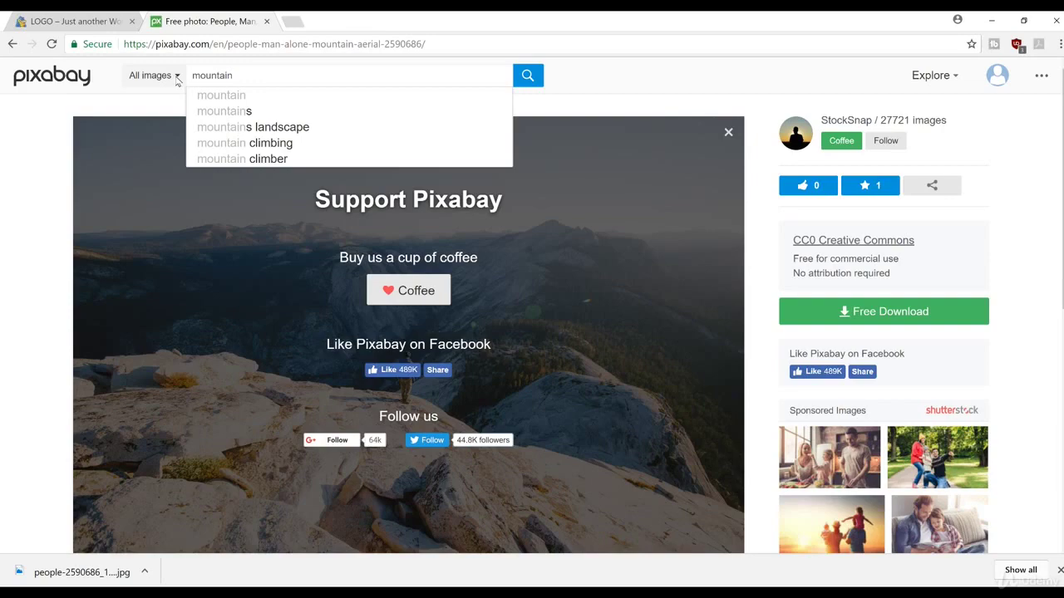
key(Return)
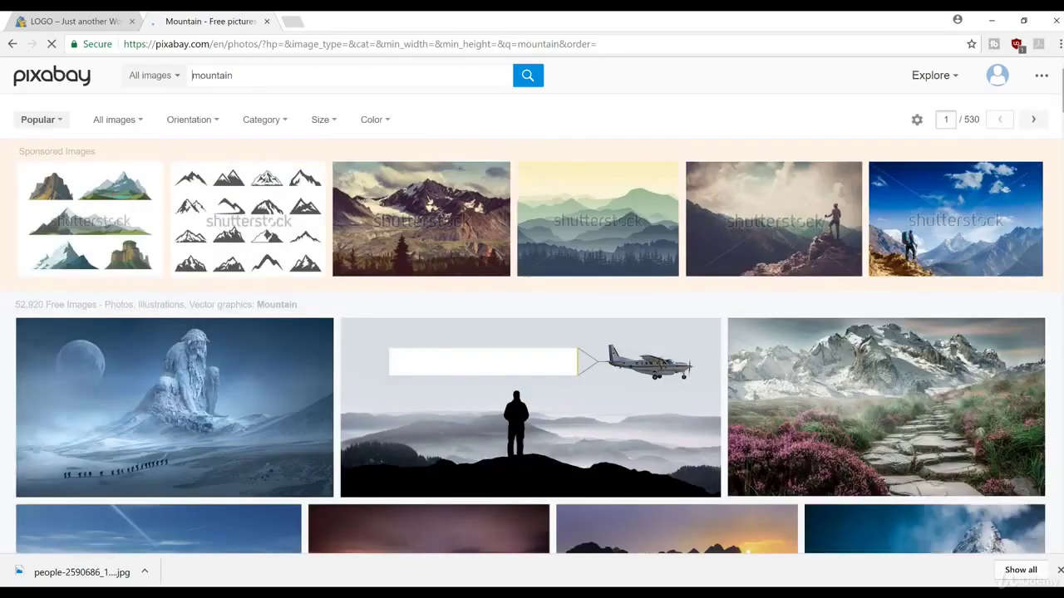
scroll(826, 295, down, 3)
scroll(901, 162, down, 4)
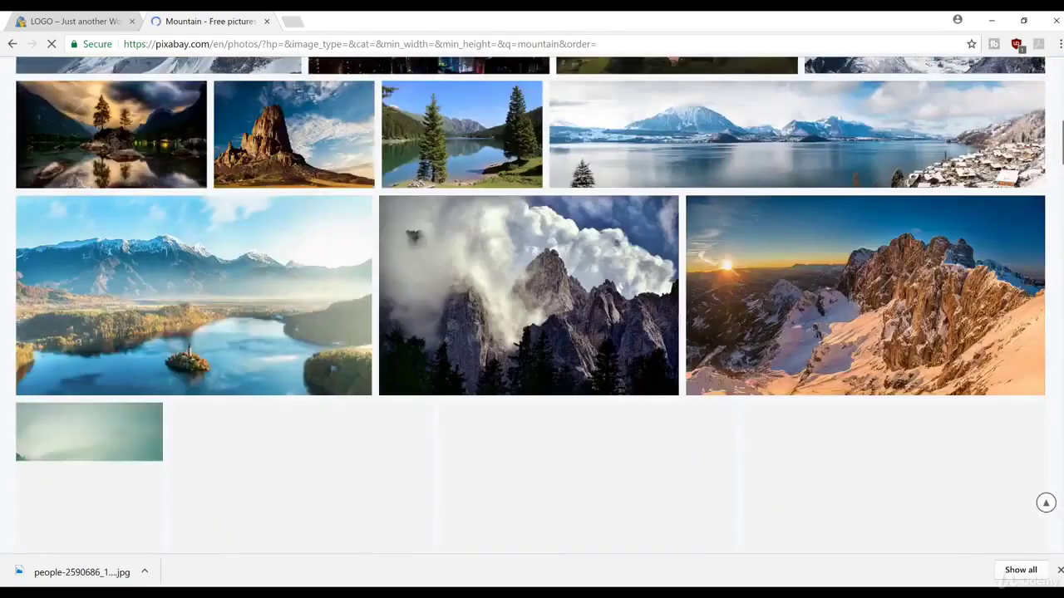
scroll(902, 162, down, 1)
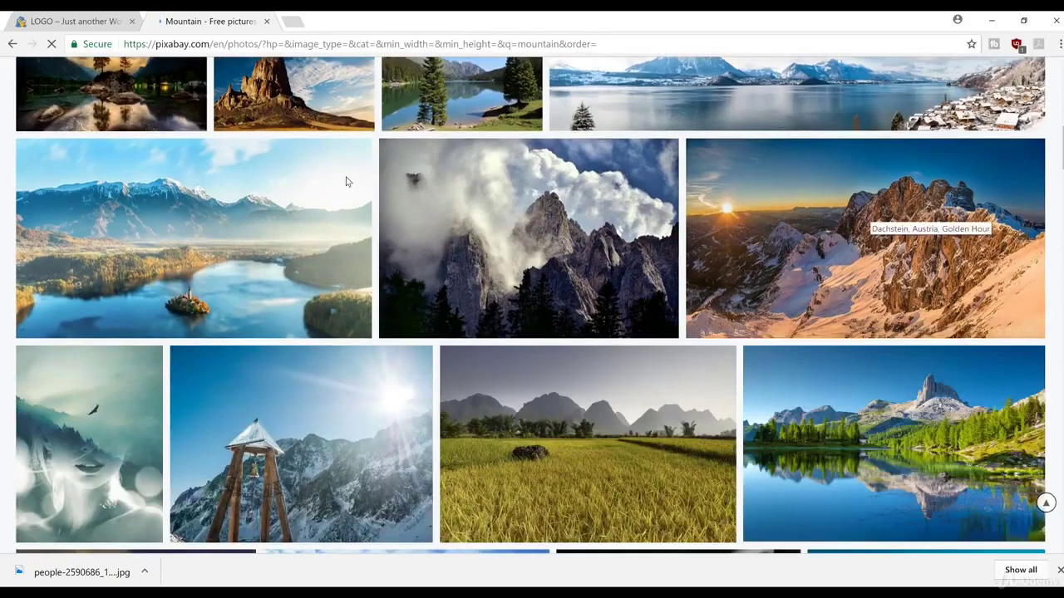
scroll(1046, 241, down, 6)
scroll(531, 303, down, 4)
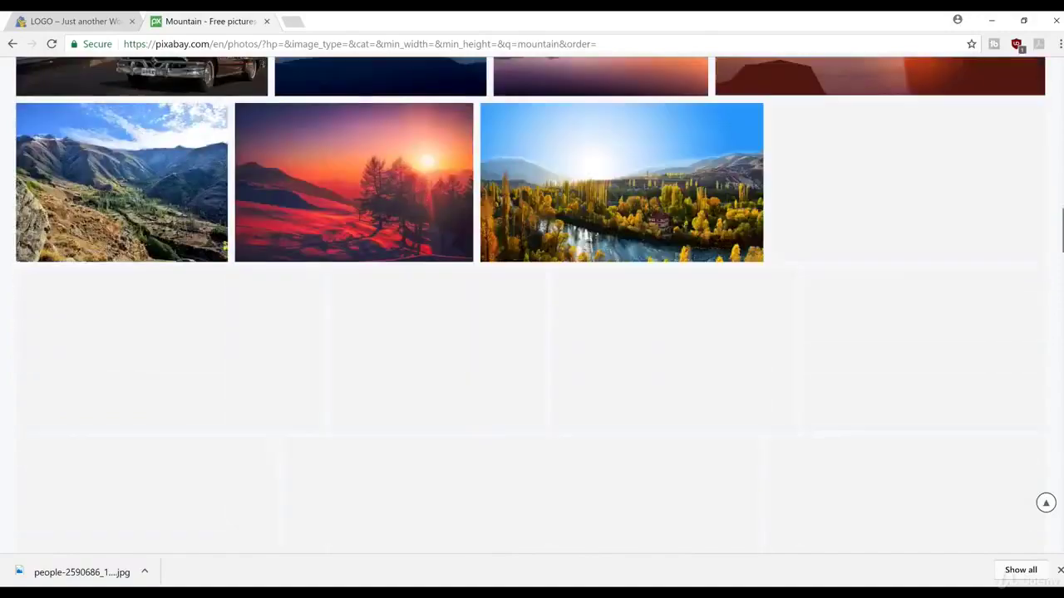
scroll(531, 304, up, 10)
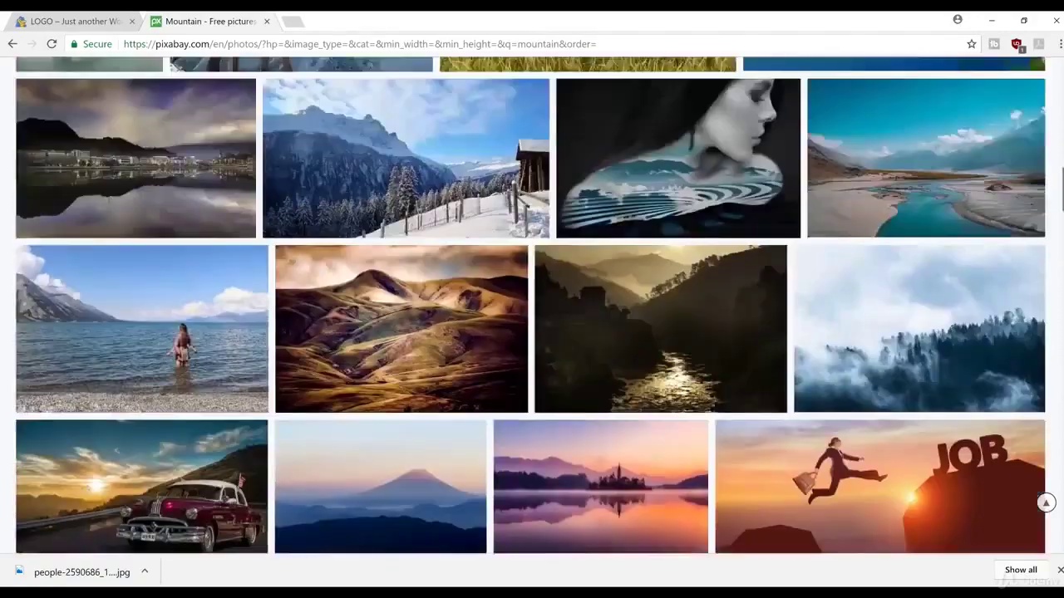
key(alt+Right)
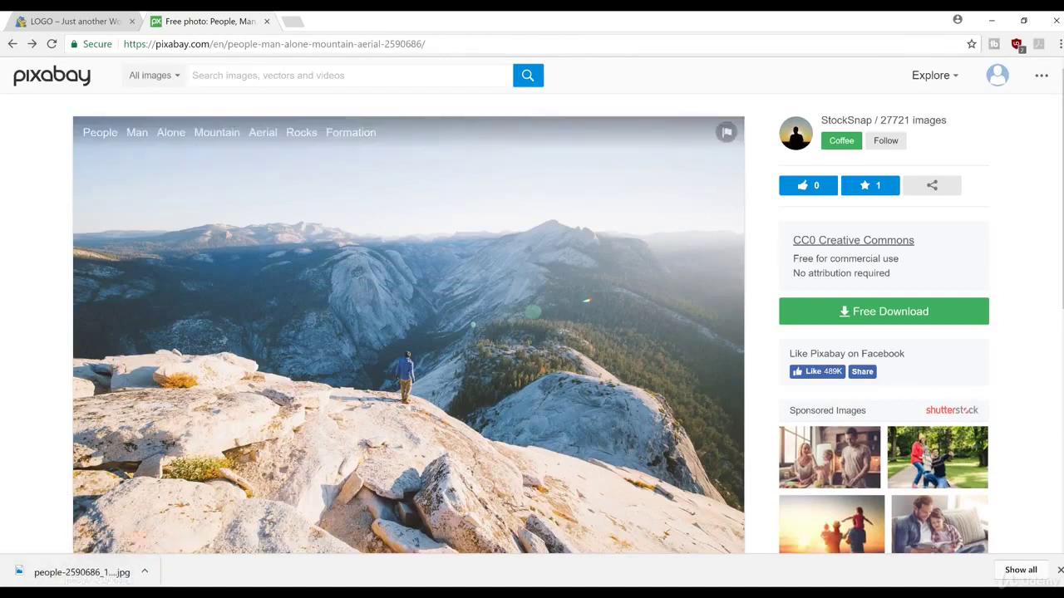
- Return to the WordPress tab, launch the Customizer, and open the hero's Big Title Section settings
click(48, 21)
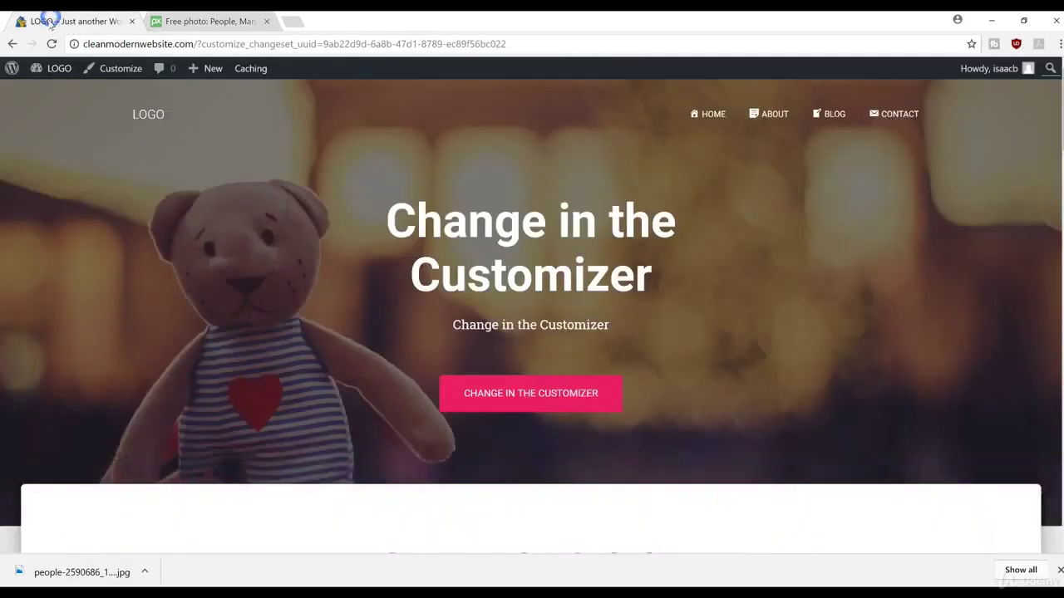
click(117, 70)
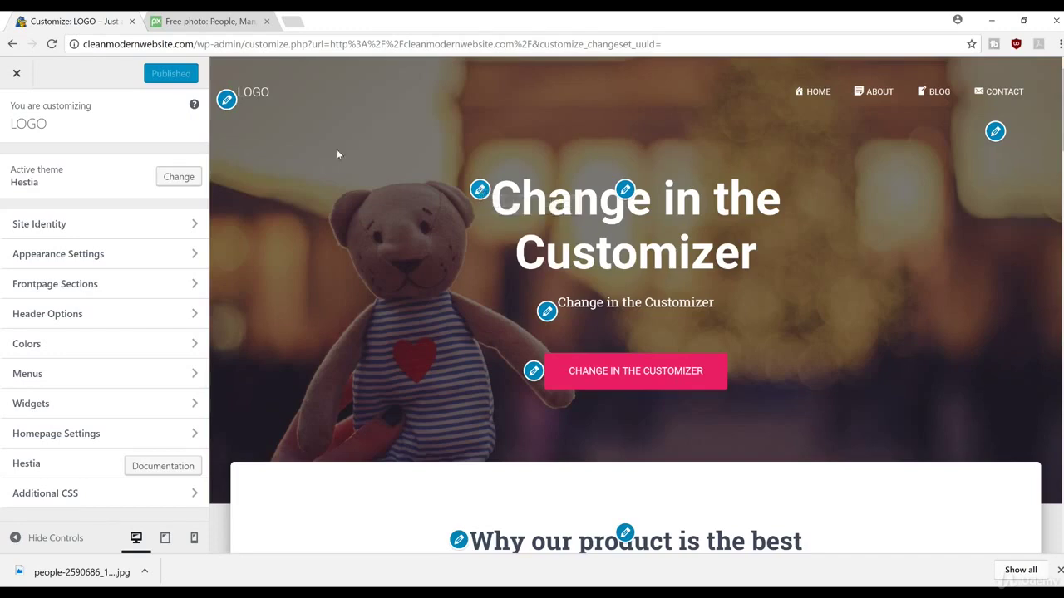
click(480, 191)
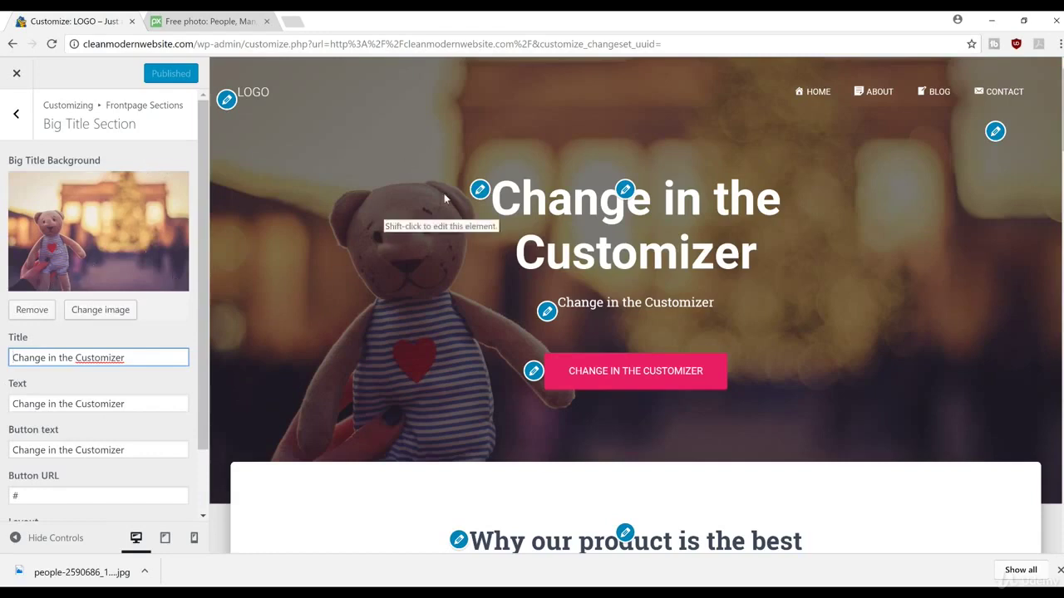
- Upload the downloaded mountain hiker jpg and set it as the Big Title background image
click(85, 313)
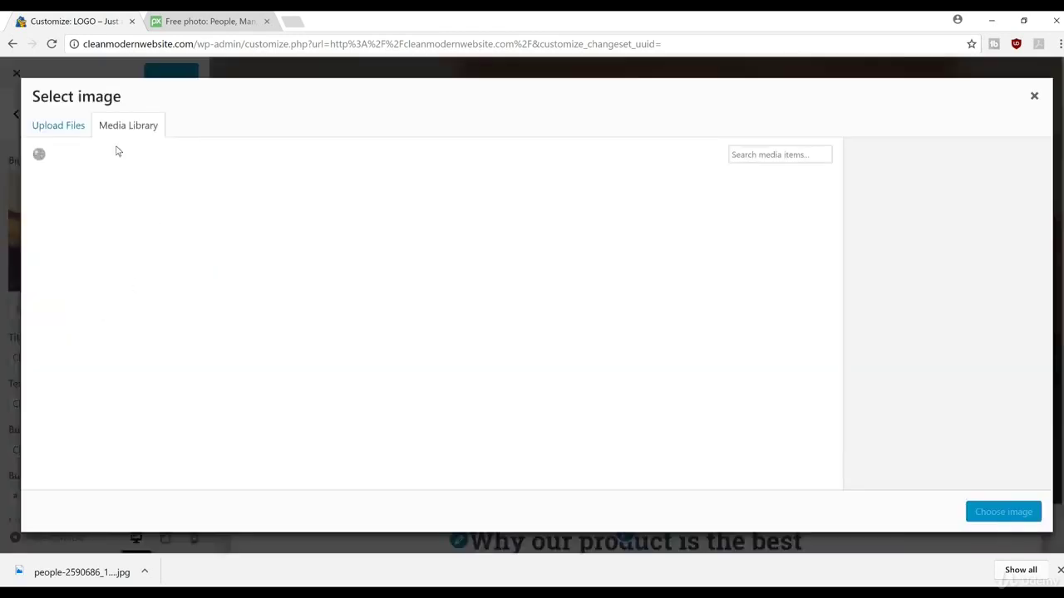
click(71, 123)
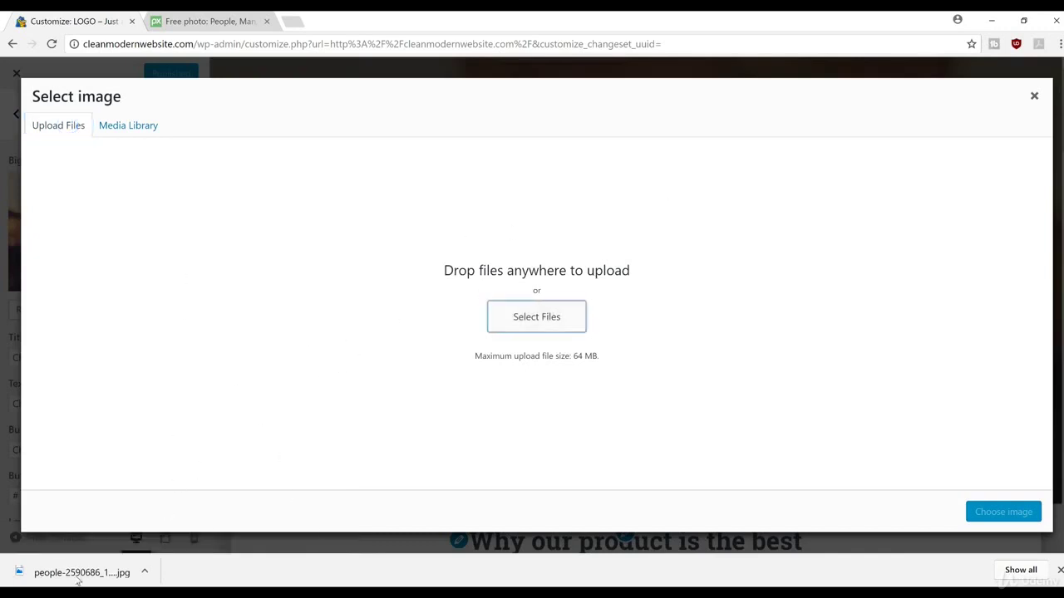
drag(75, 572, 524, 305)
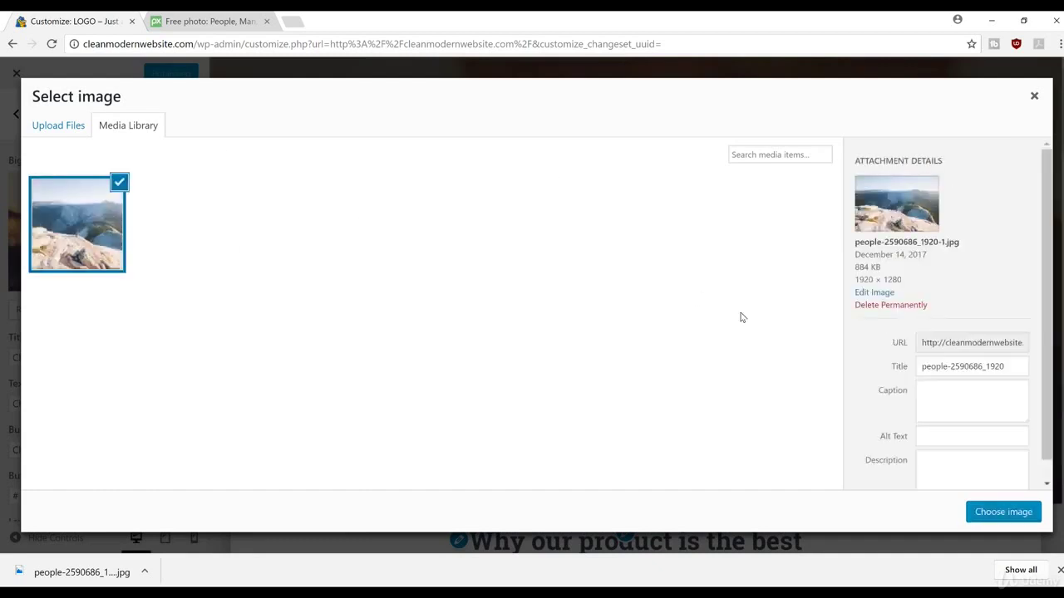
click(1002, 513)
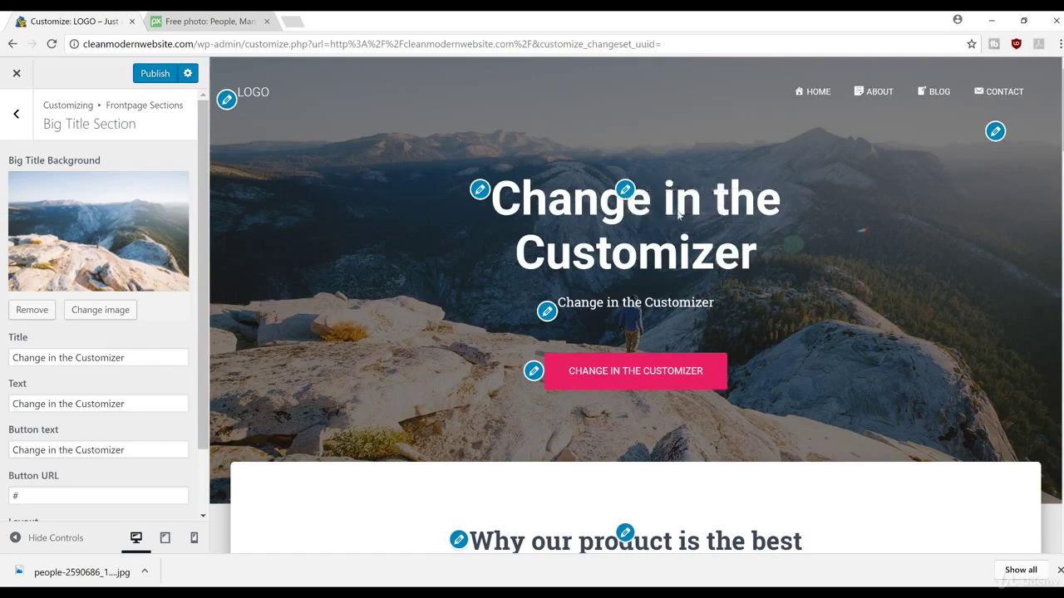
- Set the hero title to INSPIRE and the subtitle text to 'Live Your Life.'
click(629, 193)
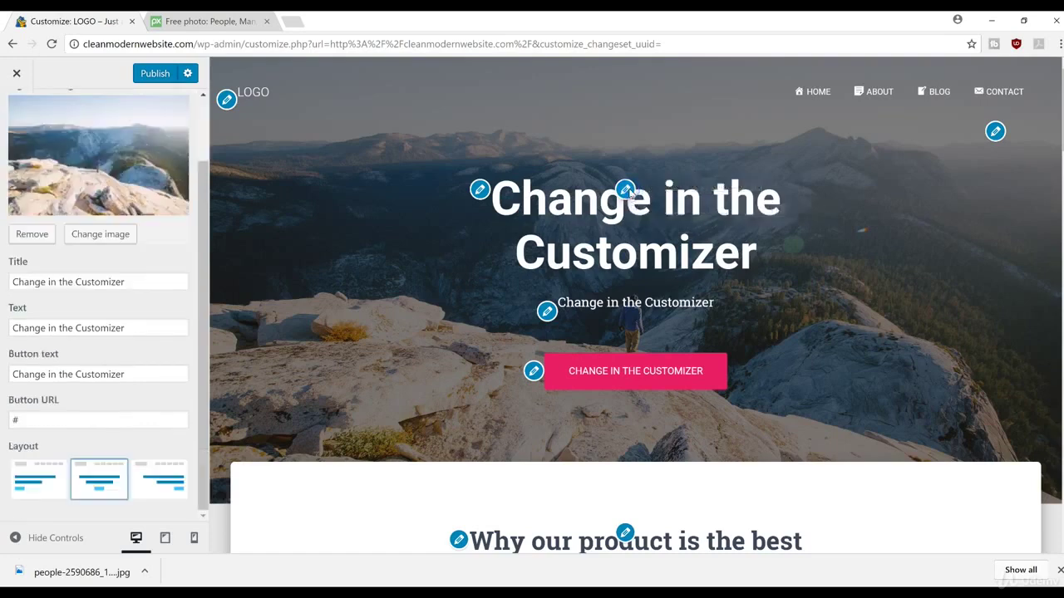
drag(152, 284, 2, 285)
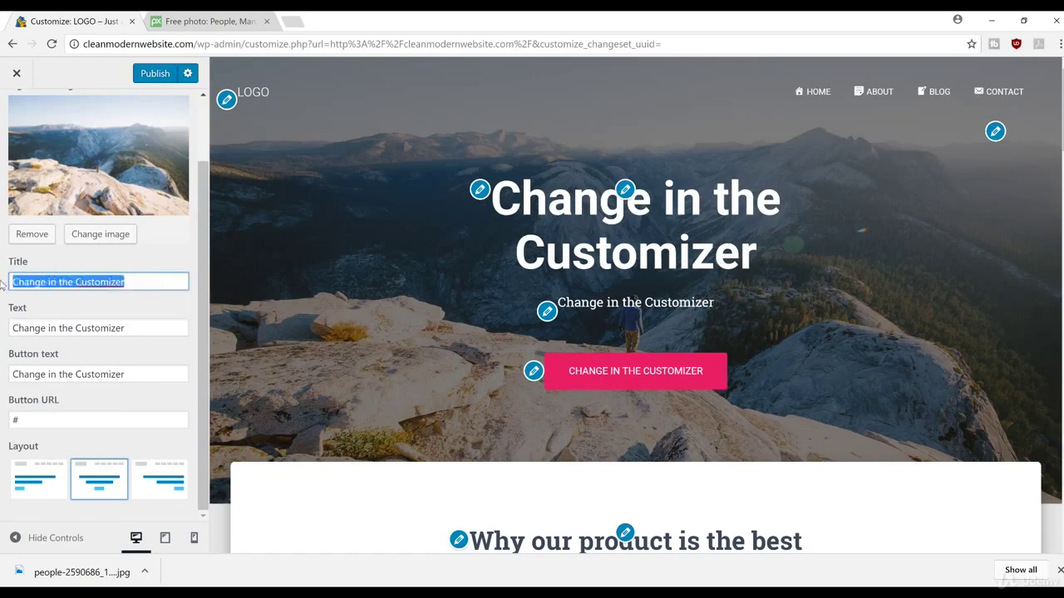
text(I)
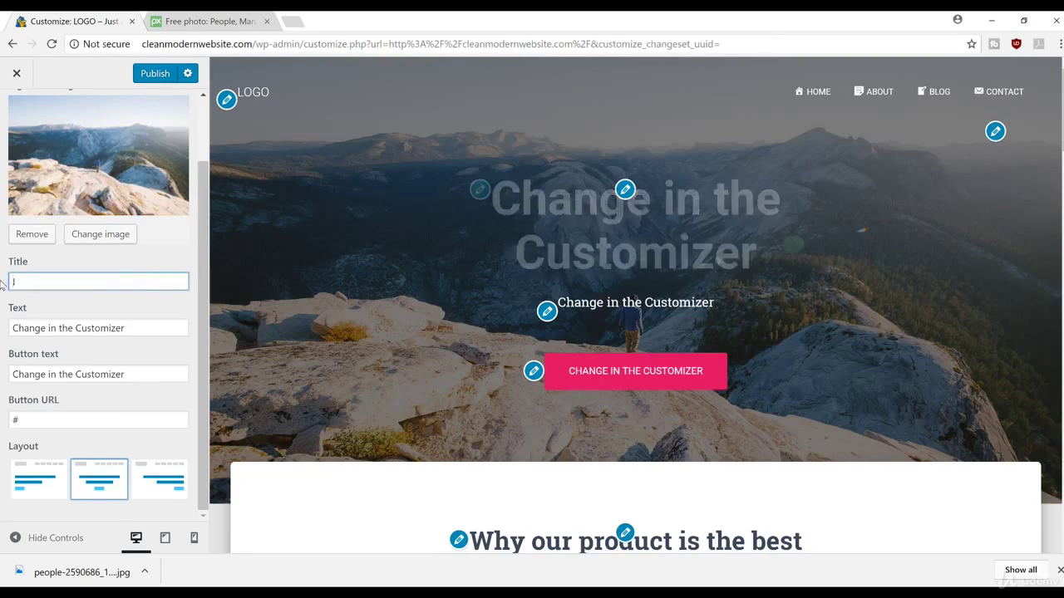
text(NNSPIRE)
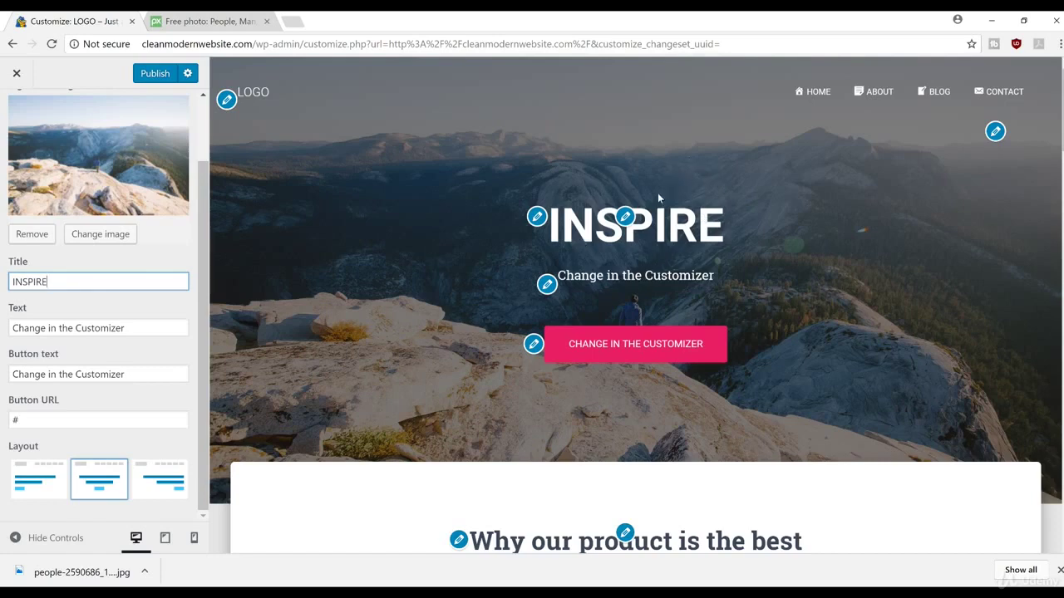
triple_click(148, 330)
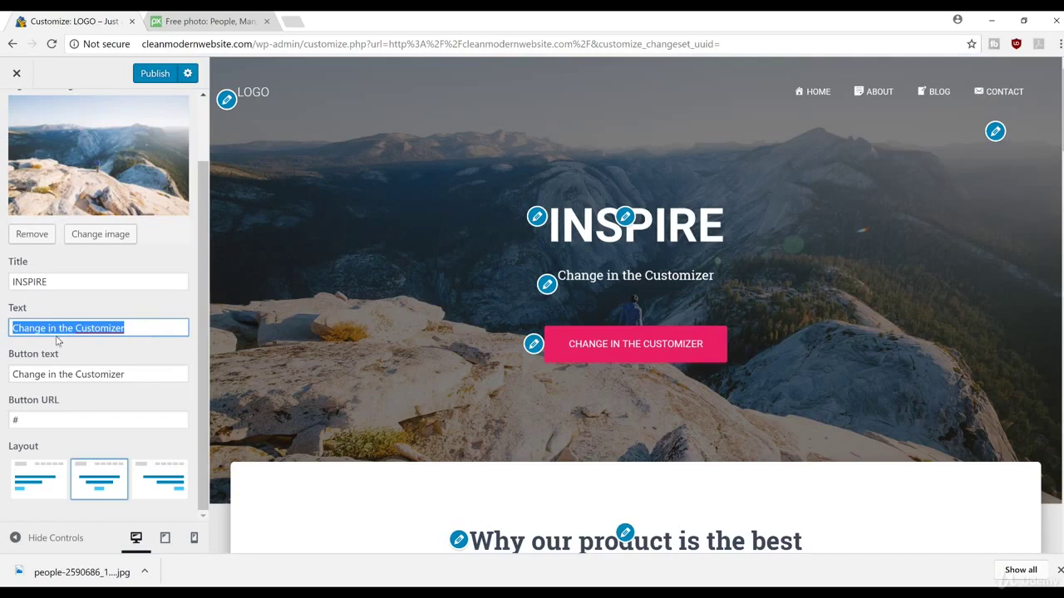
text(Li)
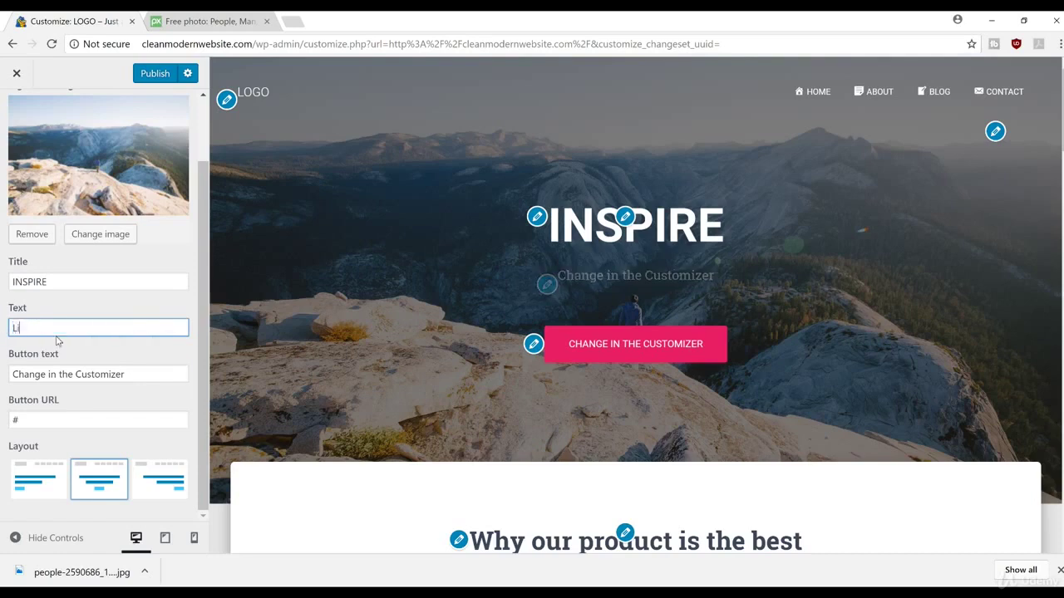
text(ve Your Life.)
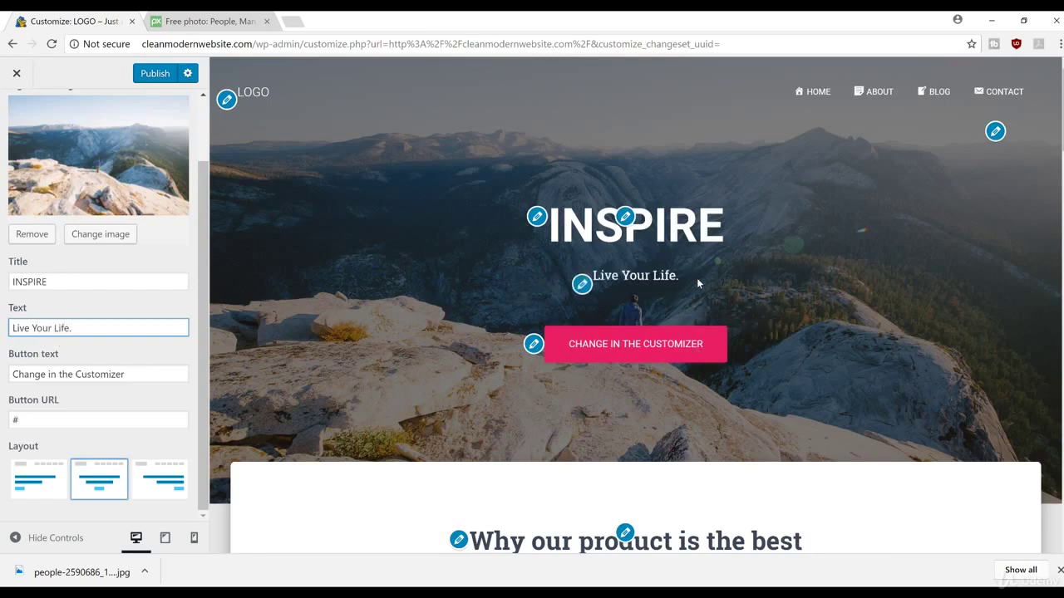
drag(10, 329, 108, 326)
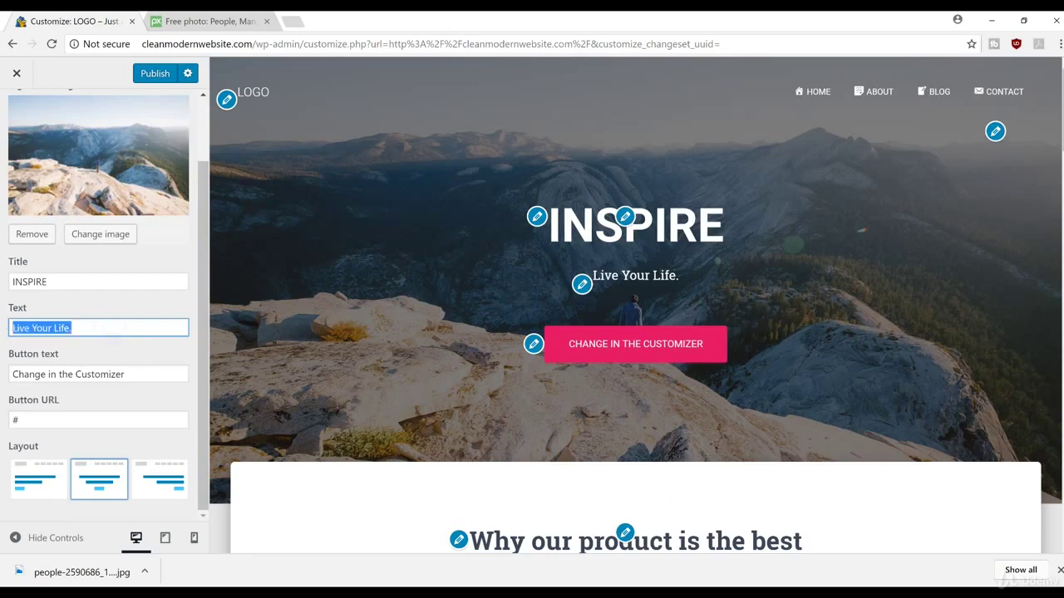
key(BackSpace)
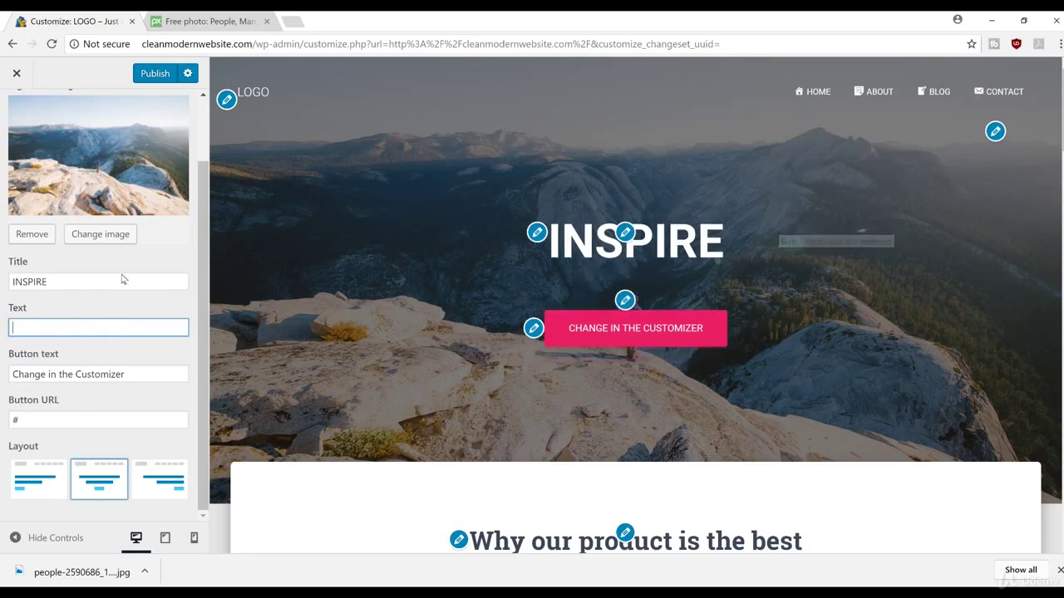
key(ctrl+z)
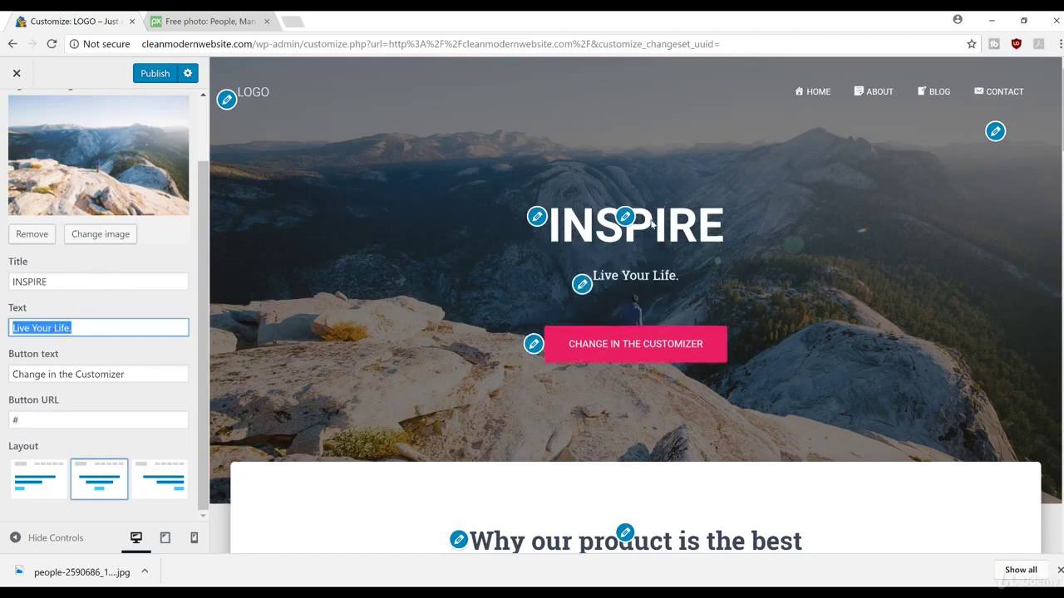
key(Tab)
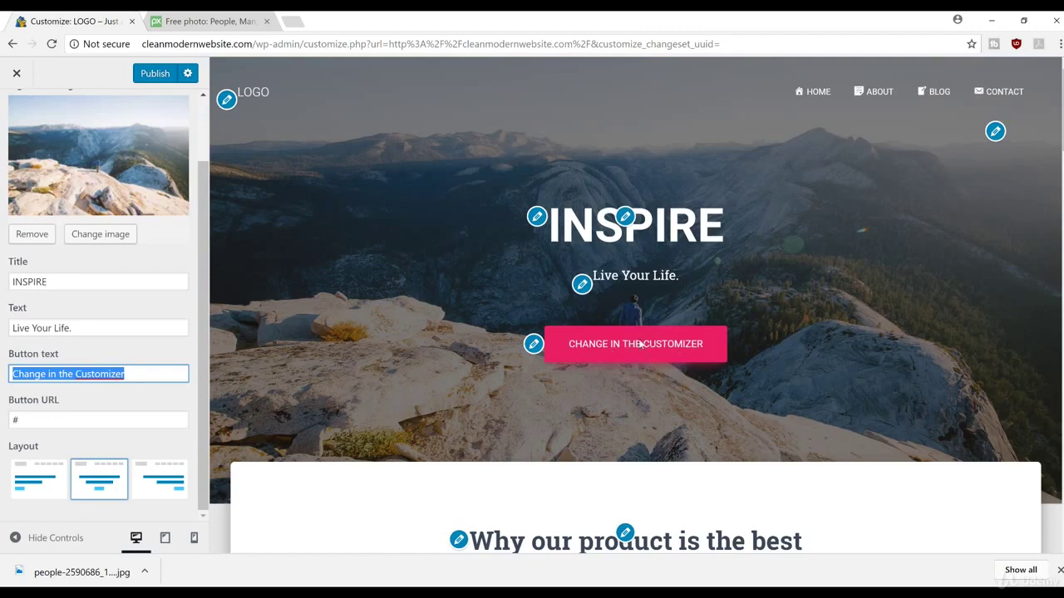
- Change the hero button label to 'Find Out More' and delete its '#' placeholder URL
click(133, 376)
drag(133, 377, 10, 379)
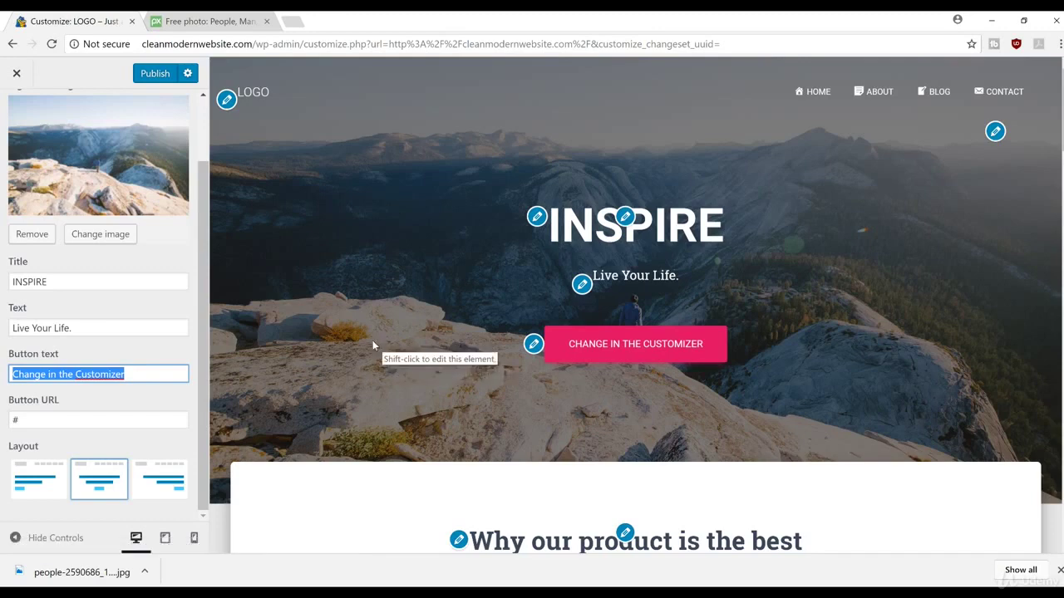
text(F)
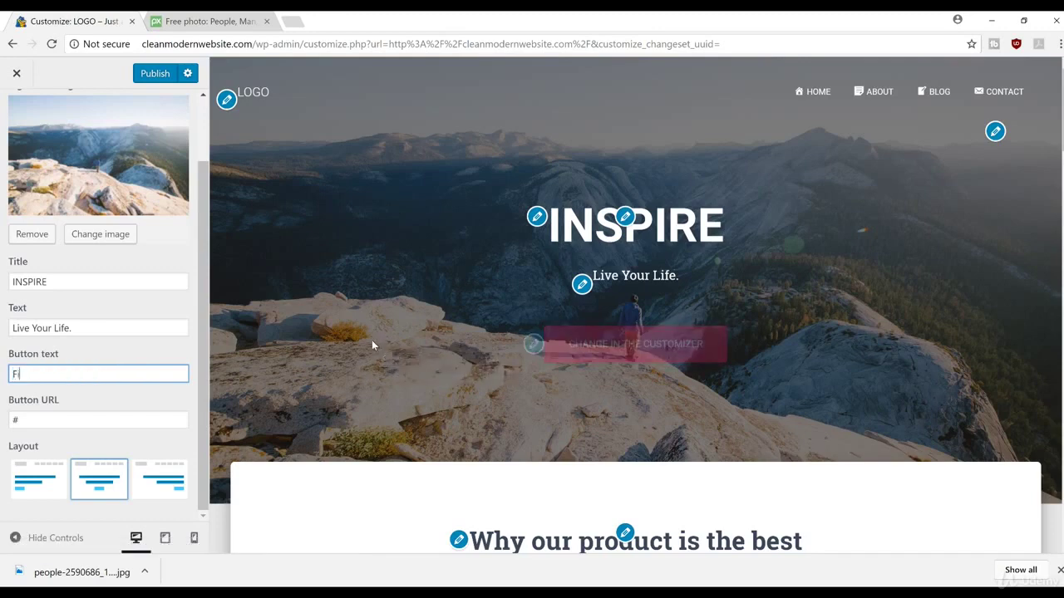
text(ind Out More)
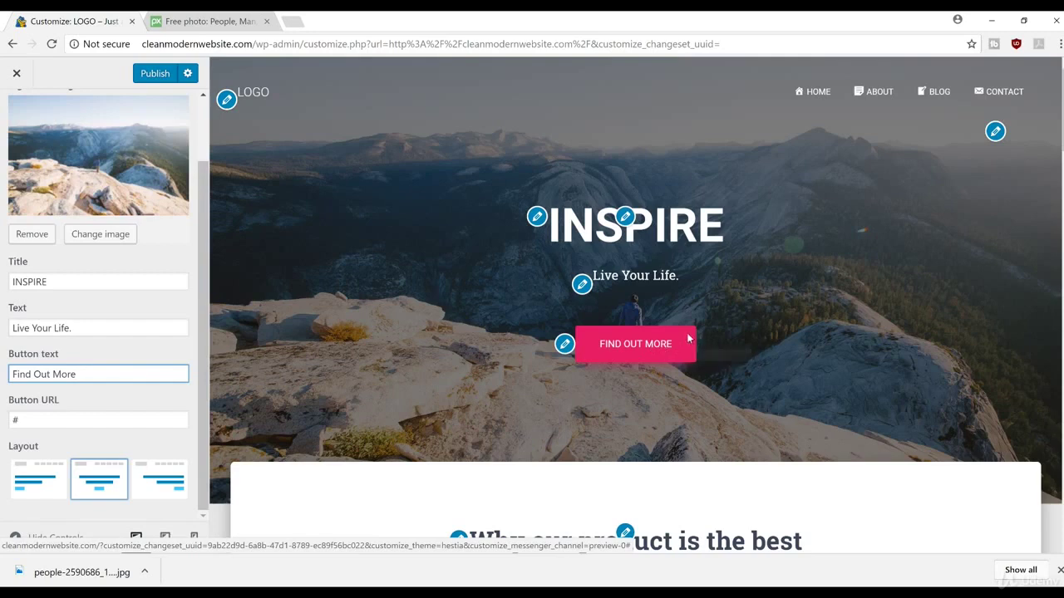
click(35, 422)
key(BackSpace)
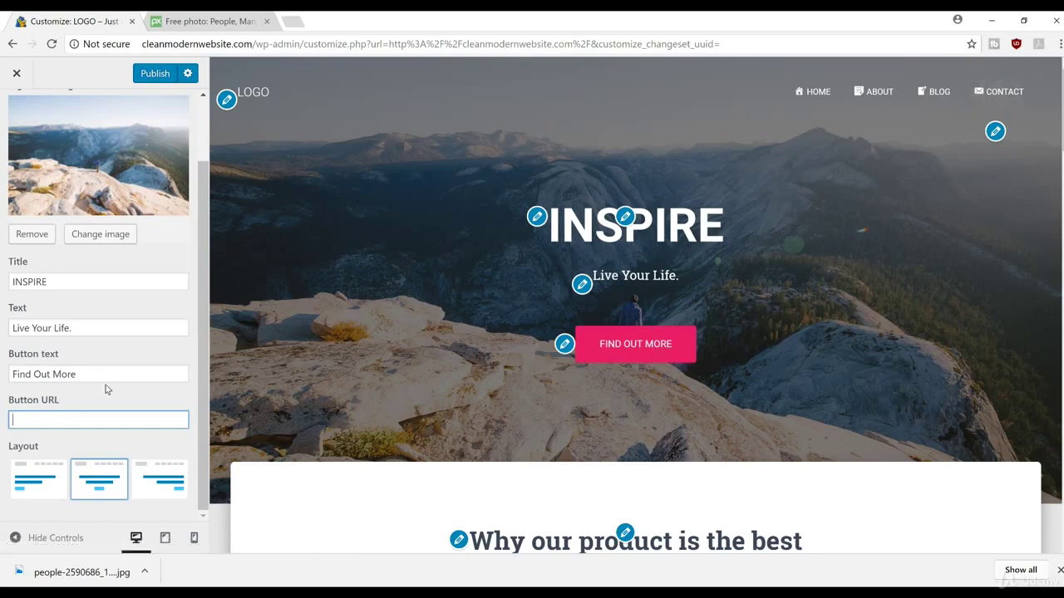
- Open the Contact page in a new tab and copy its address
right_click(995, 93)
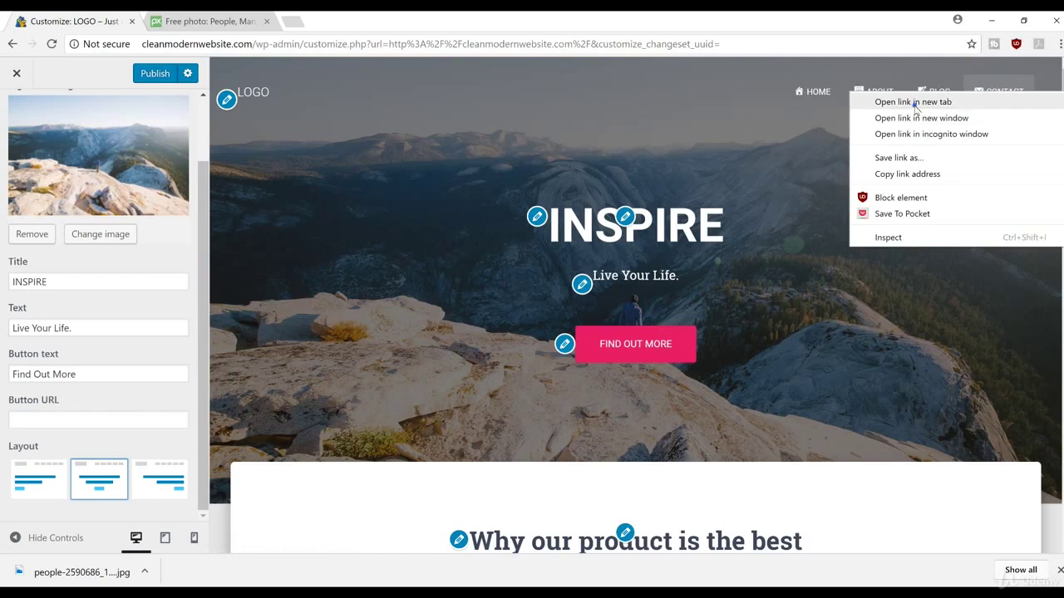
click(913, 101)
click(196, 21)
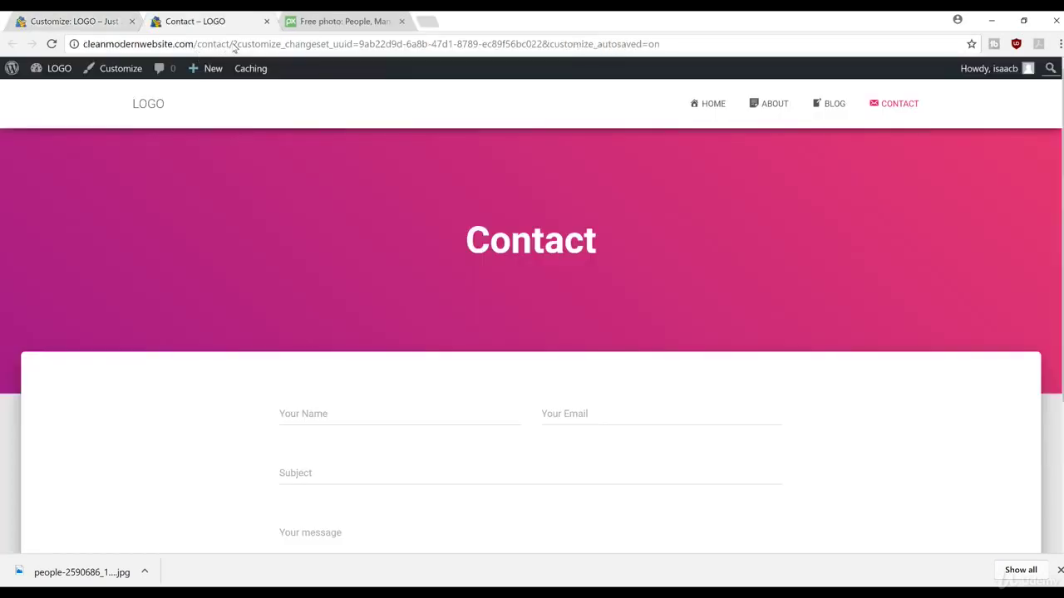
drag(234, 46, 67, 52)
key(ctrl+c)
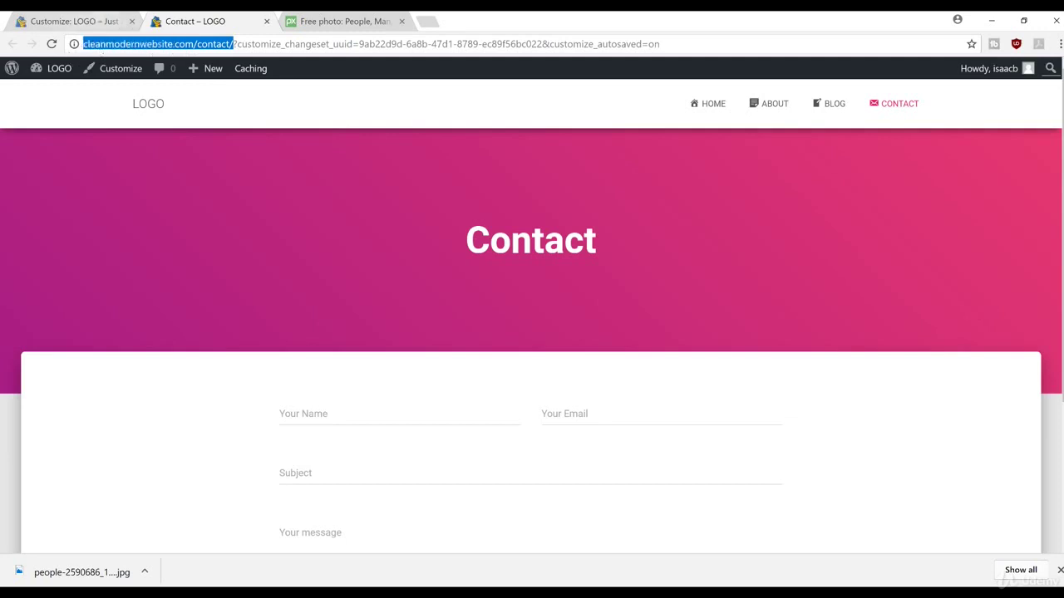
click(95, 18)
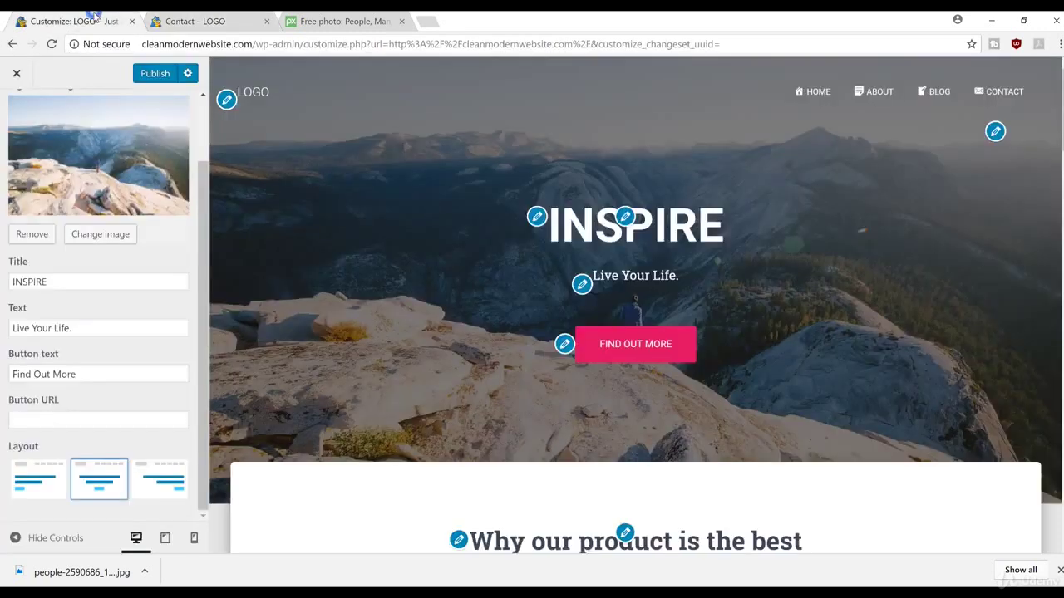
- Paste the contact page URL into Button URL and test the button in the preview
click(63, 421)
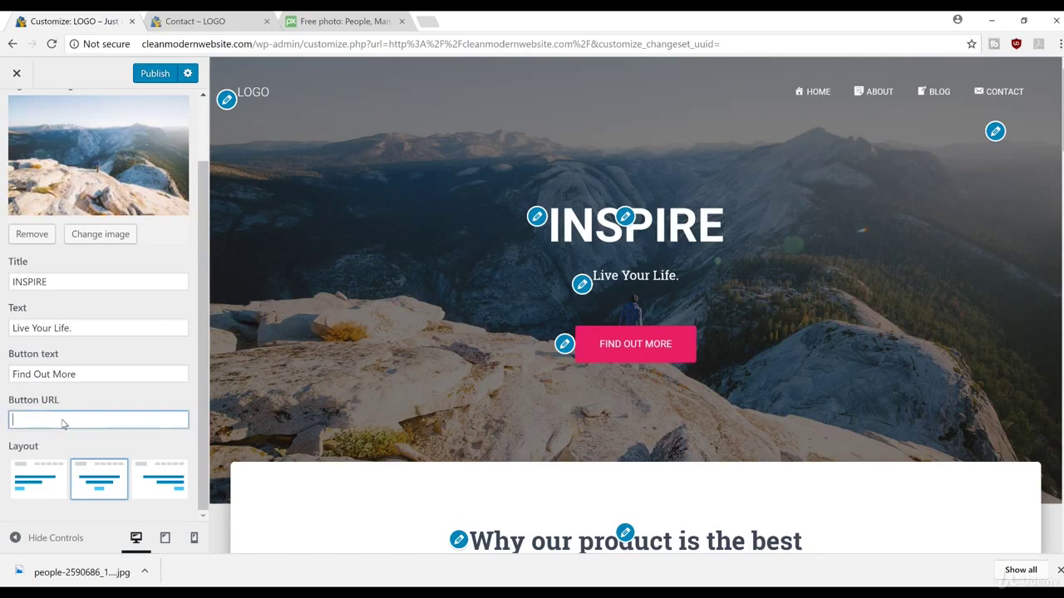
key(ctrl+v)
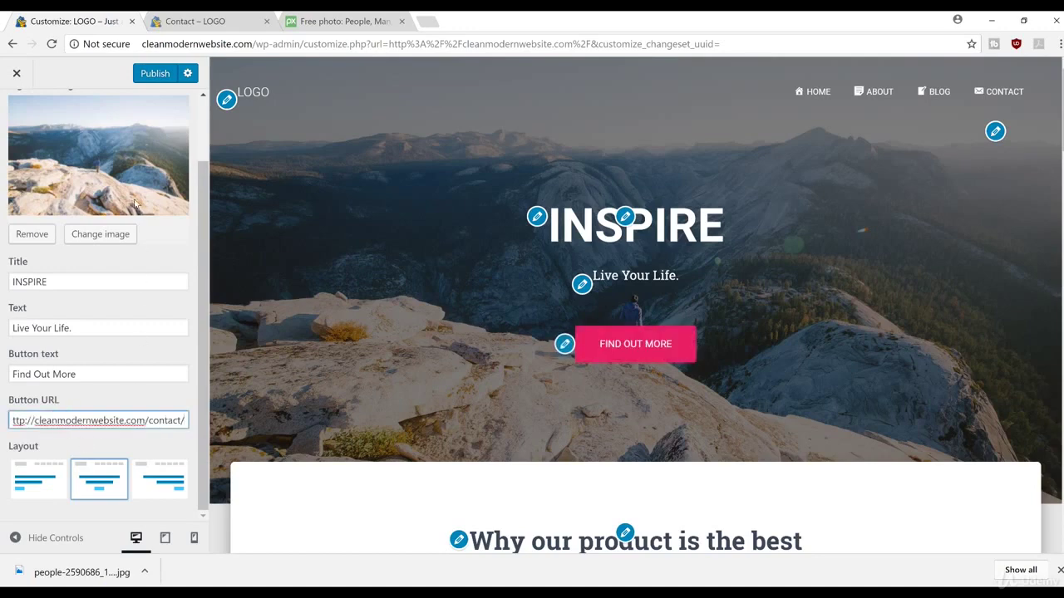
click(647, 345)
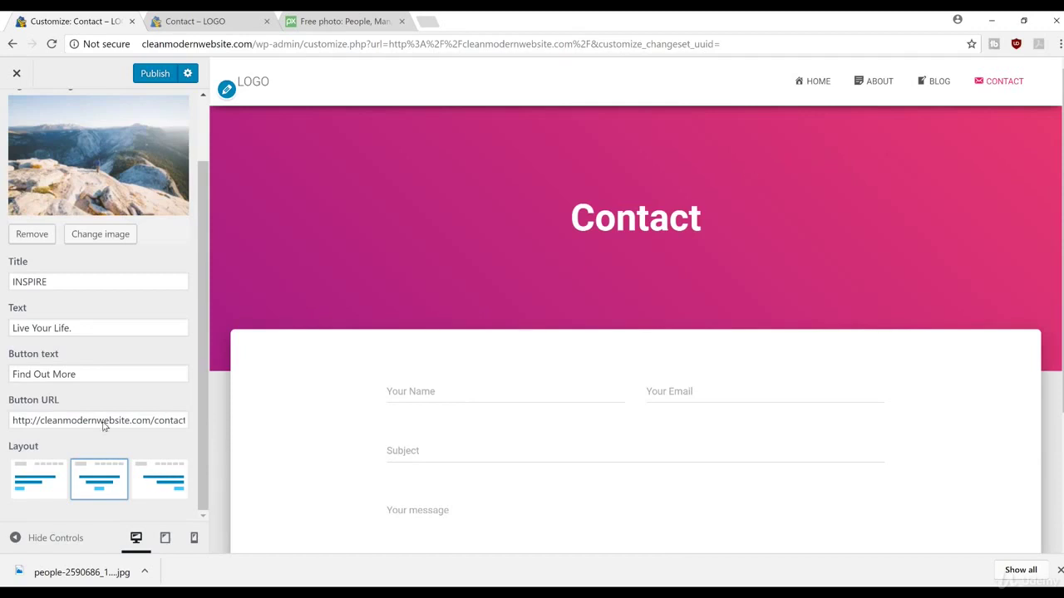
triple_click(20, 421)
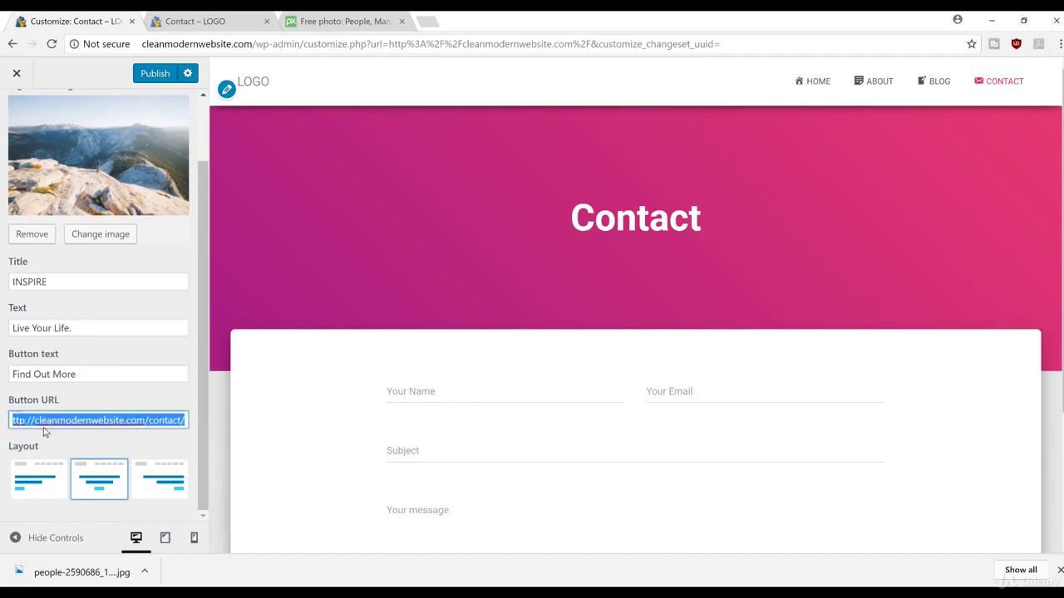
click(125, 421)
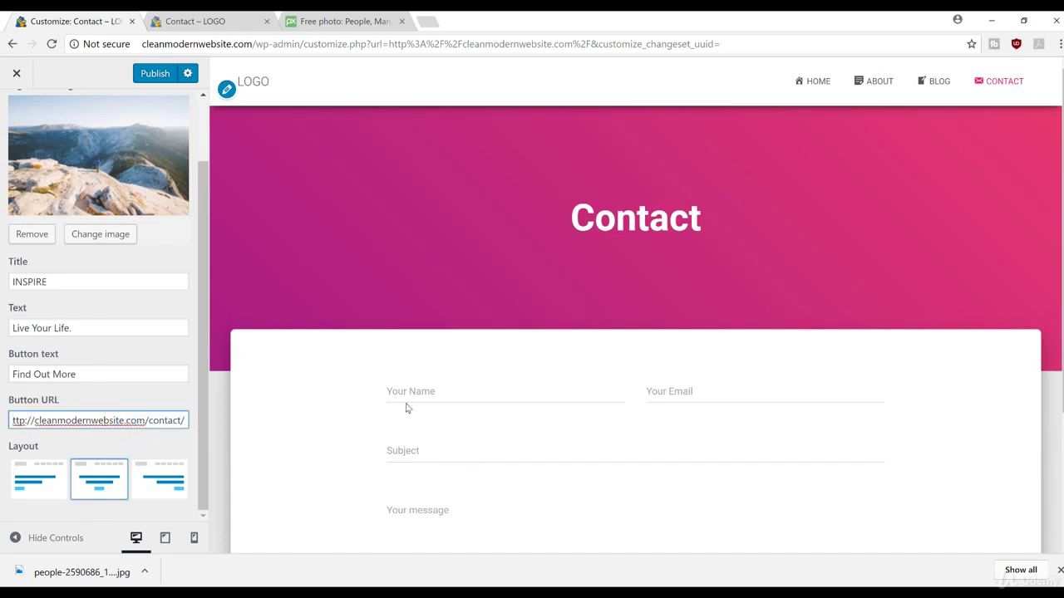
click(260, 86)
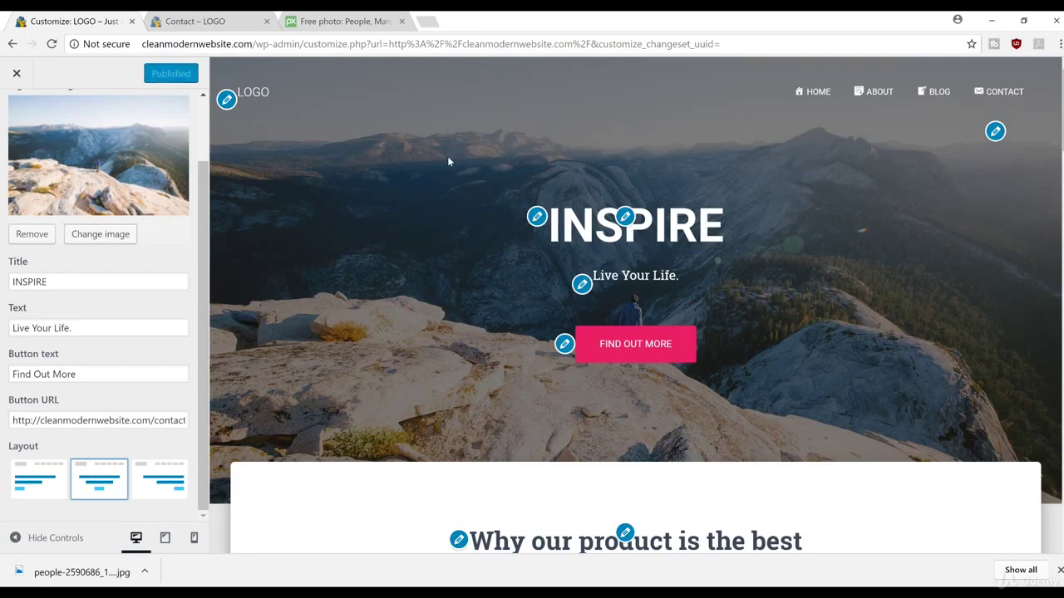
- Close the Customizer to see the live front page with the INSPIRE hero and Find Out More button
click(16, 73)
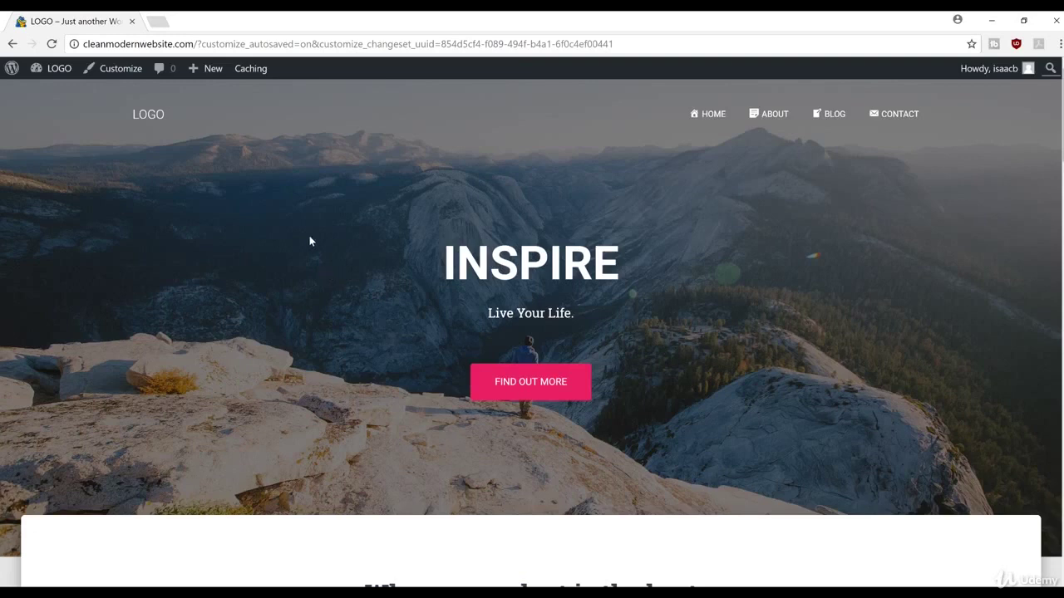
- Google 'logomakr' in a new tab and open the Free Logo Maker result
click(158, 23)
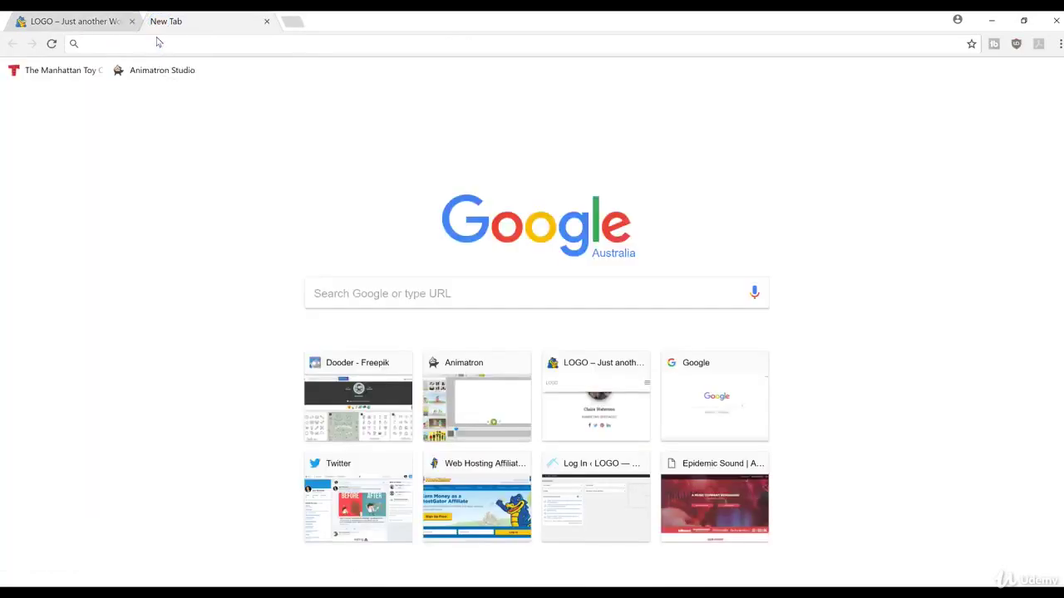
text(logo)
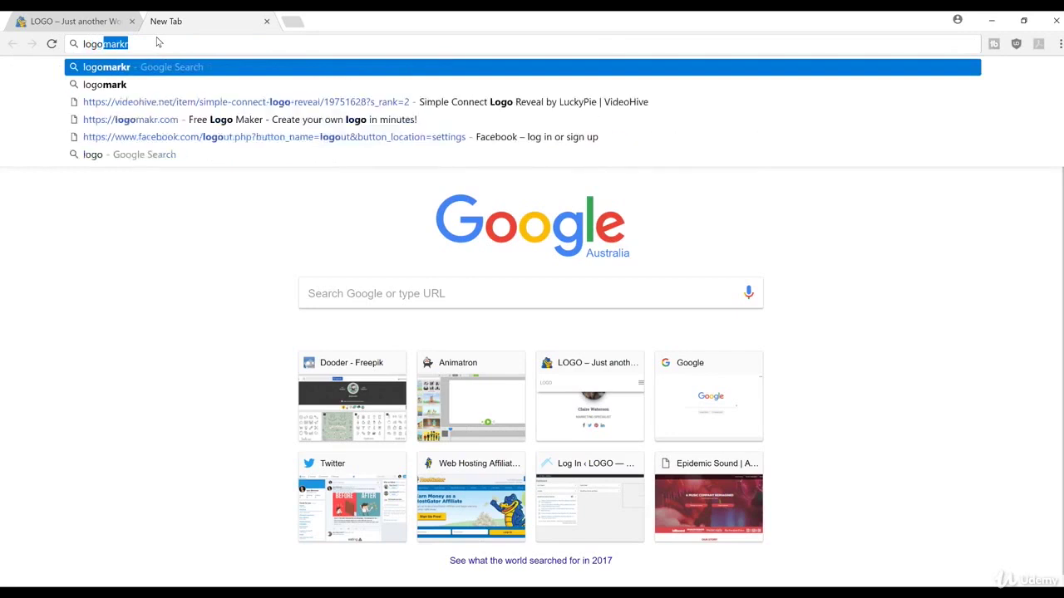
text(makr)
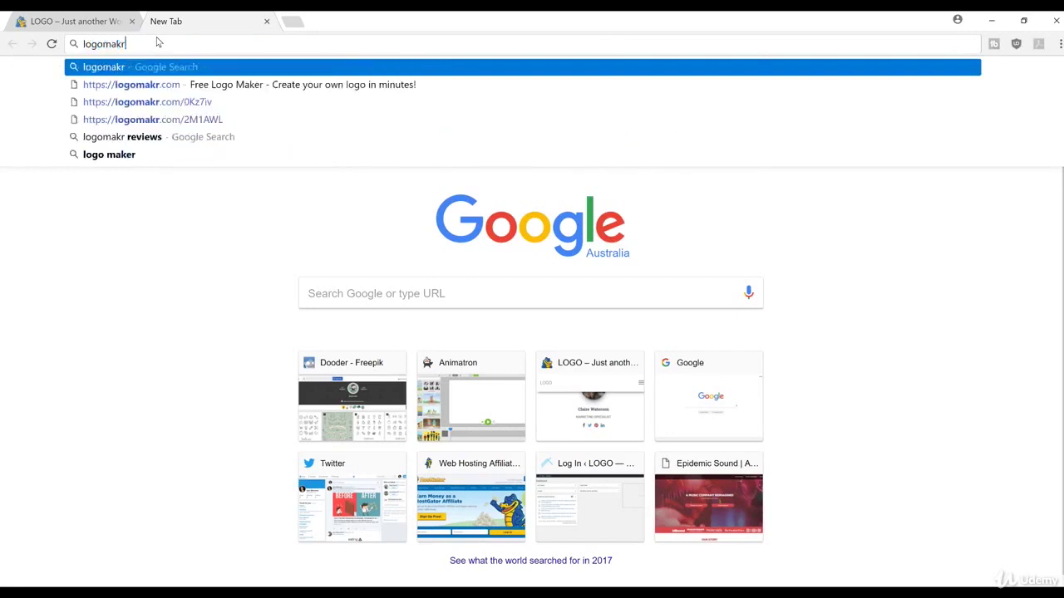
key(Return)
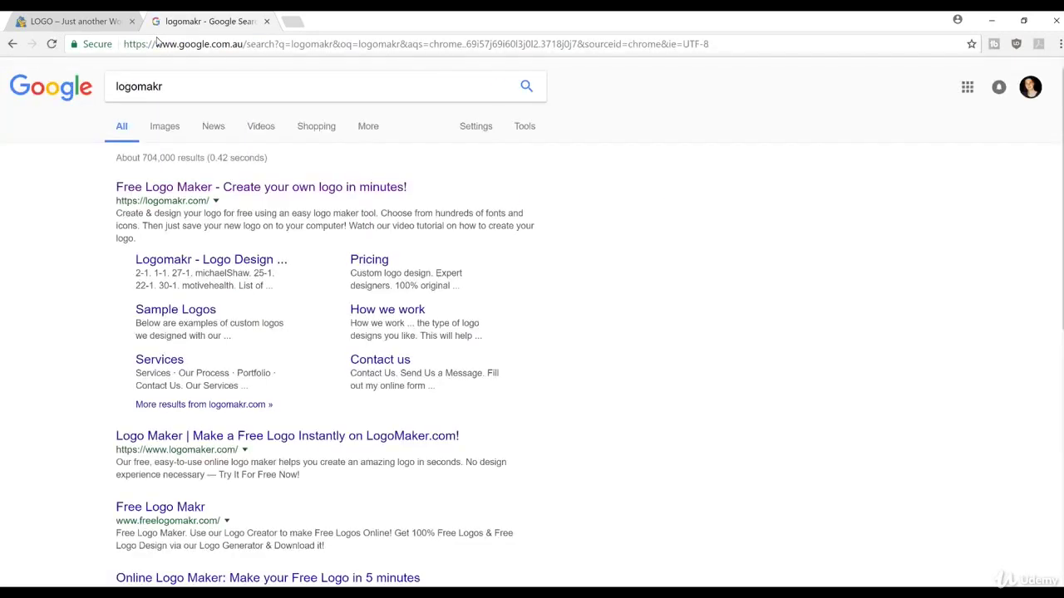
click(304, 187)
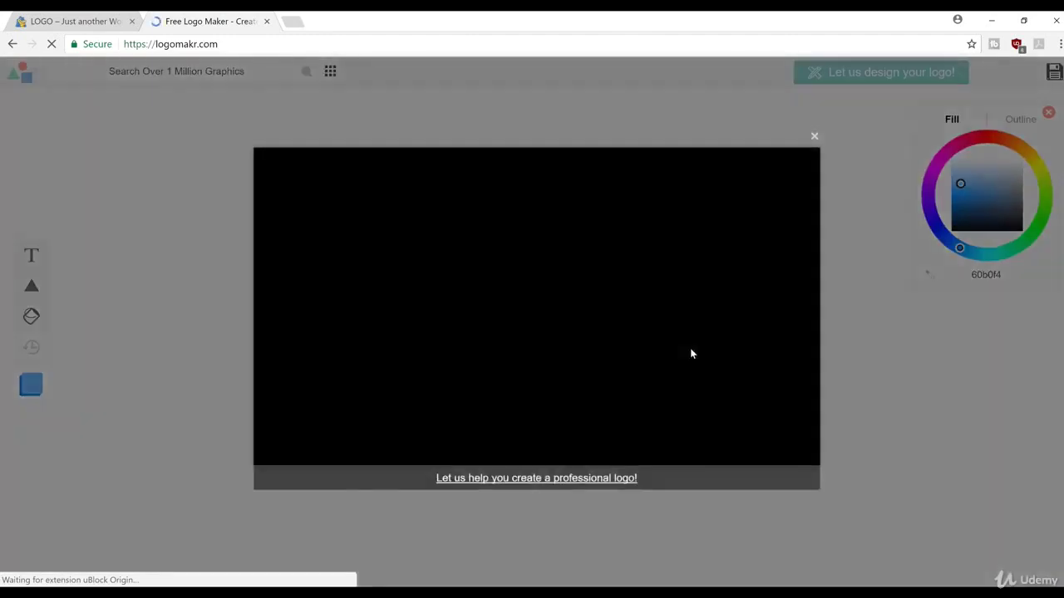
- Dismiss Logomakr's intro popups and add the three-hexagon Abstract graphic to the canvas
click(814, 136)
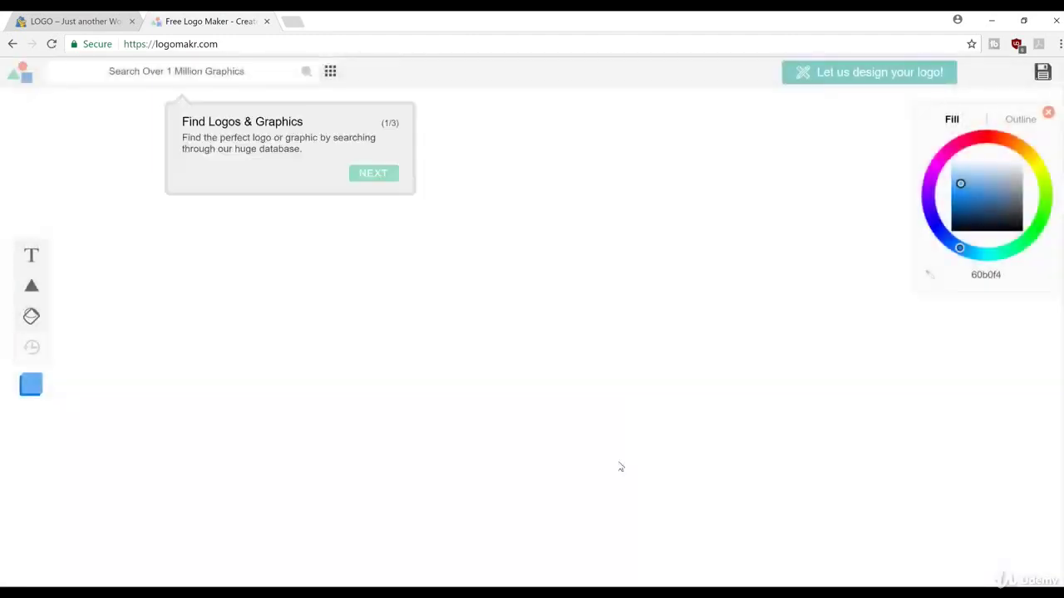
click(331, 73)
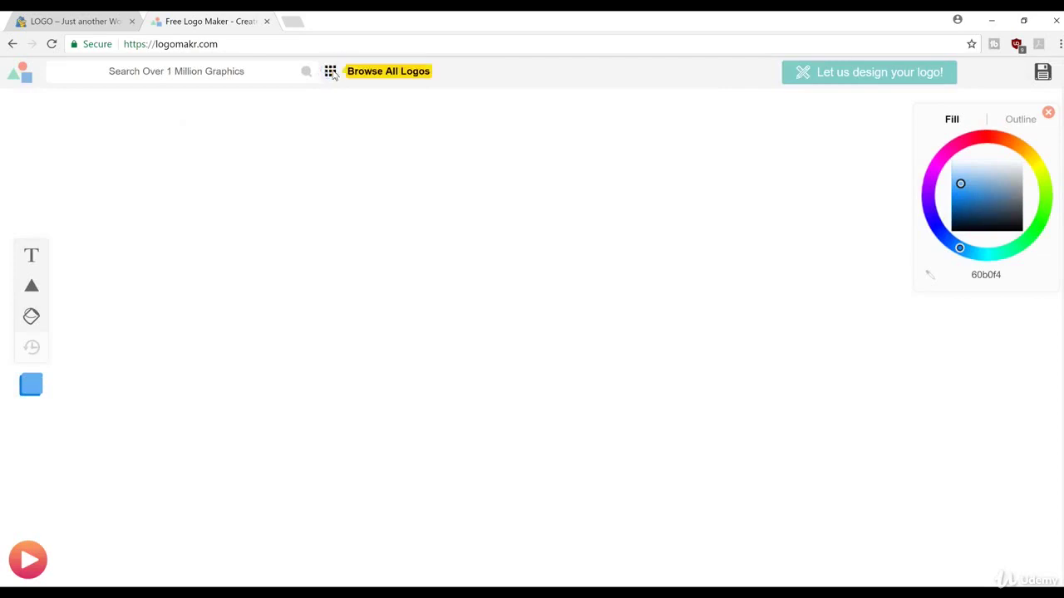
click(332, 73)
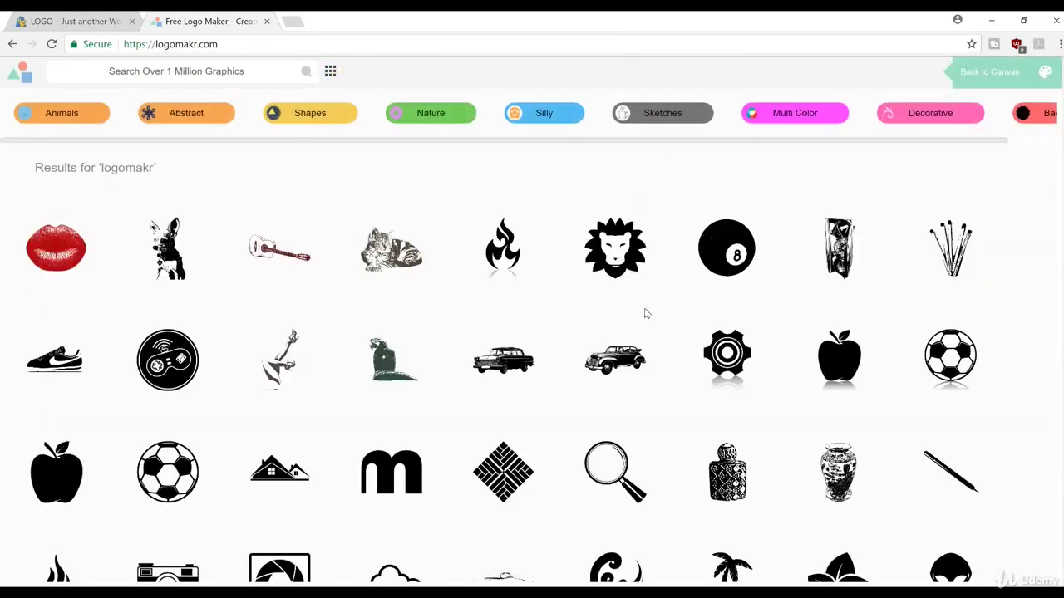
click(203, 117)
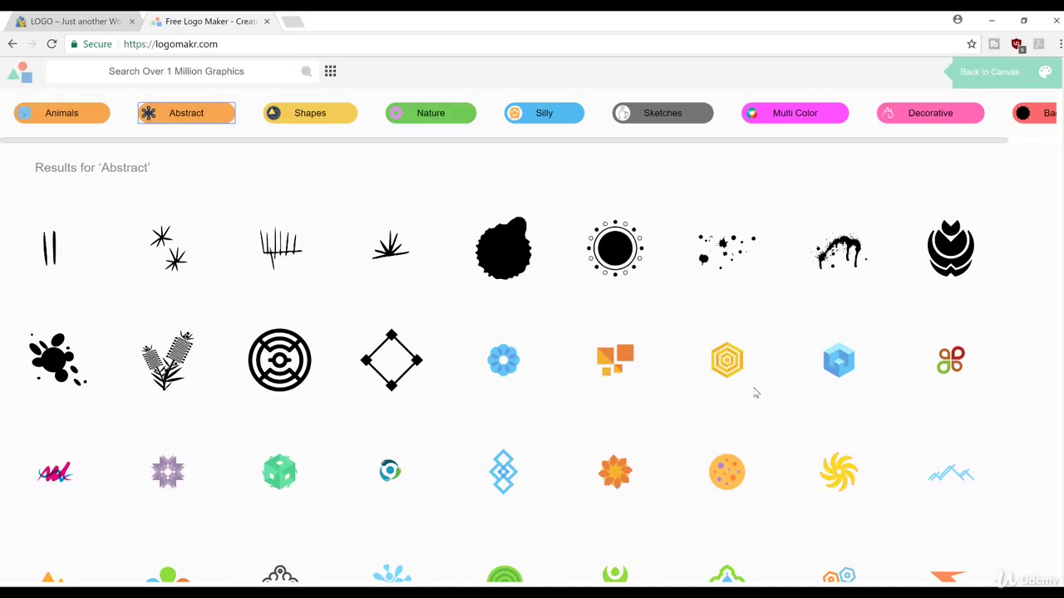
scroll(753, 344, down, 2)
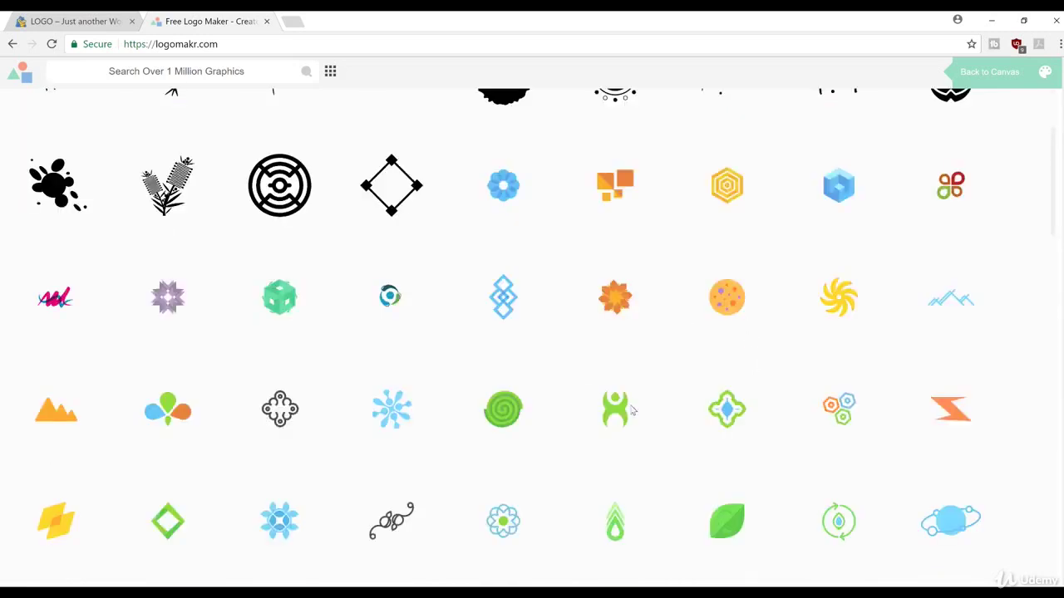
scroll(469, 384, down, 2)
scroll(713, 334, up, 2)
click(841, 414)
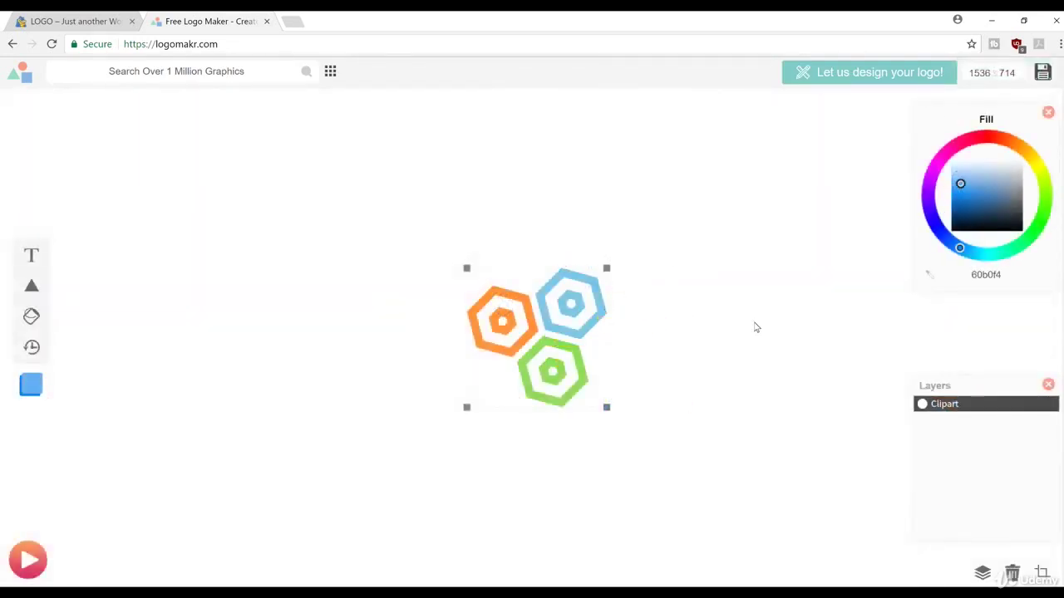
- Save and download the logo as Logomakr_2VSbTQ.png, then return to WordPress
click(1044, 73)
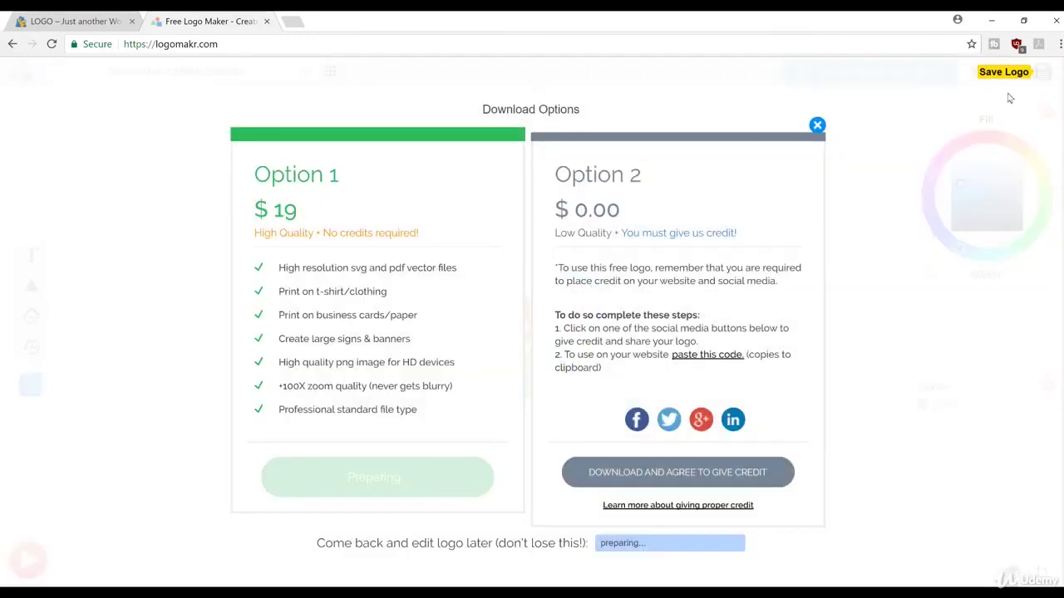
click(665, 473)
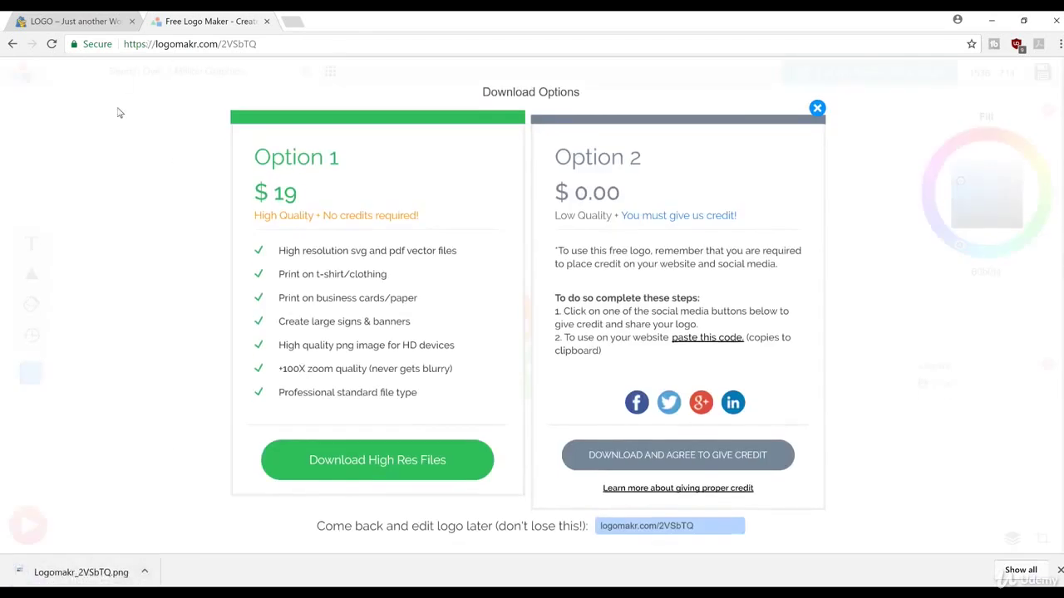
click(82, 21)
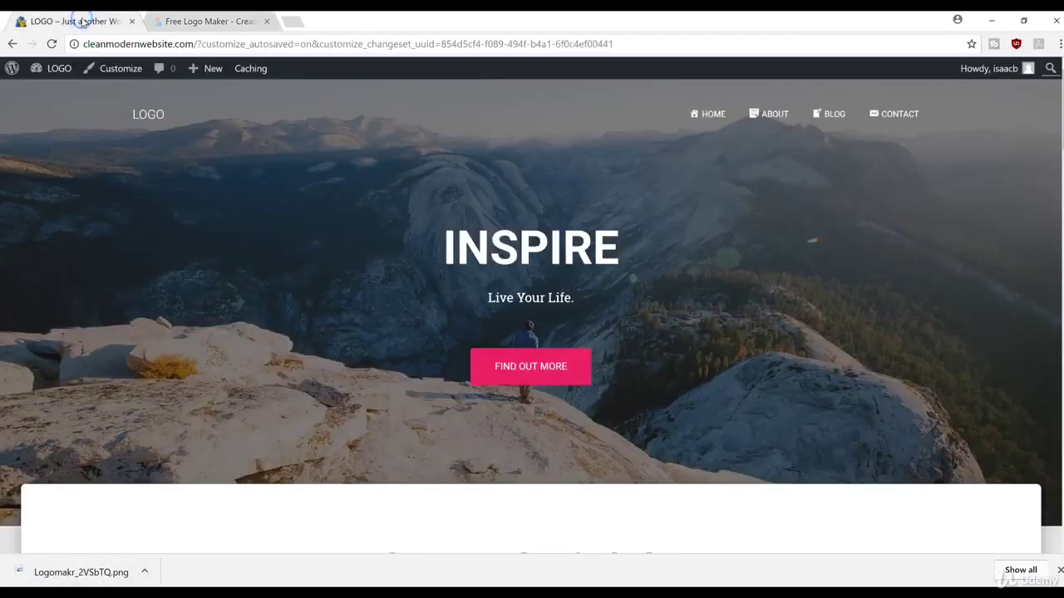
- Upload the Logomakr png in Site Identity and select it as the site logo
click(129, 71)
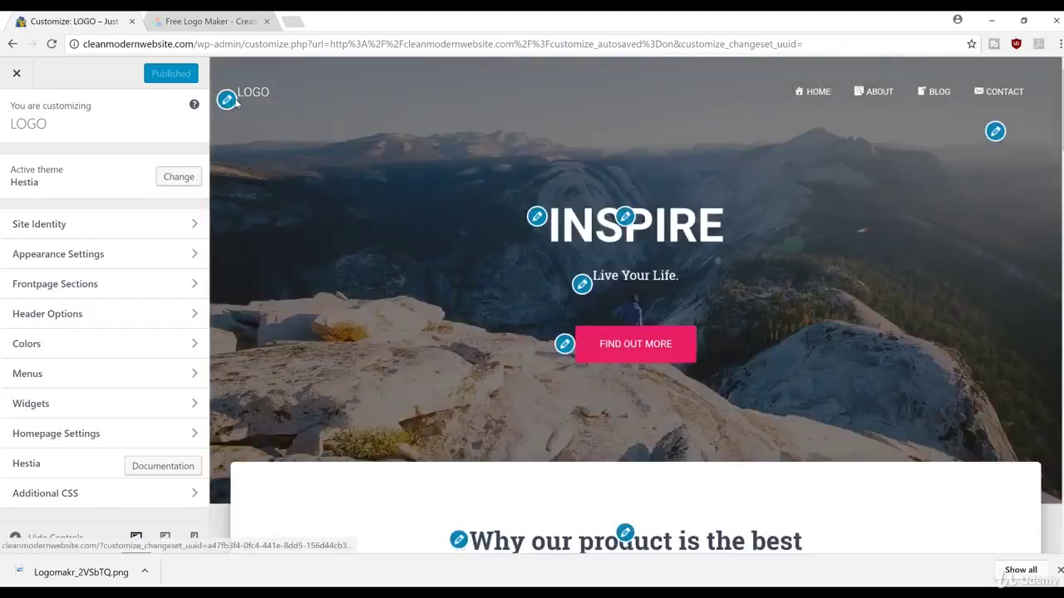
click(232, 100)
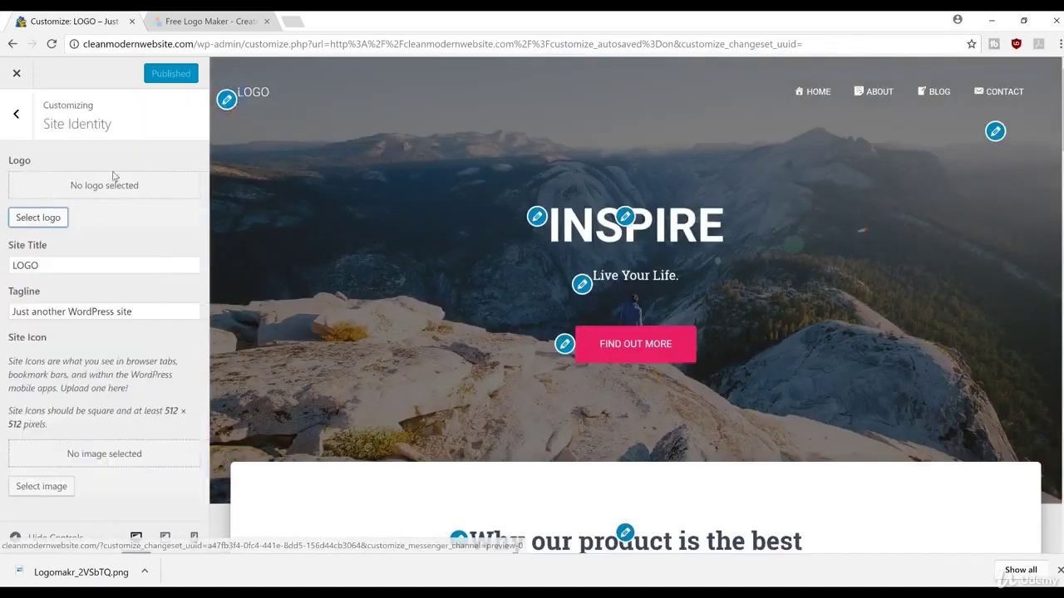
click(51, 219)
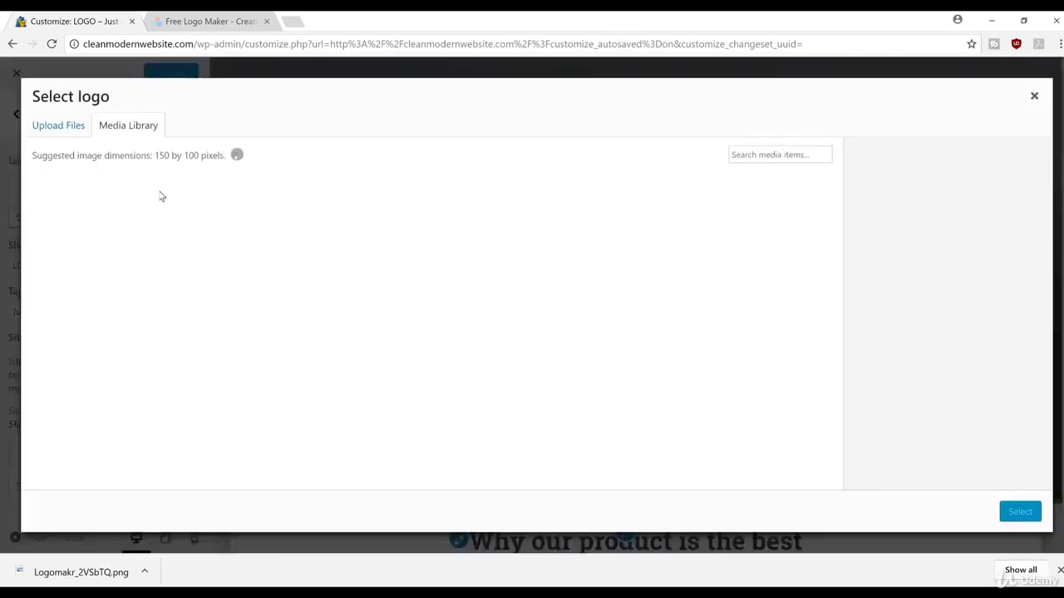
click(73, 129)
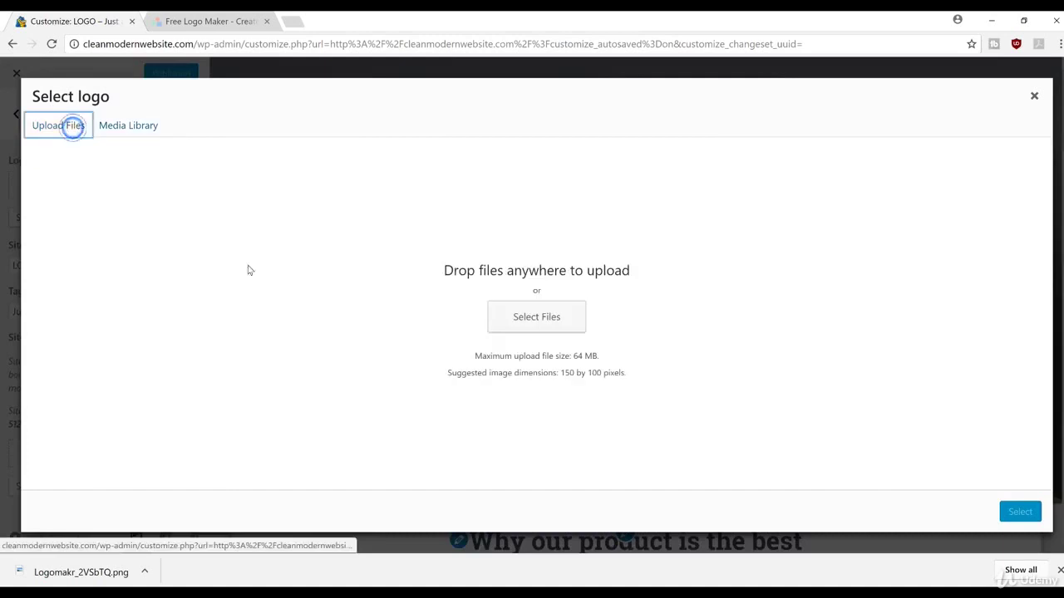
drag(71, 580, 508, 325)
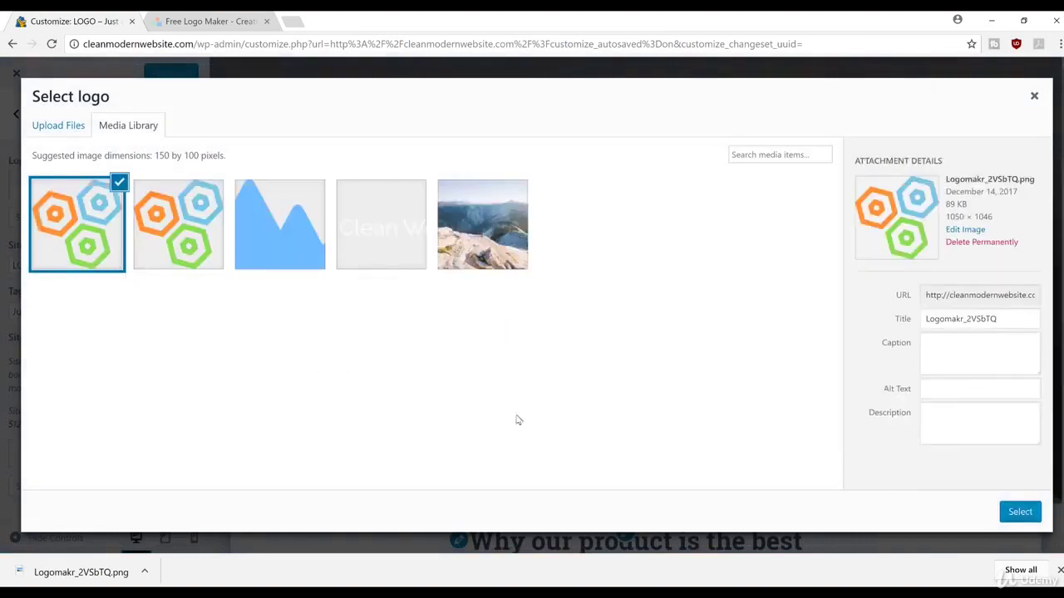
click(1021, 512)
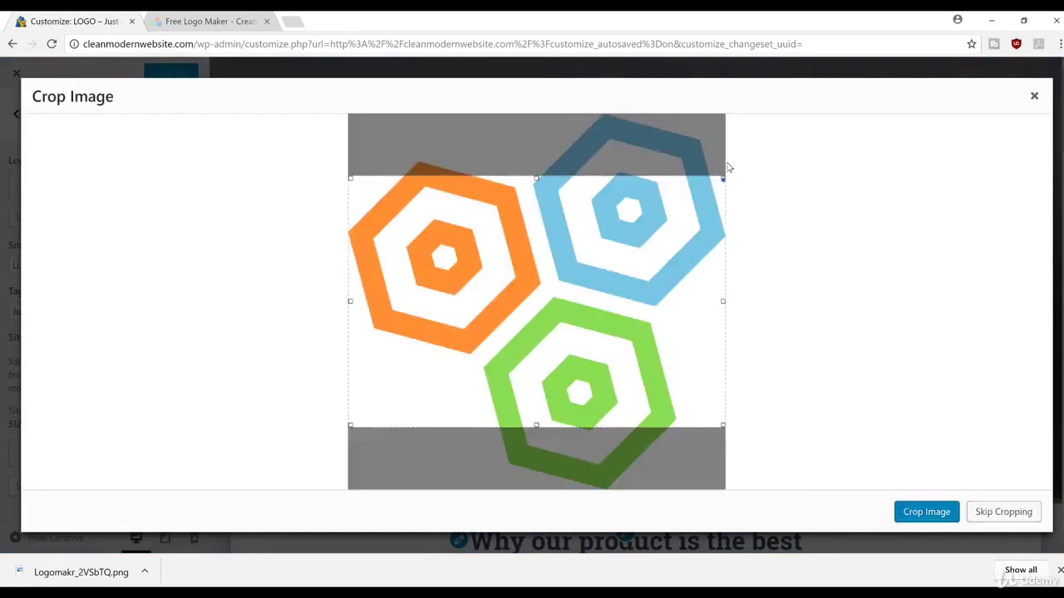
- Stretch the crop box to the image's full height and crop the logo
drag(724, 180, 743, 103)
drag(724, 426, 750, 517)
click(927, 518)
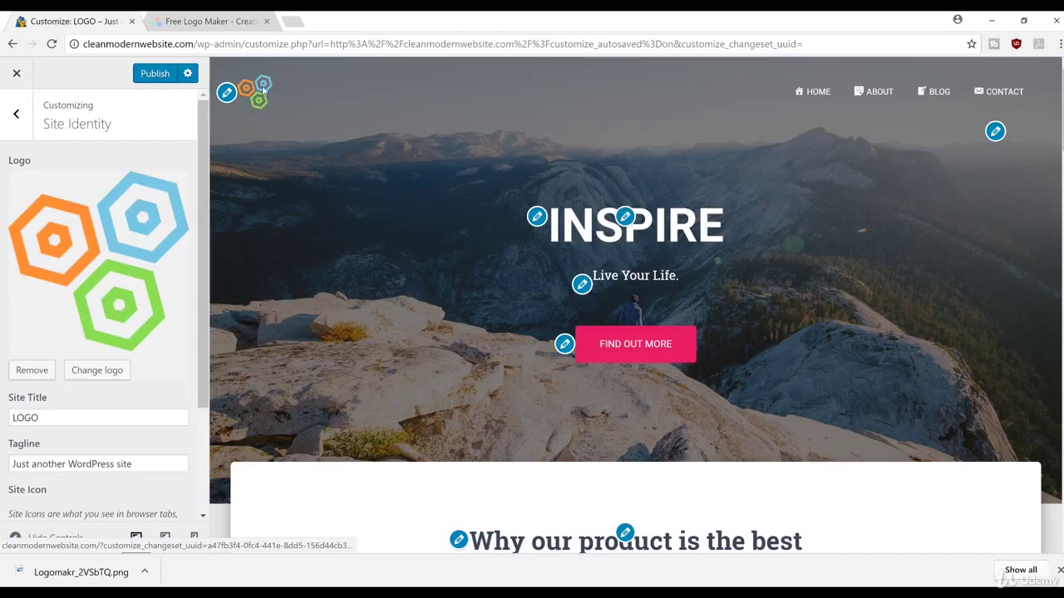
scroll(340, 208, down, 2)
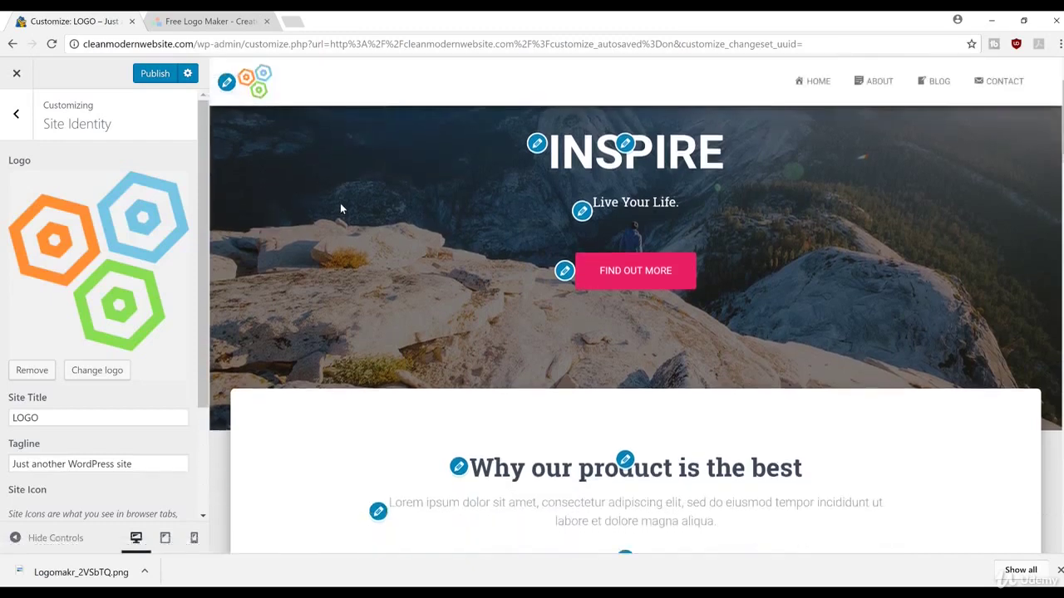
scroll(345, 102, down, 3)
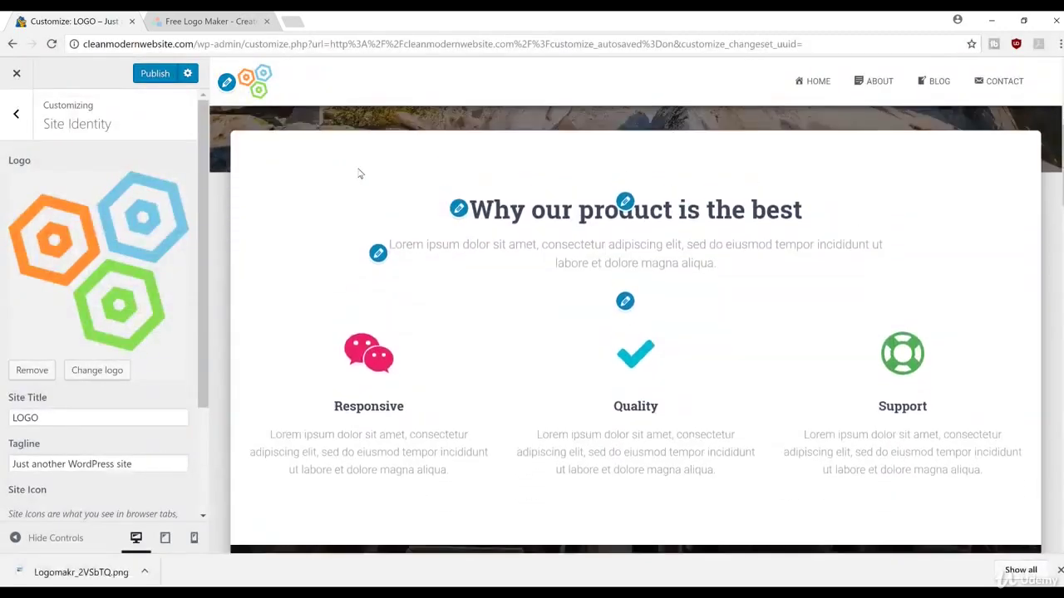
scroll(349, 166, up, 5)
click(212, 20)
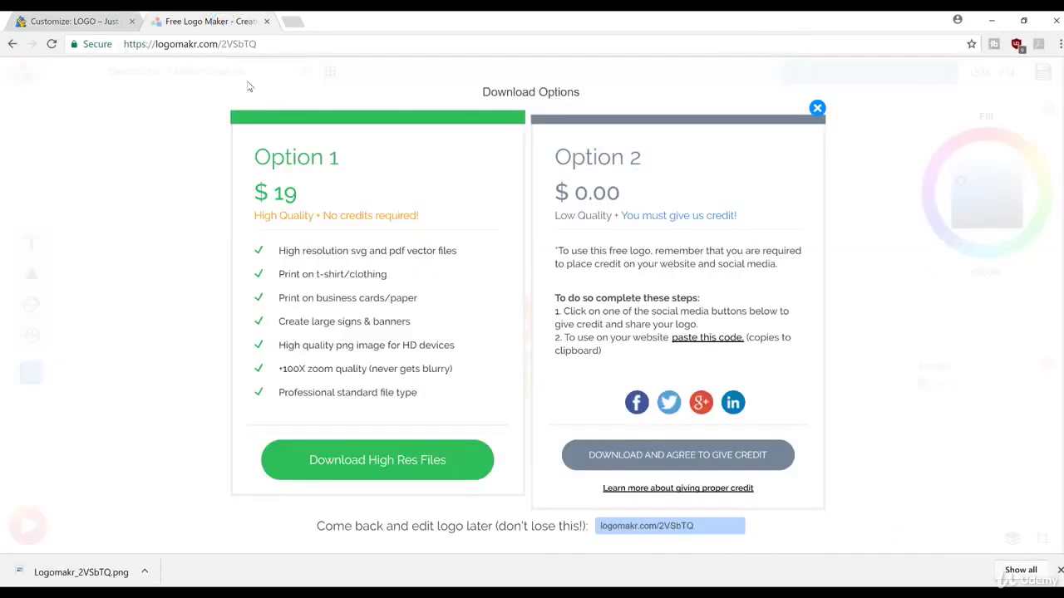
- Browse the Abstract graphics again and add the orange, blue and green hexagon clipart
click(817, 108)
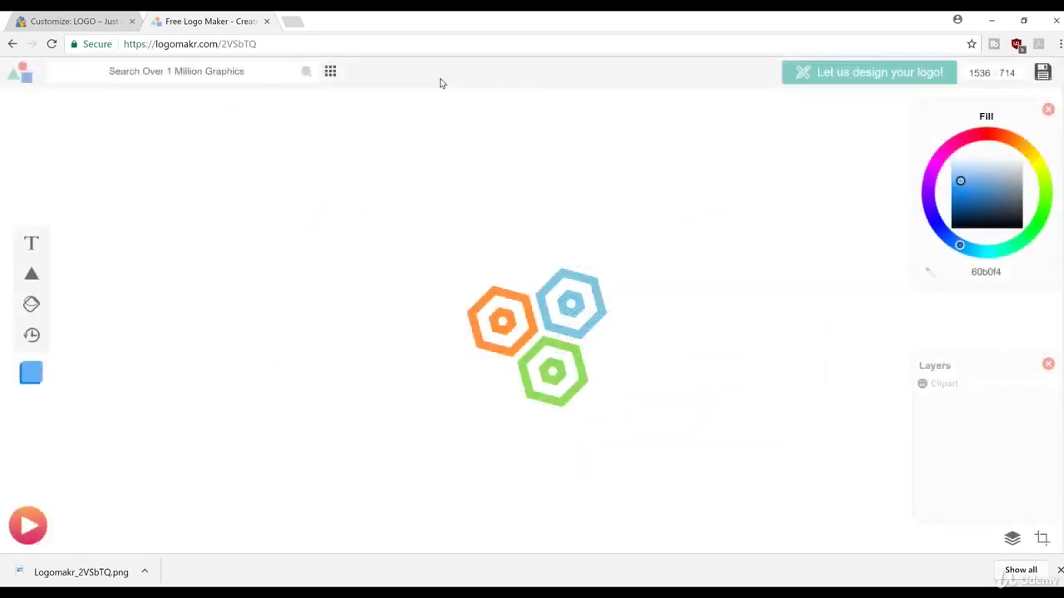
click(330, 70)
click(206, 116)
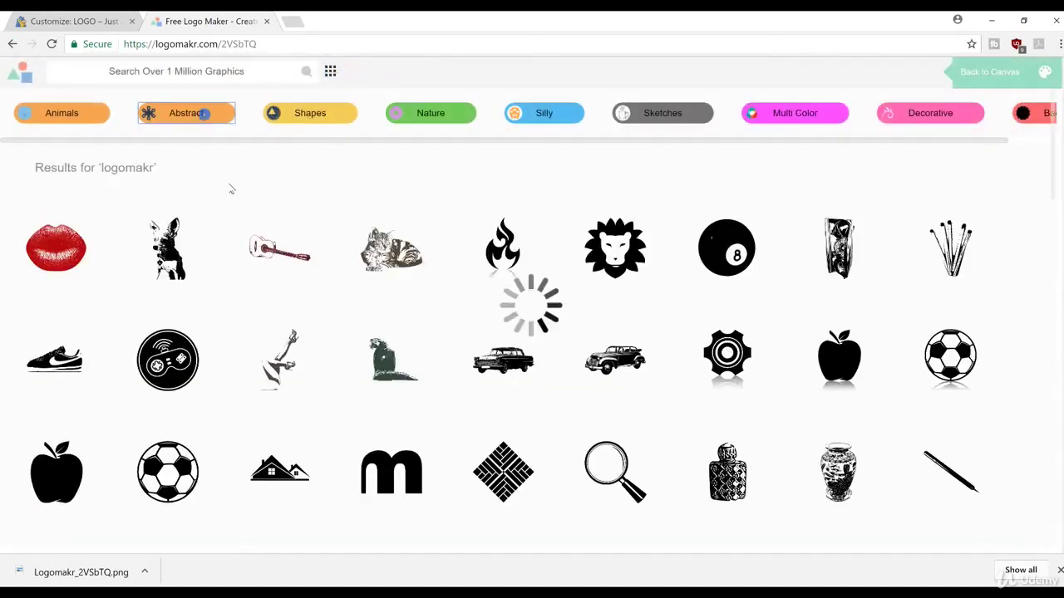
scroll(499, 349, down, 2)
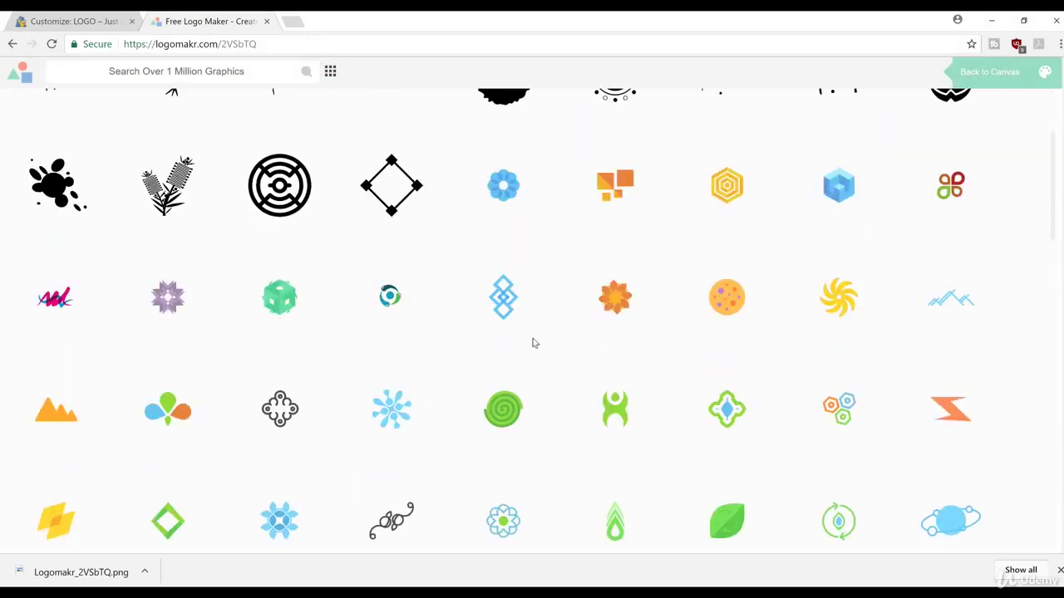
scroll(501, 310, up, 2)
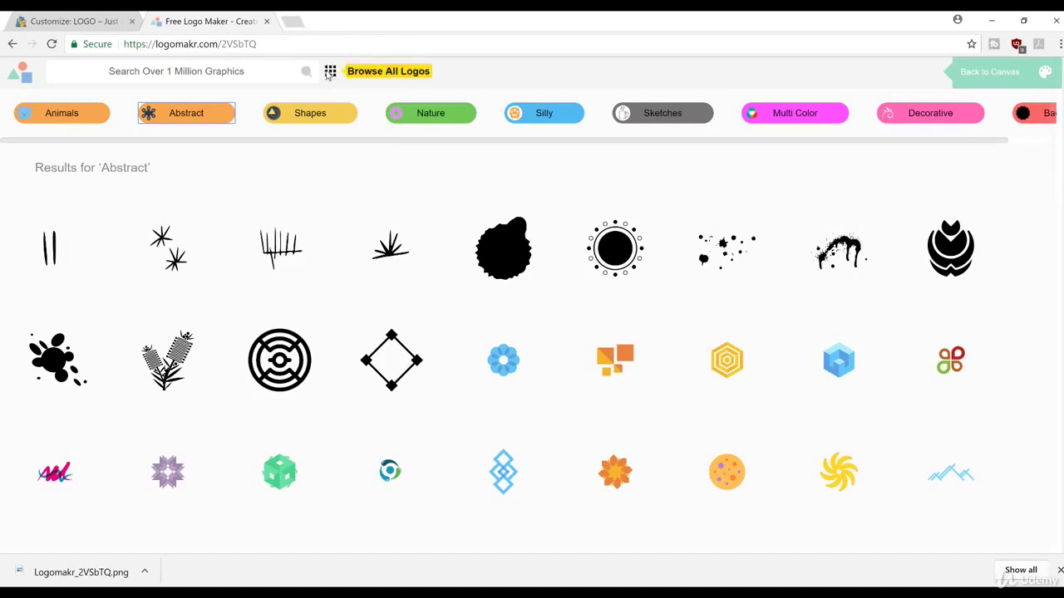
click(14, 44)
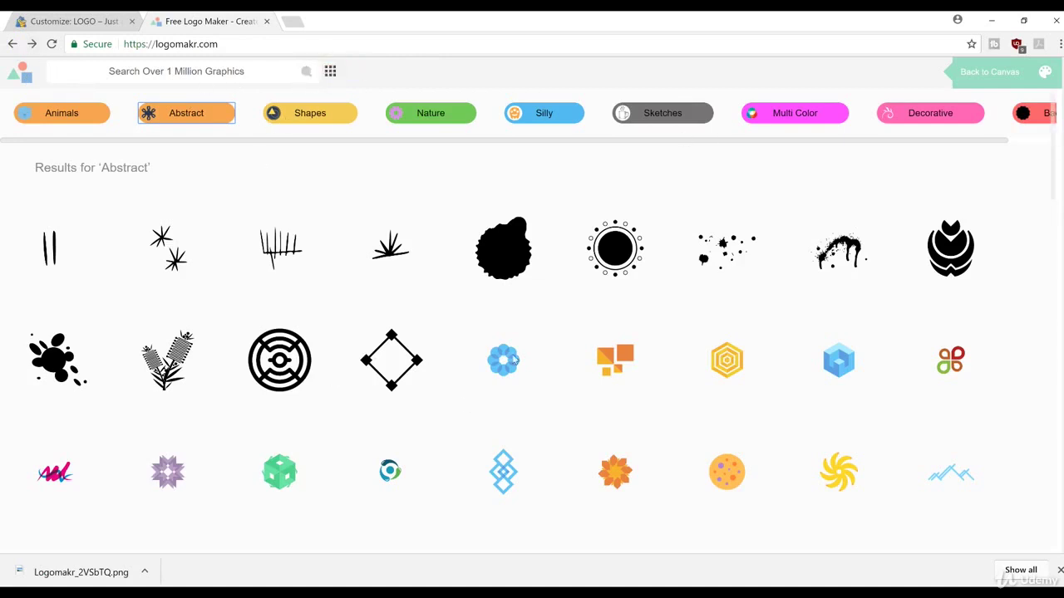
scroll(514, 359, down, 4)
scroll(290, 261, down, 2)
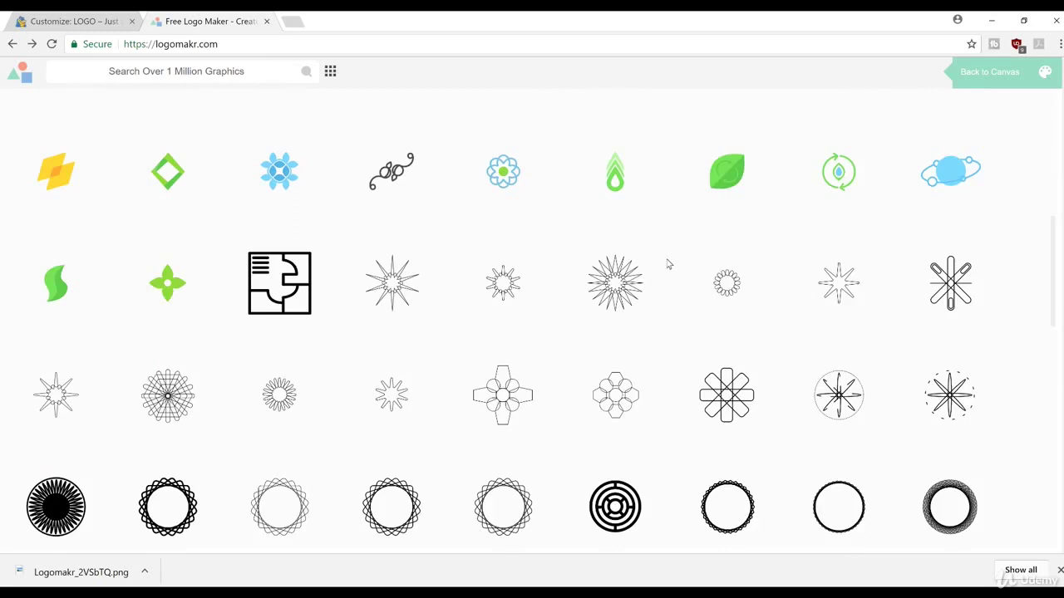
scroll(840, 375, up, 4)
click(840, 411)
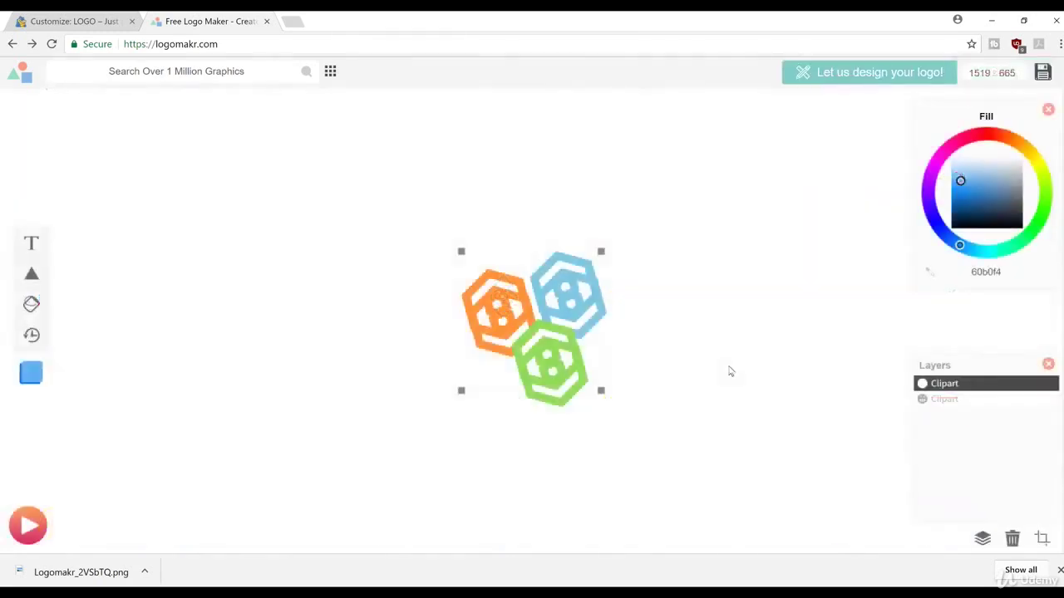
- Move and shrink the hexagons, then add 'Clean Website' text beside them
drag(605, 246, 497, 299)
drag(453, 255, 392, 323)
click(31, 243)
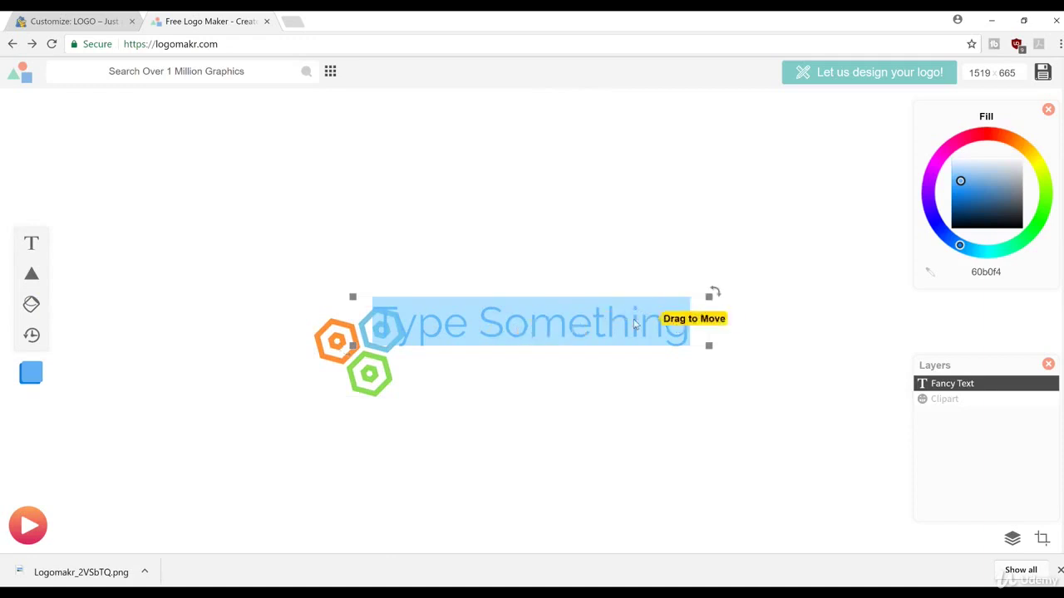
text(Clea)
key(BackSpace)
text(Clean)
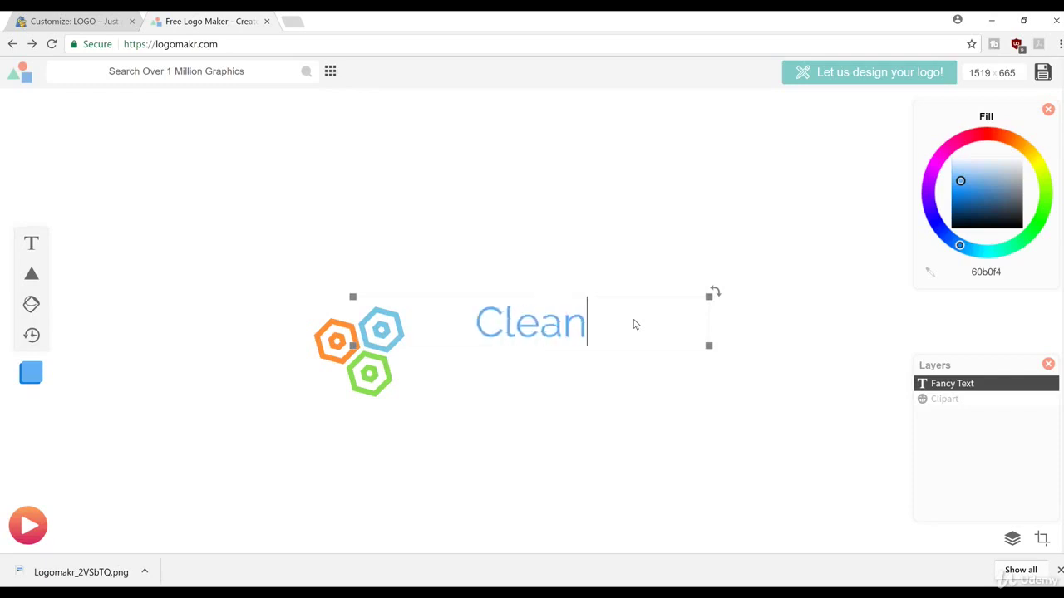
text( WEbsite)
key(BackSpace)
key(BackSpace)
key(BackSpace)
key(BackSpace)
key(BackSpace)
key(BackSpace)
text(ebsite)
drag(636, 324, 637, 363)
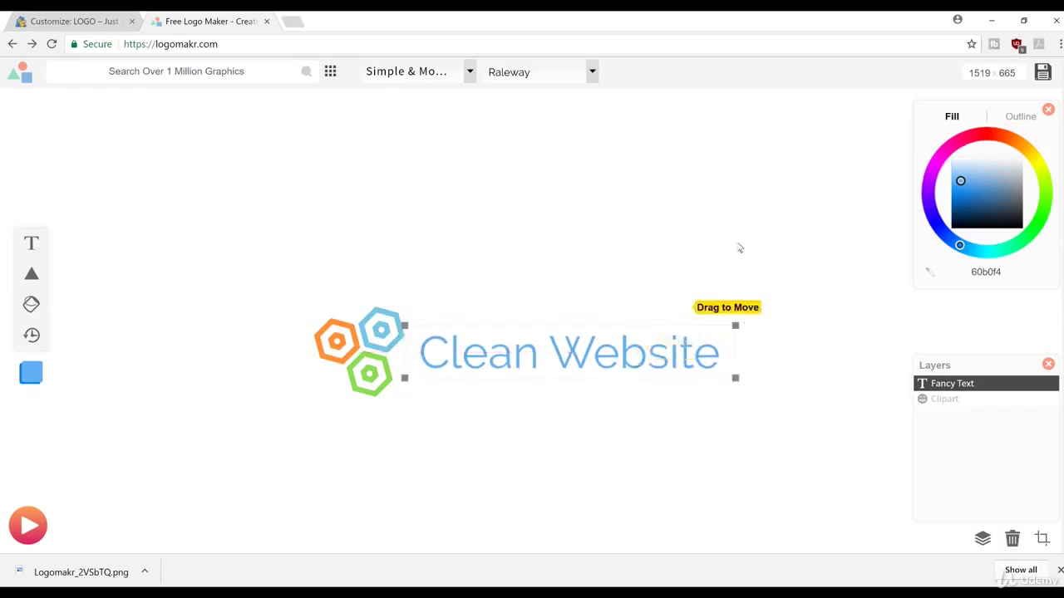
- Make the Clean Website text white (ffffff)
click(738, 242)
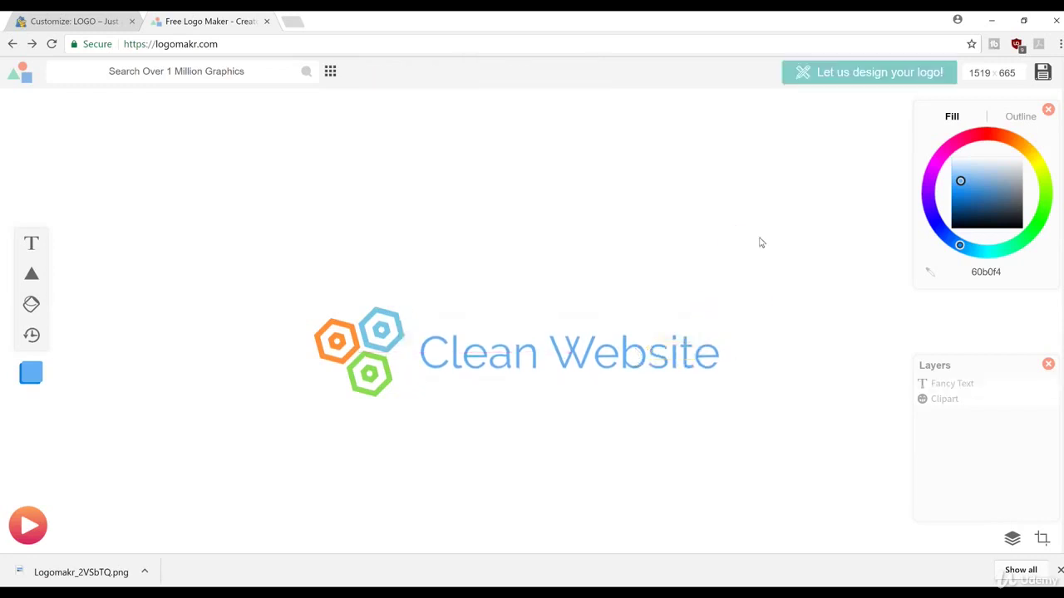
click(689, 356)
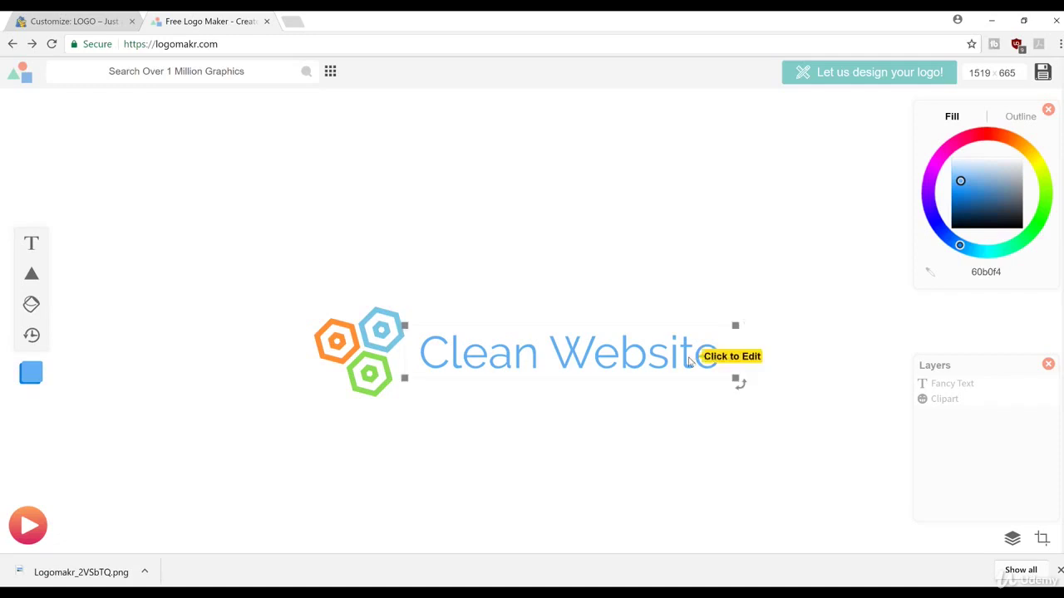
click(689, 357)
drag(961, 180, 974, 140)
click(717, 276)
click(503, 343)
click(382, 378)
click(449, 349)
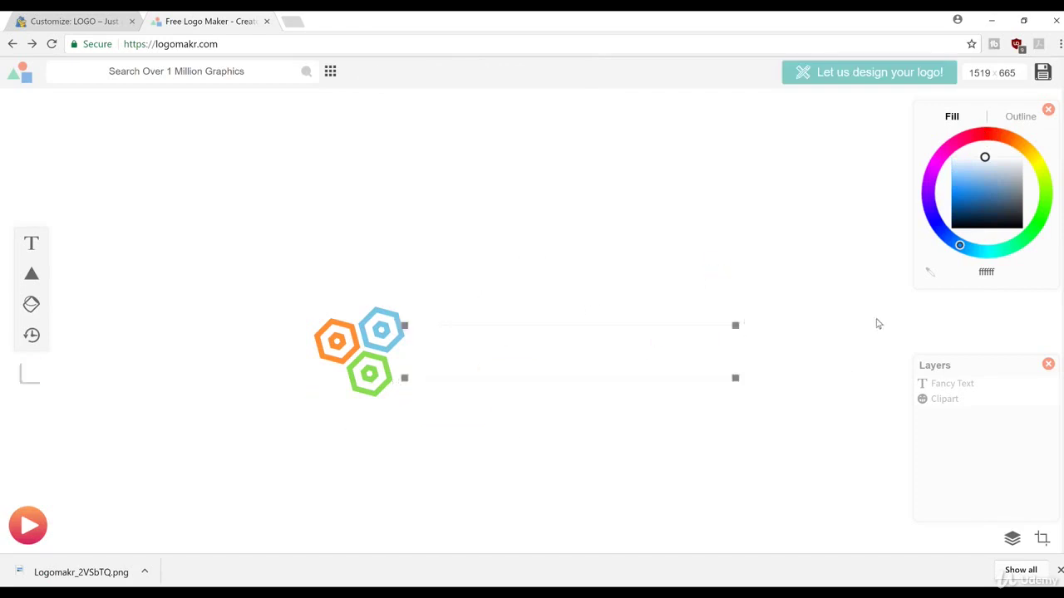
- Save and download the free credited PNG, Logomakr_7YBpAI.png
click(1049, 79)
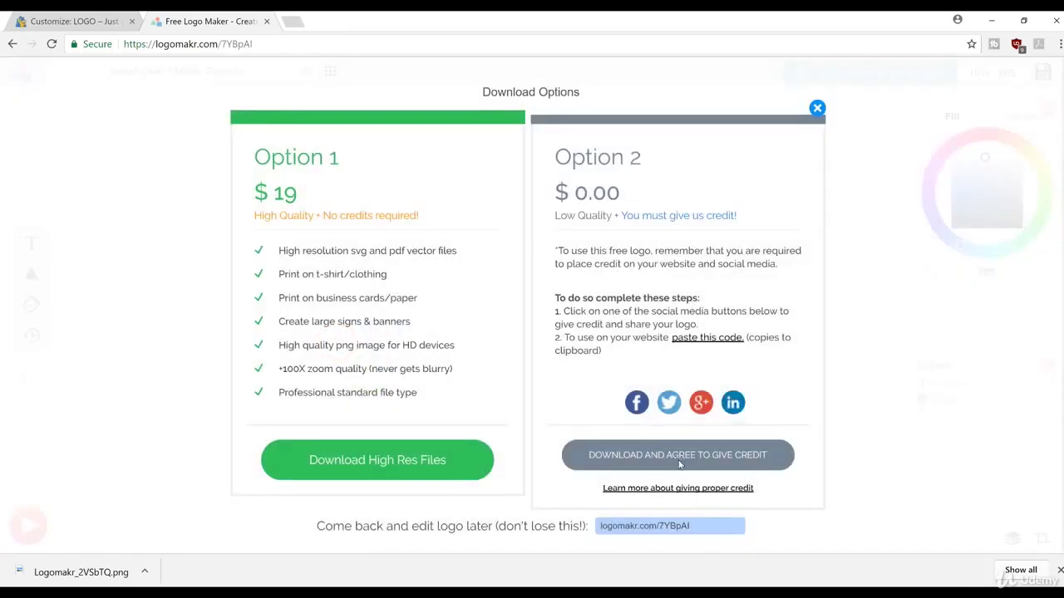
click(679, 459)
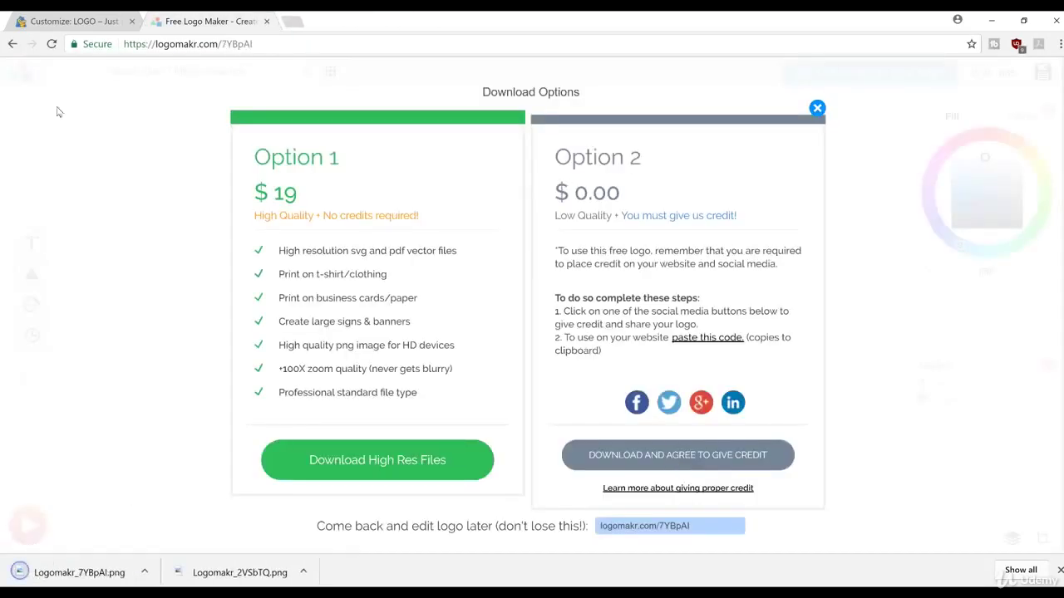
click(56, 18)
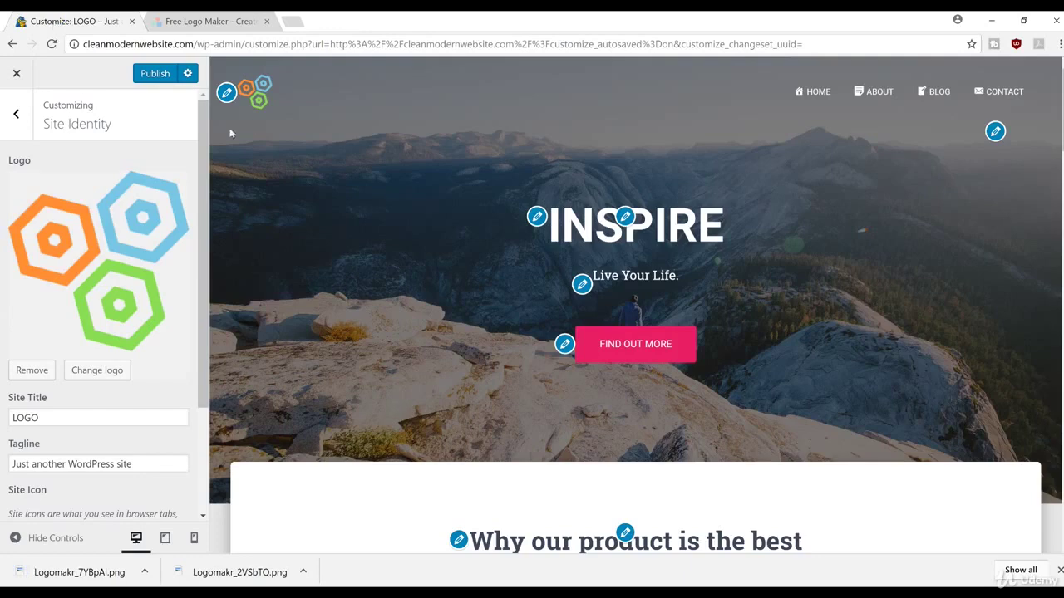
- Upload Logomakr_7YBpAI.png as the new logo and crop it edge to edge
click(91, 369)
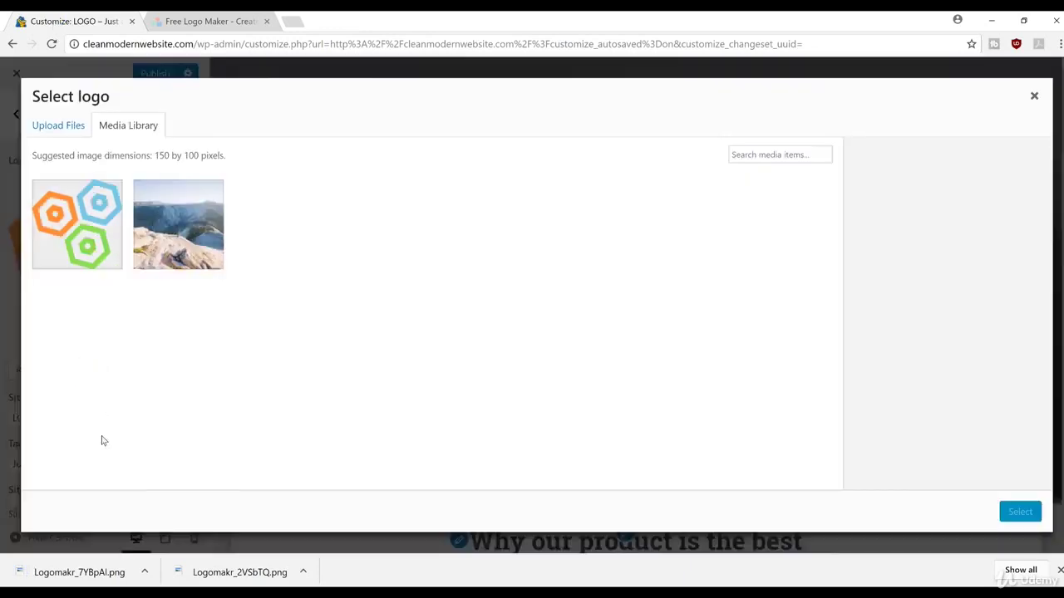
drag(112, 572, 538, 344)
click(69, 131)
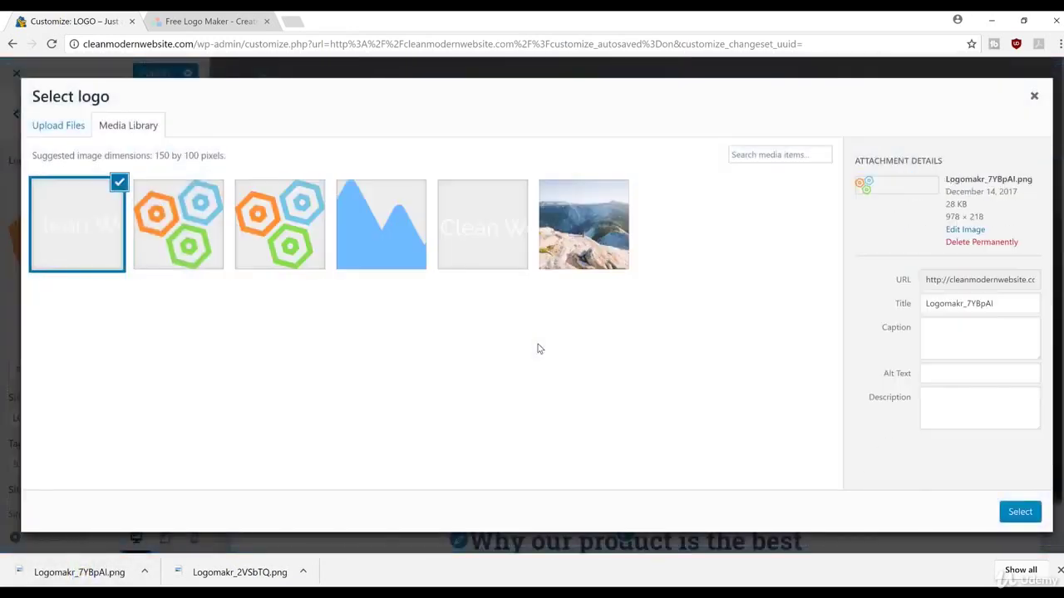
click(1016, 513)
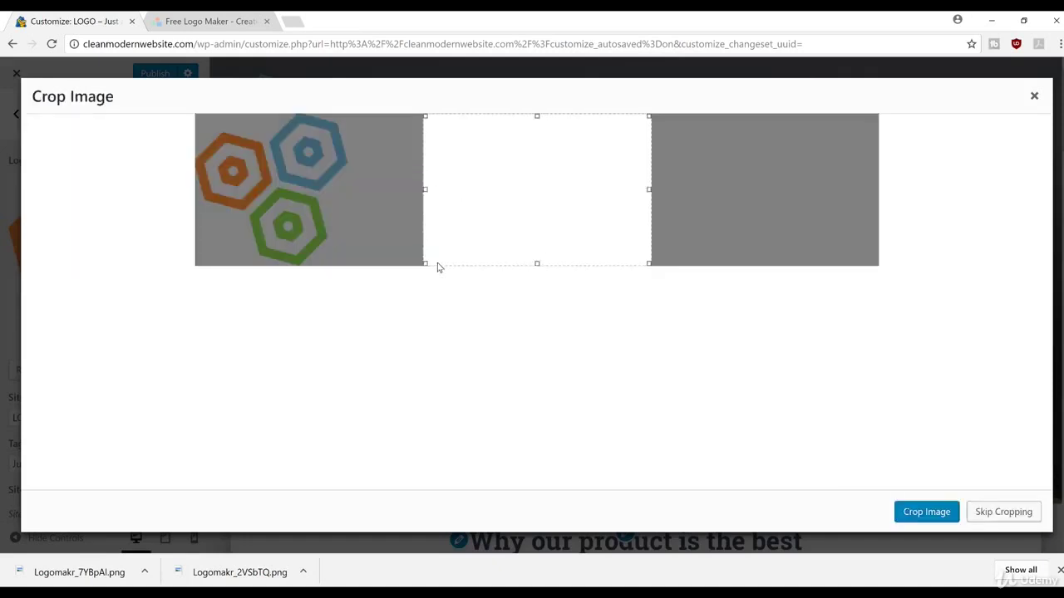
drag(427, 268, 158, 270)
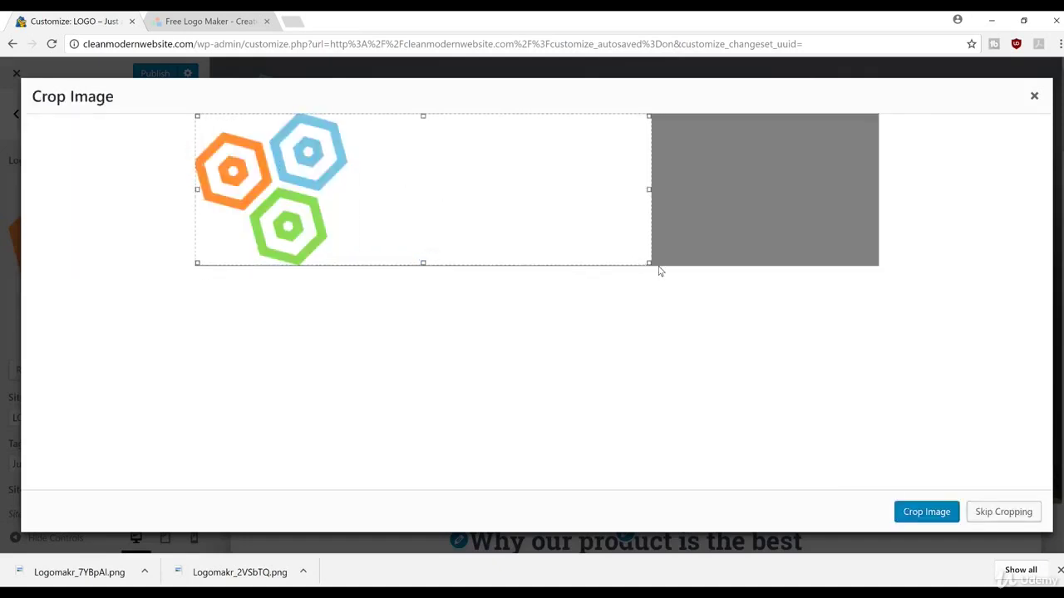
drag(649, 264, 969, 319)
click(944, 513)
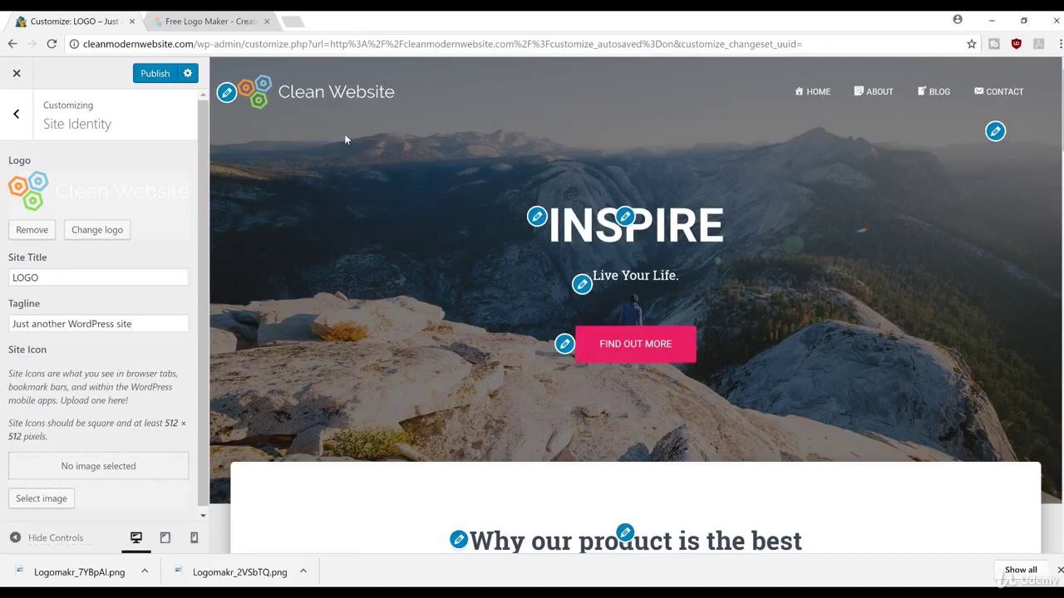
click(226, 20)
click(817, 108)
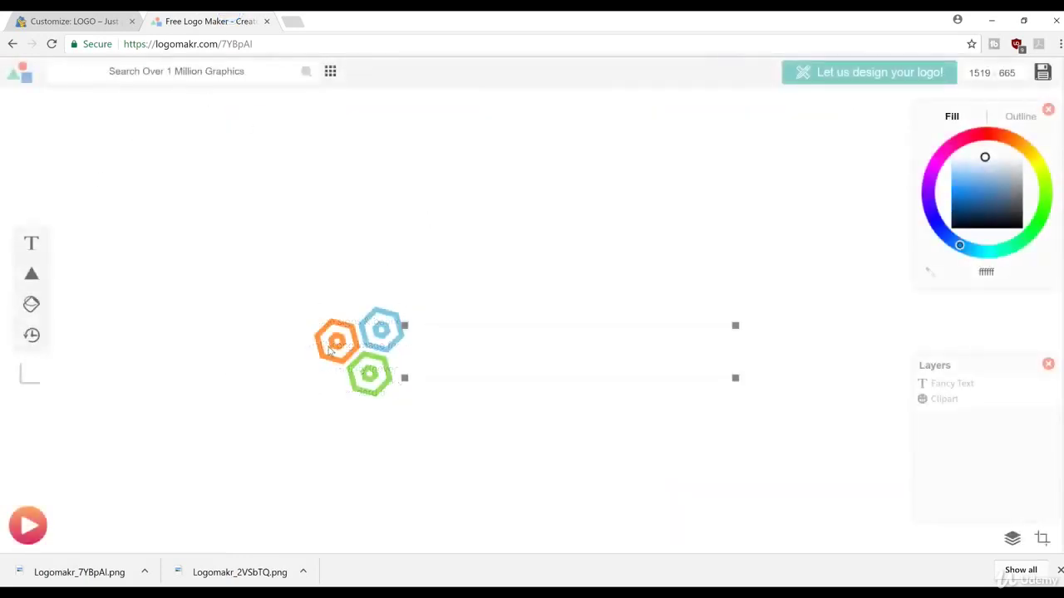
click(73, 21)
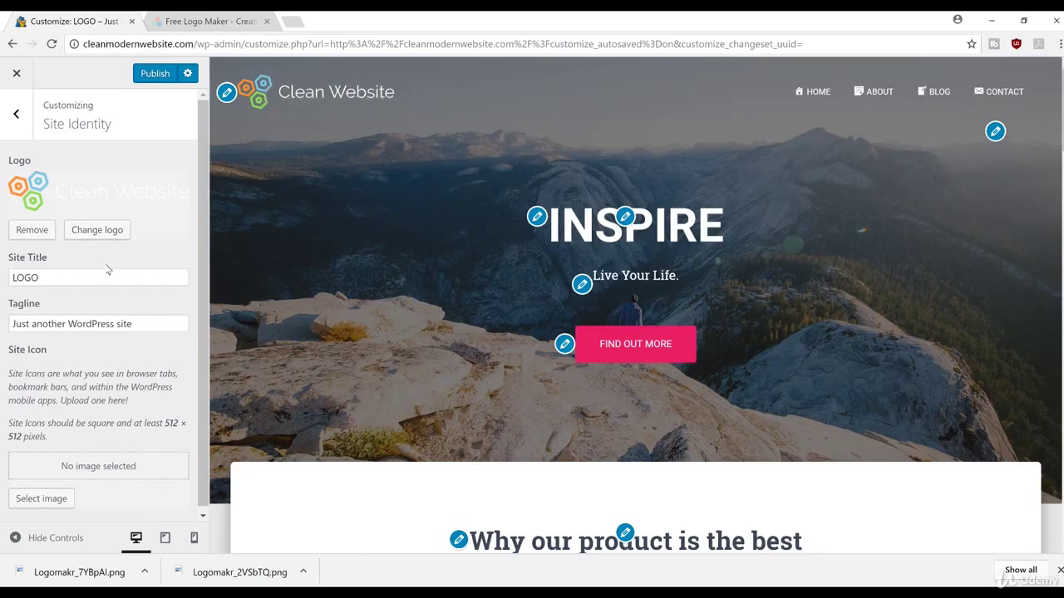
- Remove the logo, set the site title to the owner's name, and publish
click(32, 230)
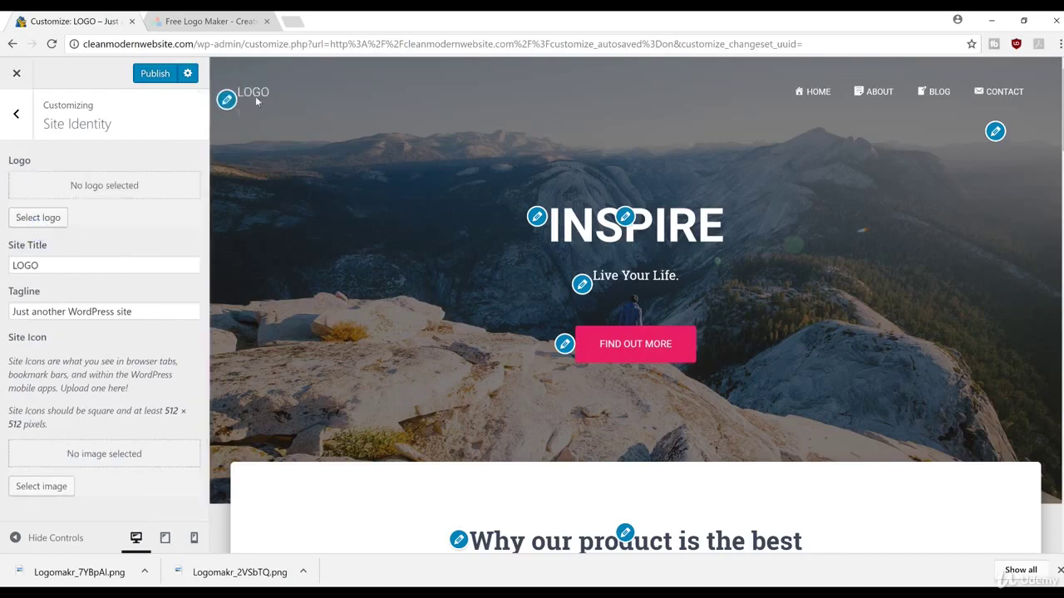
double_click(67, 264)
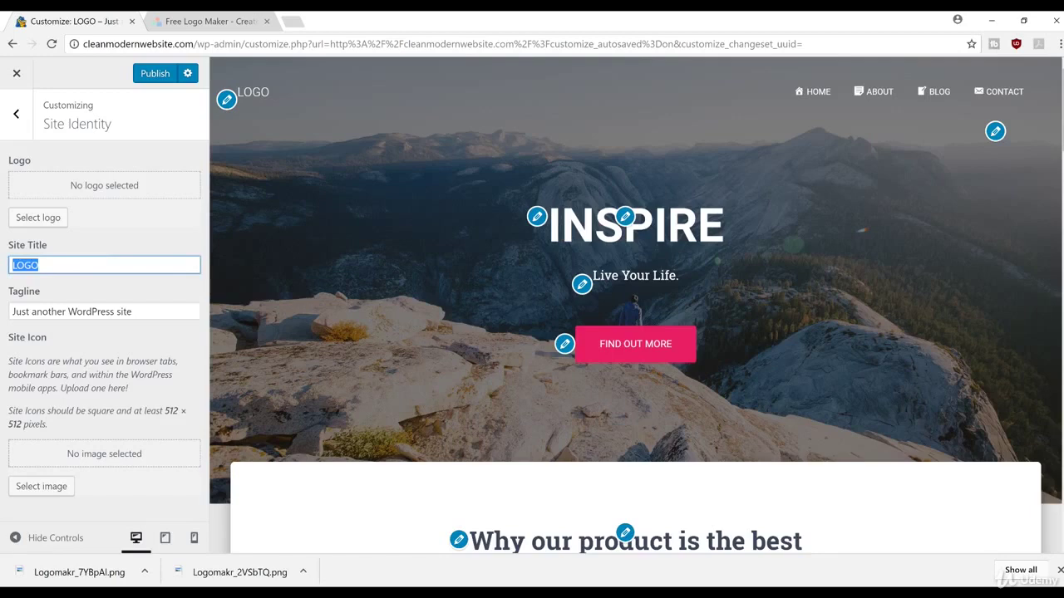
text(Isaac)
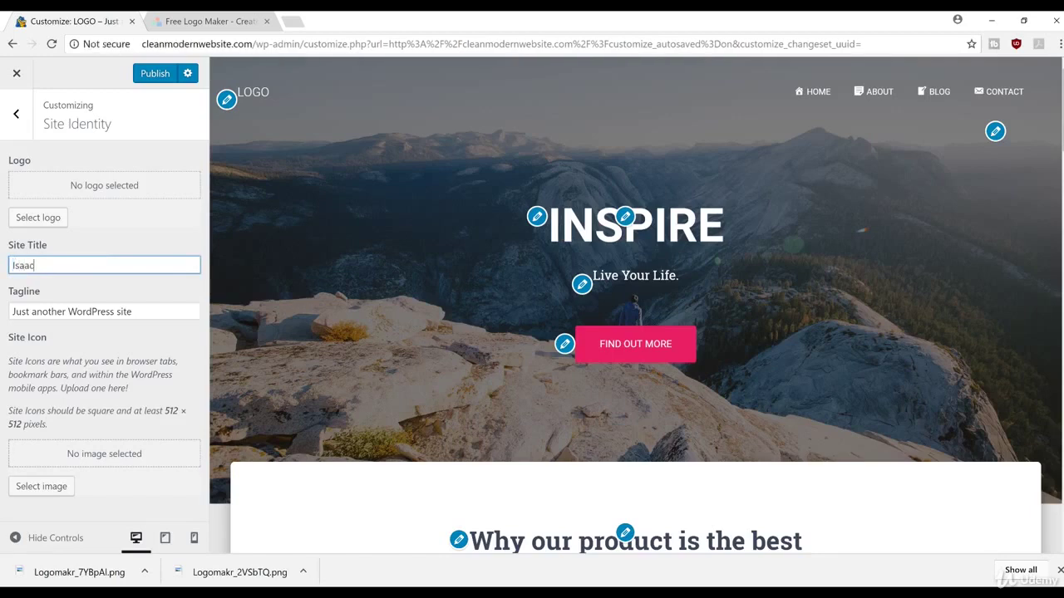
text(AAC BLENCOWE)
click(346, 254)
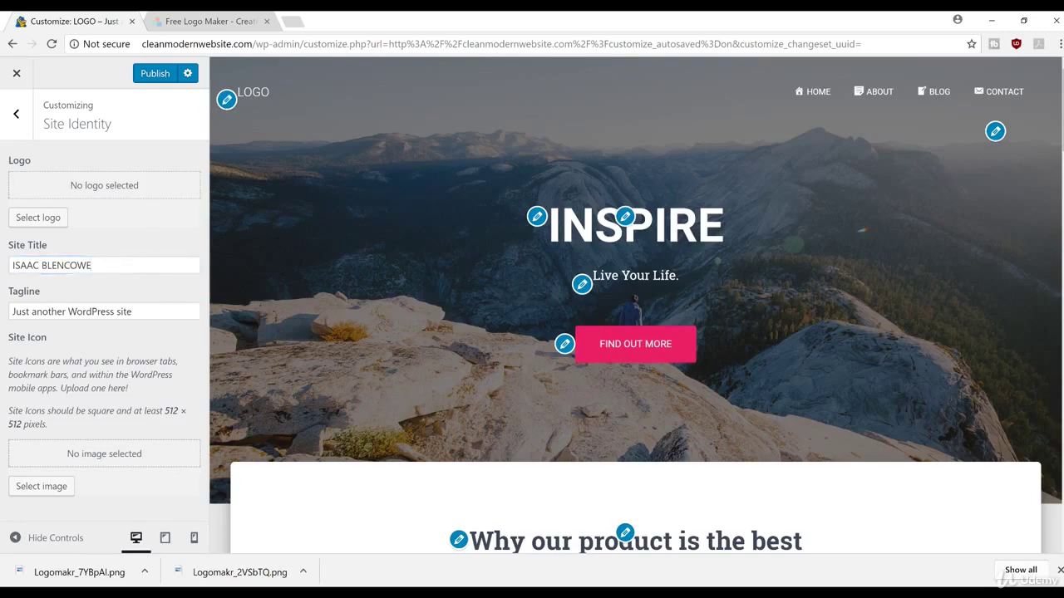
click(162, 79)
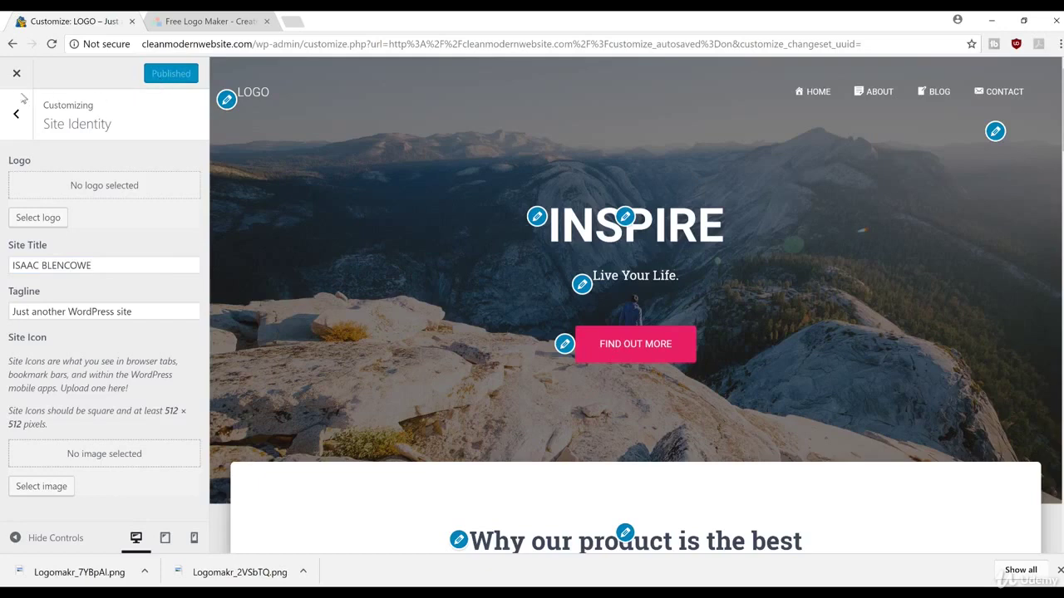
click(17, 73)
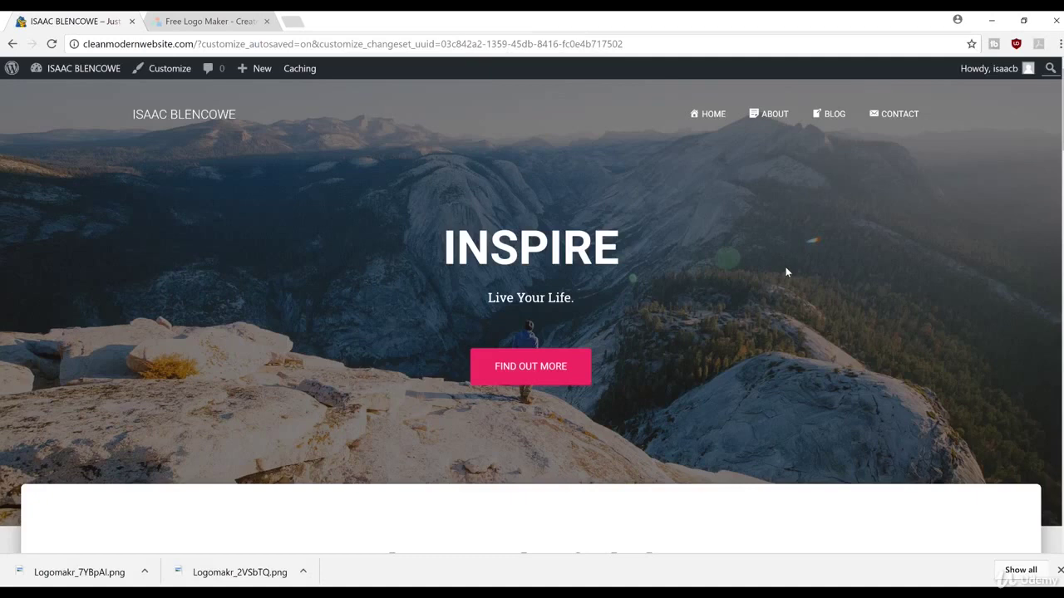
- Scroll down the live site to view its features, then reopen the Customizer from the admin bar
scroll(647, 270, down, 3)
scroll(532, 332, down, 2)
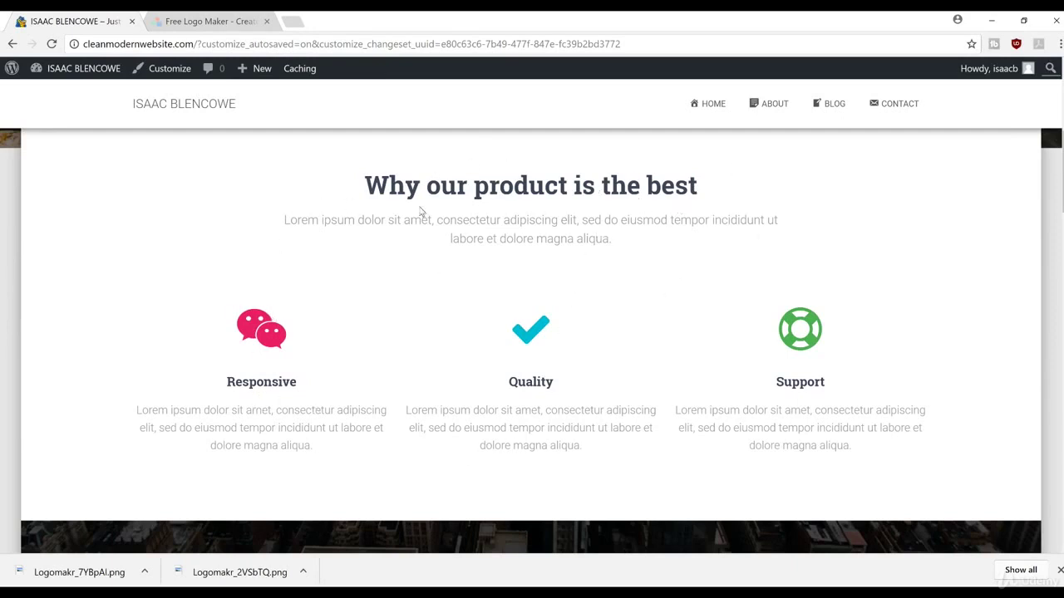
click(172, 73)
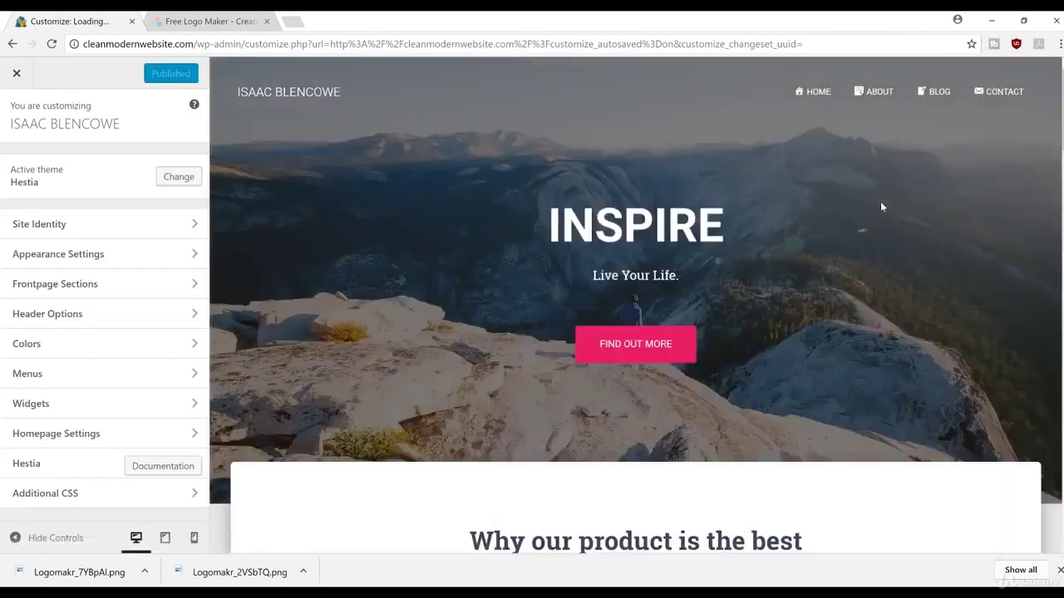
- Open the Features section settings and change its title from Services to 'What I Offer'
scroll(880, 201, down, 1)
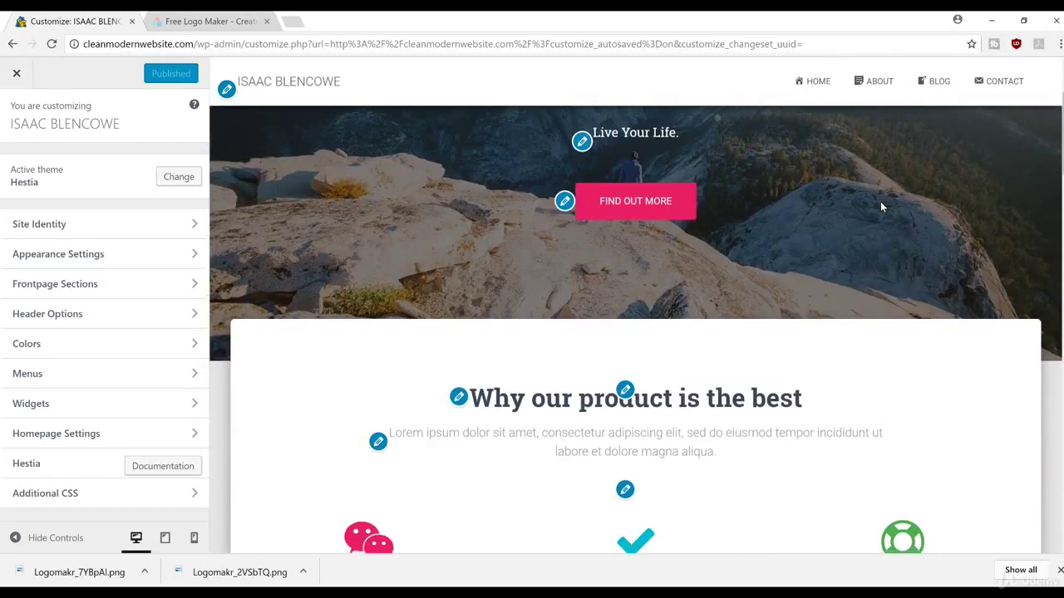
scroll(880, 204, down, 1)
scroll(689, 355, down, 2)
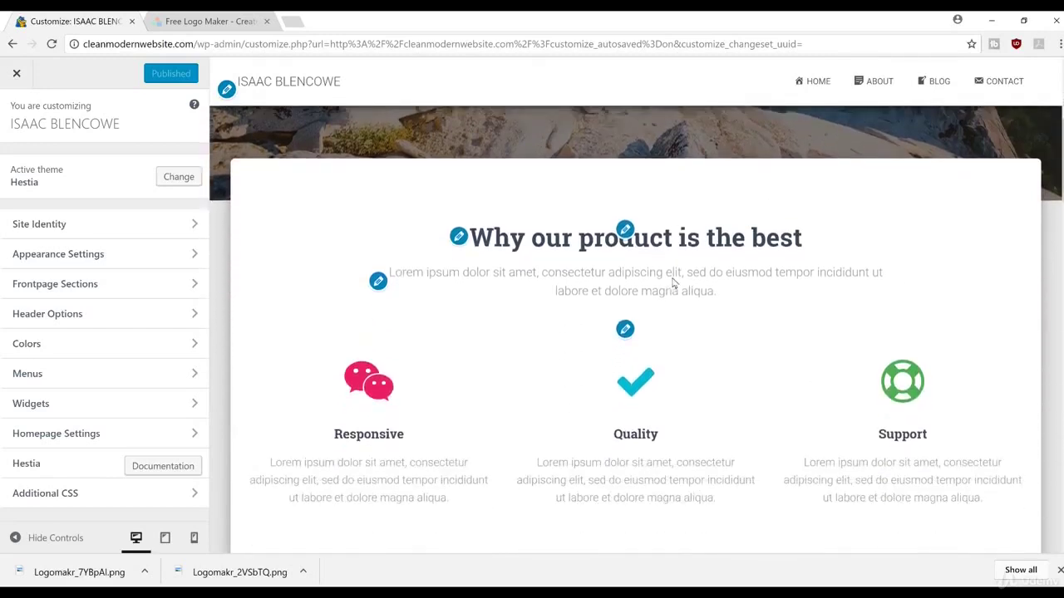
scroll(631, 266, up, 1)
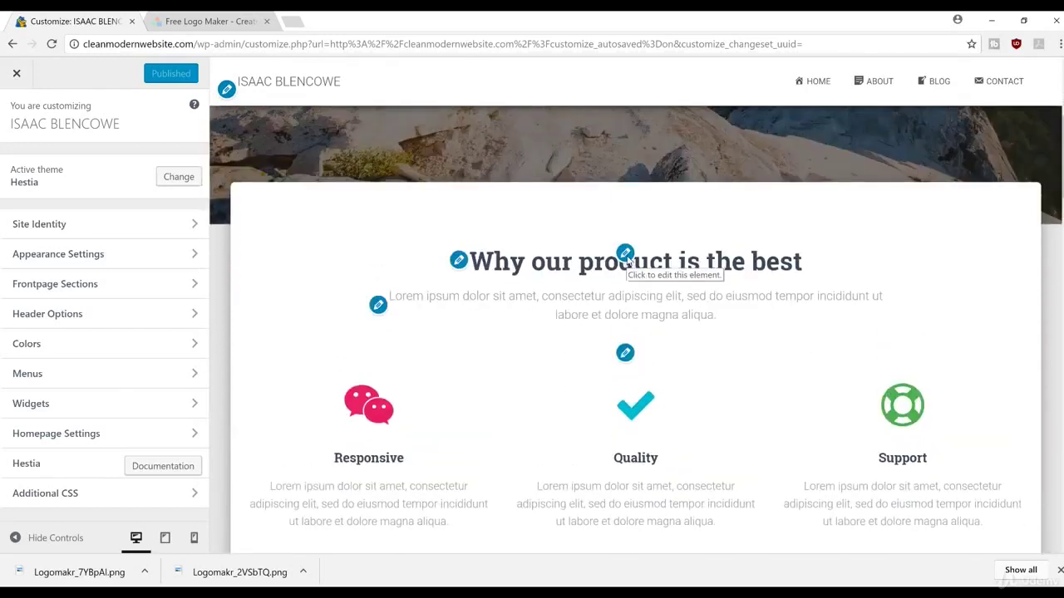
click(626, 254)
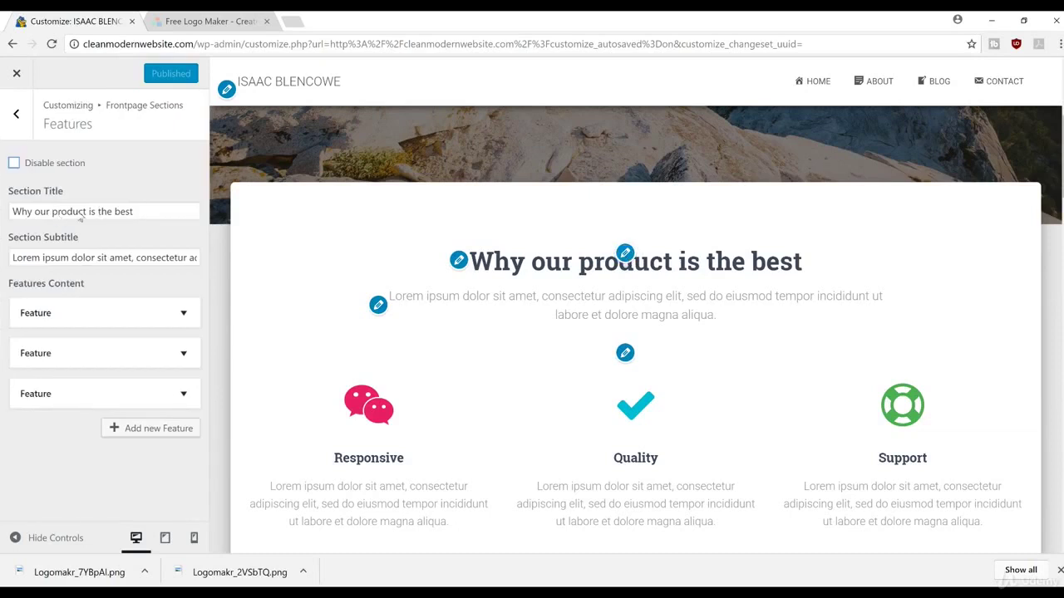
drag(157, 214, 3, 215)
text(Services)
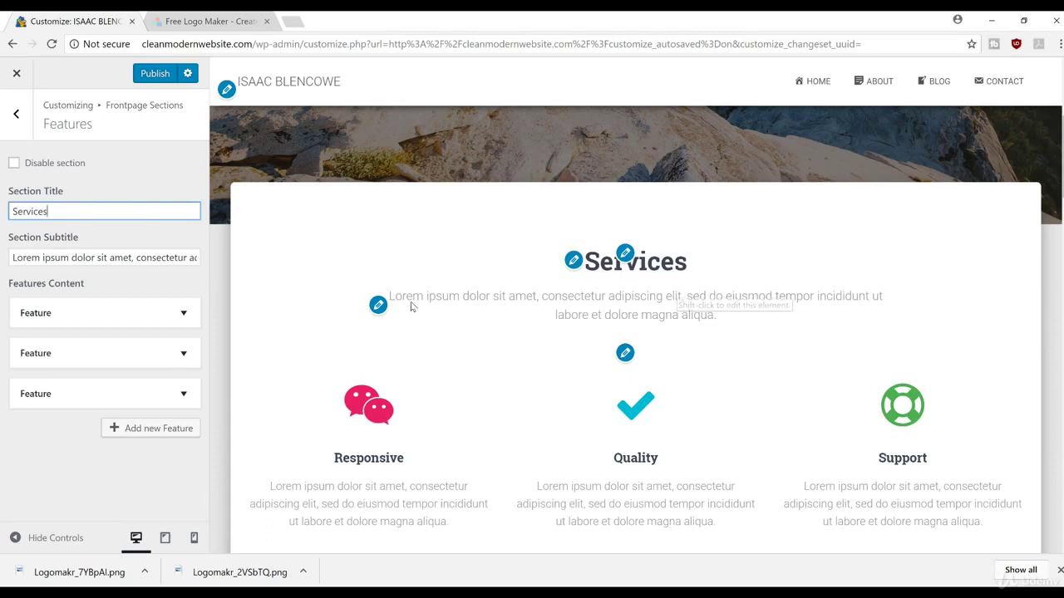
double_click(72, 211)
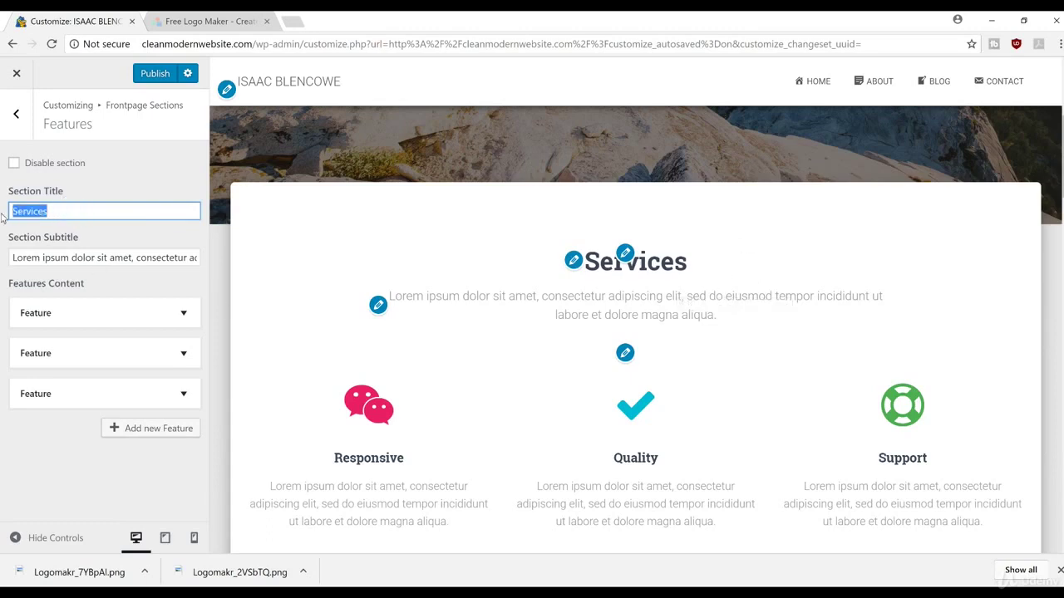
text(Offers)
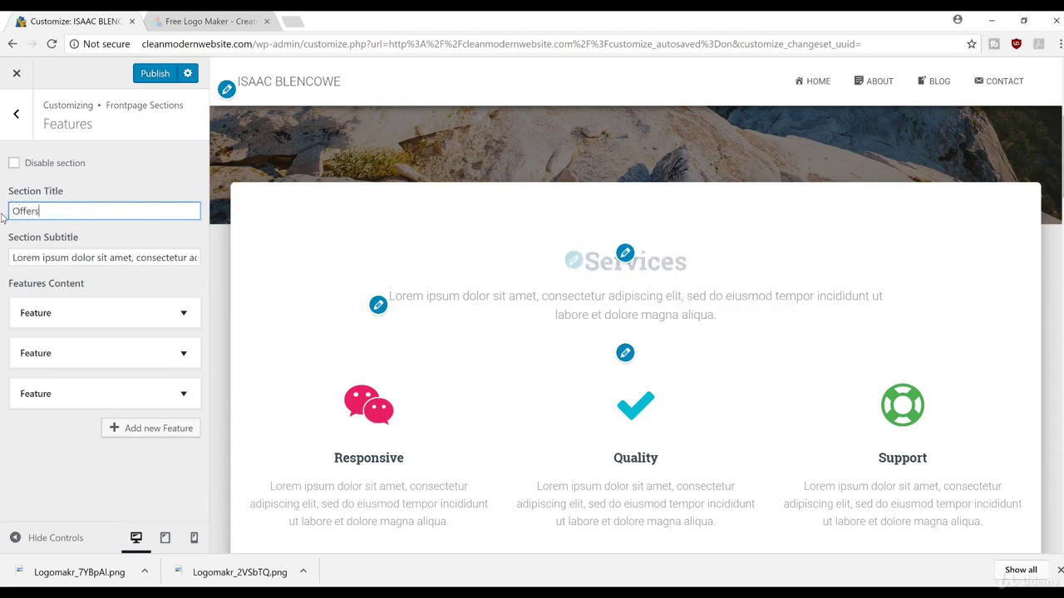
double_click(61, 210)
text(What)
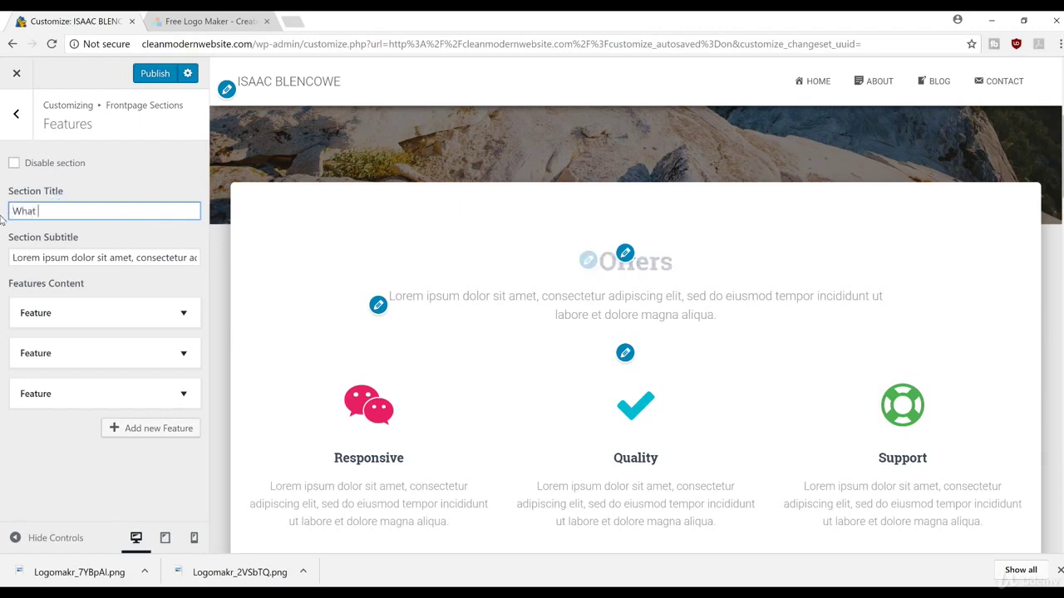
text( w)
key(BackSpace)
text(WE)
key(BackSpace)
click(97, 211)
triple_click(96, 211)
text(W)
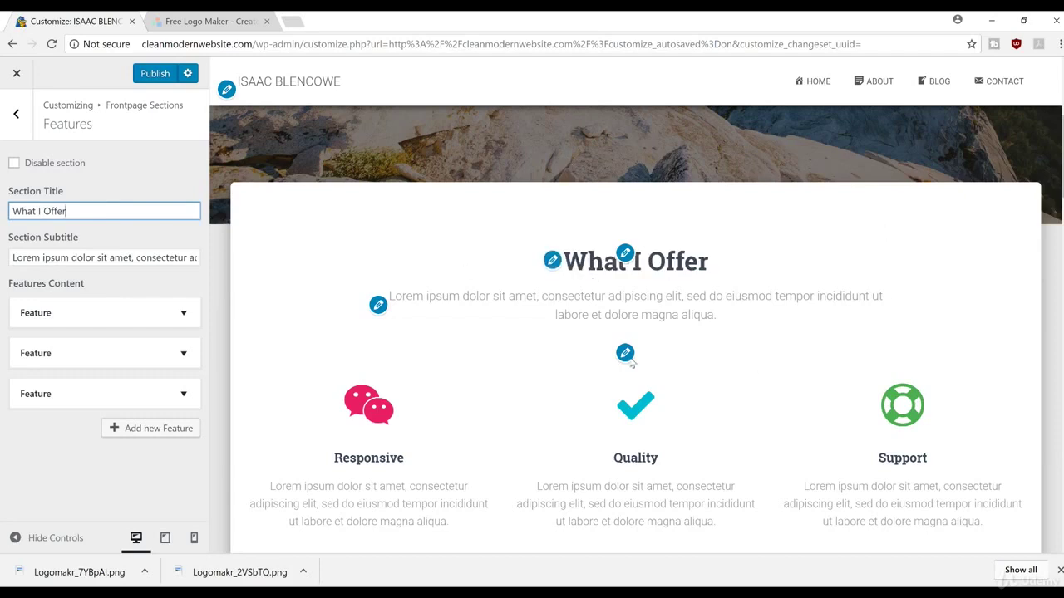
- Delete the lorem ipsum subtitle of the Features section, leaving it empty
drag(112, 266, 383, 266)
key(BackSpace)
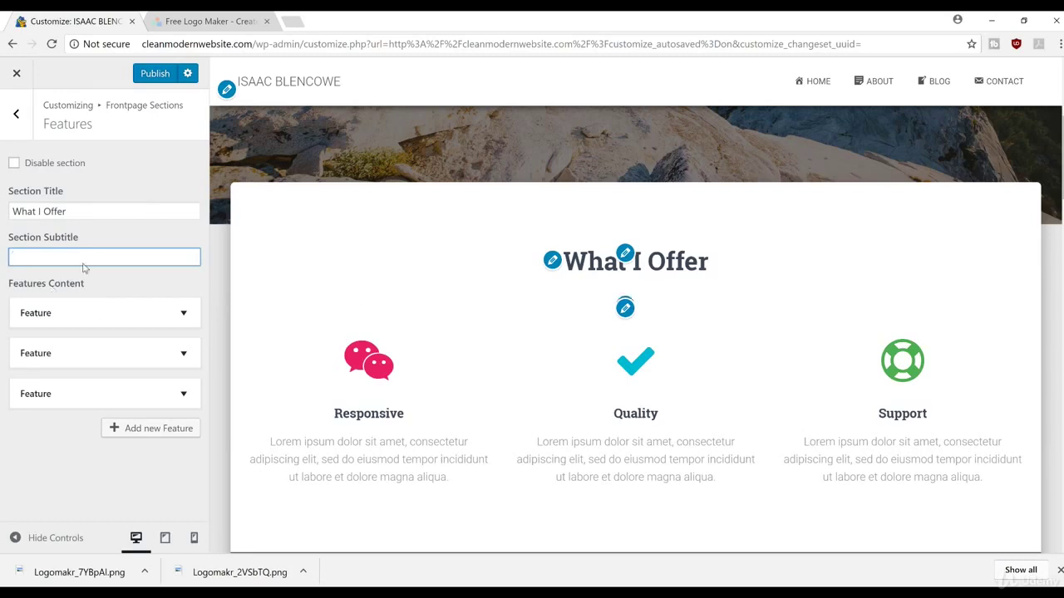
text(asfdsda )
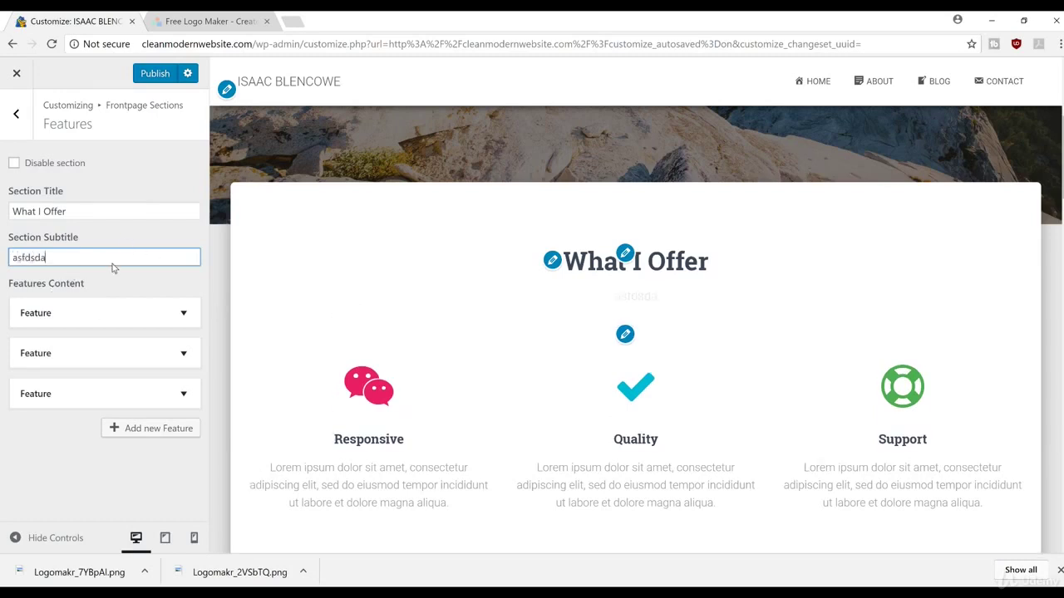
text(askfb lagsfd)
click(837, 253)
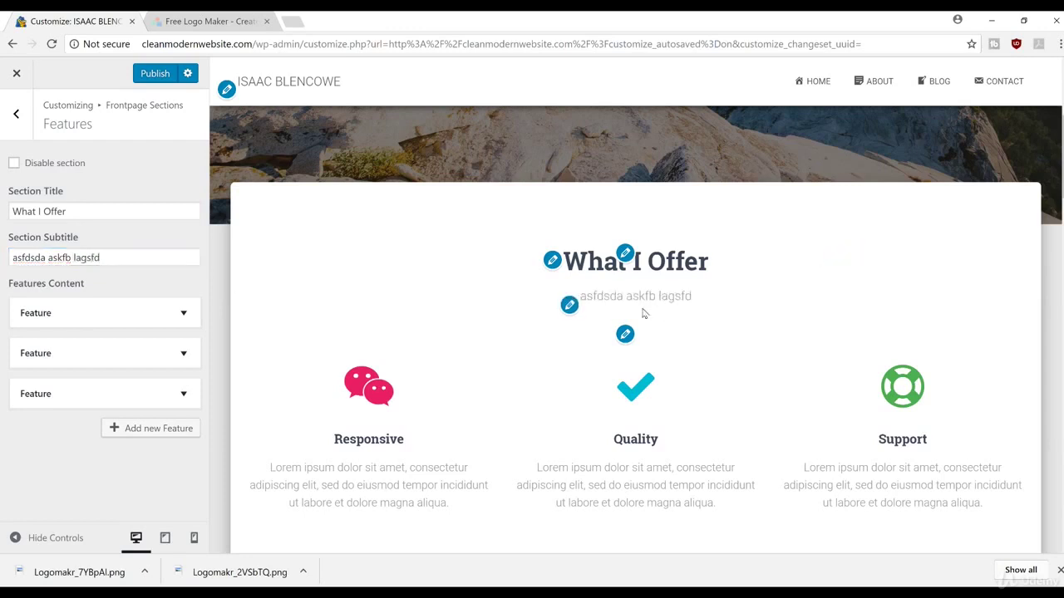
click(137, 259)
triple_click(137, 259)
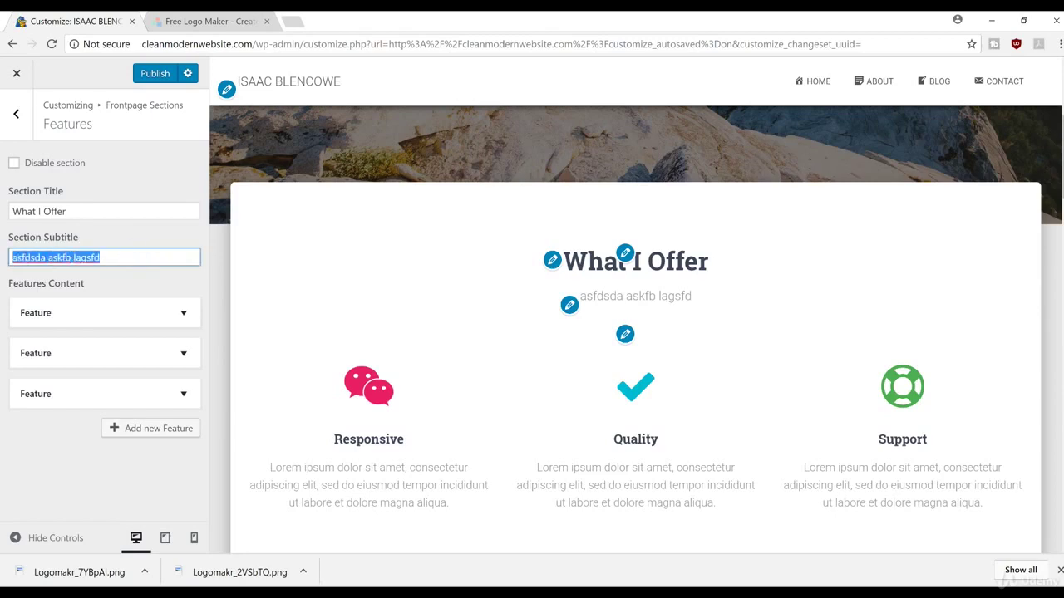
key(BackSpace)
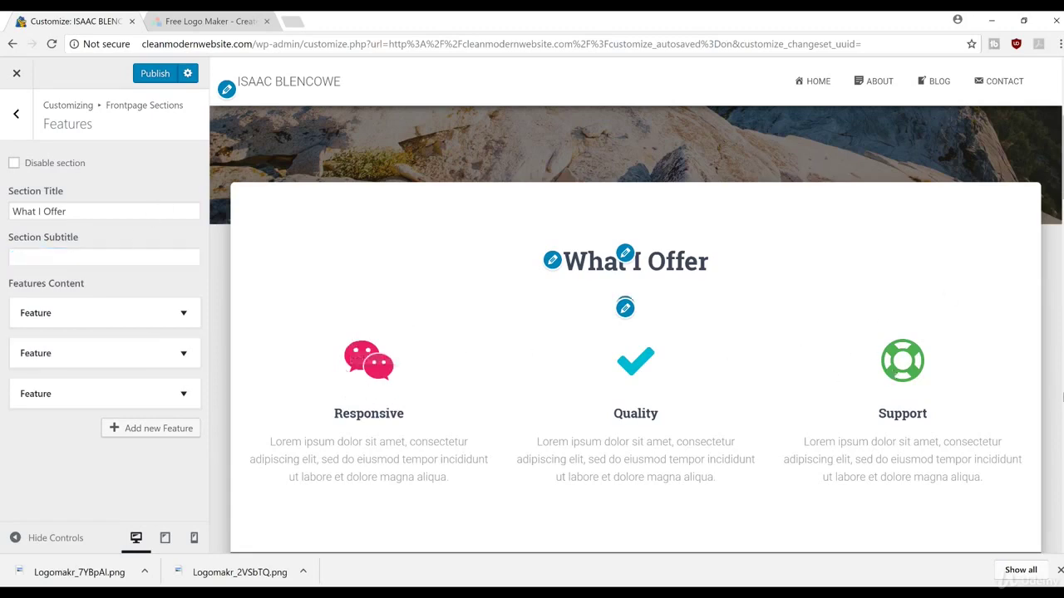
- Expand the first feature and retype its title as Responsive
click(183, 316)
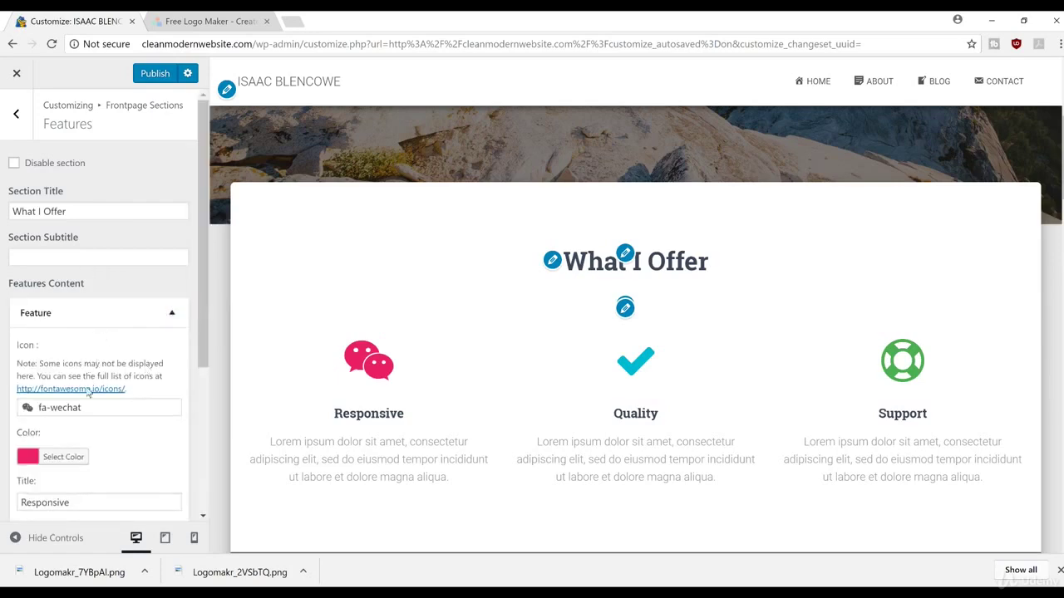
scroll(97, 363, down, 2)
double_click(95, 363)
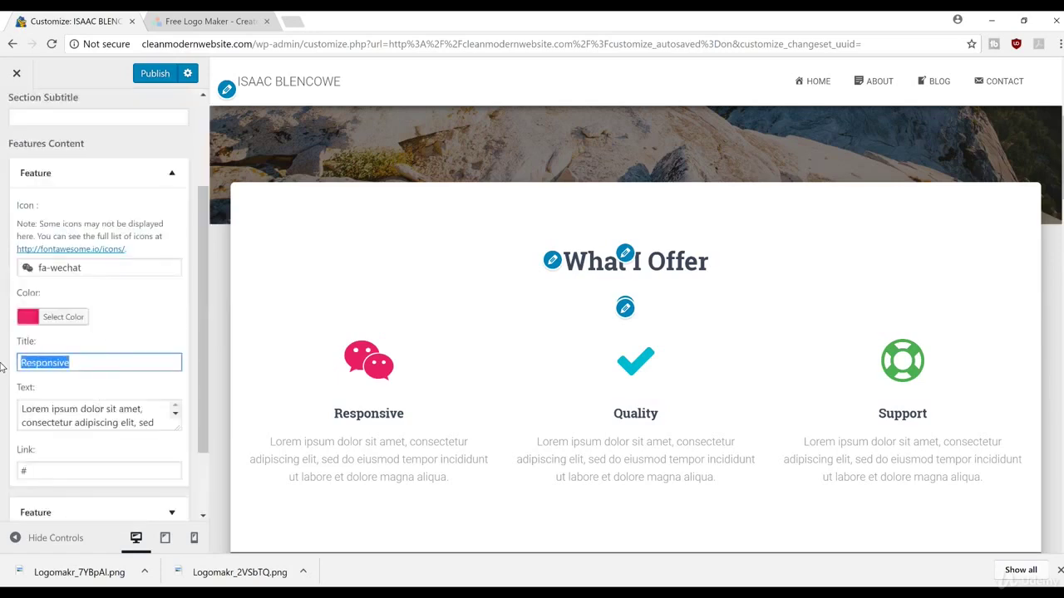
key(BackSpace)
text(REsults)
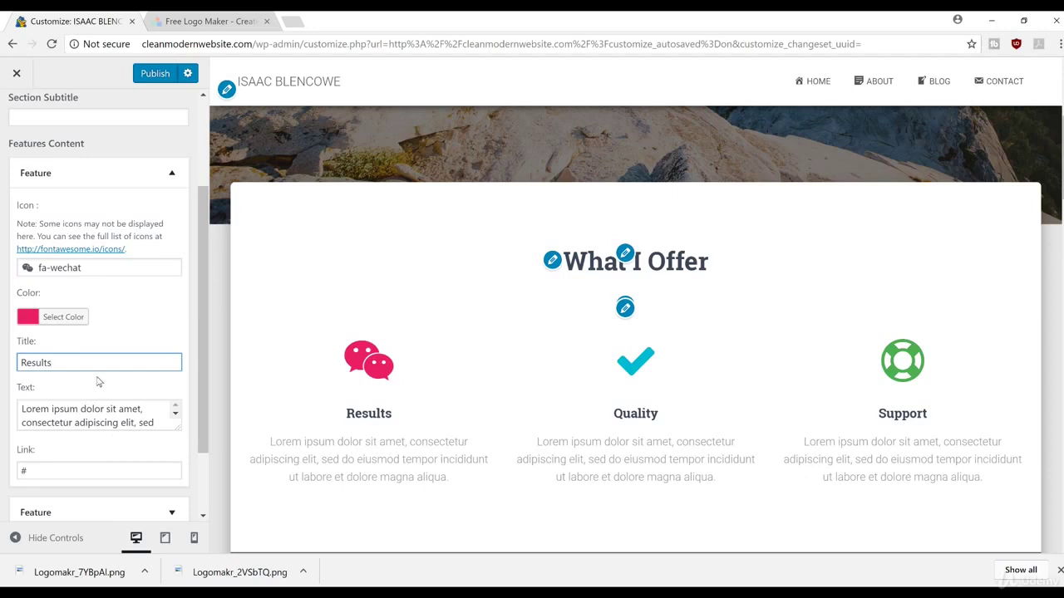
double_click(66, 363)
text(Responsive)
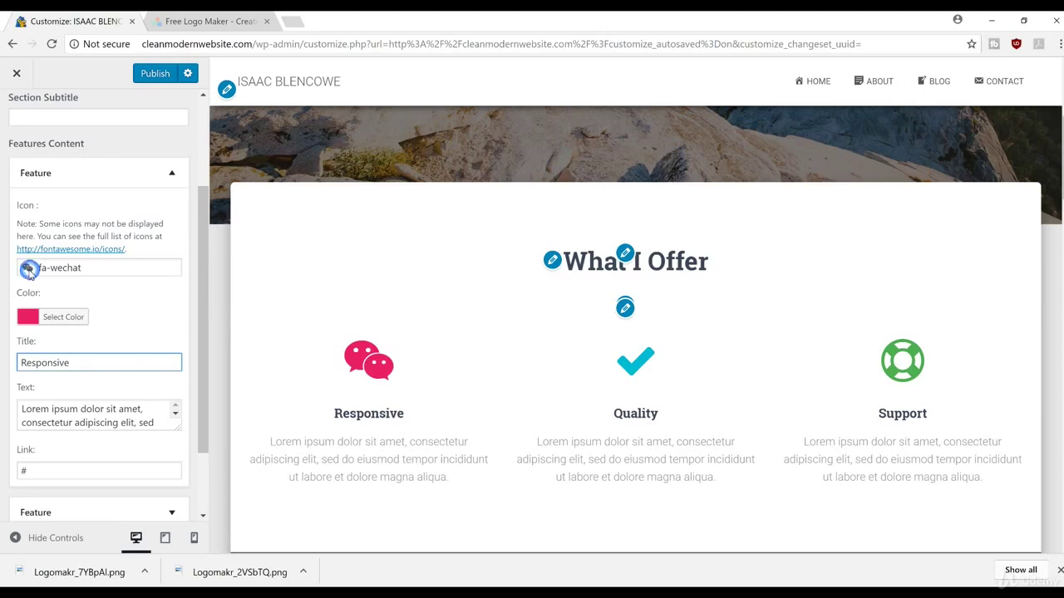
- Try the archive box and YouTube icons for the first feature
click(73, 267)
click(52, 407)
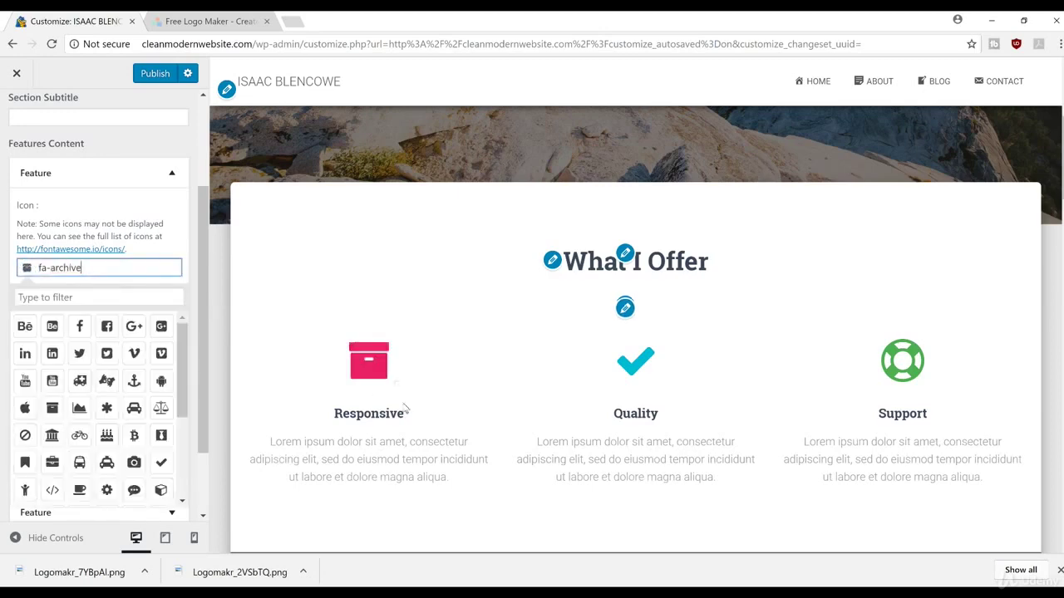
click(397, 382)
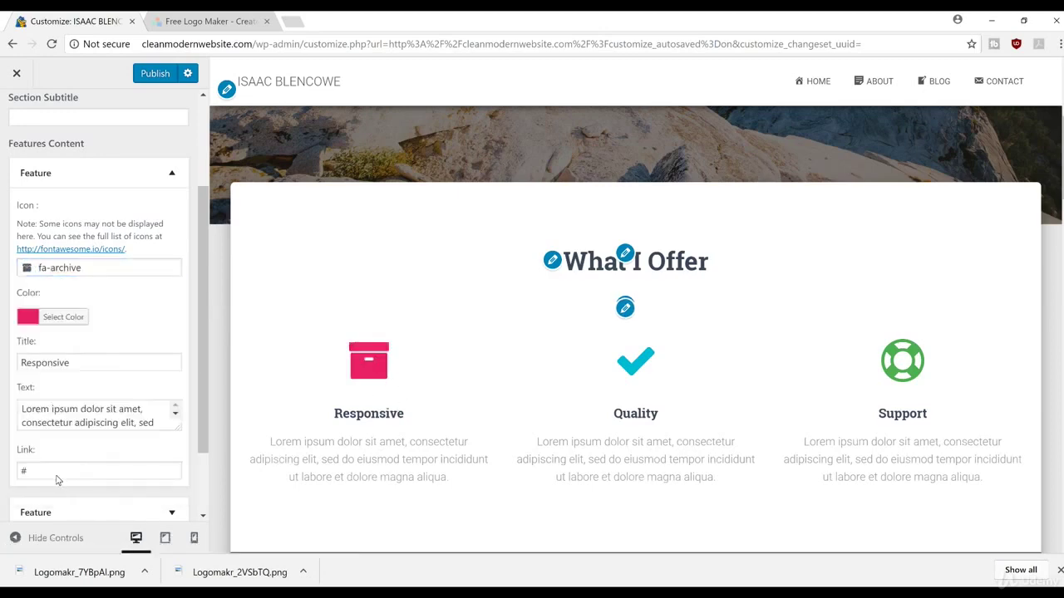
double_click(33, 473)
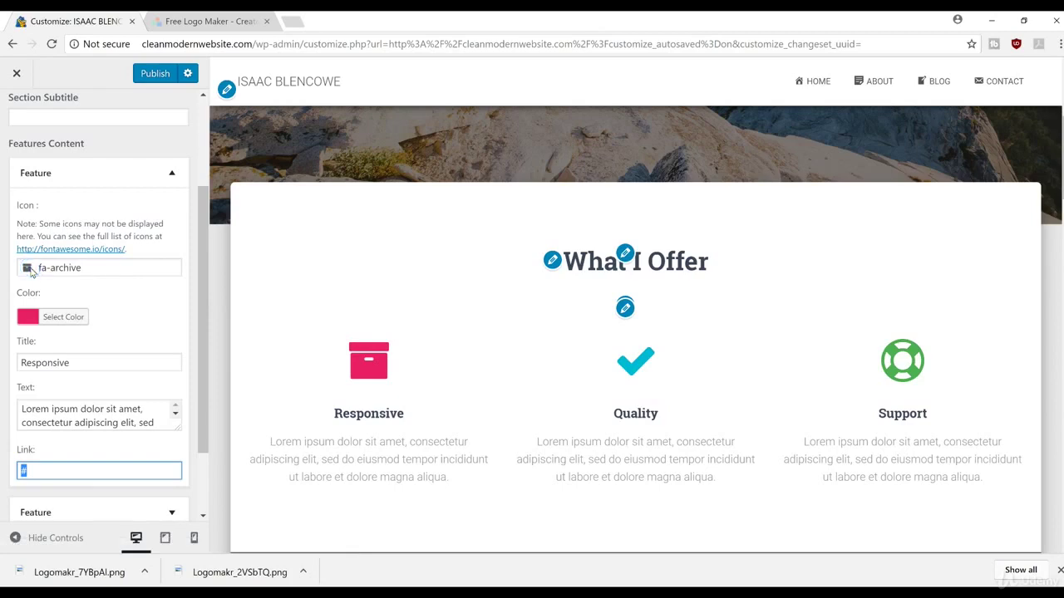
click(70, 271)
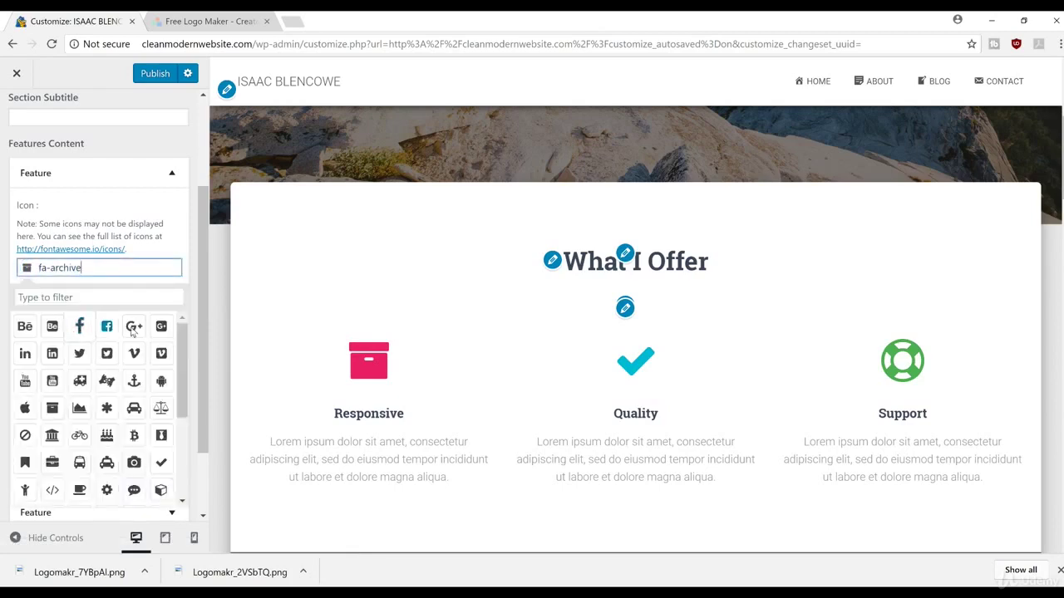
click(26, 382)
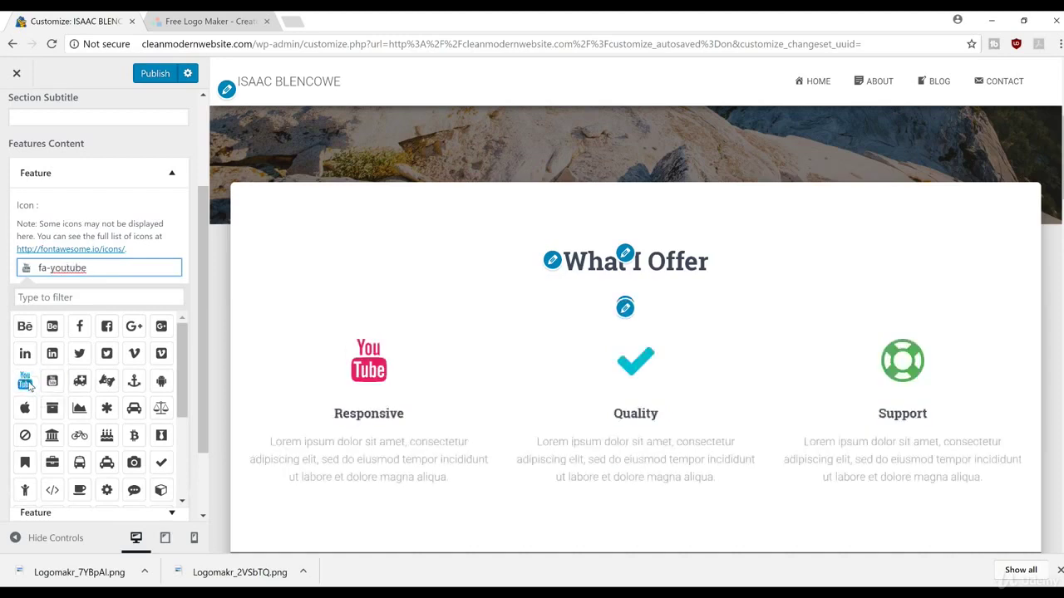
scroll(170, 246, down, 1)
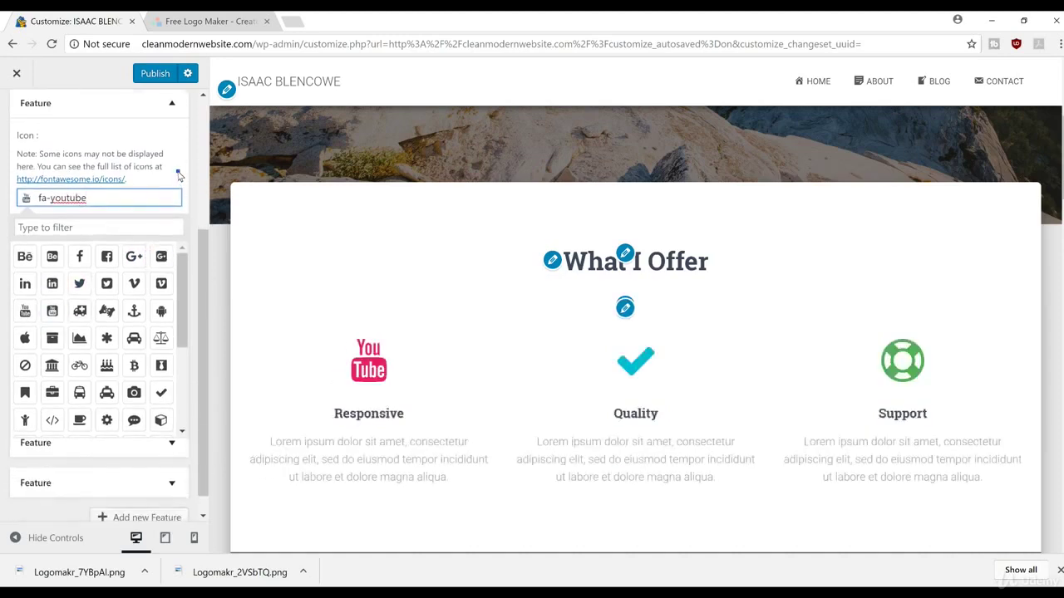
click(177, 174)
- Clear the first feature's # link value
click(80, 403)
double_click(81, 403)
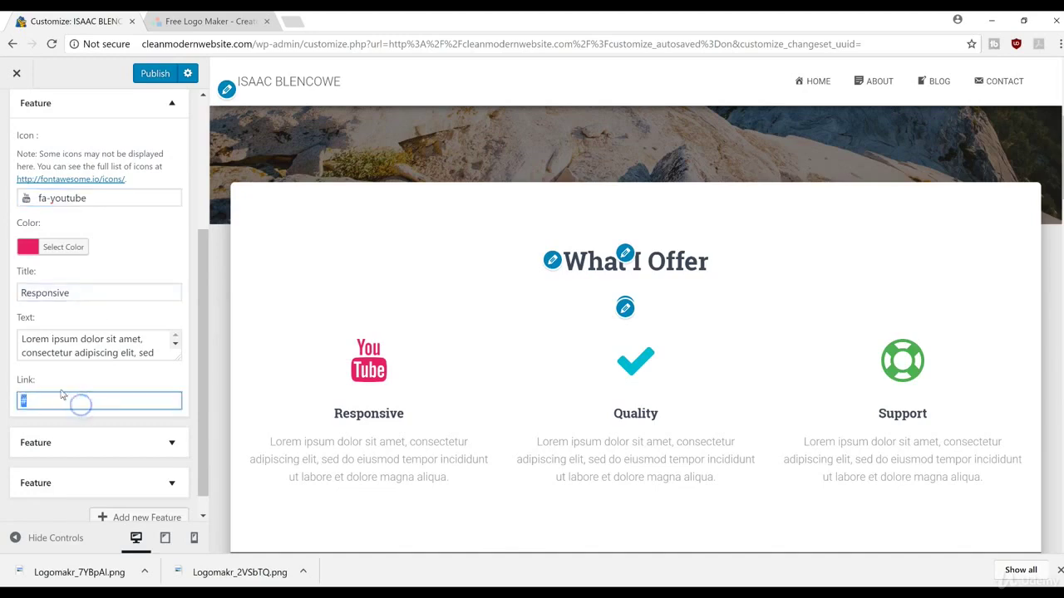
key(BackSpace)
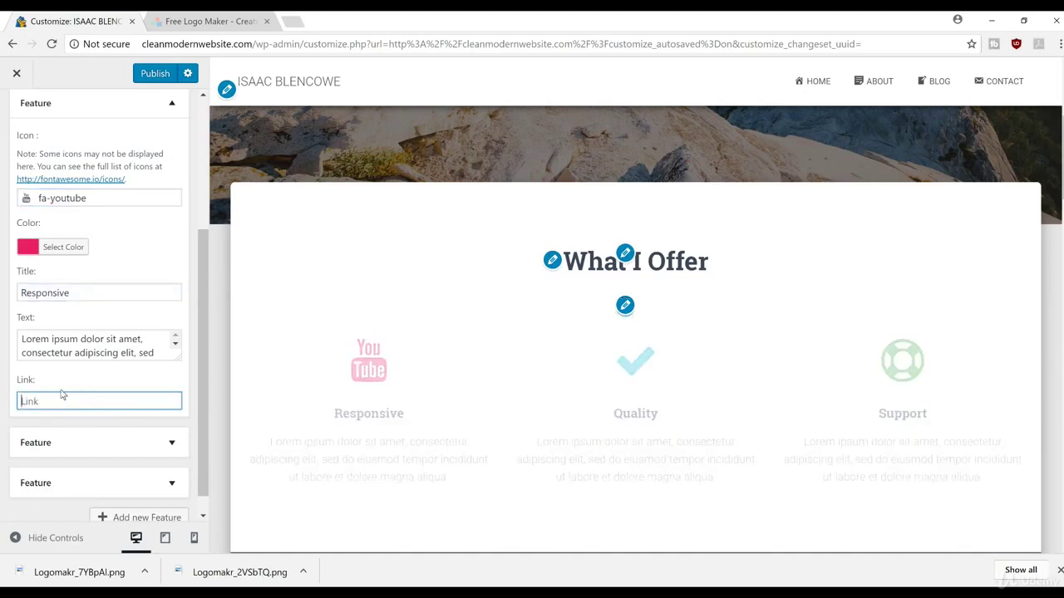
text(asd)
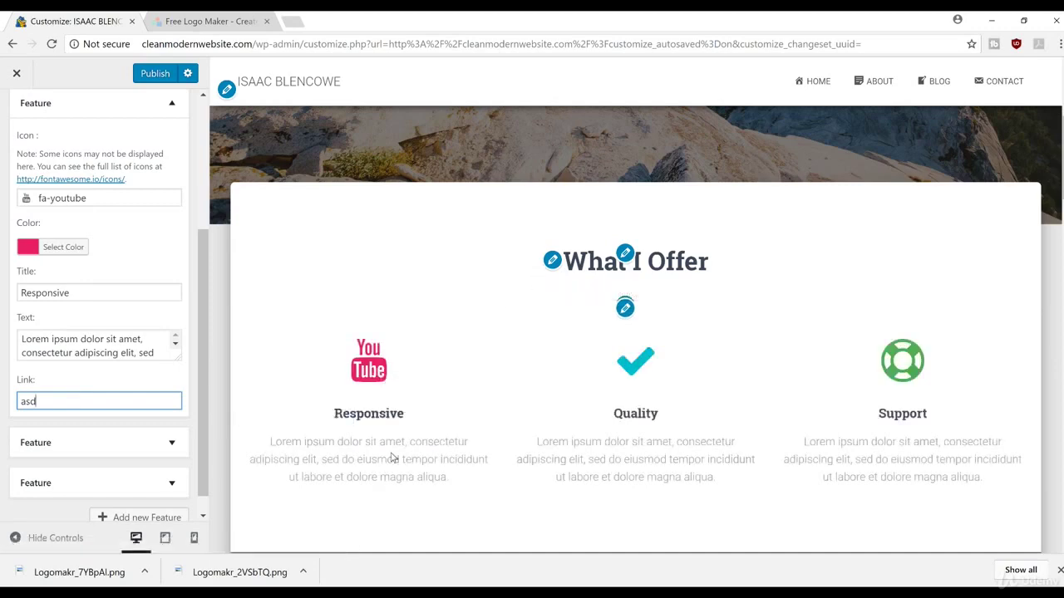
key(BackSpace)
key(BackSpace)
key(BackSpace)
- Delete the first feature's description and set its icon back to fa-archive
drag(23, 346, 190, 374)
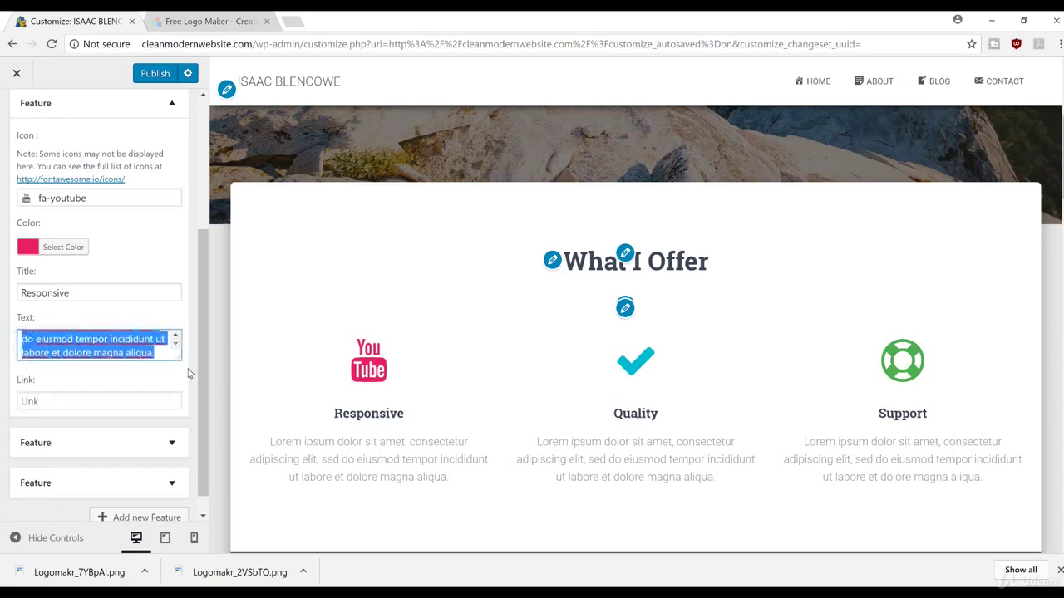
key(BackSpace)
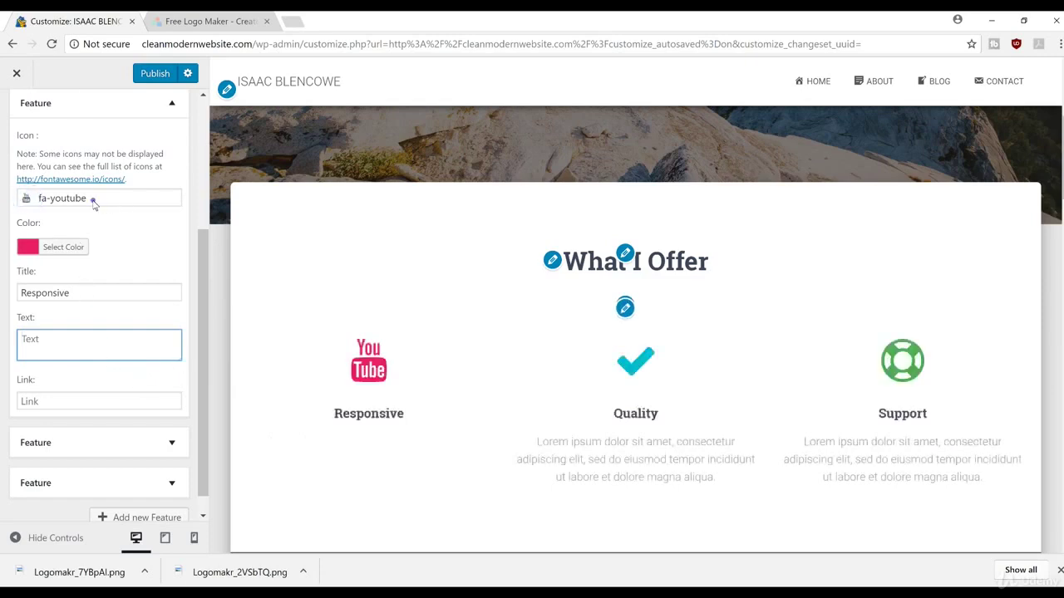
click(93, 199)
click(52, 337)
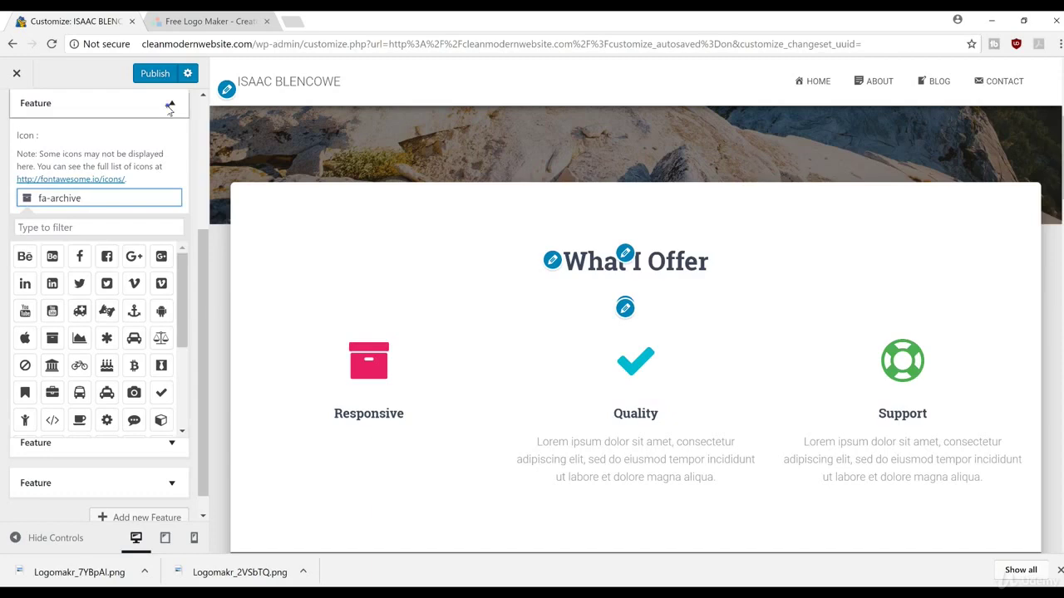
click(171, 103)
- Give the second feature, Quality, the fa-diamond icon
click(138, 354)
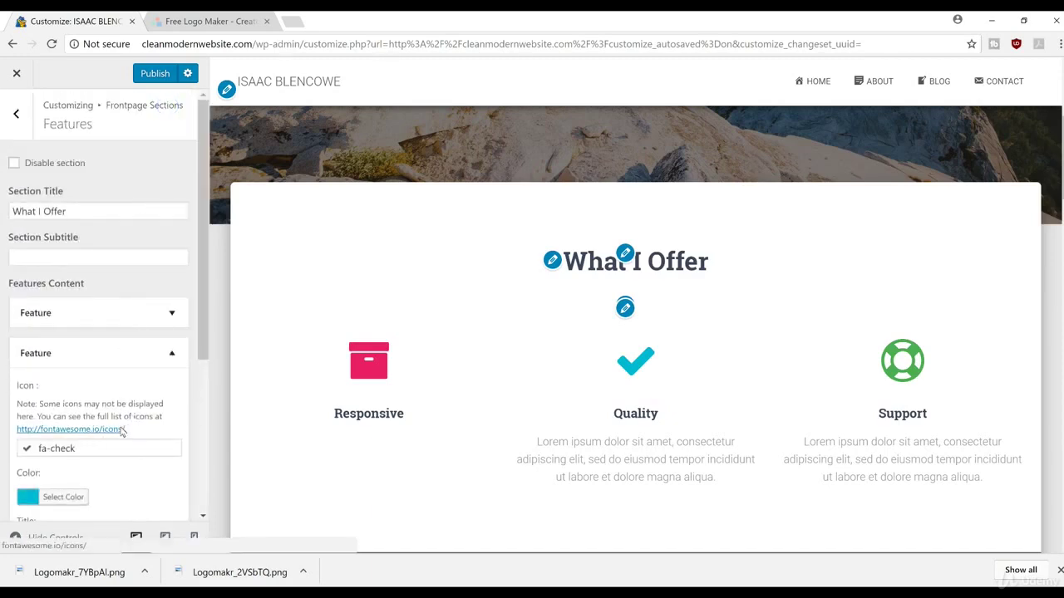
scroll(124, 424, down, 1)
click(25, 378)
click(67, 380)
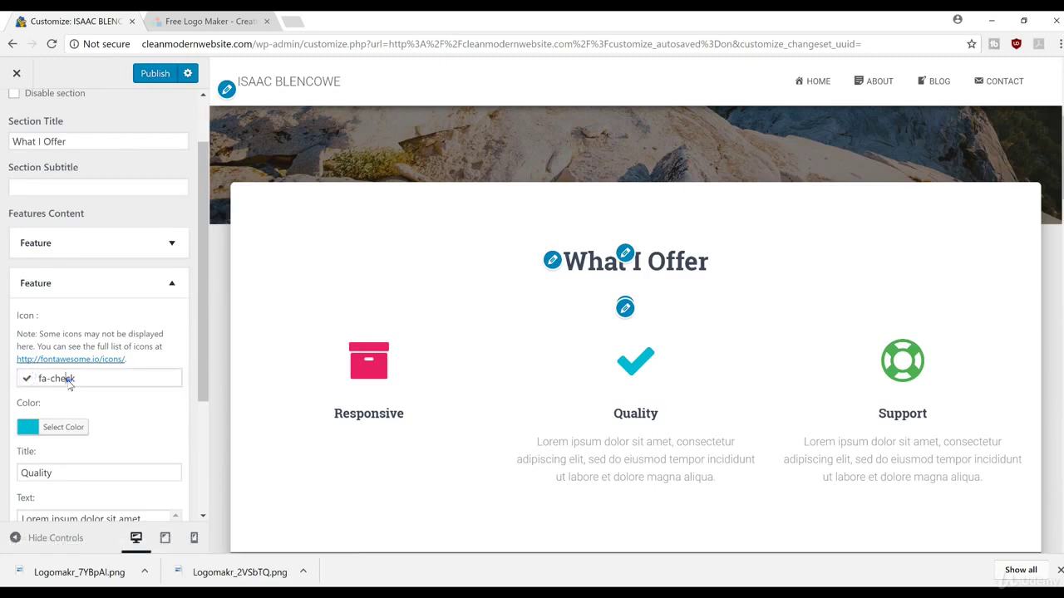
scroll(104, 457, down, 1)
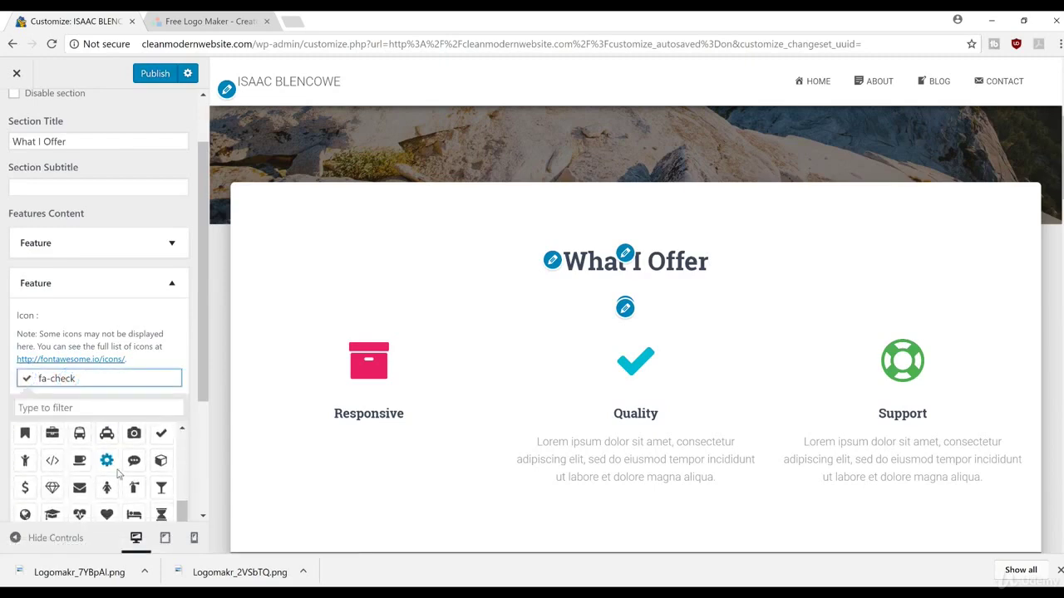
click(50, 488)
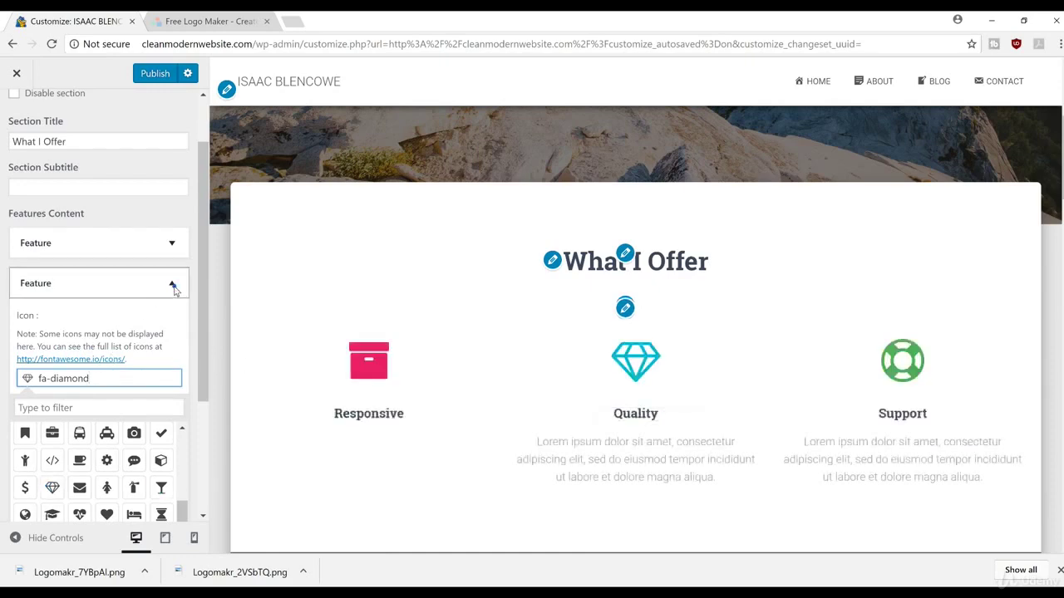
click(175, 289)
- Delete the Quality feature's description text
click(173, 342)
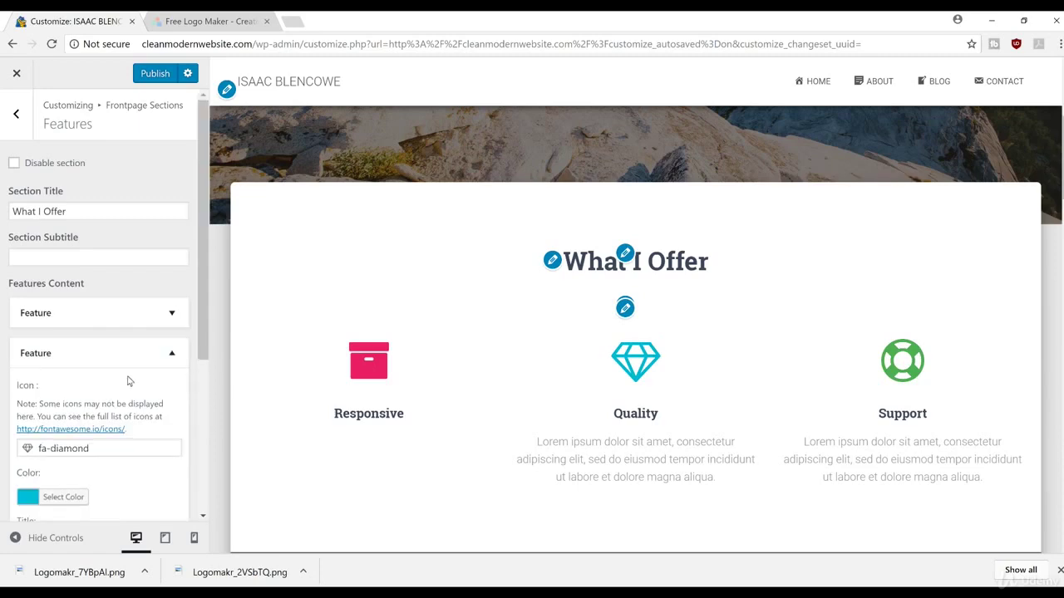
scroll(129, 381, down, 3)
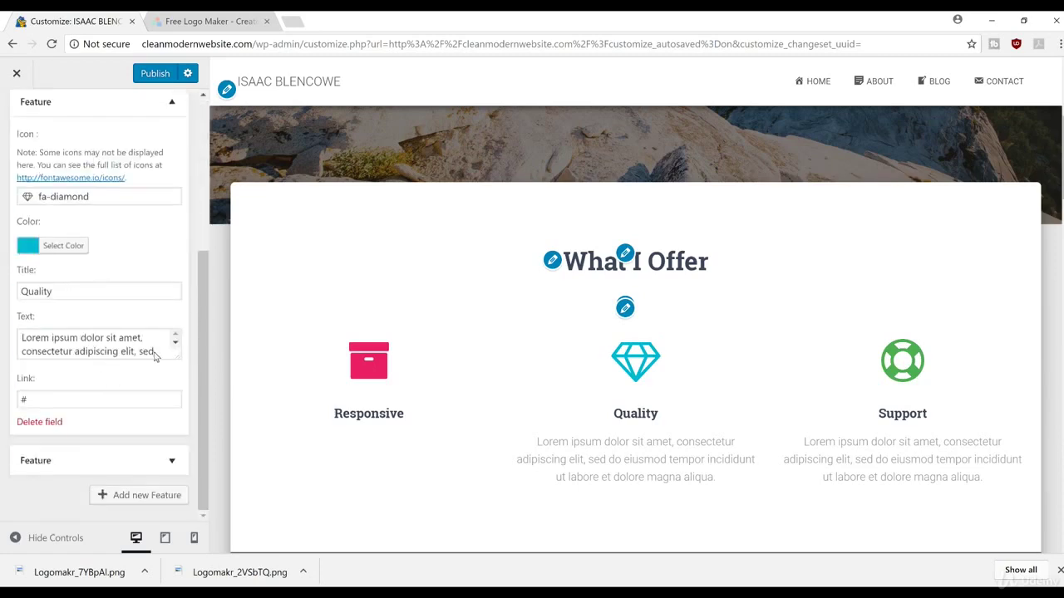
drag(25, 343, 171, 388)
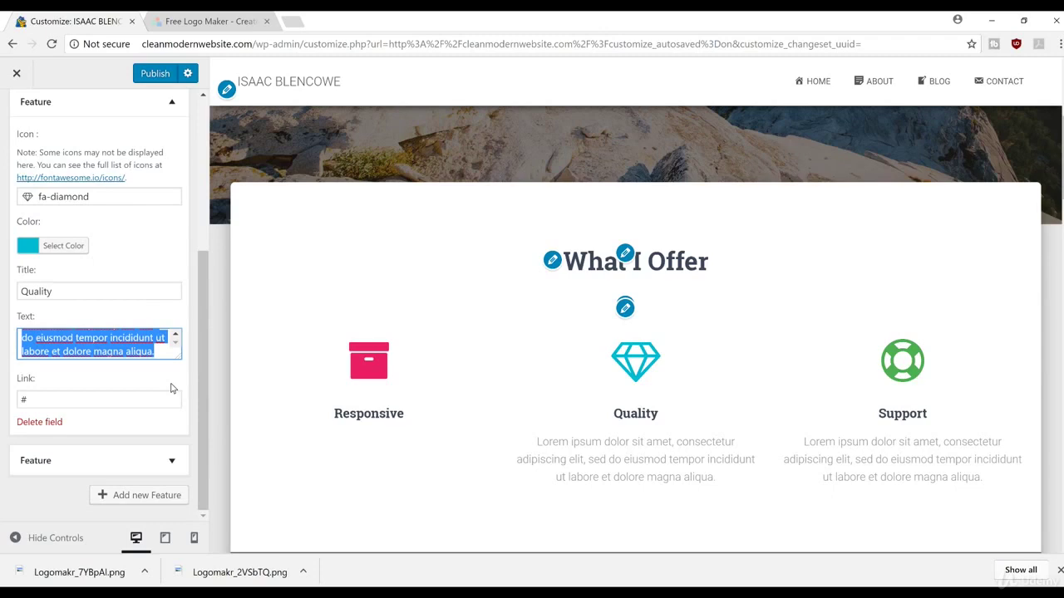
key(BackSpace)
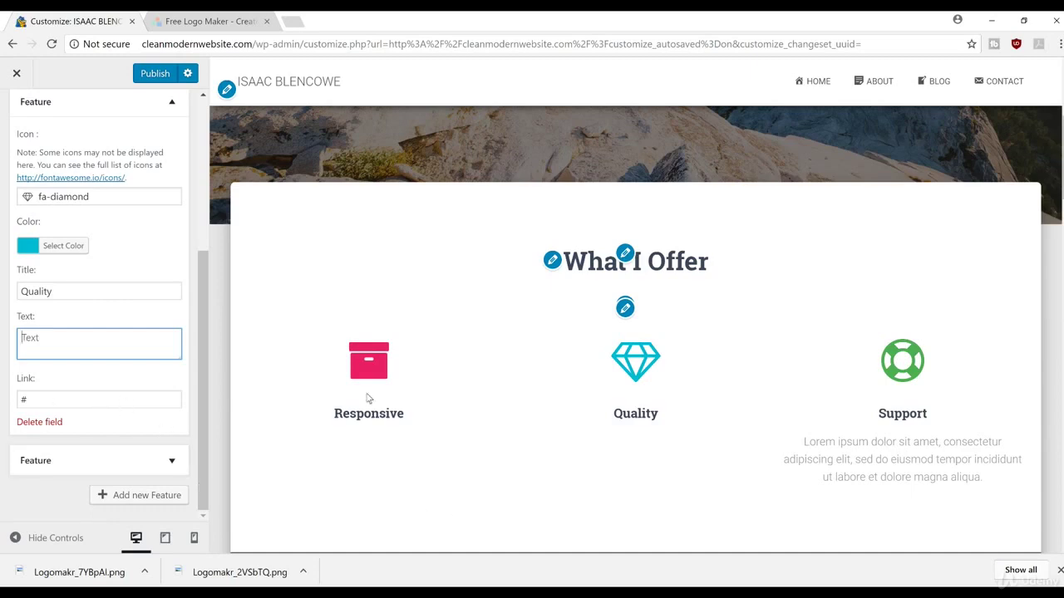
- Rename the third feature from Support to Affordable
click(172, 101)
click(174, 183)
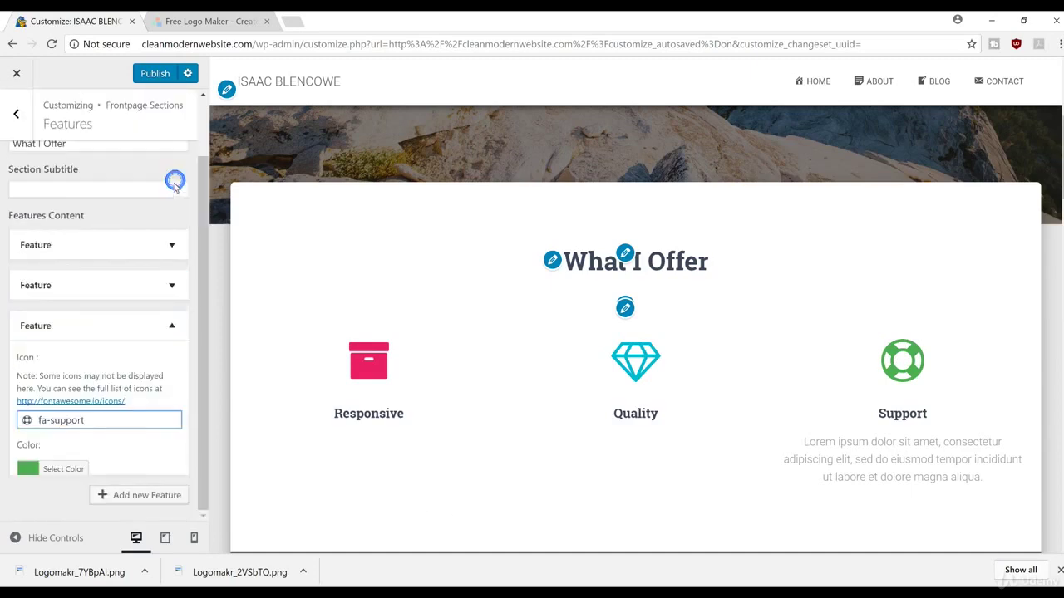
click(172, 393)
scroll(104, 457, down, 2)
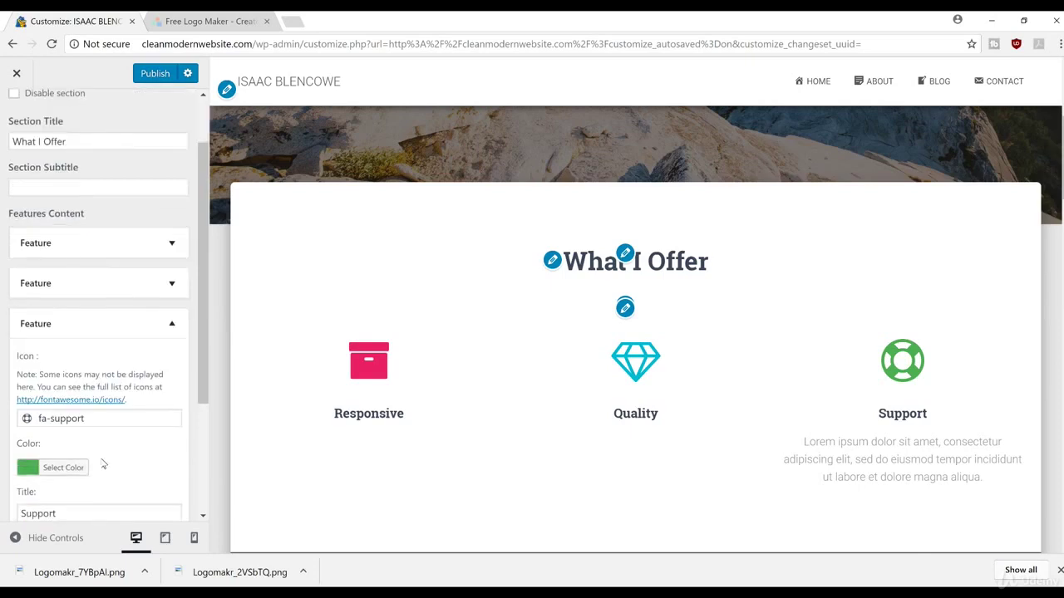
drag(76, 443, 2, 445)
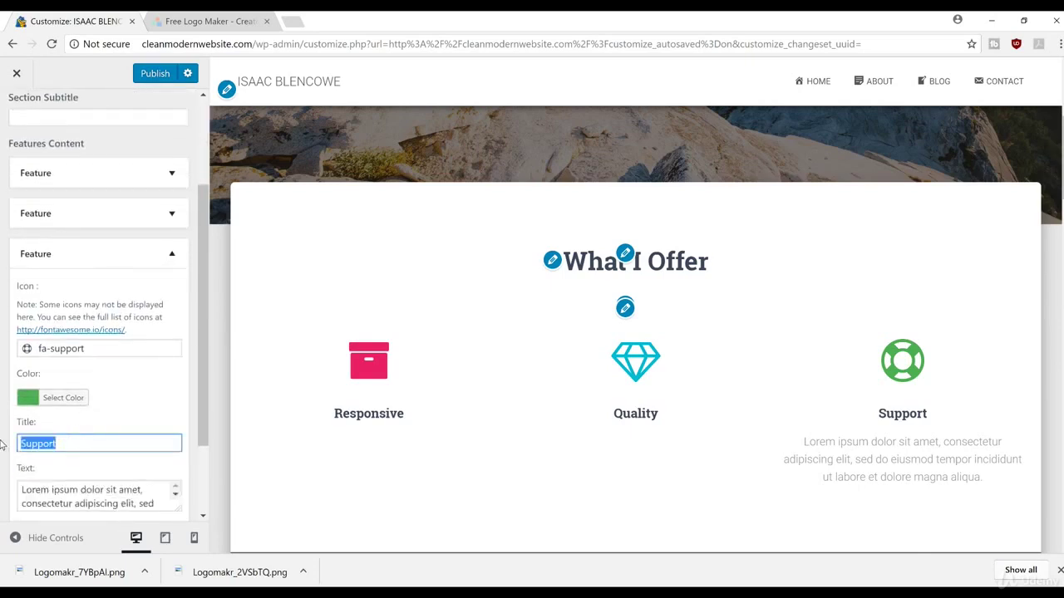
text(Affordable)
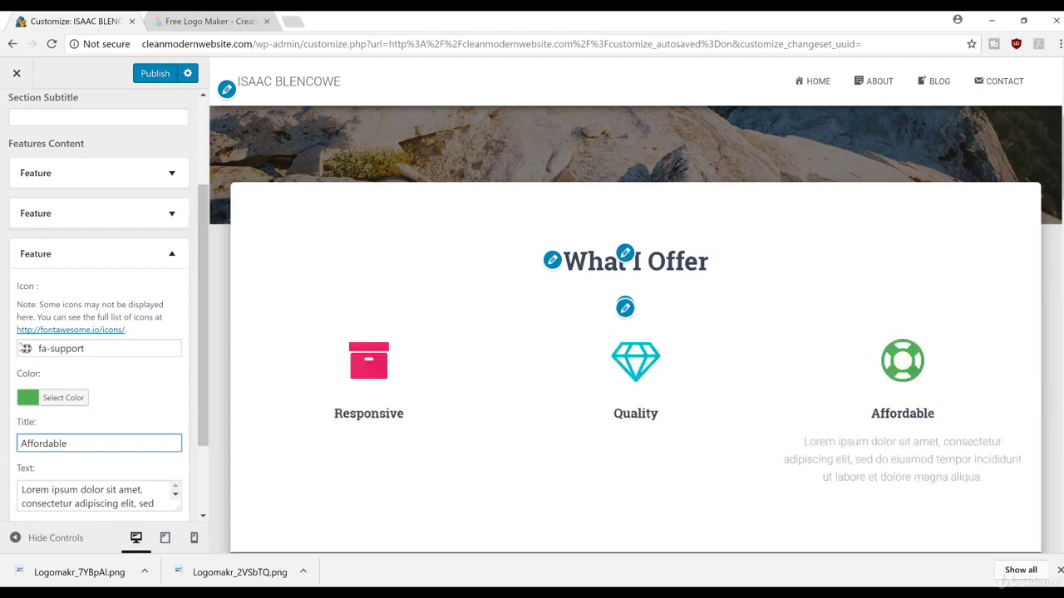
- Set the Affordable feature's icon to fa-dollar
click(72, 348)
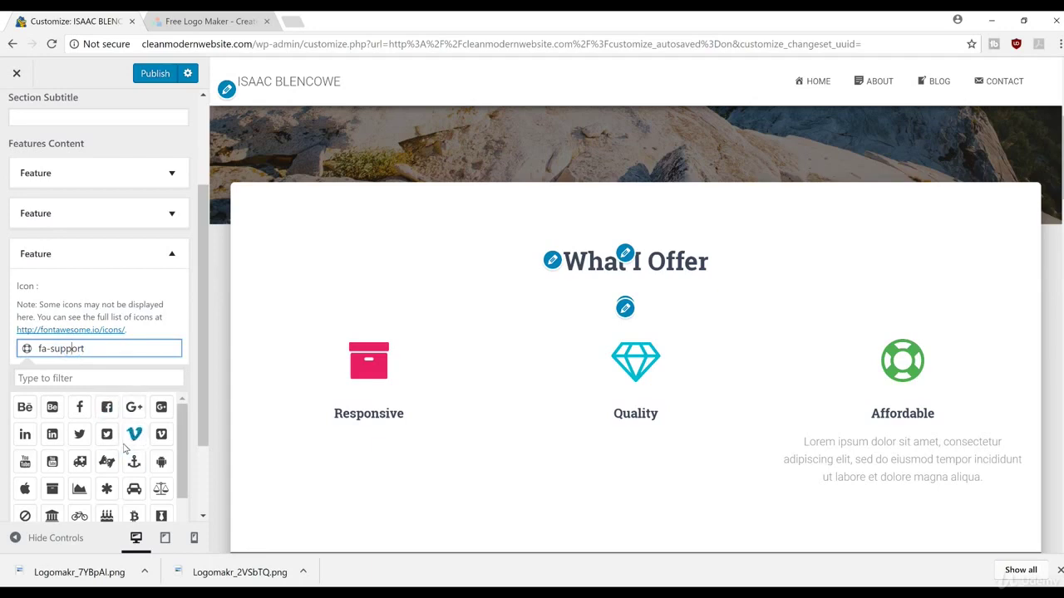
scroll(127, 441, down, 2)
scroll(126, 440, down, 2)
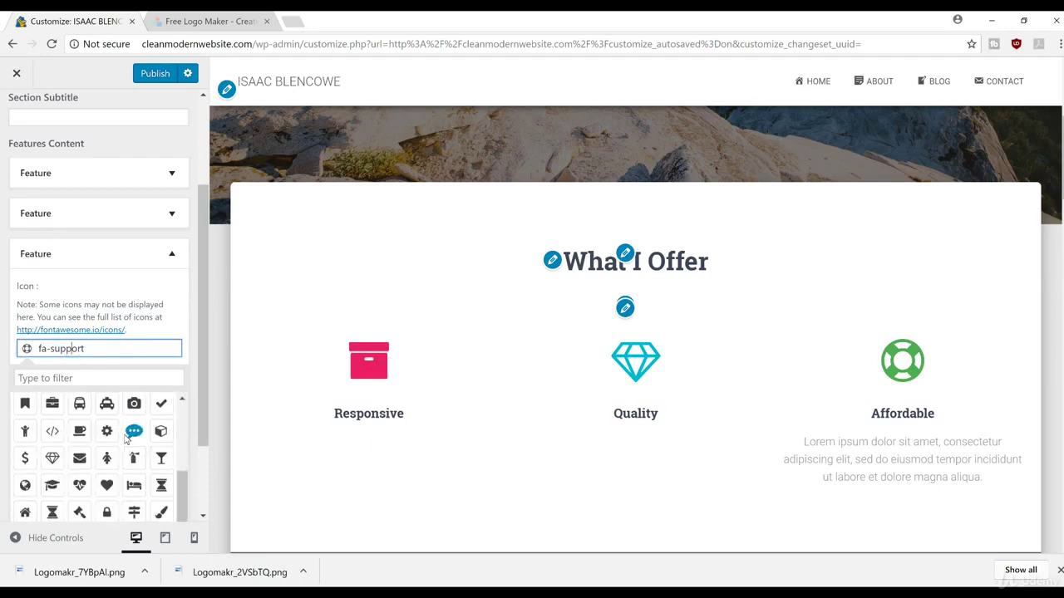
scroll(126, 440, down, 1)
click(24, 435)
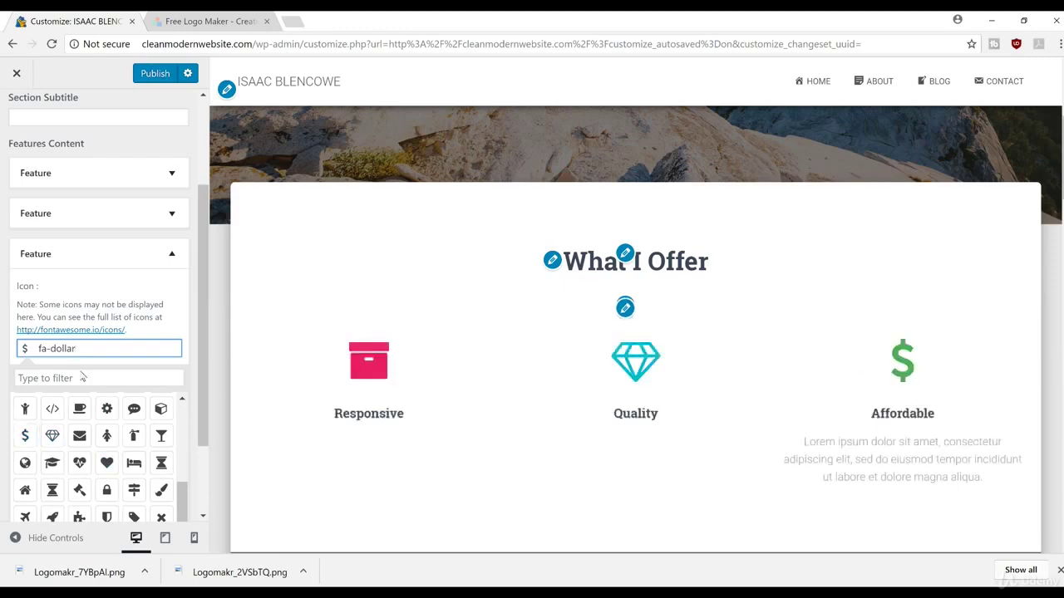
- Clear the Affordable feature's description and add a new empty feature
click(172, 253)
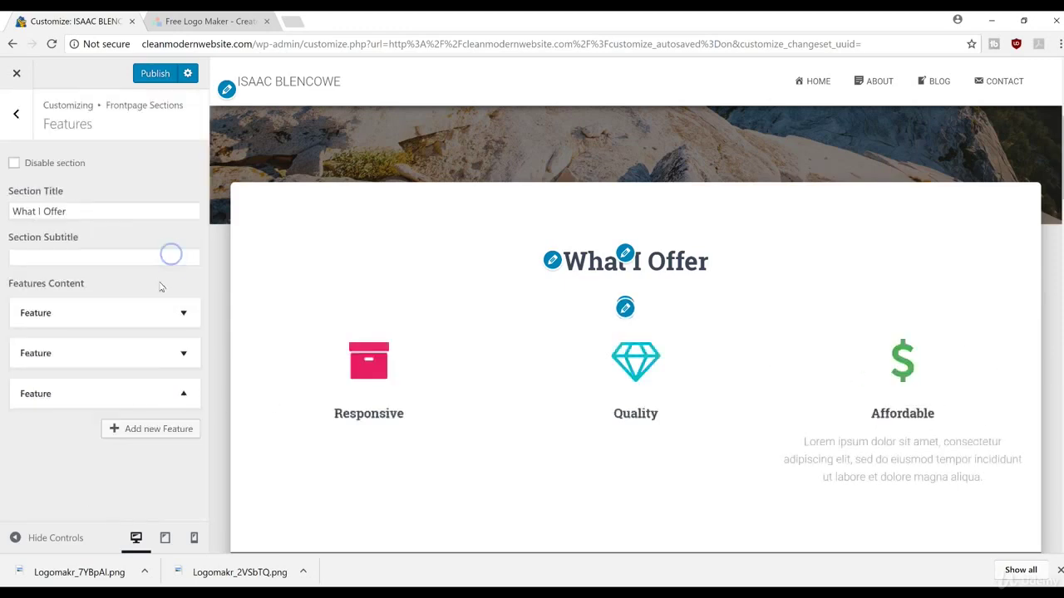
click(182, 401)
scroll(109, 482, down, 2)
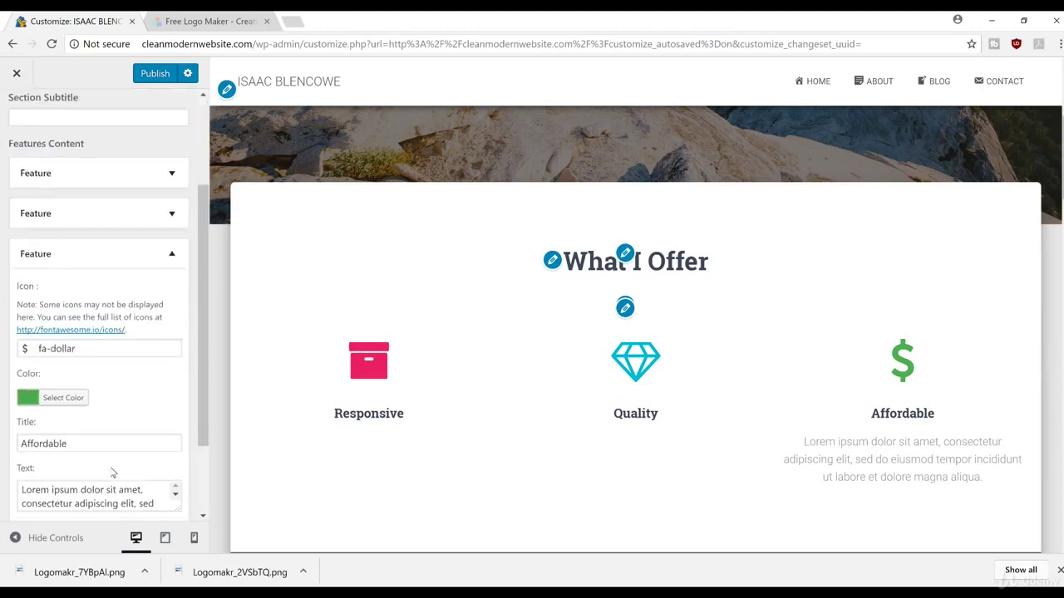
drag(23, 492, 21, 486)
scroll(206, 456, down, 1)
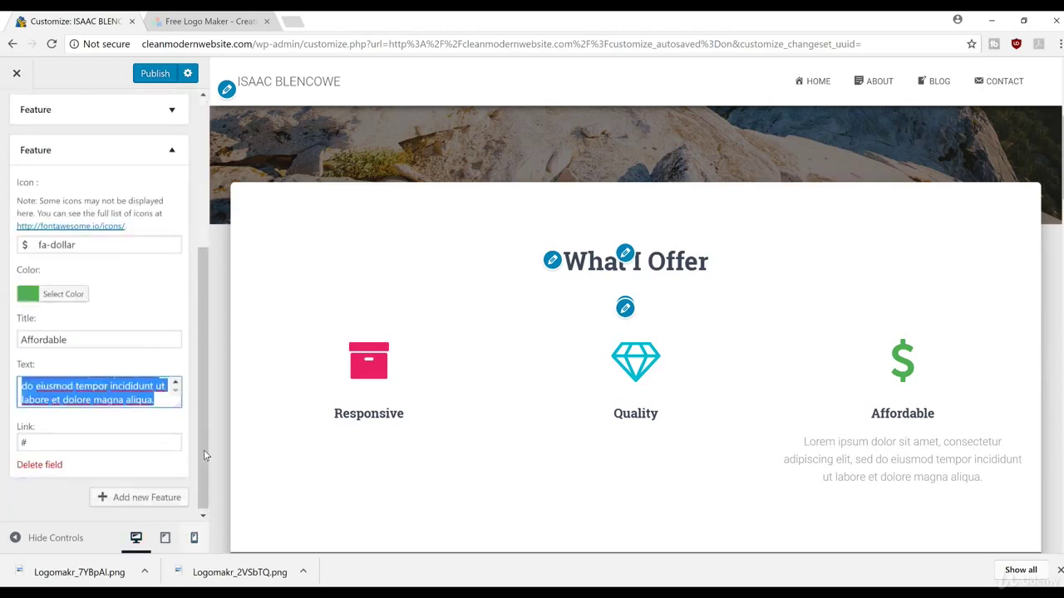
key(BackSpace)
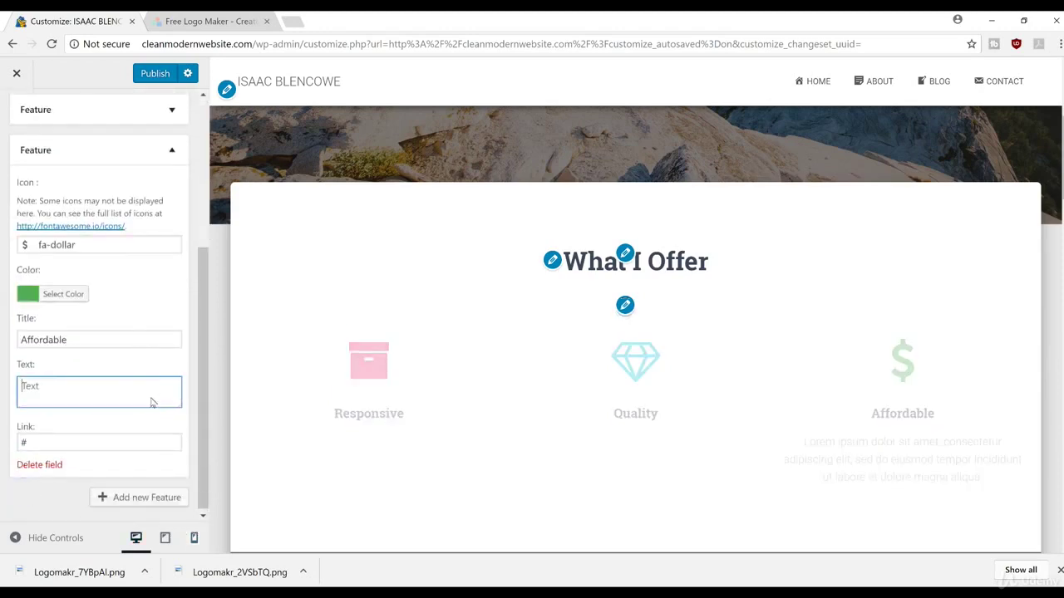
click(145, 497)
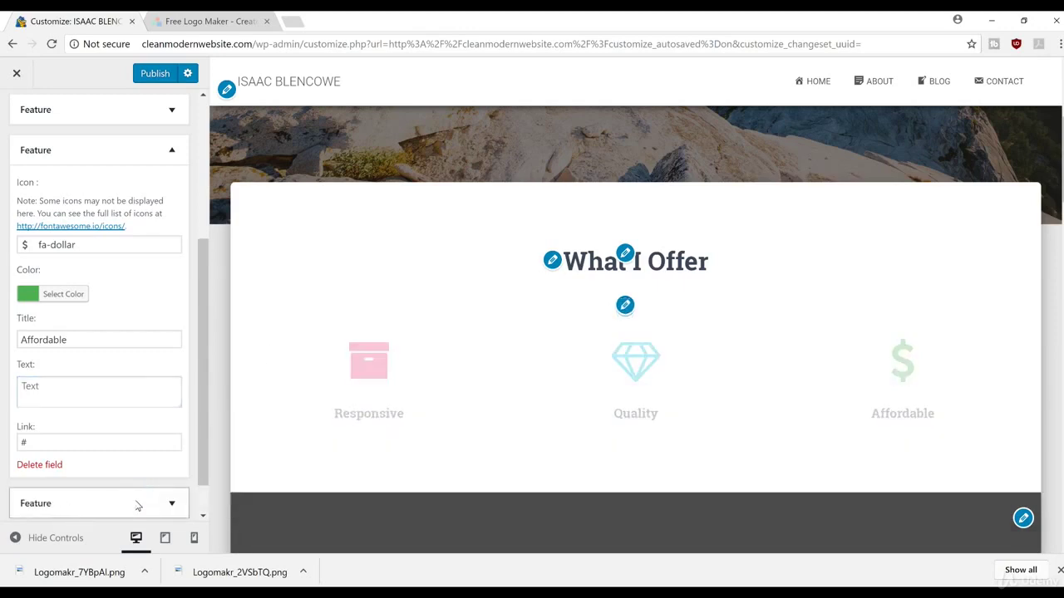
scroll(138, 506, down, 2)
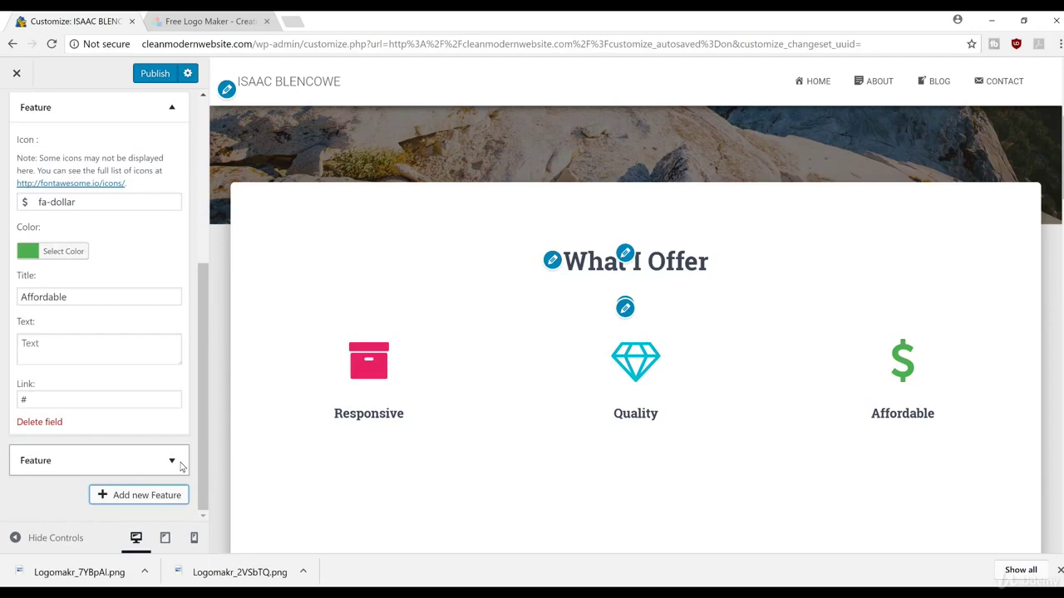
- Give the new feature the fa-bicycle icon, then delete the Affordable feature
click(172, 464)
scroll(150, 465, down, 3)
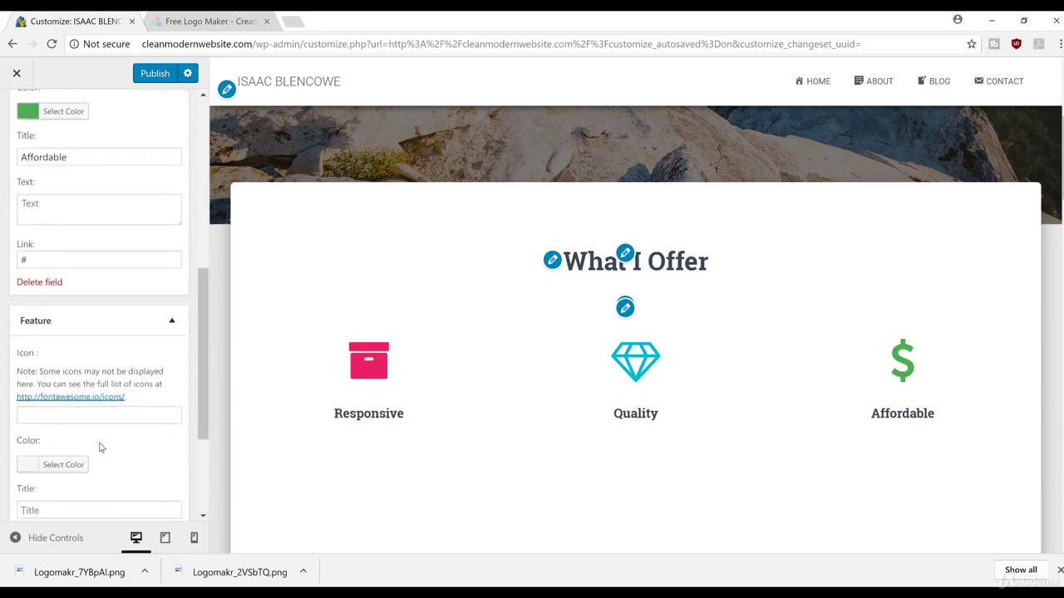
click(93, 415)
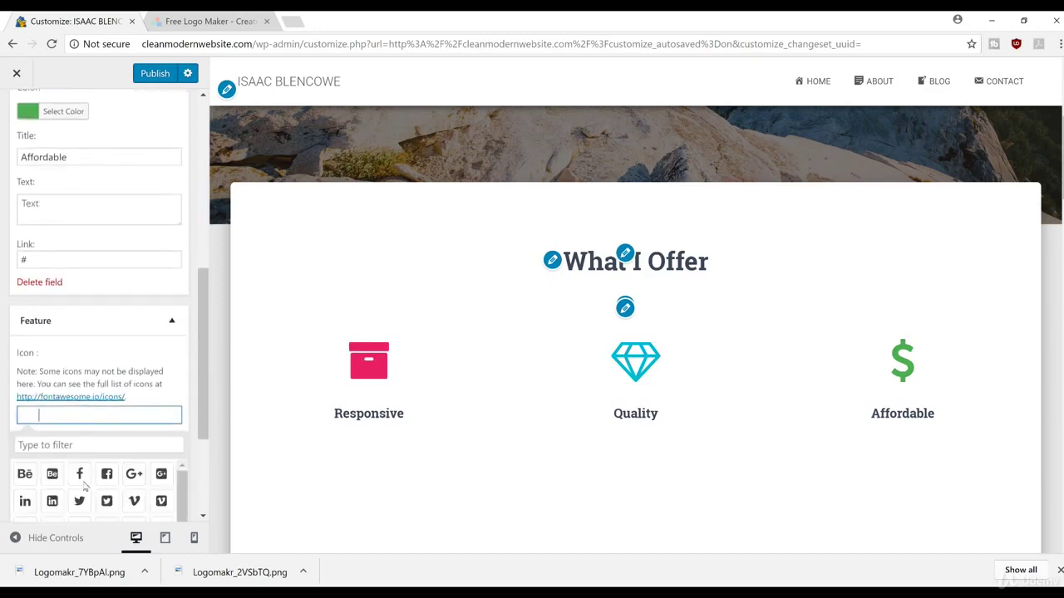
scroll(79, 486, down, 5)
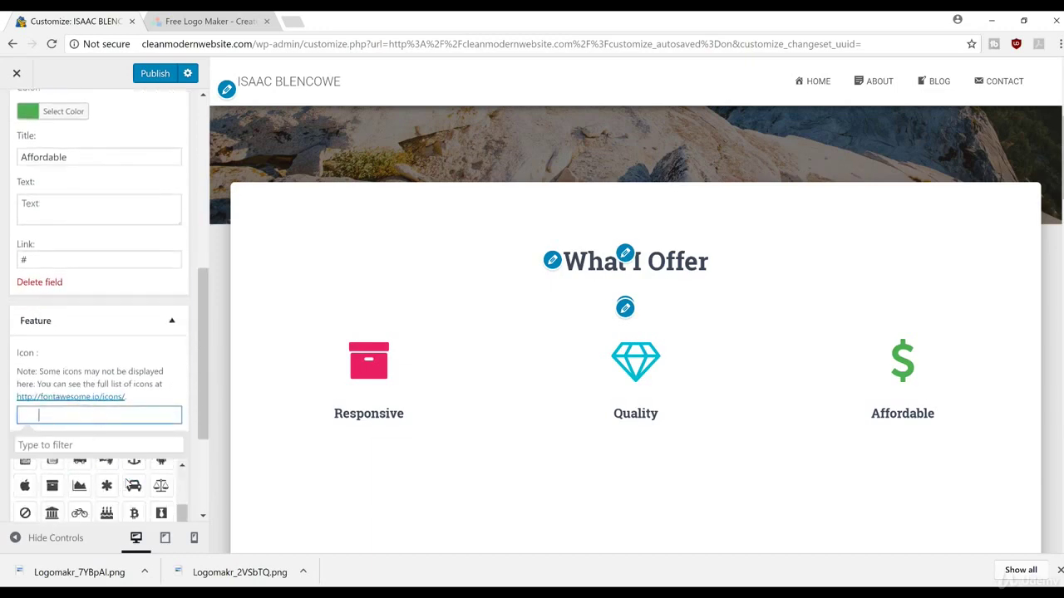
click(79, 513)
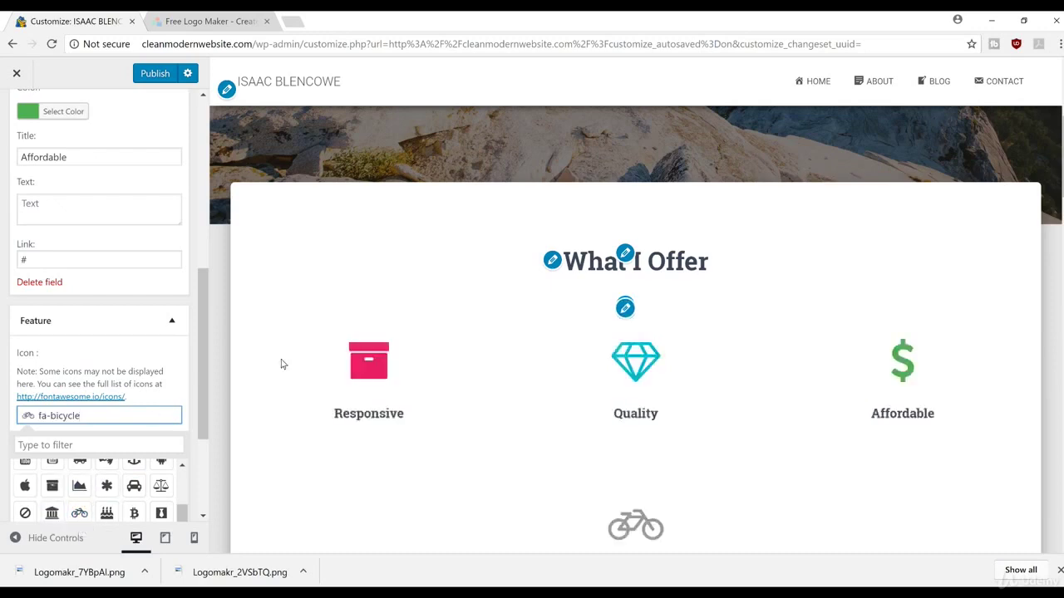
scroll(515, 511, down, 1)
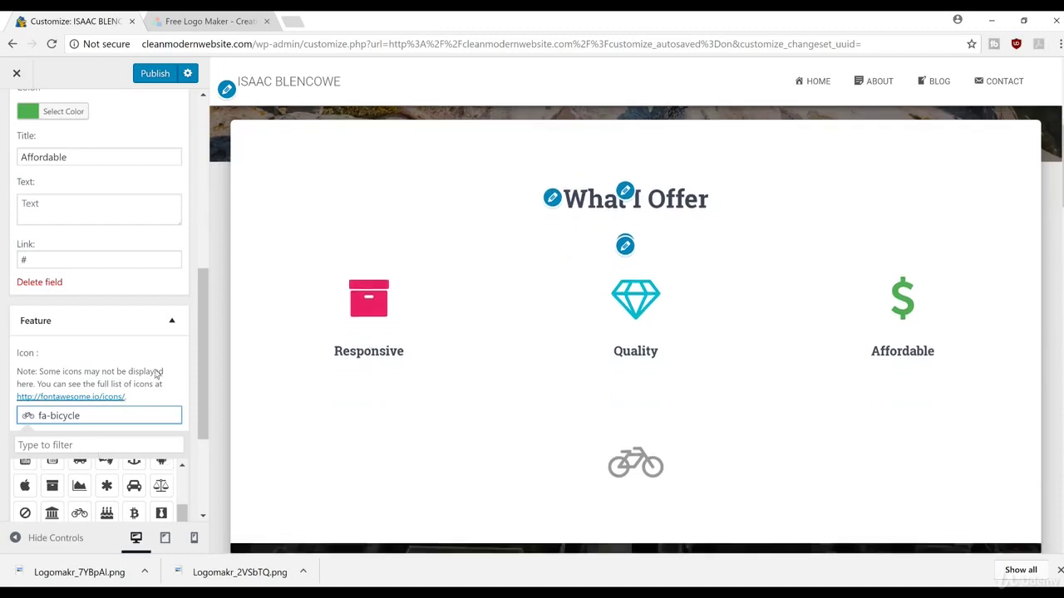
click(173, 323)
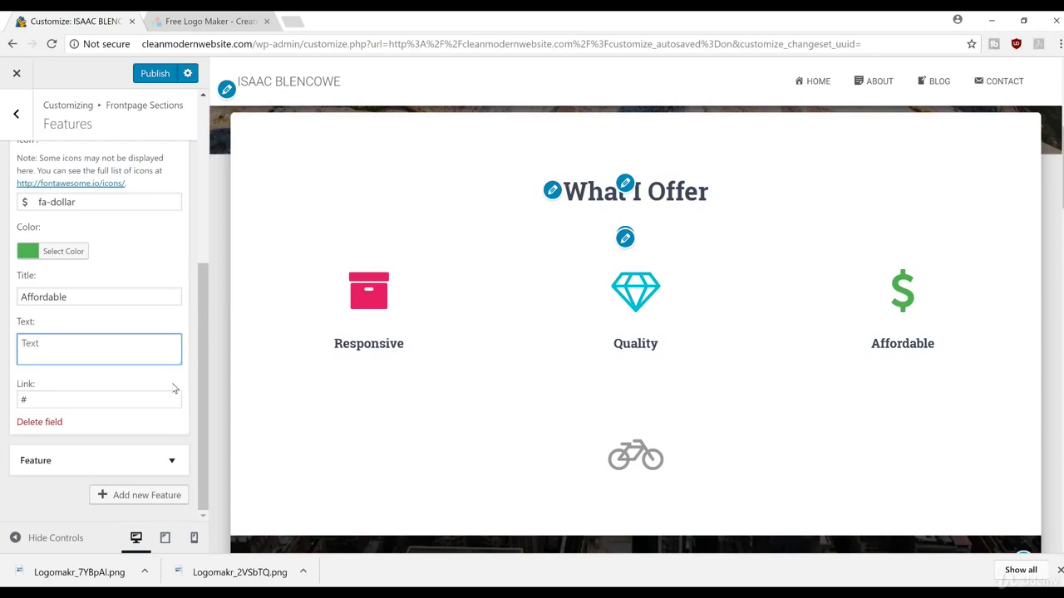
click(50, 424)
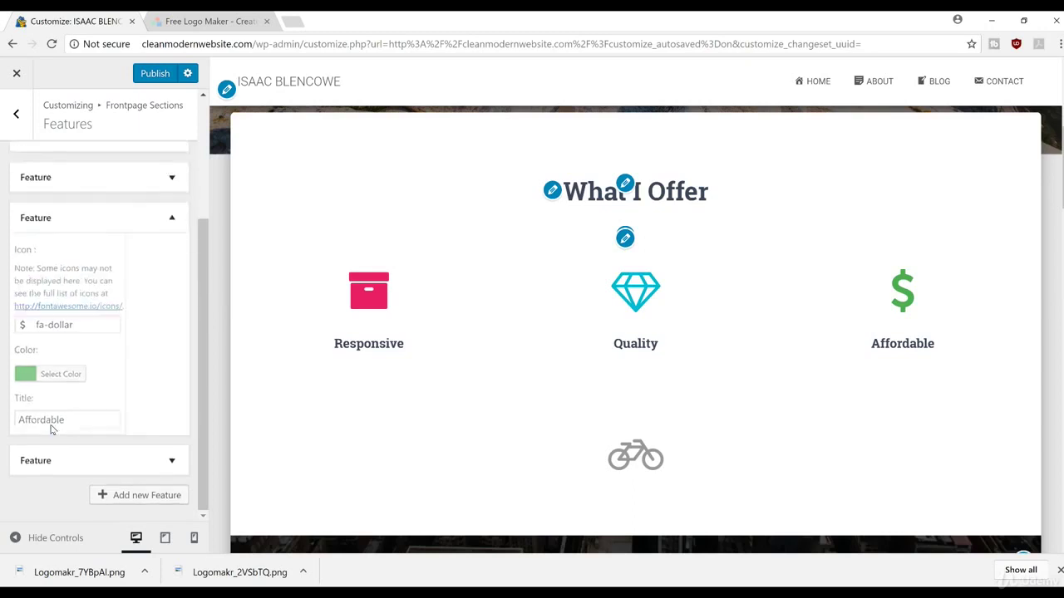
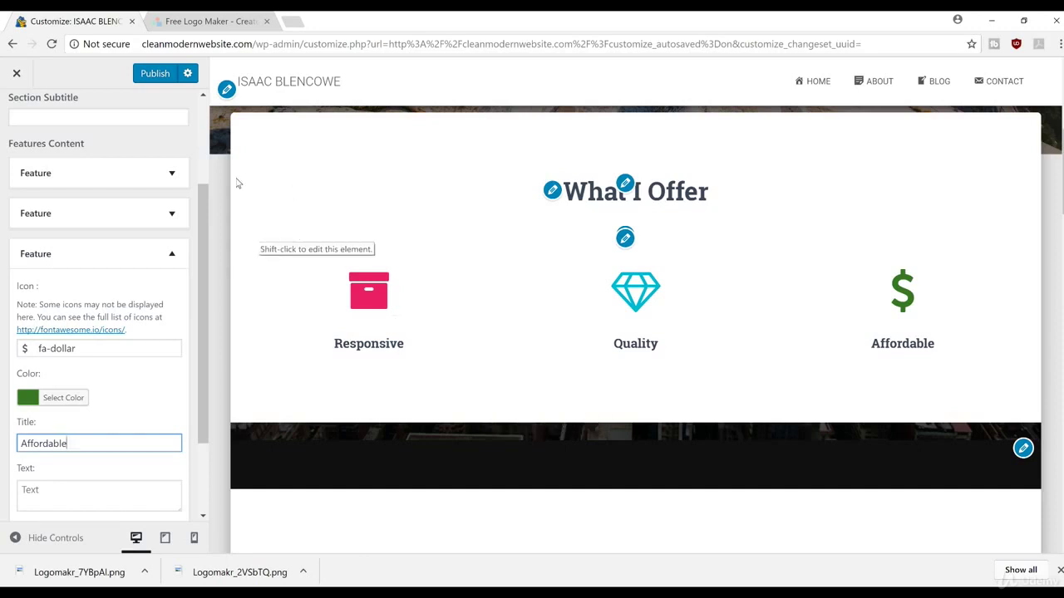
- Publish the edited features section and exit to the live site
click(152, 75)
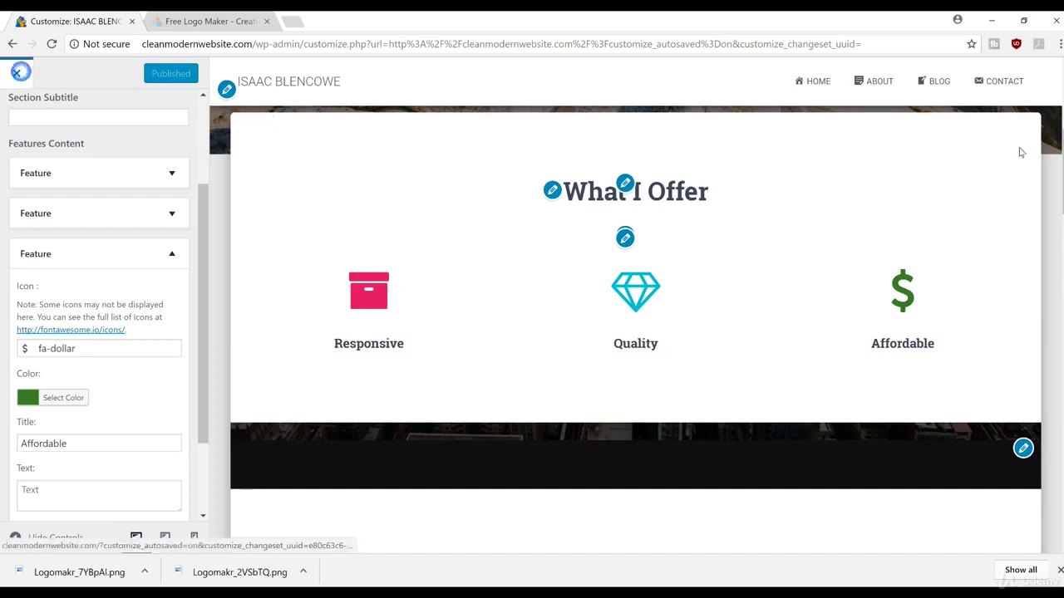
click(17, 74)
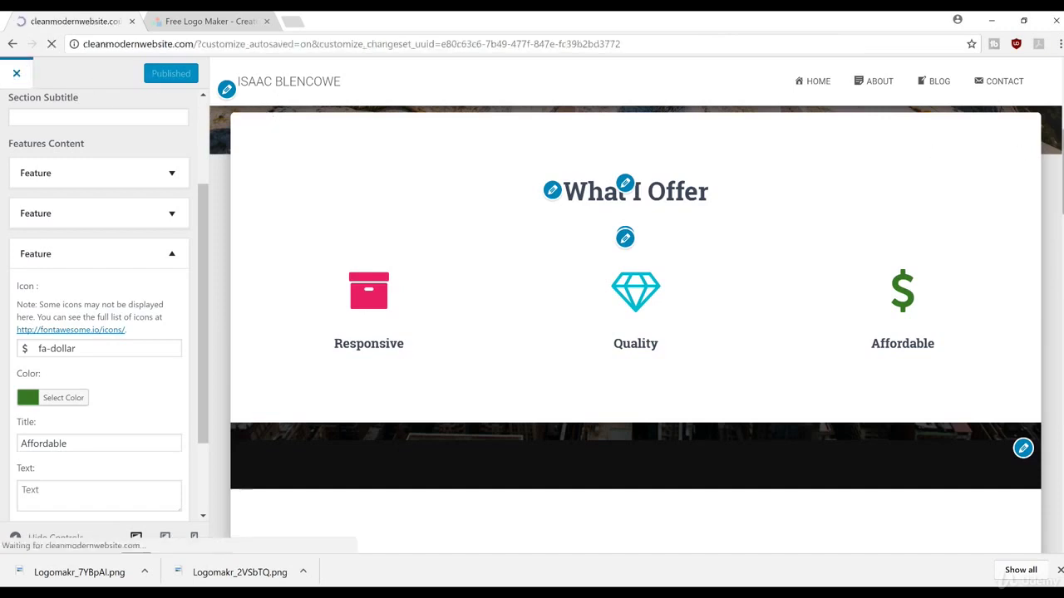
scroll(532, 299, down, 5)
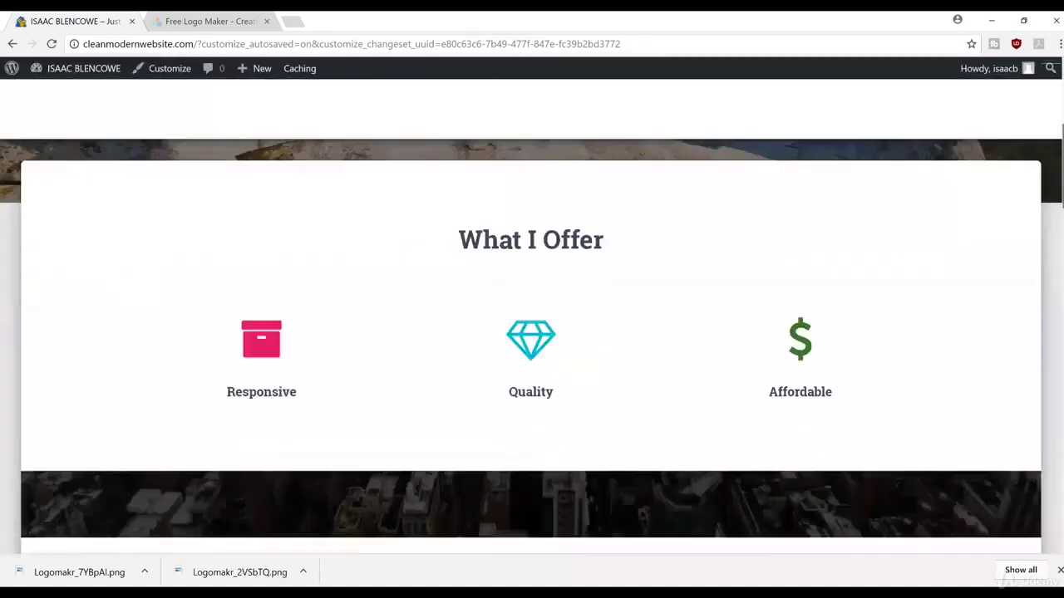
scroll(532, 300, up, 2)
scroll(531, 148, up, 3)
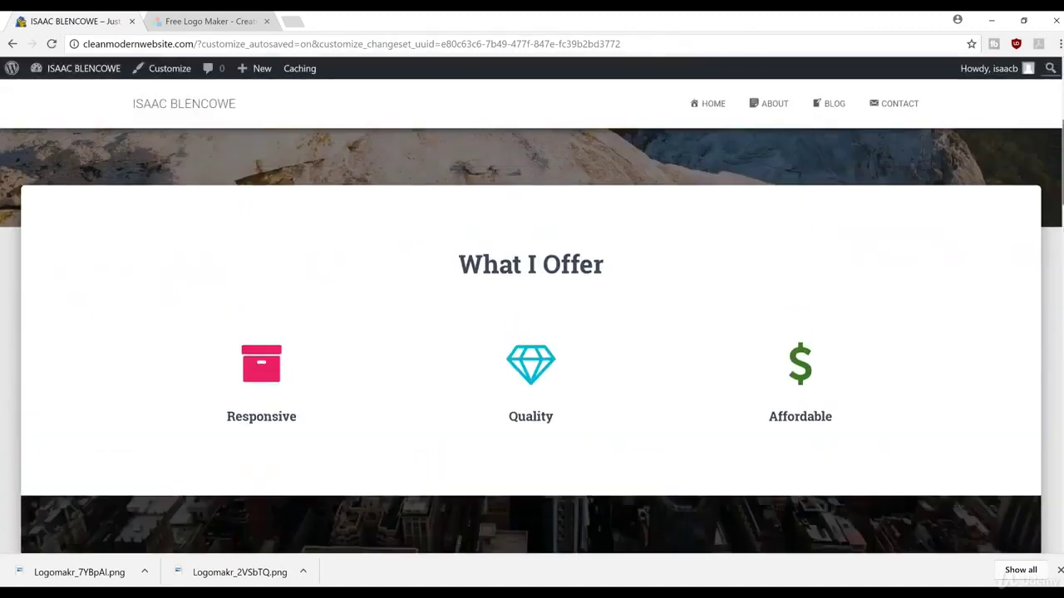
- Review the features section on the live homepage, then return to the Customizer
scroll(532, 299, up, 2)
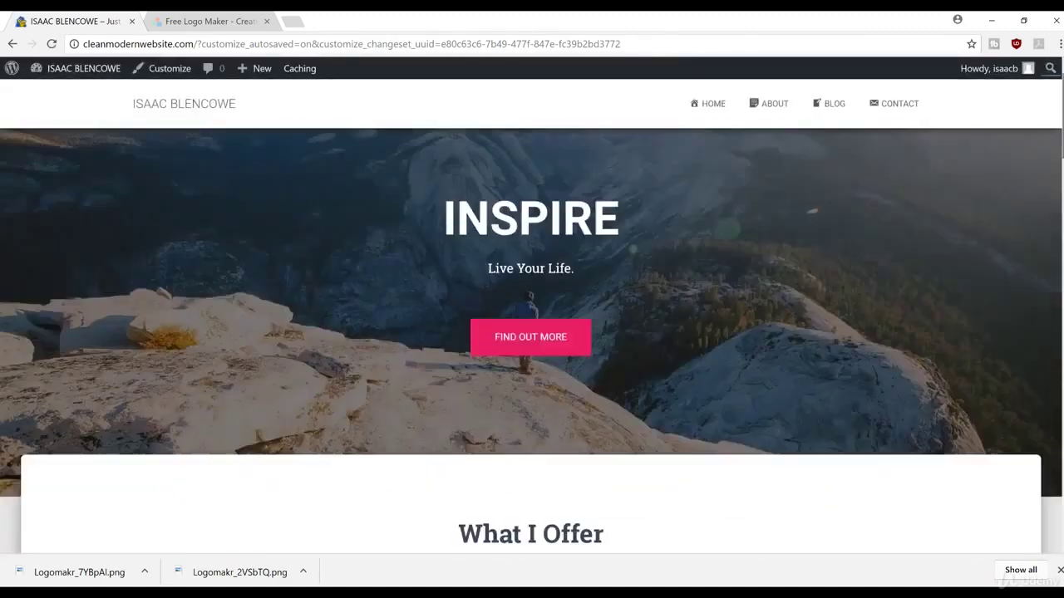
scroll(532, 299, down, 3)
scroll(531, 299, down, 1)
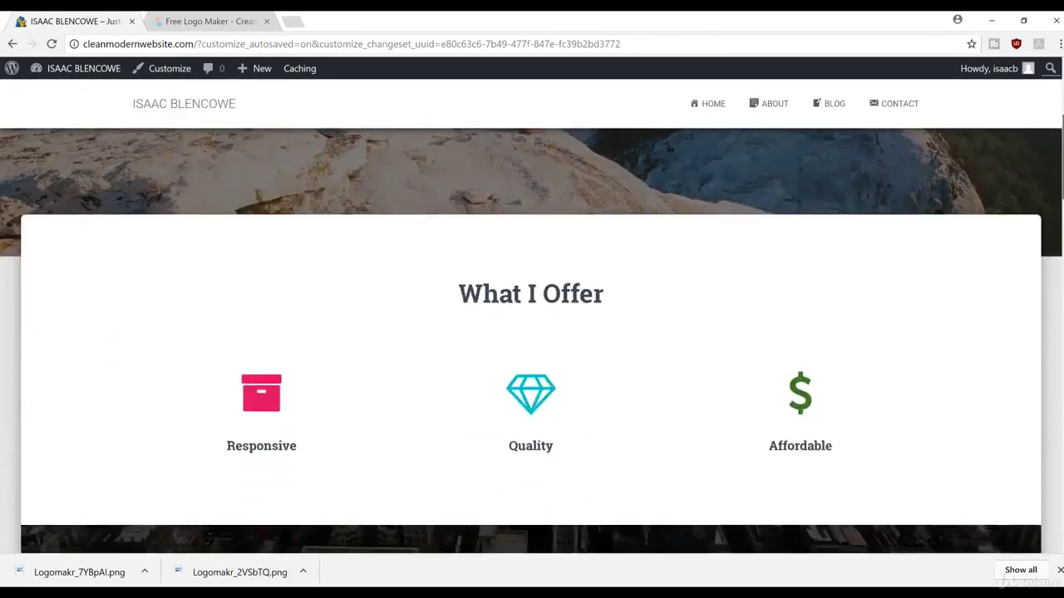
scroll(532, 299, up, 1)
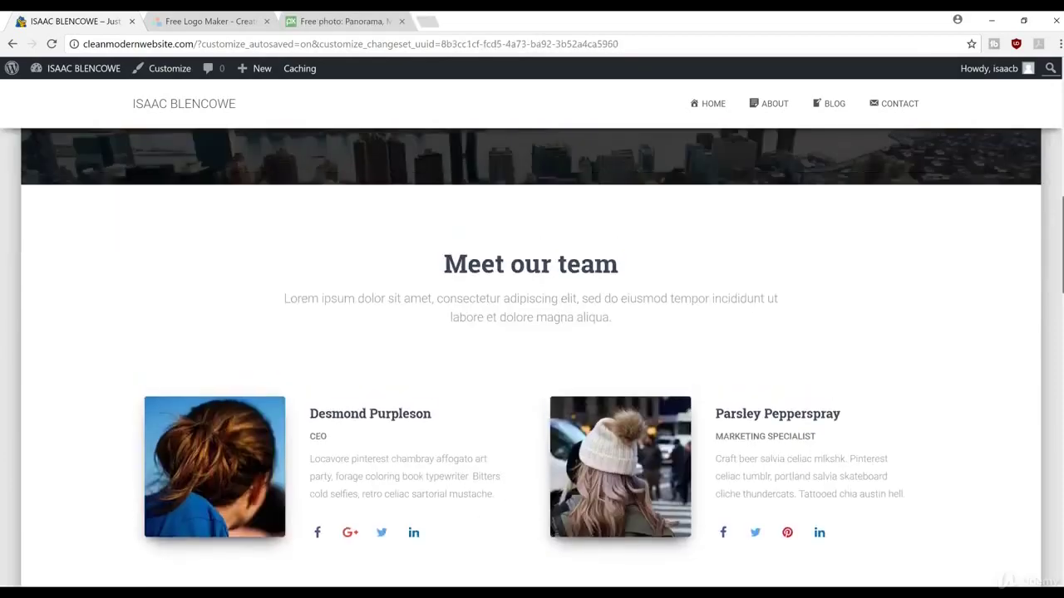
scroll(199, 133, up, 4)
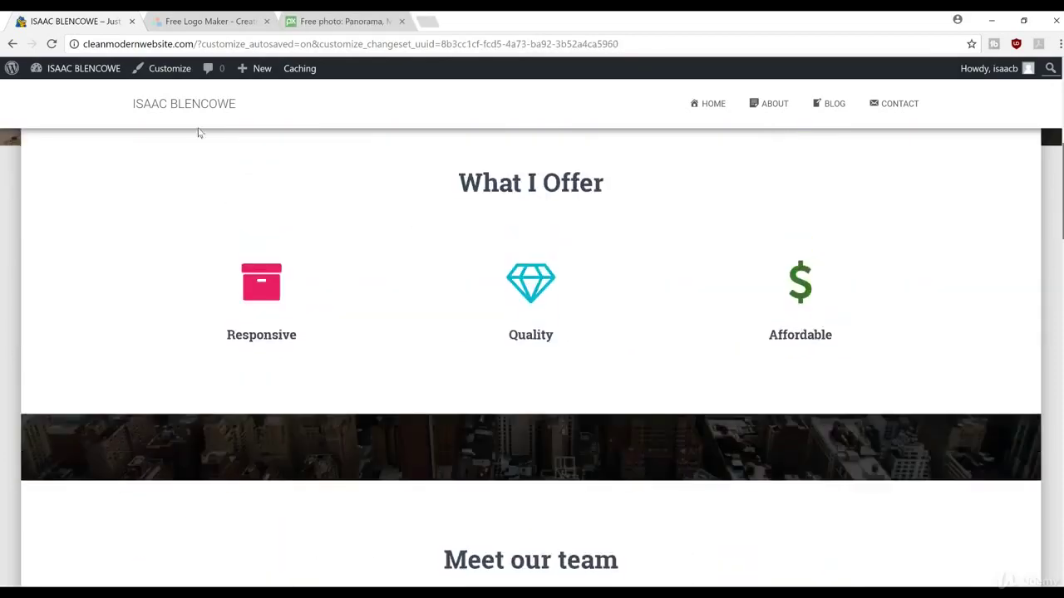
click(167, 75)
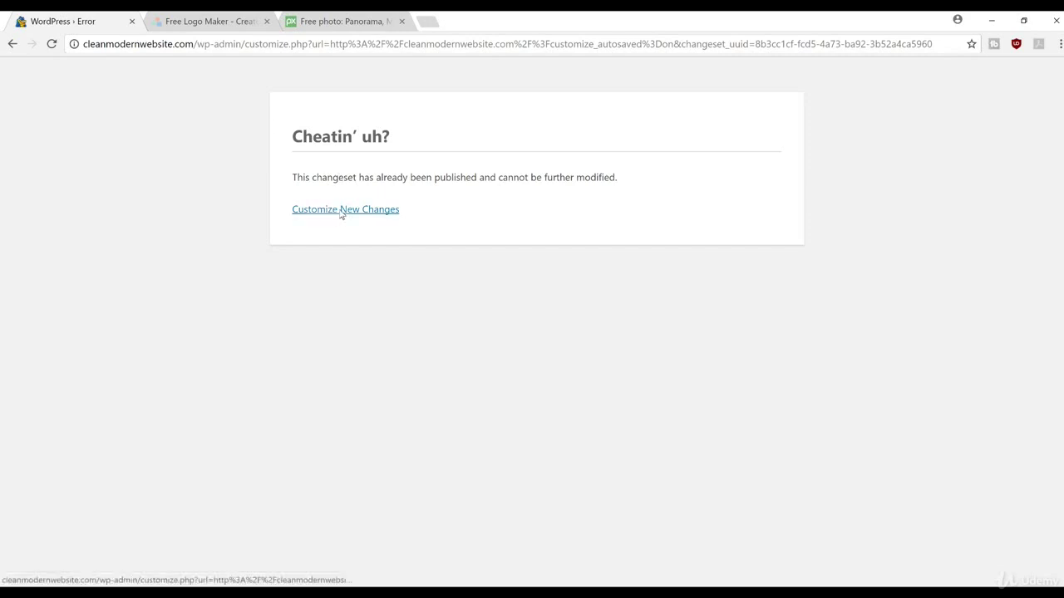
- Open the About section's settings, showing its city skyline background image
click(341, 211)
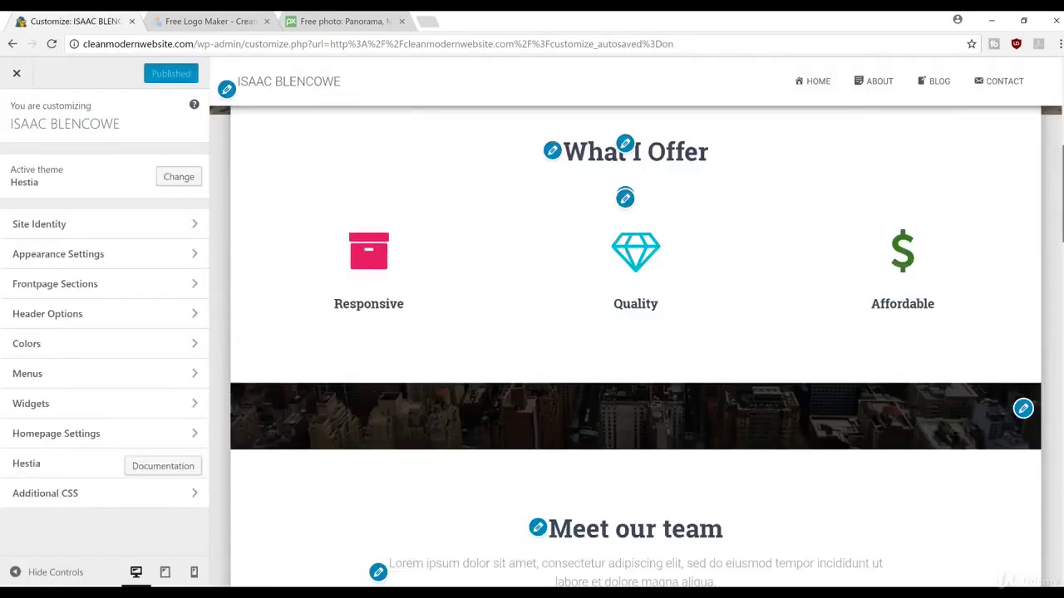
scroll(1002, 464, down, 3)
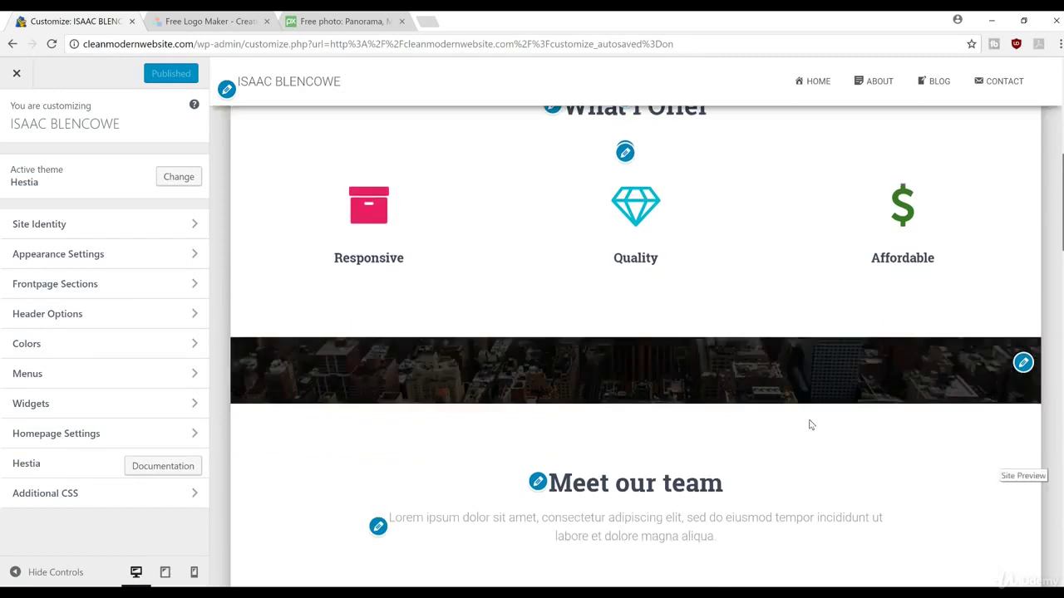
scroll(737, 197, up, 1)
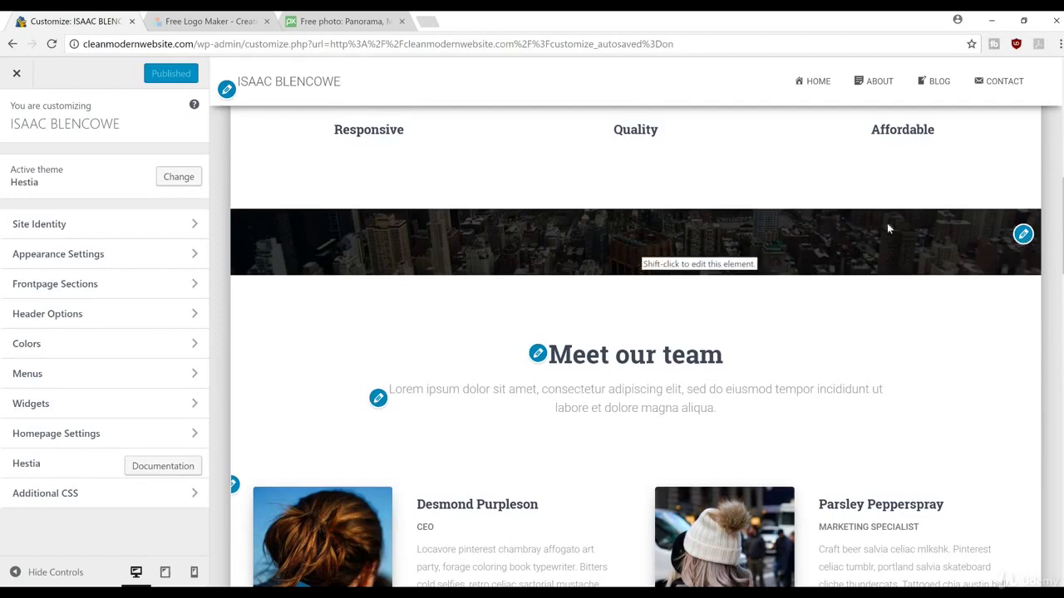
click(1022, 233)
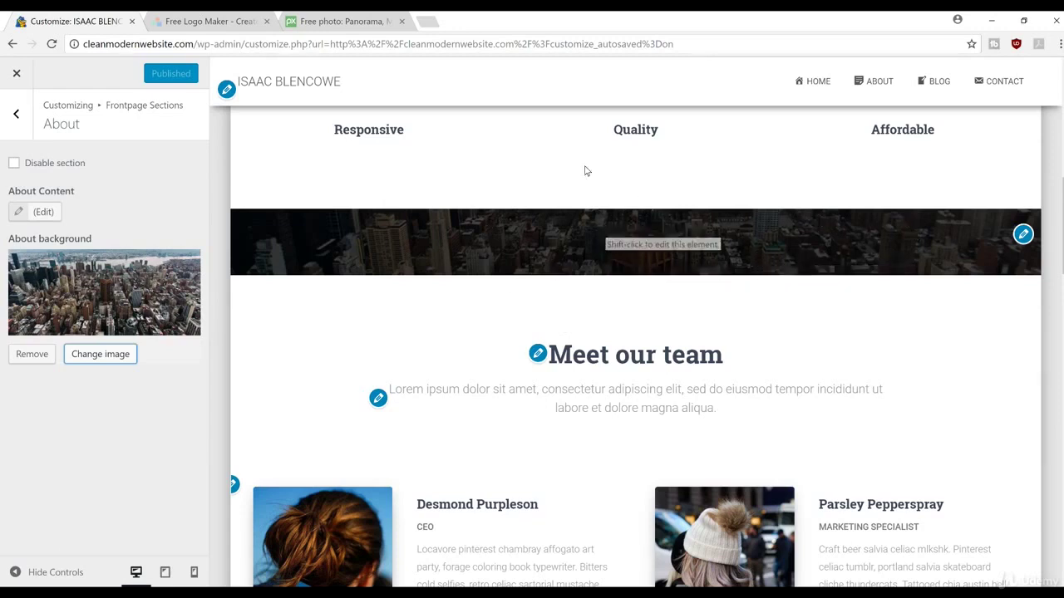
scroll(807, 280, down, 1)
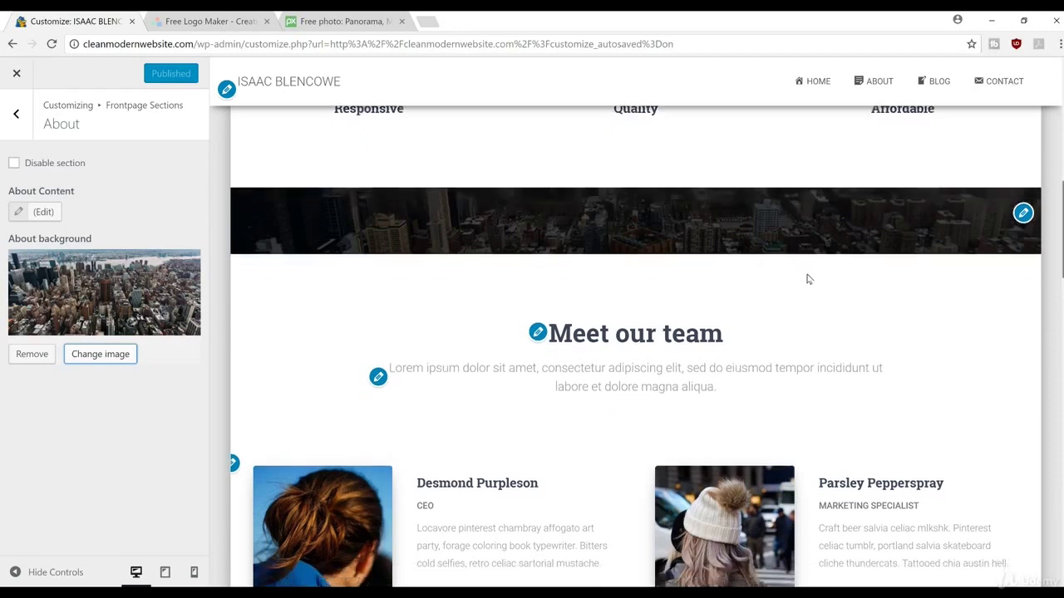
scroll(636, 349, down, 3)
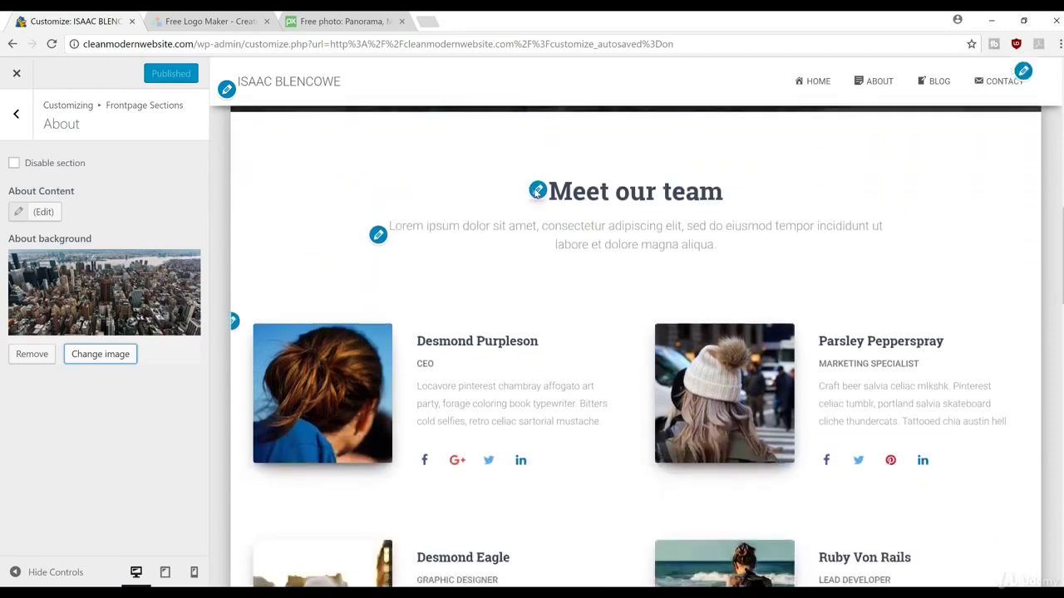
- Retitle the 'Meet our team' section to 'About Me'
click(537, 190)
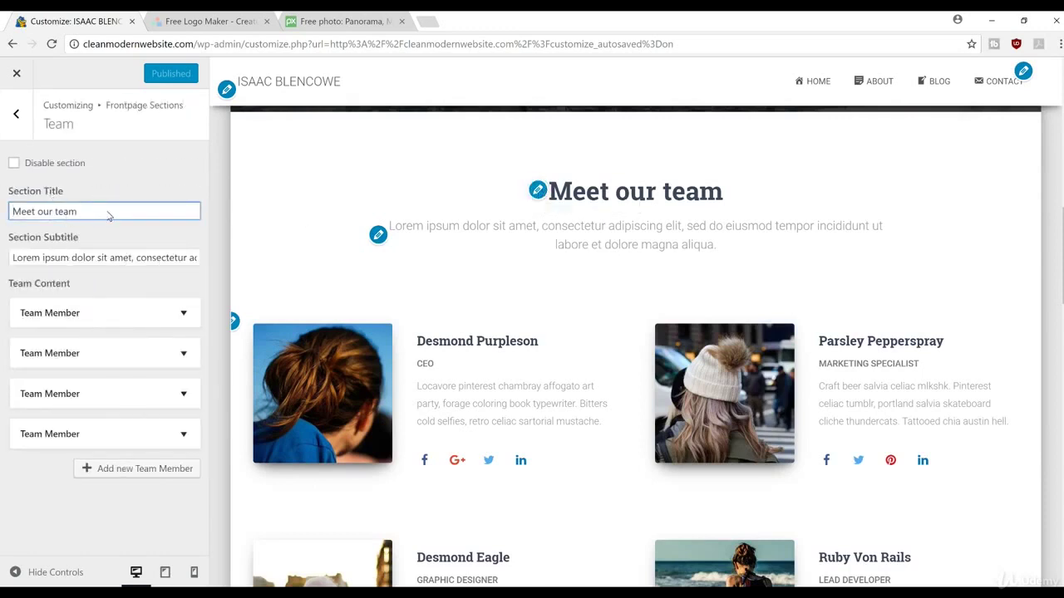
drag(106, 211, 2, 212)
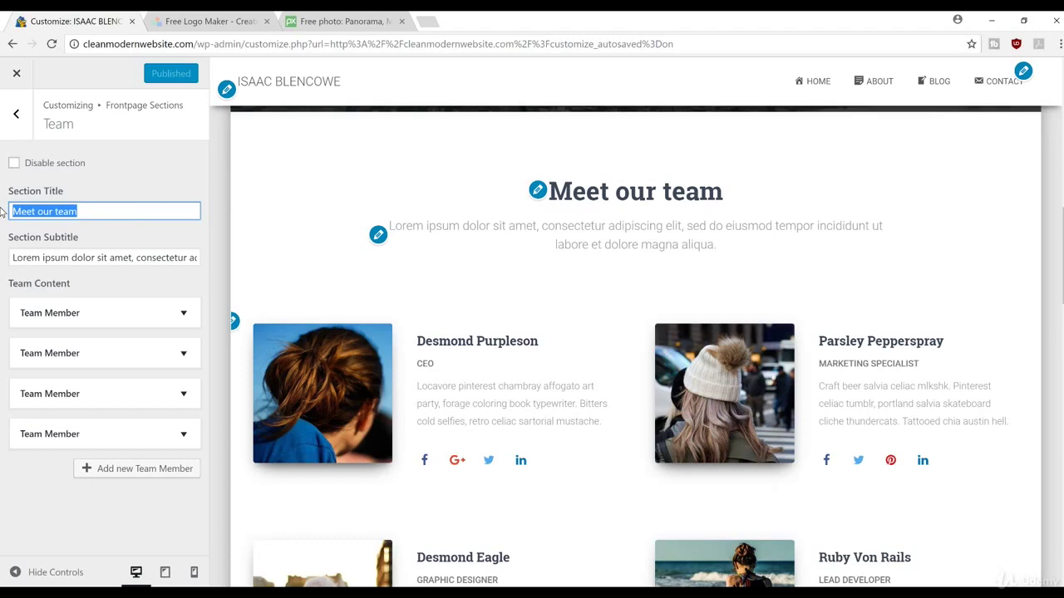
text(About)
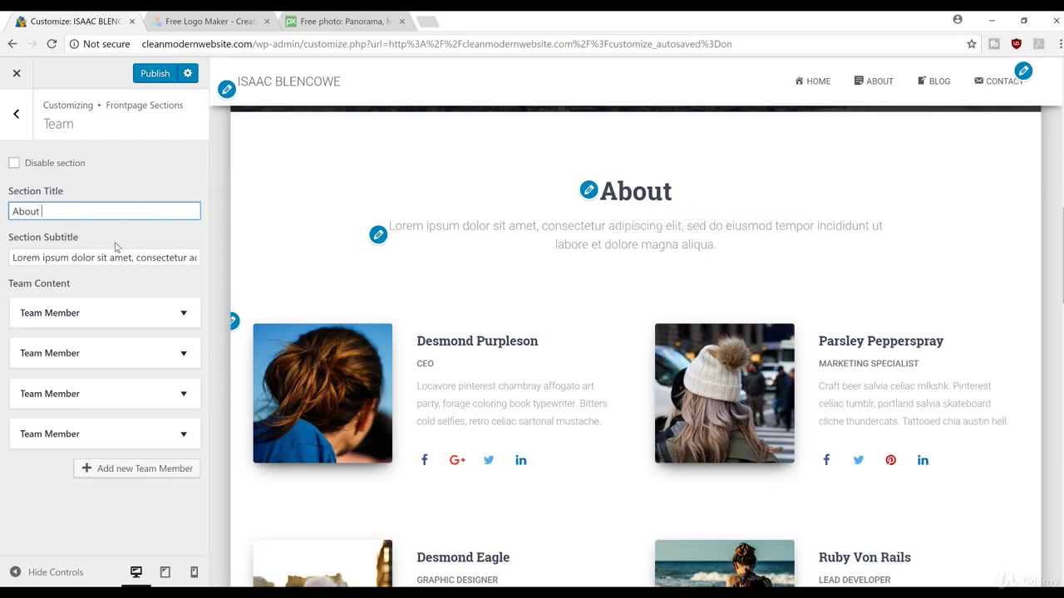
text(Us)
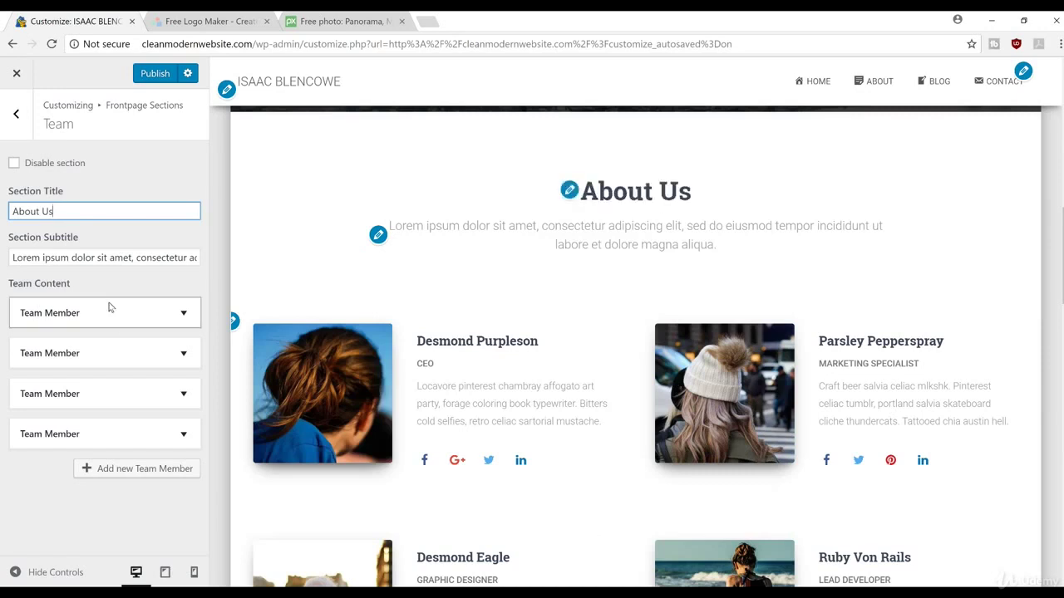
key(BackSpace)
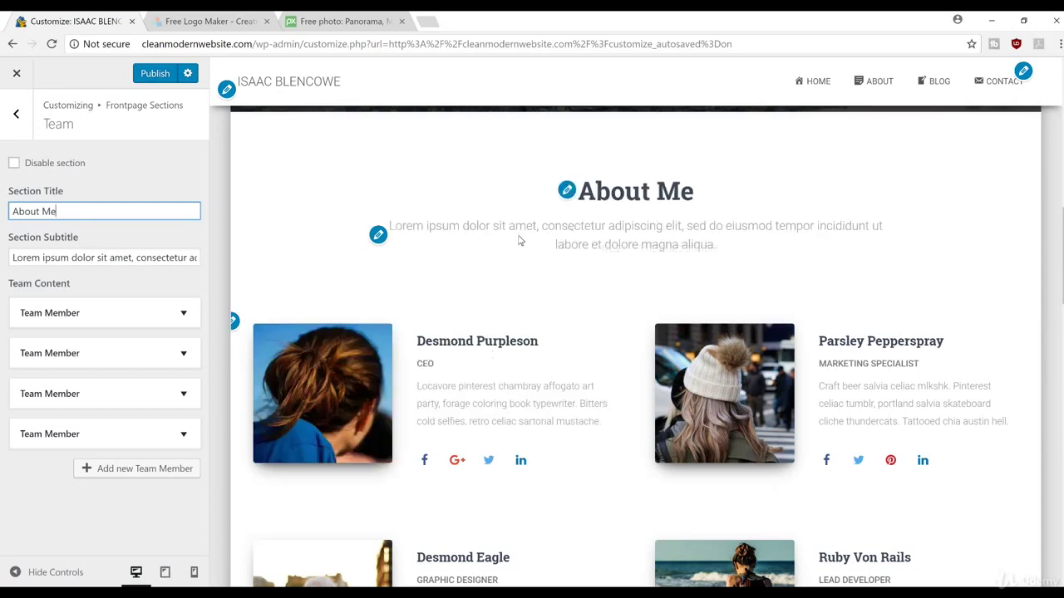
- Leave the team section subtitle empty and expand the first team member
click(13, 264)
key(ctrl+a)
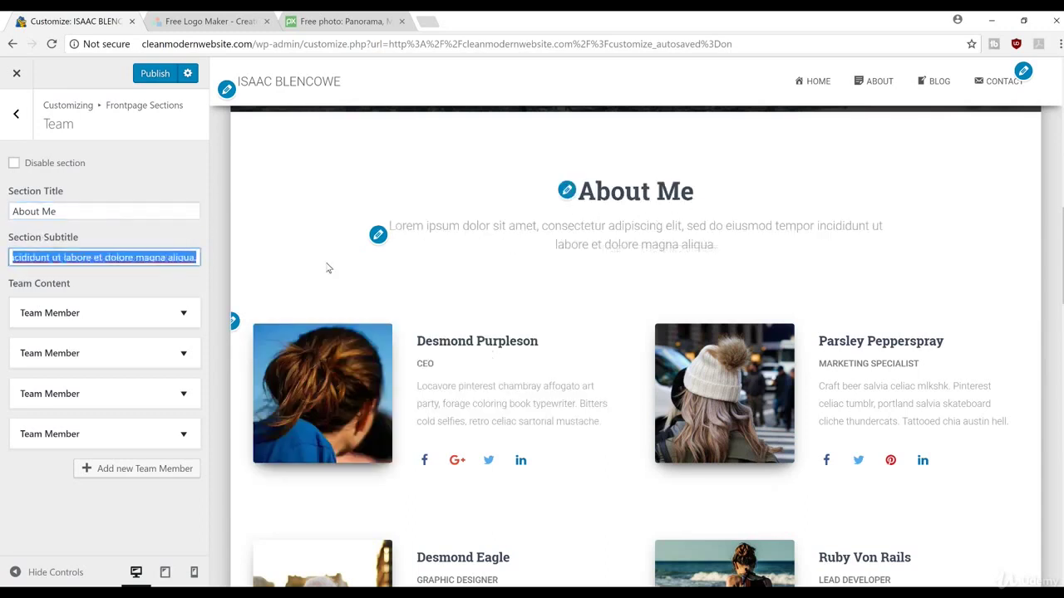
key(BackSpace)
click(51, 262)
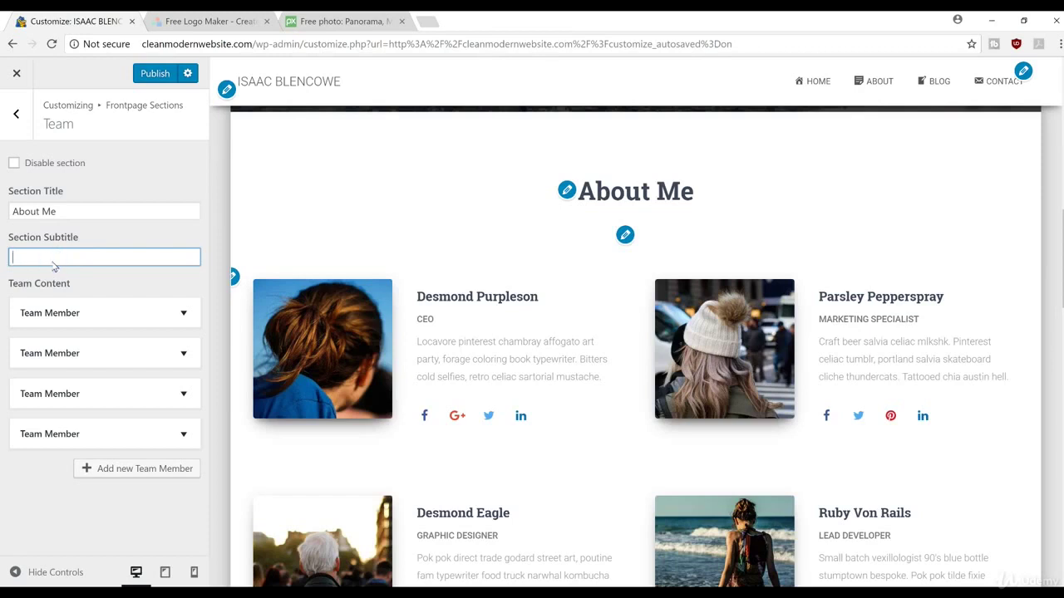
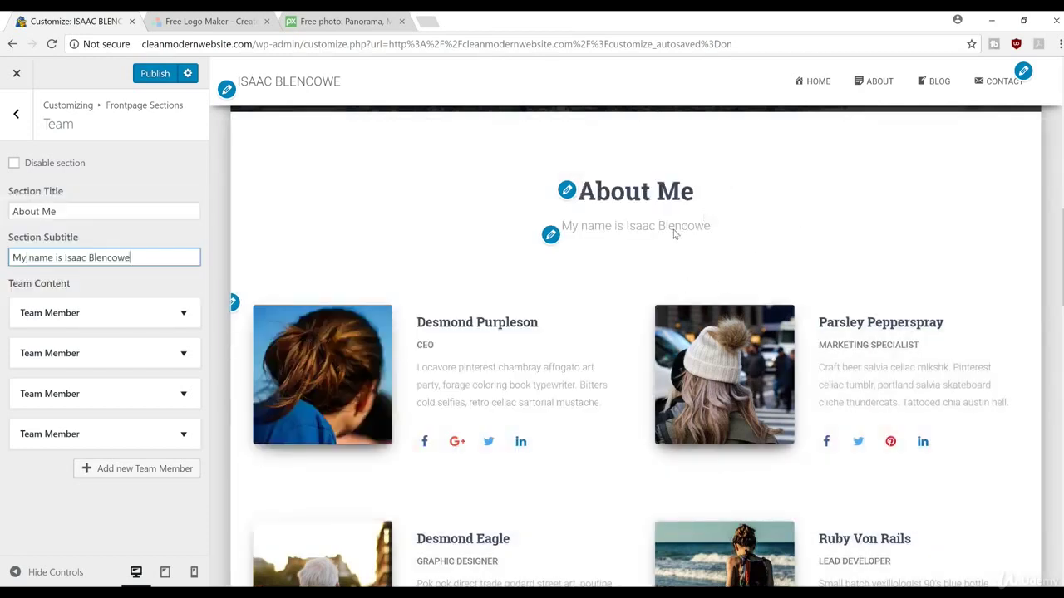
double_click(133, 257)
drag(136, 254, 2, 260)
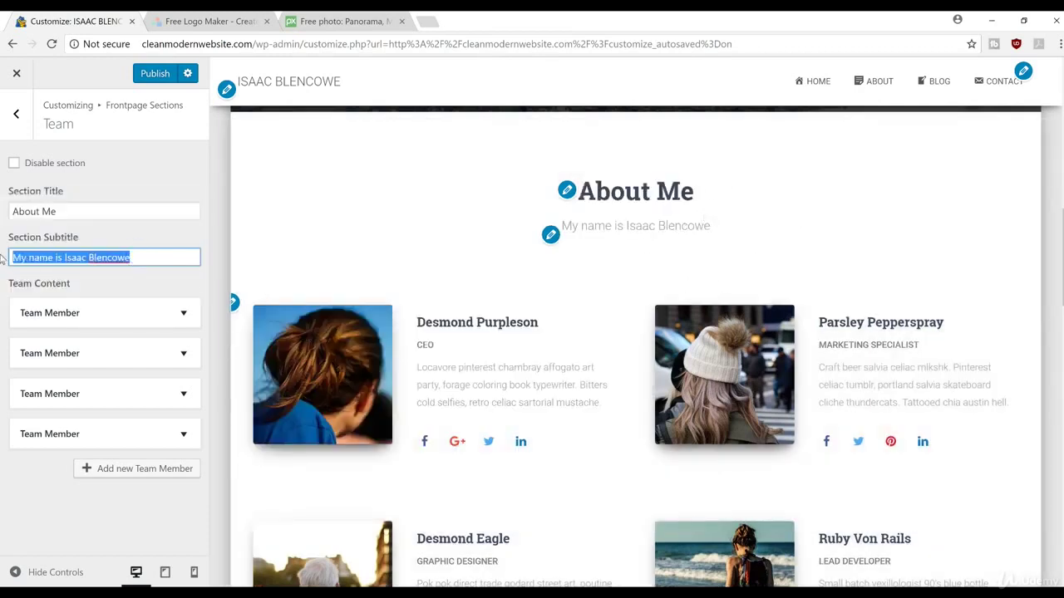
key(BackSpace)
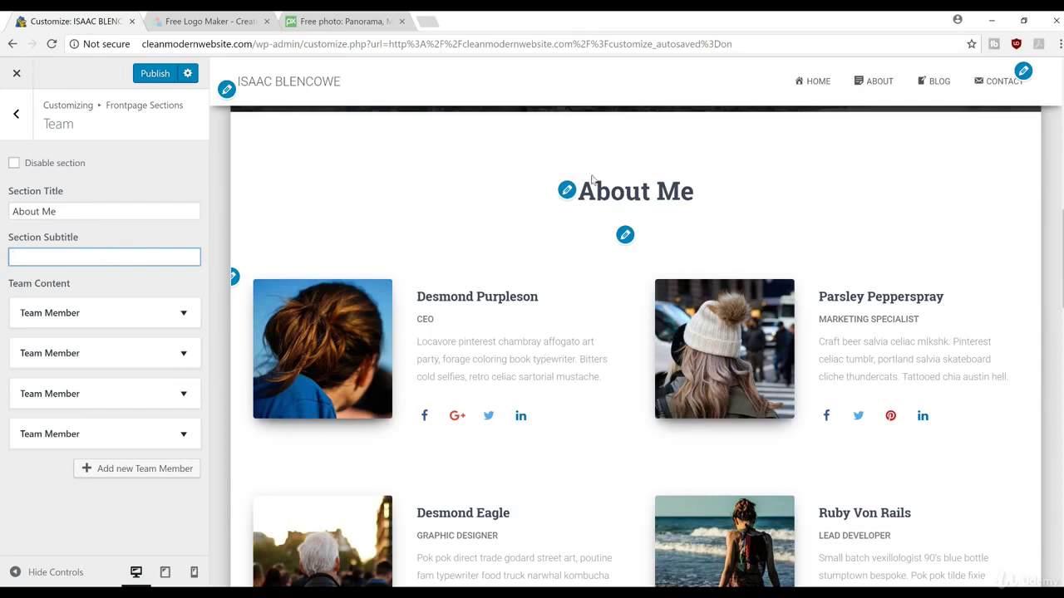
click(174, 321)
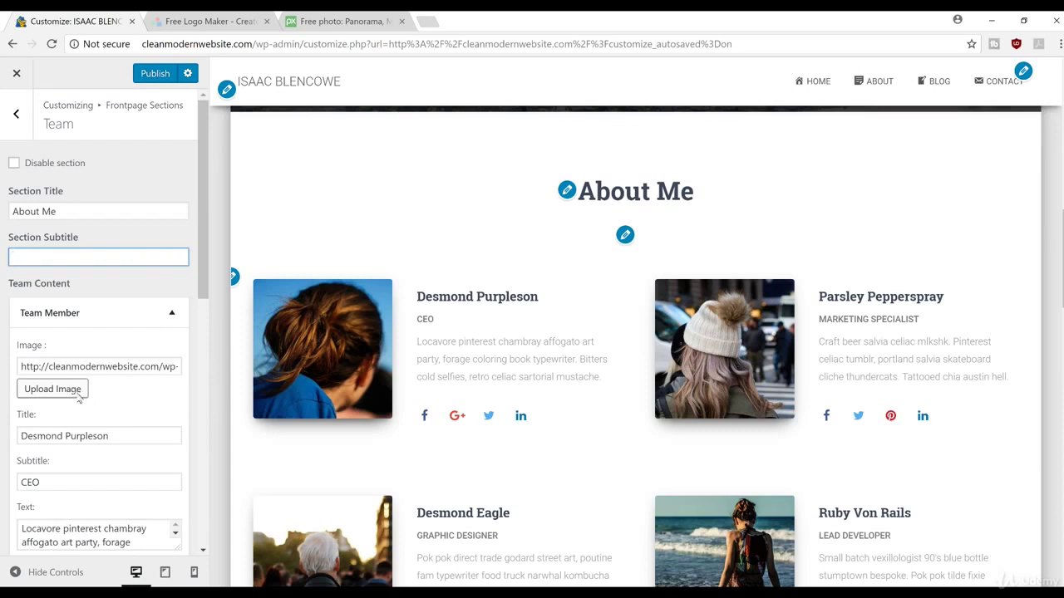
- Upload man.jpg and set it as the first team member's photo
click(79, 388)
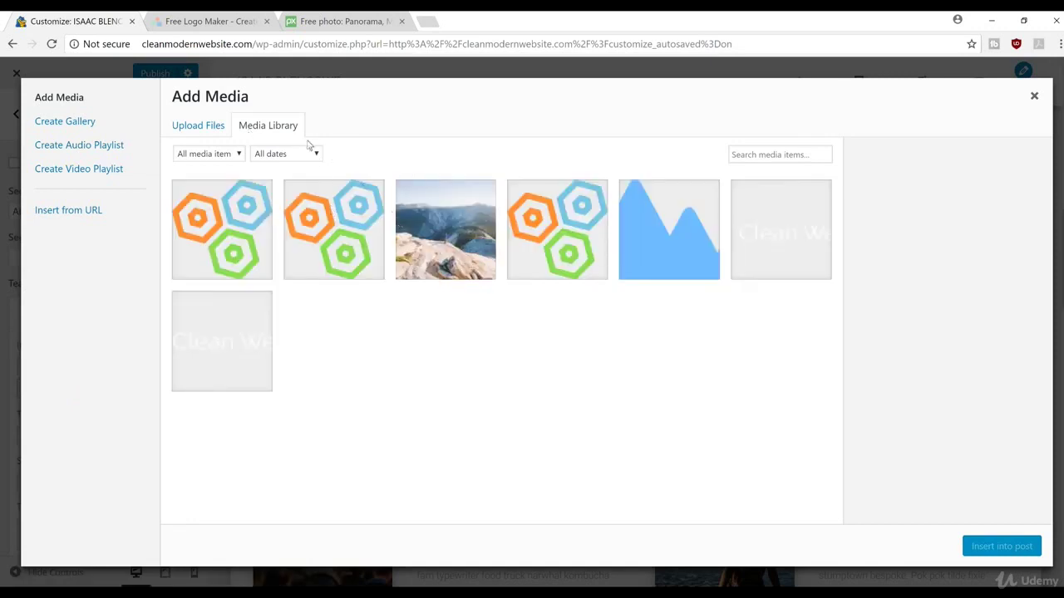
click(218, 124)
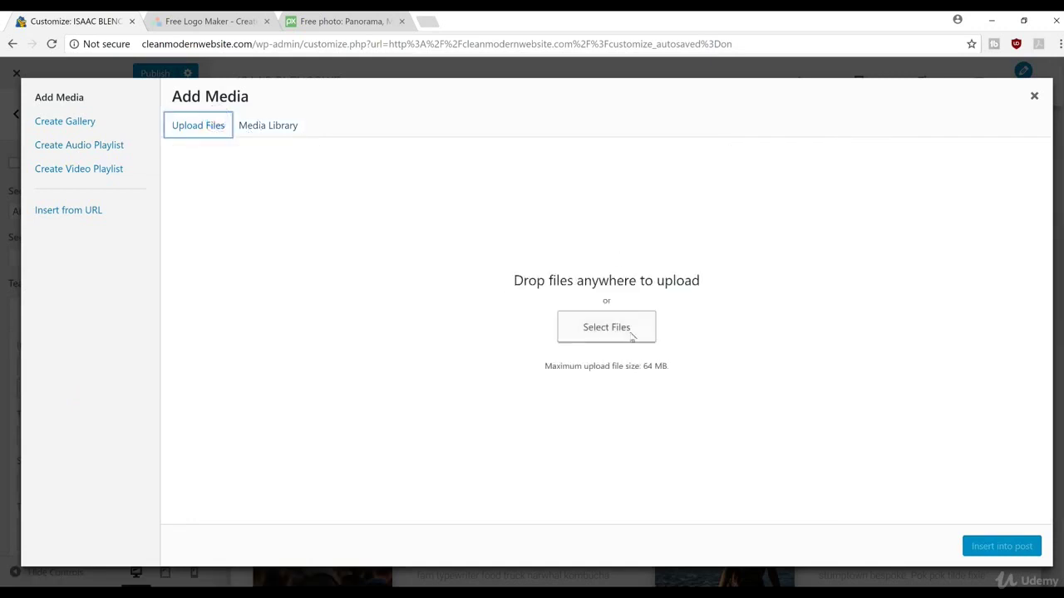
click(629, 335)
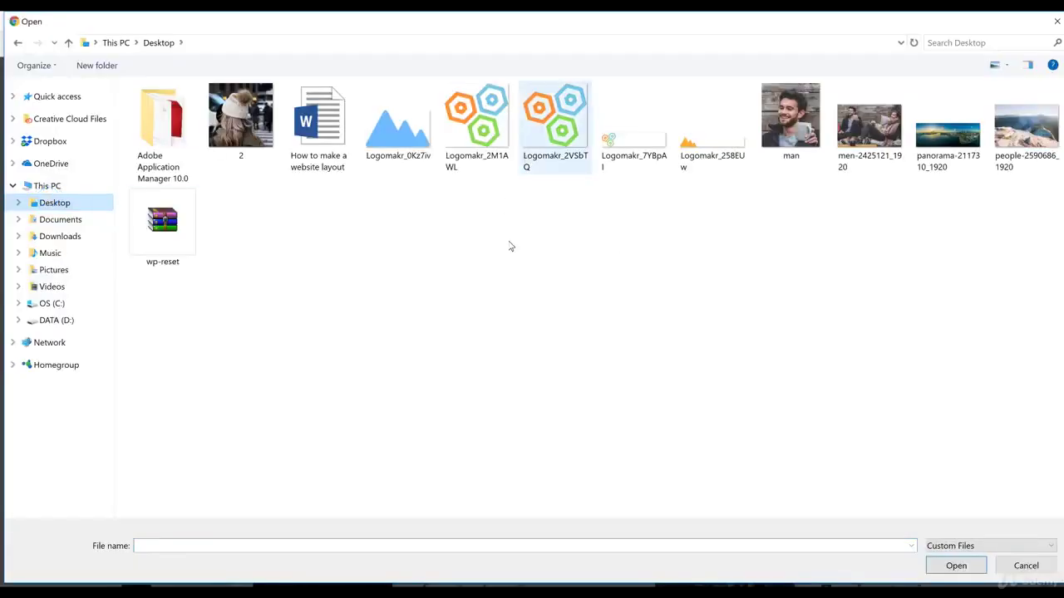
double_click(789, 121)
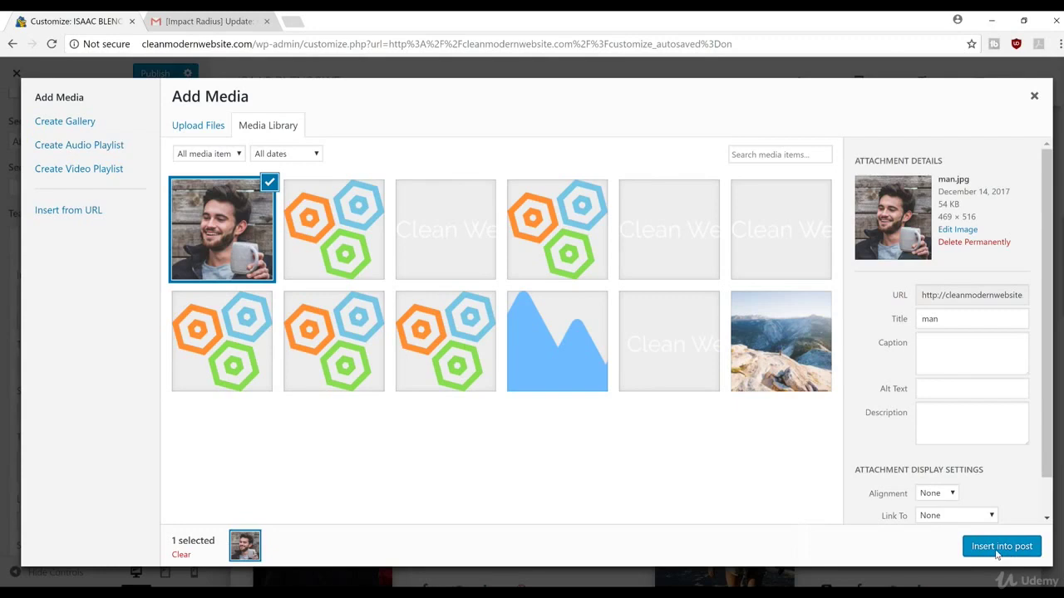
click(997, 551)
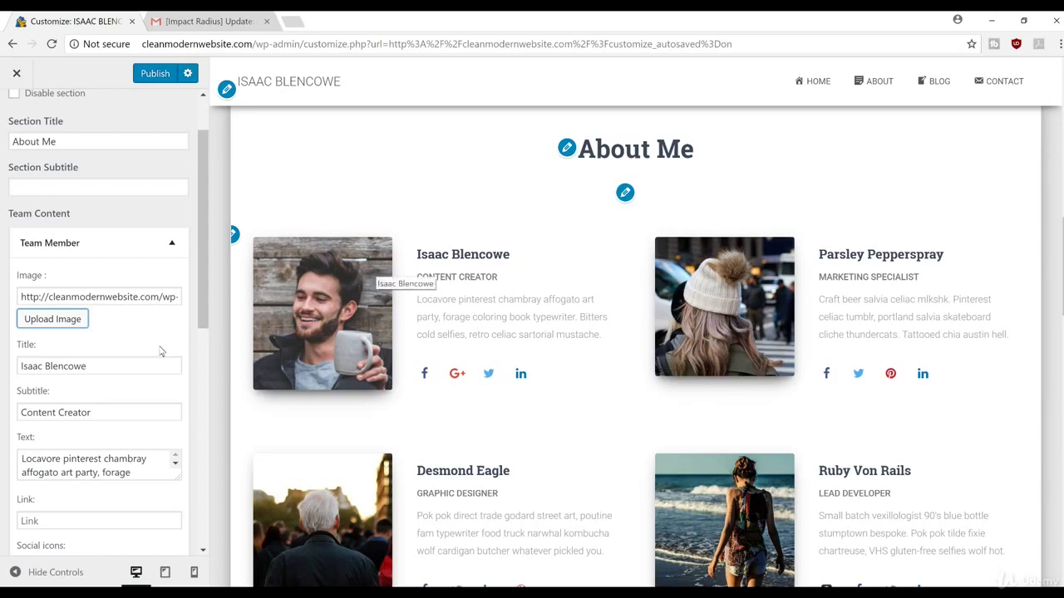
- Remove the Google+ icon from the first member's card, keeping Facebook, Twitter and LinkedIn
scroll(116, 344, down, 4)
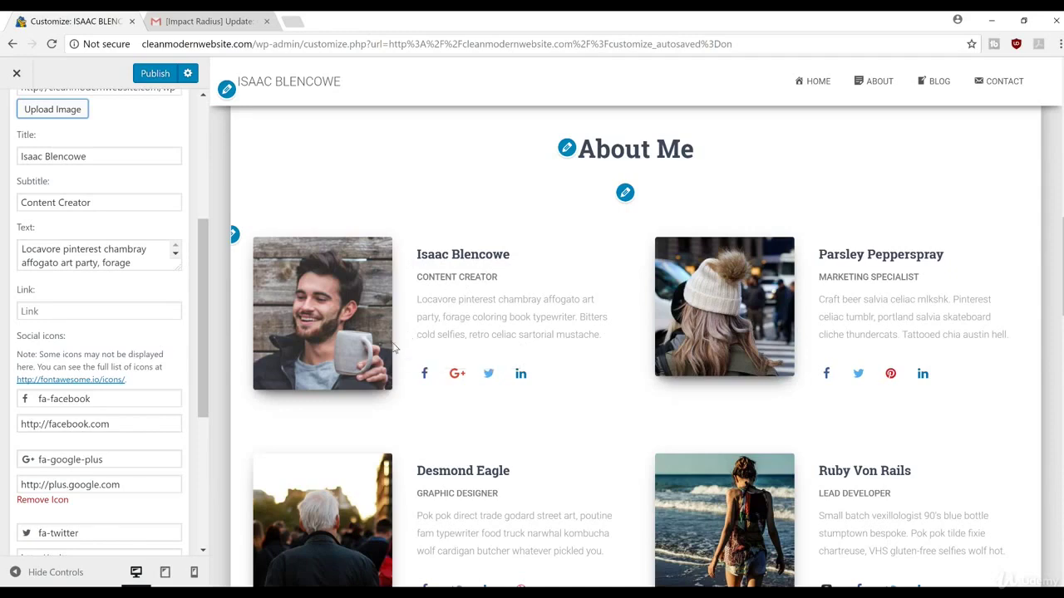
scroll(347, 357, down, 1)
scroll(347, 358, down, 1)
scroll(348, 357, down, 2)
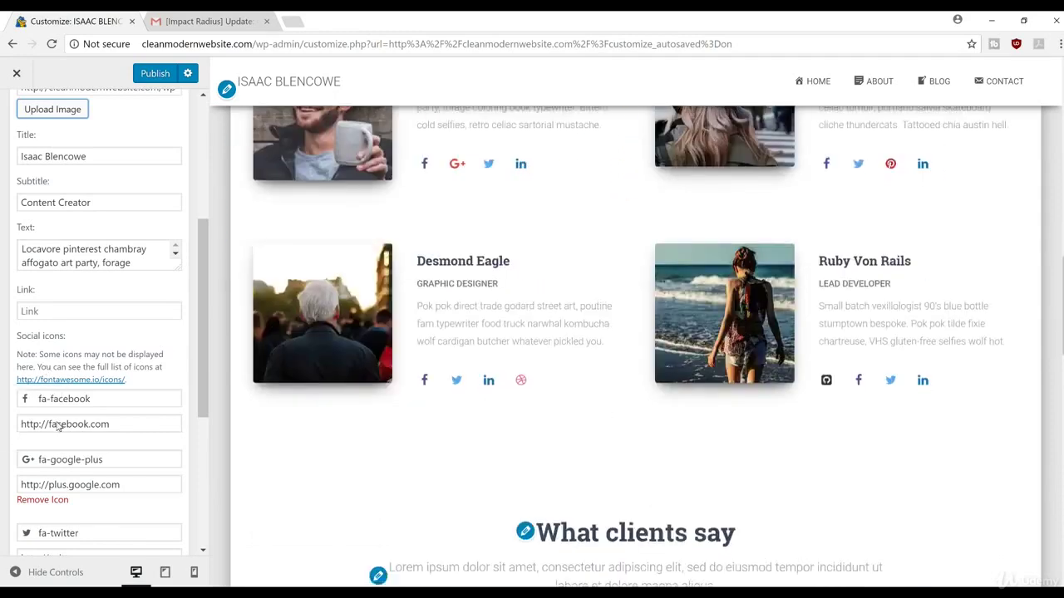
scroll(103, 391, down, 2)
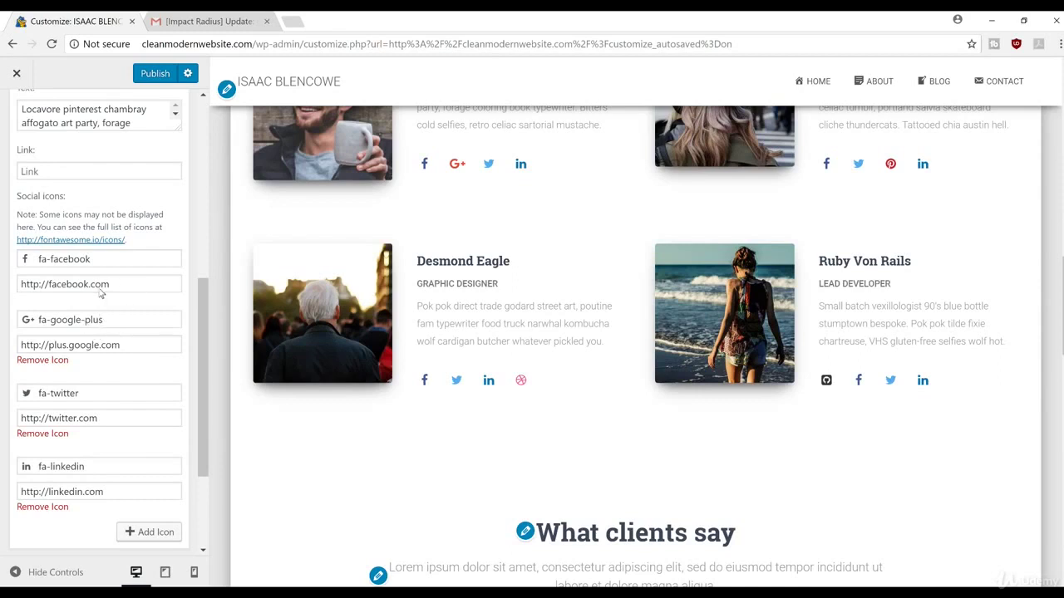
triple_click(138, 288)
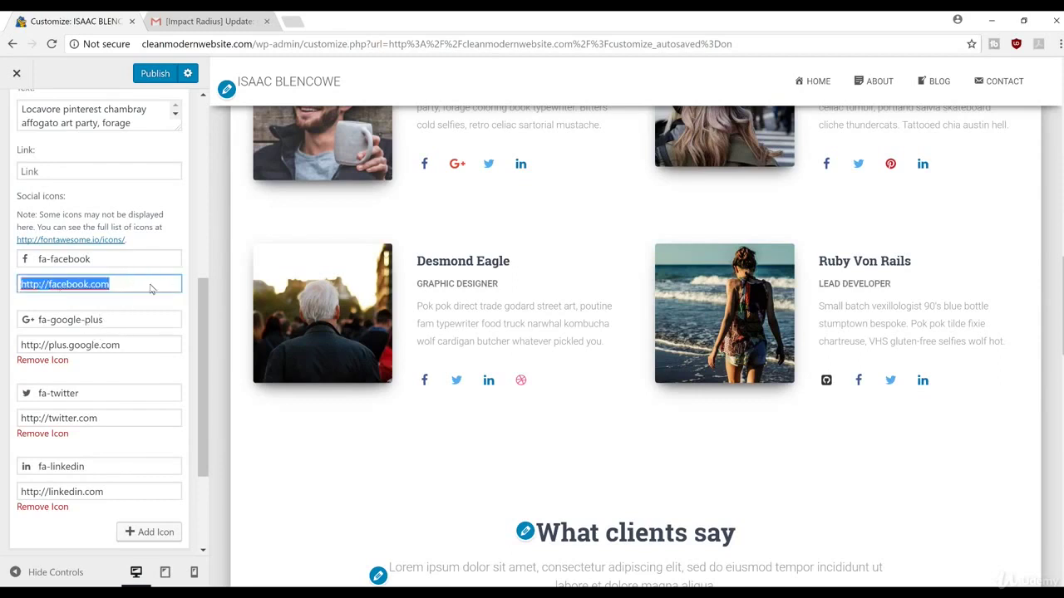
click(116, 349)
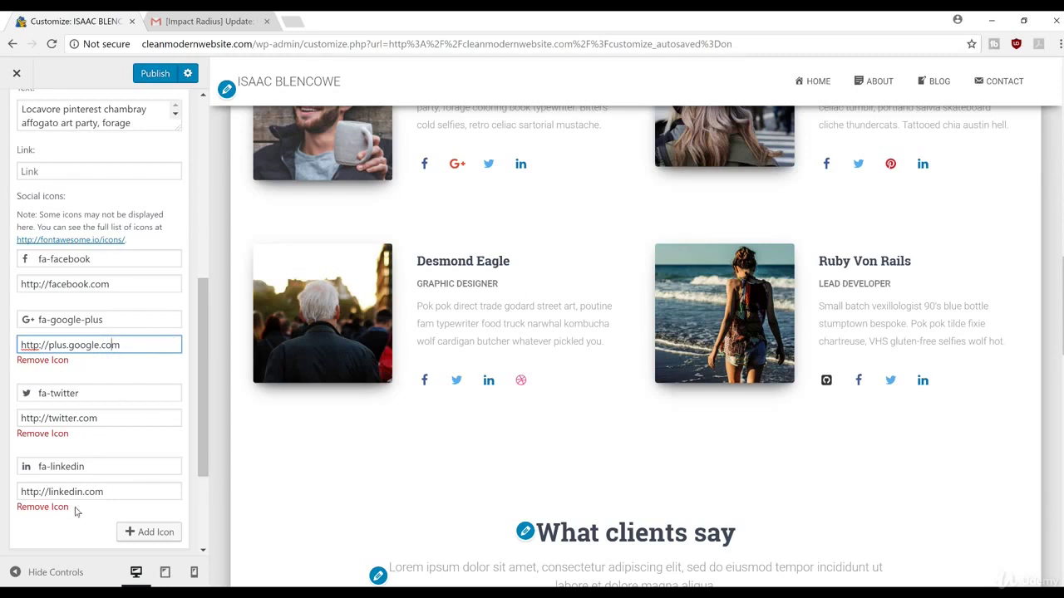
scroll(457, 253, up, 1)
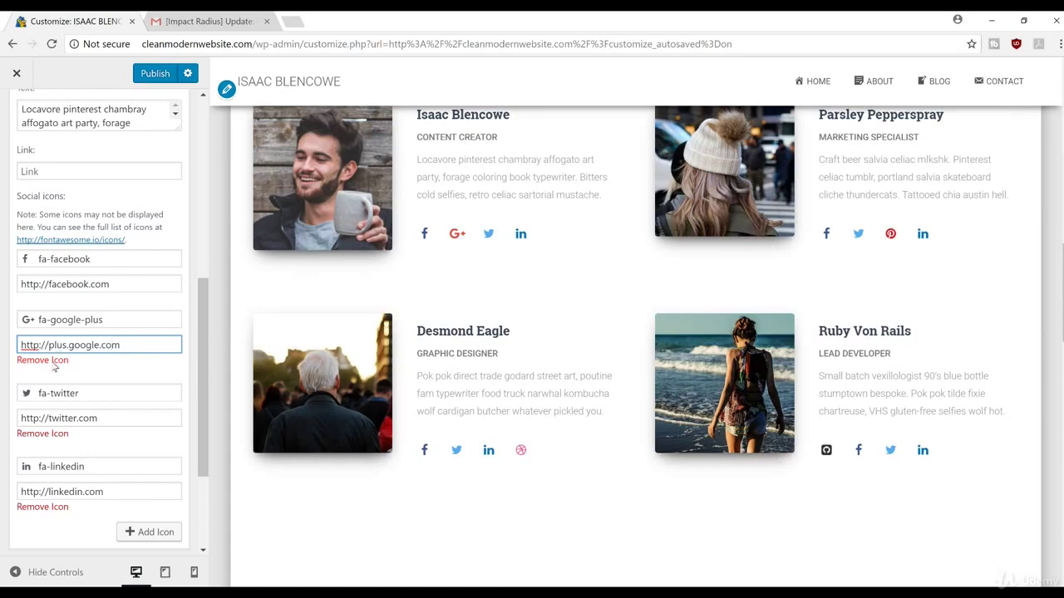
click(51, 363)
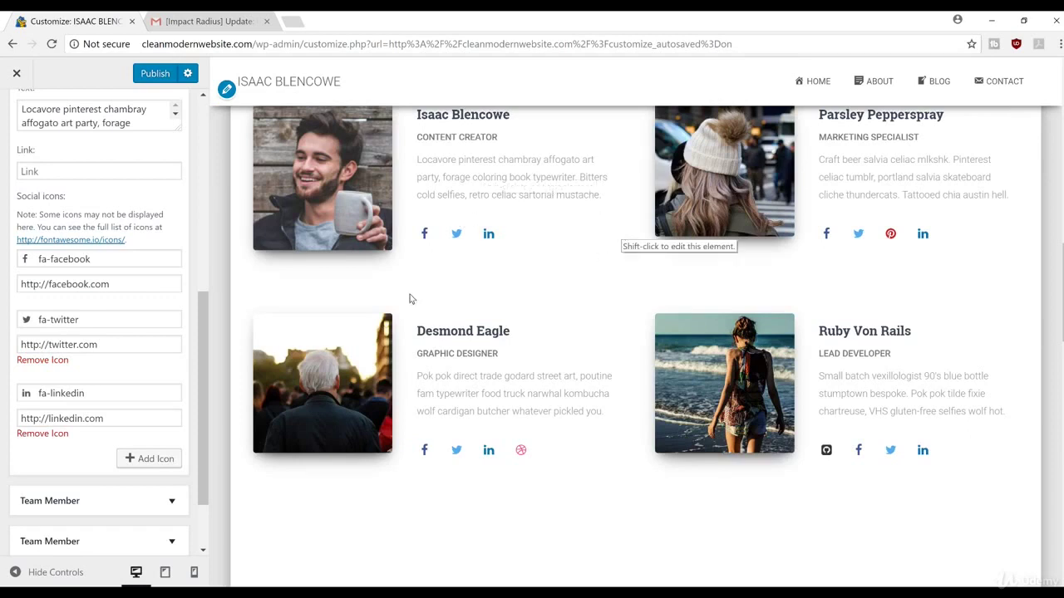
scroll(152, 175, up, 3)
scroll(166, 241, up, 3)
- Delete the fourth team member entry
click(172, 246)
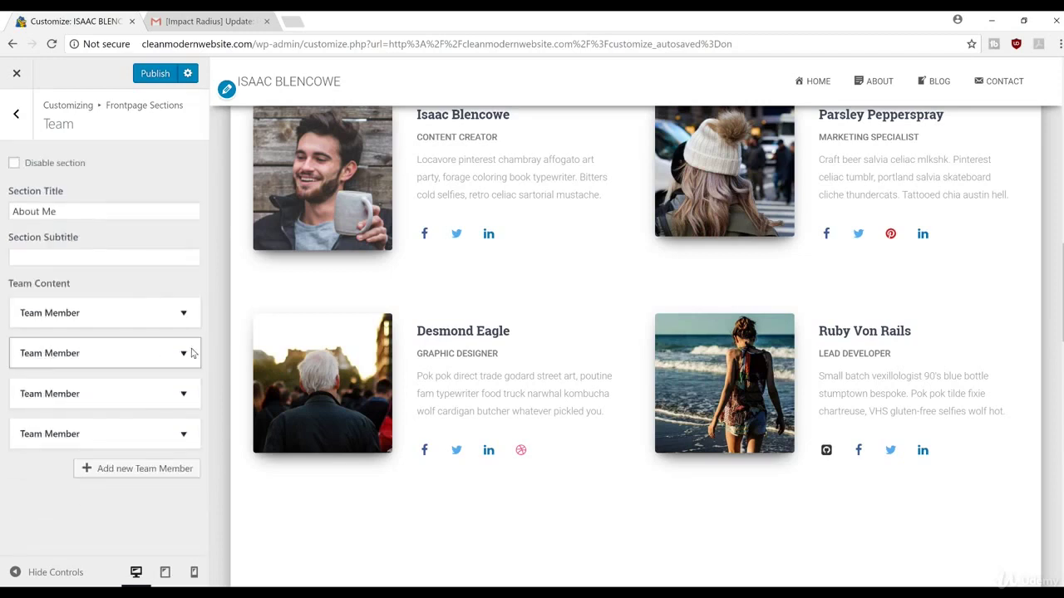
click(184, 354)
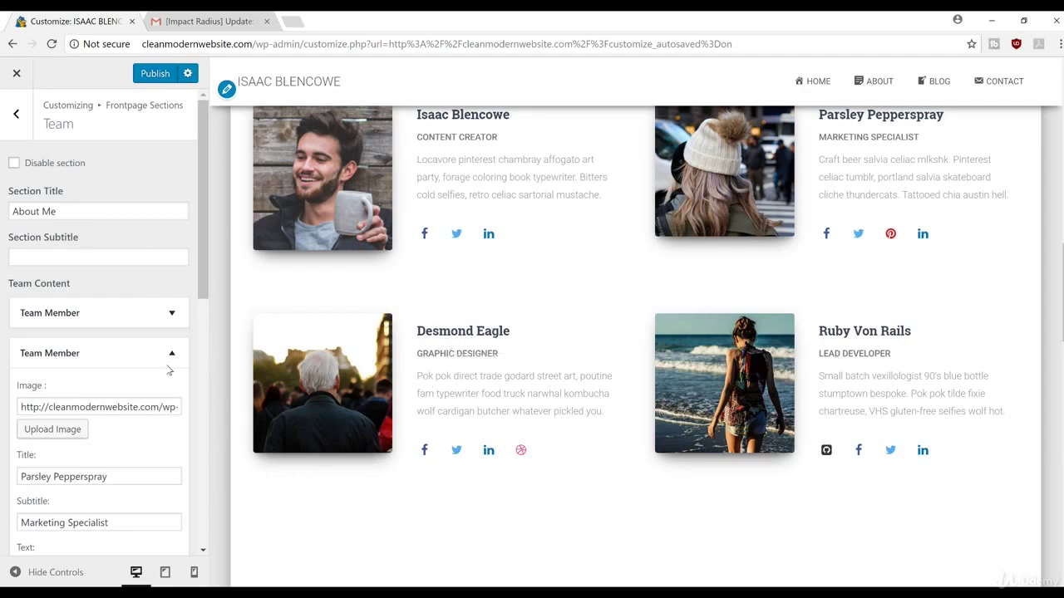
click(182, 364)
click(176, 434)
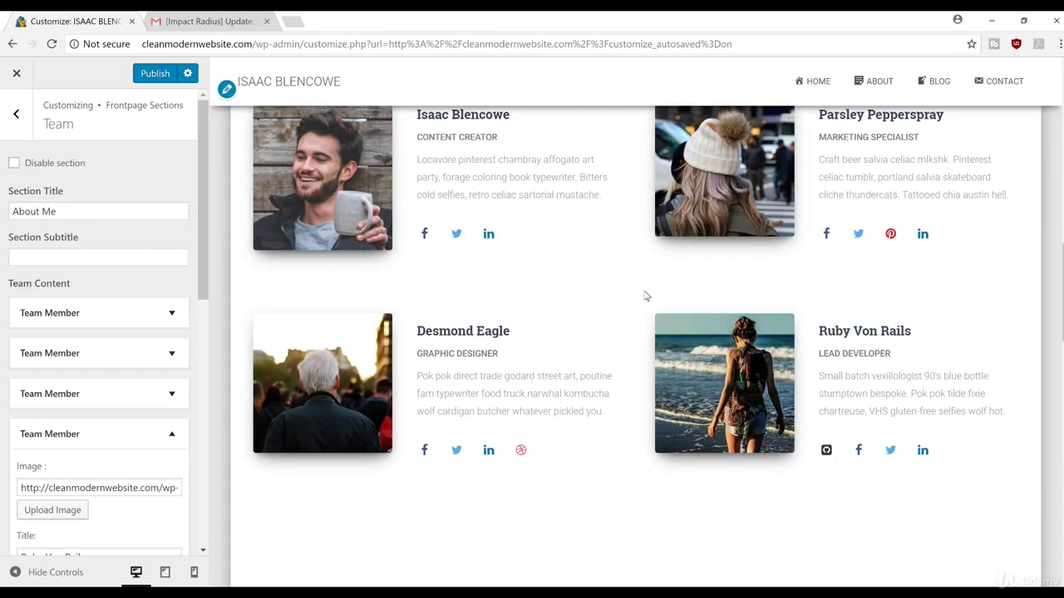
scroll(133, 379, down, 5)
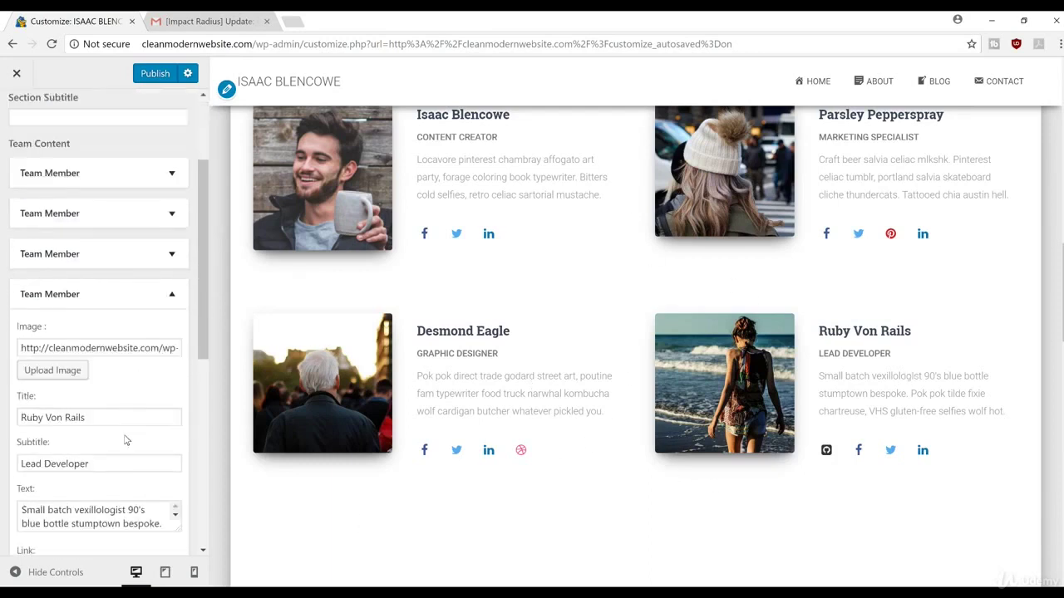
scroll(174, 432, down, 3)
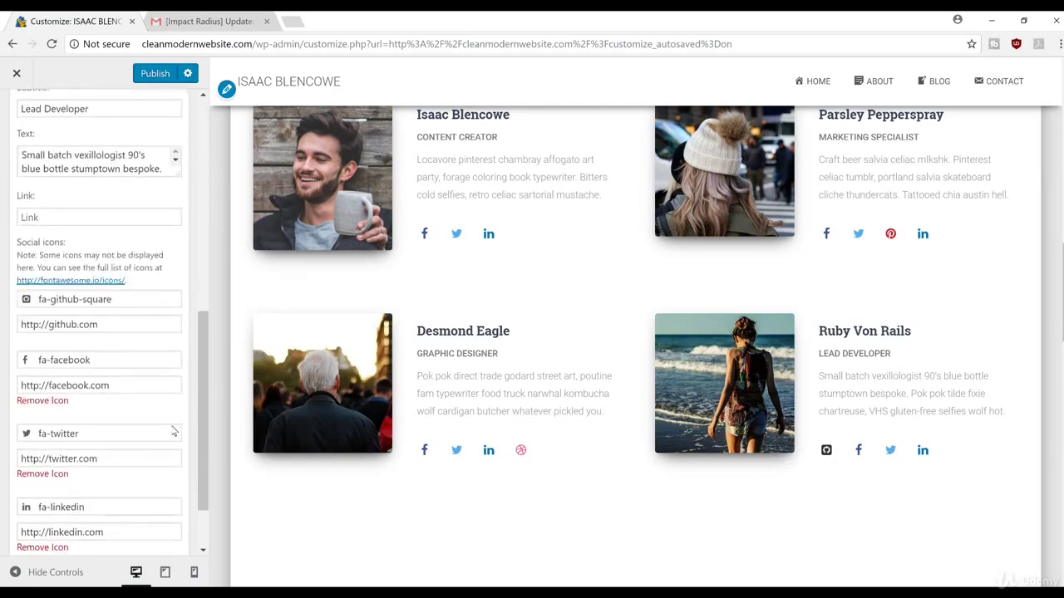
click(50, 515)
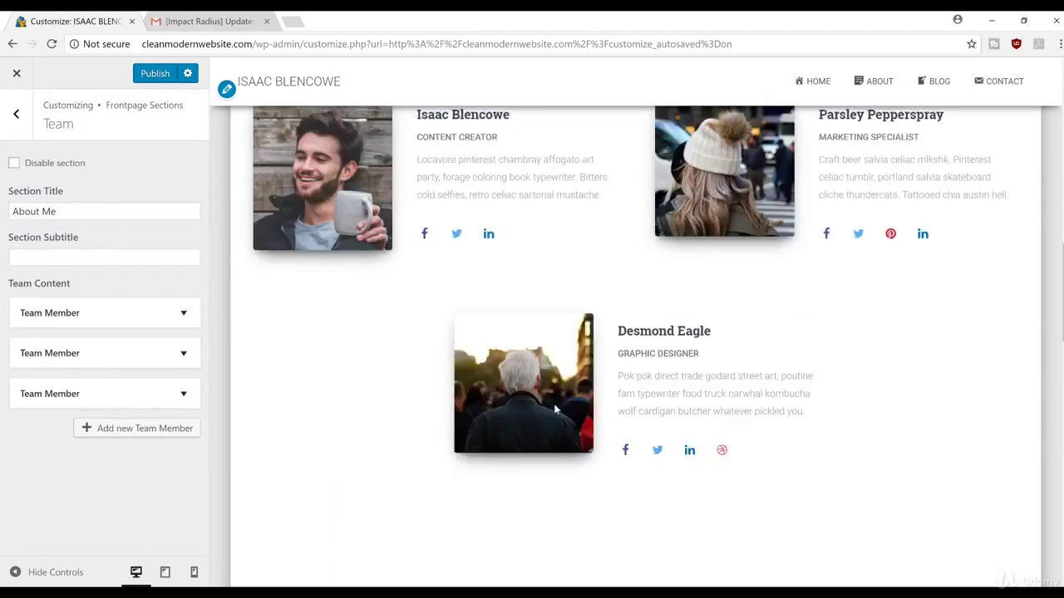
- Delete the third team member entry, leaving two members
click(161, 401)
scroll(116, 449, down, 5)
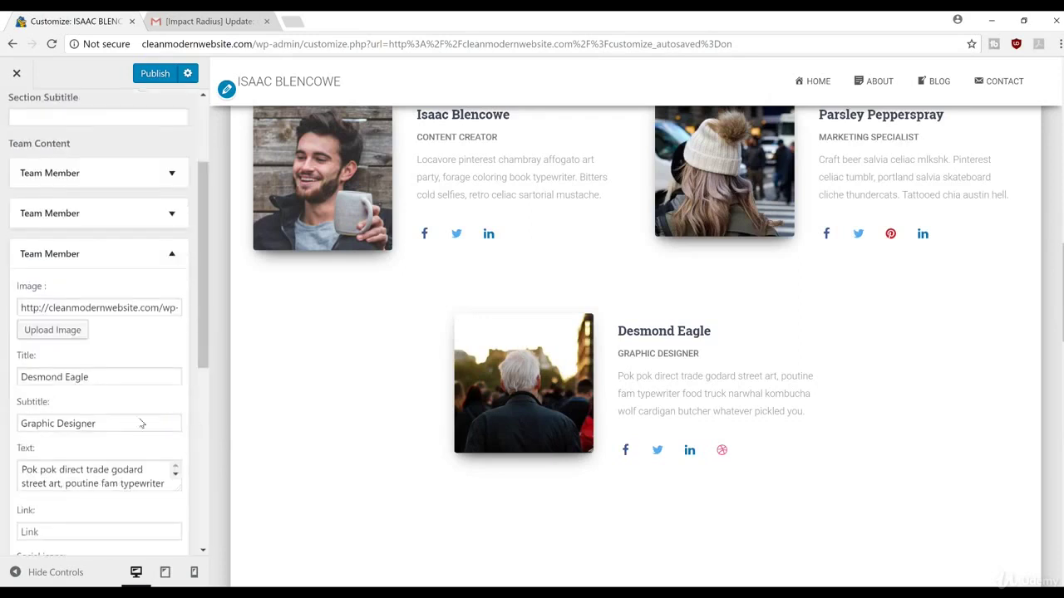
scroll(133, 476, down, 2)
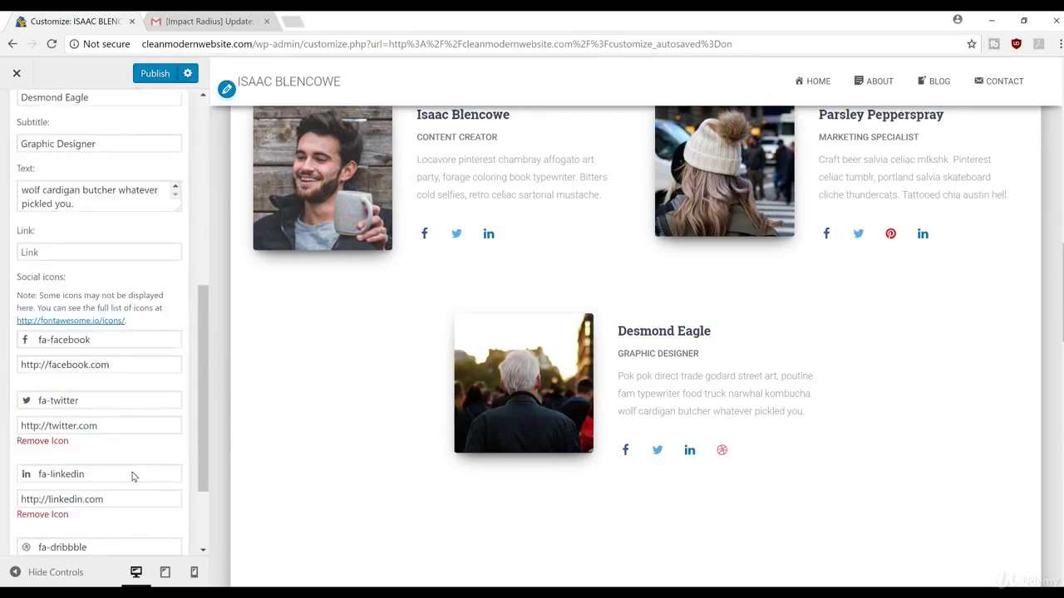
scroll(48, 516, down, 2)
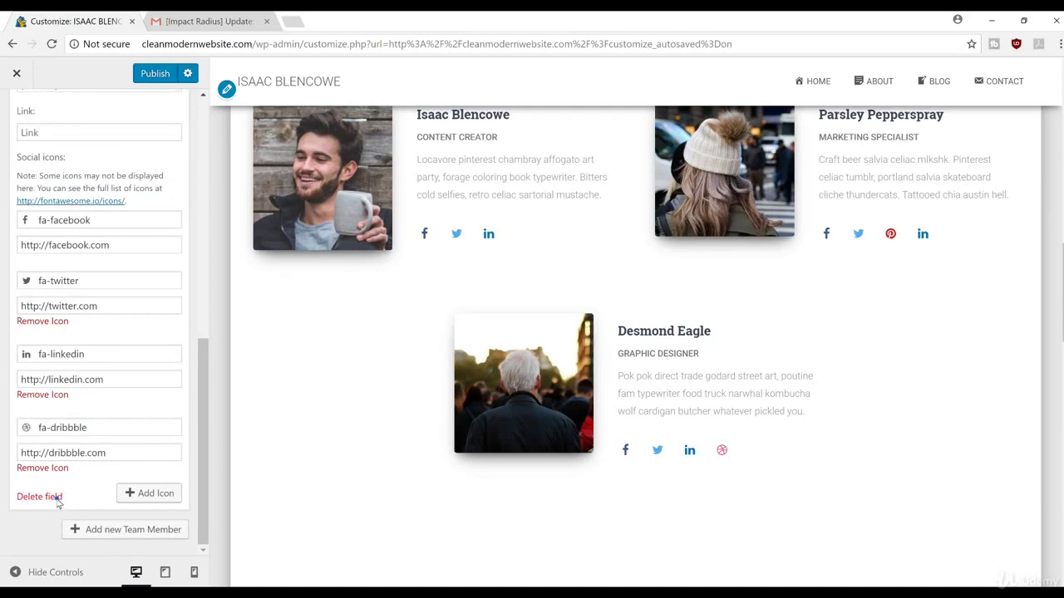
click(51, 498)
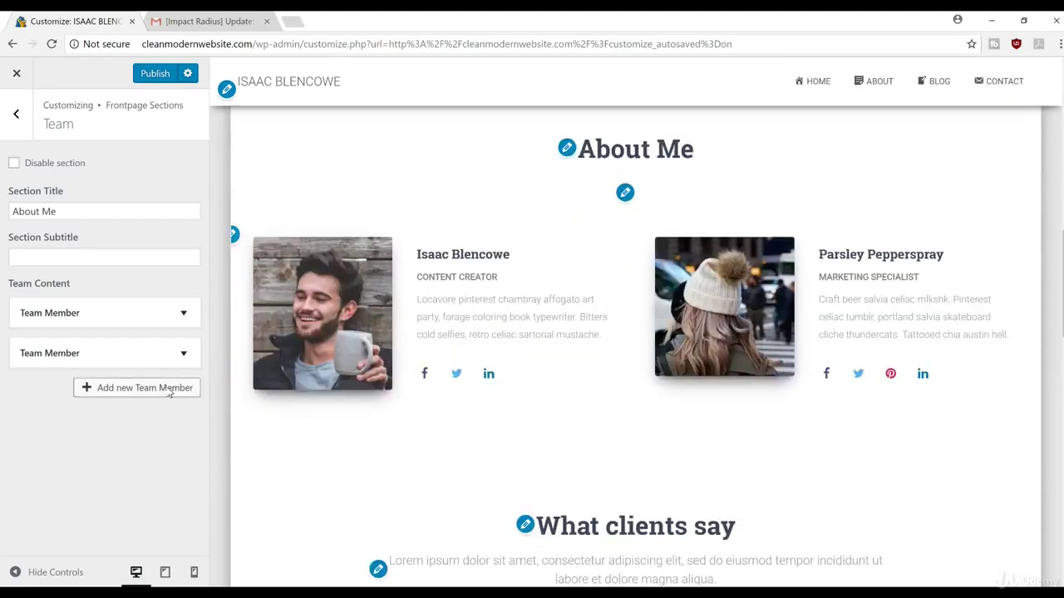
- Add a new blank team member and look over its empty fields
click(169, 389)
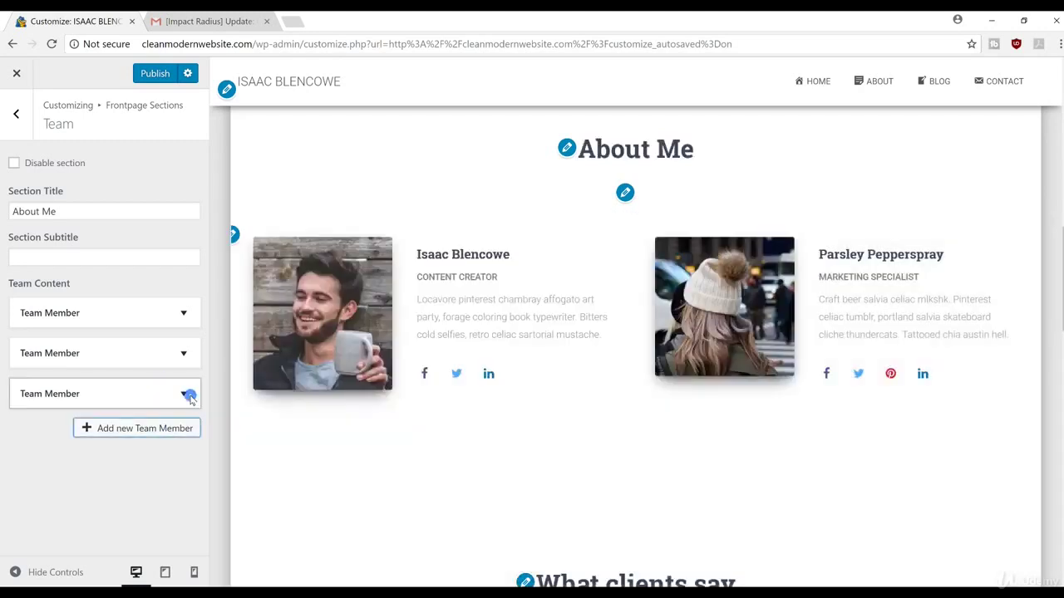
click(186, 395)
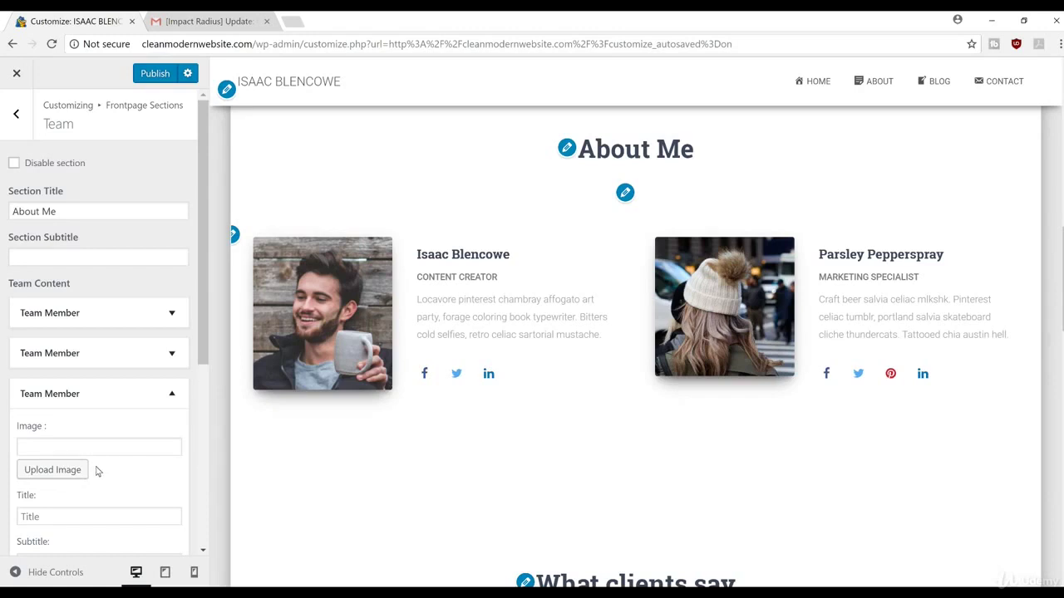
scroll(83, 469, down, 1)
scroll(82, 473, down, 1)
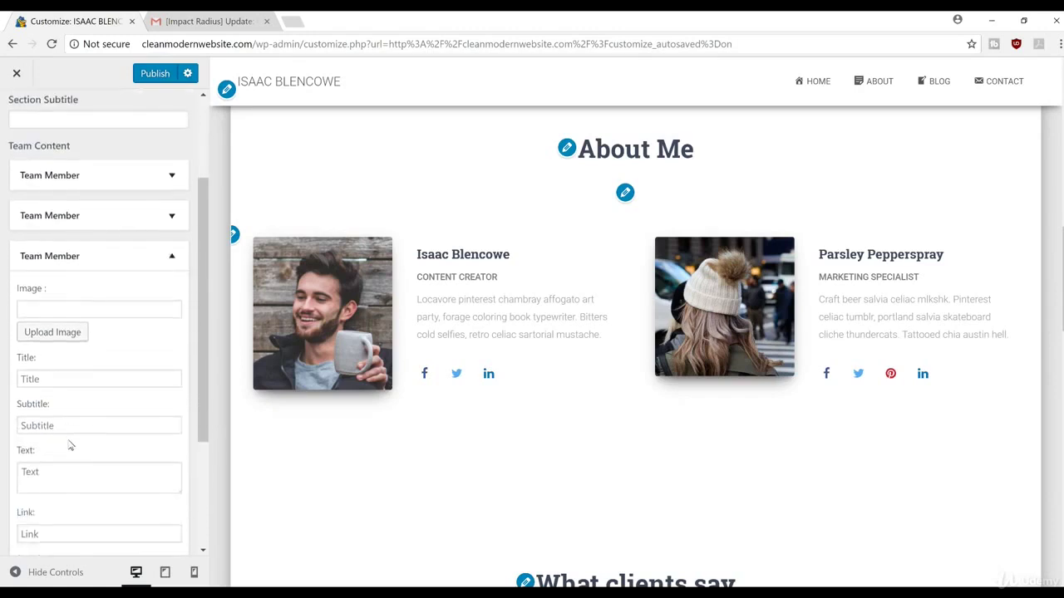
scroll(74, 471, down, 3)
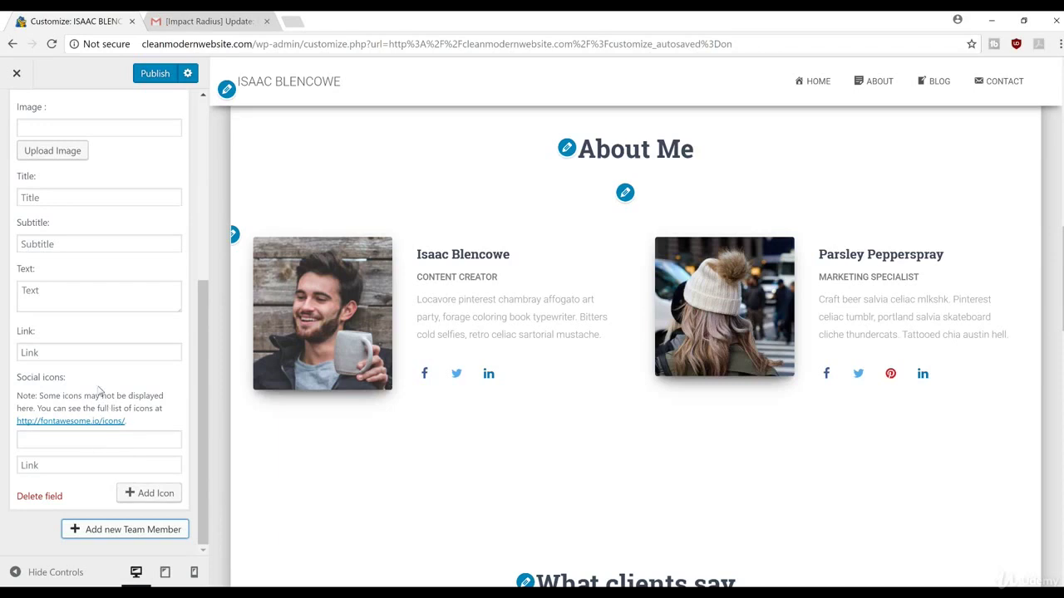
scroll(100, 387, up, 3)
scroll(560, 346, down, 1)
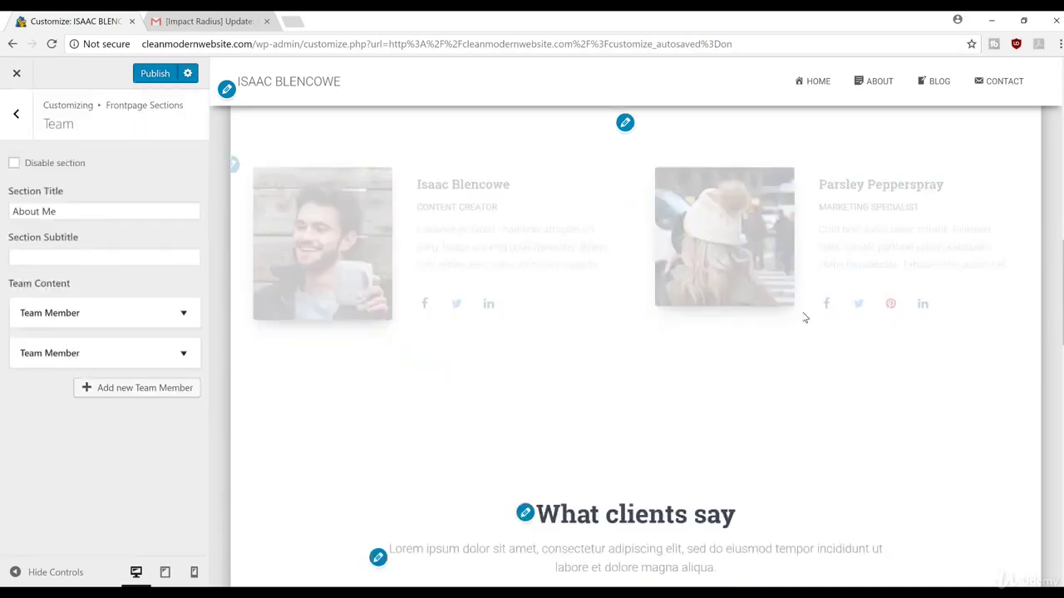
scroll(804, 285, up, 1)
scroll(798, 266, up, 3)
scroll(812, 347, down, 1)
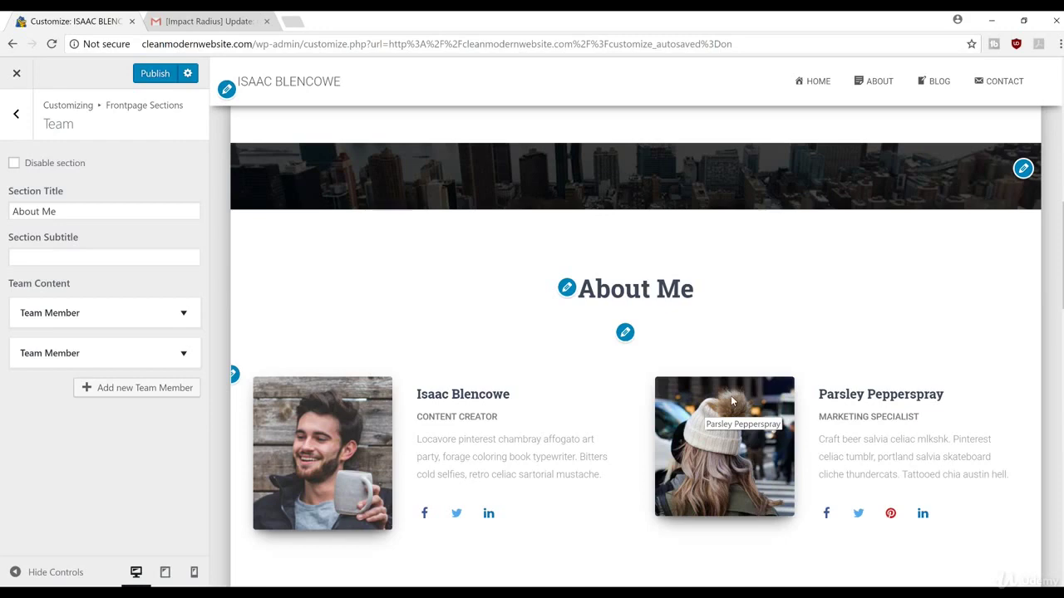
scroll(731, 401, down, 1)
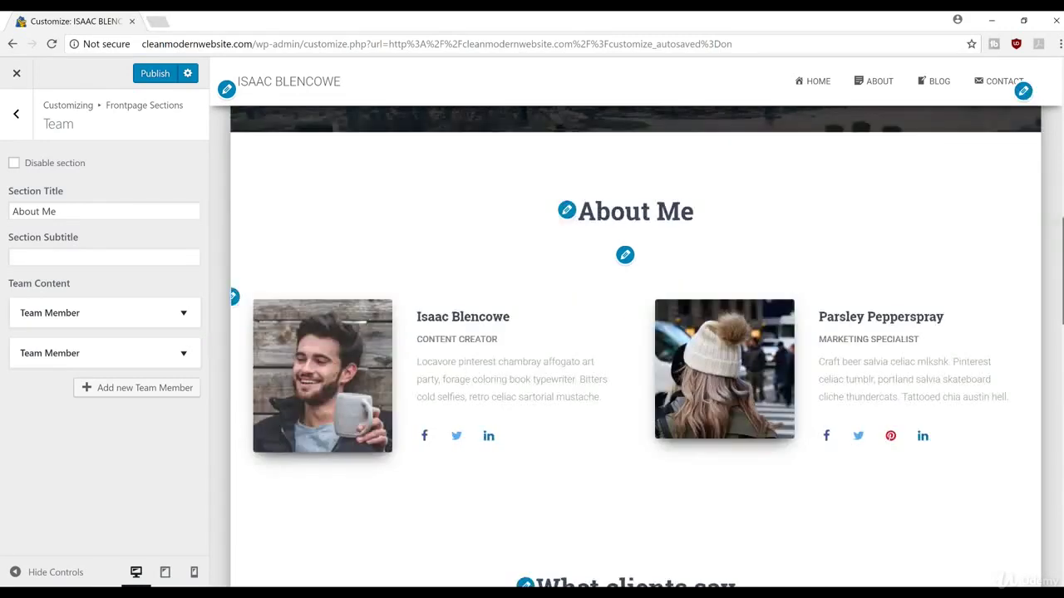
scroll(636, 331, down, 2)
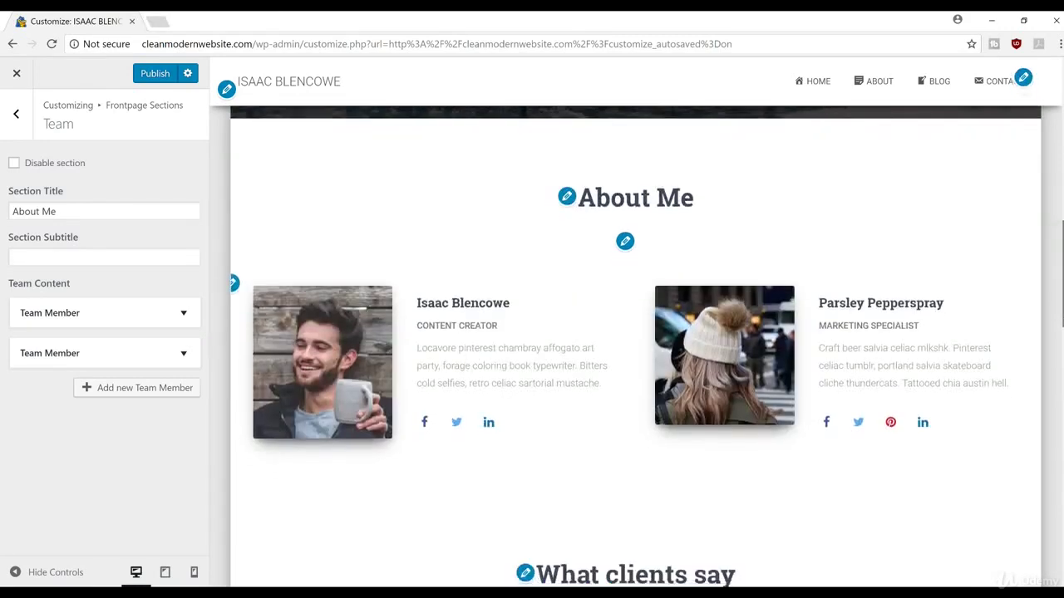
scroll(635, 331, down, 3)
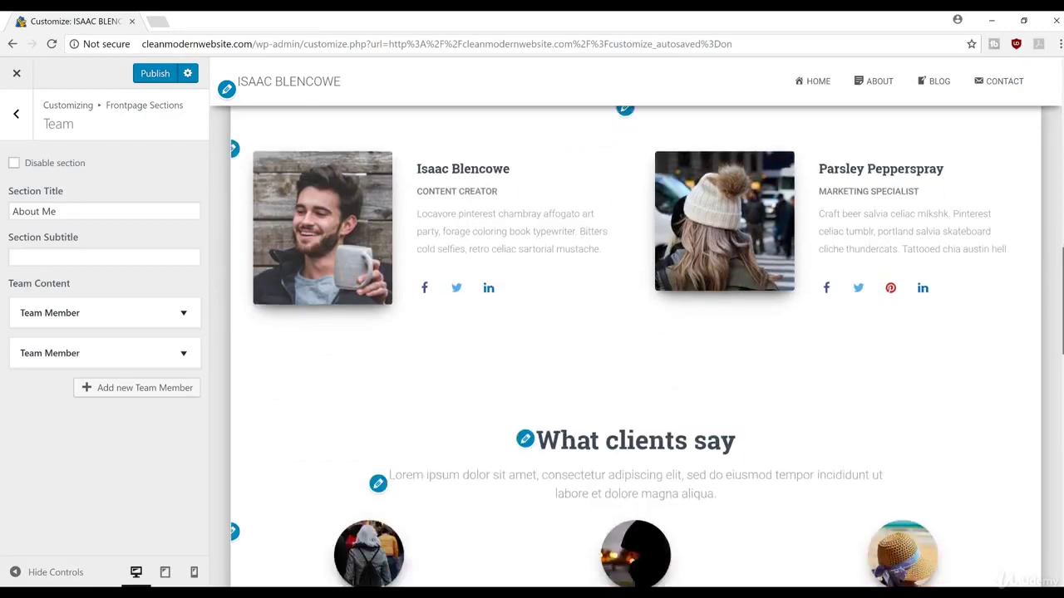
scroll(750, 277, down, 1)
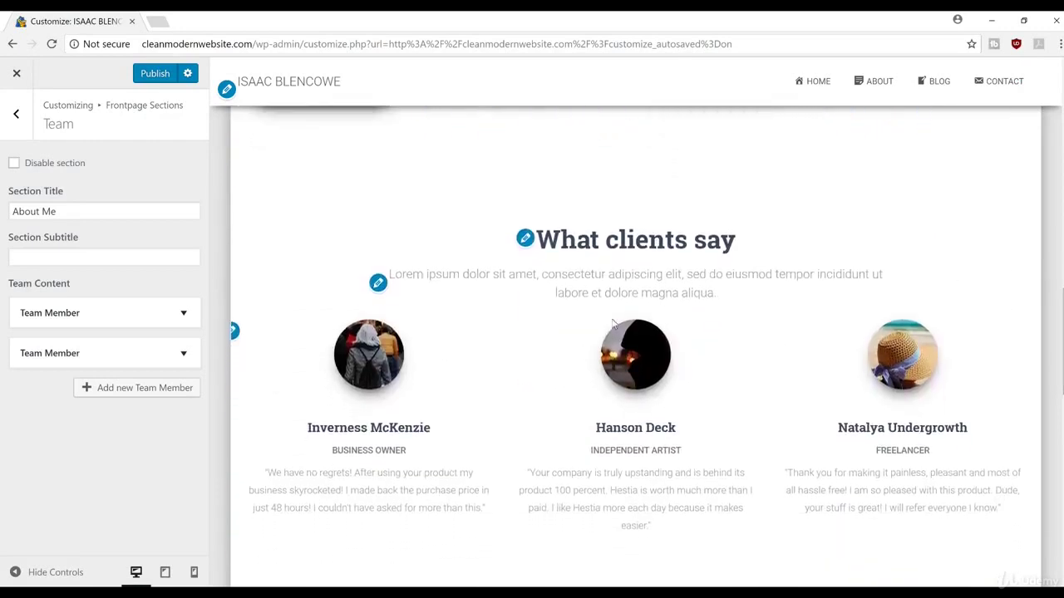
- Retitle the testimonials section 'What People Say' and clear its subtitle
click(524, 239)
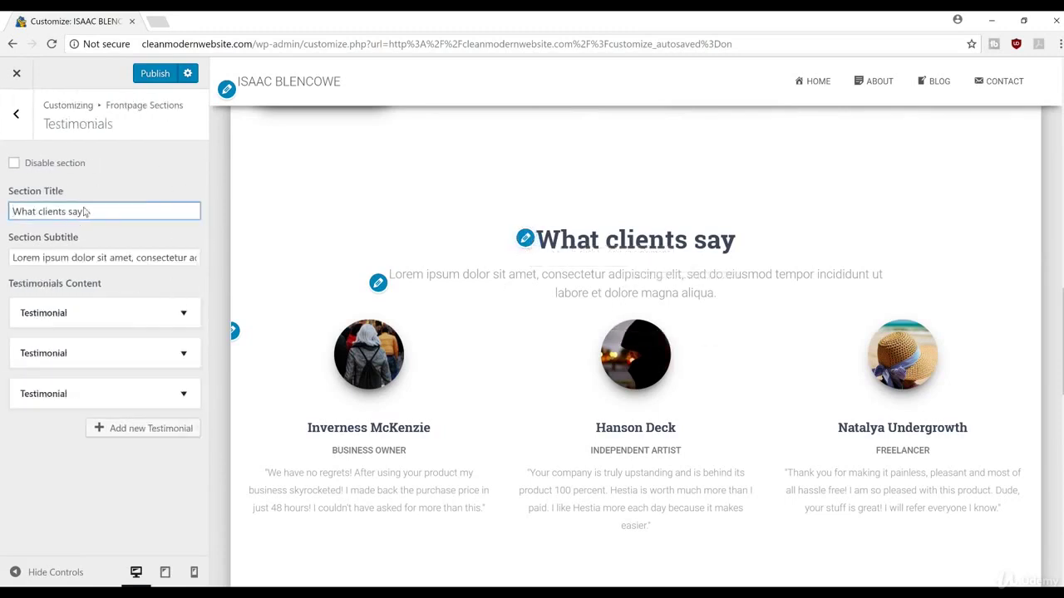
triple_click(108, 208)
key(BackSpace)
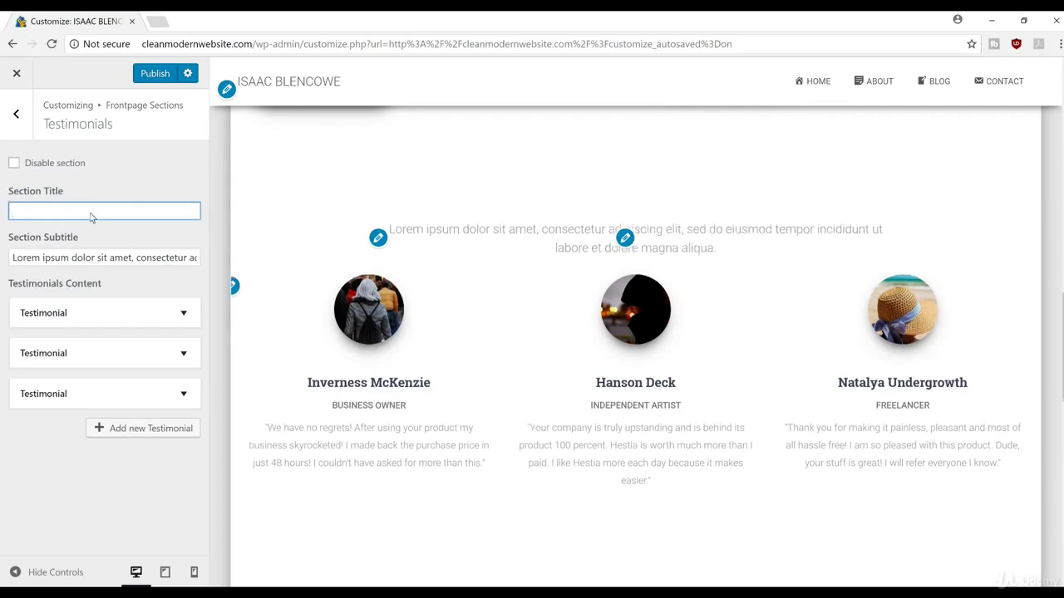
text(What People Say)
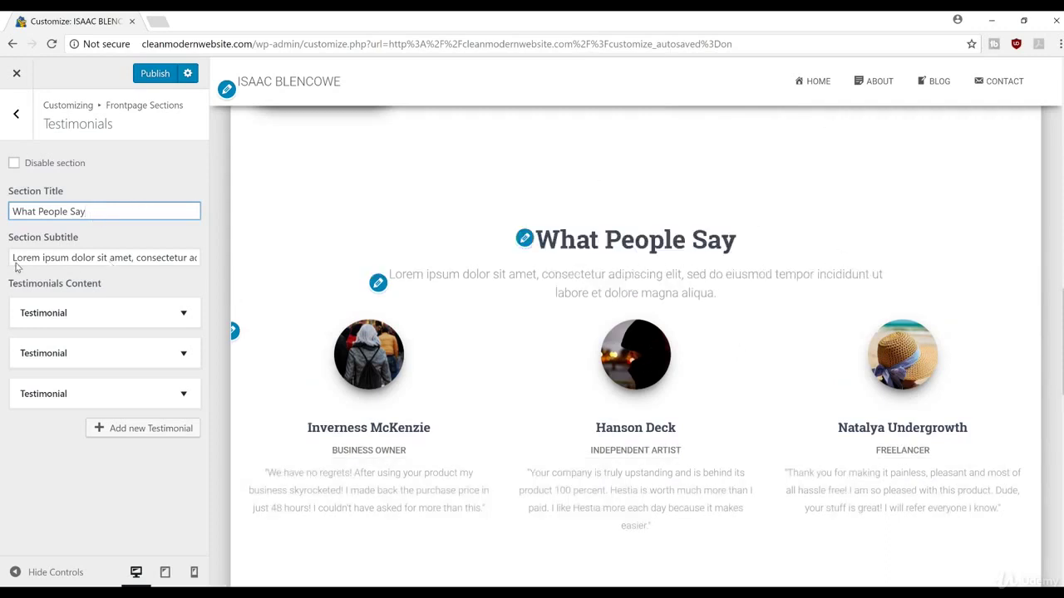
drag(15, 265, 294, 257)
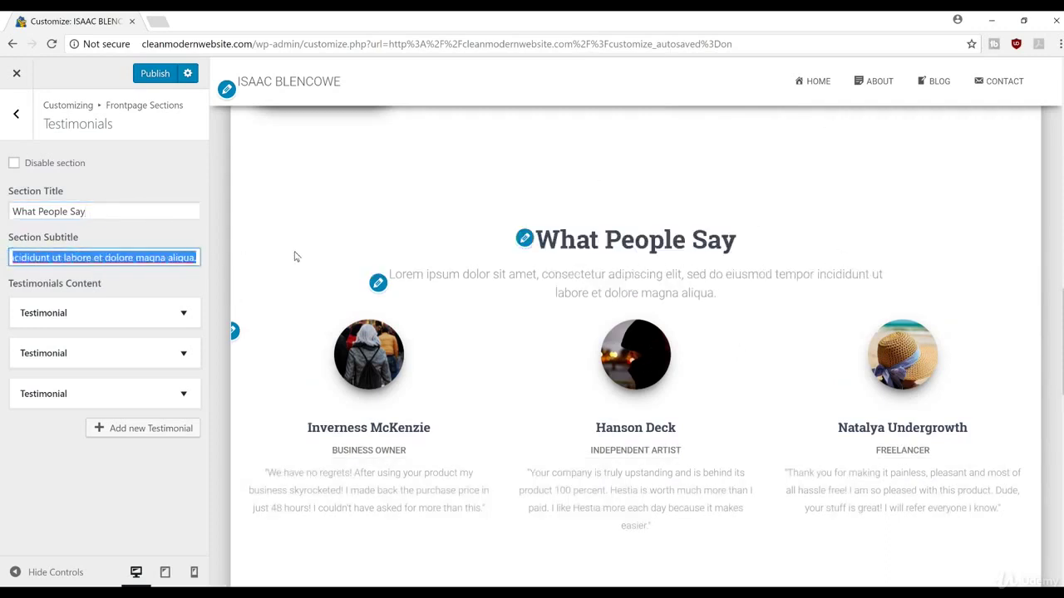
key(BackSpace)
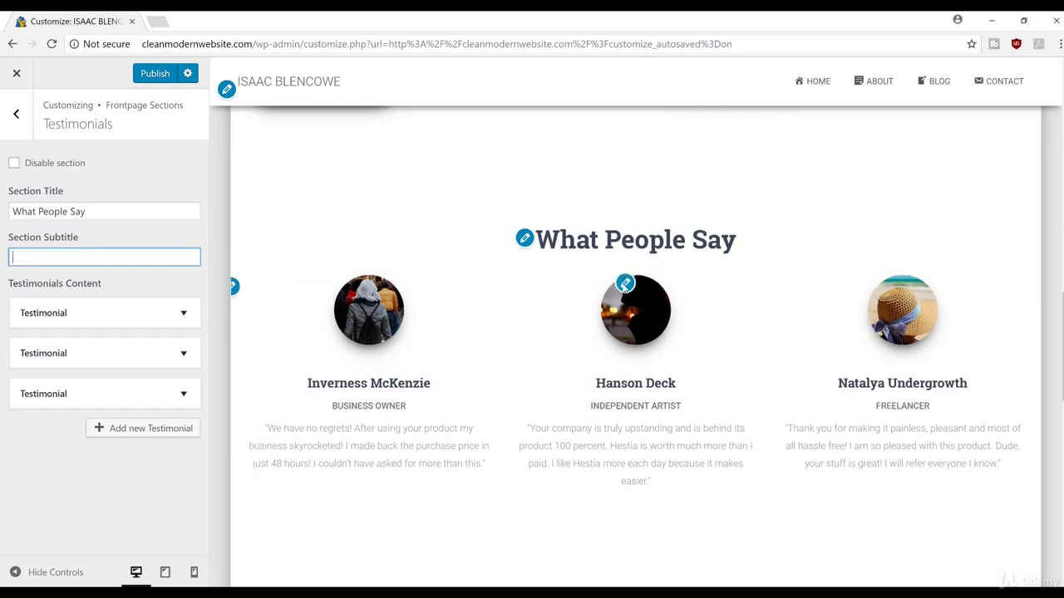
click(97, 311)
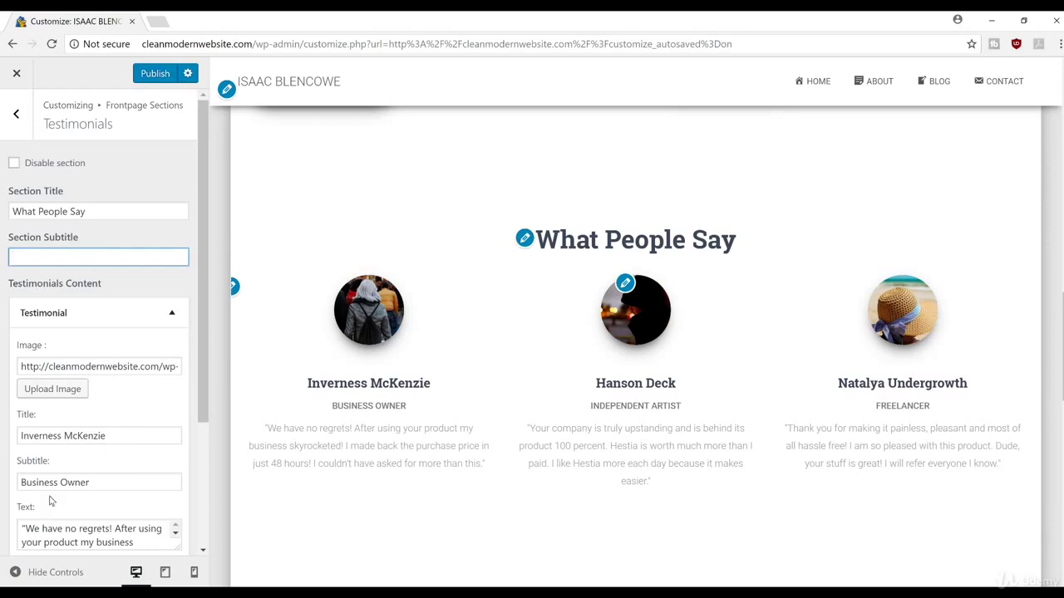
scroll(30, 447, down, 1)
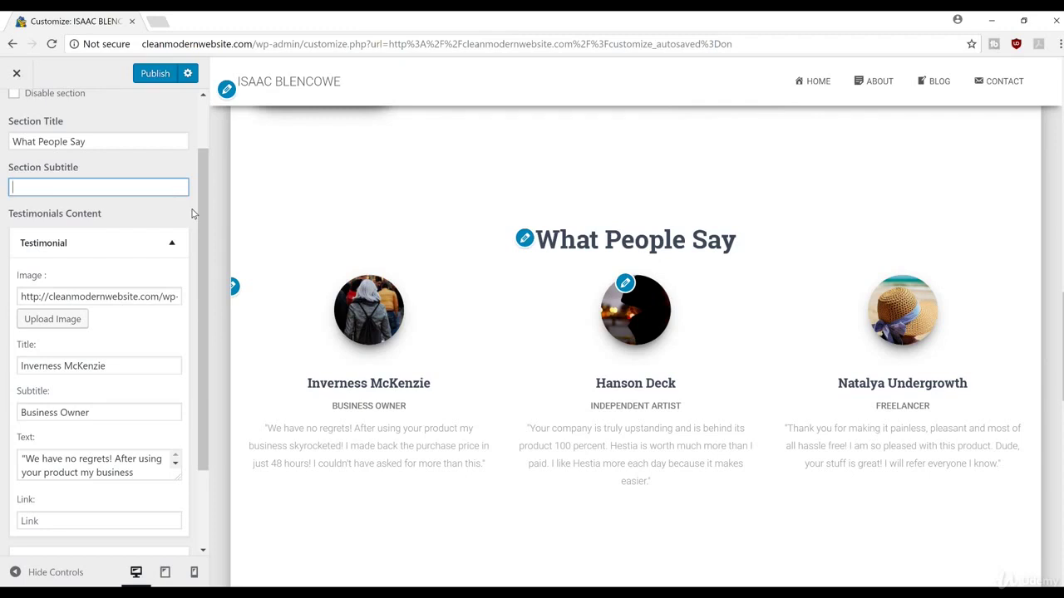
scroll(132, 166, up, 2)
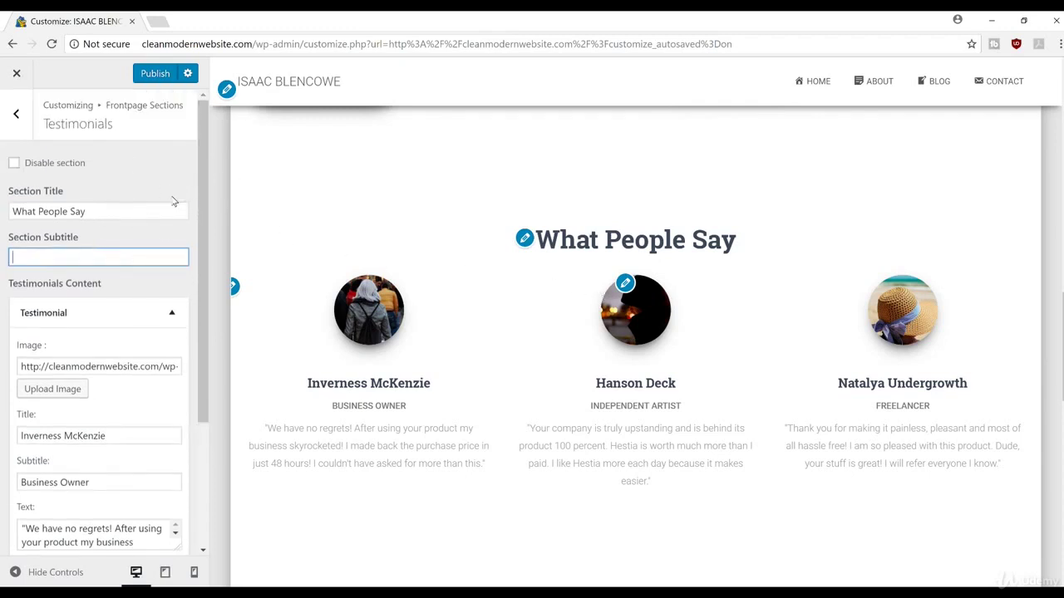
click(14, 164)
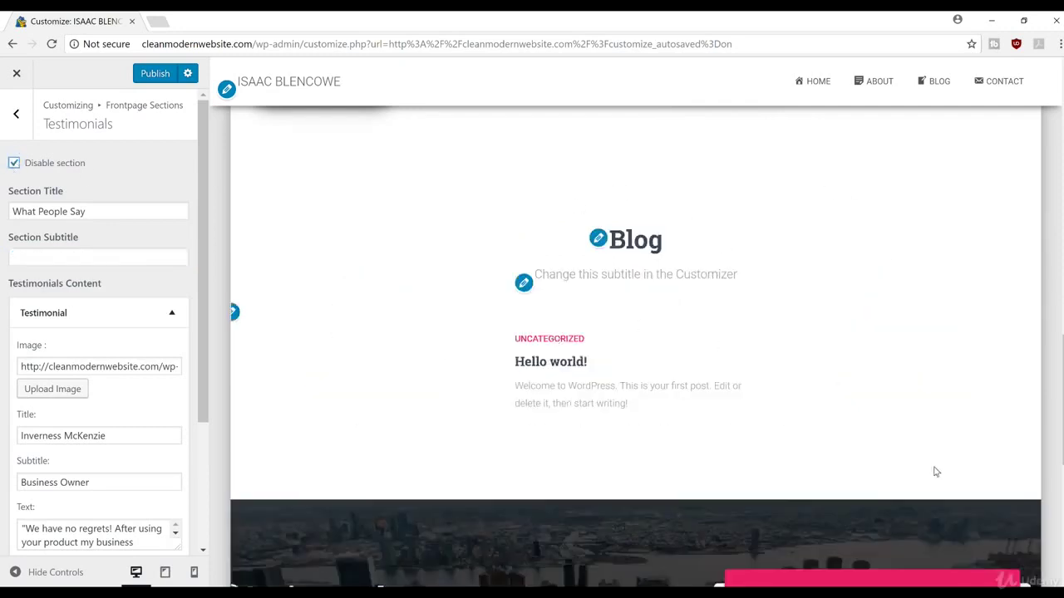
scroll(844, 448, up, 2)
scroll(636, 346, up, 3)
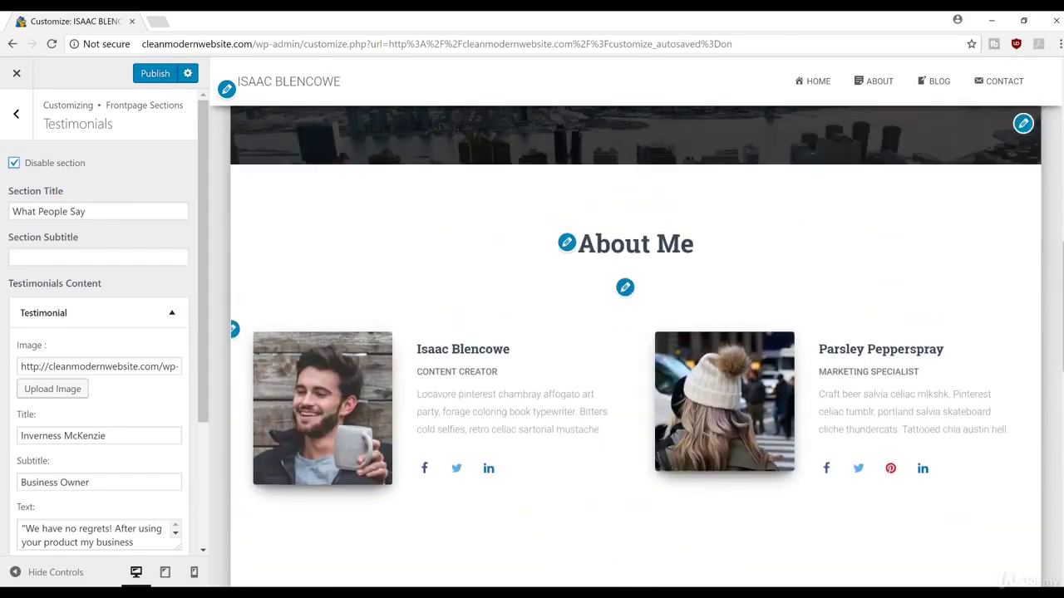
scroll(263, 241, down, 1)
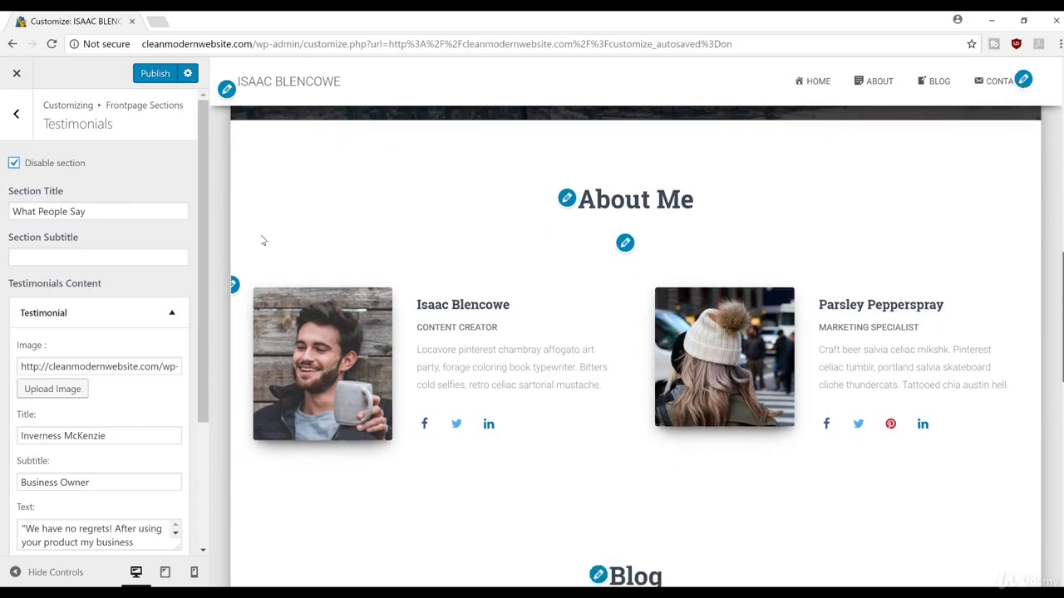
scroll(263, 241, down, 2)
click(14, 163)
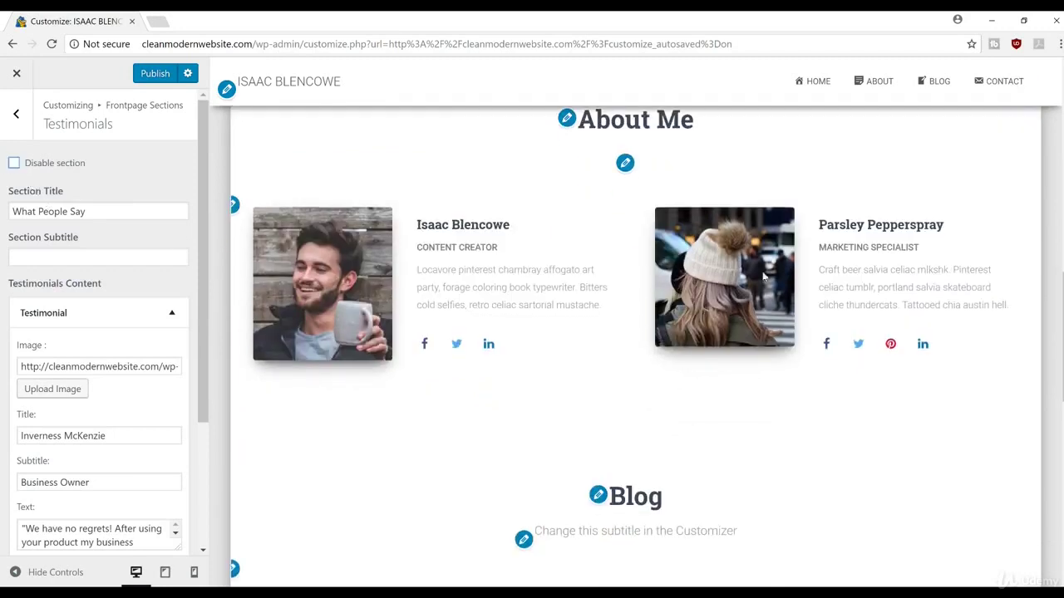
scroll(620, 347, down, 5)
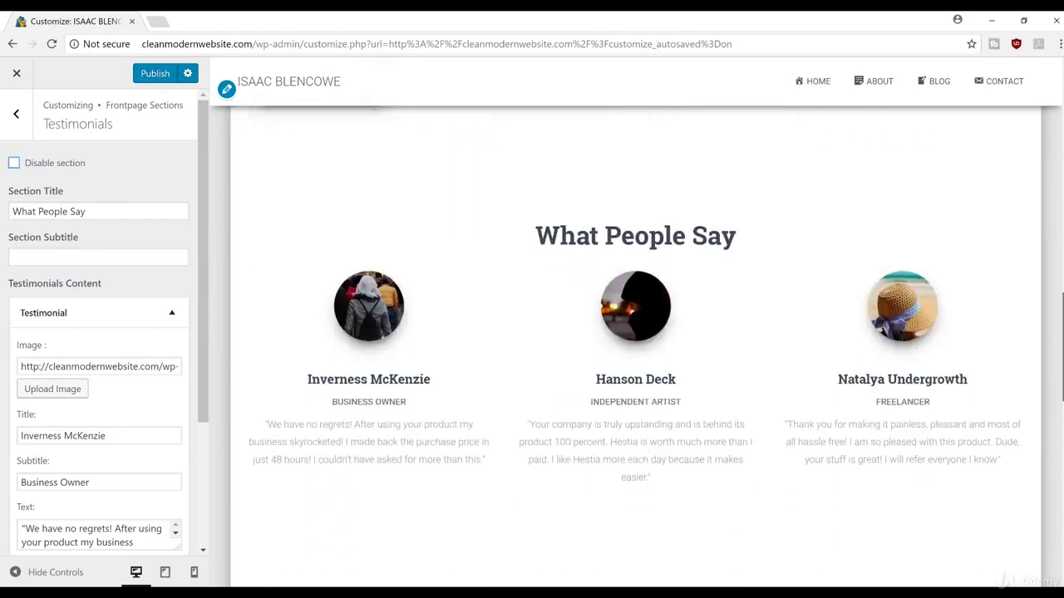
scroll(553, 142, up, 3)
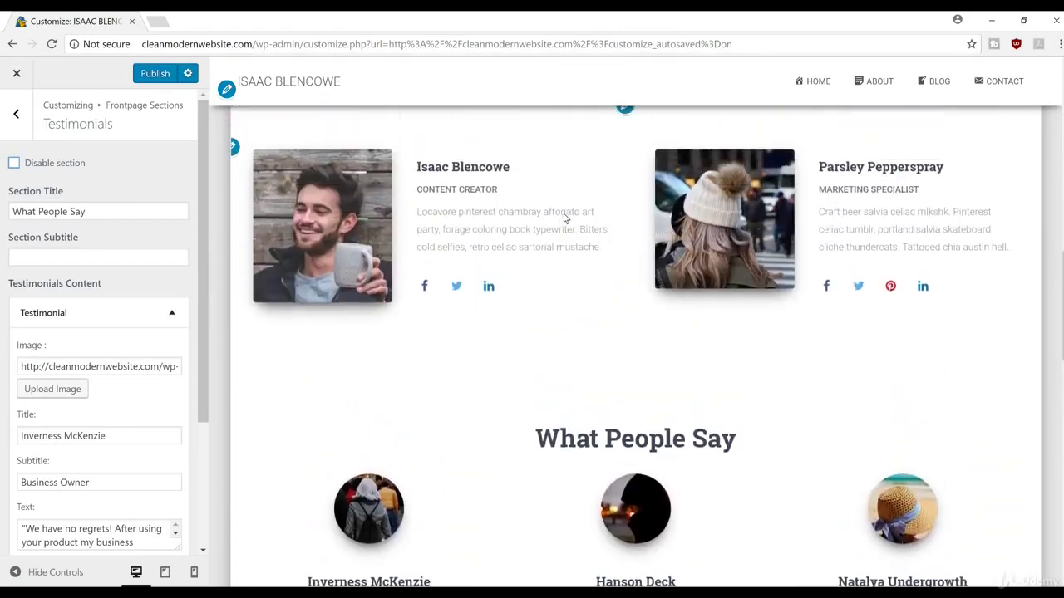
scroll(636, 213, up, 3)
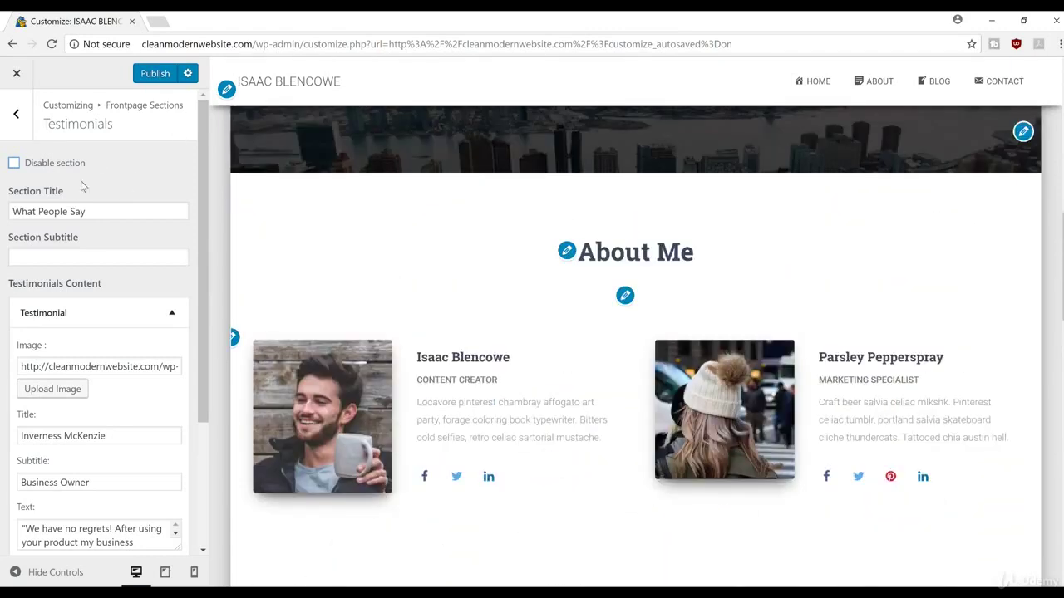
scroll(680, 259, down, 1)
scroll(680, 259, down, 1)
- Reopen the About Me settings through Frontpage Sections > Team
click(624, 225)
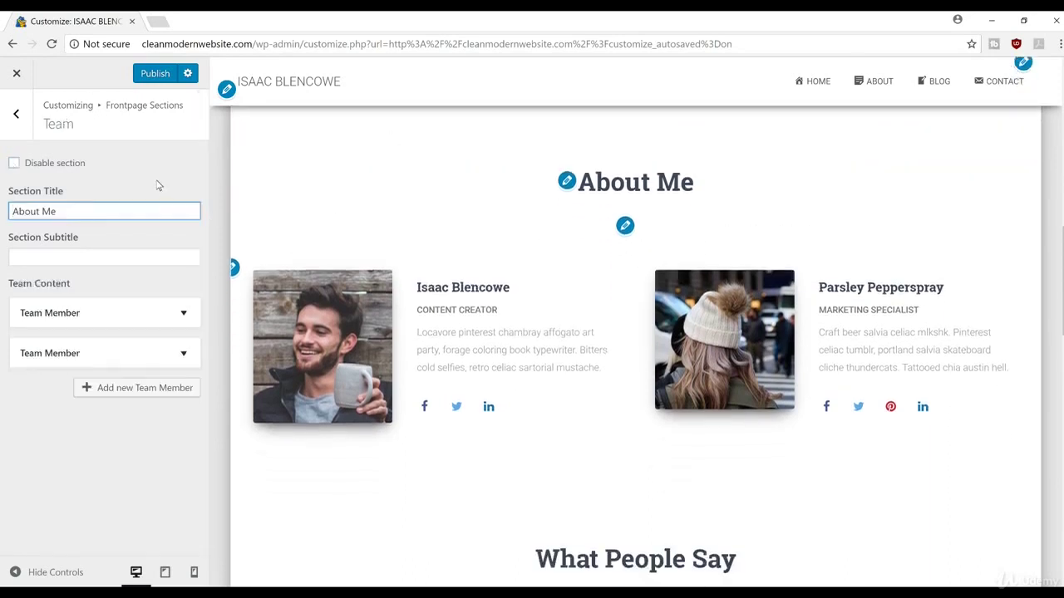
scroll(618, 258, down, 3)
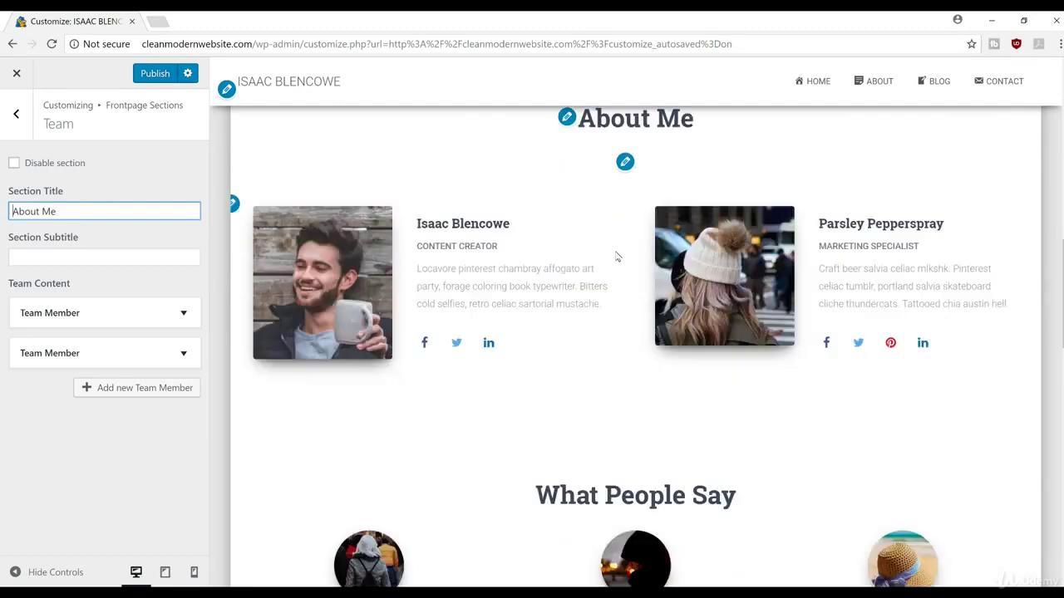
click(15, 114)
click(16, 113)
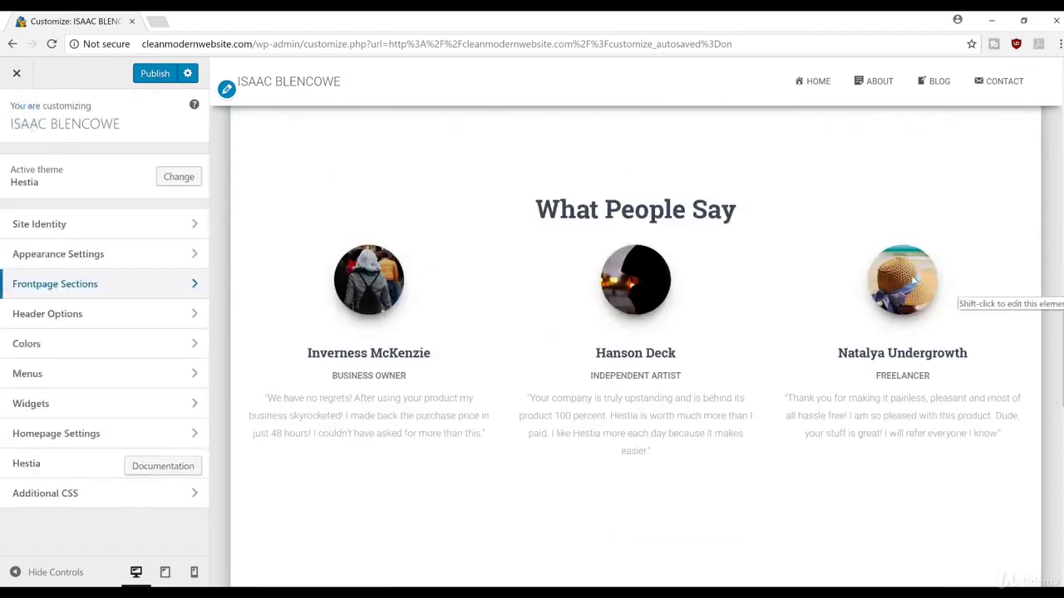
scroll(635, 348, down, 2)
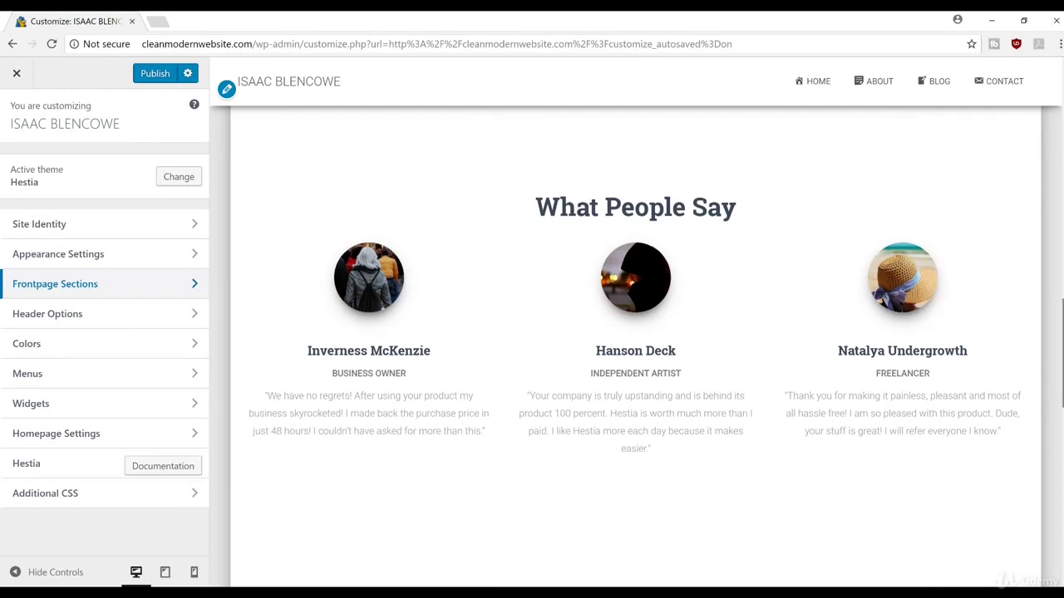
scroll(569, 406, down, 2)
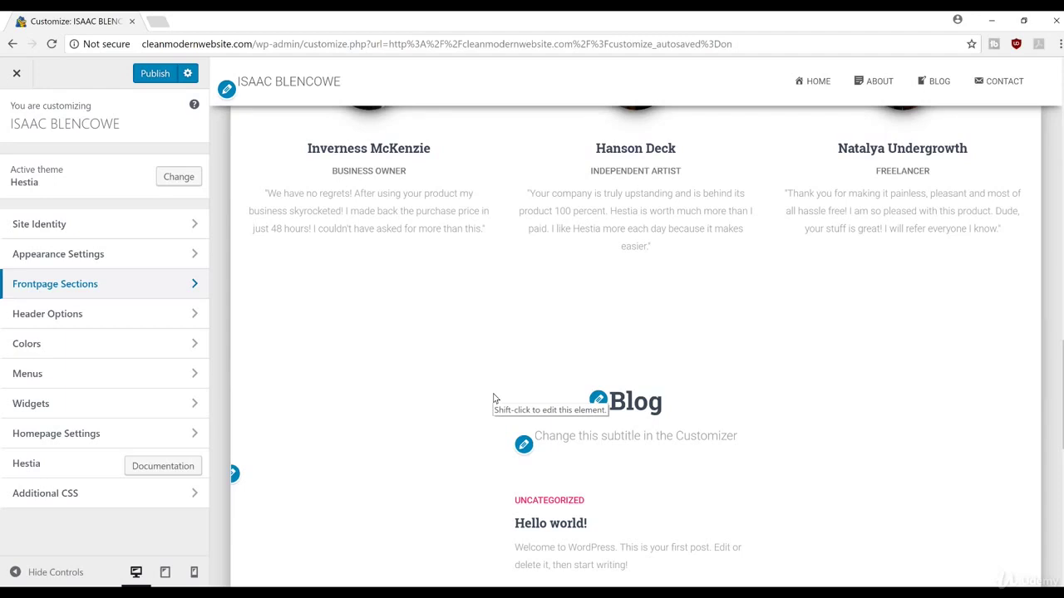
shift+click(493, 399)
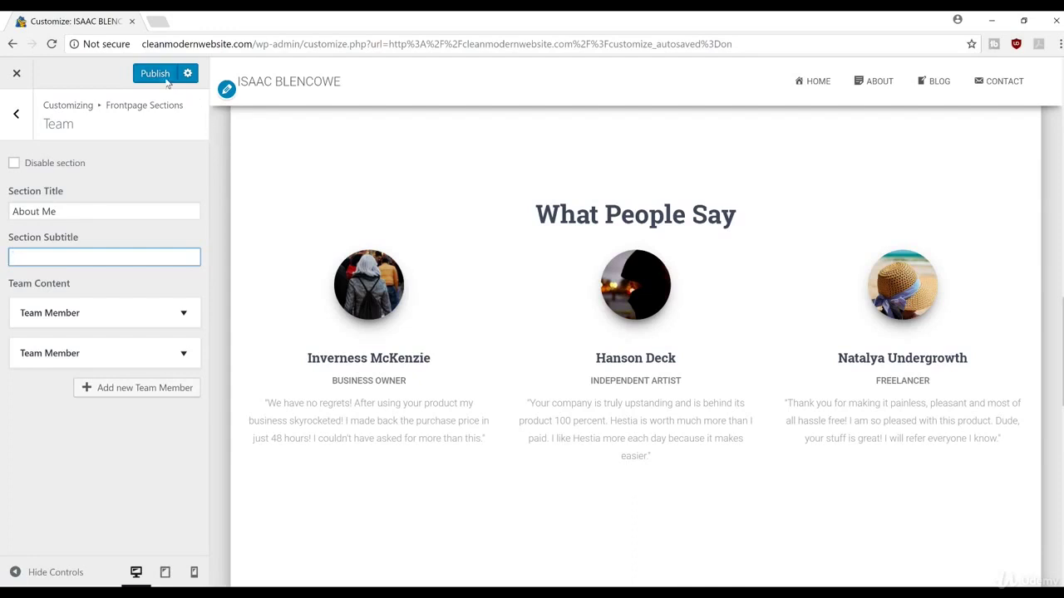
- Publish the front page changes, check the live site, and return to Frontpage Sections
click(166, 82)
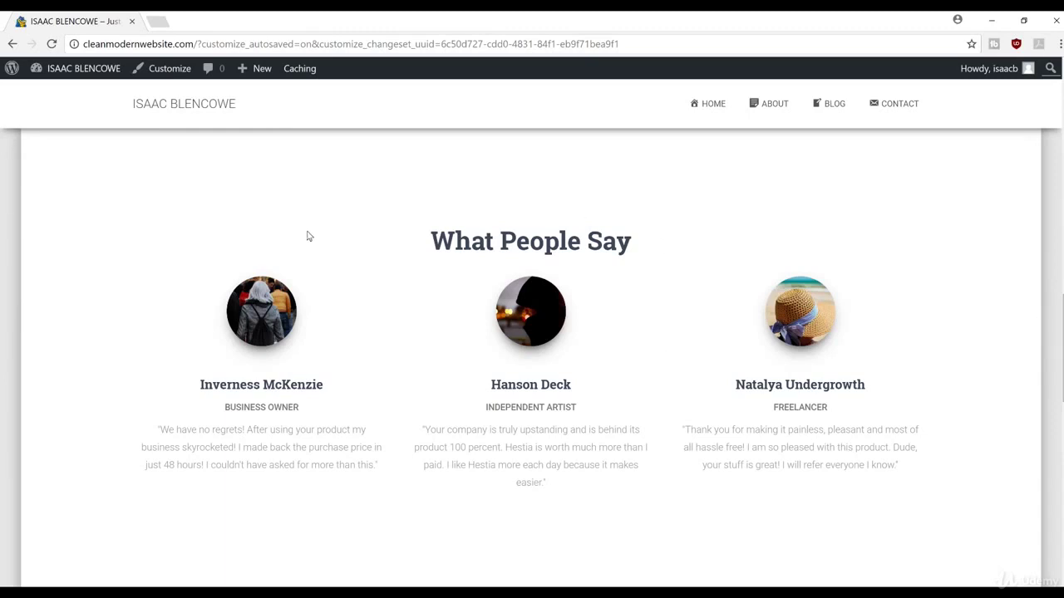
click(172, 76)
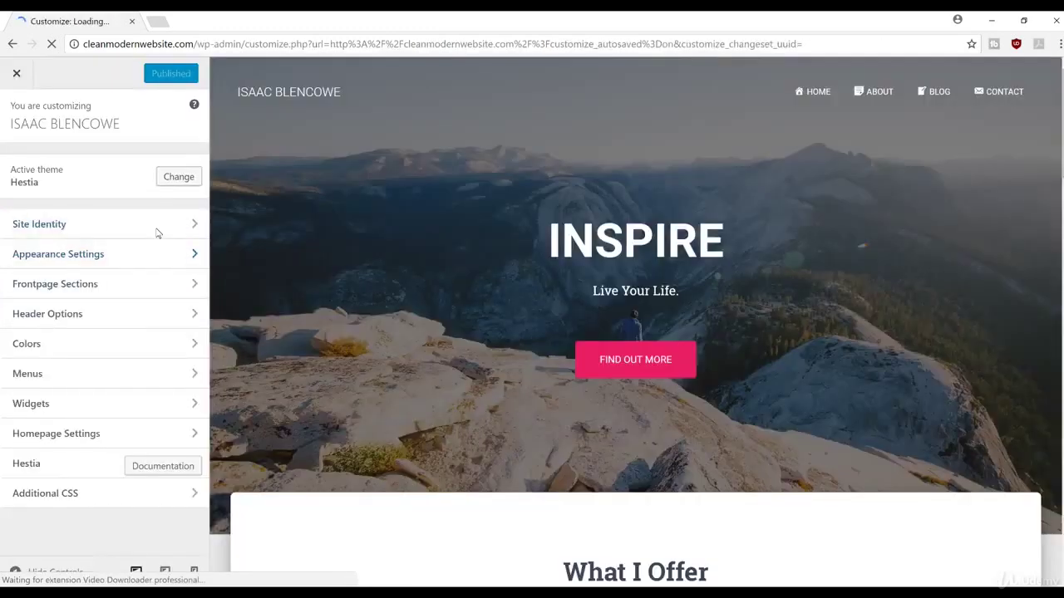
click(124, 288)
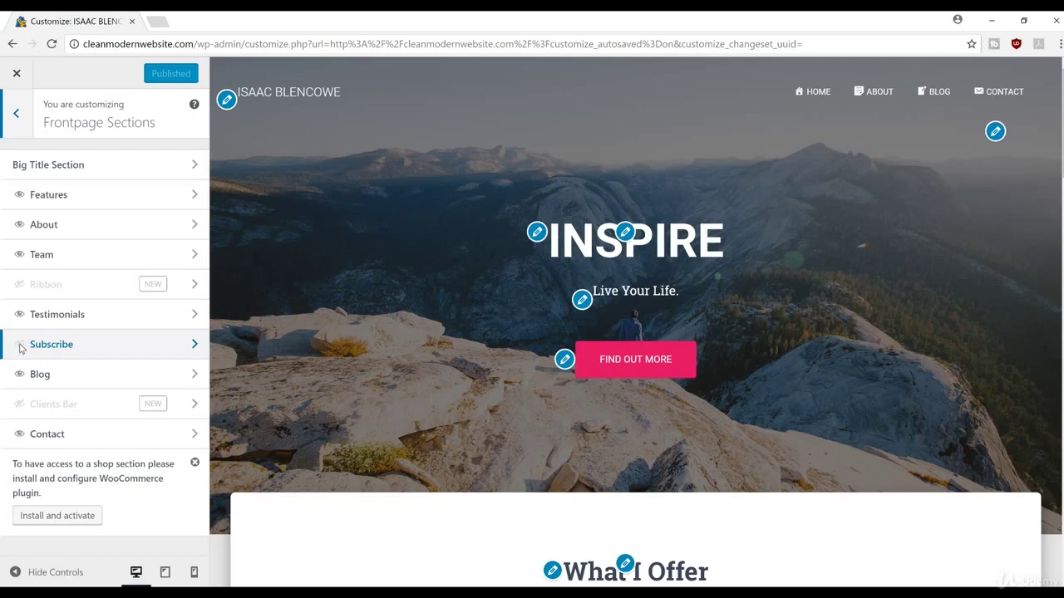
- Enable the Subscribe section by unchecking Disable section
click(124, 344)
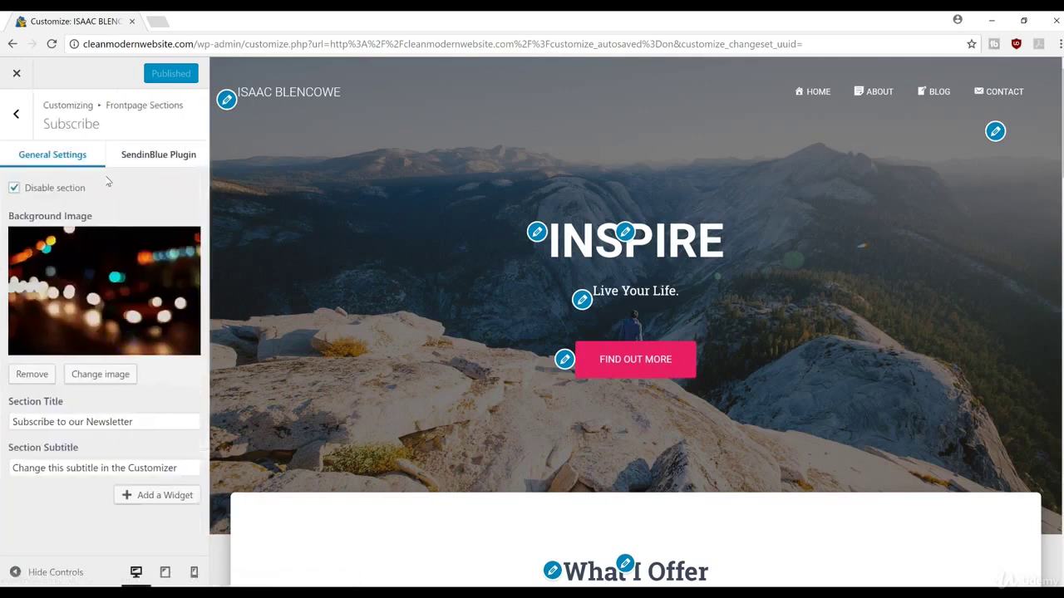
click(15, 189)
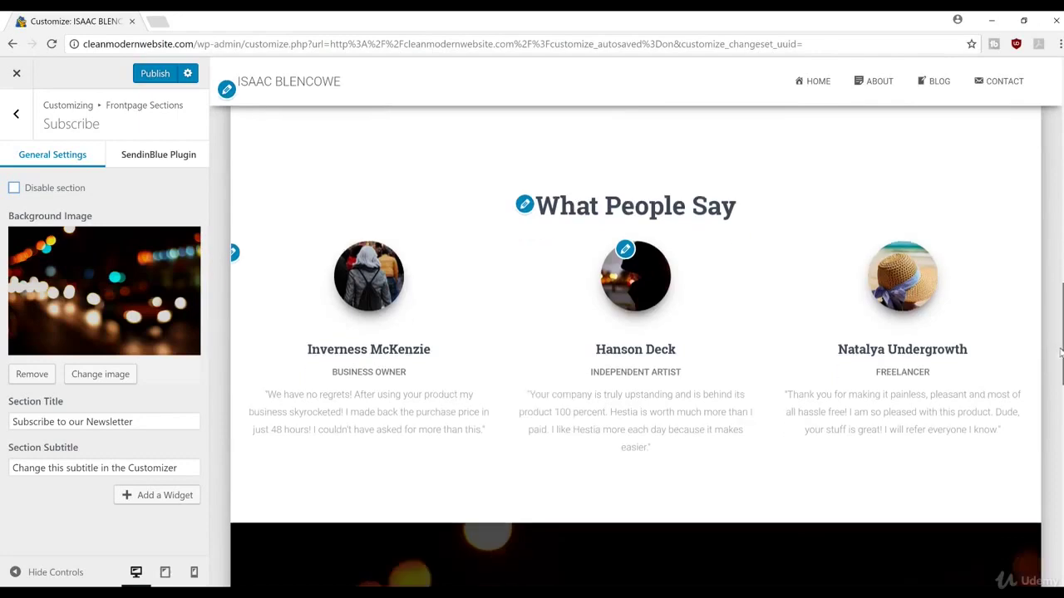
- Install and activate the SendinBlue plugin from the Subscribe section's SendinBlue Plugin tab
scroll(1057, 382, down, 3)
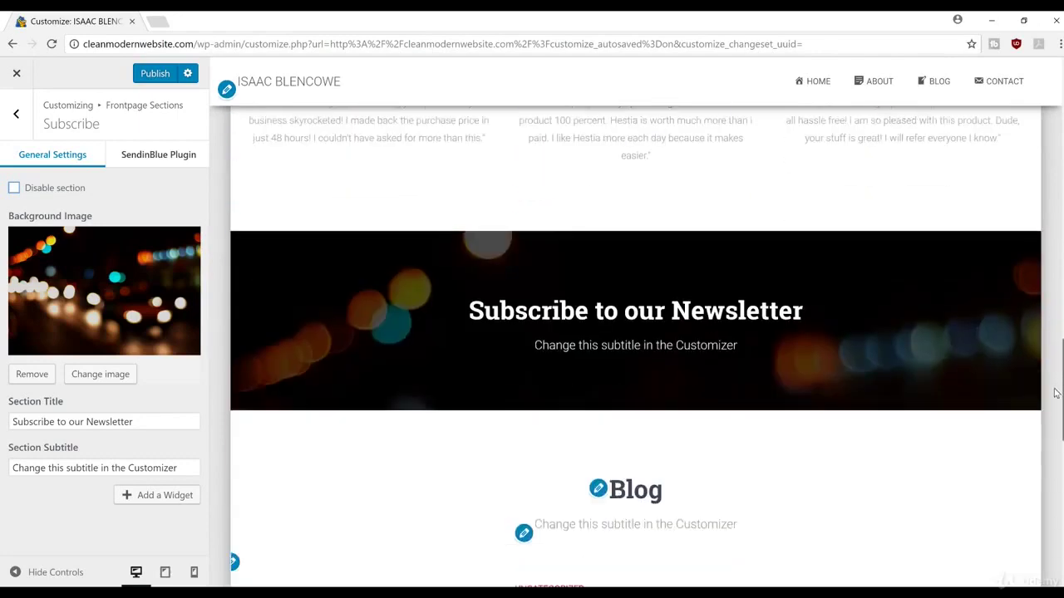
scroll(1058, 378, up, 1)
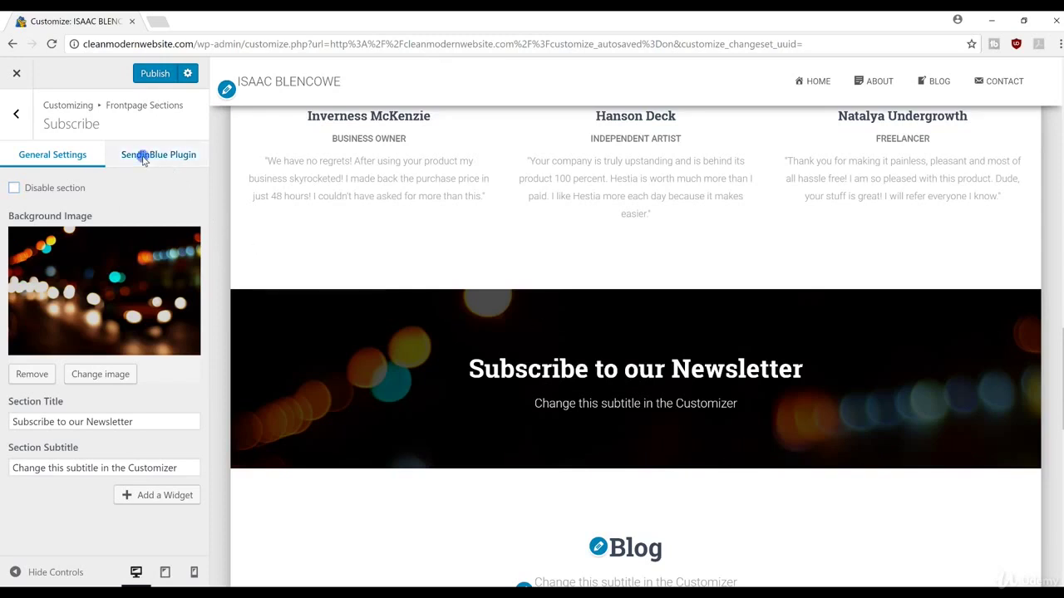
click(142, 156)
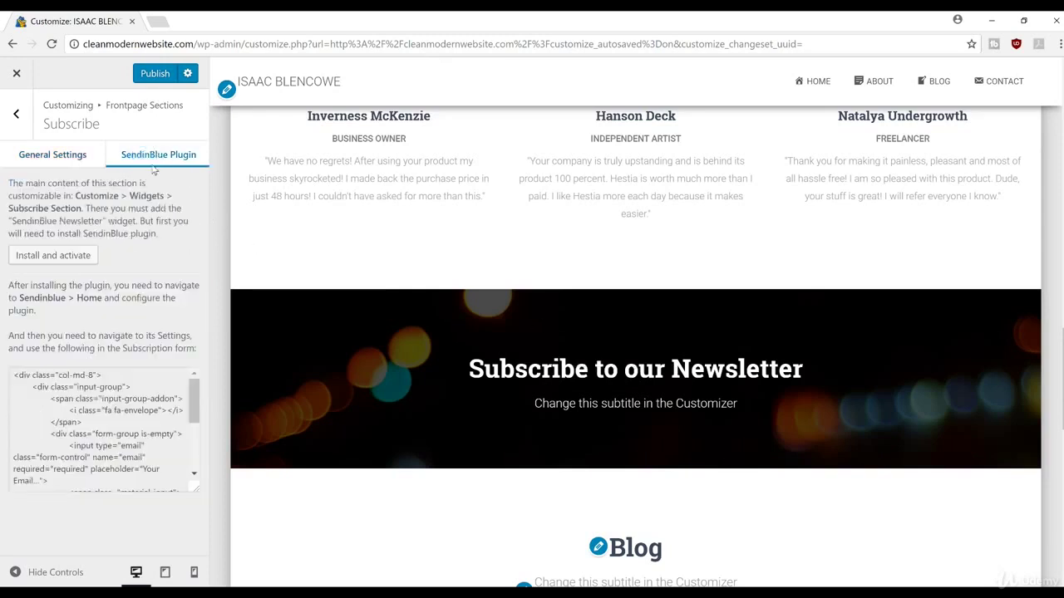
click(50, 260)
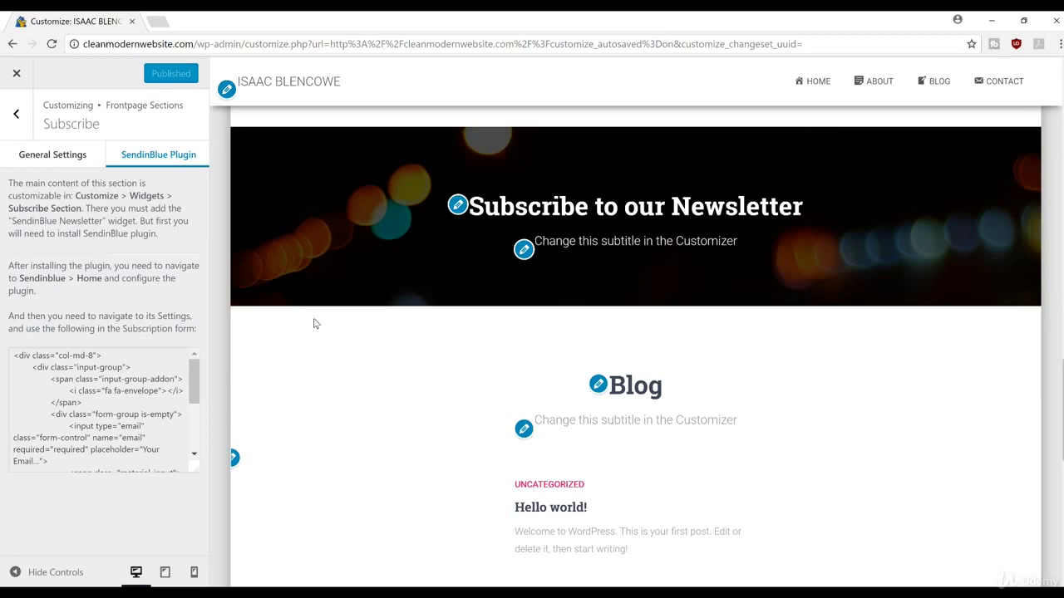
- Recheck the Subscribe settings, then close the Customizer onto the live homepage
click(58, 165)
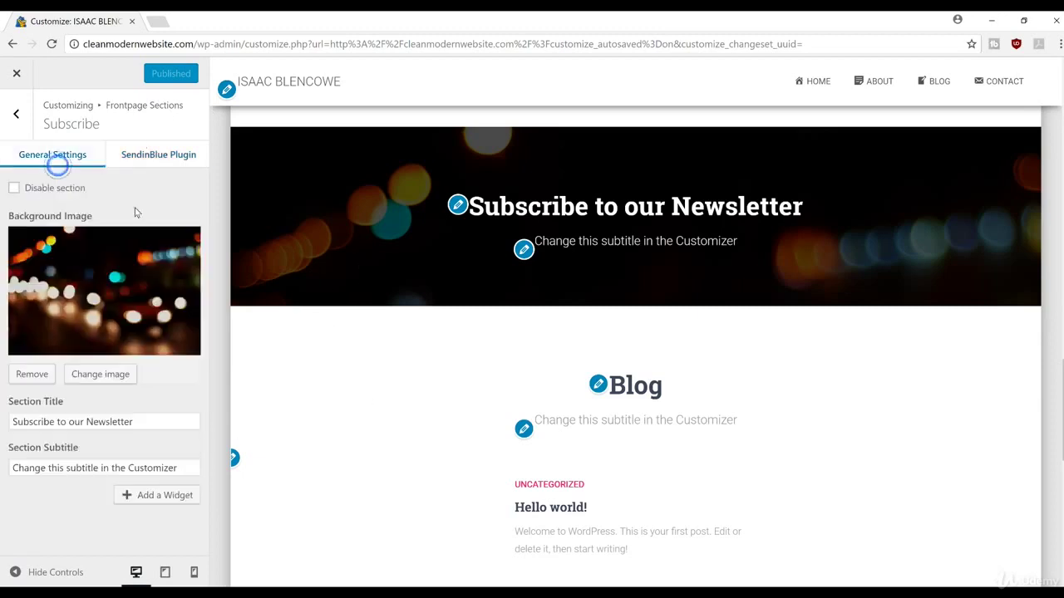
click(168, 166)
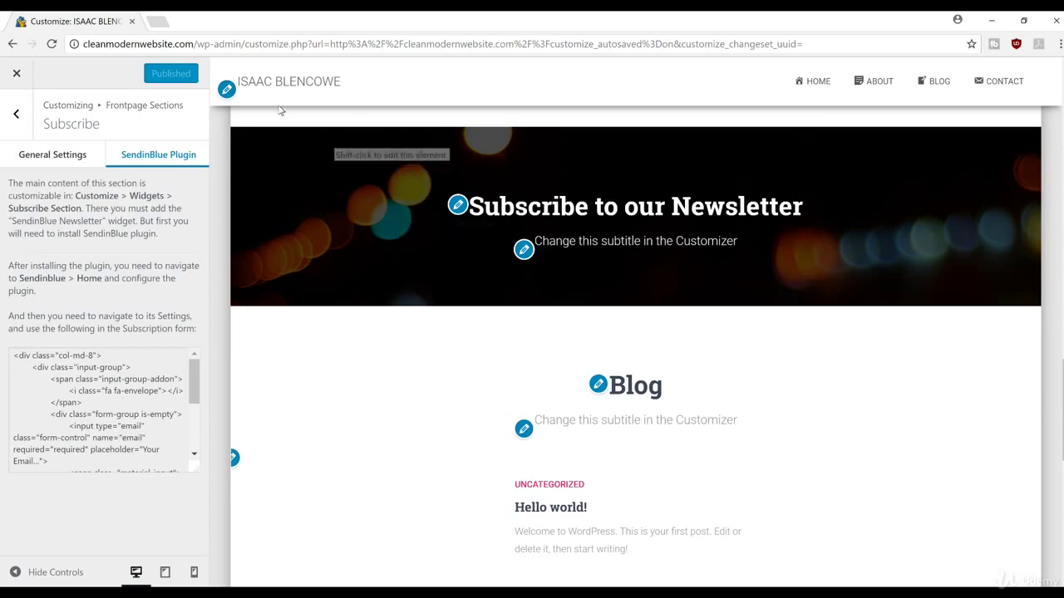
click(16, 73)
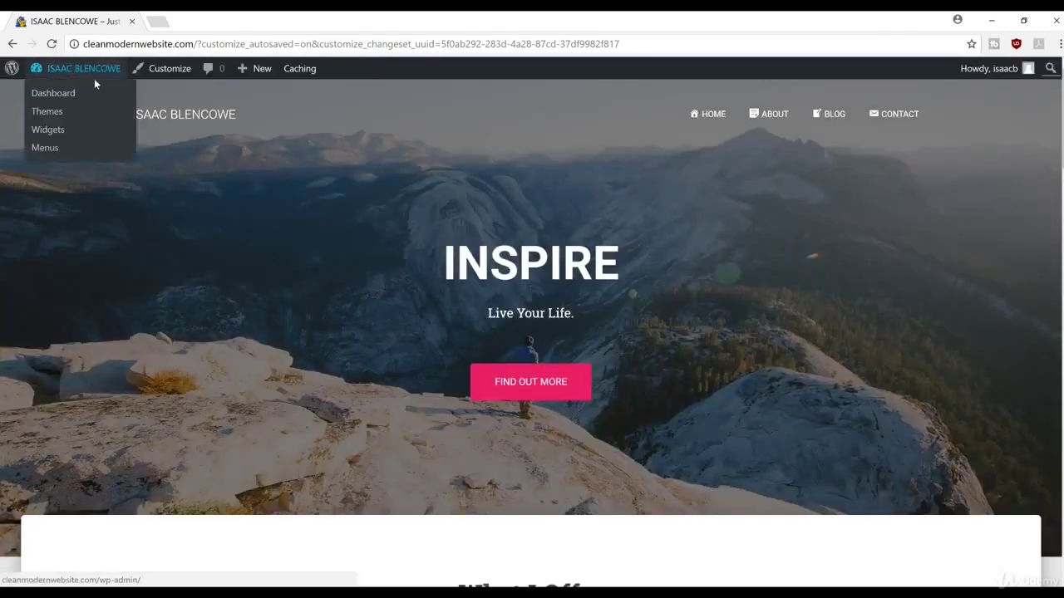
- Go to the Dashboard and open the SendinBlue plugin's Home page from the admin menu
click(74, 91)
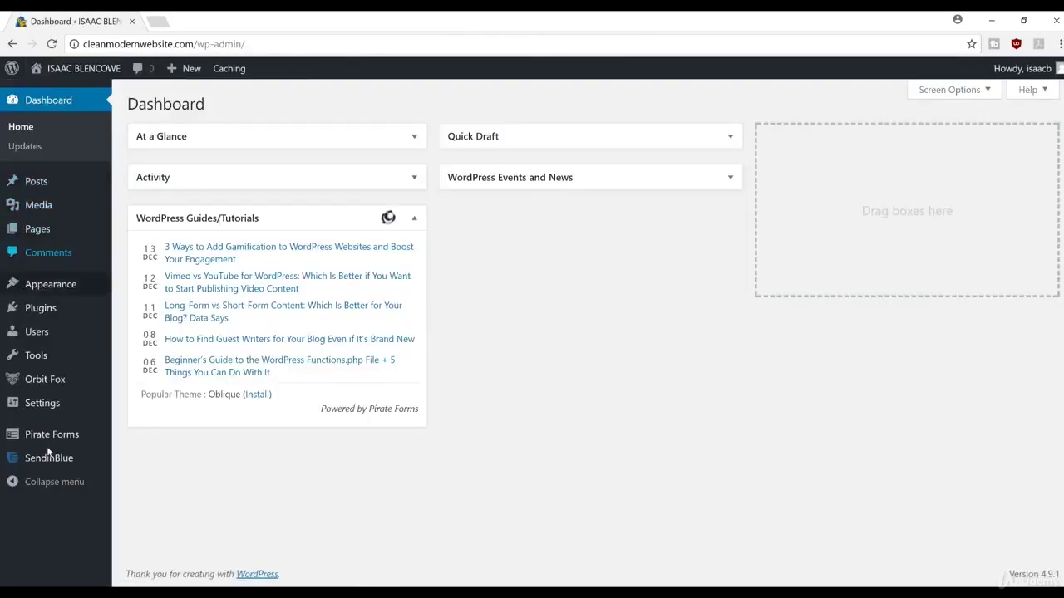
mouse_move(66, 470)
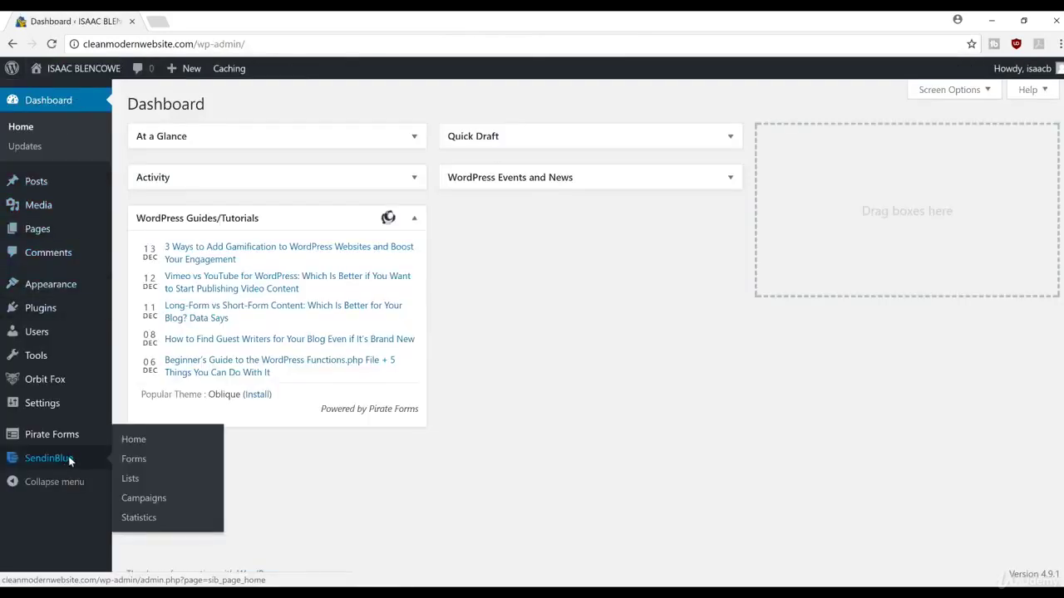
click(65, 467)
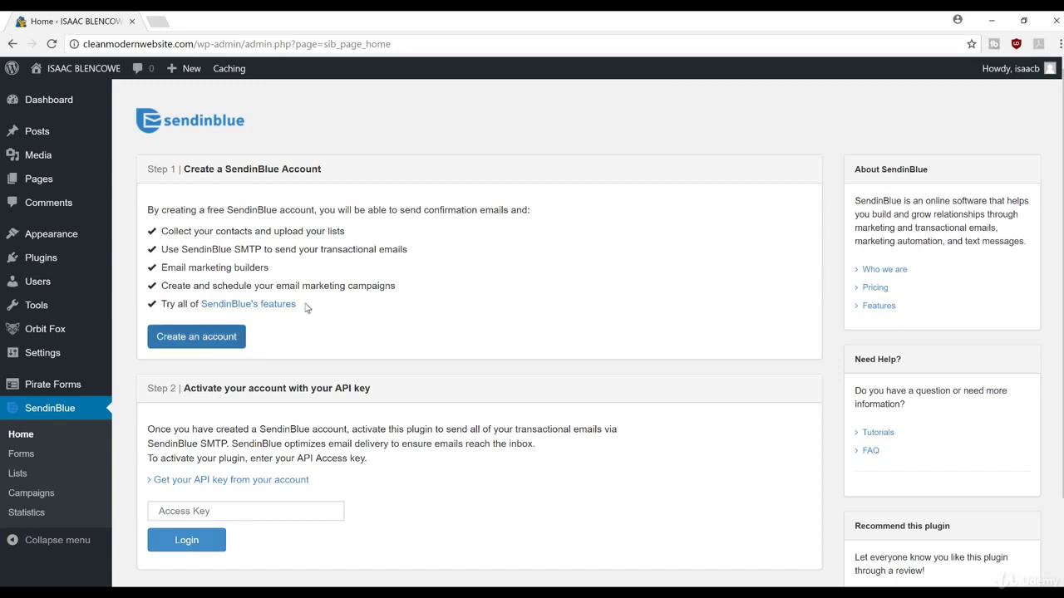
- Register a free SendinBlue account with company Clean Modern Website, an e-mail address and password
click(215, 344)
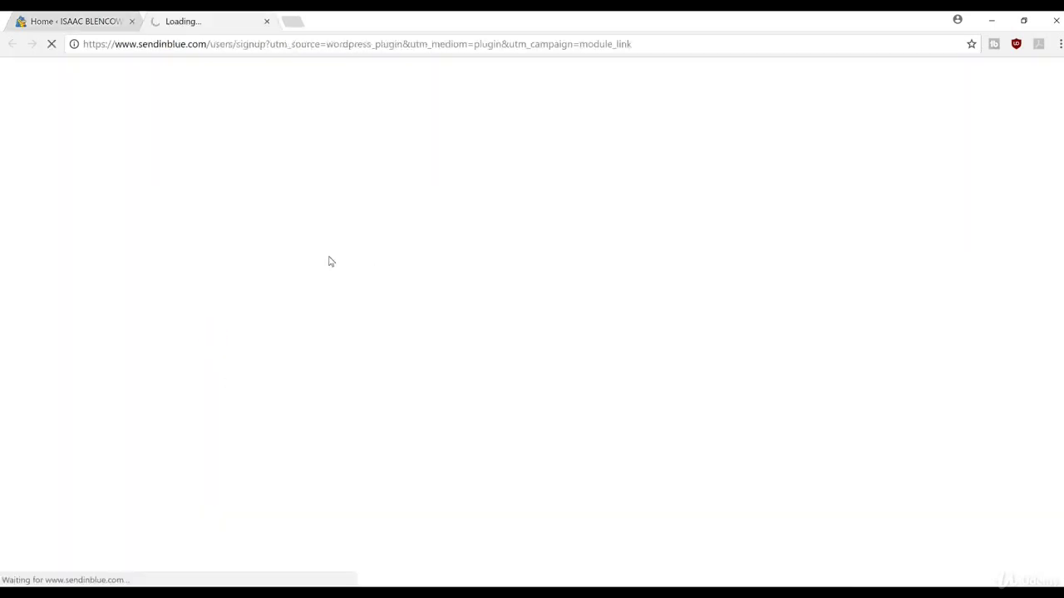
text(Clean Modern Website)
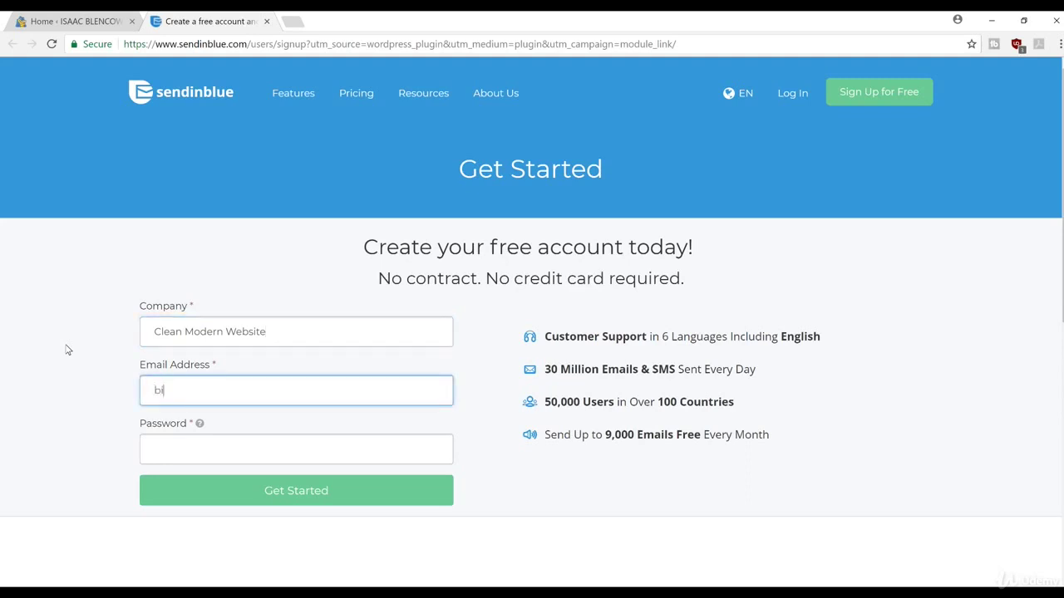
click(189, 412)
click(187, 449)
text(••••)
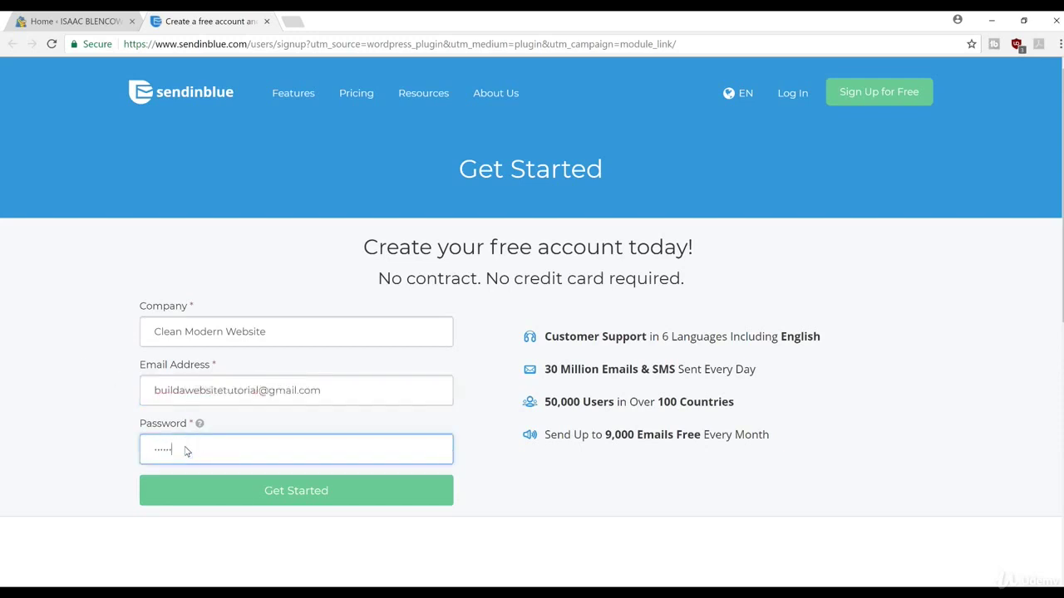
click(297, 493)
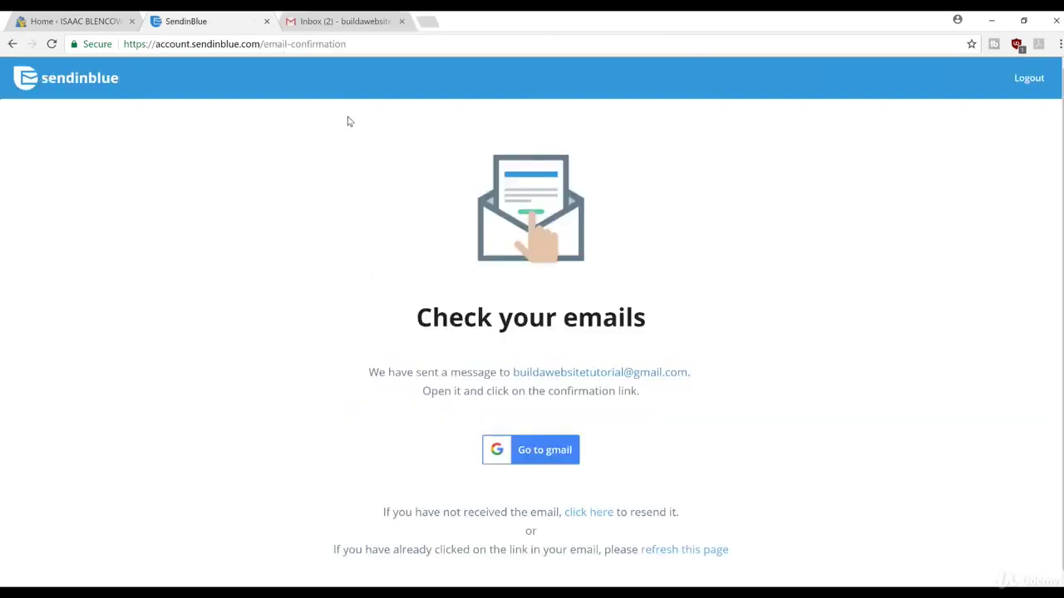
- Open the SendinBlue confirmation e-mail in Gmail and confirm the e-mail address
click(339, 22)
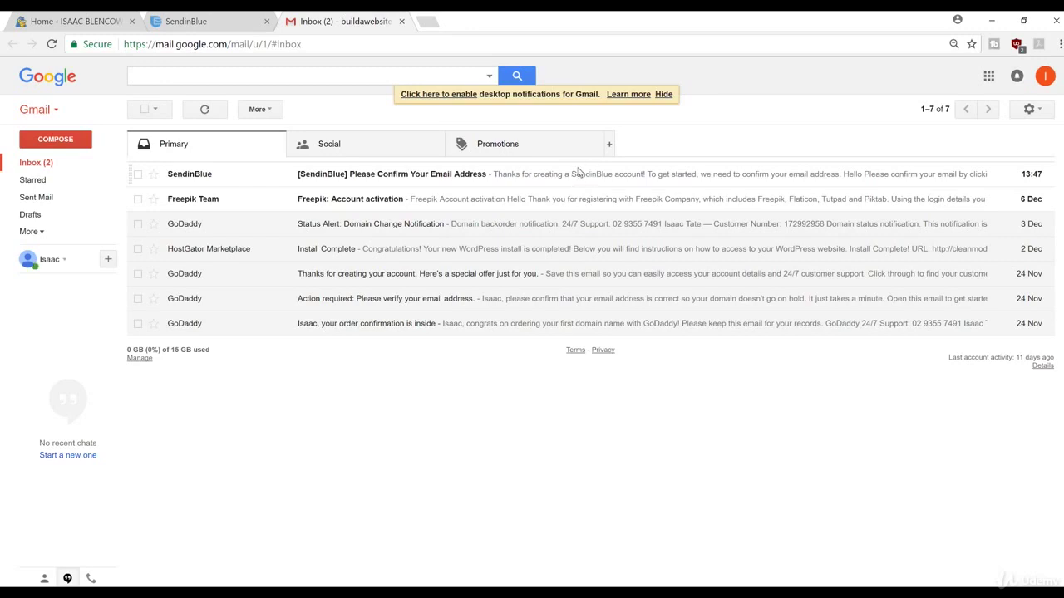
click(573, 176)
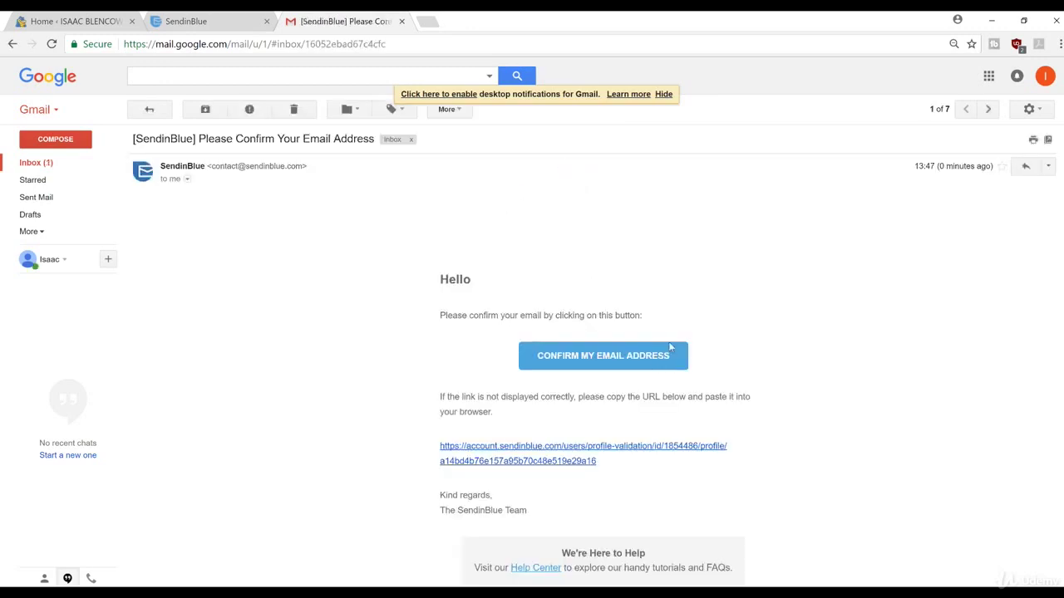
click(611, 358)
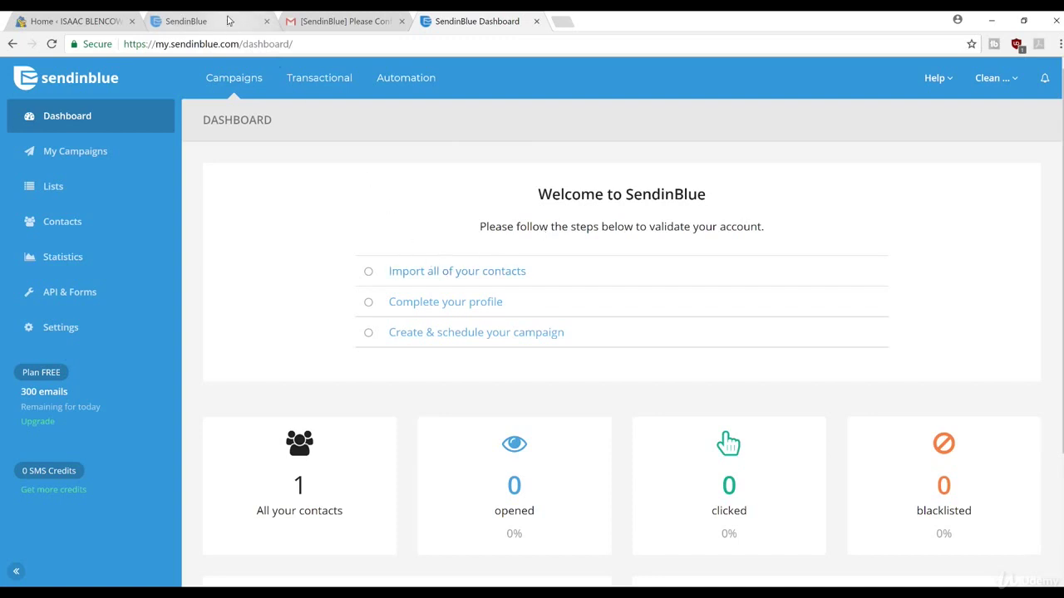
- Copy the Plugins API key from the SendinBlue account page, then return to the WordPress plugin page
click(80, 21)
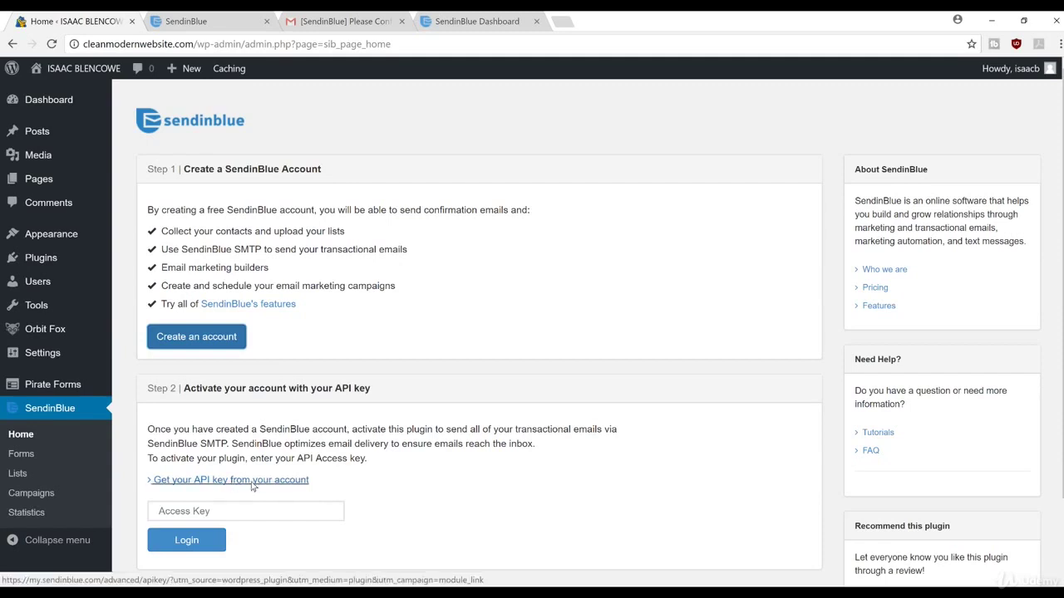
click(251, 480)
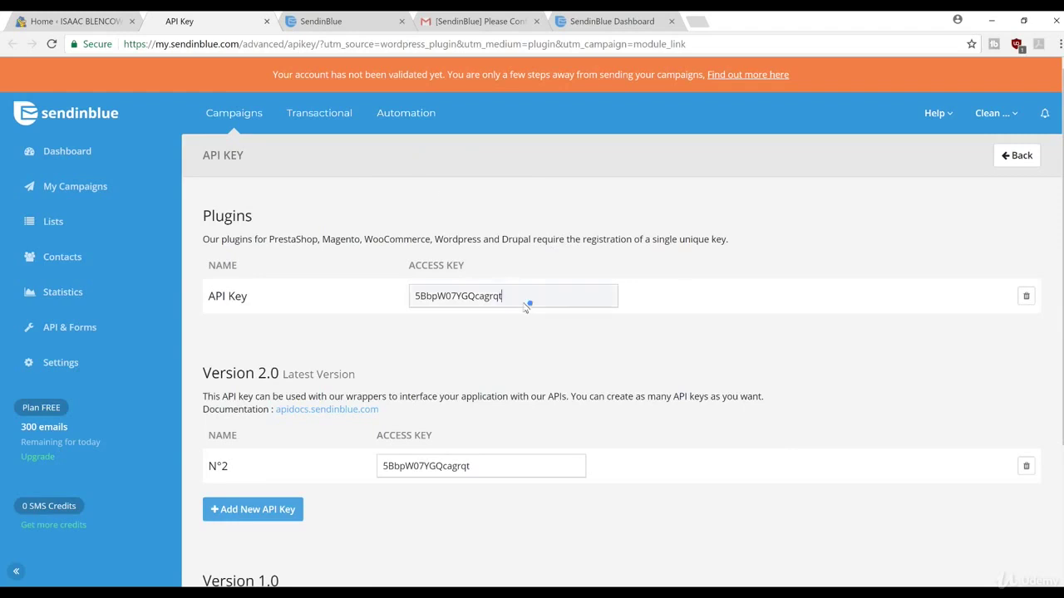
drag(530, 301, 376, 299)
key(ctrl+c)
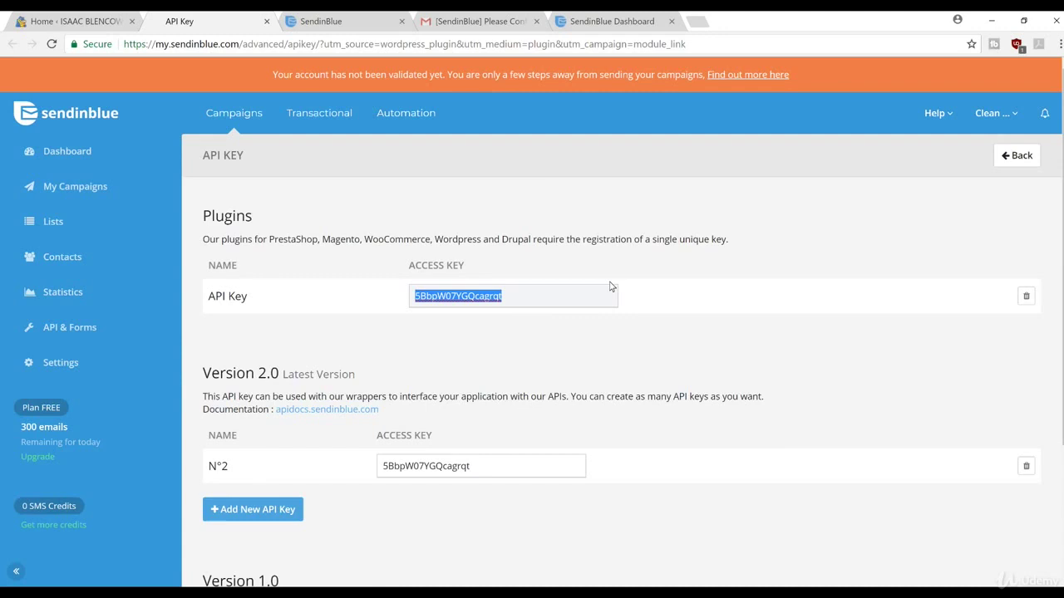
click(86, 19)
click(188, 510)
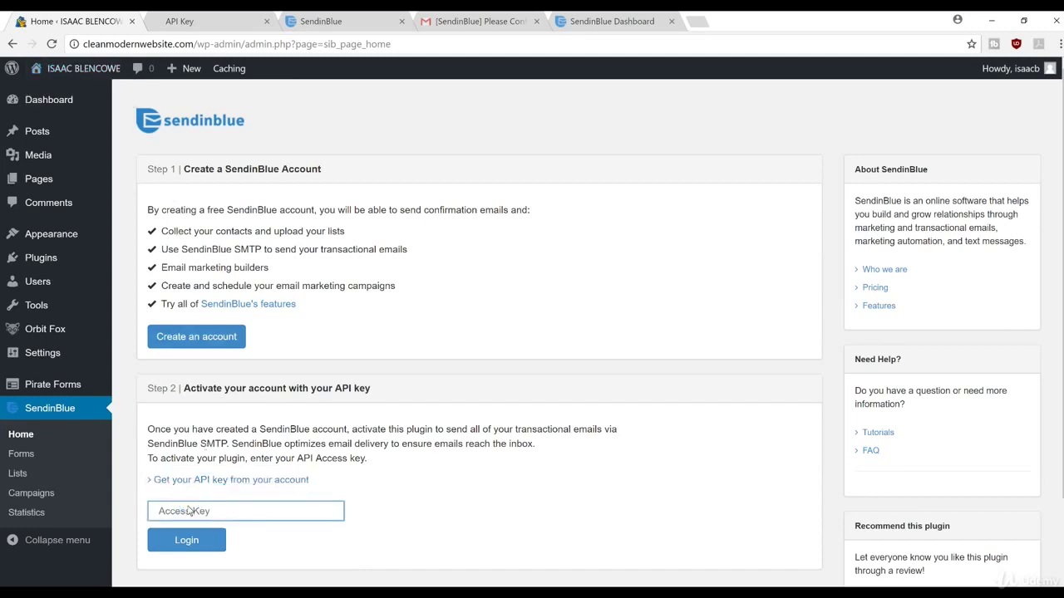
- Activate the SendinBlue plugin by pasting the API key into Access Key, then visit the live site
key(ctrl+v)
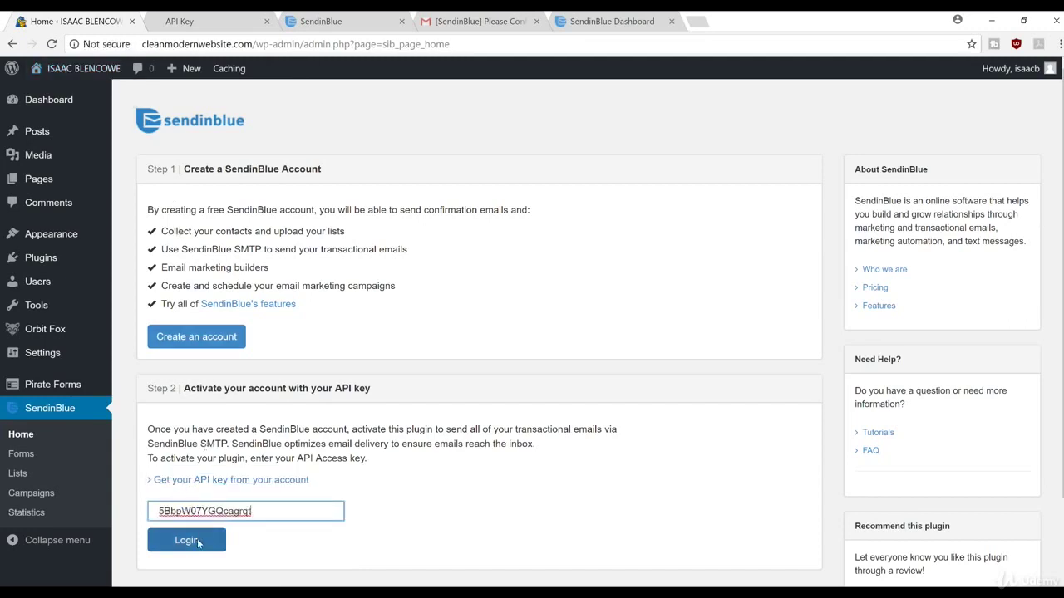
click(199, 544)
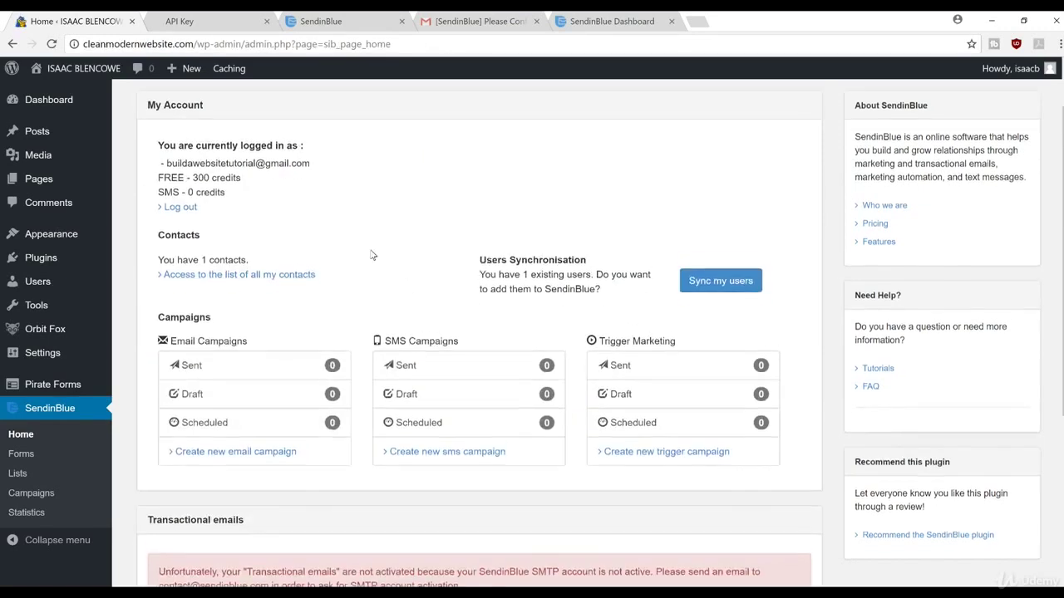
scroll(515, 295, up, 1)
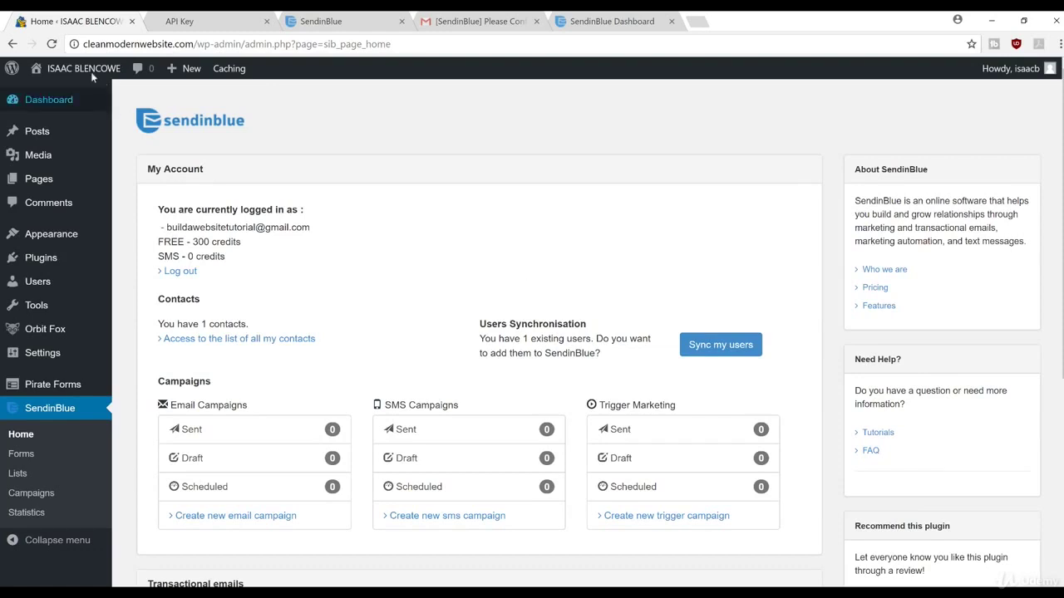
mouse_move(90, 68)
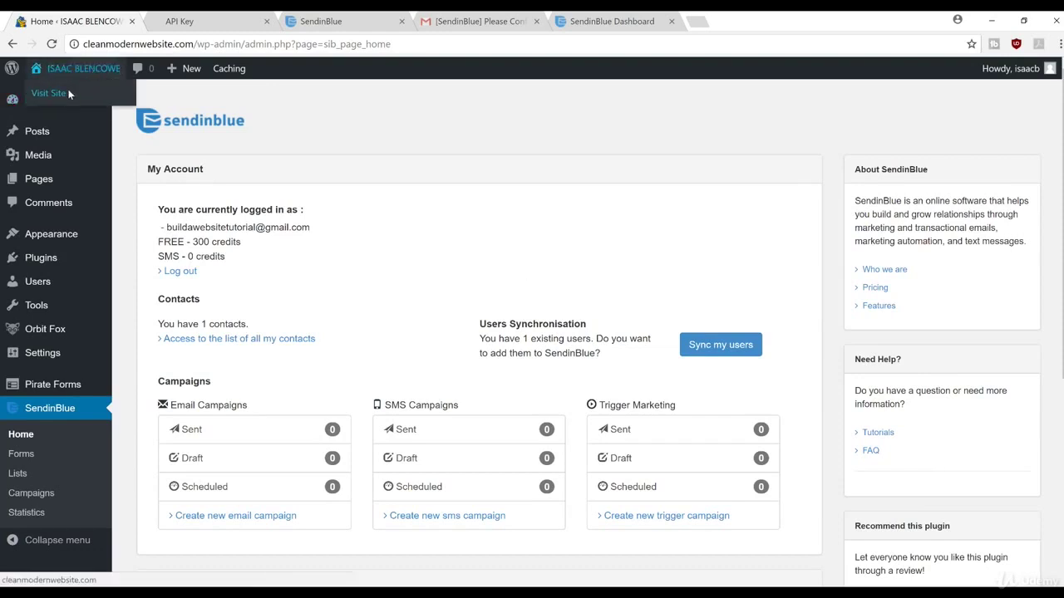
click(69, 93)
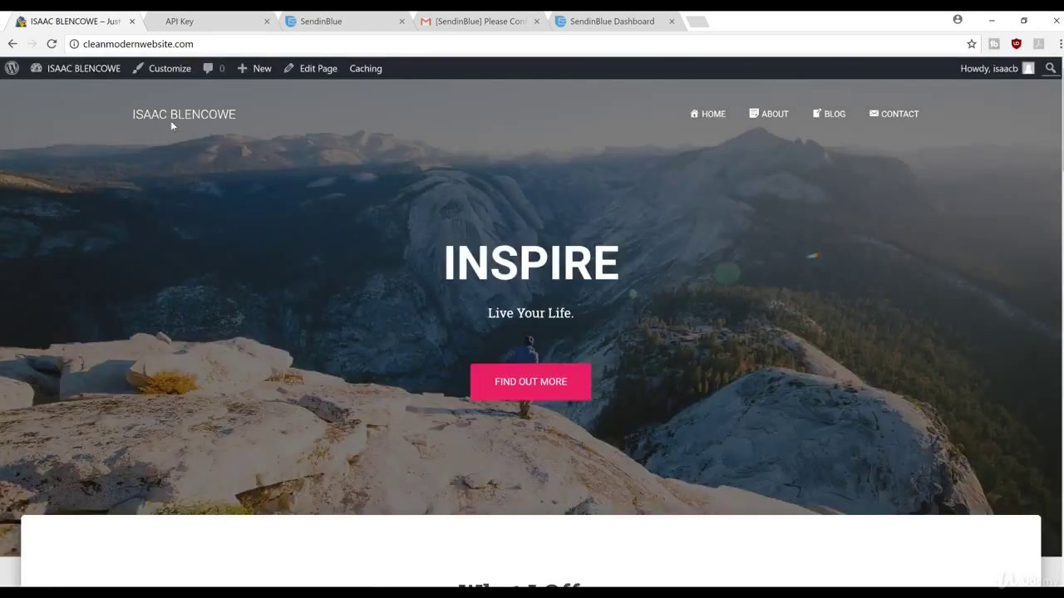
- Copy the form code from Frontpage Sections > Subscribe's SendinBlue Plugin tab, then close the Customizer
click(154, 68)
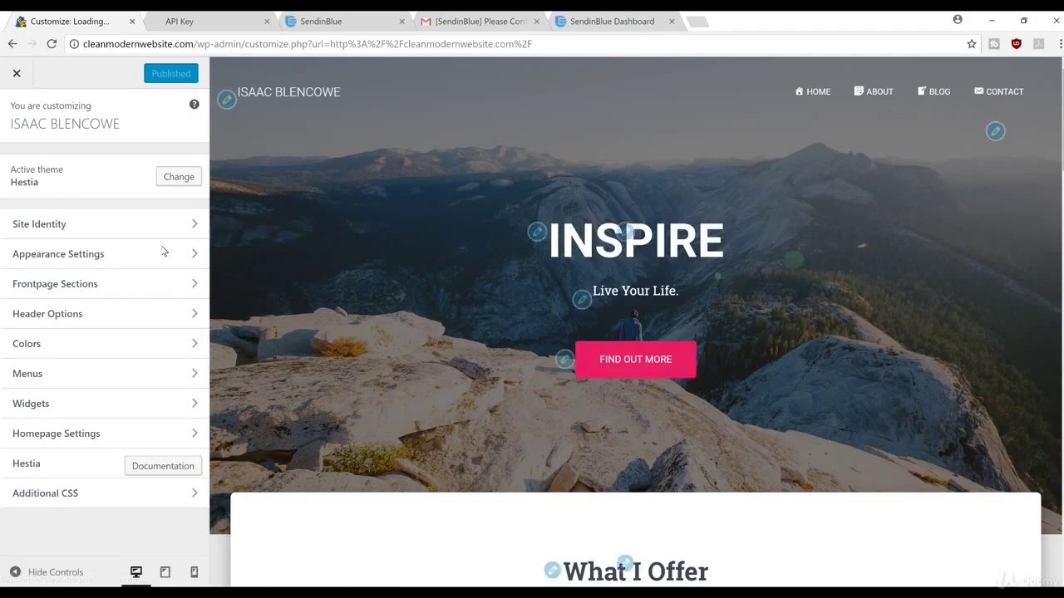
click(142, 285)
click(73, 345)
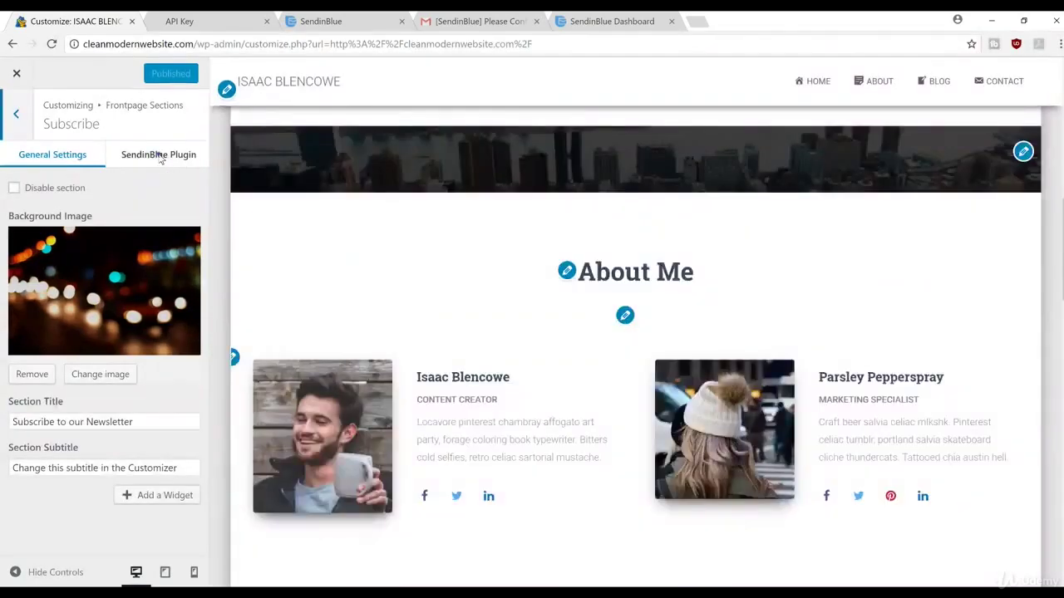
click(160, 156)
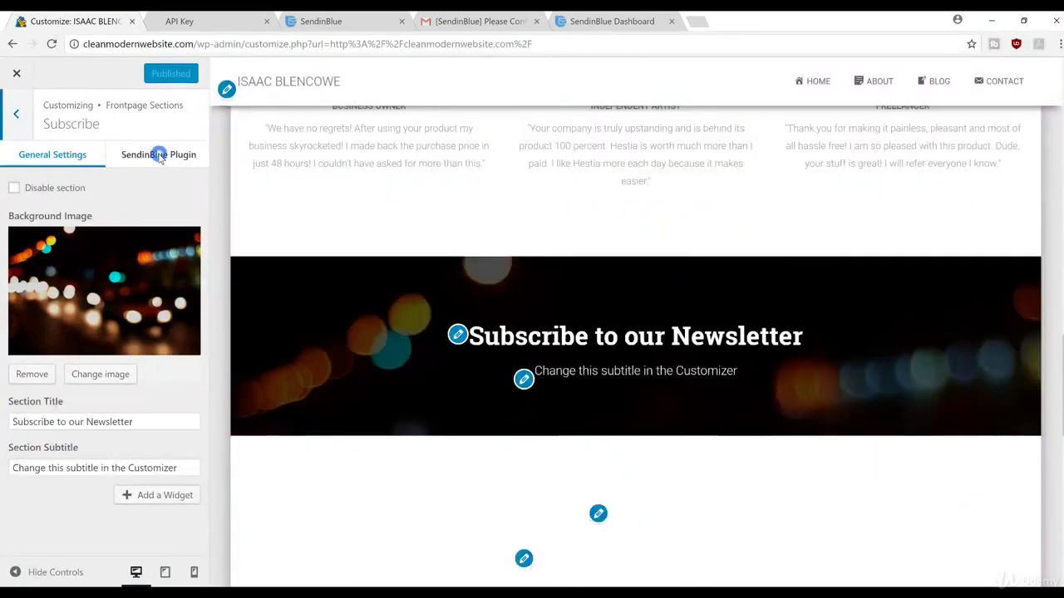
drag(13, 358, 105, 463)
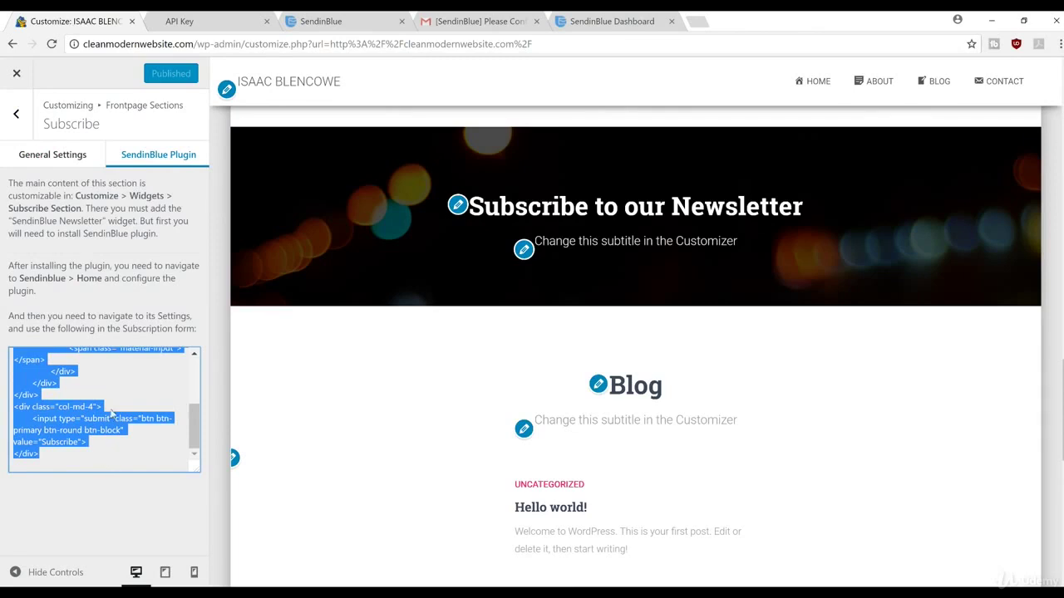
click(16, 73)
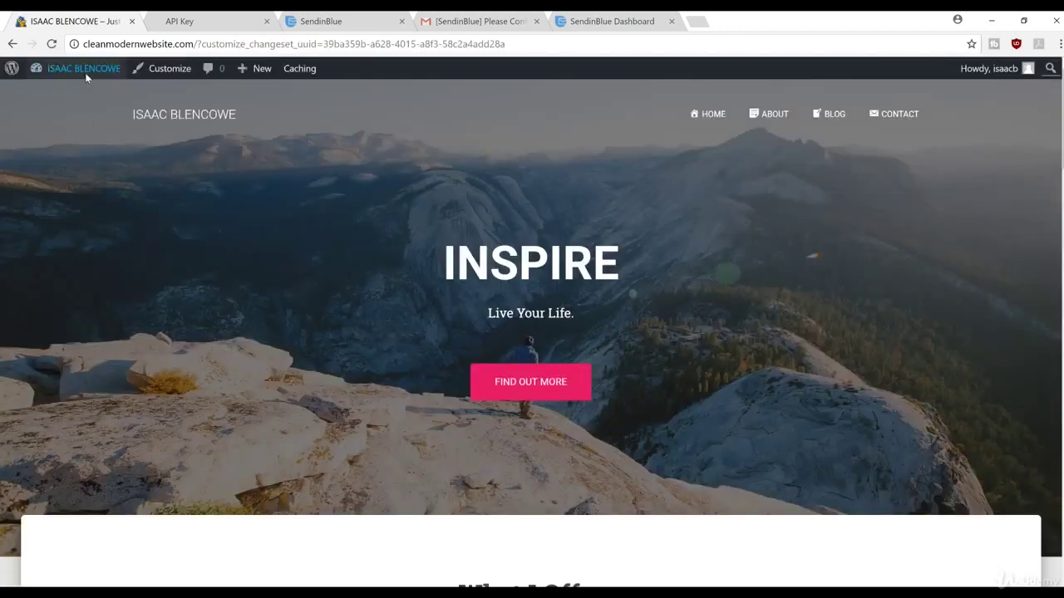
- Open the SendinBlue Default Form for editing via Dashboard > SendinBlue > Forms
mouse_move(85, 73)
click(71, 94)
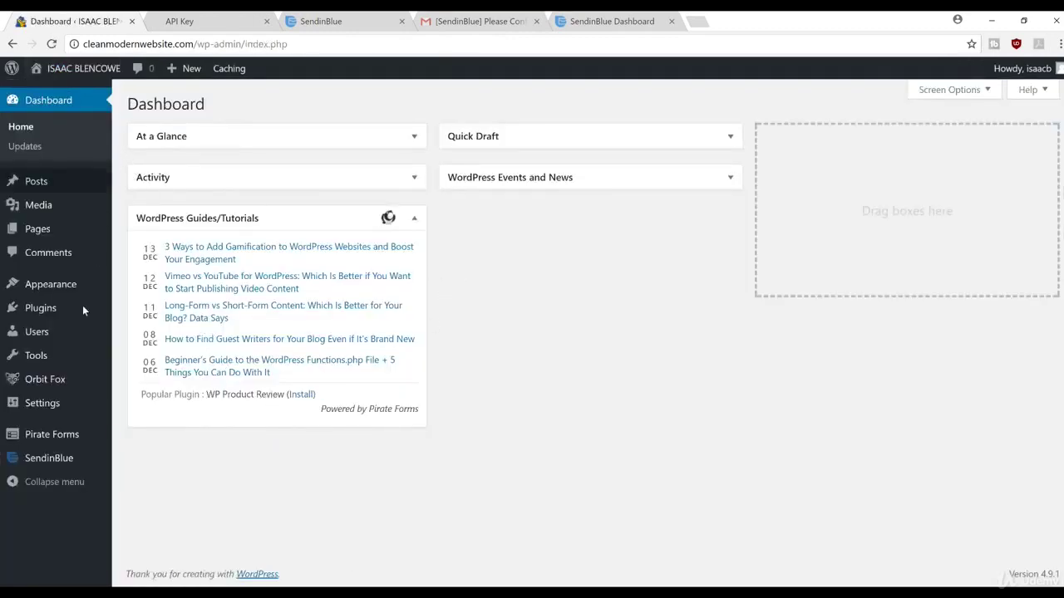
mouse_move(55, 458)
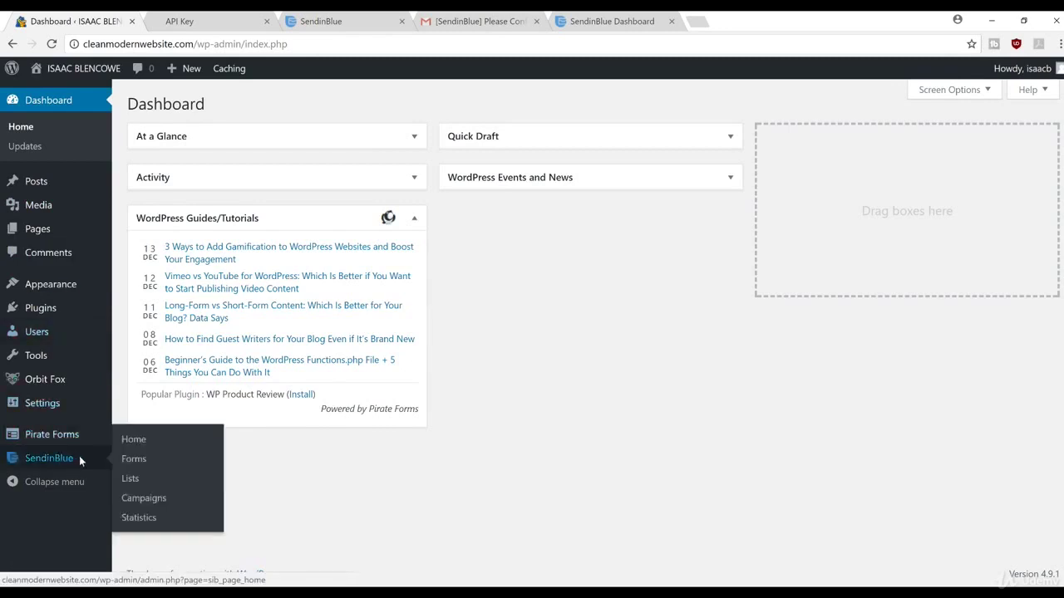
click(146, 462)
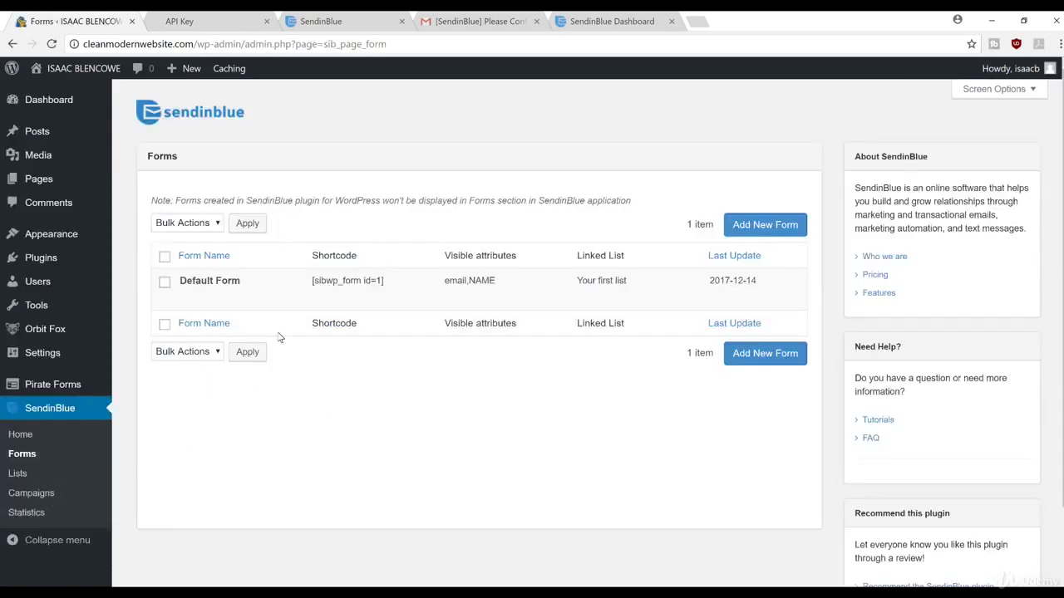
mouse_move(322, 293)
click(188, 298)
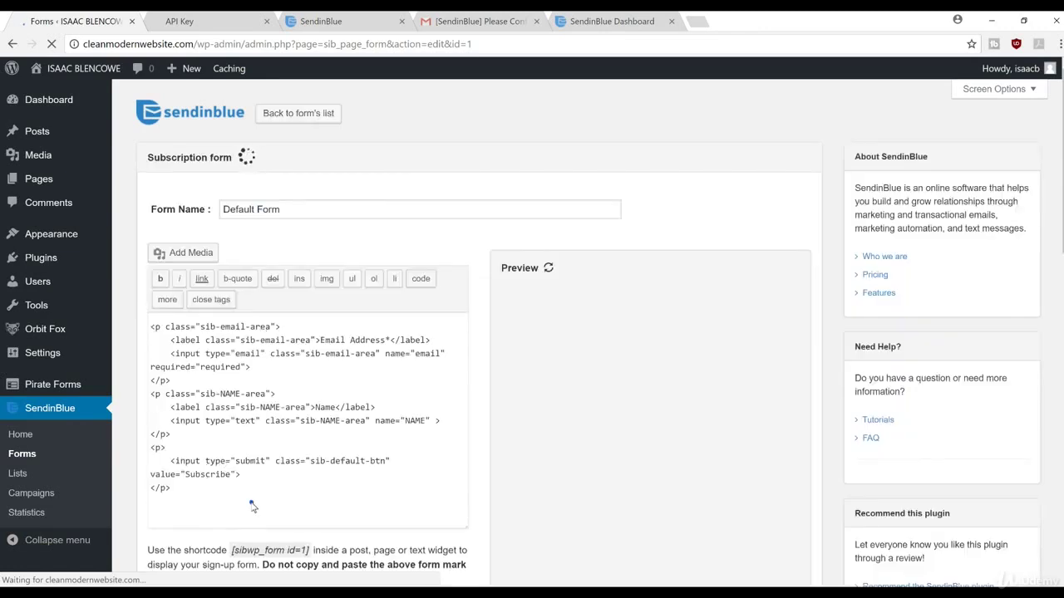
- Replace the Default Form's markup with the copied theme subscription code and save it
drag(249, 501, 143, 313)
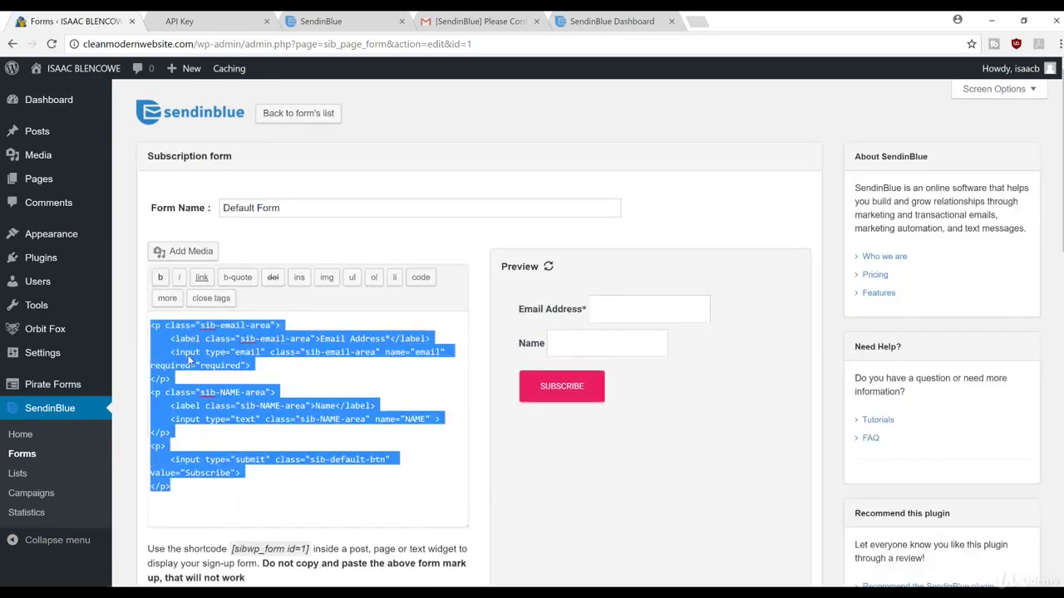
key(ctrl+v)
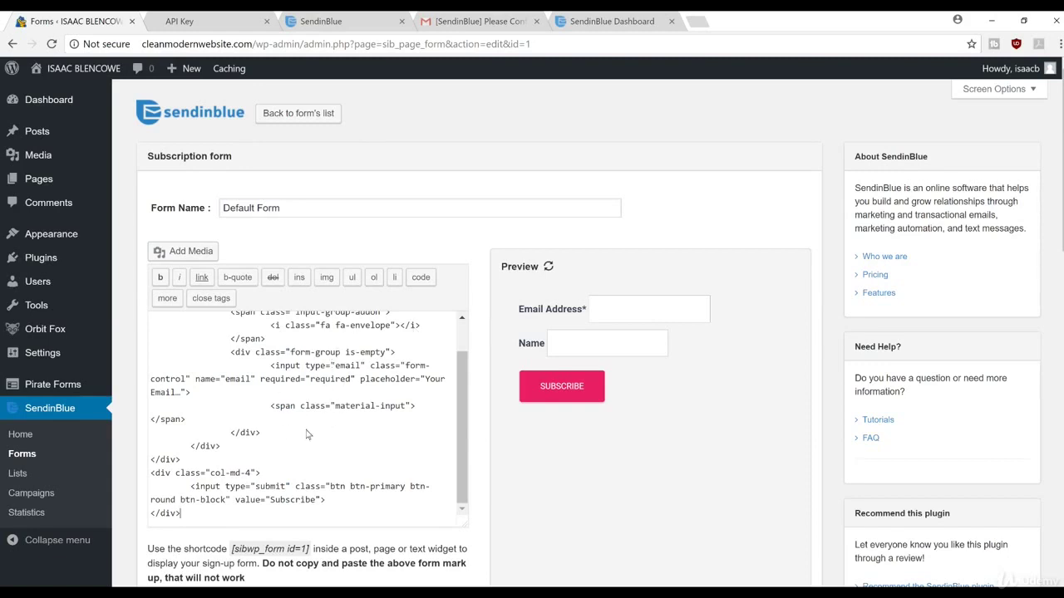
scroll(332, 345, down, 3)
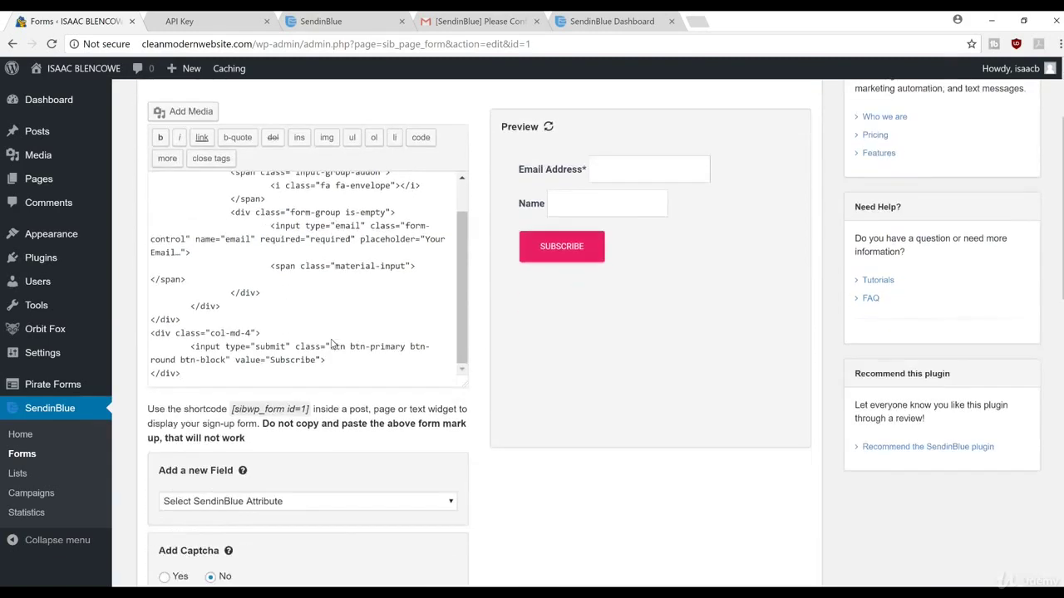
scroll(333, 345, down, 5)
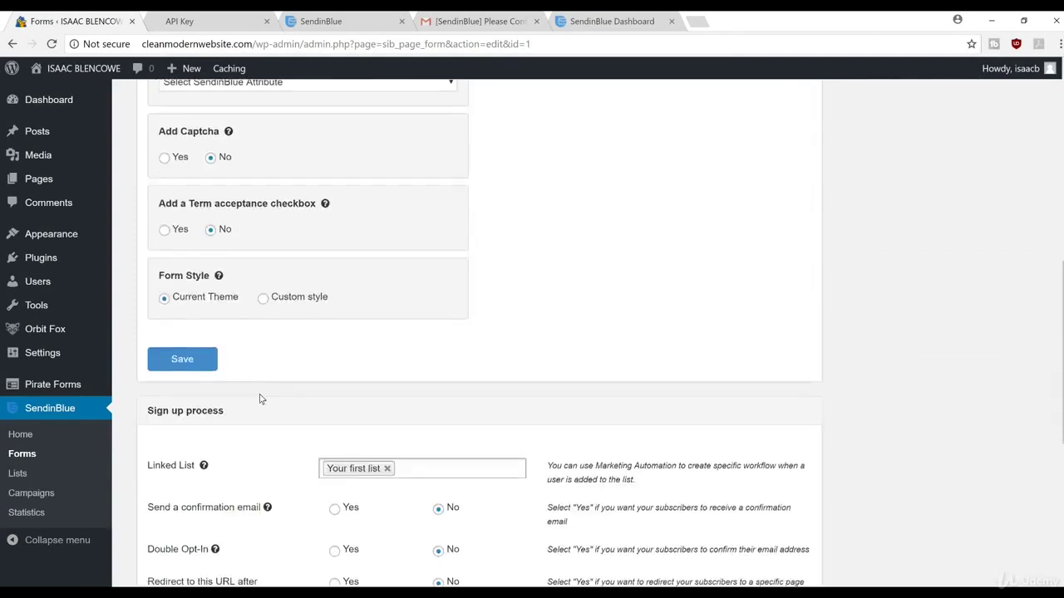
click(213, 364)
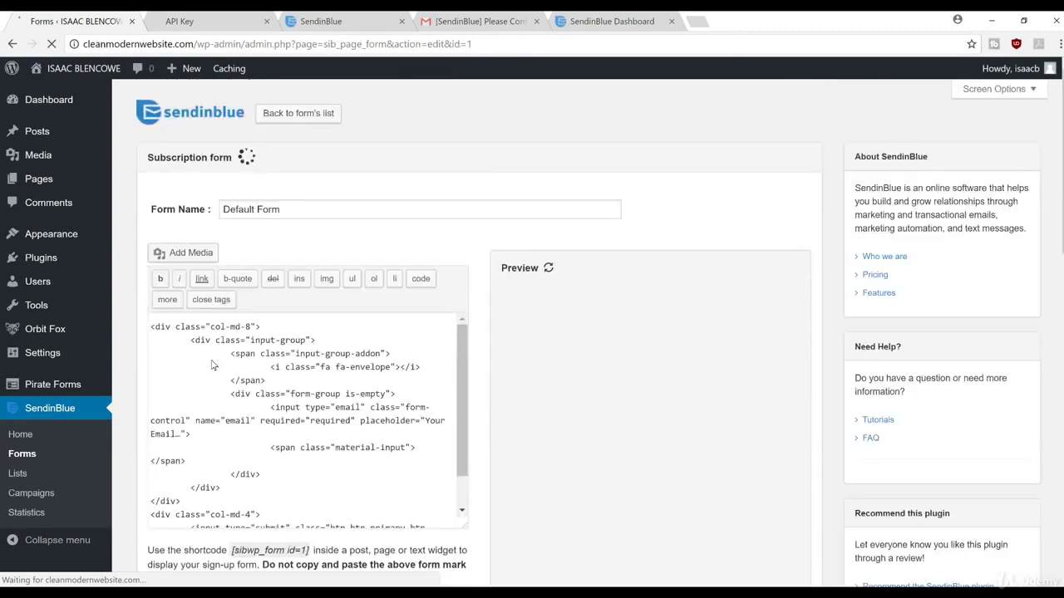
scroll(634, 280, down, 3)
scroll(582, 266, up, 3)
scroll(463, 216, down, 2)
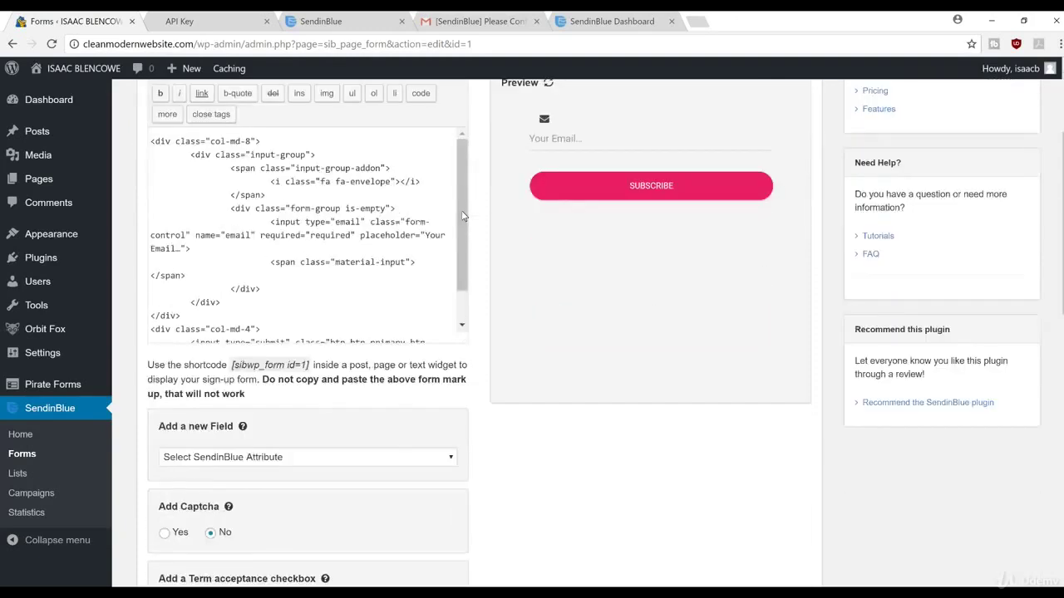
scroll(461, 210, up, 2)
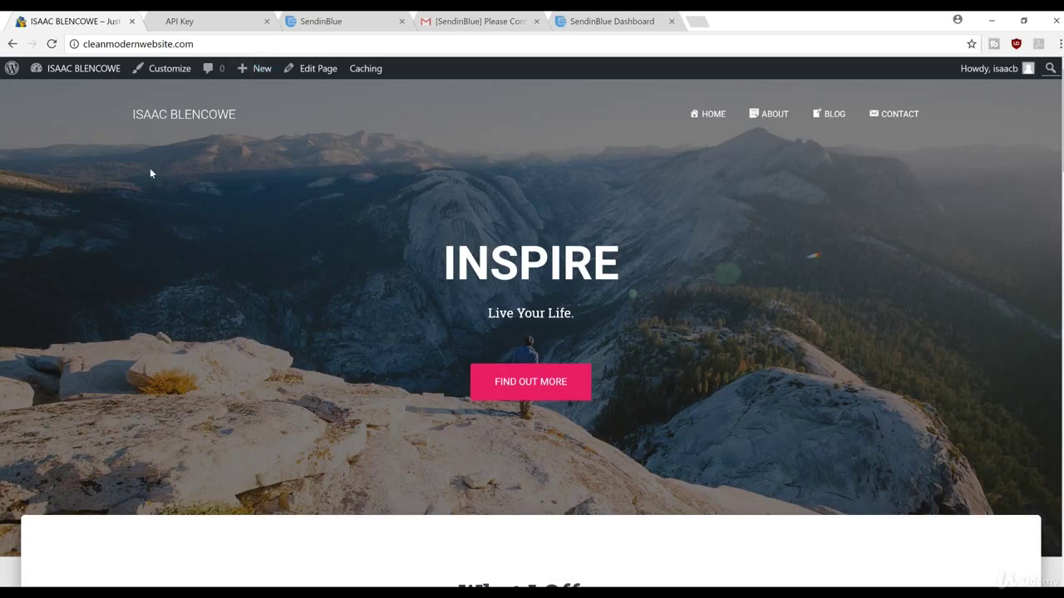
- Add a SendinBlue Widget to the Customizer's Frontpage Sections > Subscribe section
click(172, 71)
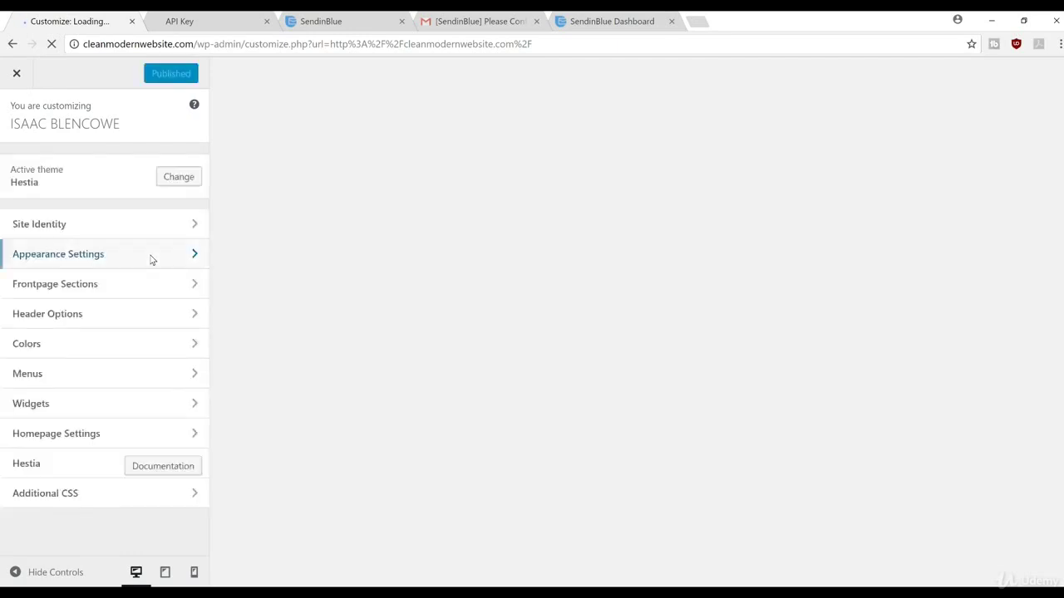
click(135, 285)
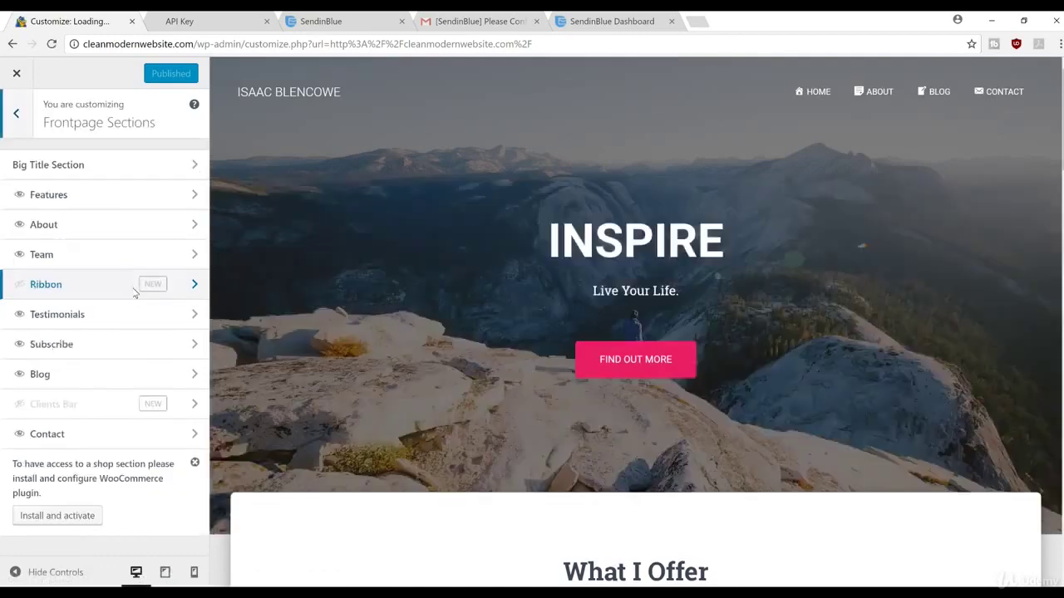
click(125, 347)
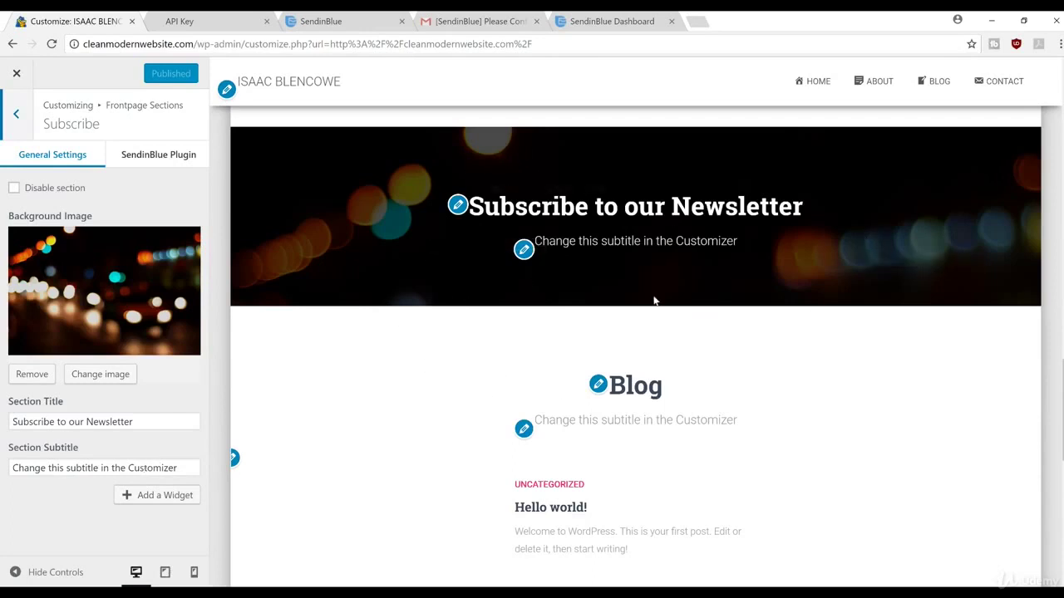
click(152, 497)
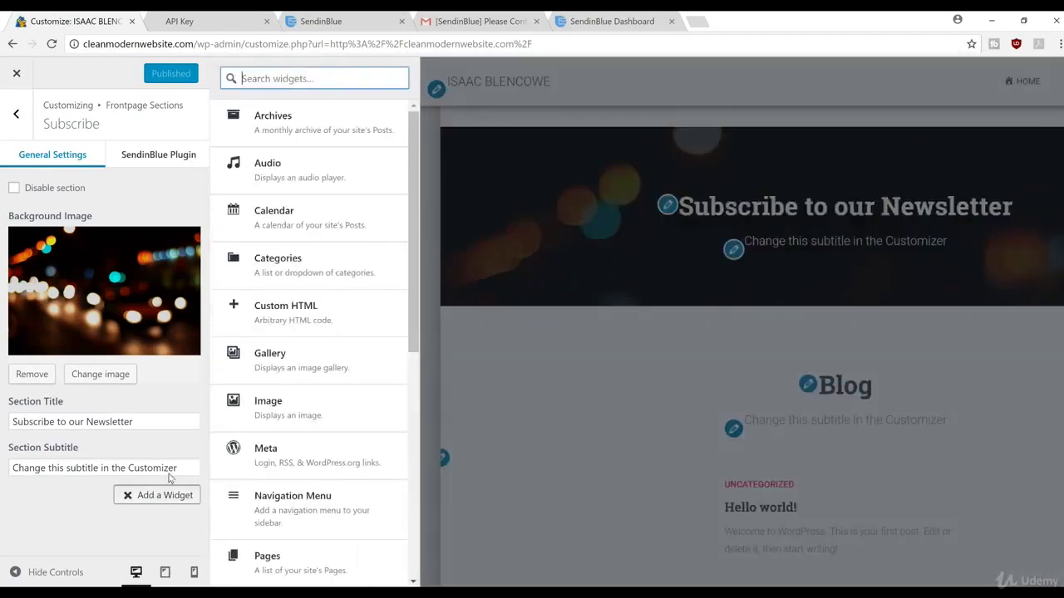
scroll(332, 295, down, 5)
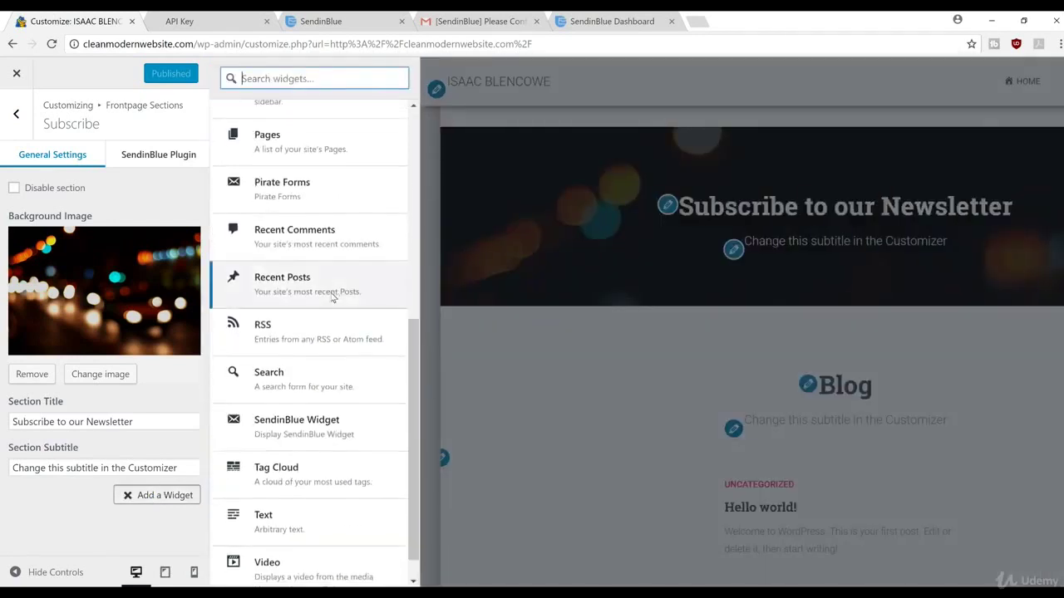
scroll(332, 297, down, 1)
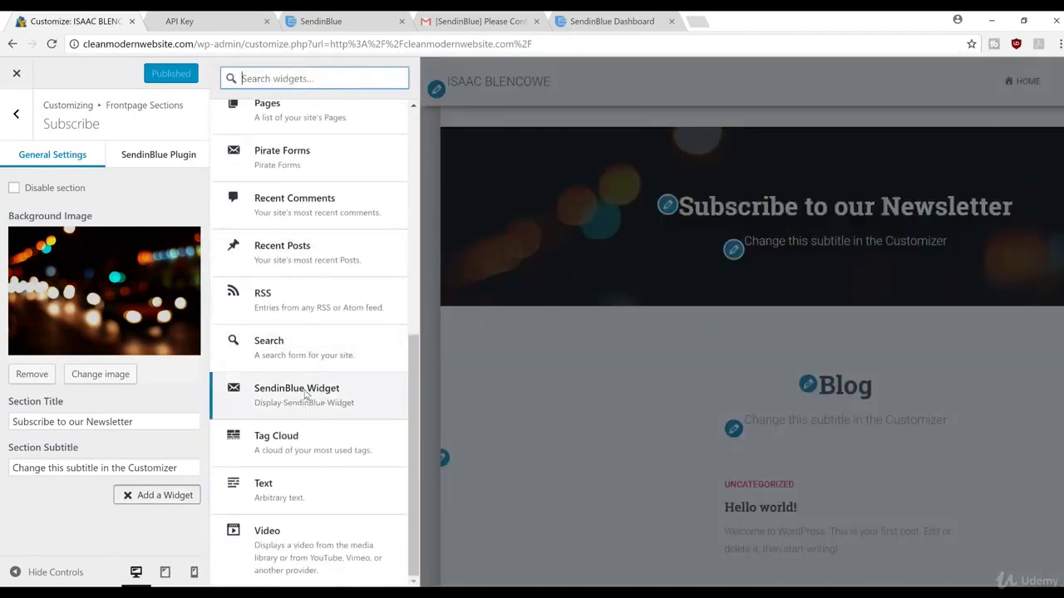
click(297, 404)
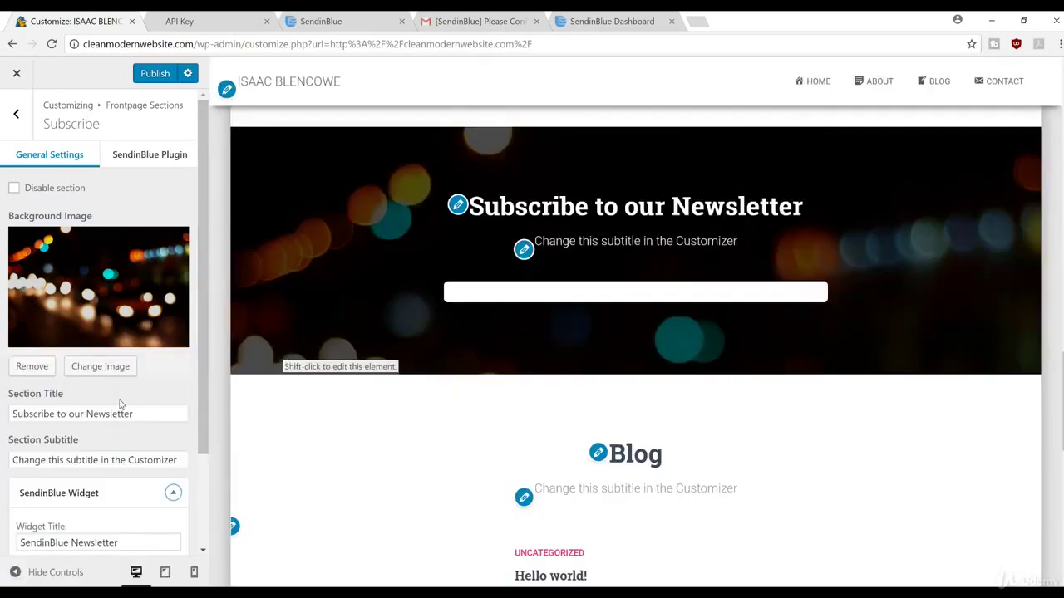
- Apply the widget with the Default Form, publish the Customizer changes, and close it
scroll(123, 441, down, 3)
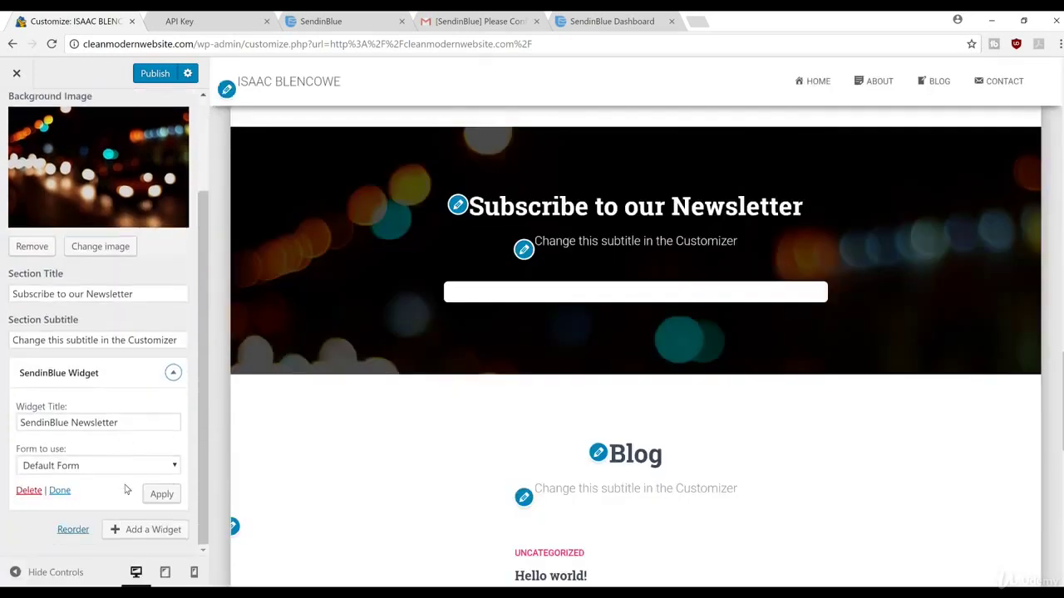
click(163, 496)
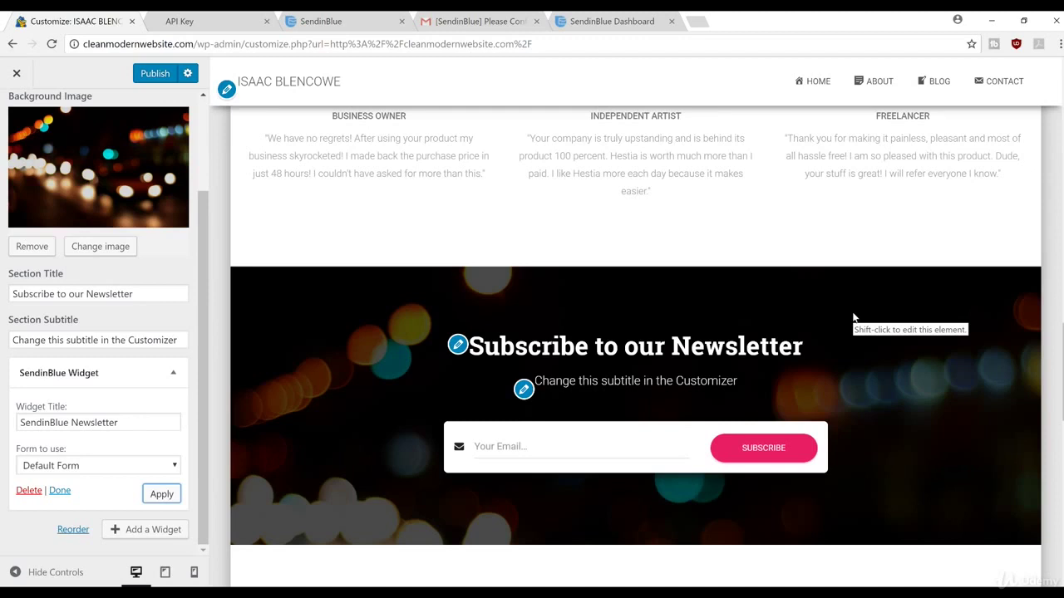
shift+click(853, 316)
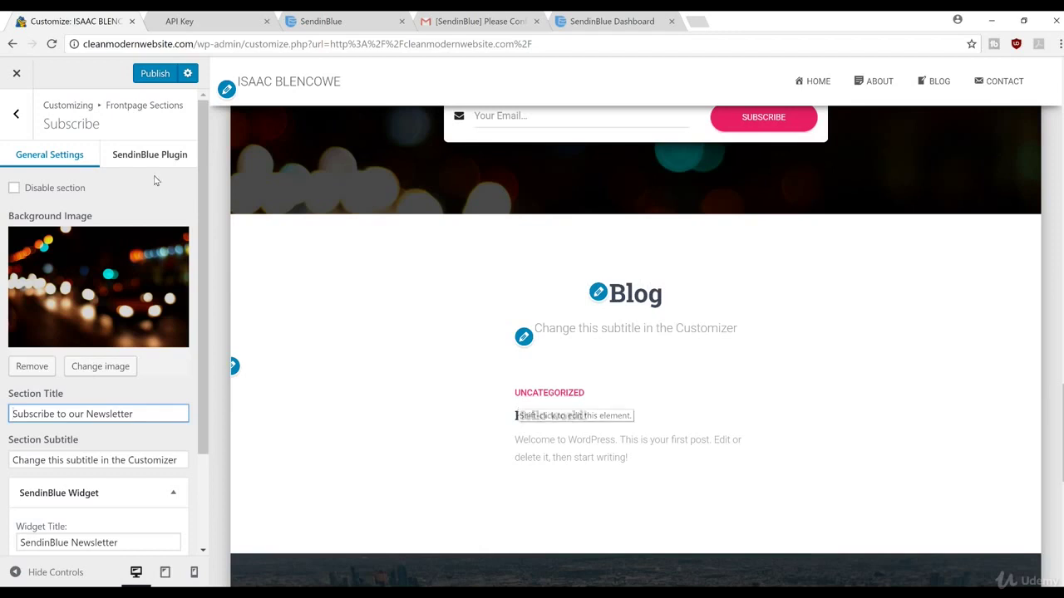
click(153, 73)
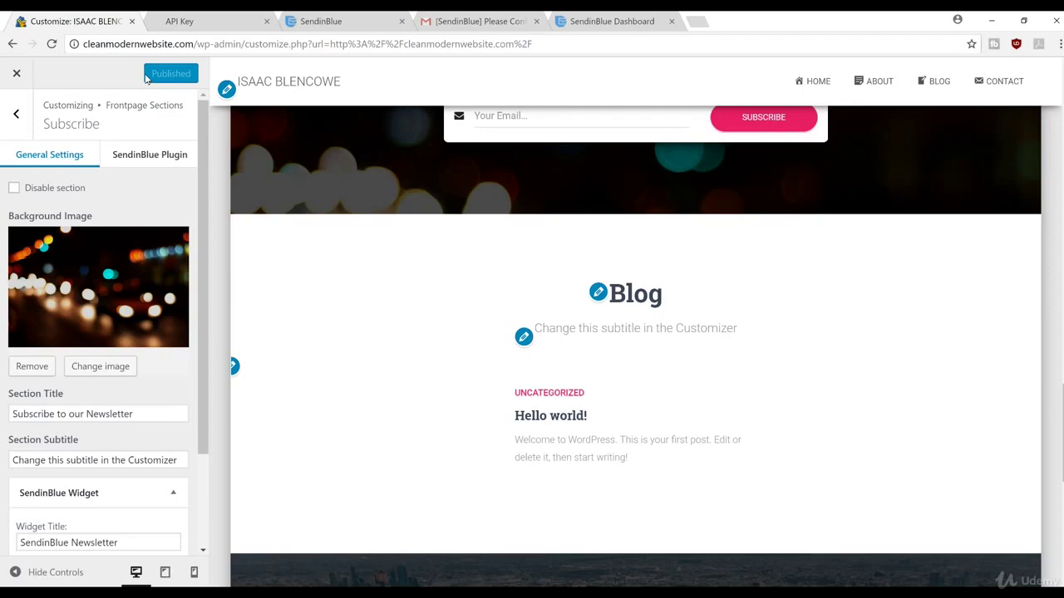
click(19, 75)
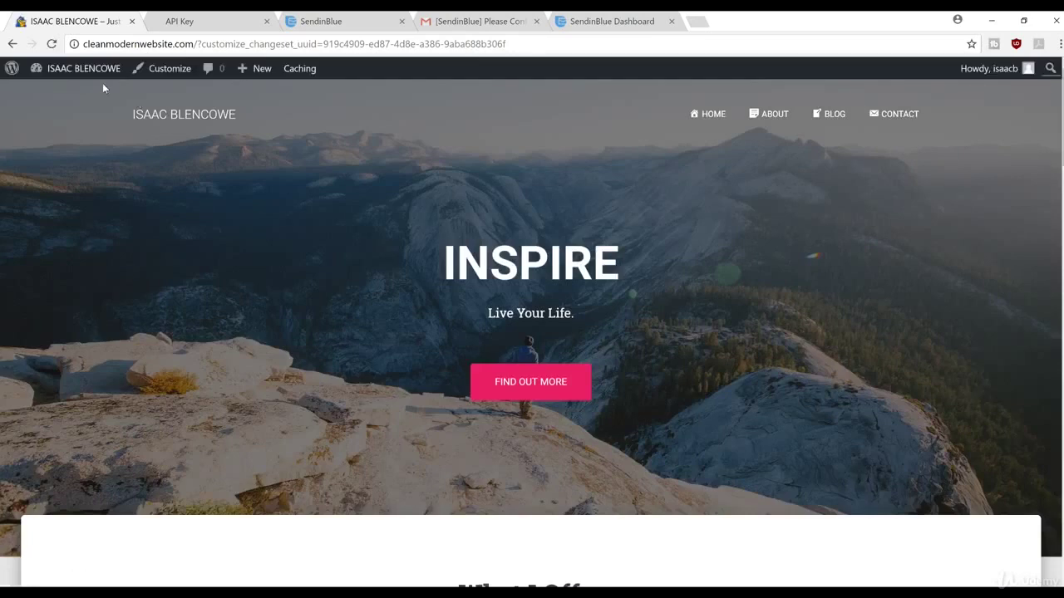
- Return from the live homepage to the WordPress Dashboard through the site-name menu
mouse_move(75, 68)
click(65, 94)
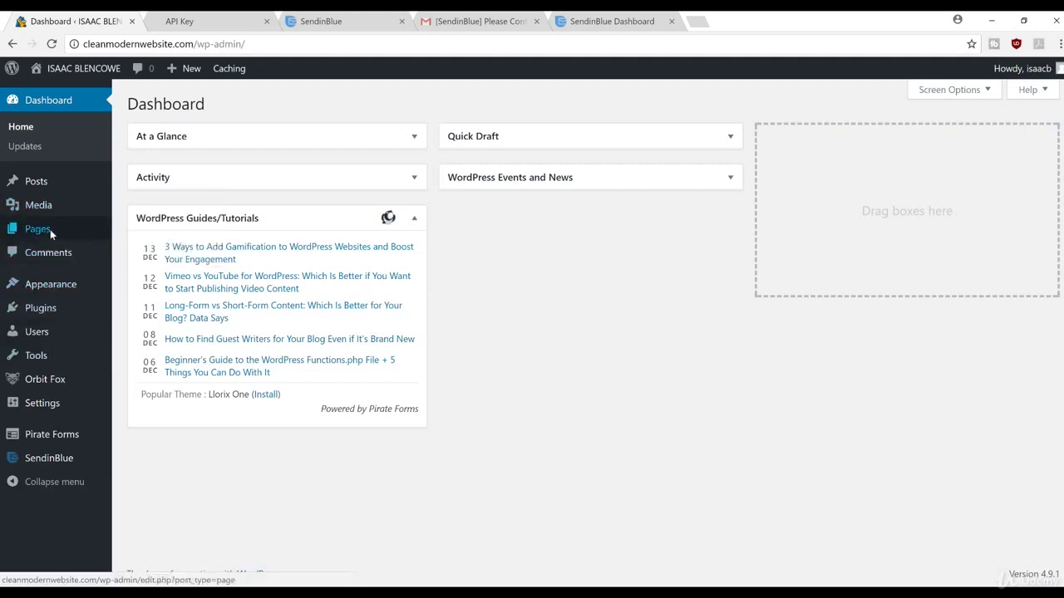
mouse_move(46, 184)
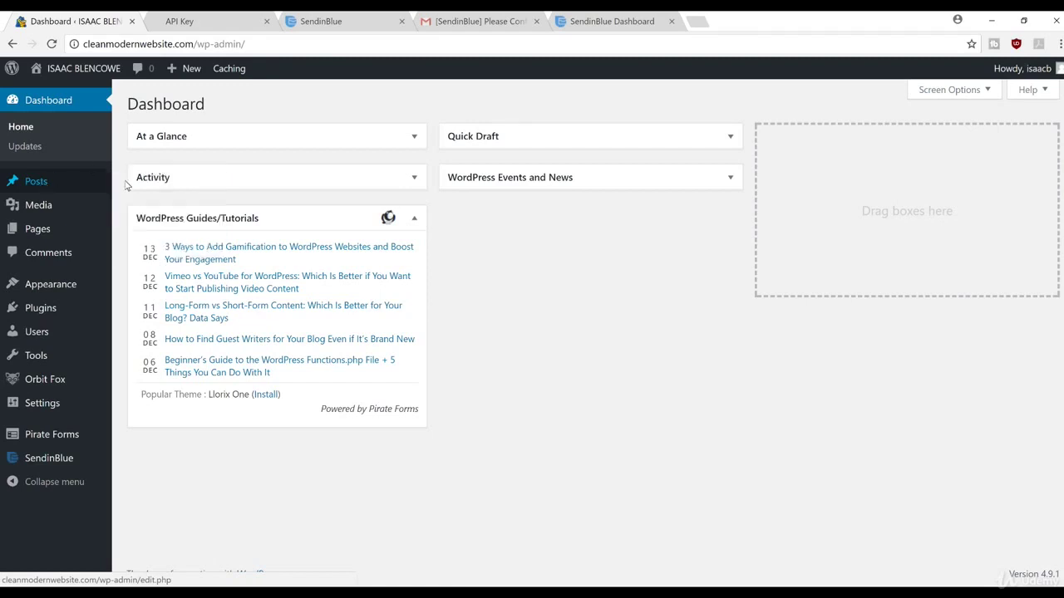
- Move the sample 'Hello world!' post to the Trash from the All Posts list
click(58, 180)
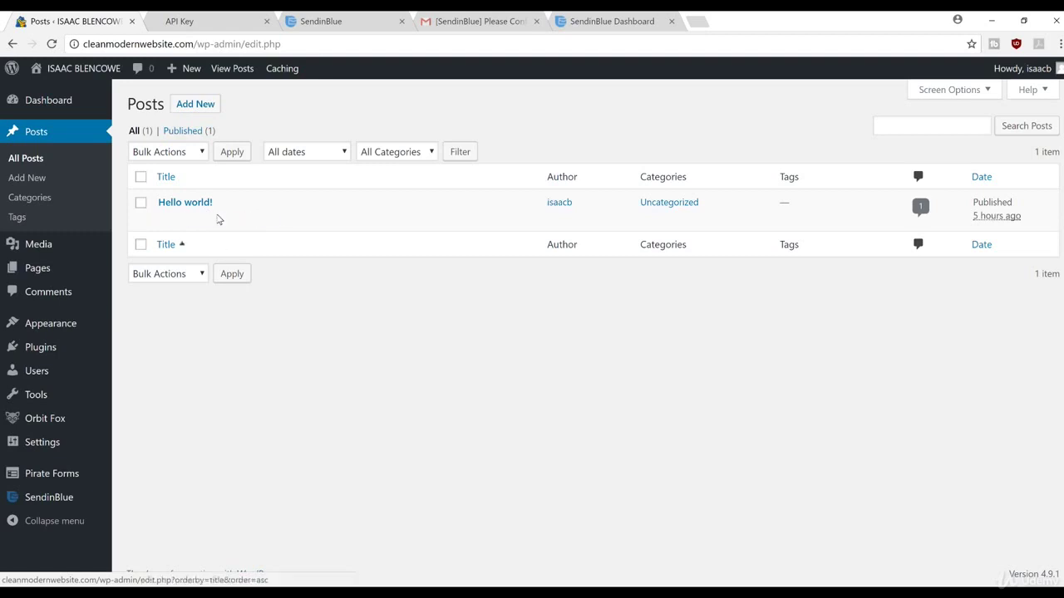
click(239, 219)
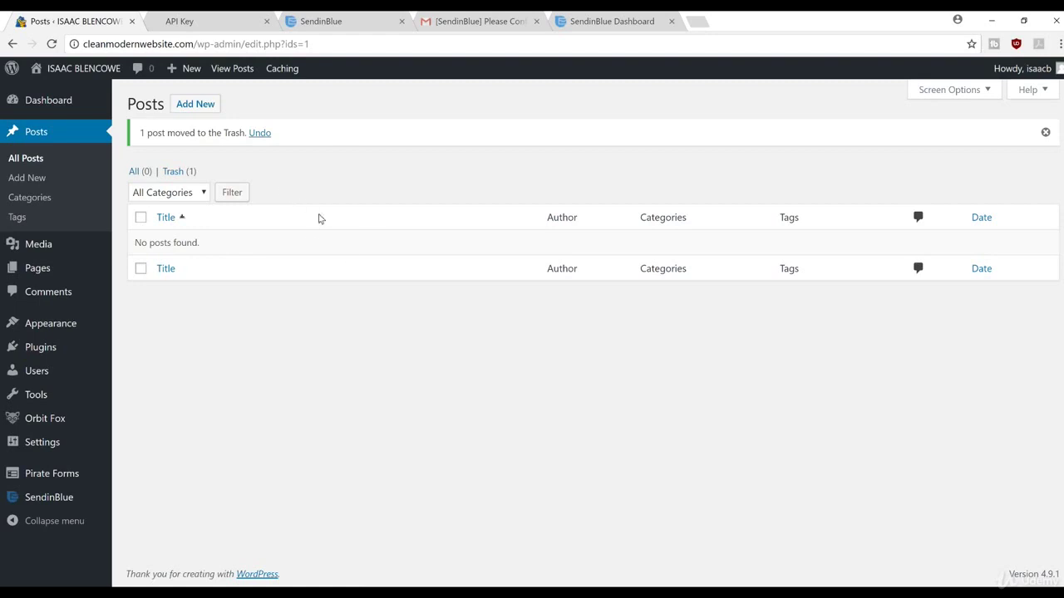
- Create a new post titled 'The Benefits of a Morning Routine'
click(210, 106)
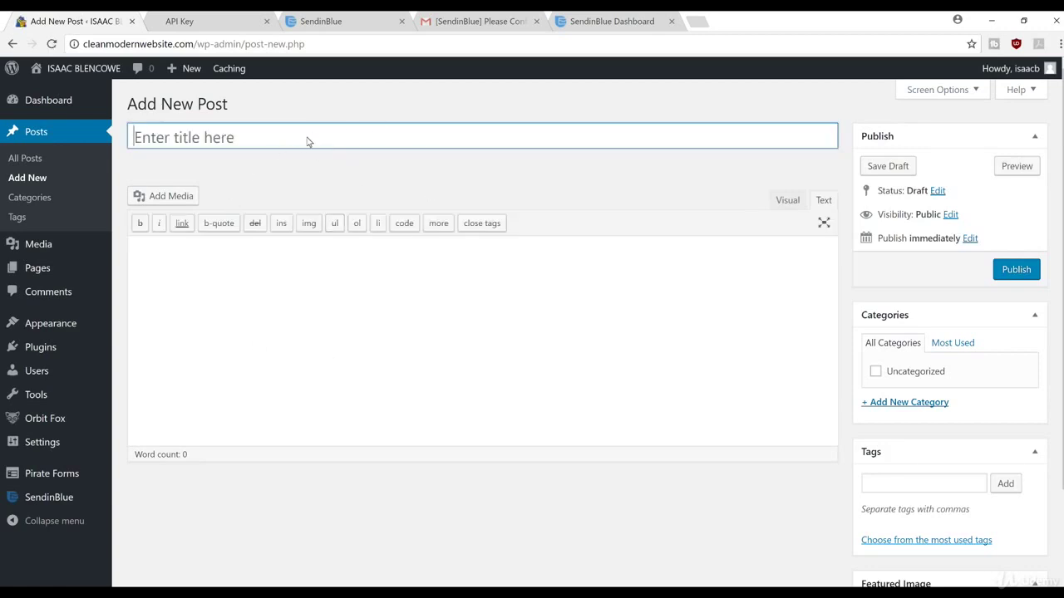
key(shift)
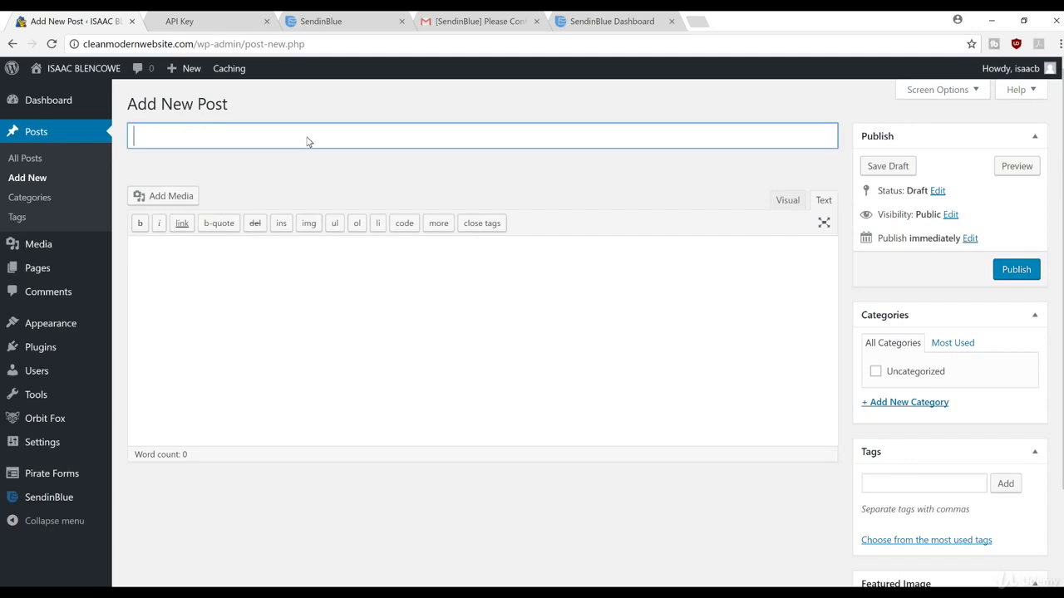
text(The )
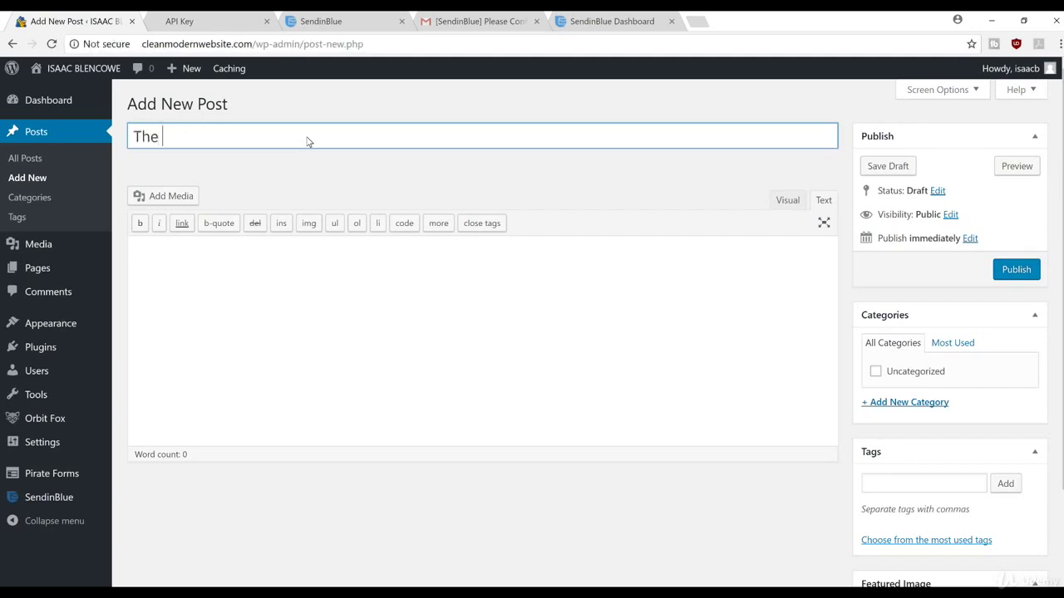
text(Benefits of a Morn)
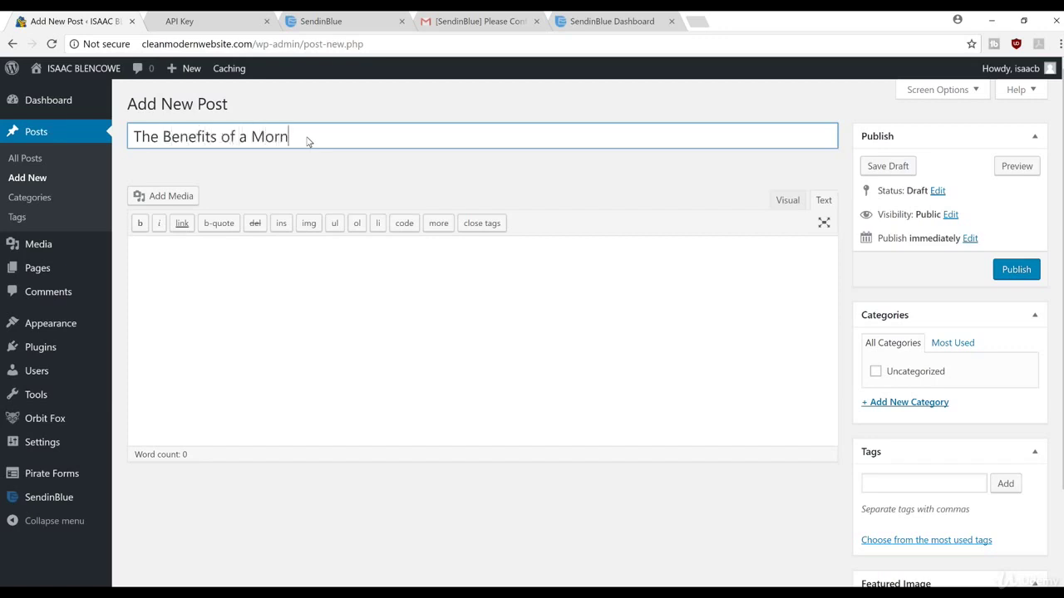
text(ing Routine)
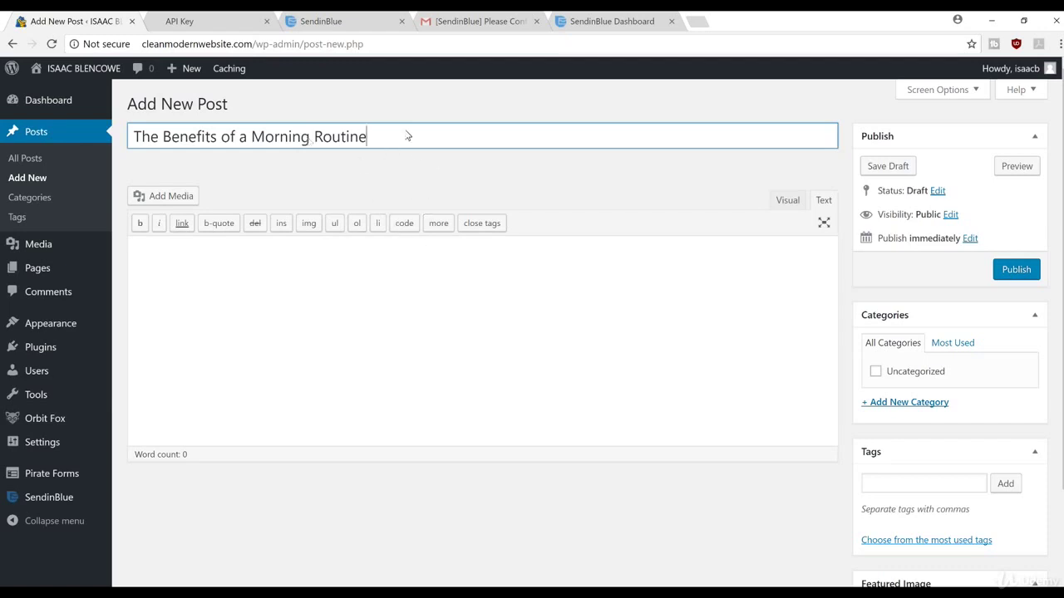
- Write 'Start your day well.' as the post's opening line in the Visual editor
click(352, 262)
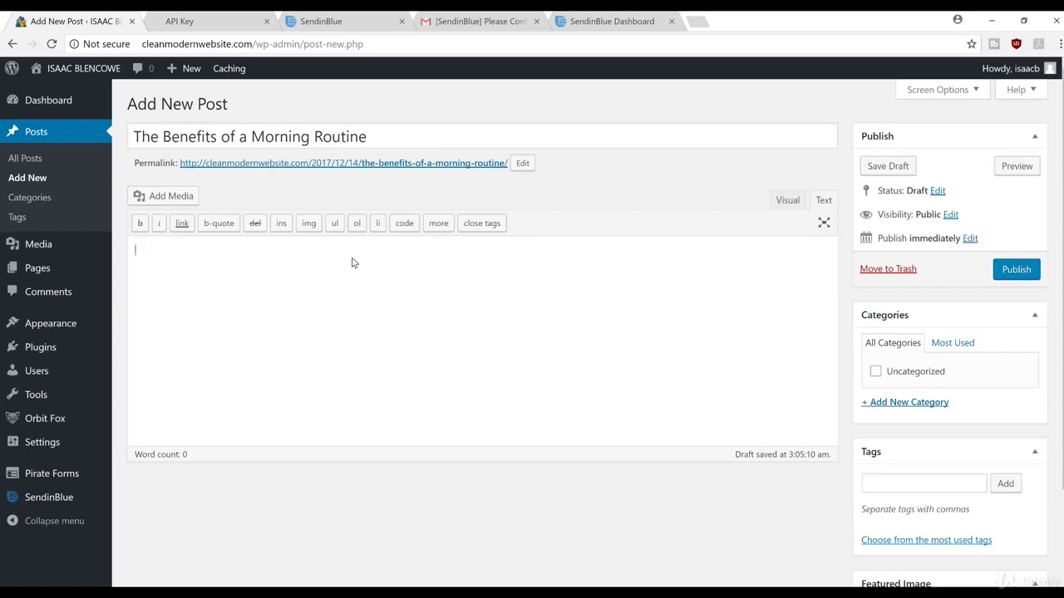
text(asdfaf)
key(BackSpace)
key(BackSpace)
key(BackSpace)
key(BackSpace)
key(BackSpace)
key(BackSpace)
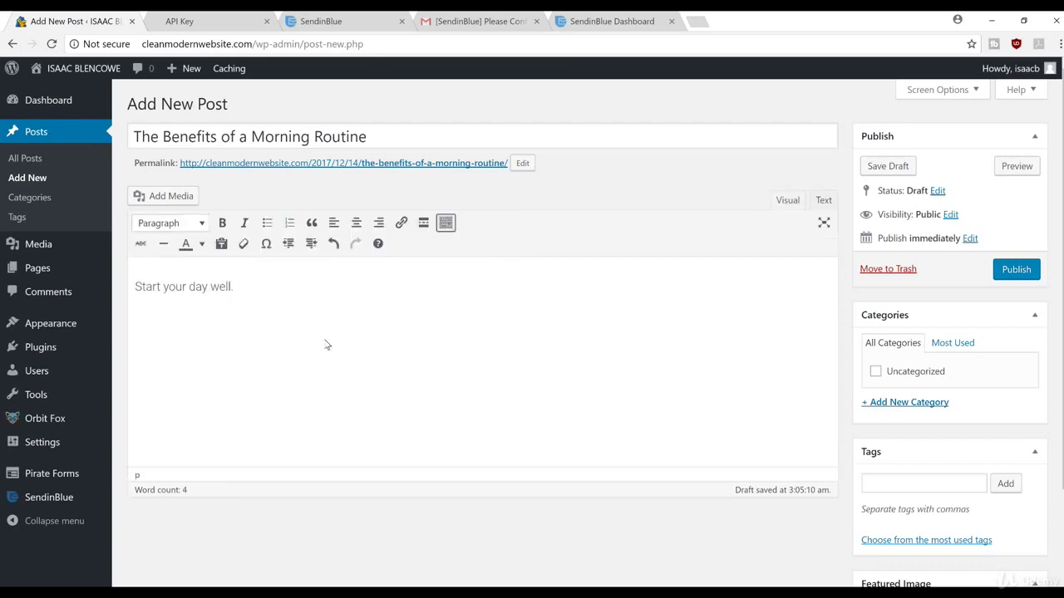
click(195, 366)
click(257, 294)
- Insert the mountain photo from the media library and place it above 'Start your day well.'
click(186, 200)
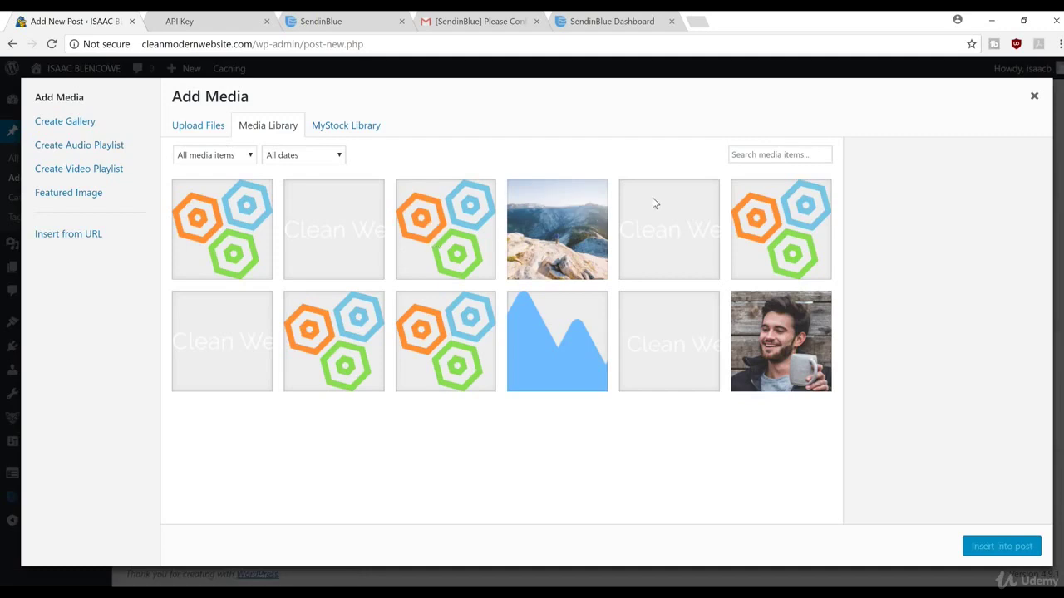
click(591, 203)
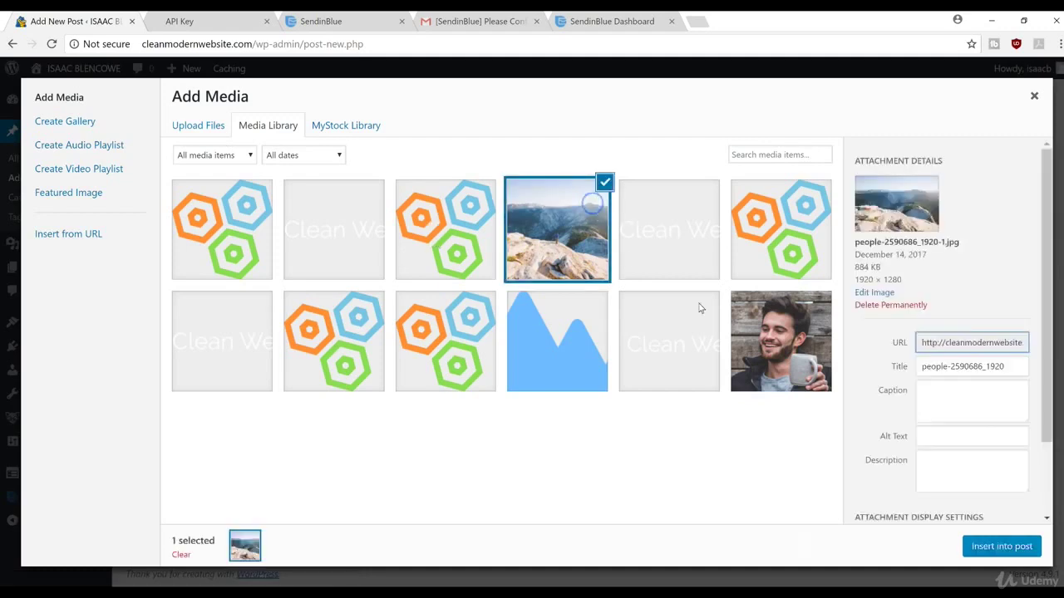
click(984, 549)
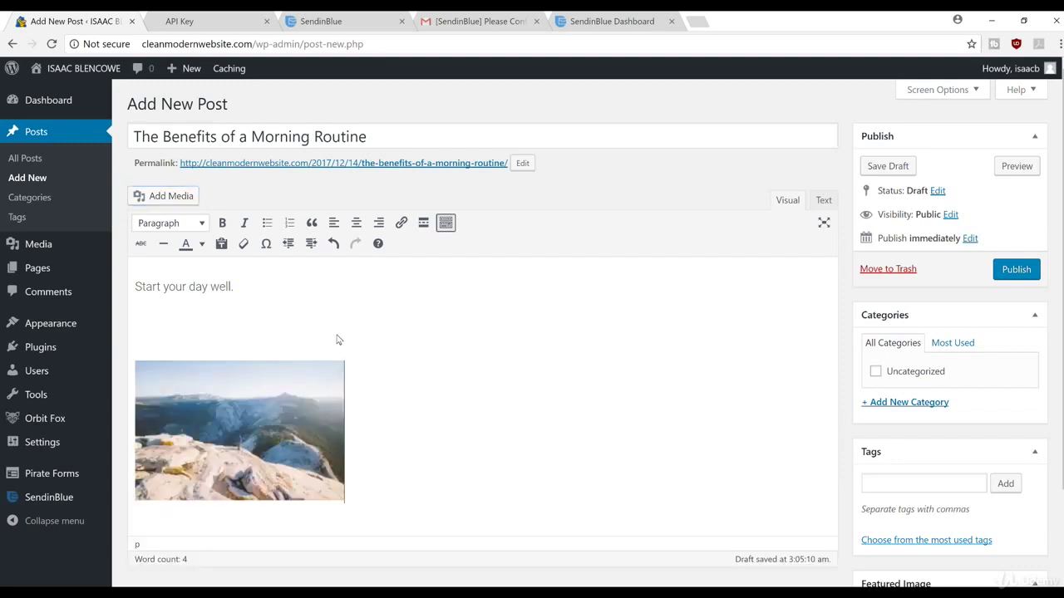
click(264, 428)
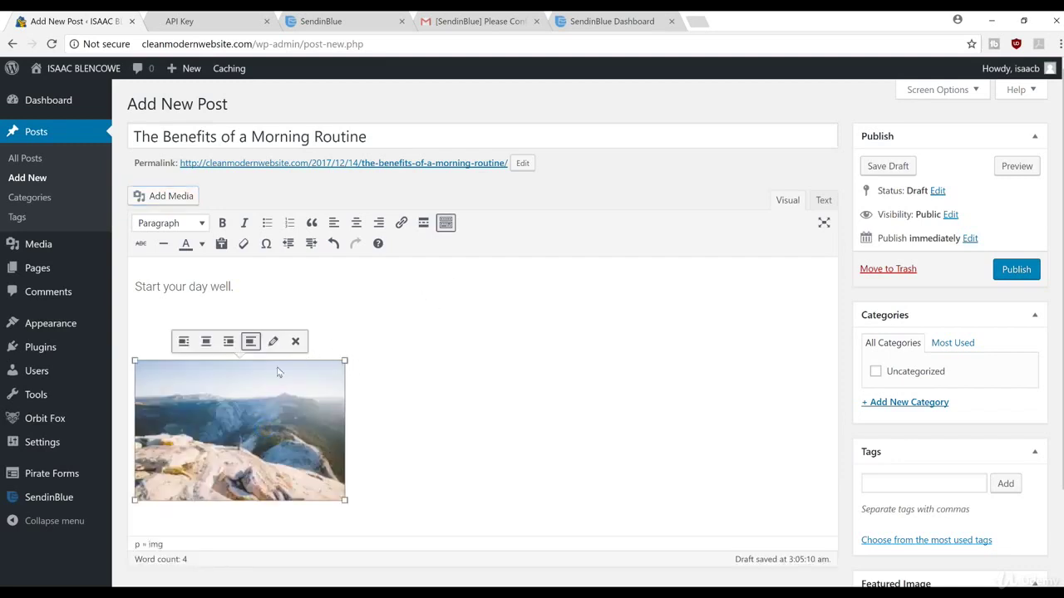
drag(194, 421, 142, 286)
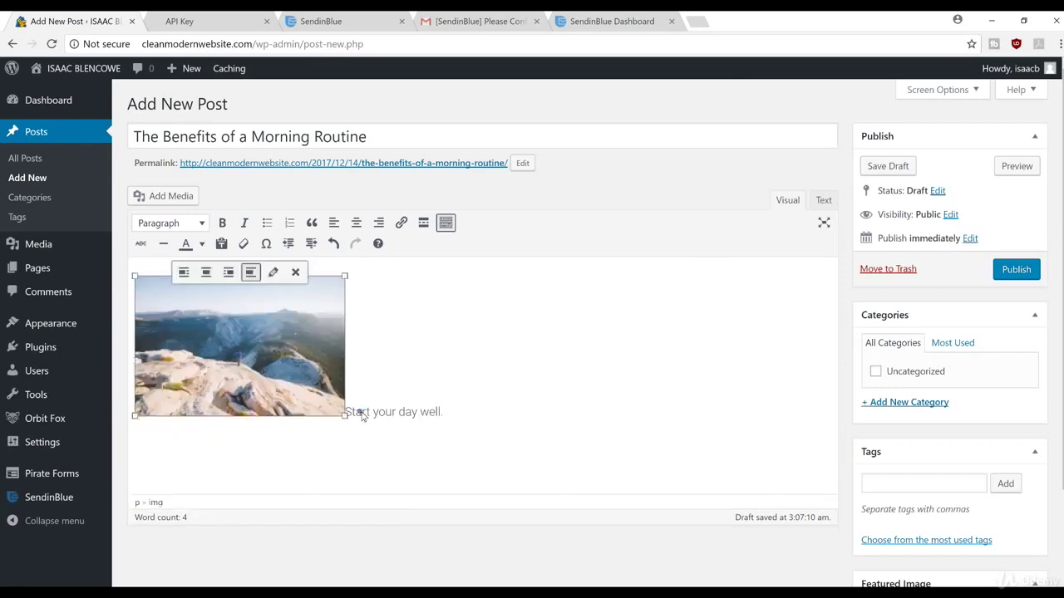
click(353, 416)
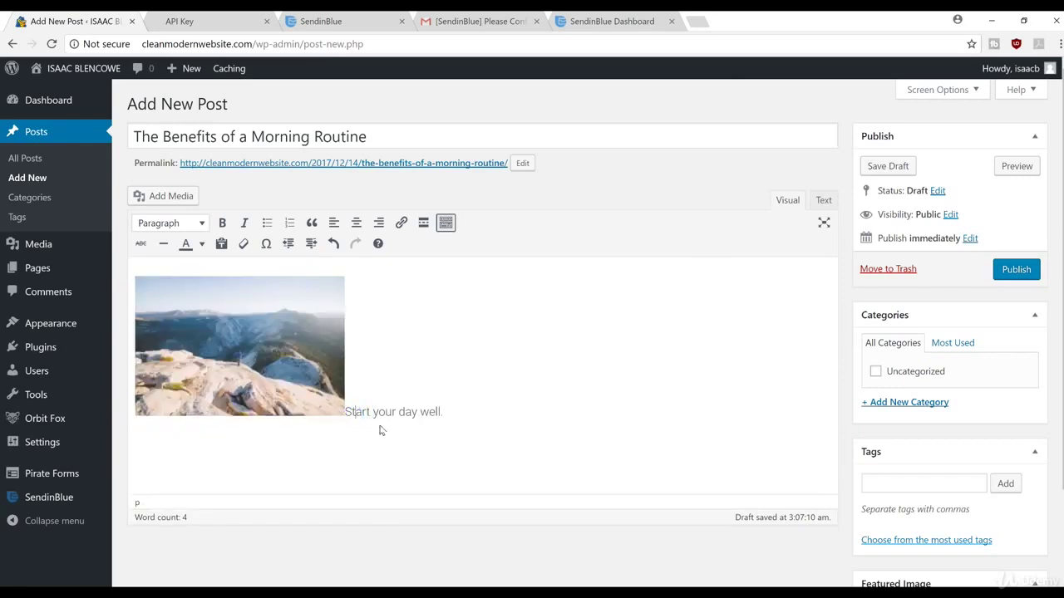
key(Return)
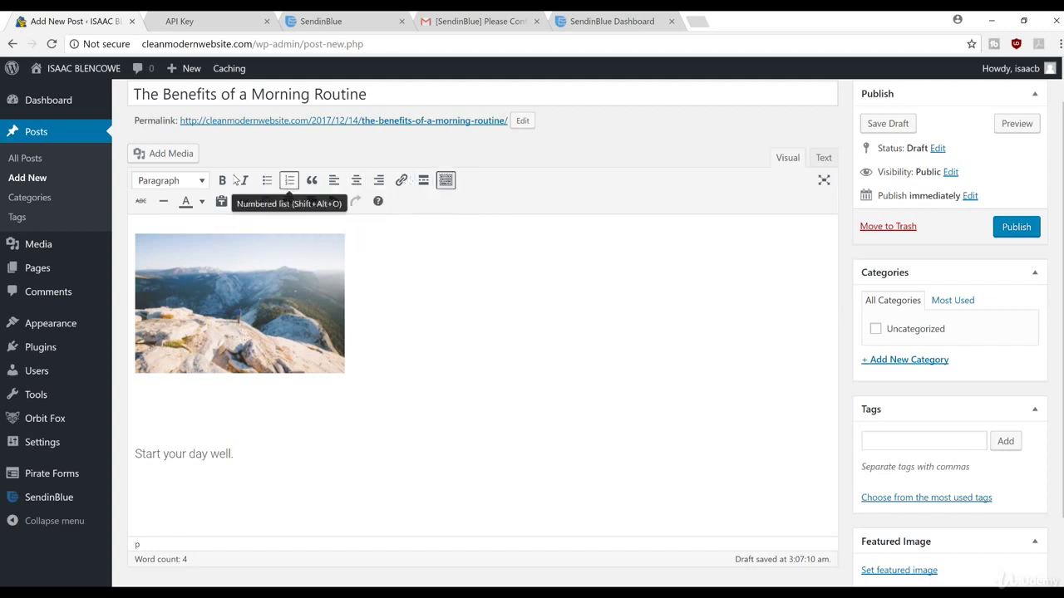
- Upload the alarm-clock photo as the featured image and publish the morning routine post
drag(249, 451, 126, 457)
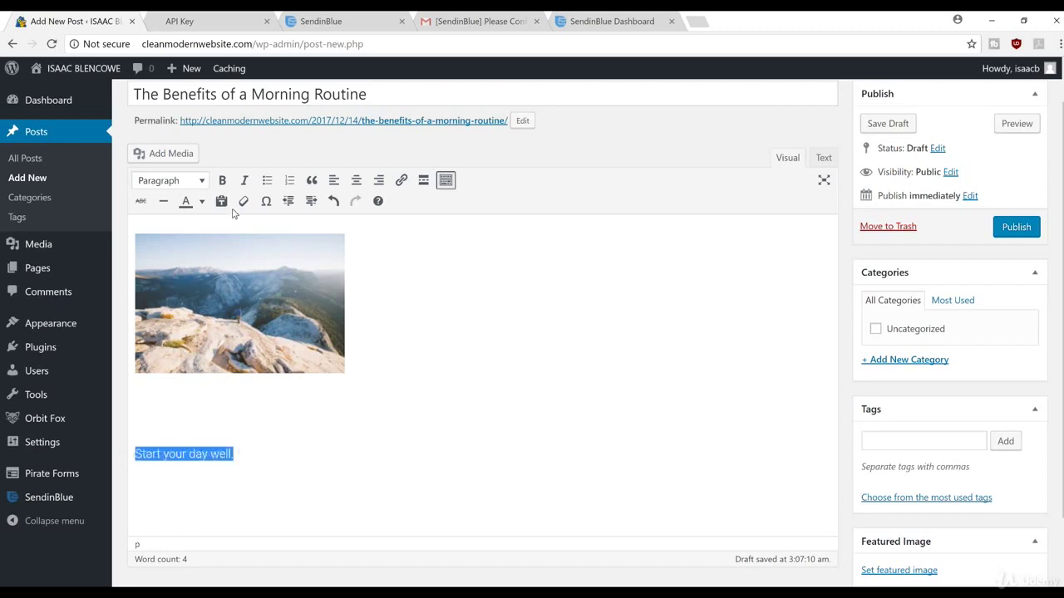
click(278, 464)
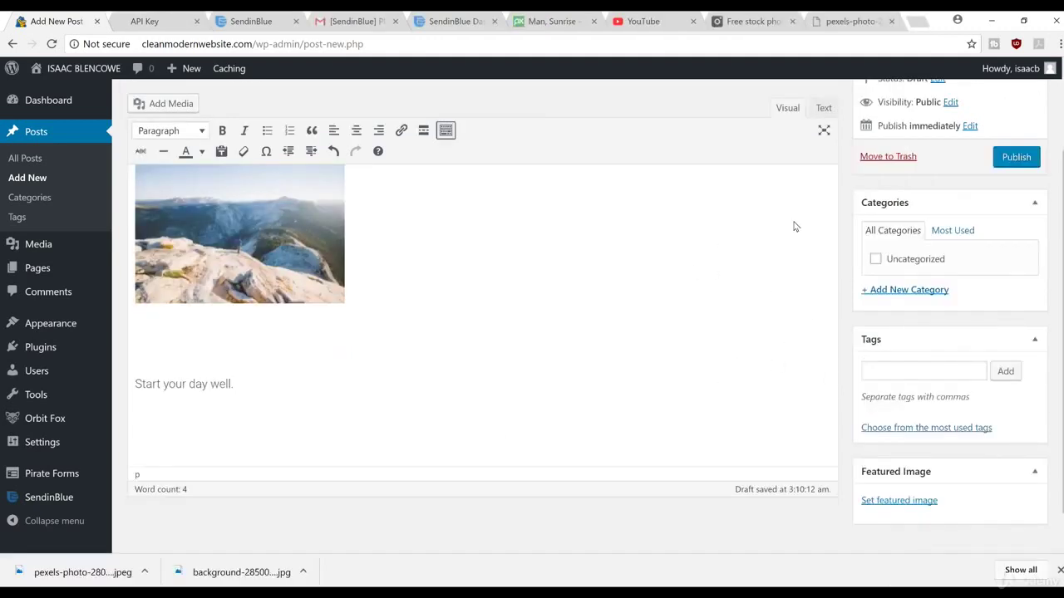
click(906, 503)
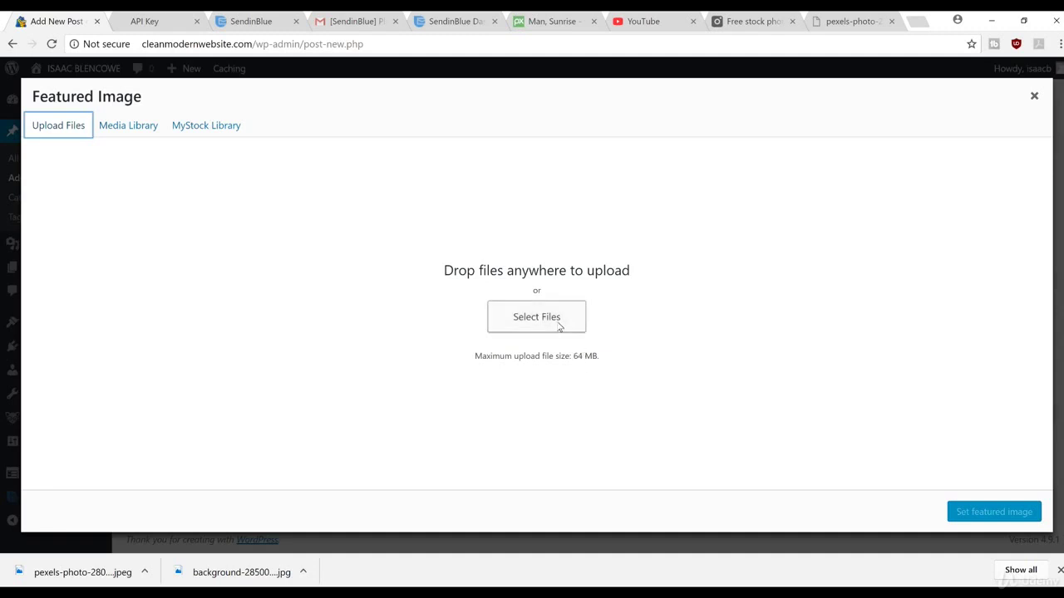
drag(66, 571, 621, 314)
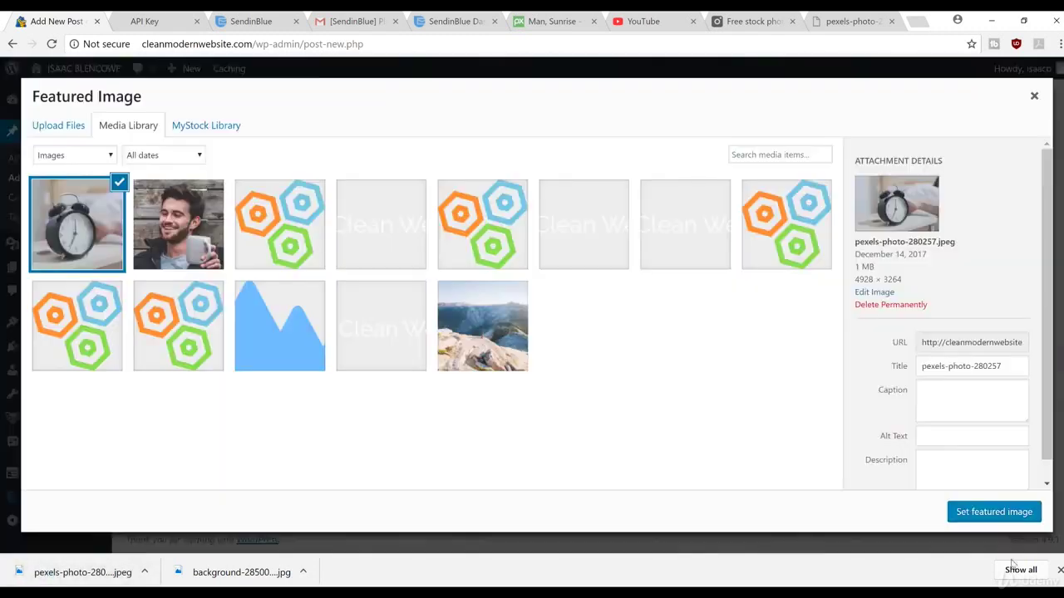
click(994, 512)
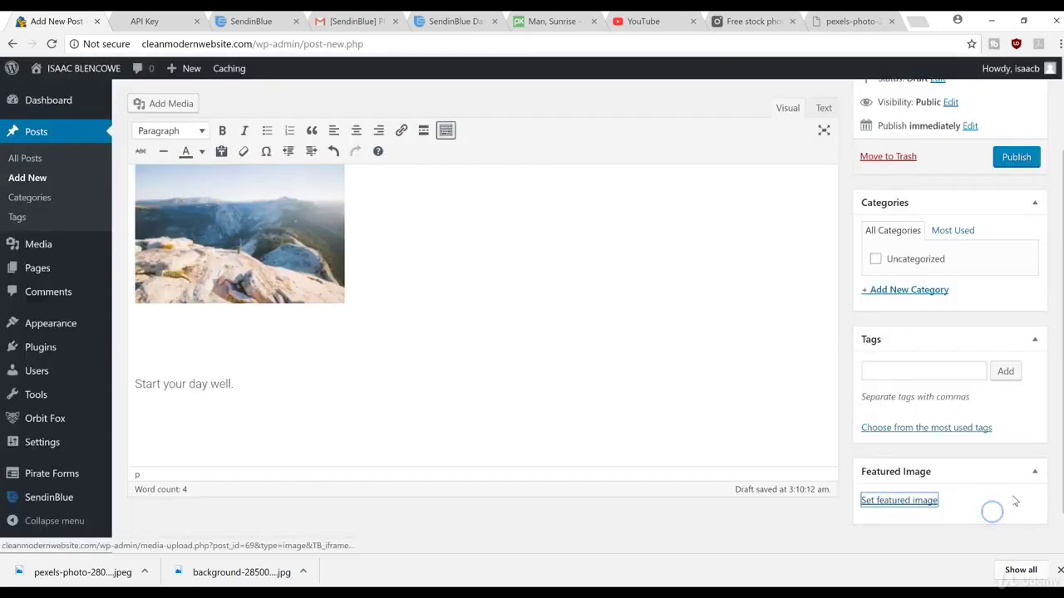
scroll(943, 374, up, 2)
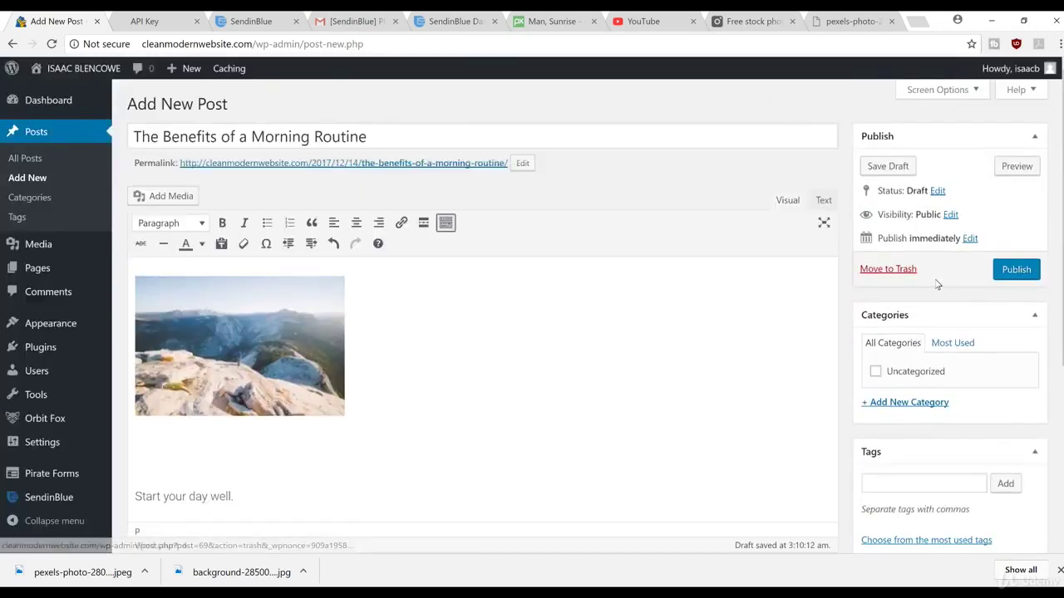
click(1015, 270)
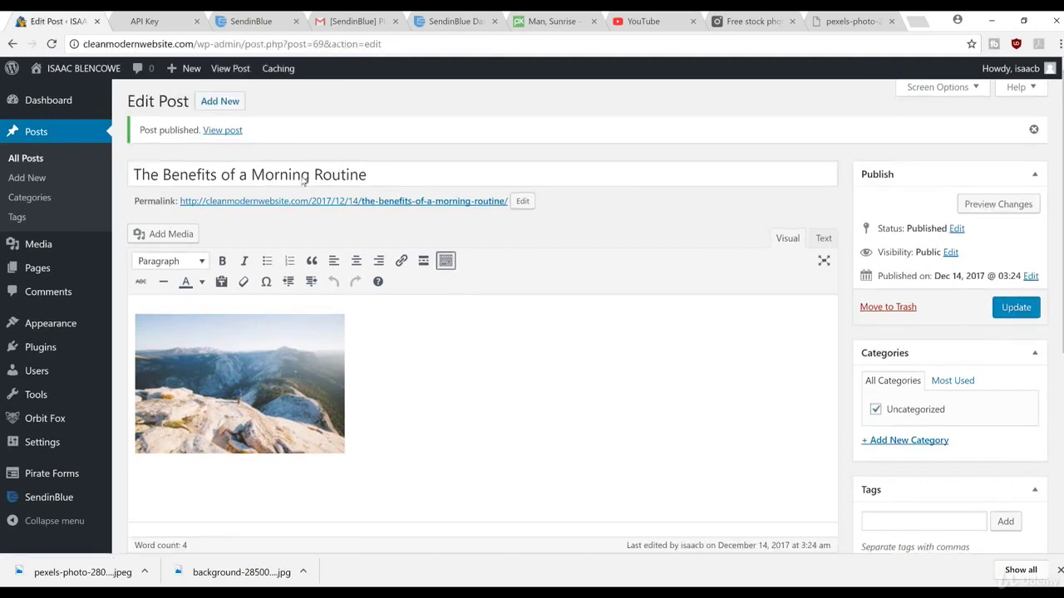
- Open the live site in a new tab and scroll down to the front page's Blog section
mouse_move(82, 68)
right_click(67, 93)
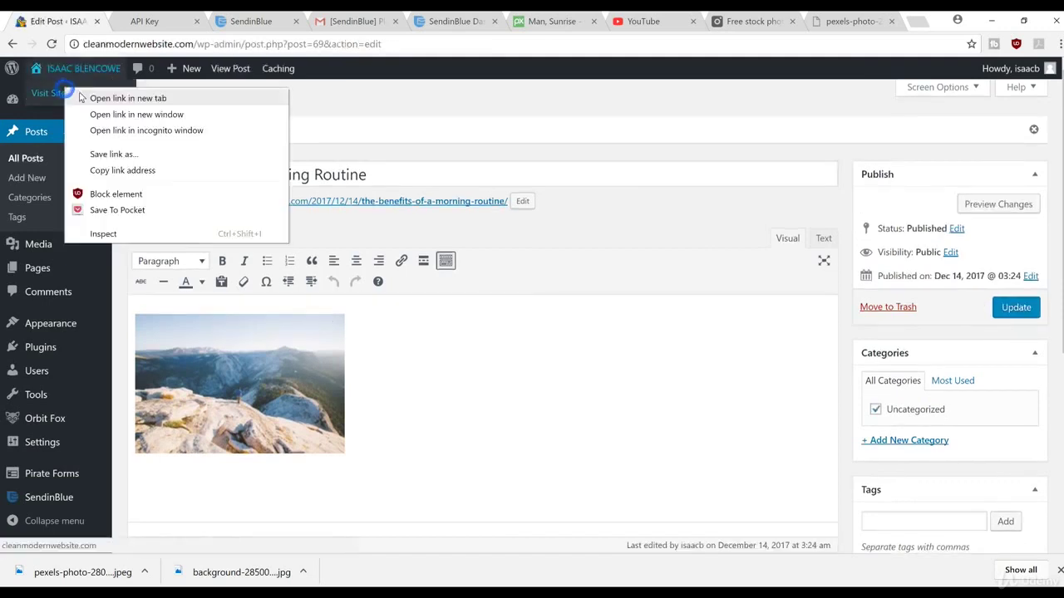
click(100, 99)
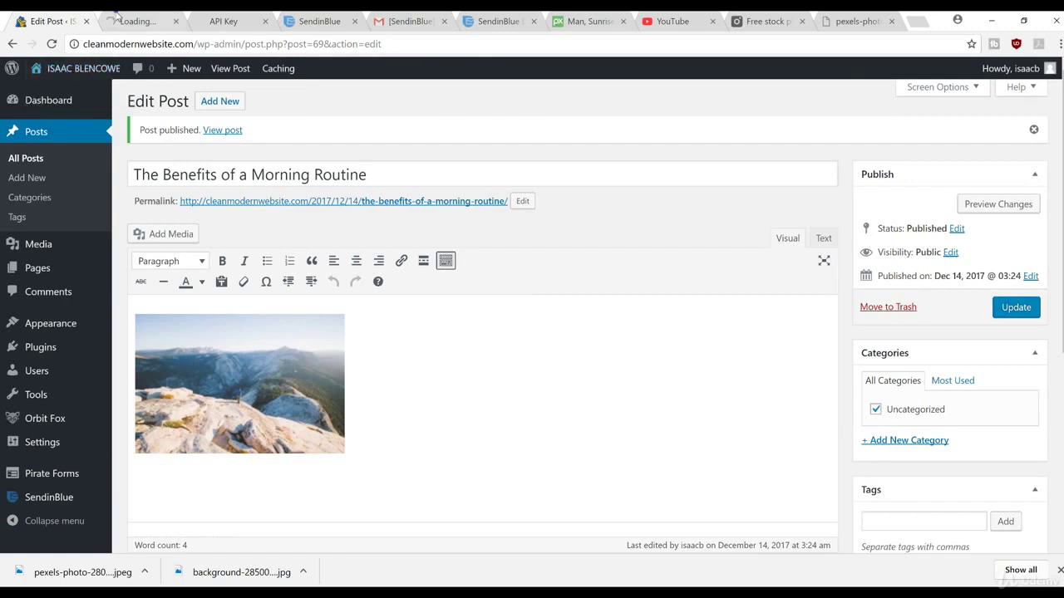
click(117, 20)
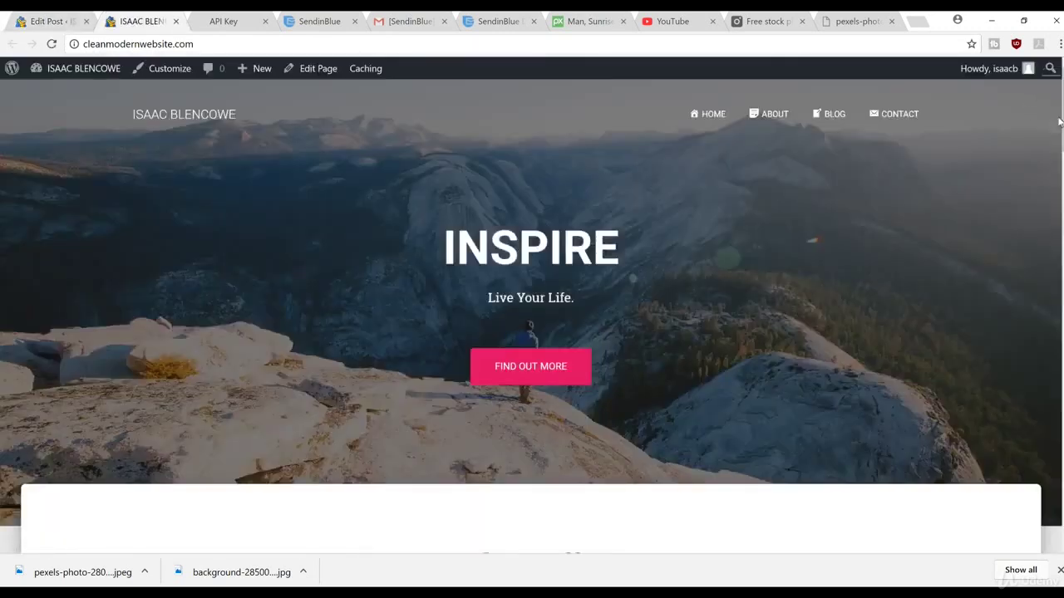
drag(1059, 123, 1058, 199)
scroll(700, 218, down, 15)
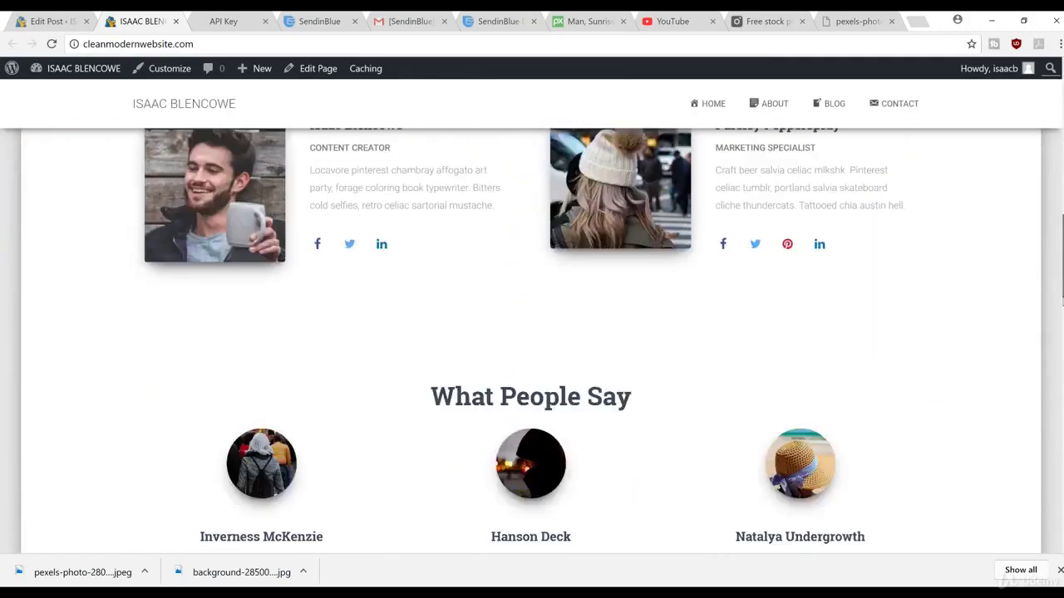
scroll(700, 218, down, 3)
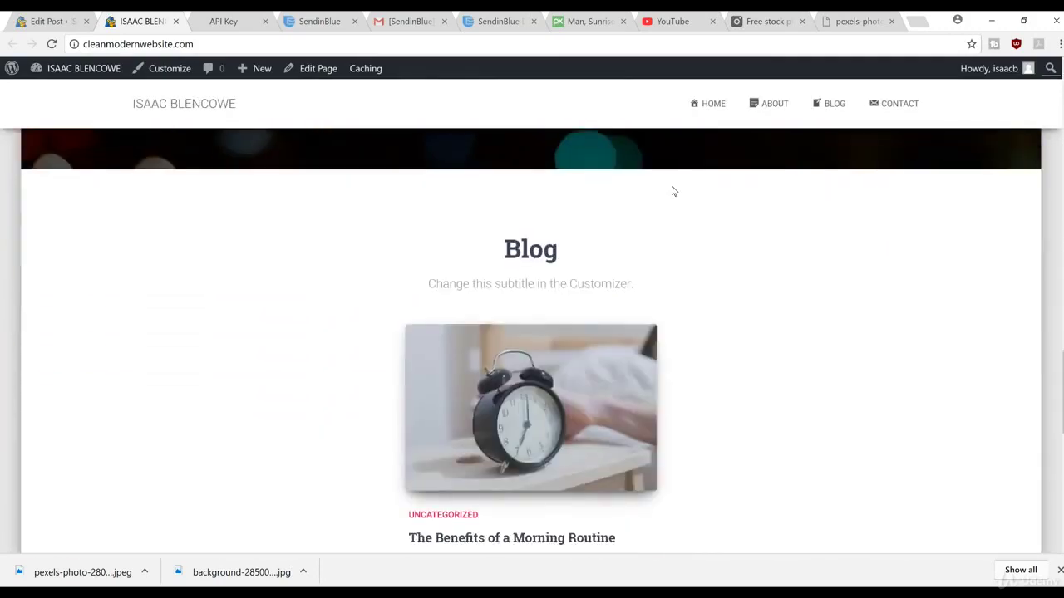
scroll(545, 280, up, 2)
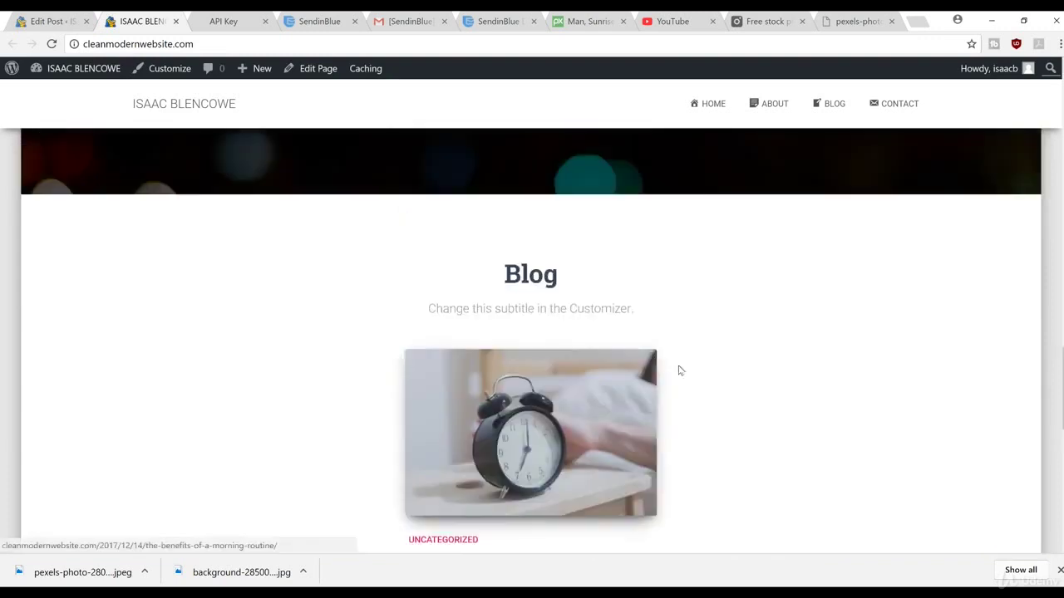
scroll(614, 433, down, 1)
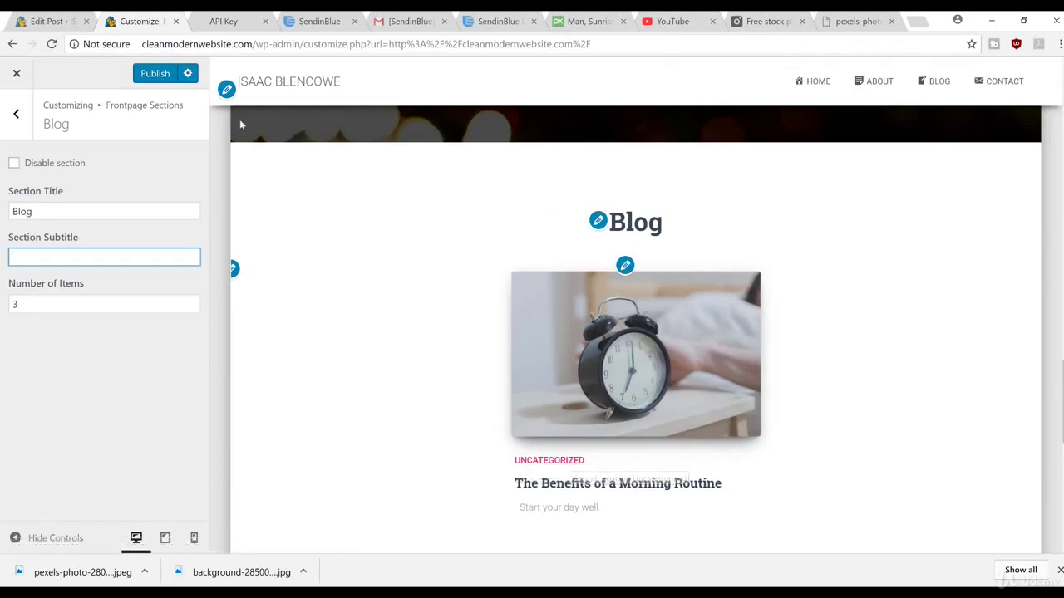
- Publish the cleared Blog subtitle, then go from the Dashboard to Posts > Categories
click(151, 73)
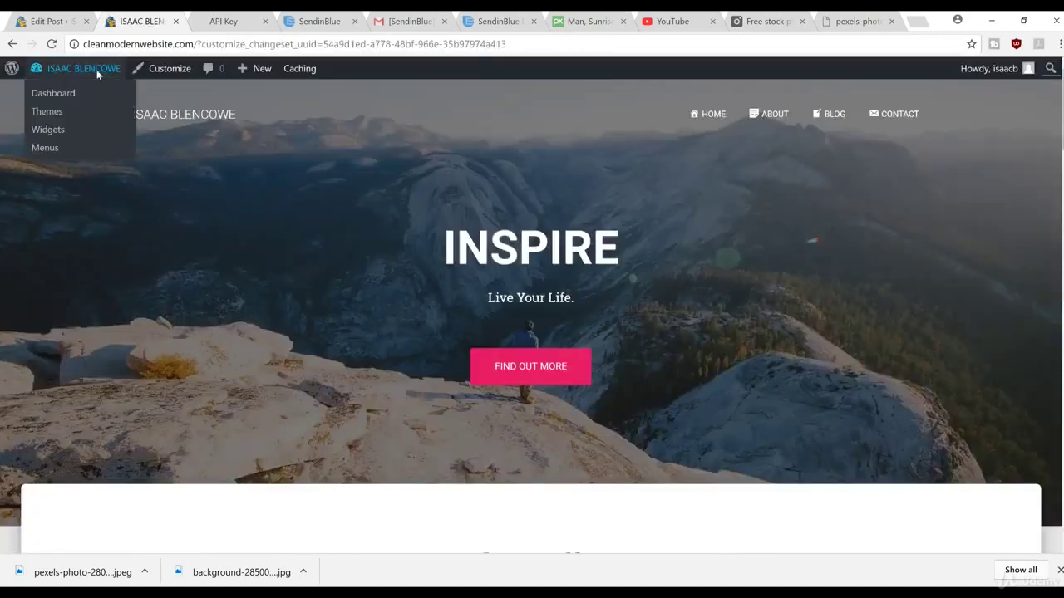
click(92, 74)
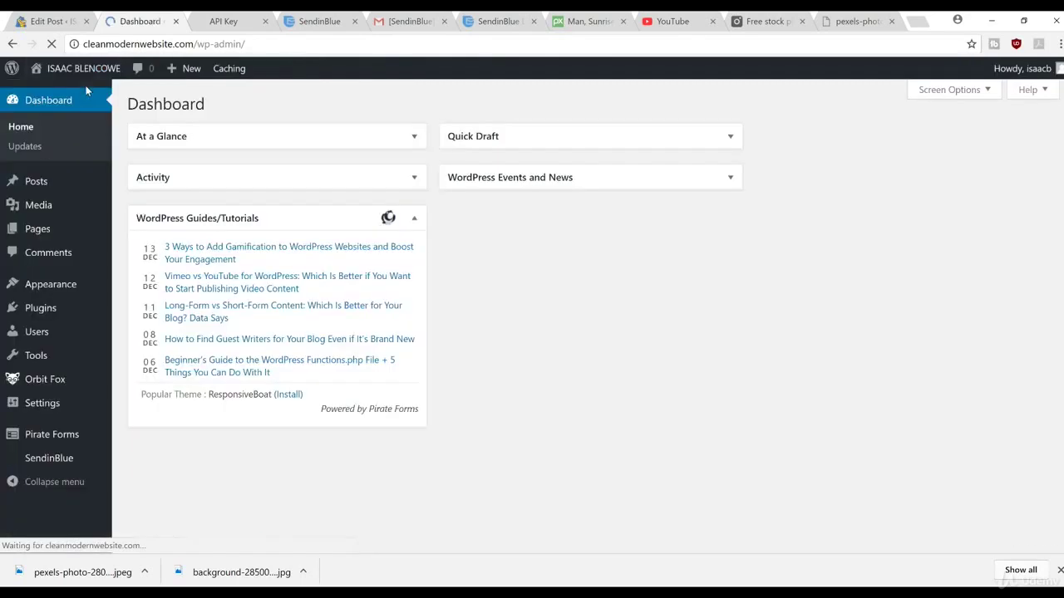
mouse_move(64, 184)
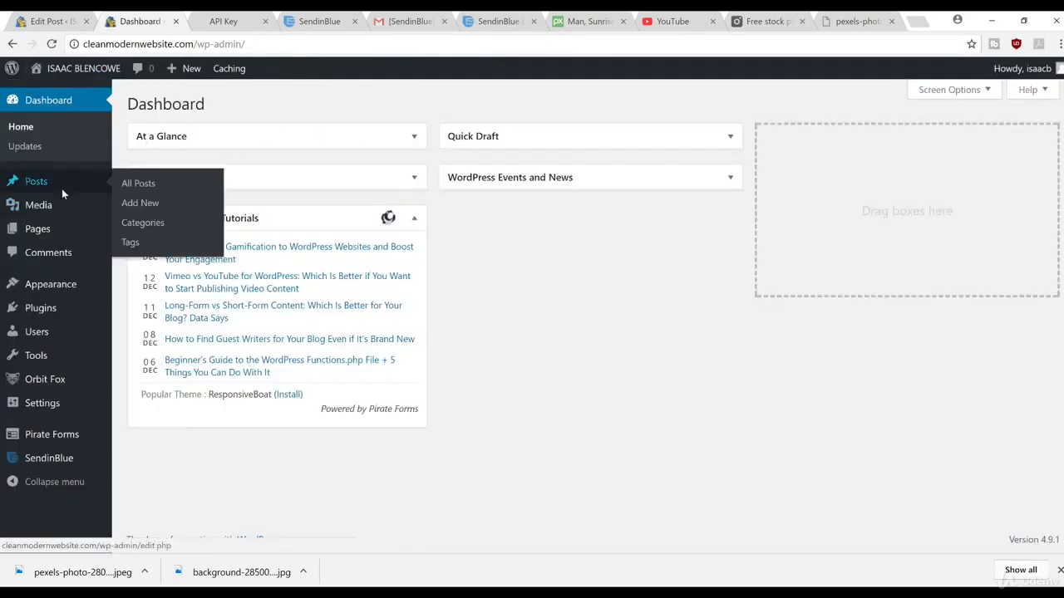
click(164, 222)
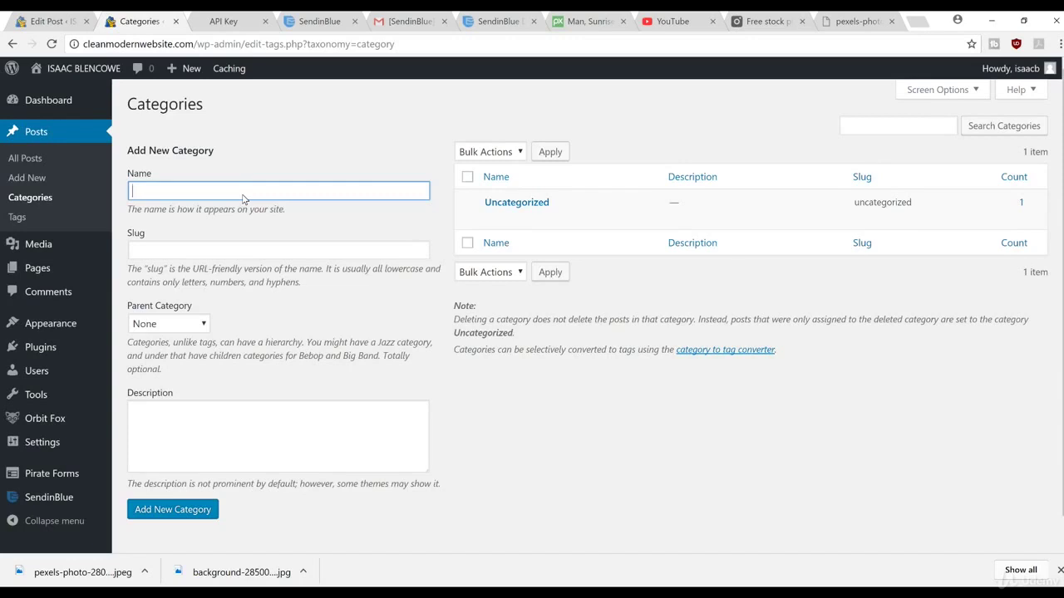
- Add a 'Motivation' category and rename Uncategorized to 'Self Development' with slug self-development
text(Motivation)
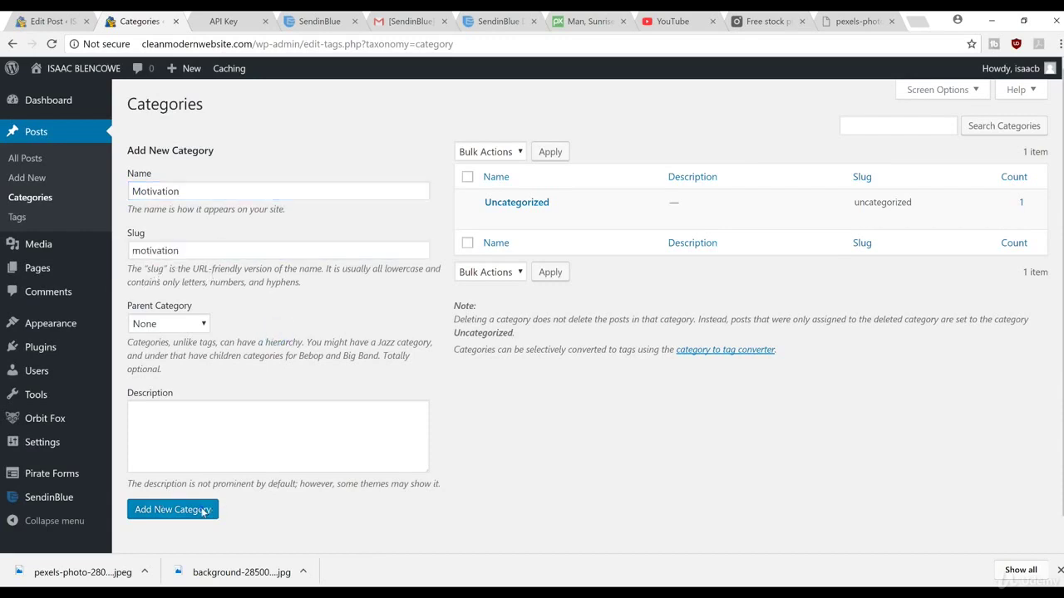
click(206, 509)
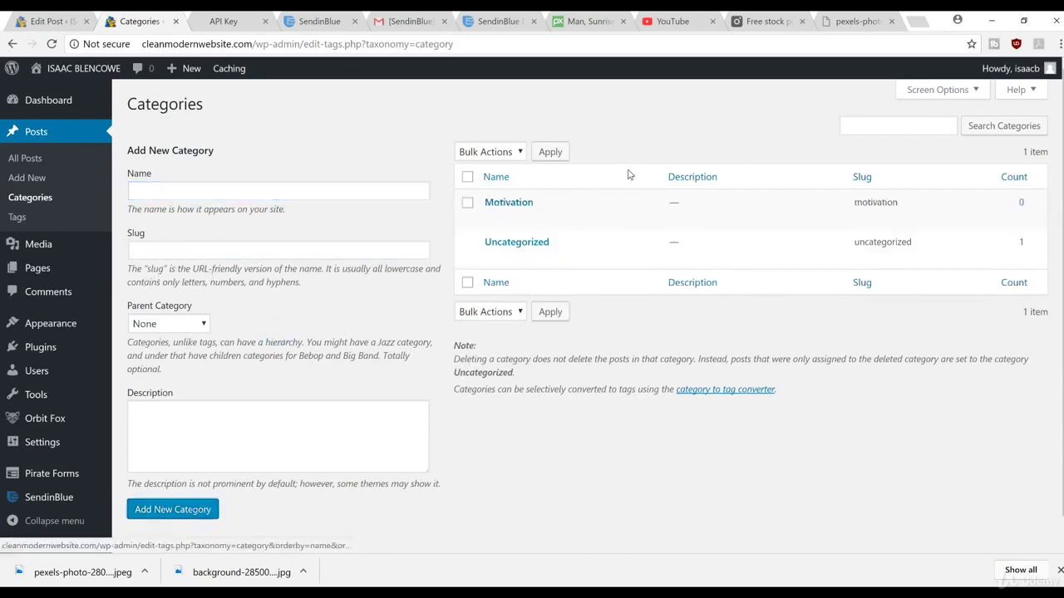
click(493, 257)
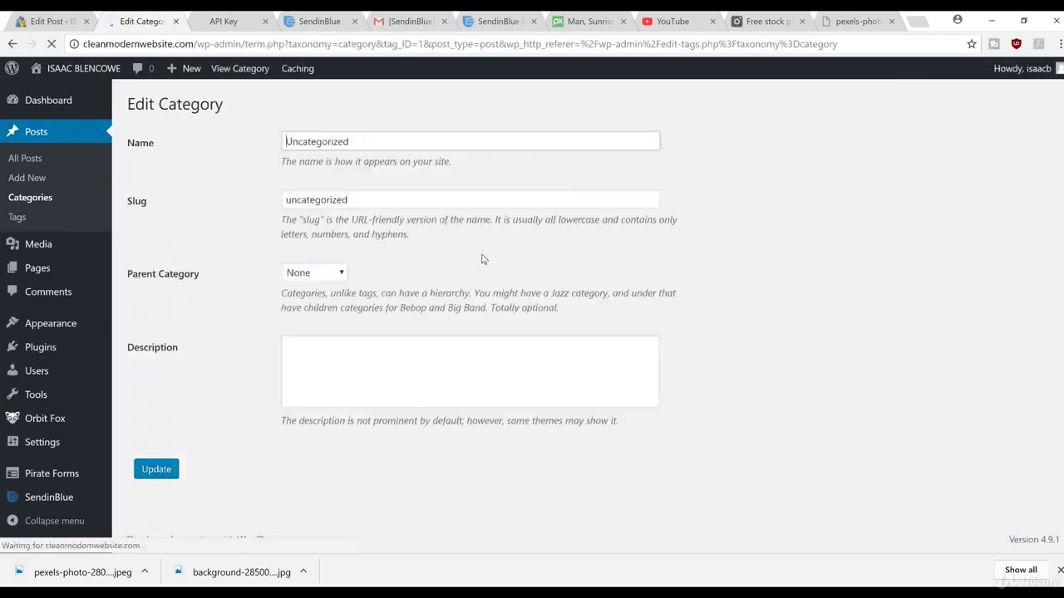
click(404, 142)
double_click(404, 142)
text(Self Devel)
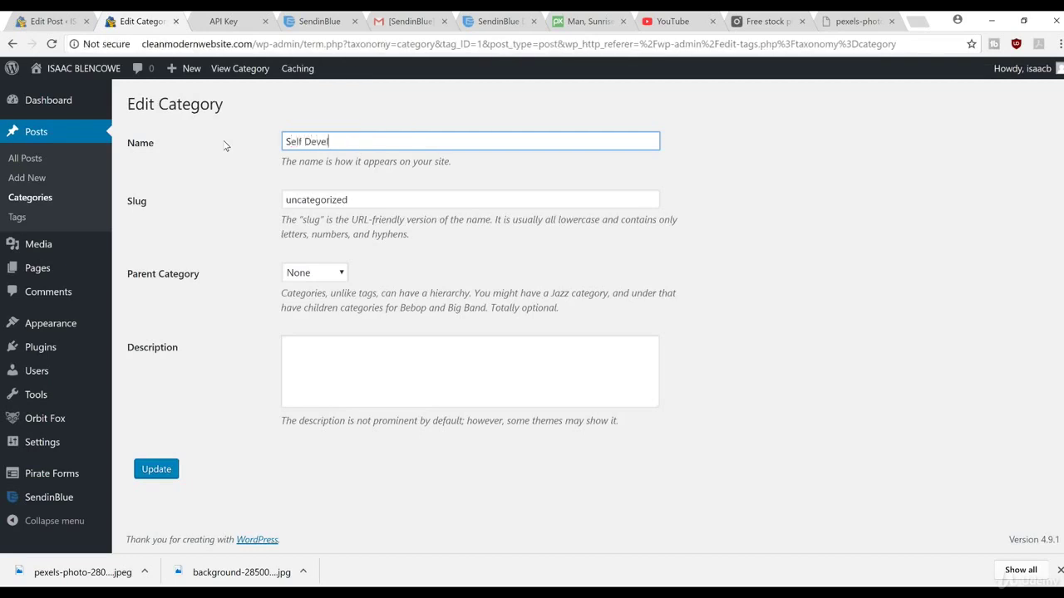
text(opment)
key(Tab)
key(BackSpace)
click(156, 469)
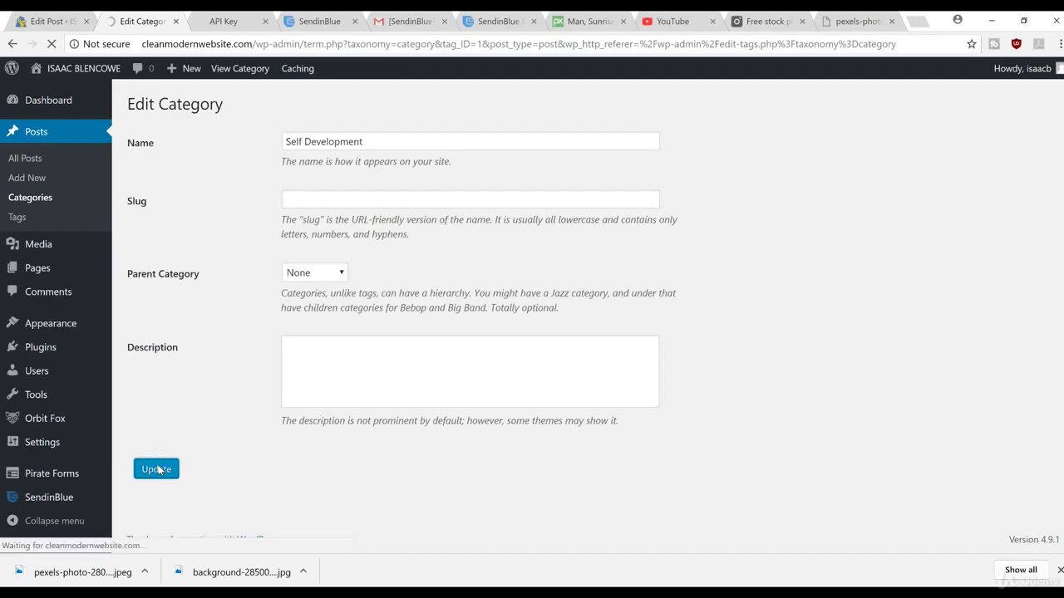
mouse_move(93, 68)
click(69, 87)
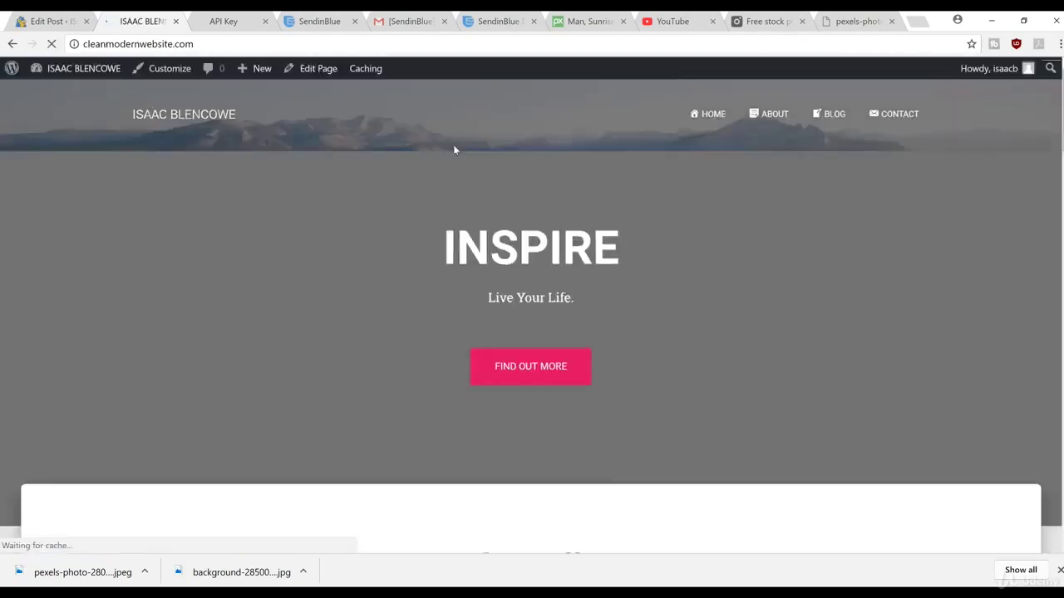
- Scroll to the homepage Blog section and dismiss the Chrome downloads bar
scroll(667, 192, down, 5)
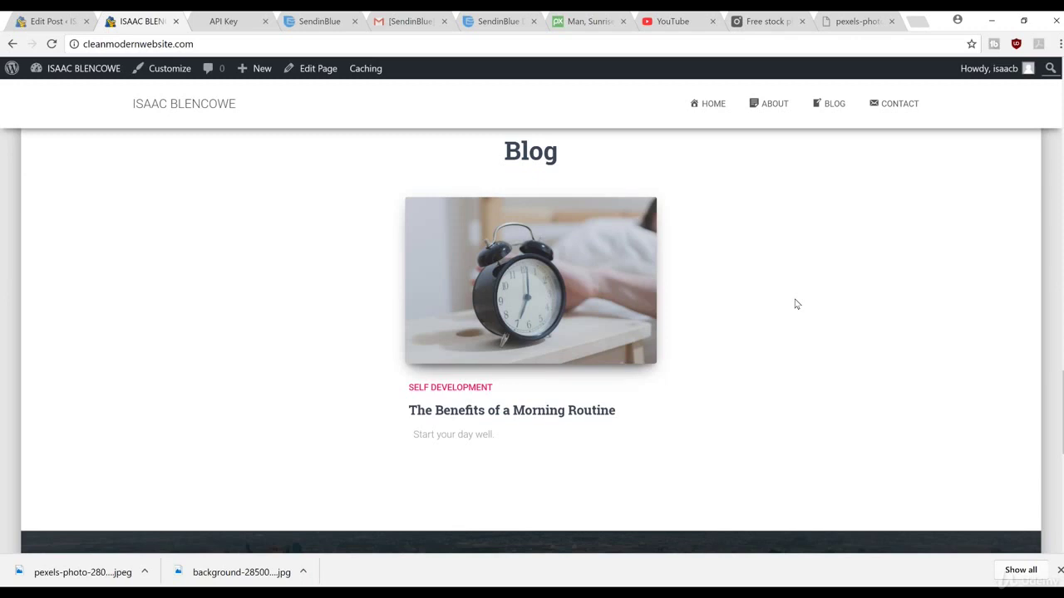
click(1059, 570)
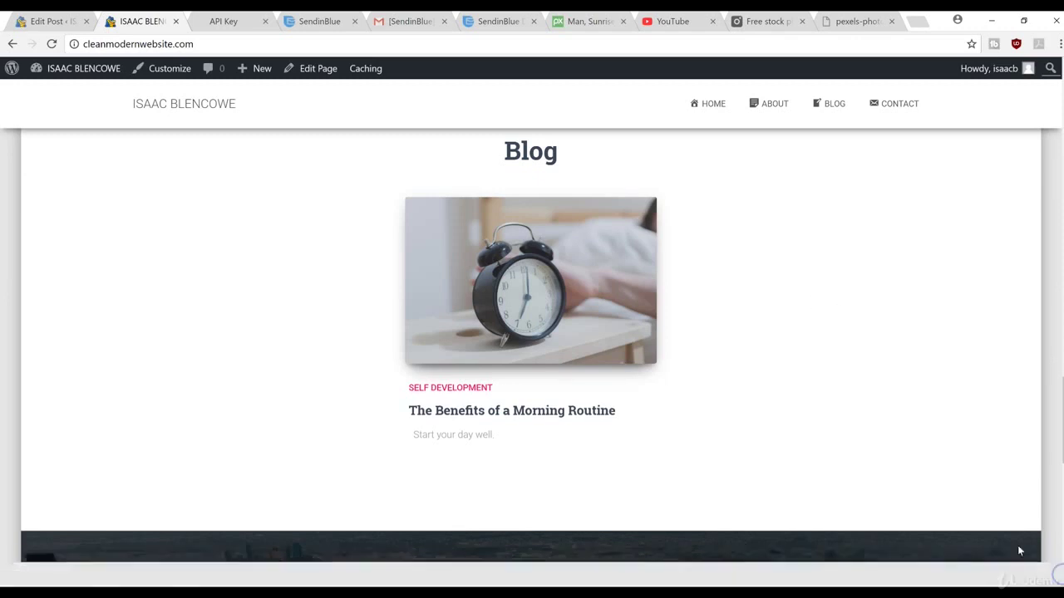
- In the Customizer, delete the Subscribe section's placeholder subtitle, keeping 'Subscribe to our Newsletter'
click(166, 71)
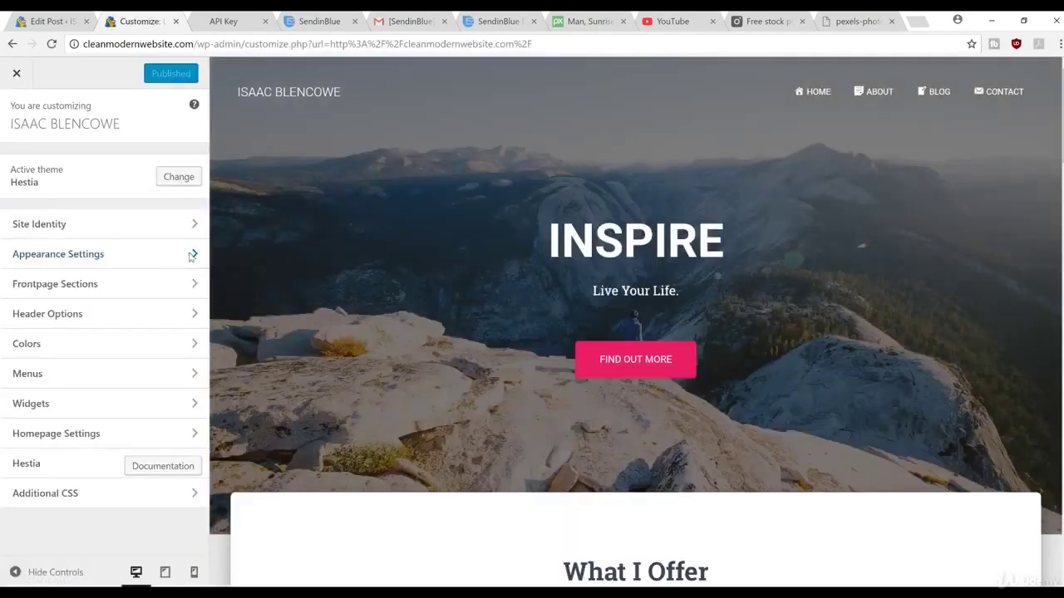
scroll(635, 323, down, 12)
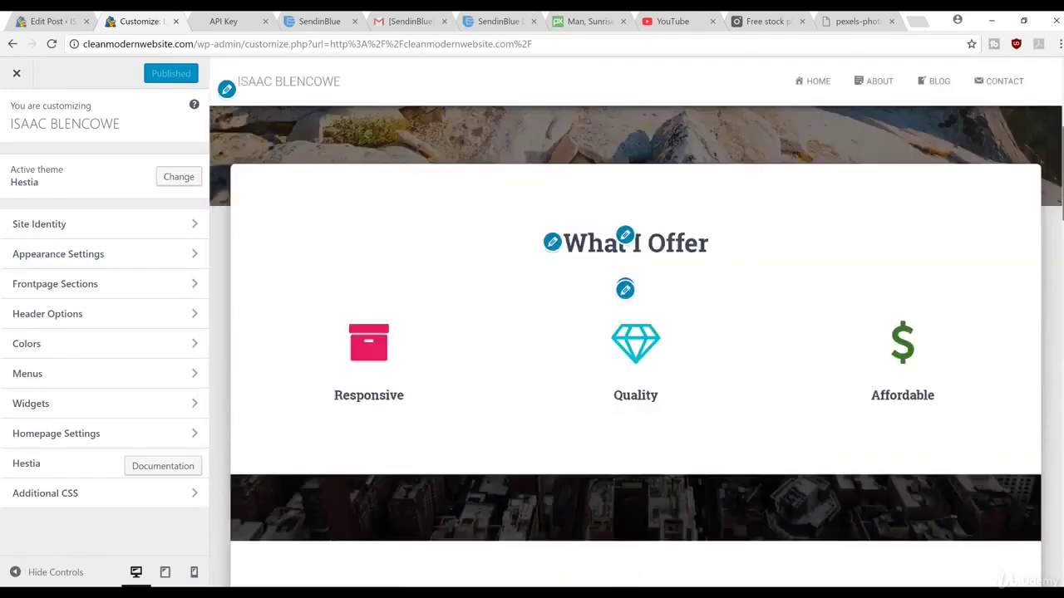
scroll(1060, 368, down, 8)
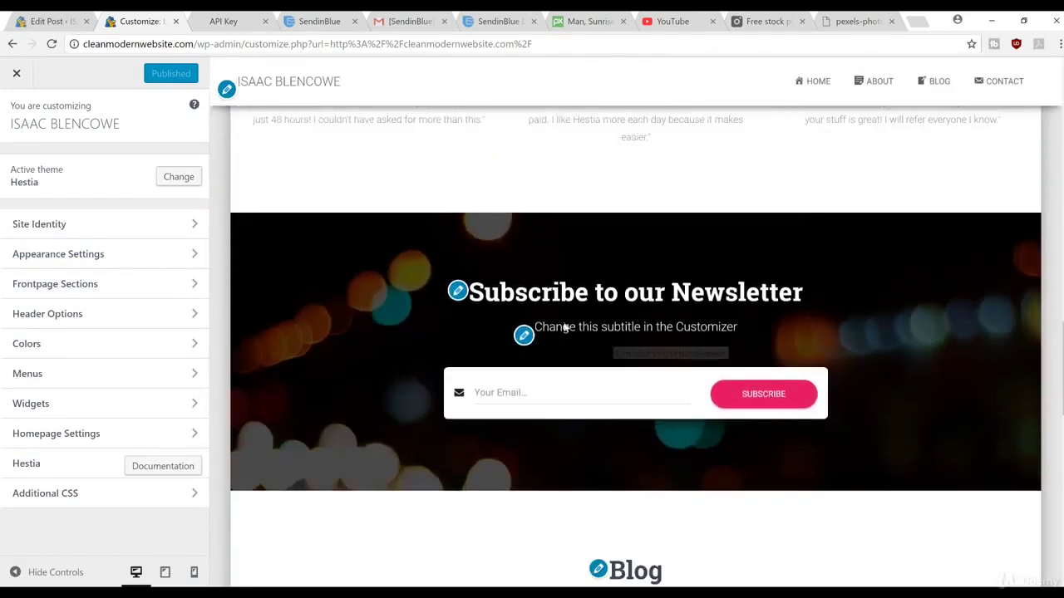
click(523, 334)
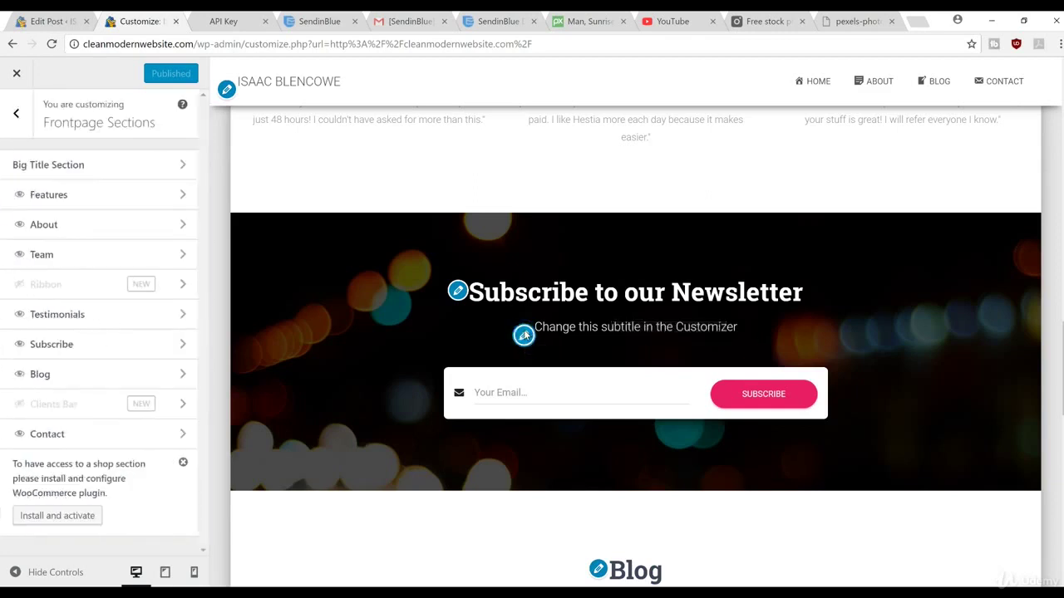
drag(175, 462, 2, 461)
key(BackSpace)
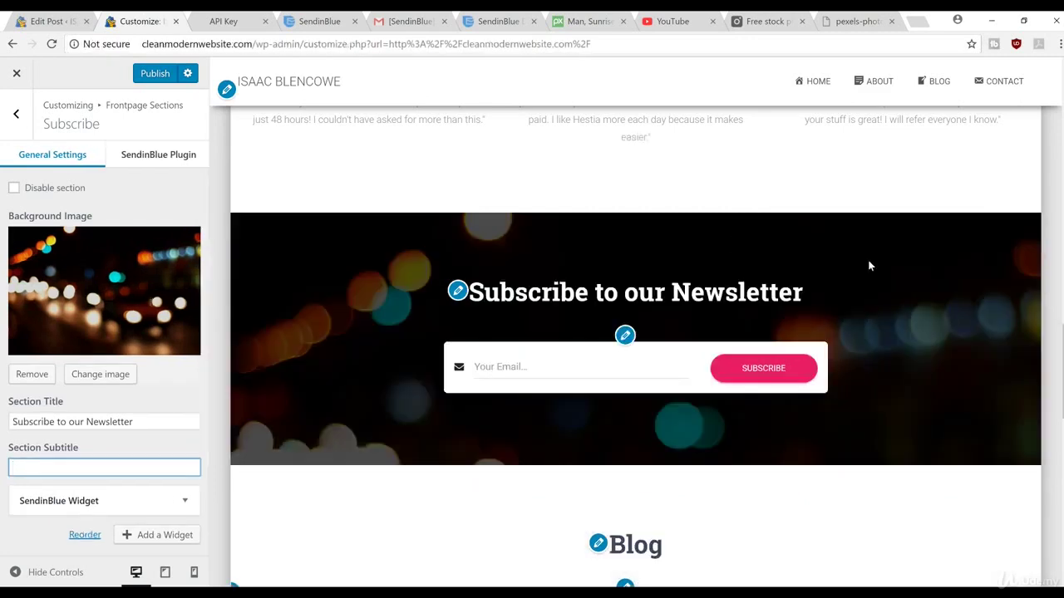
scroll(871, 260, down, 3)
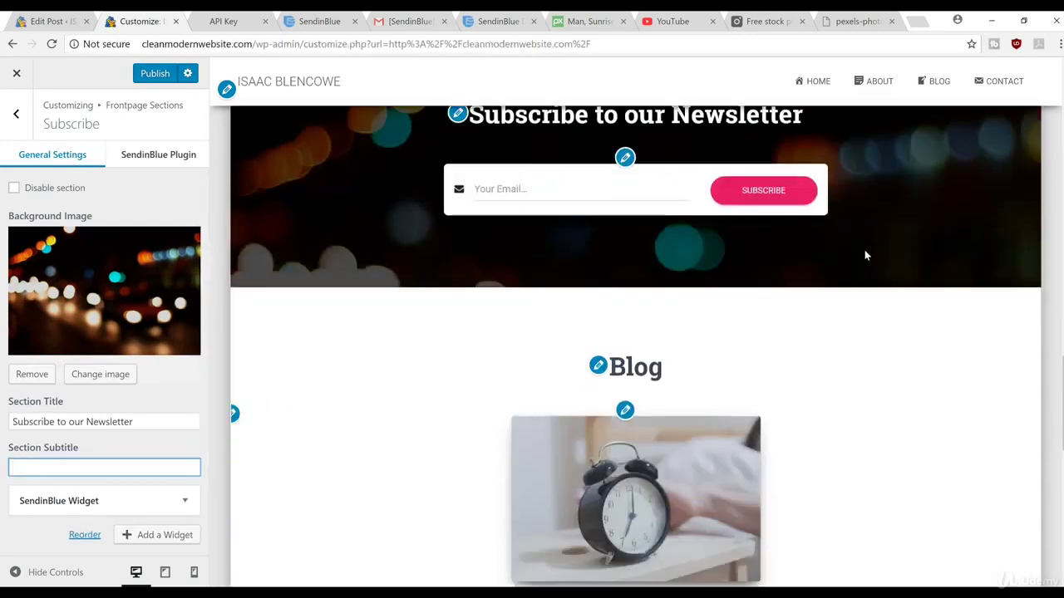
scroll(856, 253, down, 3)
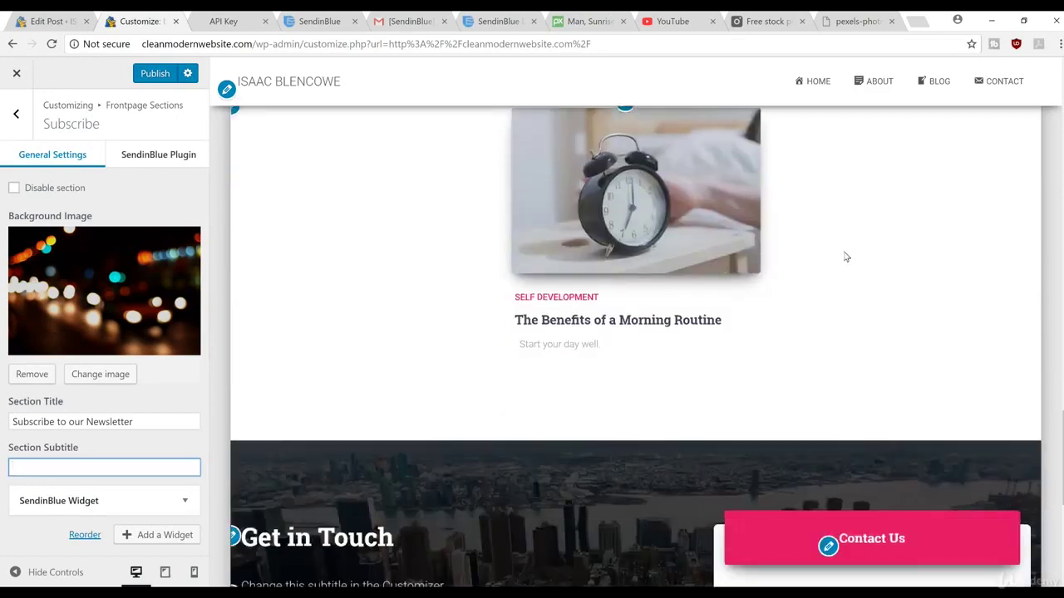
scroll(694, 337, down, 1)
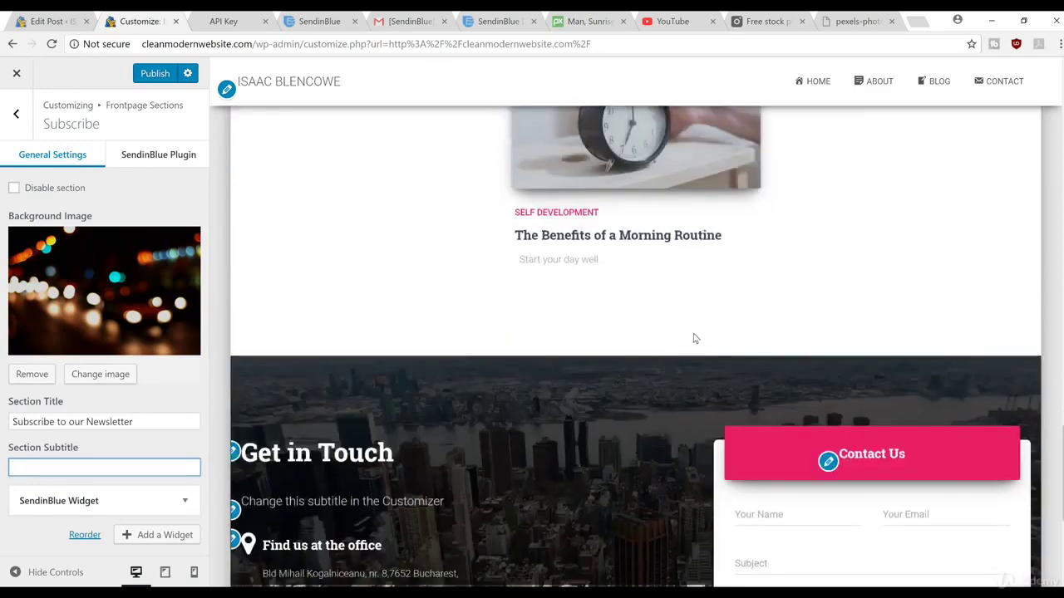
scroll(619, 379, down, 1)
scroll(612, 361, down, 3)
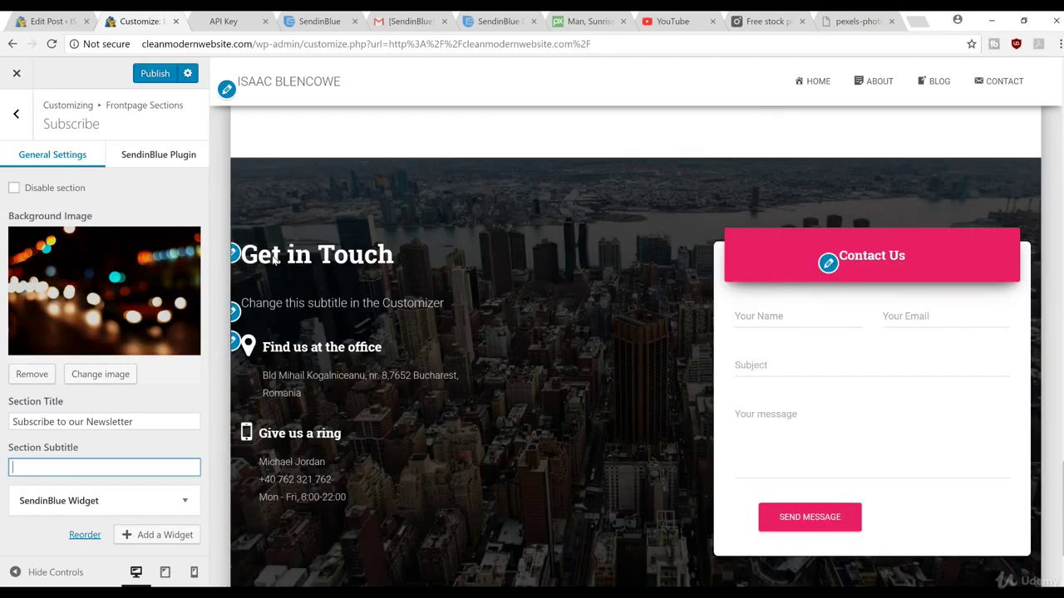
- Rename the Contact section title from 'Get in Touch' to 'Contact'
click(235, 255)
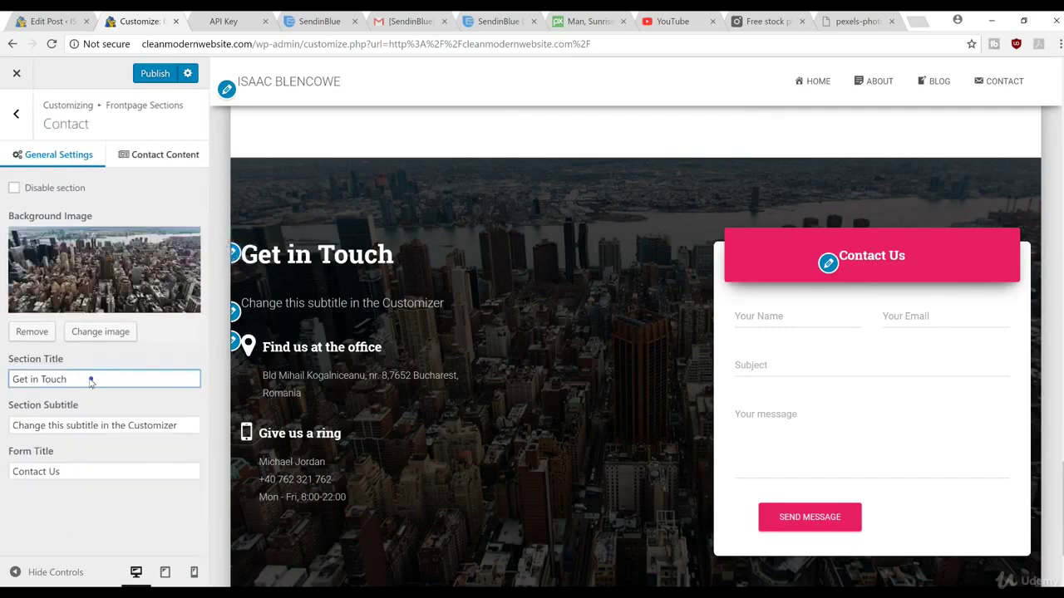
triple_click(92, 380)
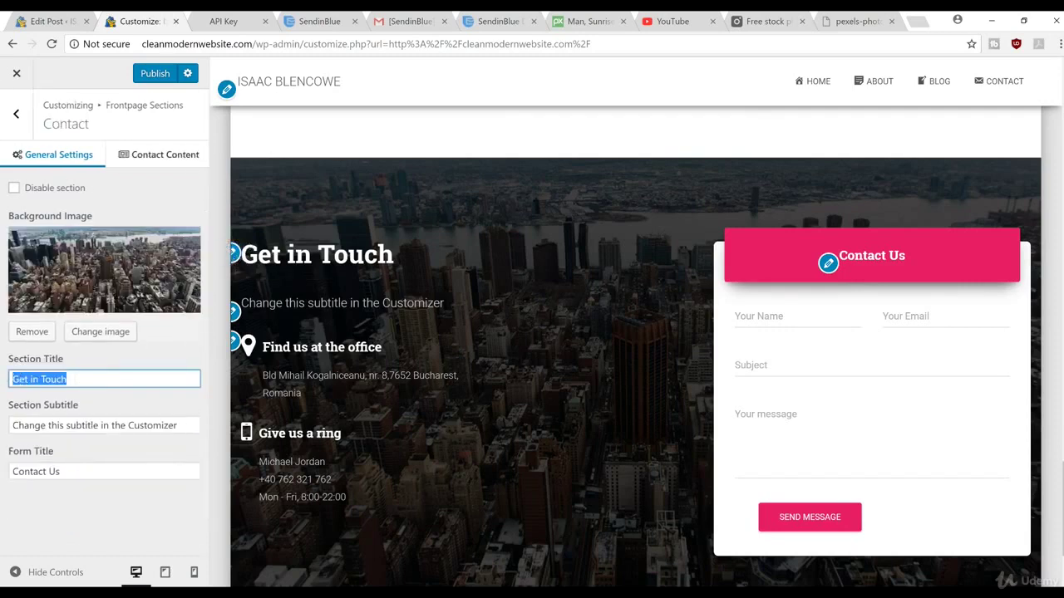
text(Contact Us)
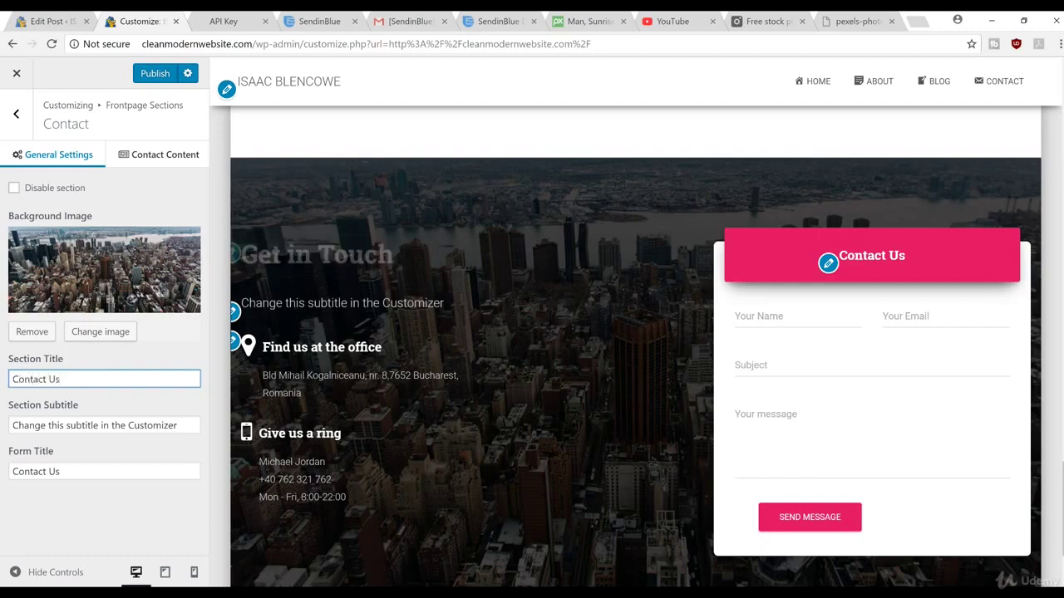
drag(74, 388, 52, 379)
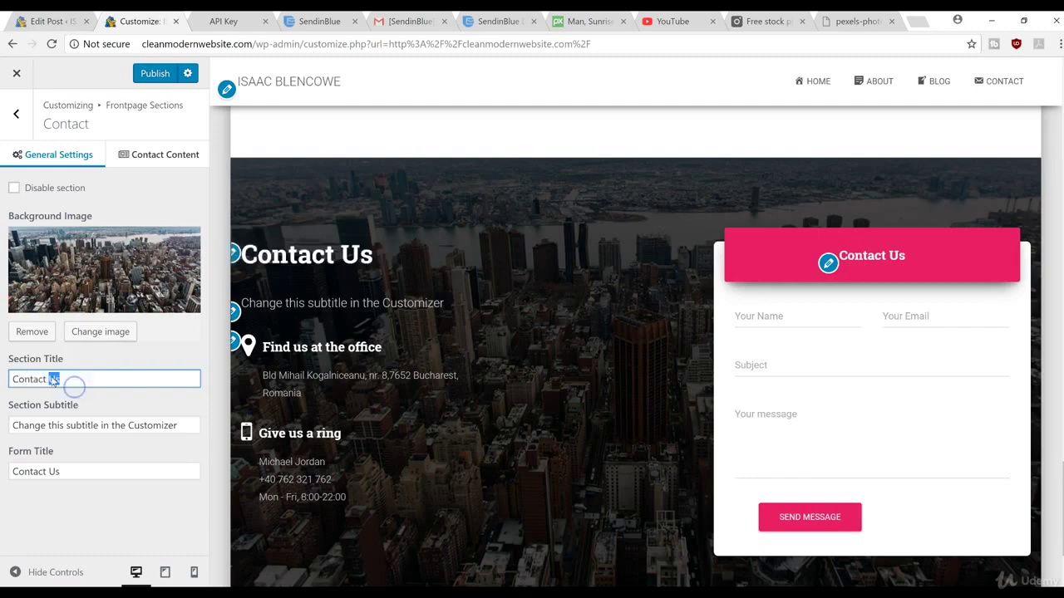
text(ME)
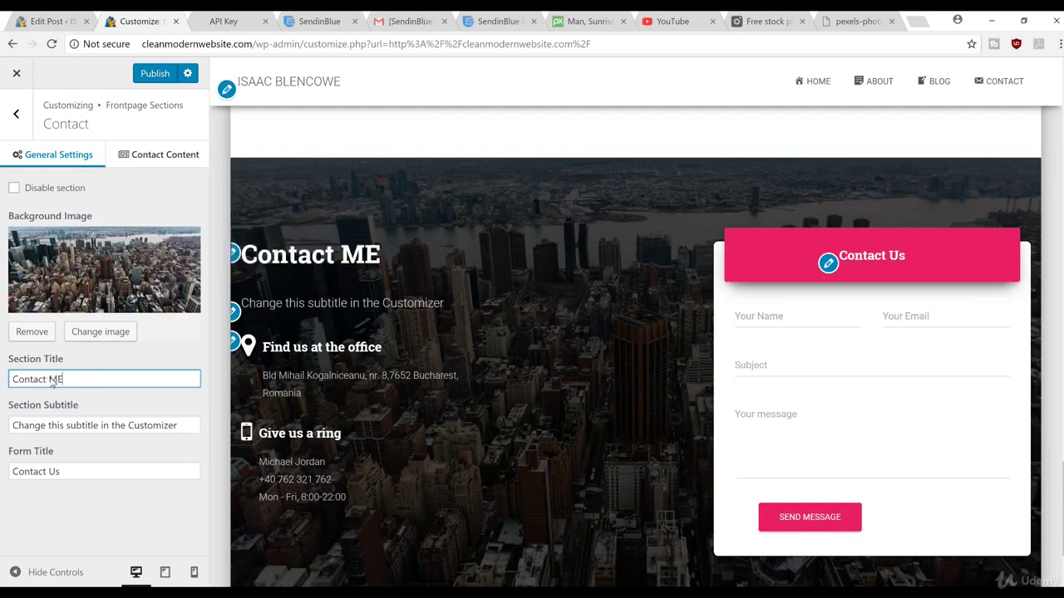
key(BackSpace)
text(e)
key(BackSpace)
key(BackSpace)
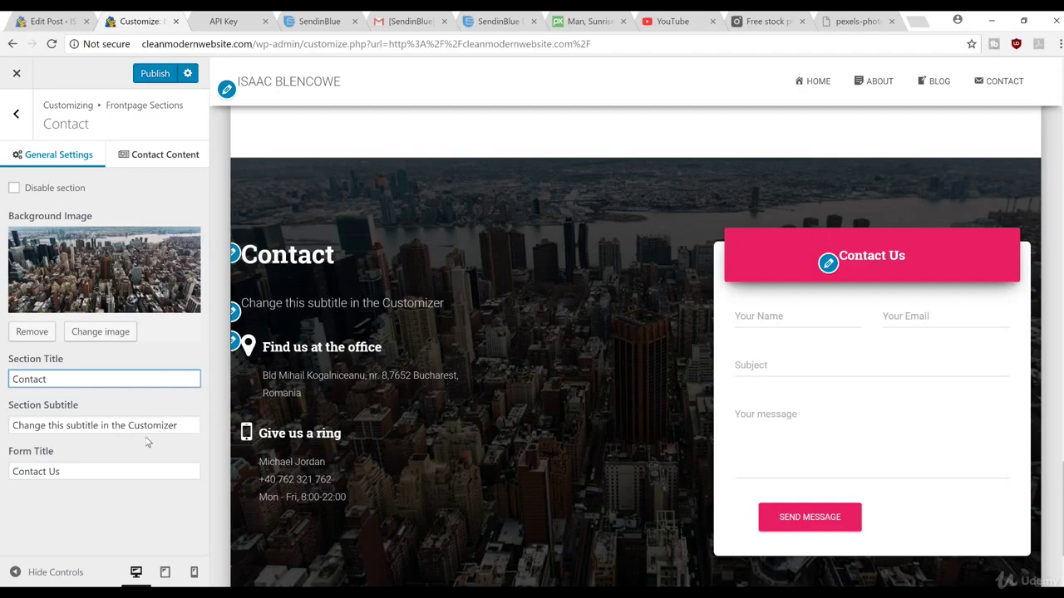
- Set the subtitle to 'We are always available to contact' and the form title to 'Contact'
drag(188, 425, 11, 425)
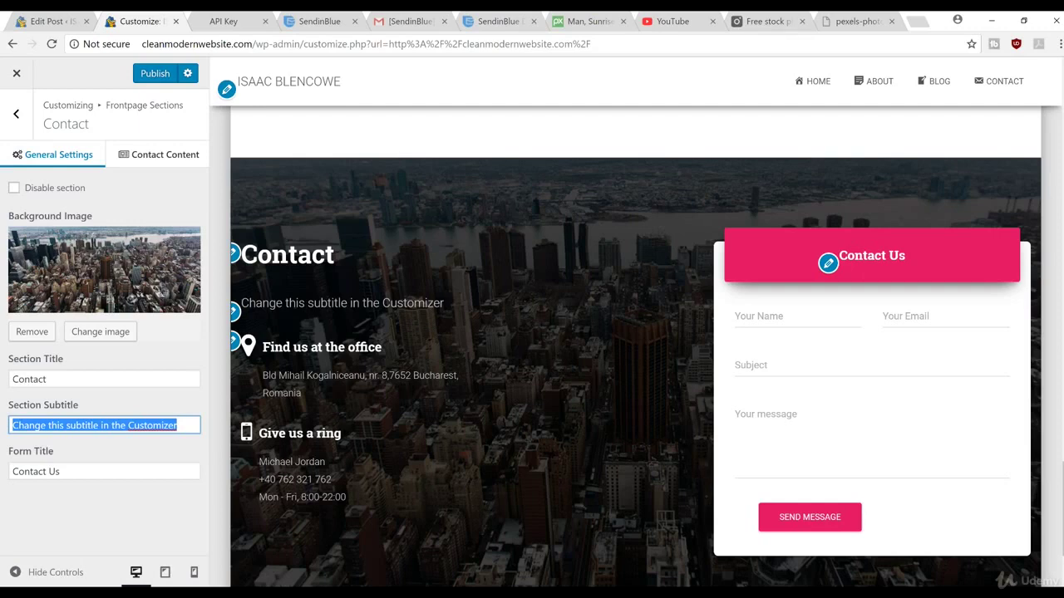
text(We are always available to contact)
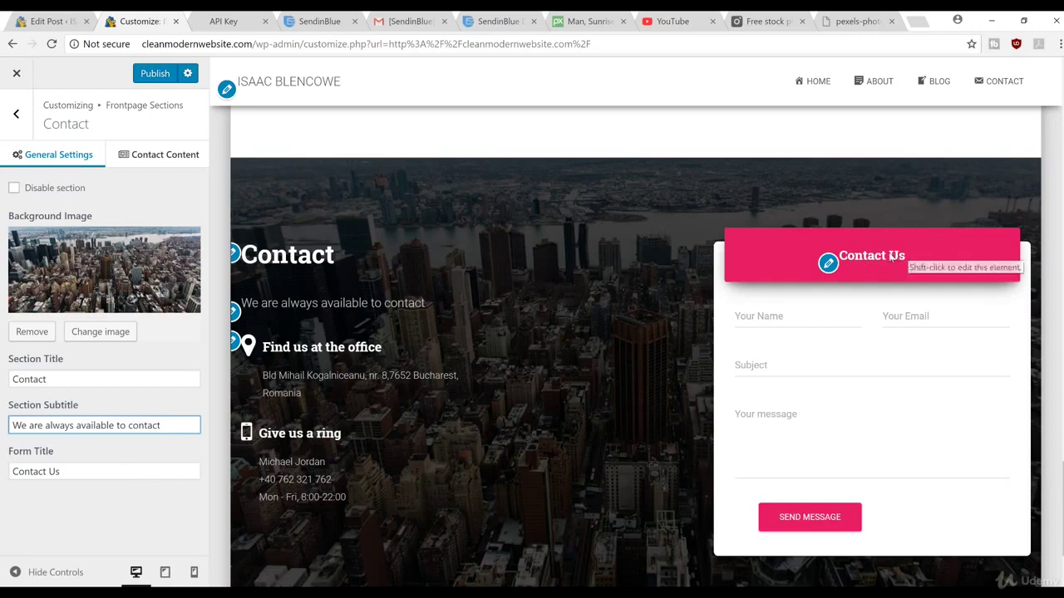
click(84, 472)
key(BackSpace)
key(BackSpace)
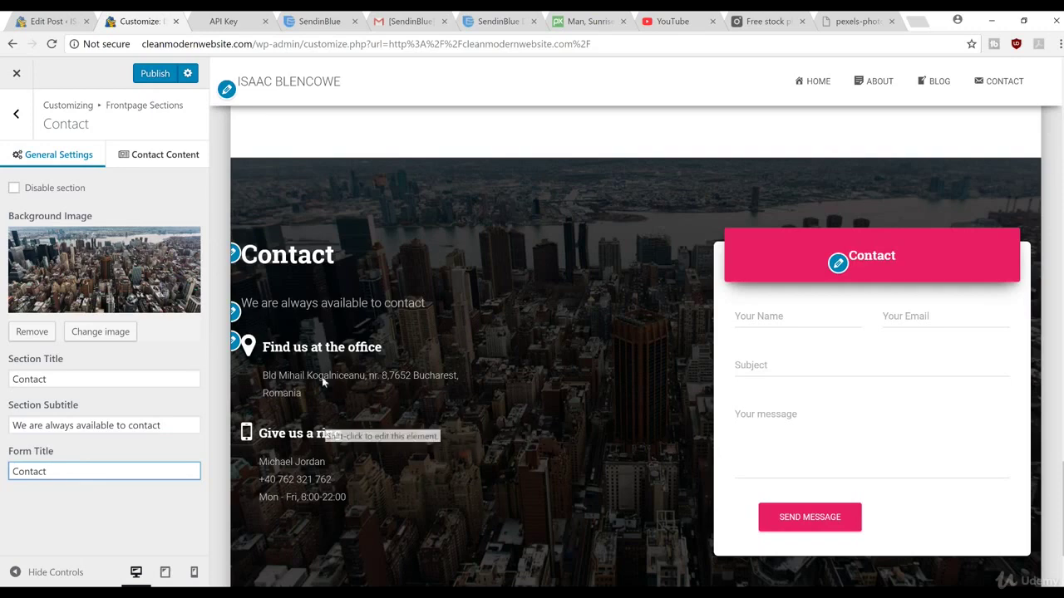
click(290, 331)
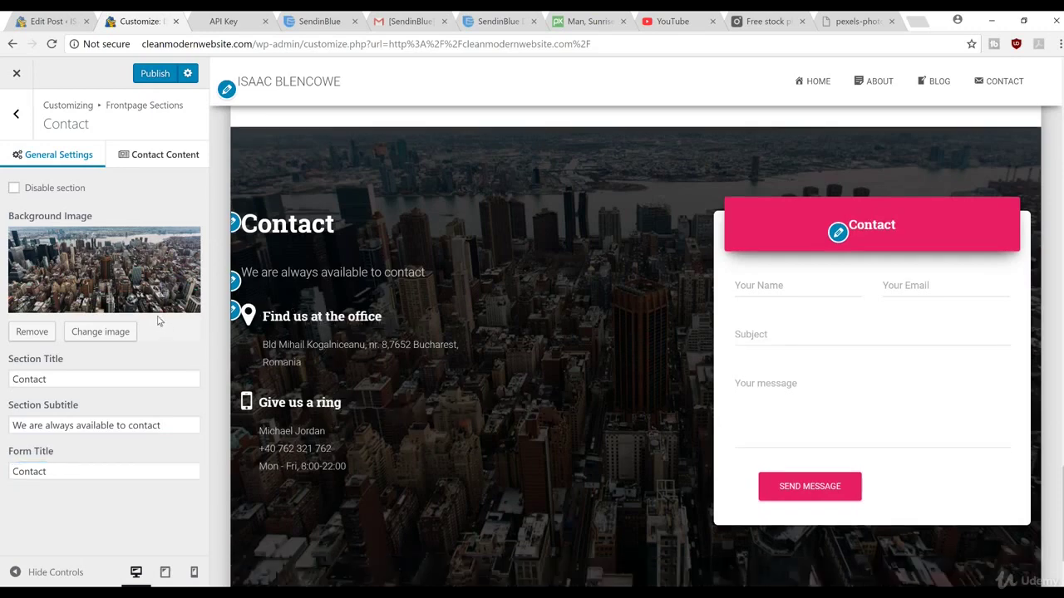
click(156, 162)
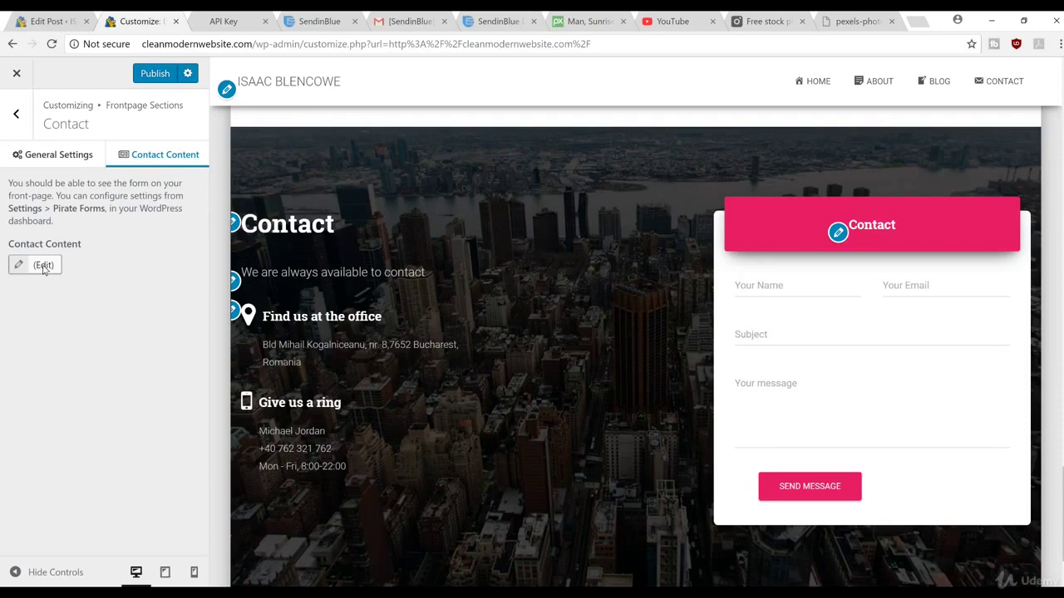
- Change the contact headings to 'Our Location' and 'Call Me:', enter the owner's name, and save
click(43, 265)
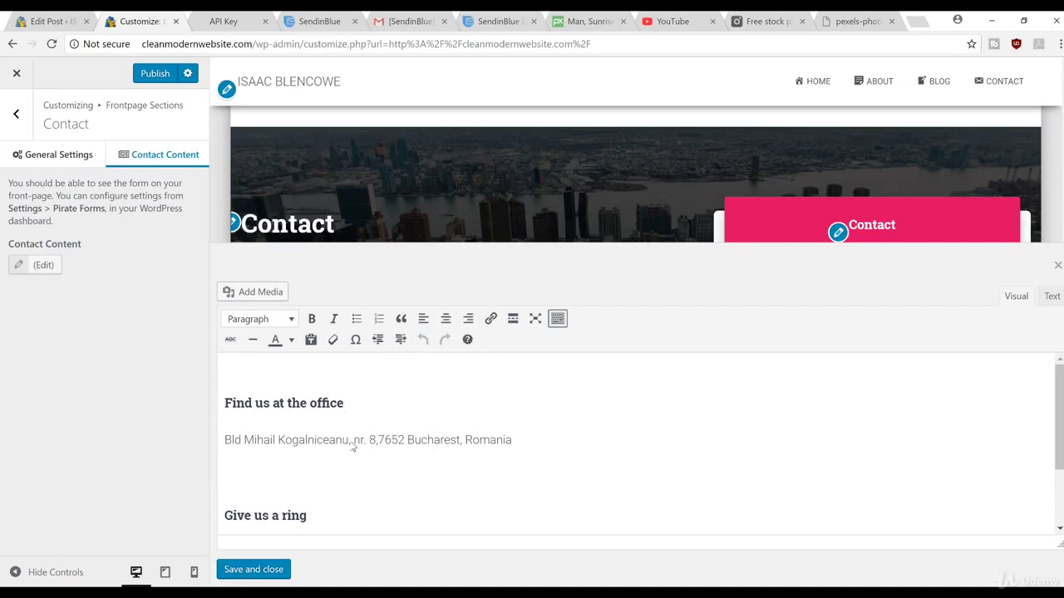
drag(358, 405, 227, 402)
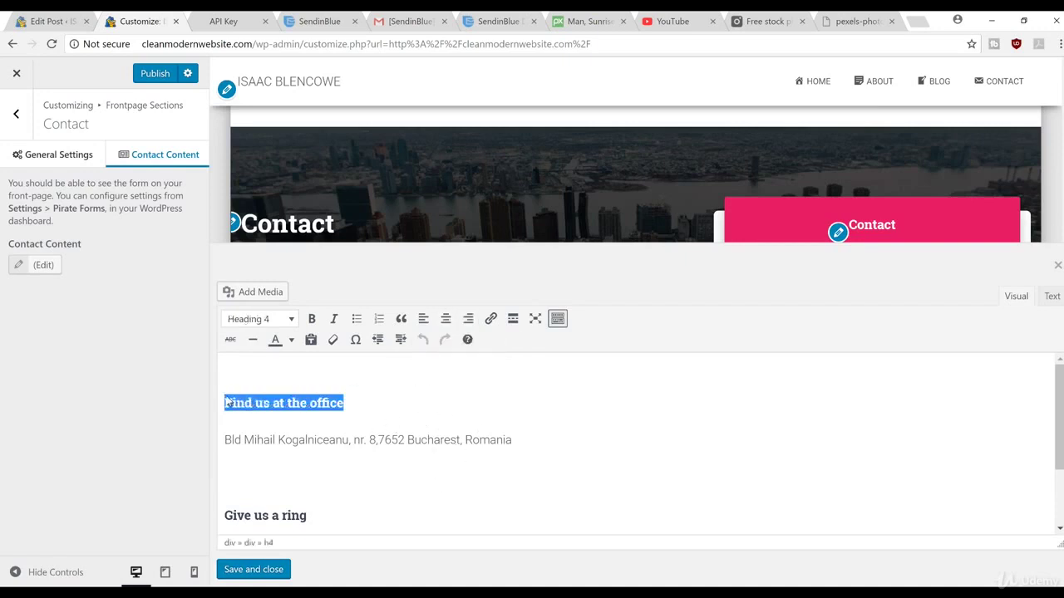
text(Our Location)
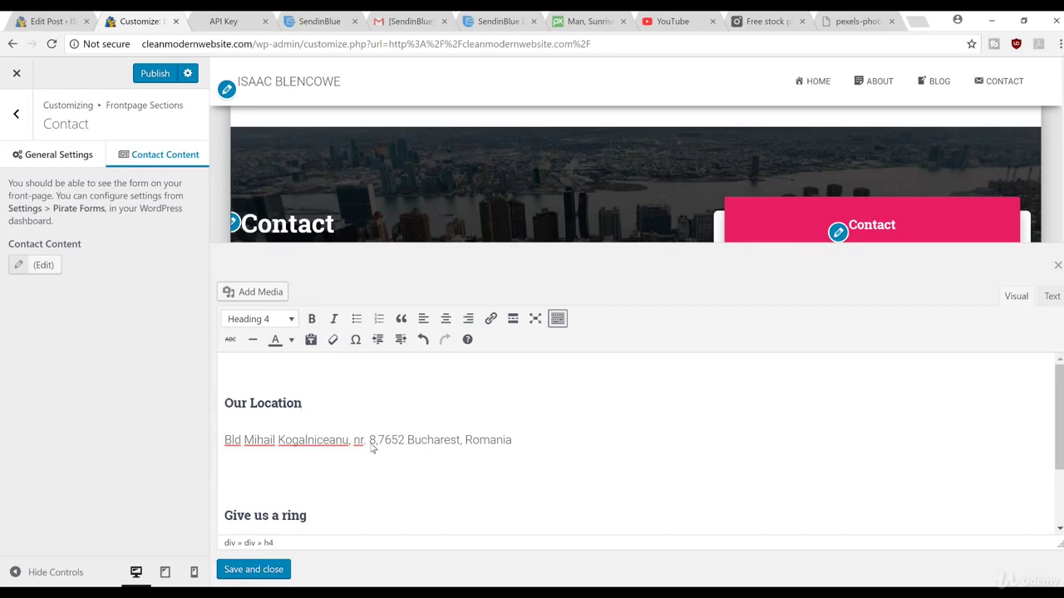
mouse_move(363, 440)
mouse_down()
mouse_move(223, 443)
mouse_move(350, 433)
mouse_up()
scroll(223, 443, down, 1)
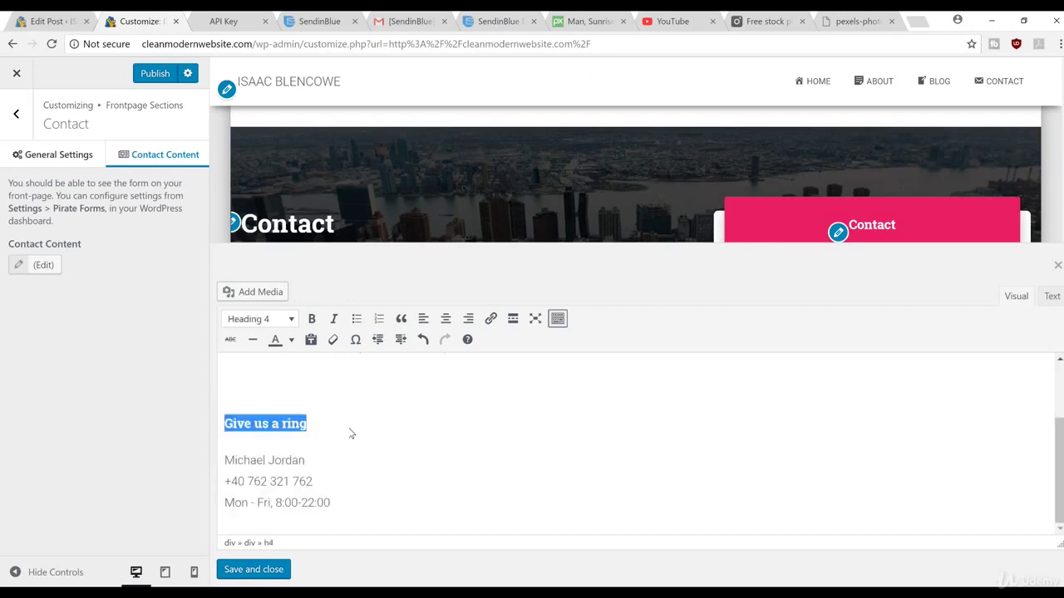
text(Call Me:)
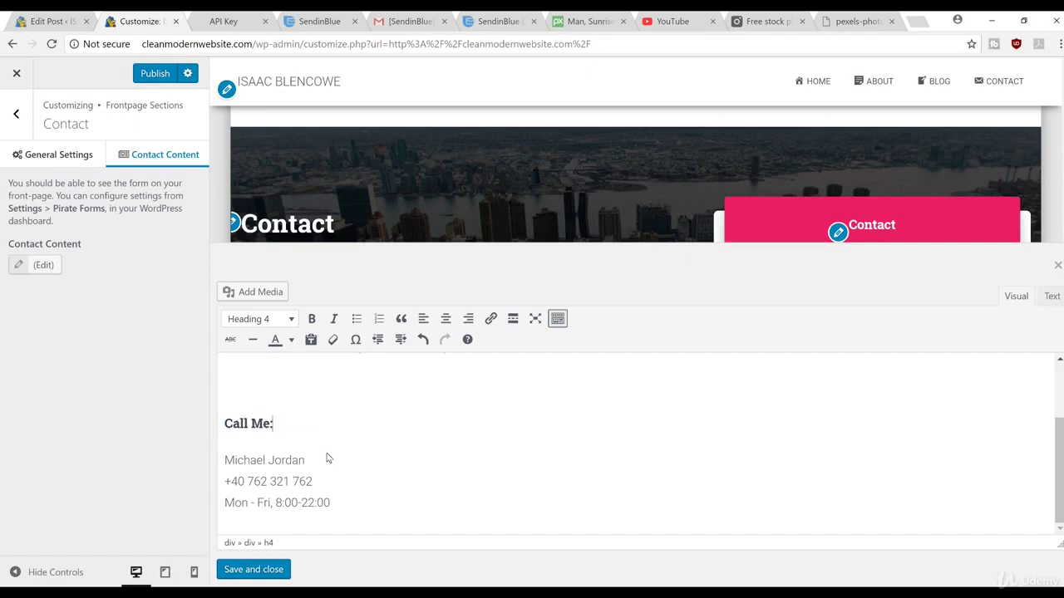
drag(310, 461, 222, 467)
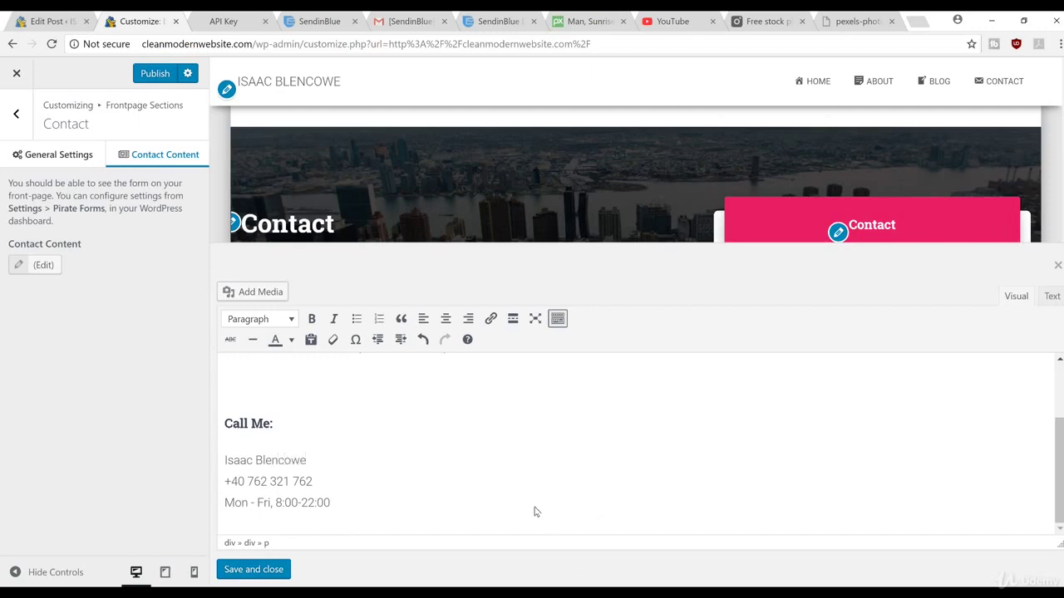
click(252, 570)
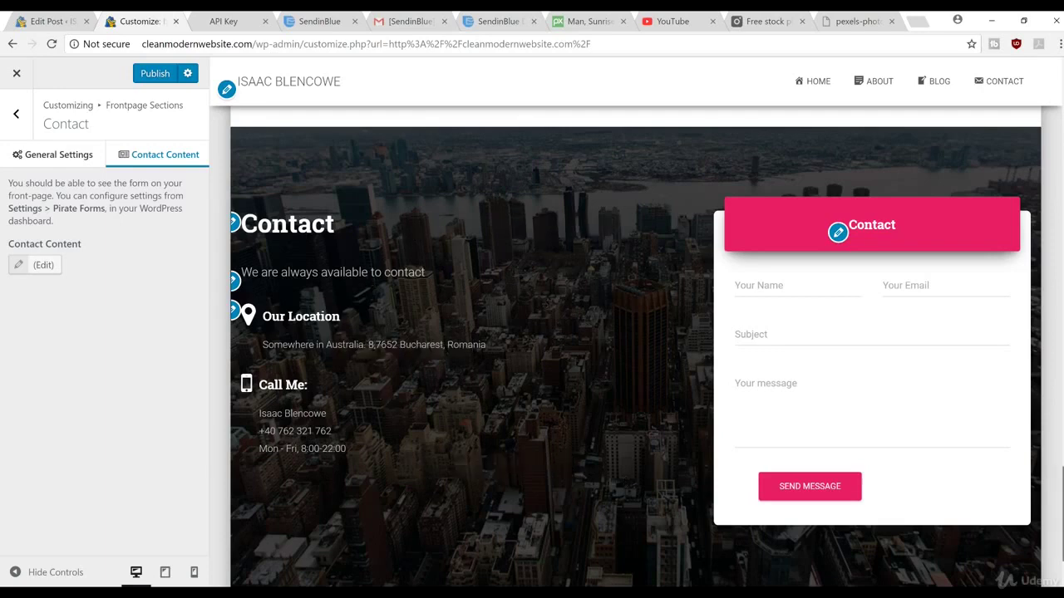
- Publish the Contact section changes and view the live home page with its mountain header
scroll(635, 347, down, 2)
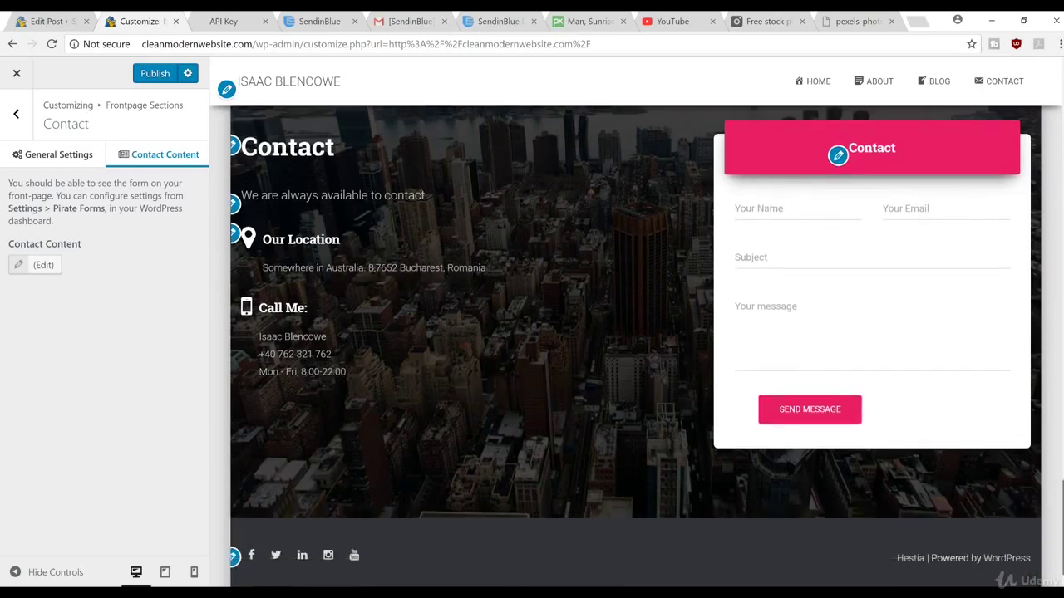
scroll(636, 346, up, 1)
scroll(807, 344, up, 1)
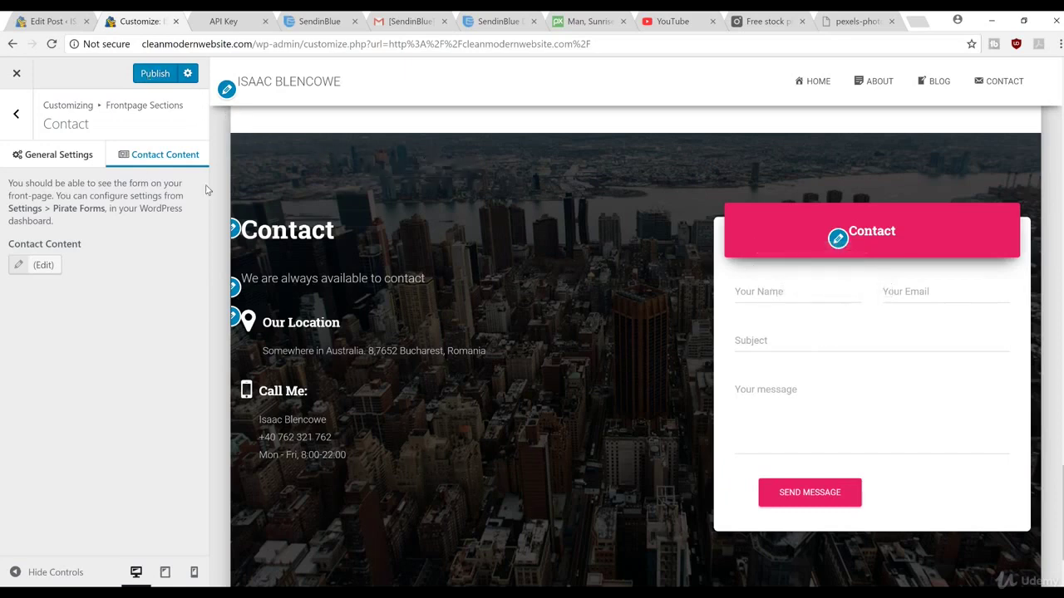
click(156, 74)
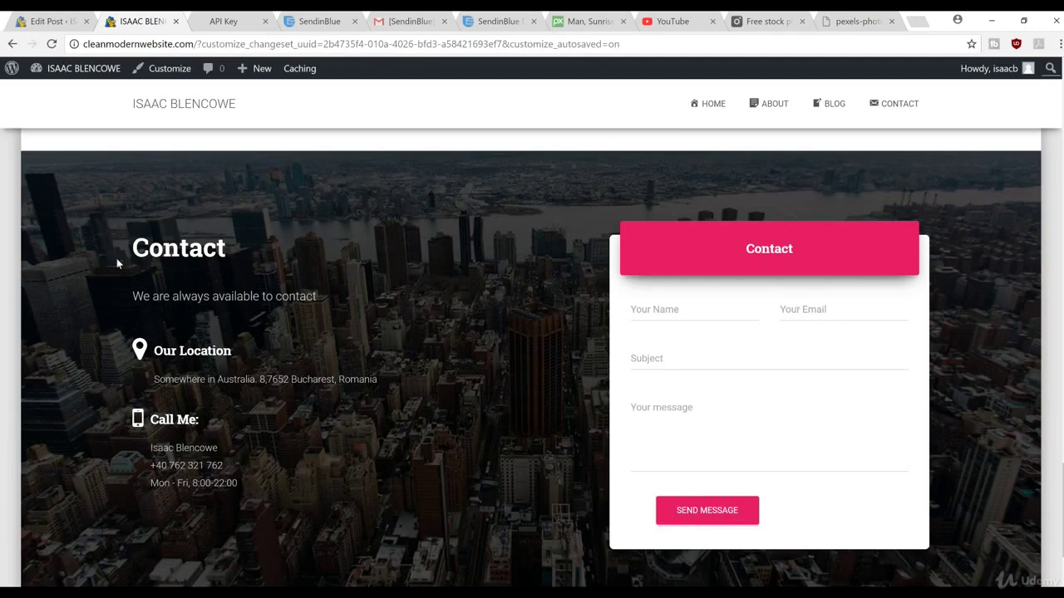
click(174, 69)
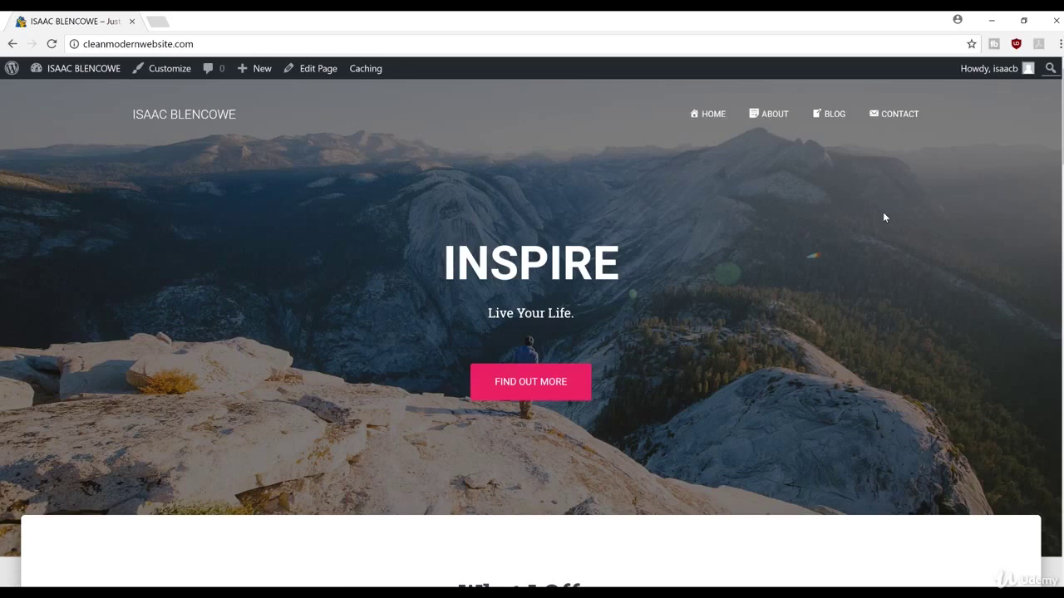
- Go to the About page from the site menu and open it in the page editor
click(771, 123)
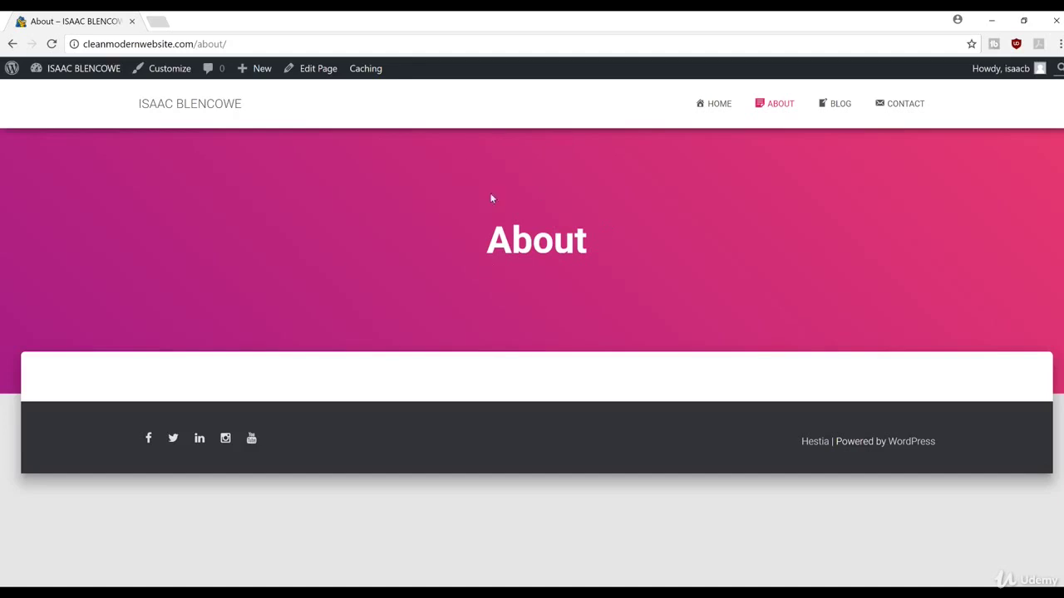
click(314, 70)
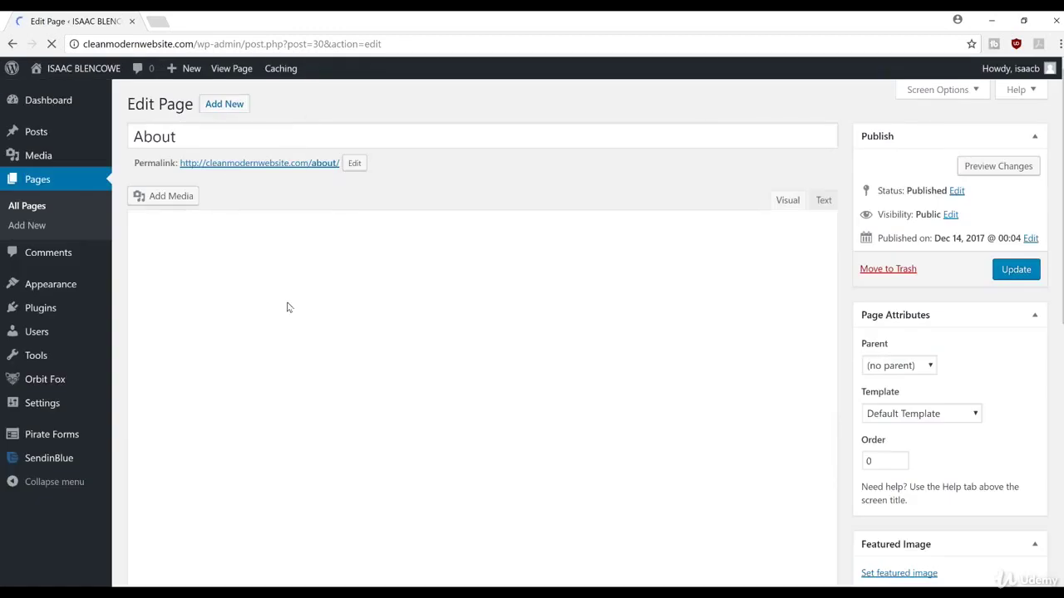
- Paste the prepared bio paragraph into the About page body
click(199, 276)
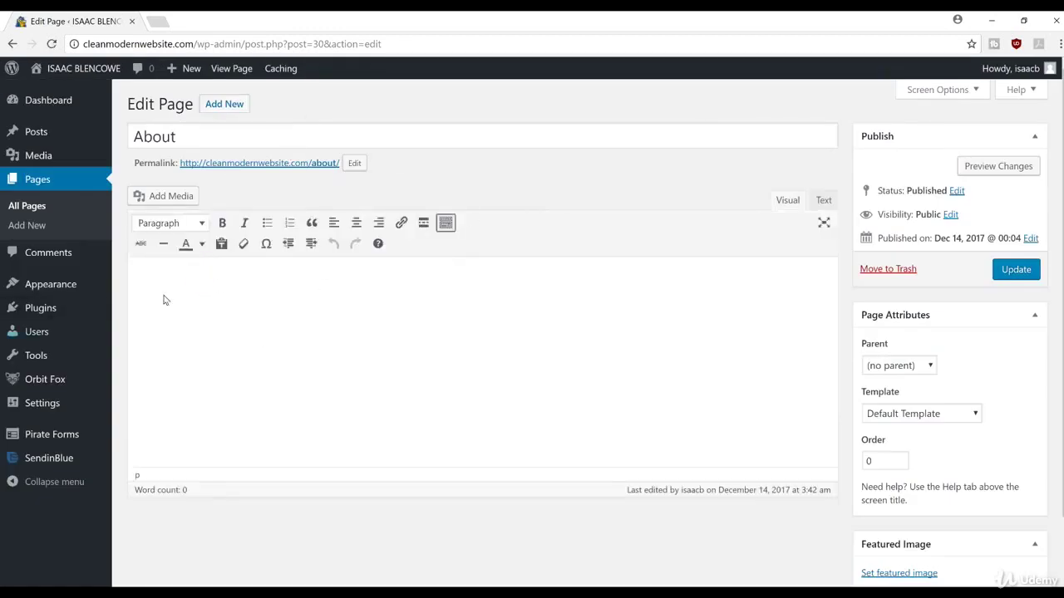
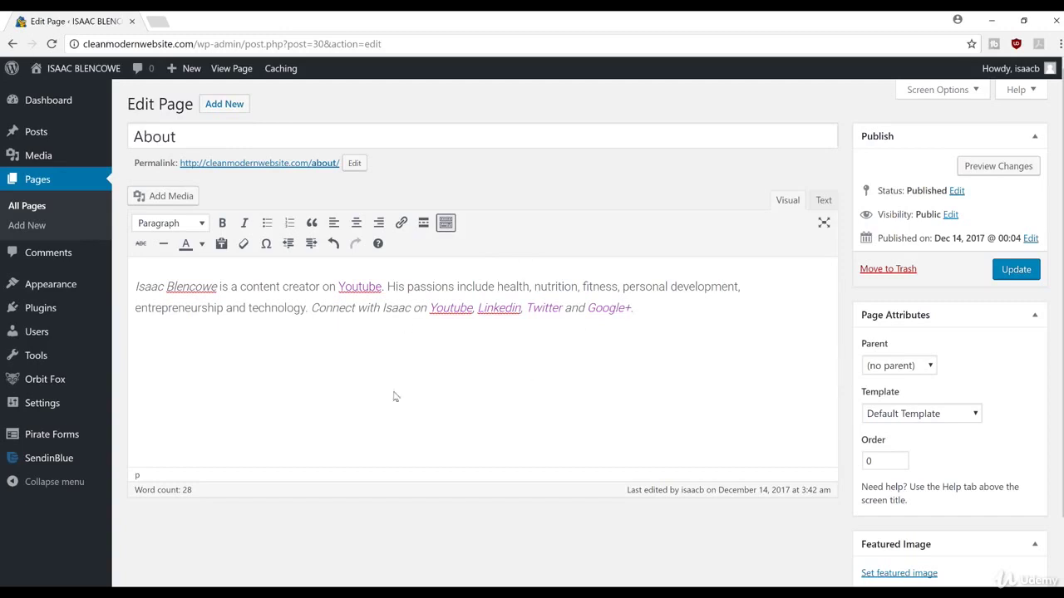
scroll(911, 513, down, 1)
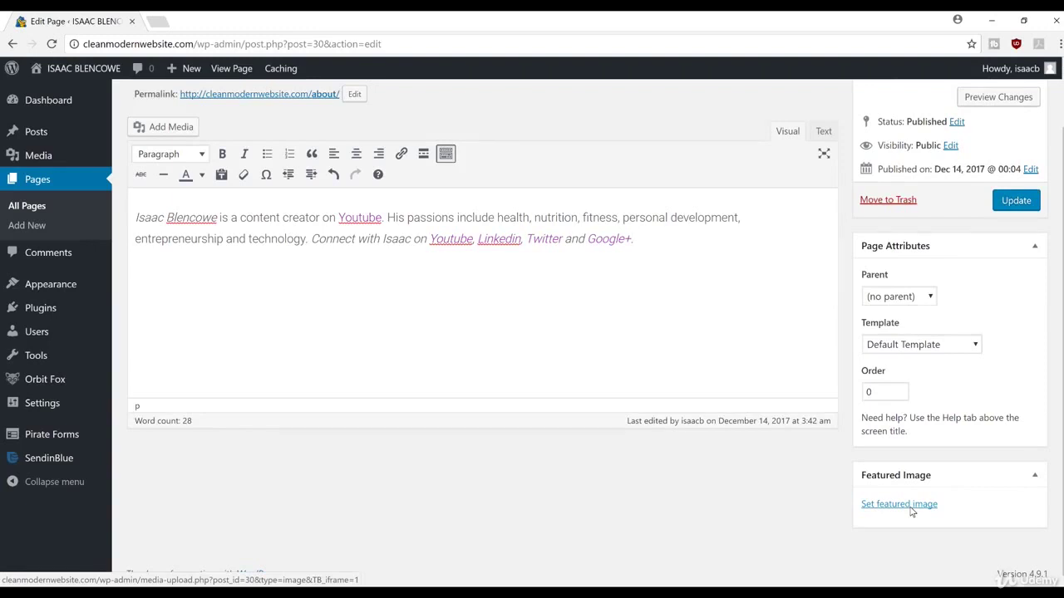
- Set the mountain photo as the About page's featured image and update the page
click(910, 506)
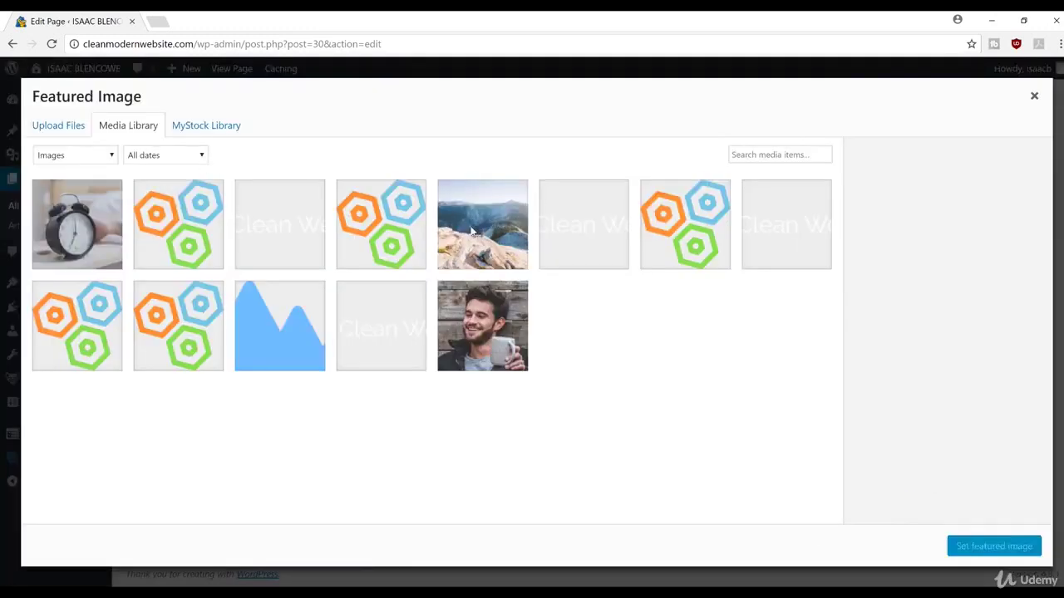
click(483, 217)
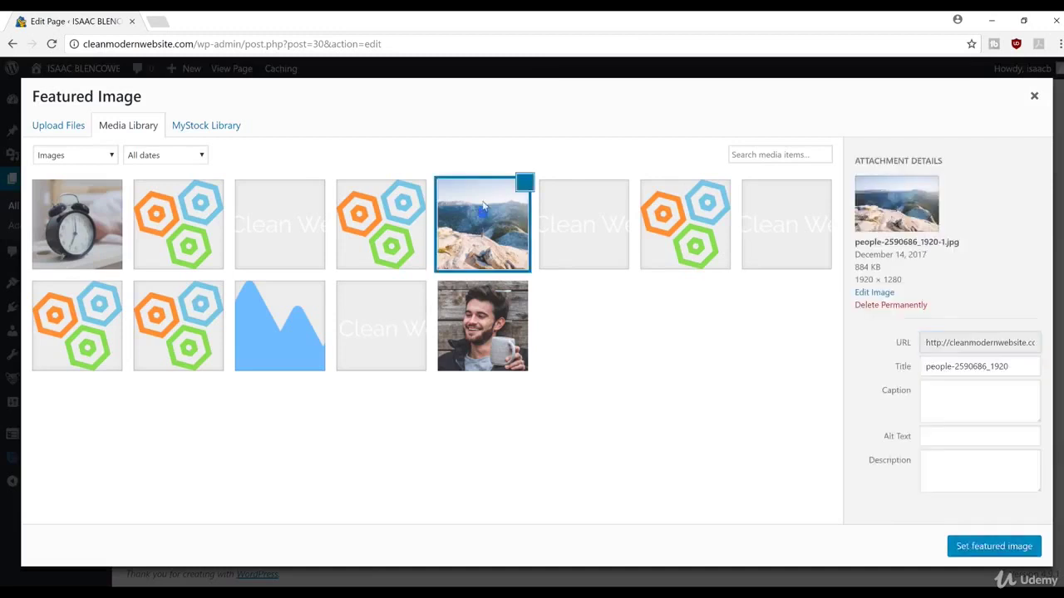
click(993, 546)
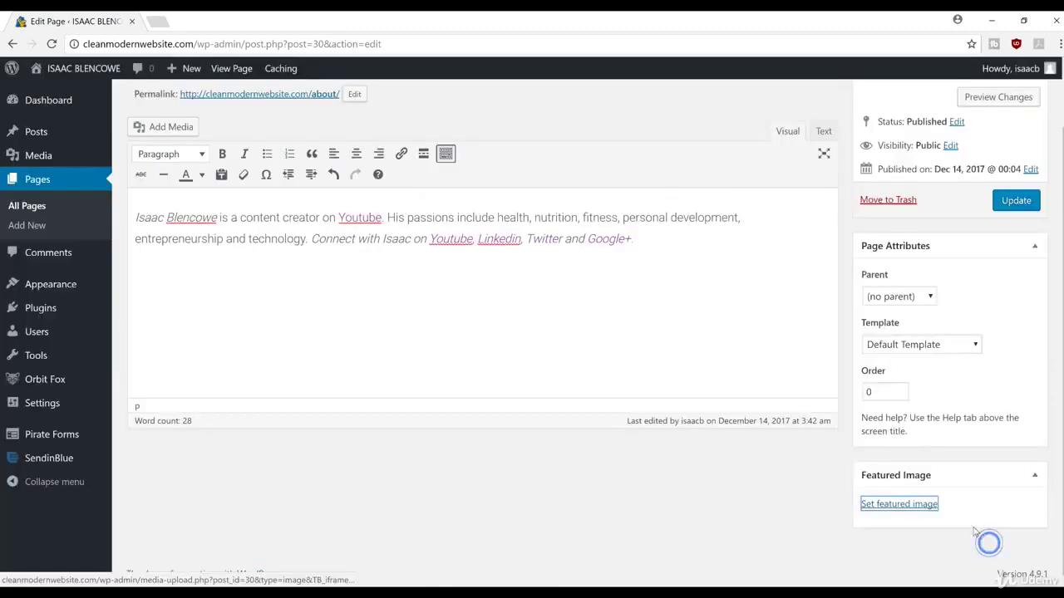
scroll(945, 380, down, 2)
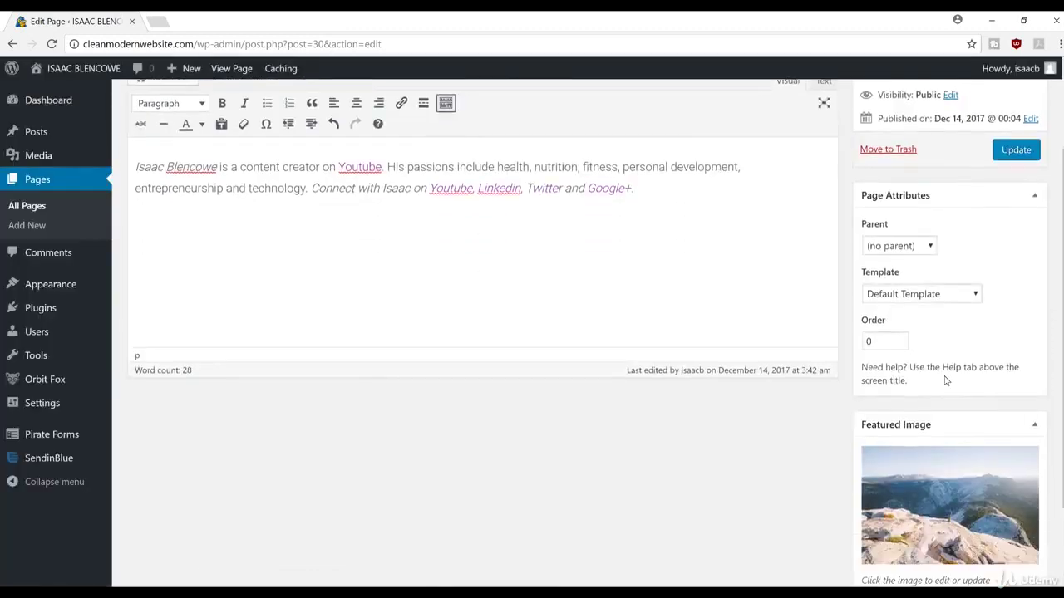
scroll(945, 381, up, 3)
click(1020, 272)
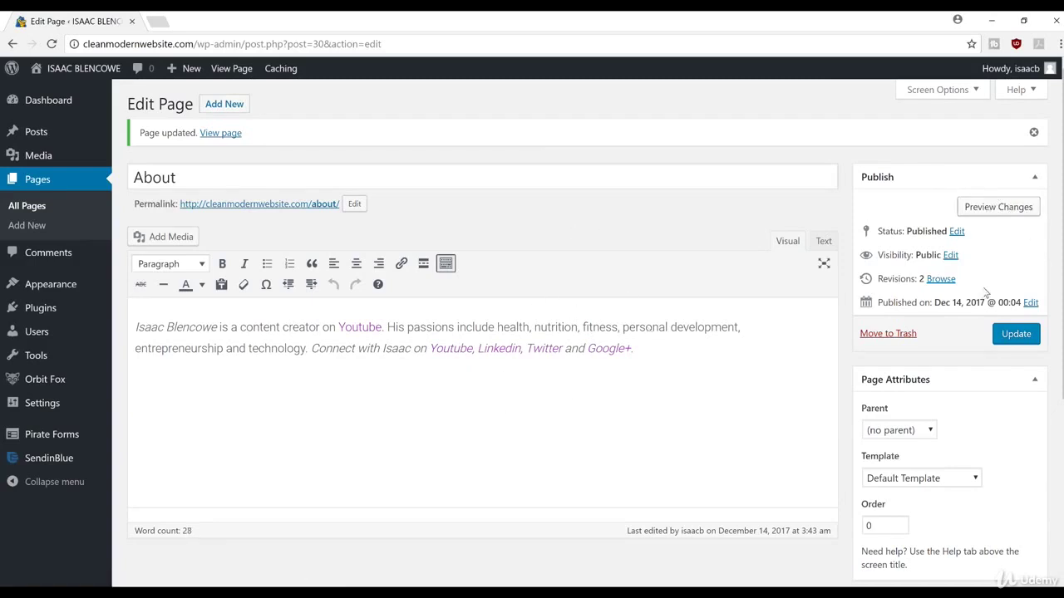
- Preview the About page's new mountain header, then open the Blog page from the site menu
click(1001, 208)
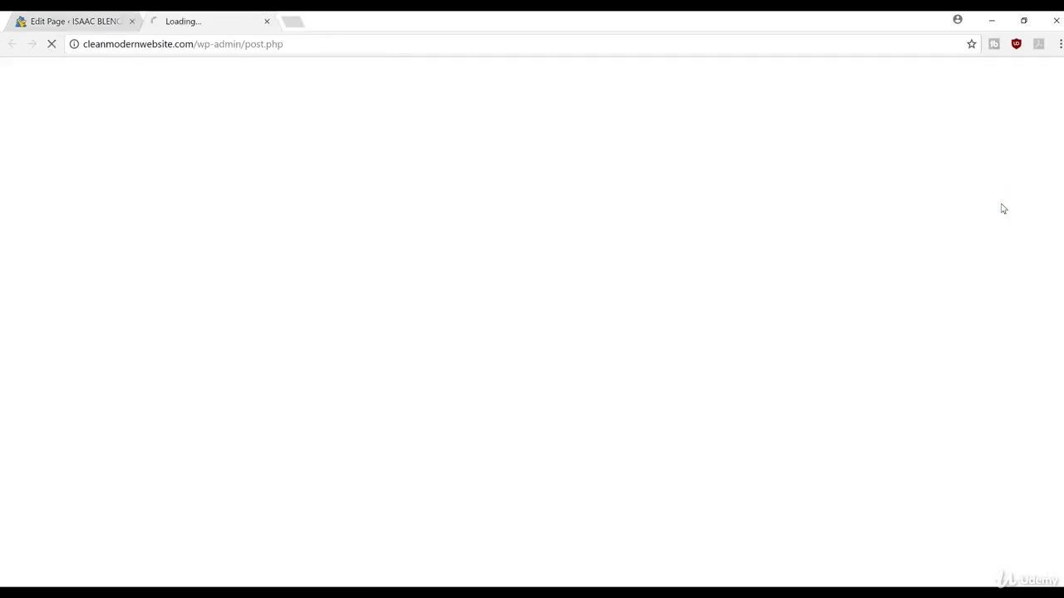
click(71, 18)
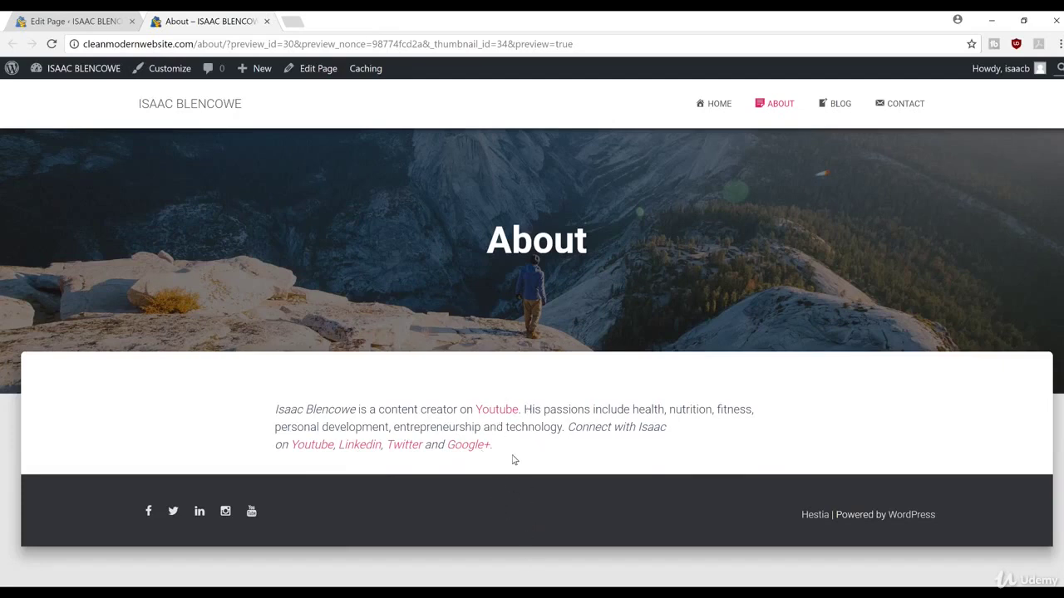
click(108, 20)
click(762, 374)
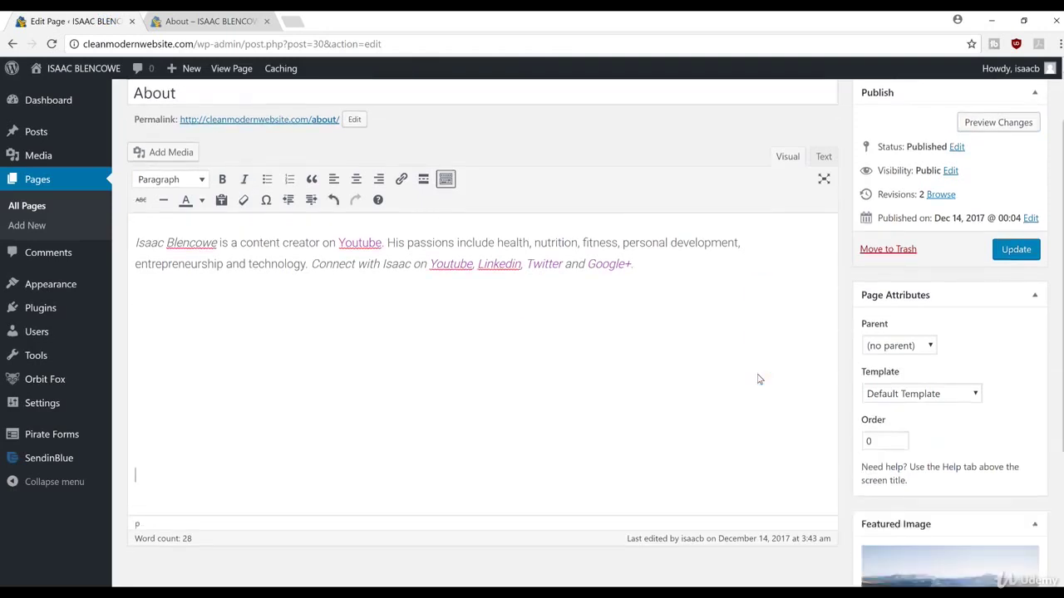
scroll(759, 375, down, 3)
scroll(769, 332, up, 5)
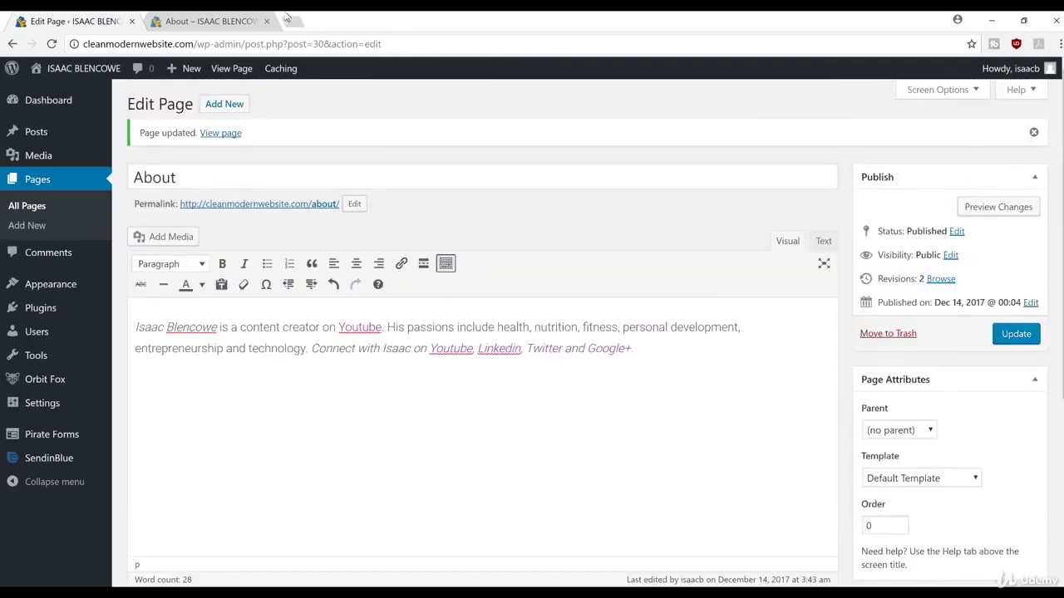
click(233, 17)
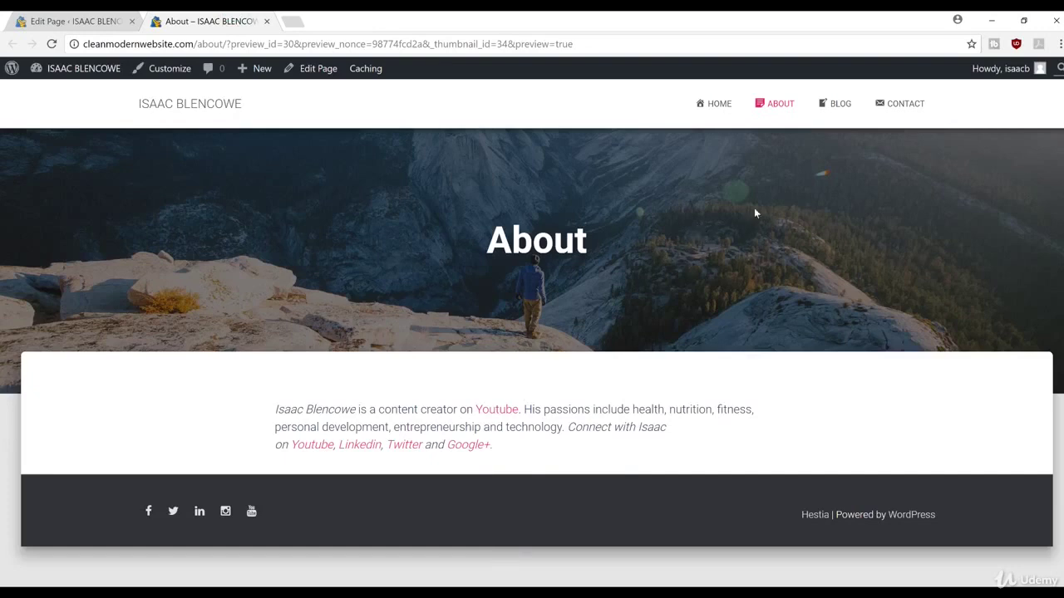
click(835, 106)
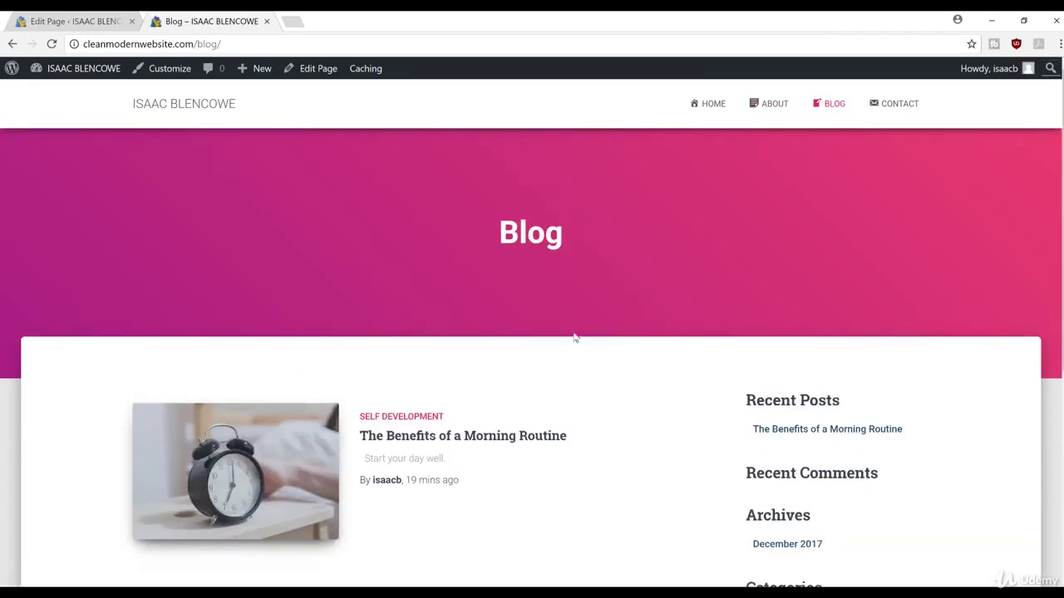
- Give the Blog page the mountain featured image, preview it, then go to the Contact page
click(312, 69)
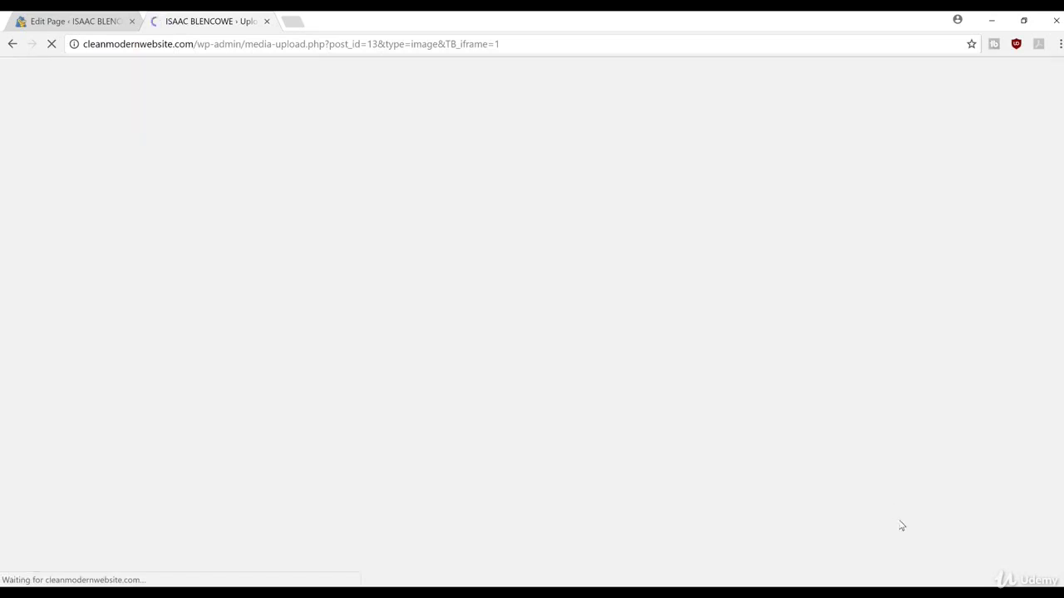
scroll(983, 437, down, 2)
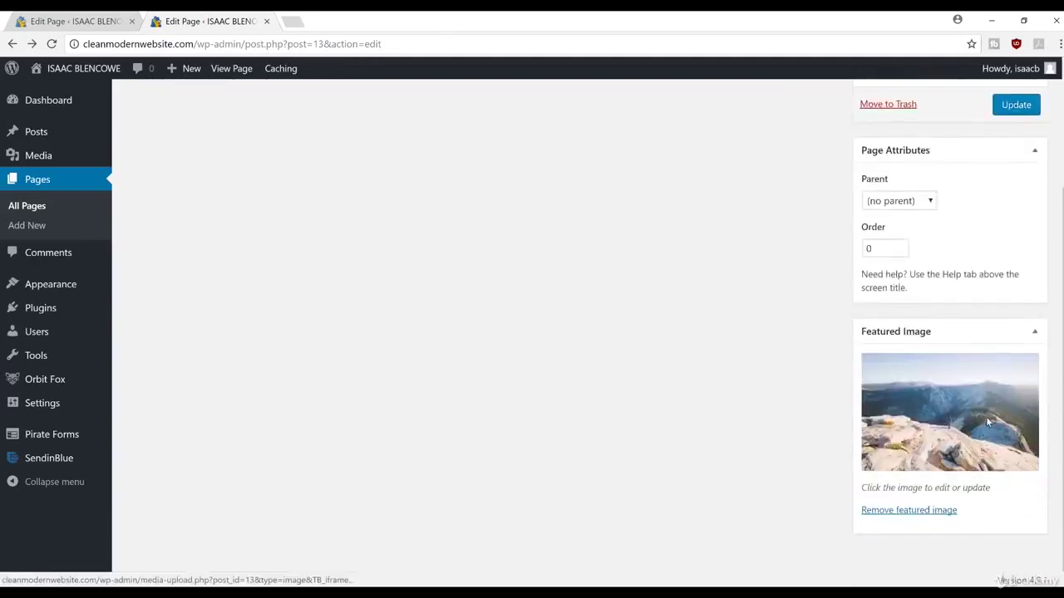
scroll(987, 423, up, 3)
click(997, 133)
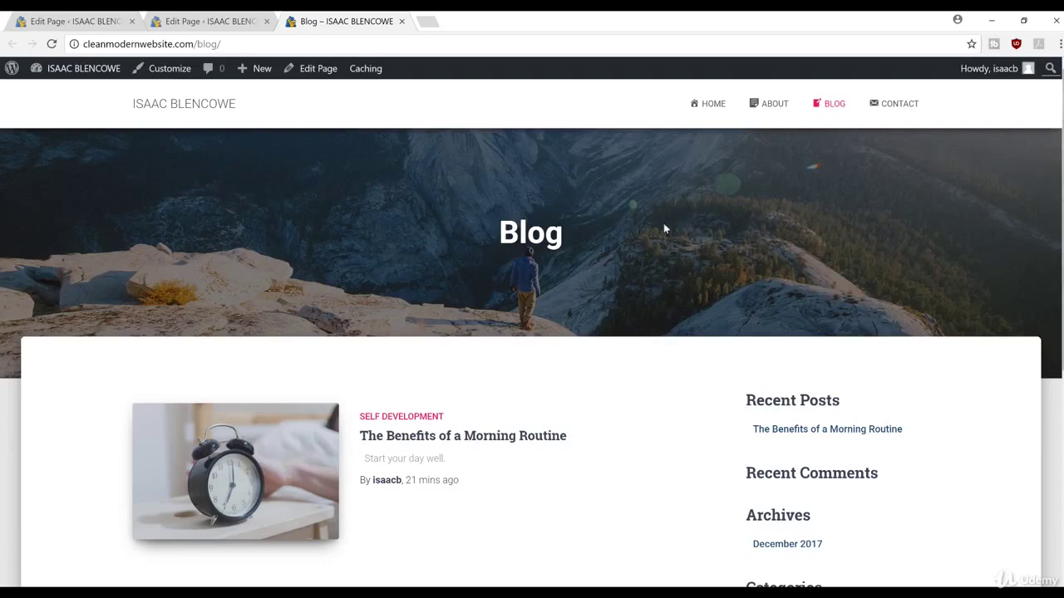
click(911, 105)
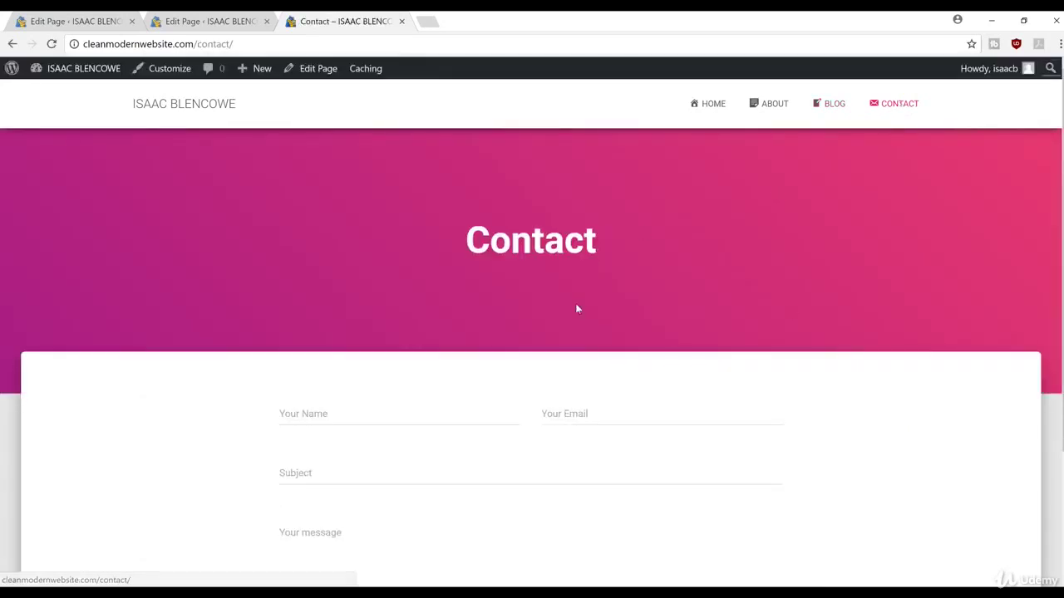
- Set the mountain photo as the Contact page's featured image, update, and preview it
click(319, 68)
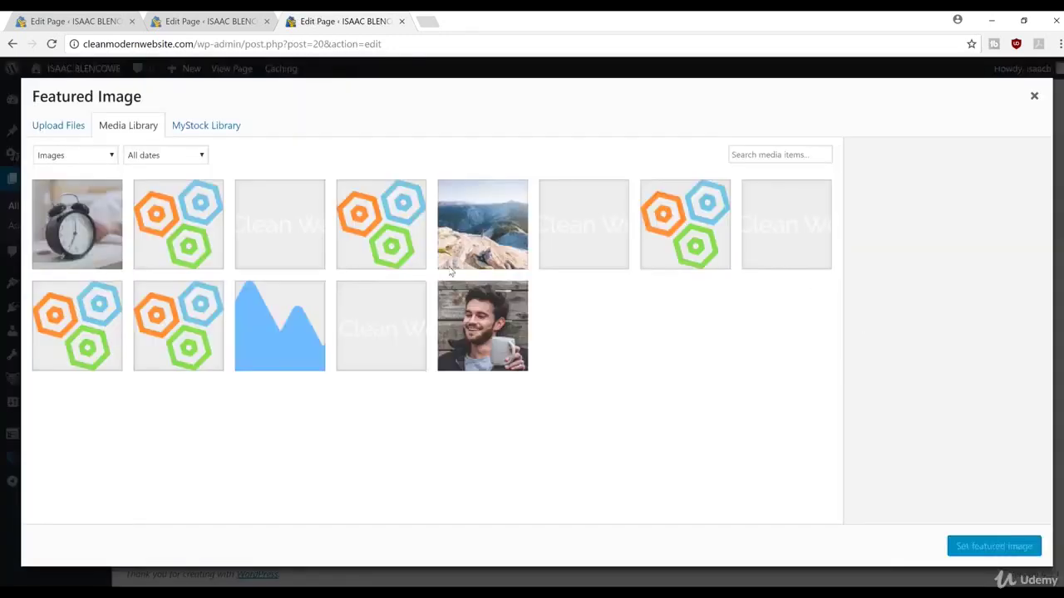
click(482, 224)
click(993, 546)
click(1010, 200)
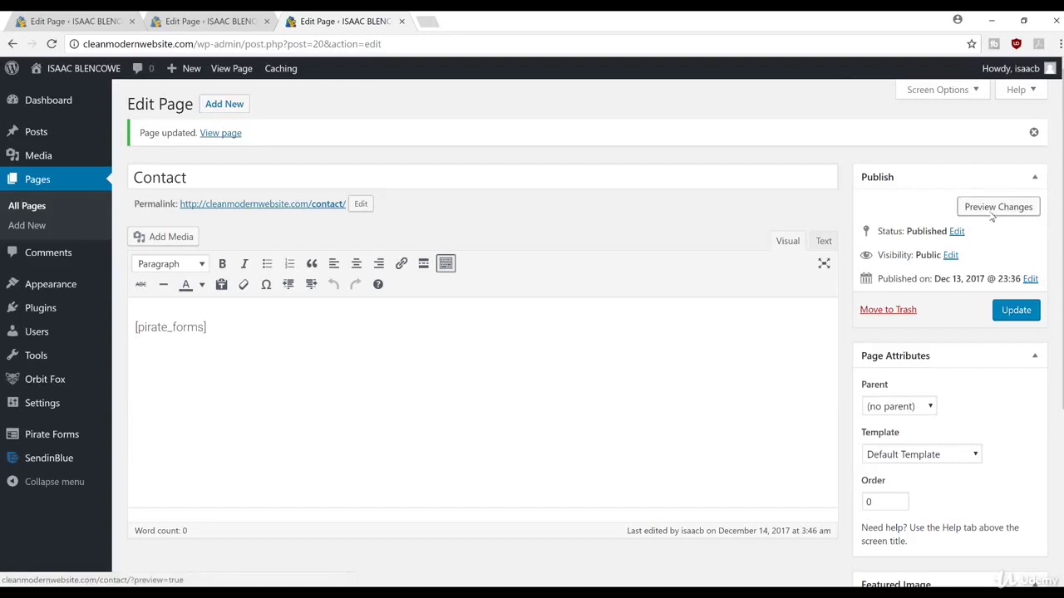
click(993, 211)
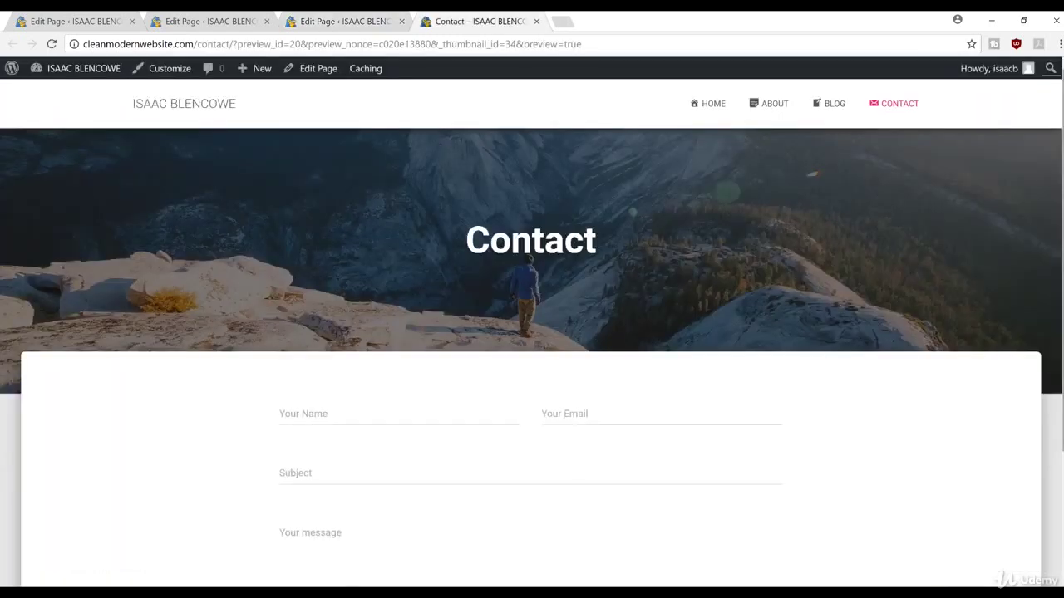
- Check the Blog, About and Home pages for their mountain headers
scroll(532, 349, down, 2)
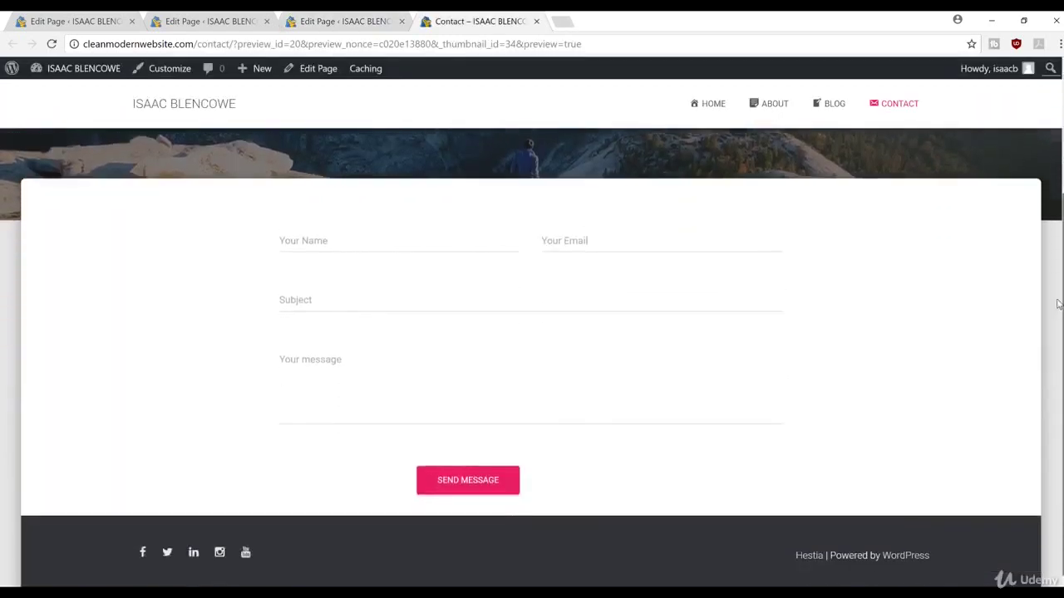
scroll(851, 108, up, 2)
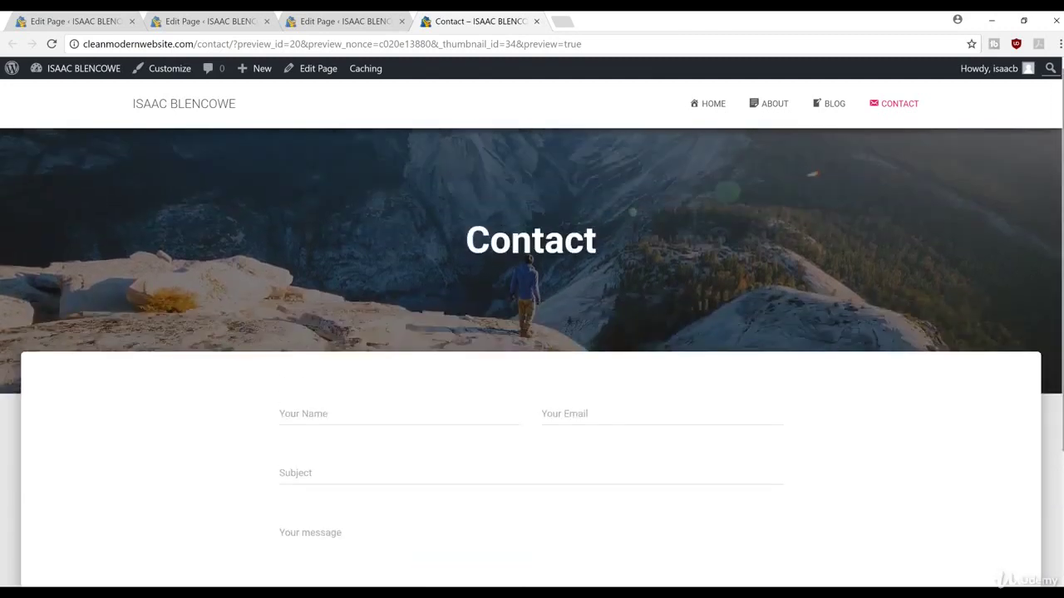
click(841, 105)
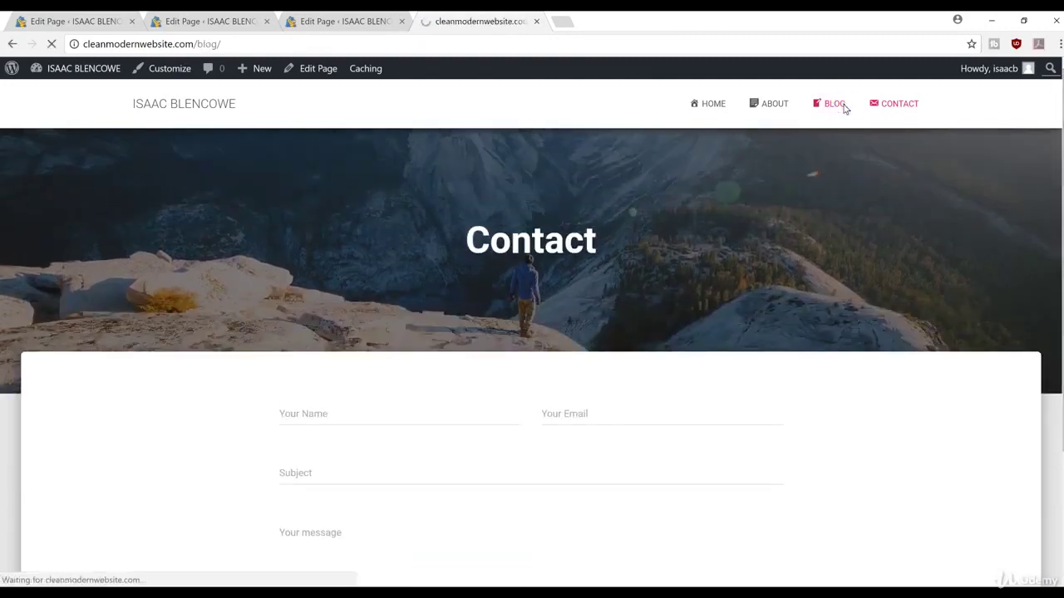
click(775, 105)
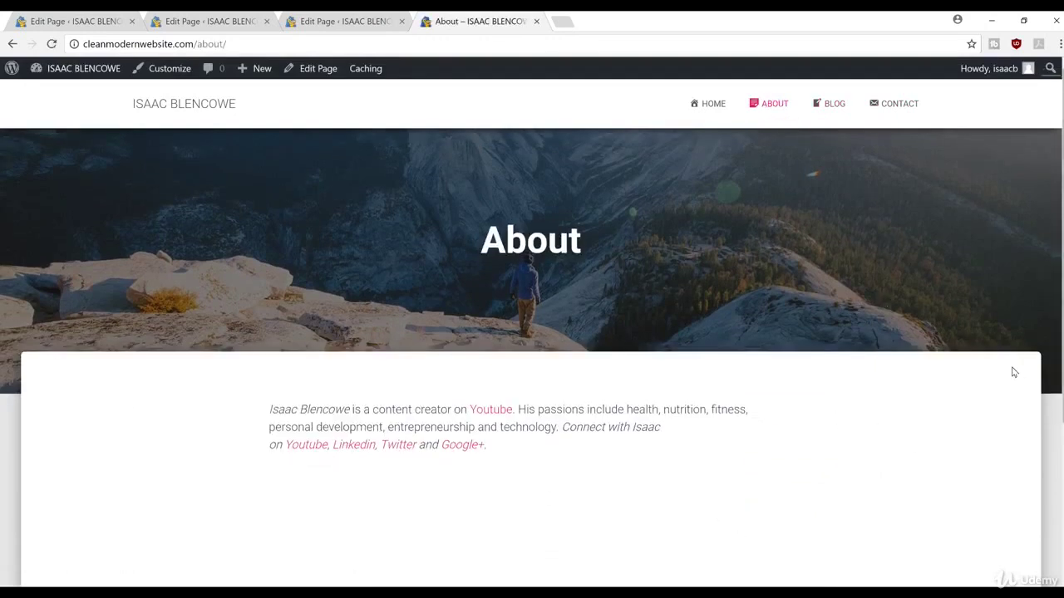
click(703, 104)
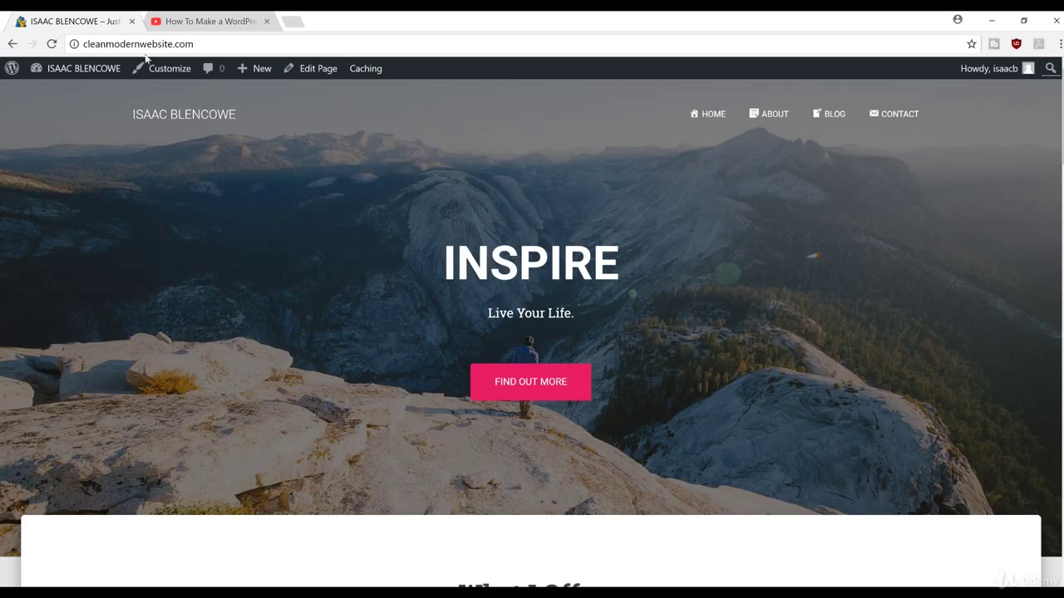
- Install and activate Akismet Anti-Spam from Plugins > Add New, then open its settings page
click(84, 75)
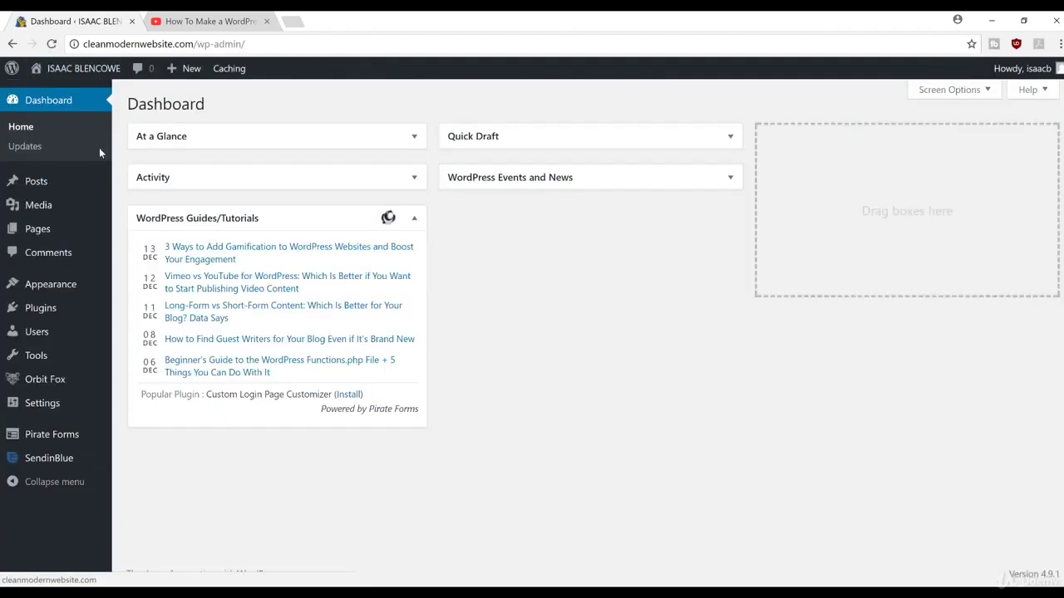
mouse_move(33, 311)
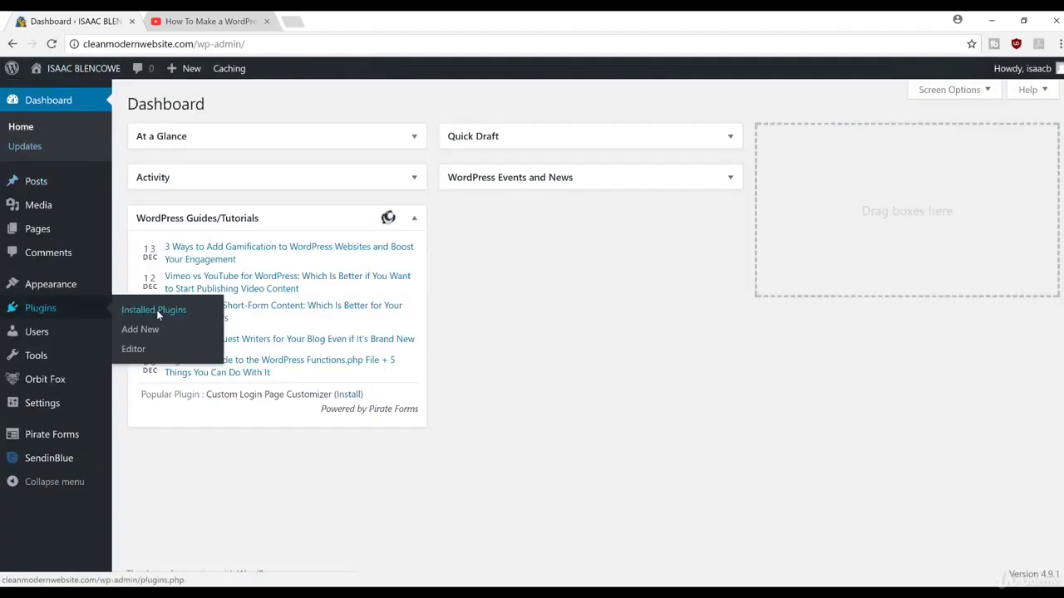
click(146, 330)
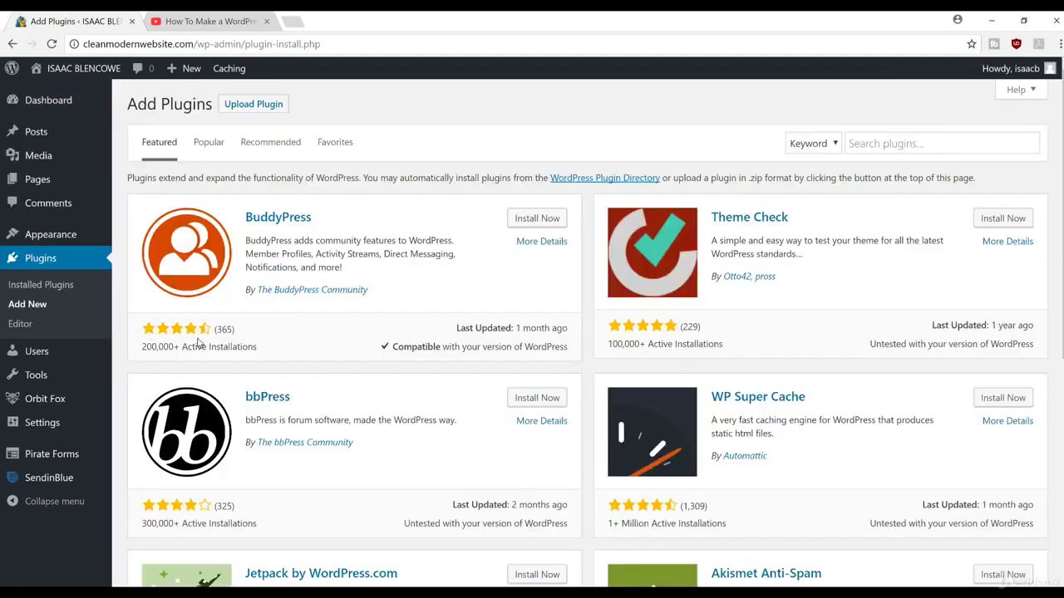
scroll(303, 178, down, 2)
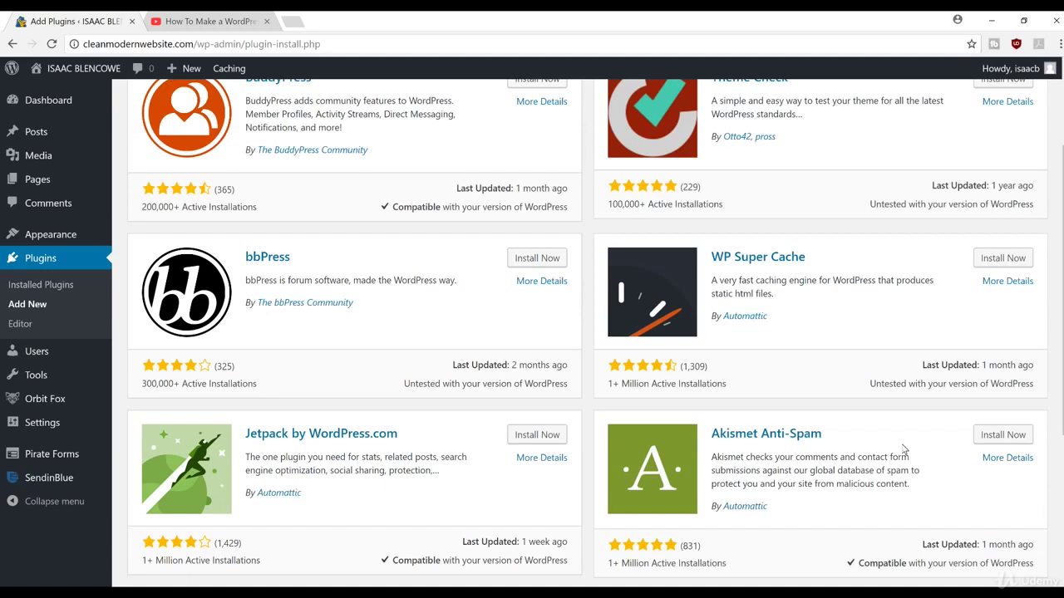
click(1005, 437)
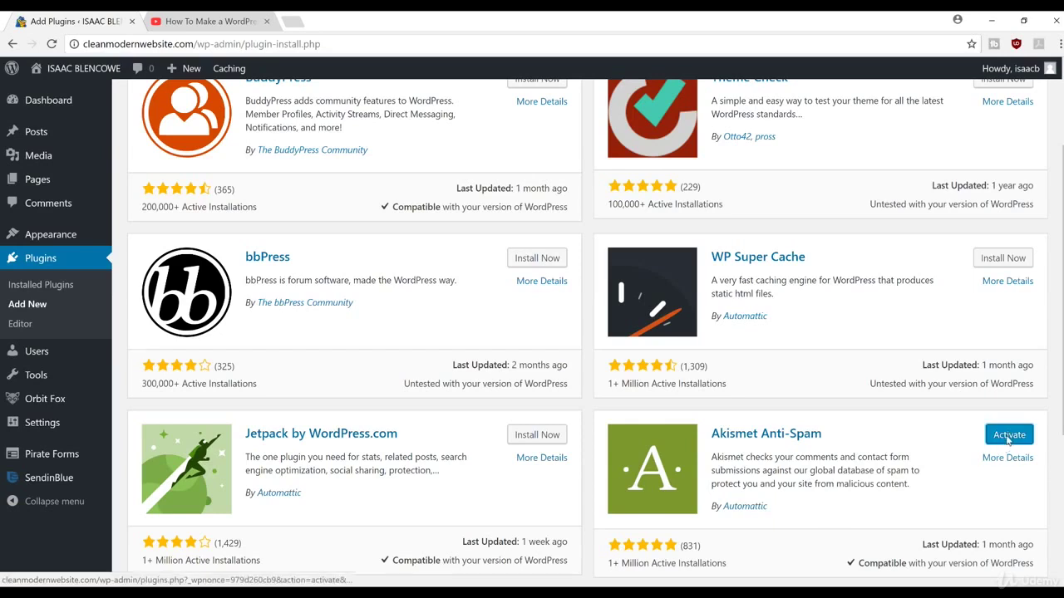
click(1008, 438)
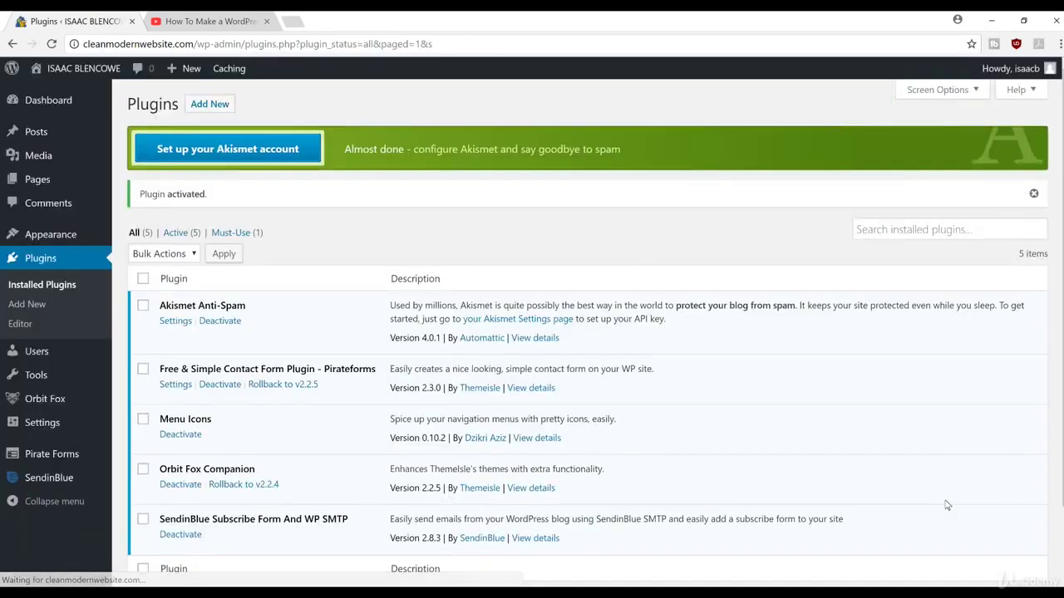
mouse_move(82, 425)
click(155, 543)
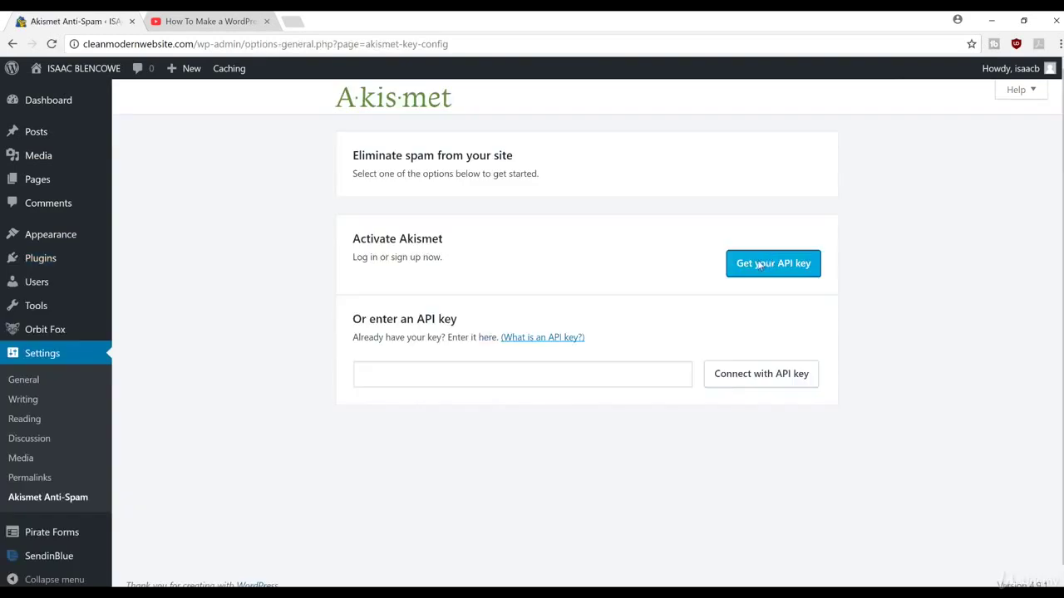
- Sign up and create a free Personal Akismet subscription priced at A$0.00
click(789, 264)
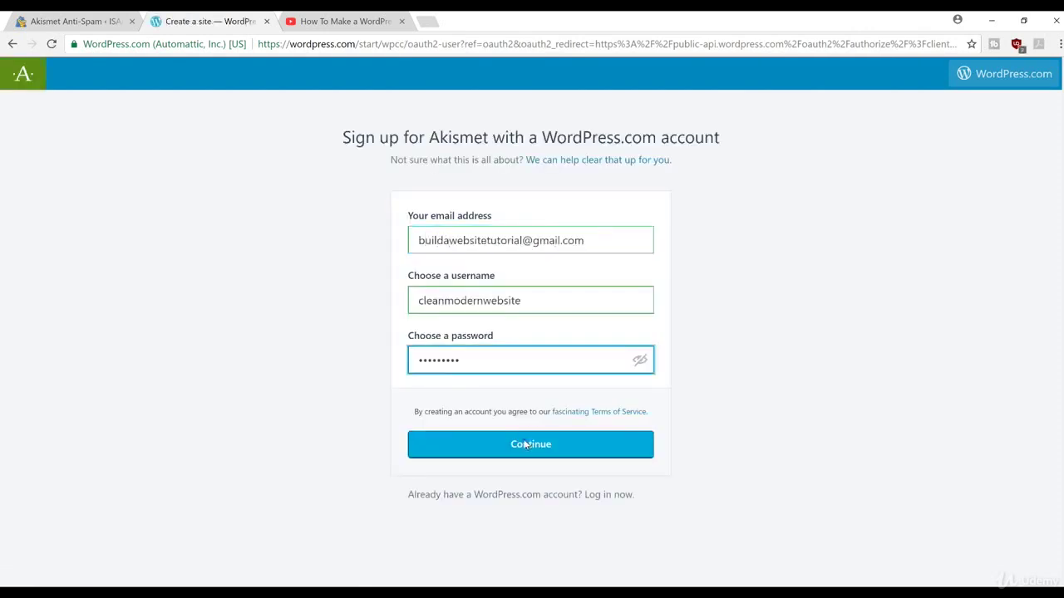
click(525, 446)
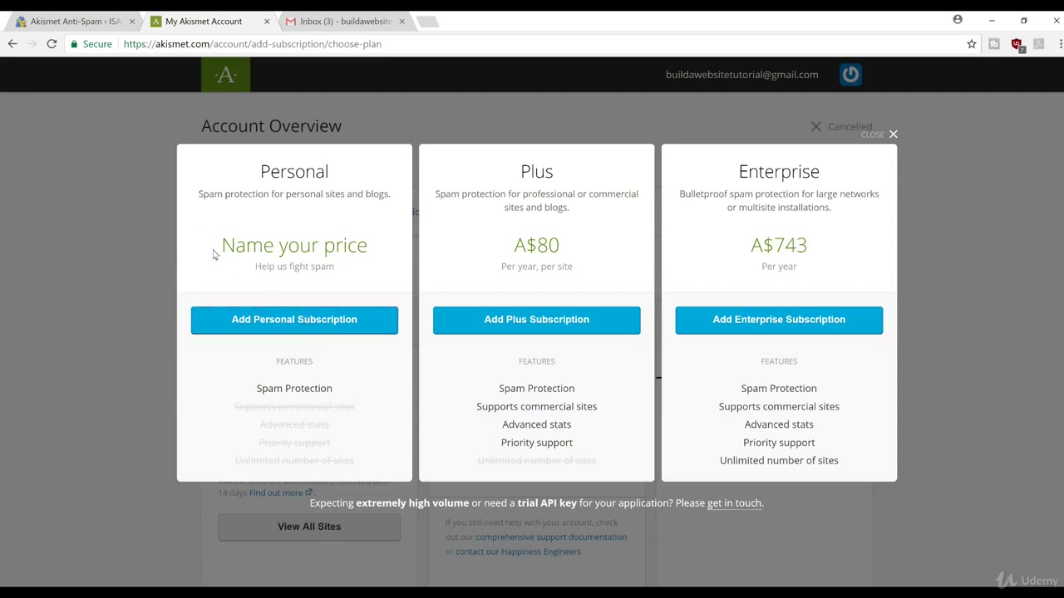
click(287, 320)
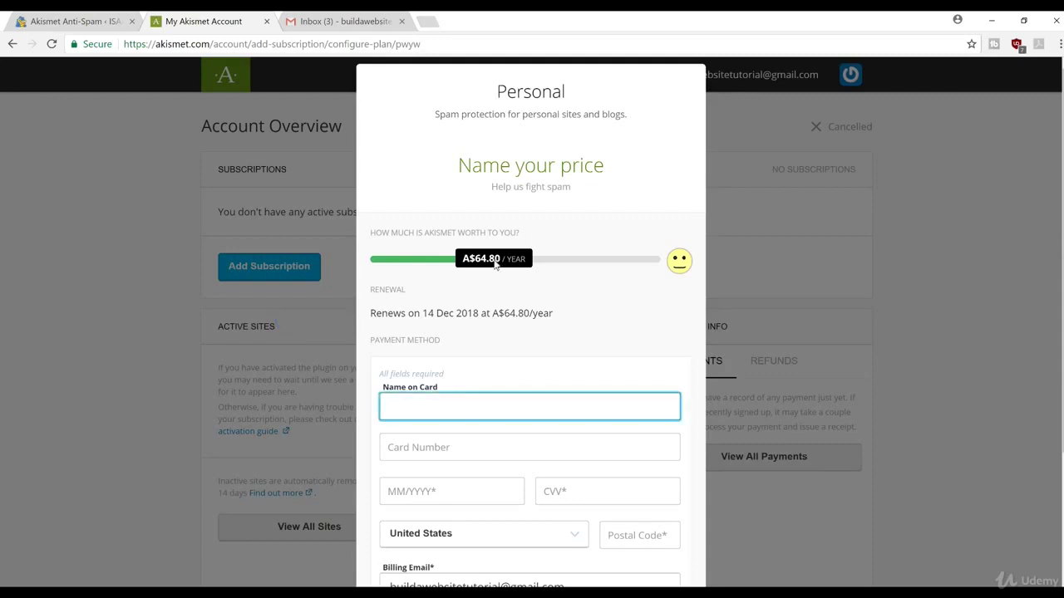
drag(492, 264, 470, 263)
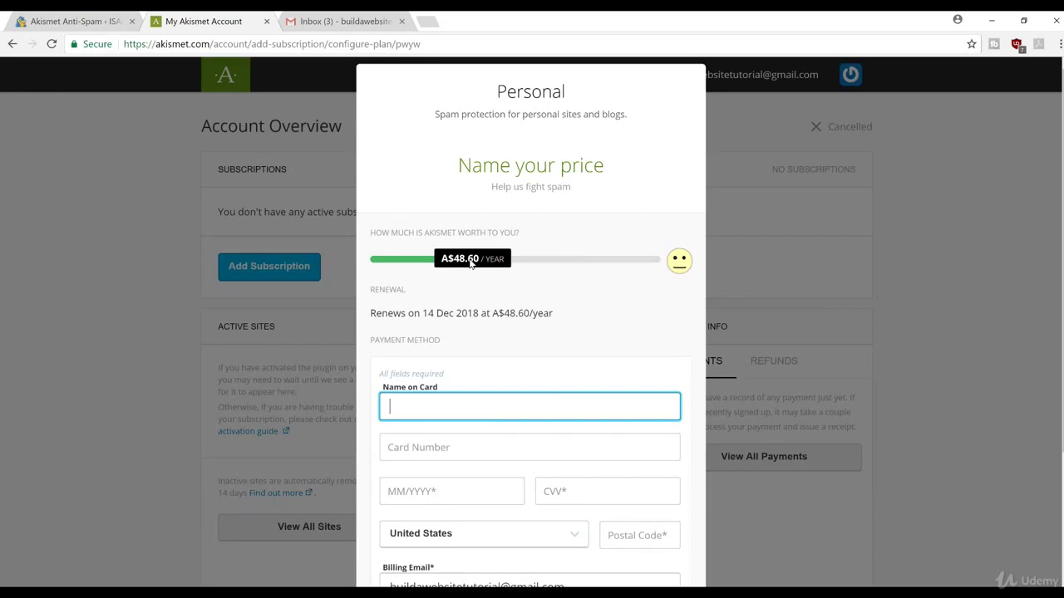
drag(470, 263, 320, 275)
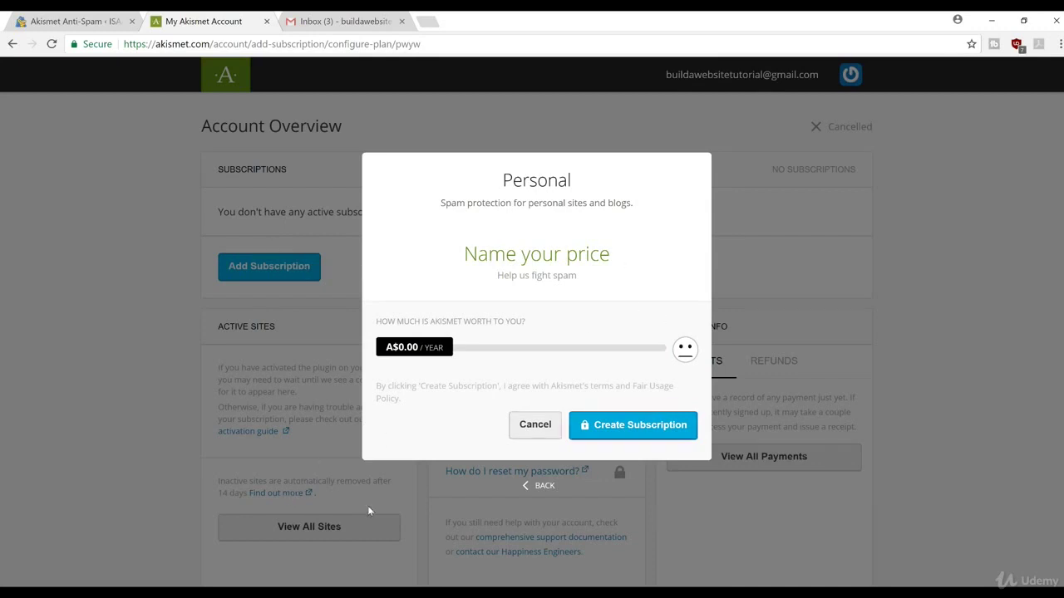
click(635, 426)
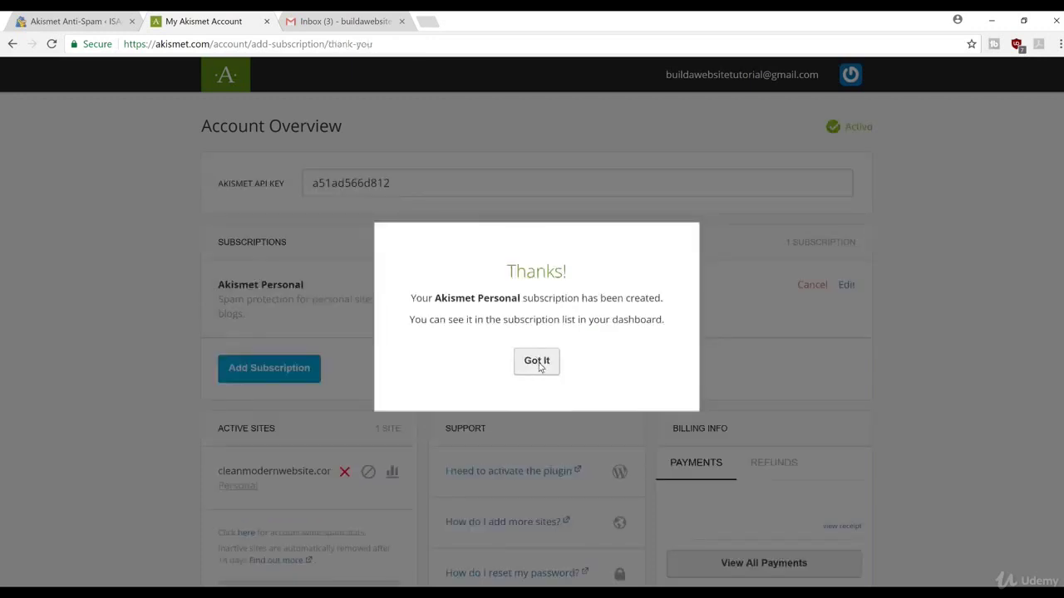
click(538, 367)
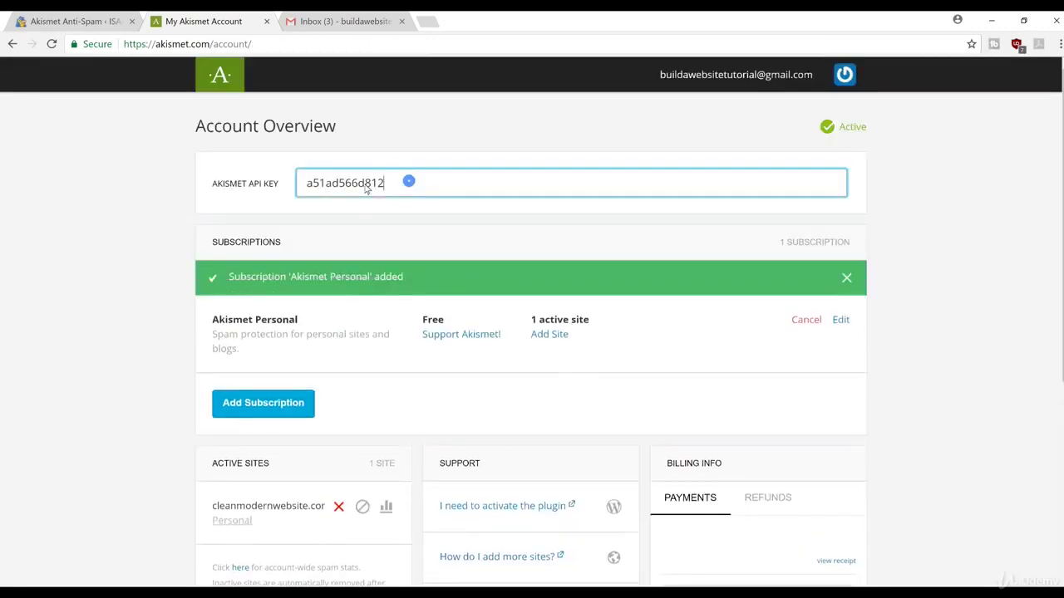
- Copy the Akismet API key and paste it into the WordPress API key field
drag(408, 180, 290, 190)
key(ctrl+c)
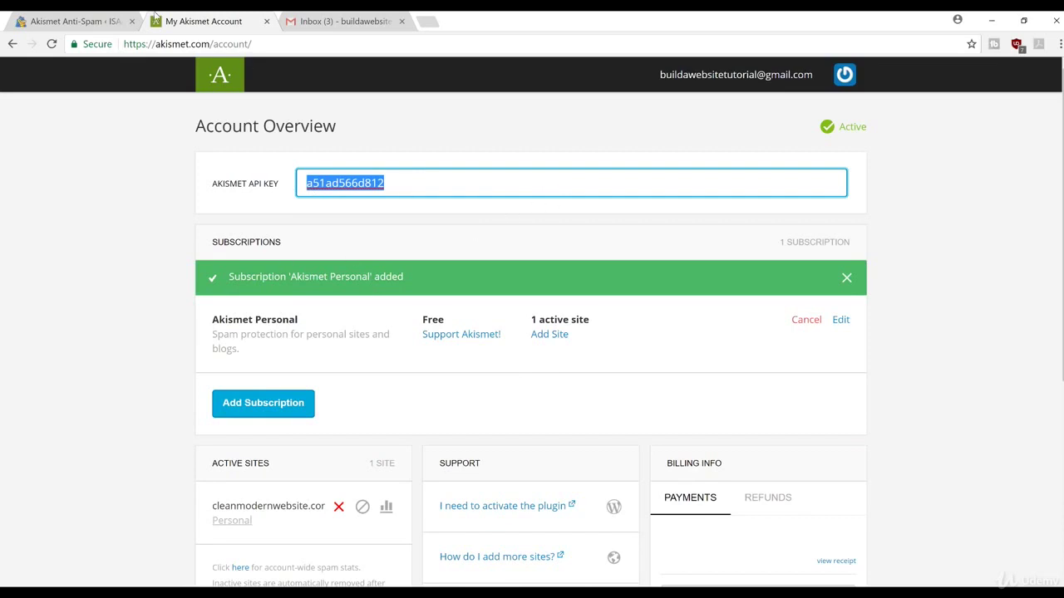
click(102, 17)
click(468, 373)
key(ctrl+v)
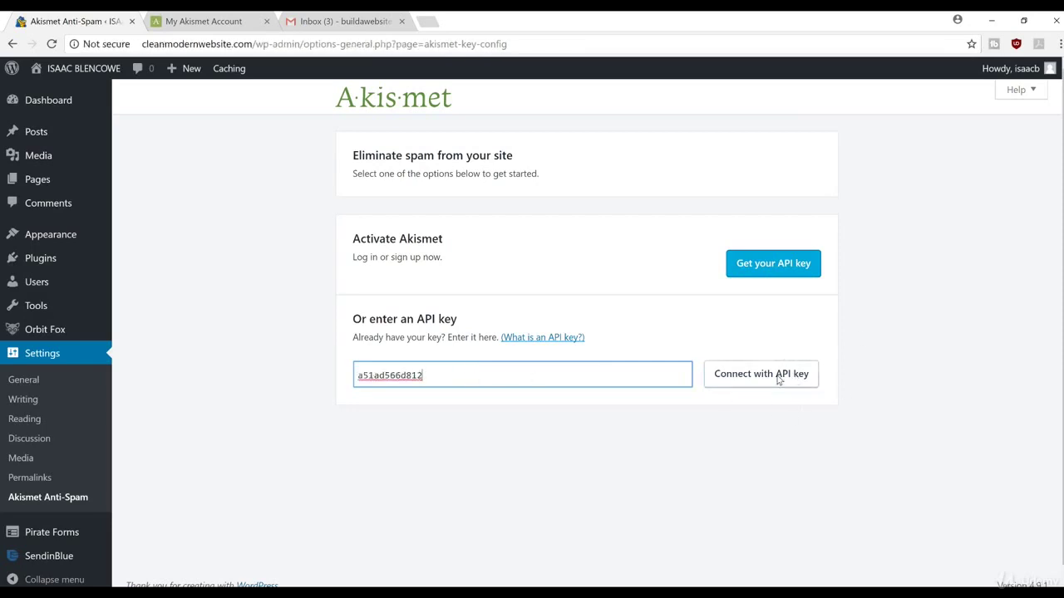
- Connect Akismet with the entered API key, then go to the Add Plugins page
click(778, 379)
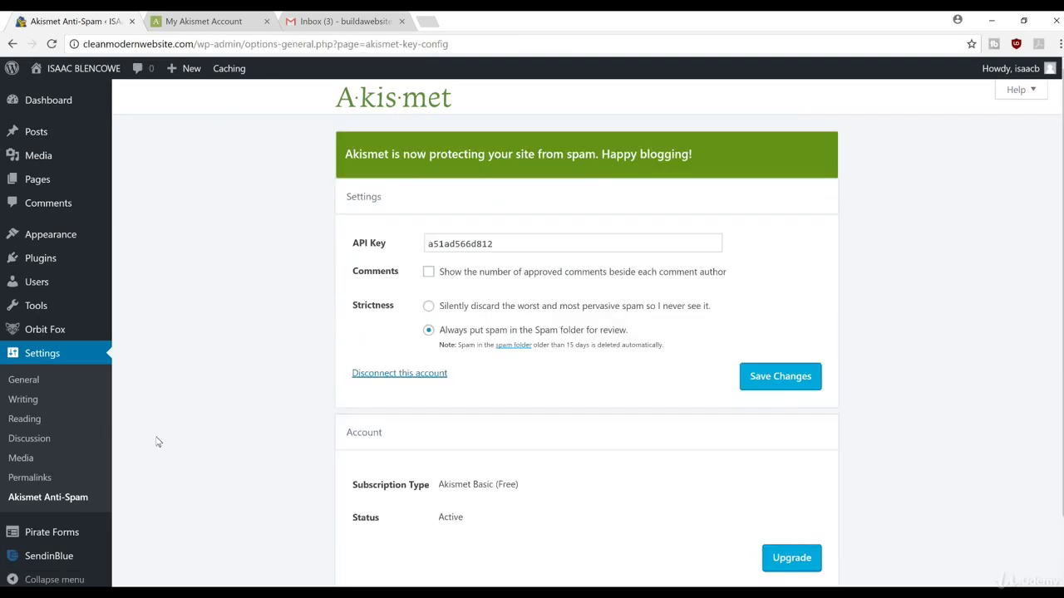
scroll(1059, 241, down, 1)
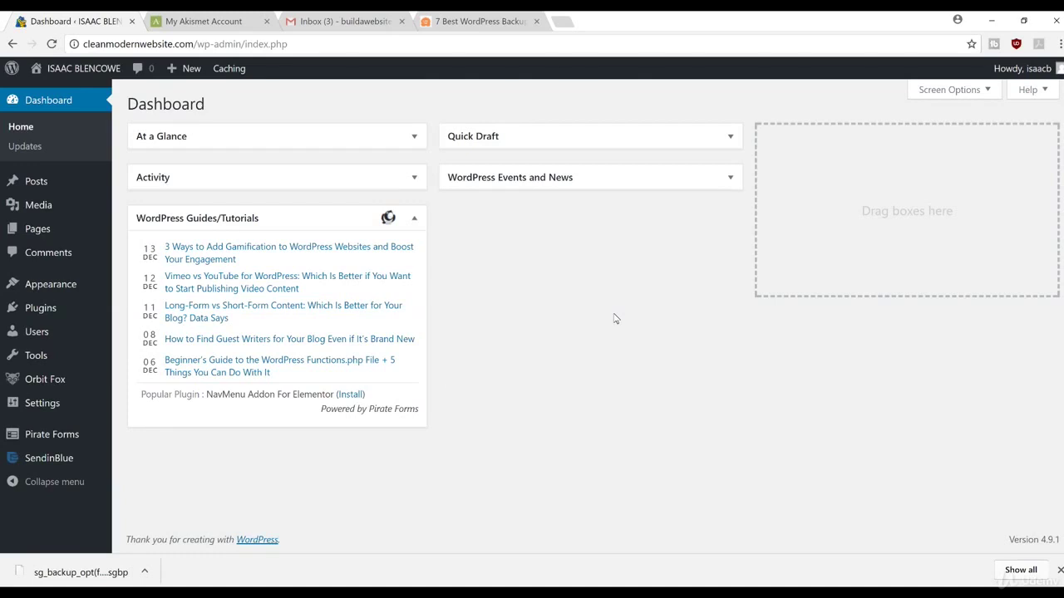
mouse_move(64, 309)
click(158, 334)
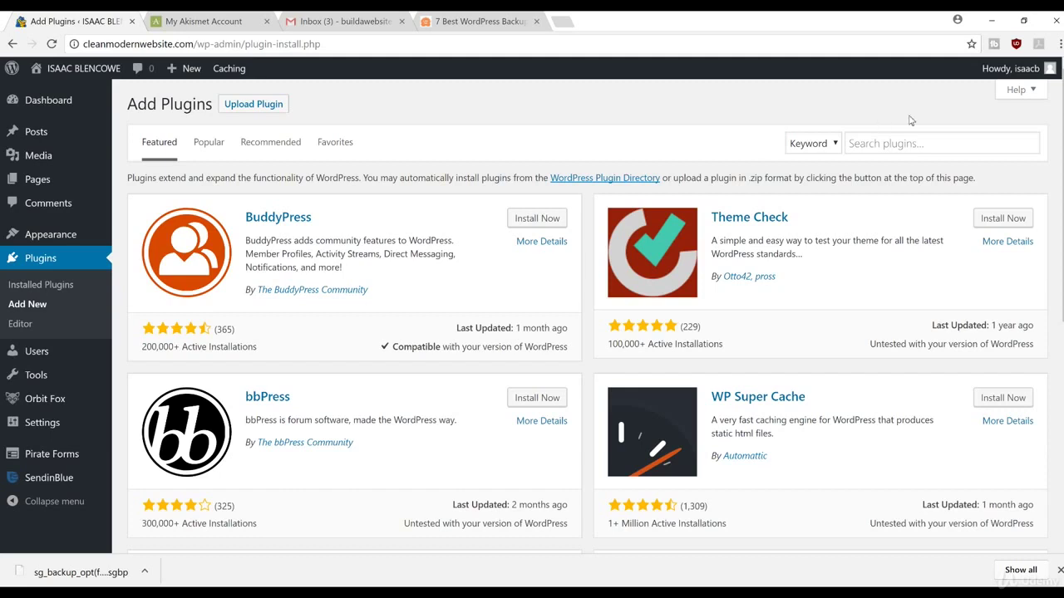
- Search plugins for 'backup', install and activate UpdraftPlus, and open UpdraftPlus Backups settings
click(883, 147)
text(backup)
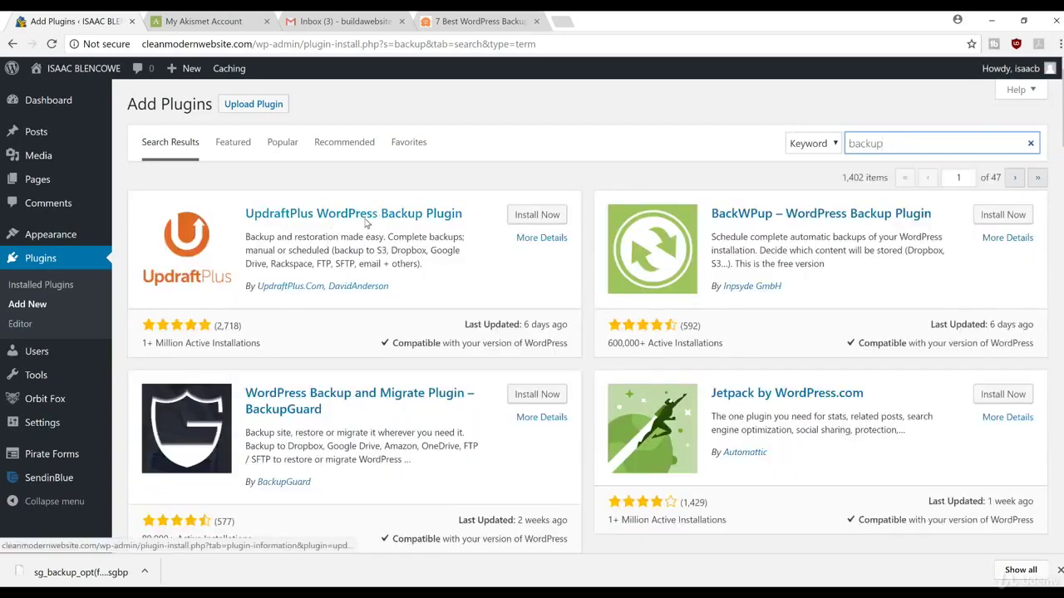
click(518, 216)
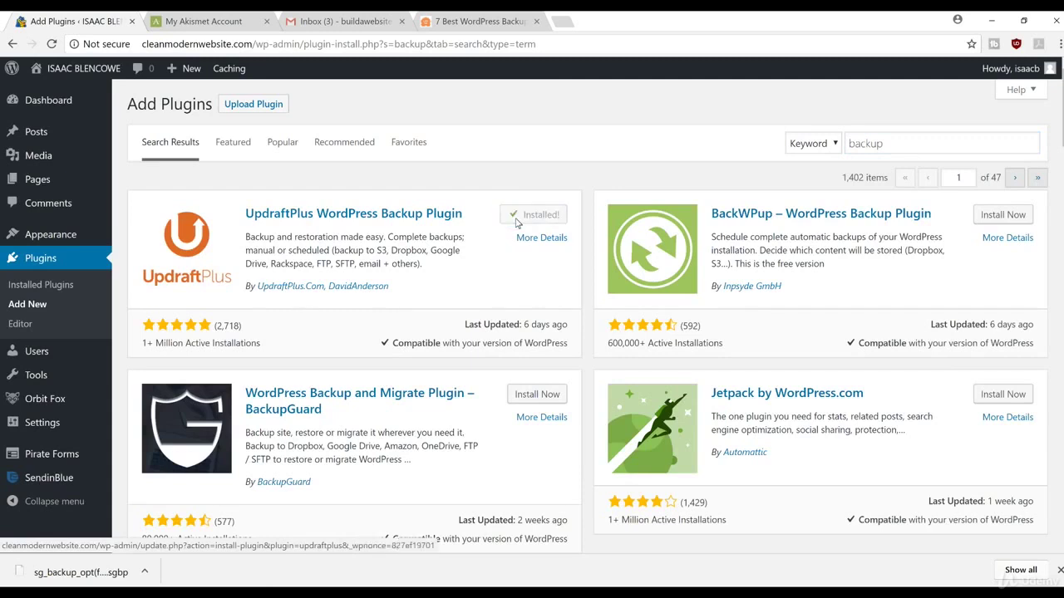
click(532, 216)
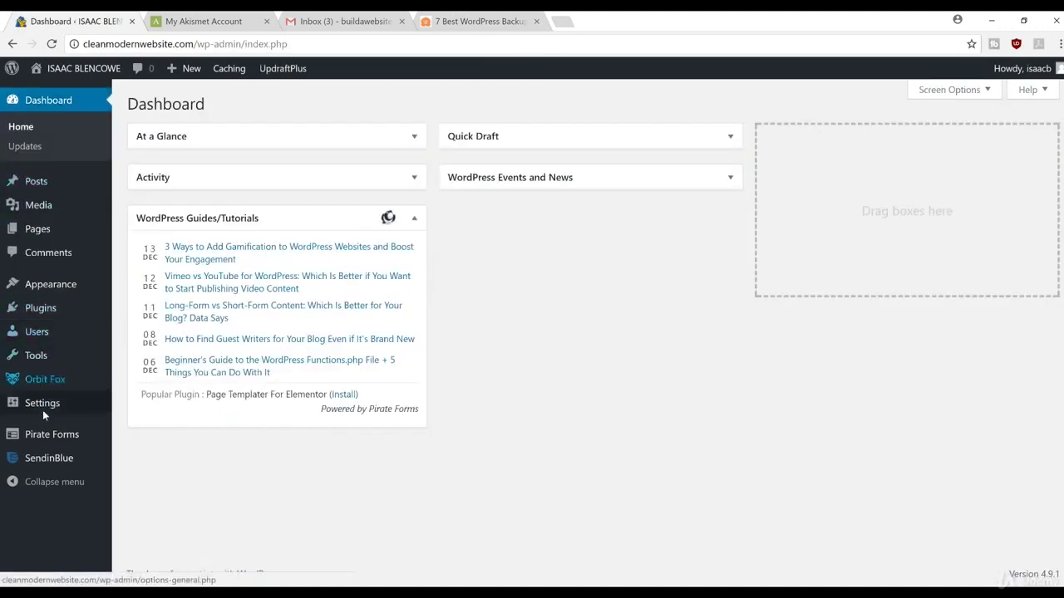
mouse_move(42, 410)
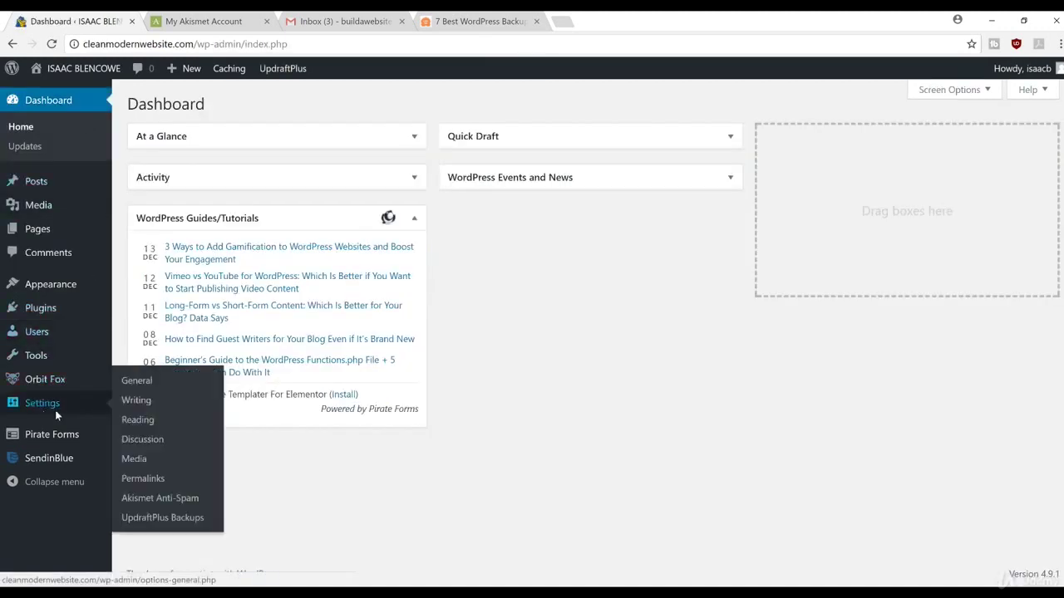
click(175, 518)
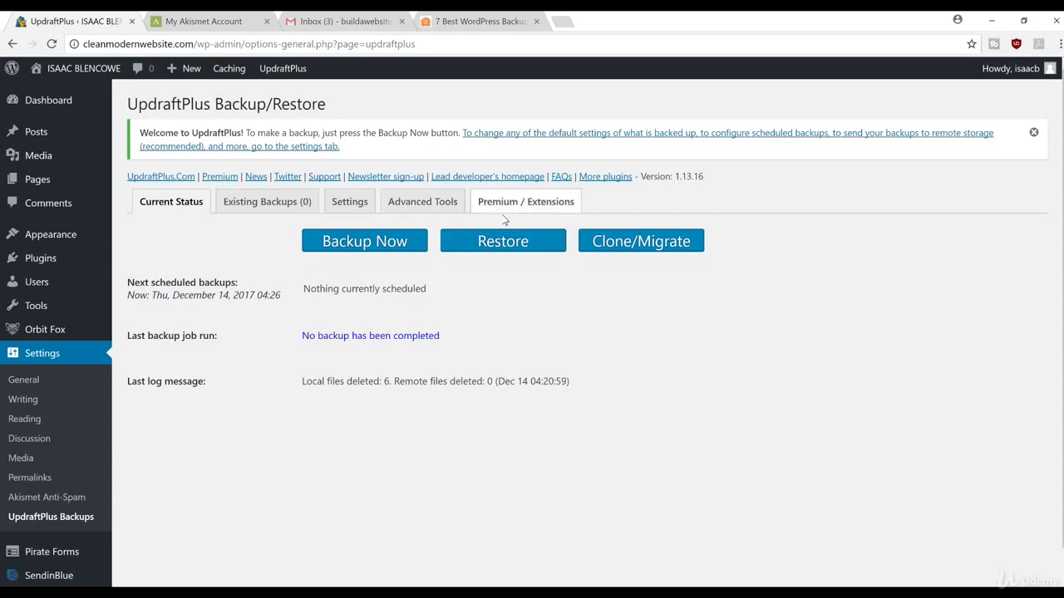
- In the UpdraftPlus Settings tab, set both the Files and Database backup schedules to Daily
click(347, 203)
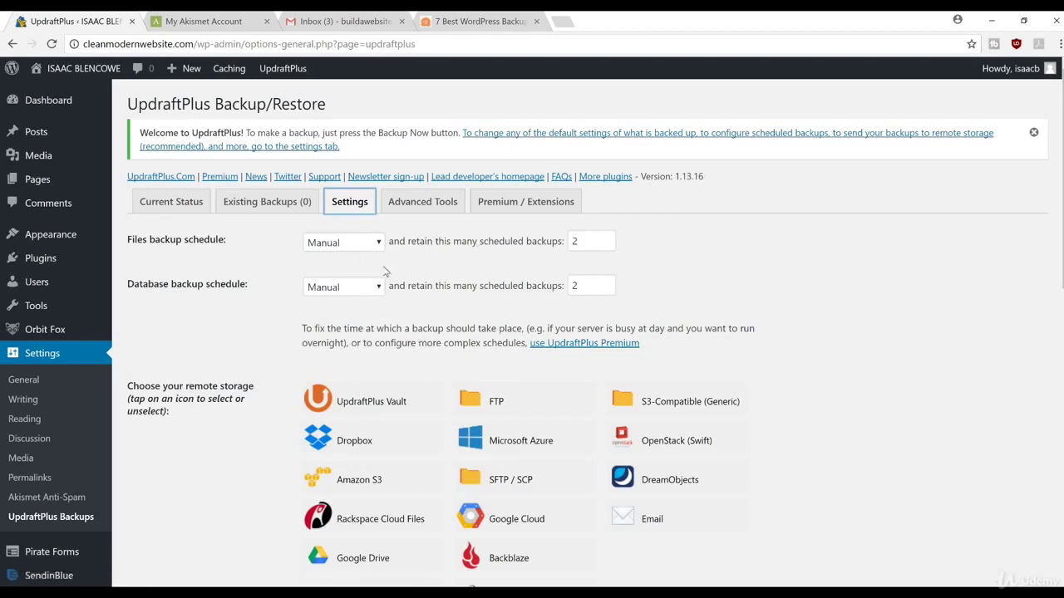
click(369, 245)
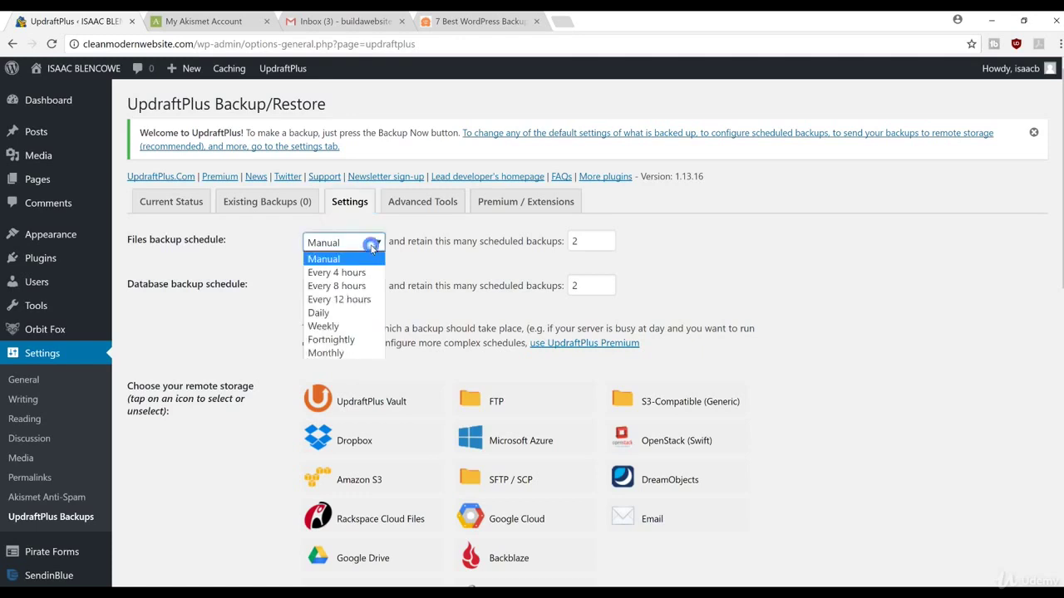
click(345, 313)
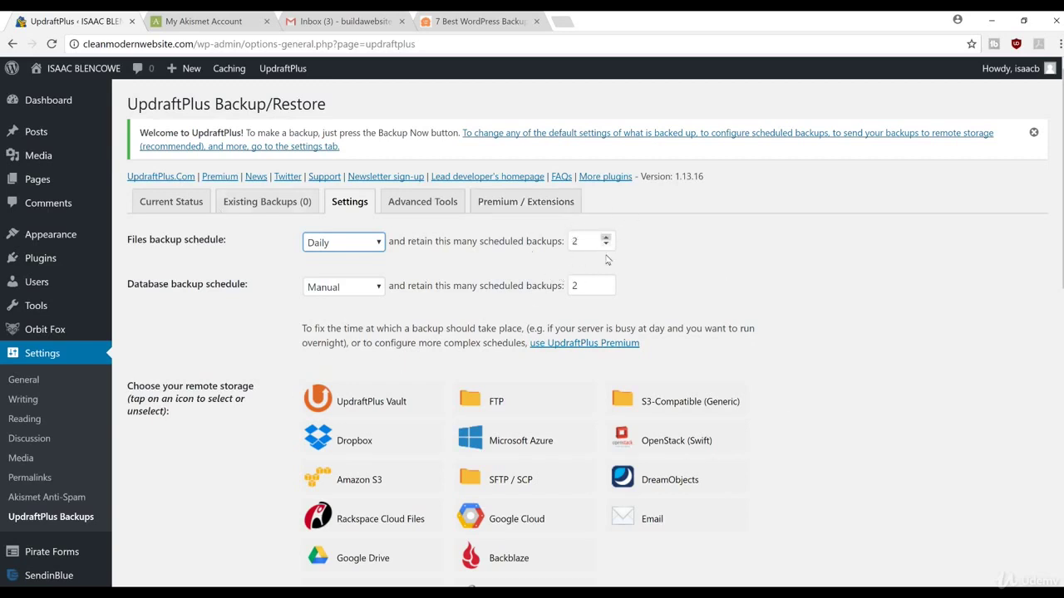
click(339, 288)
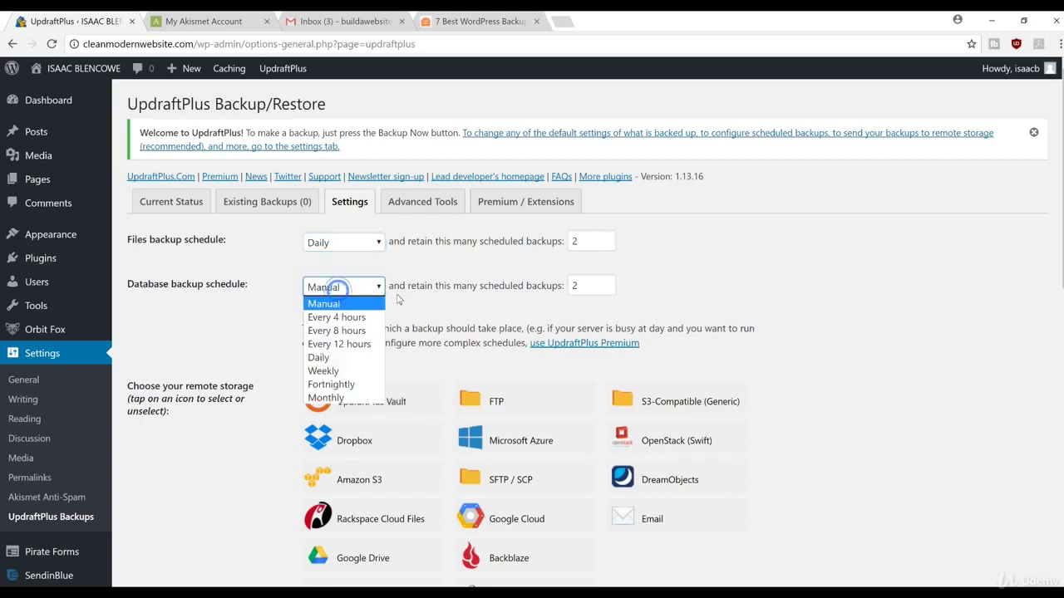
click(351, 359)
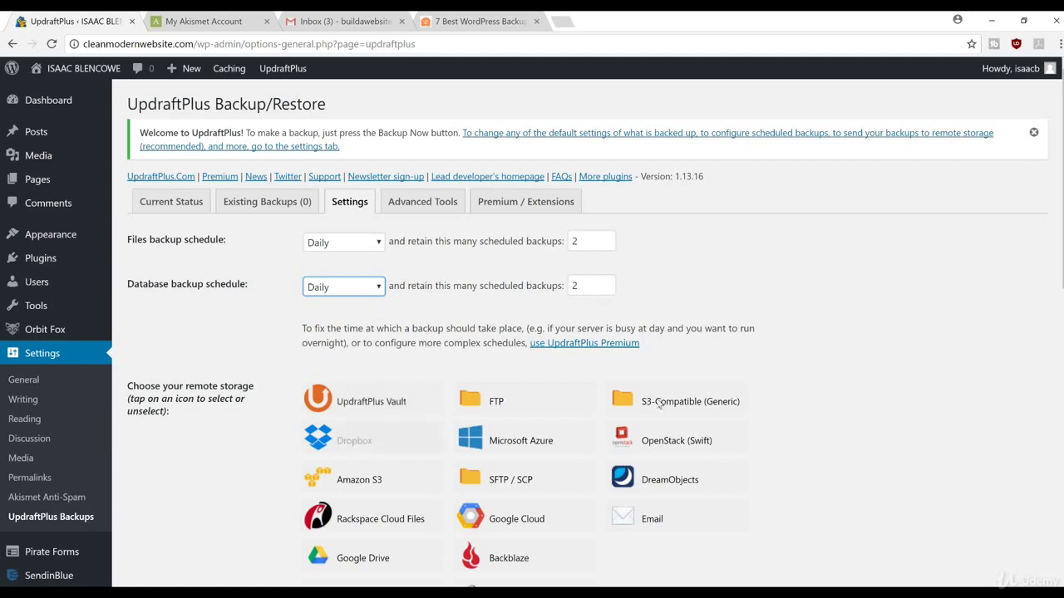
- Review the remaining UpdraftPlus options and view the Existing Backups tab
scroll(767, 332, down, 2)
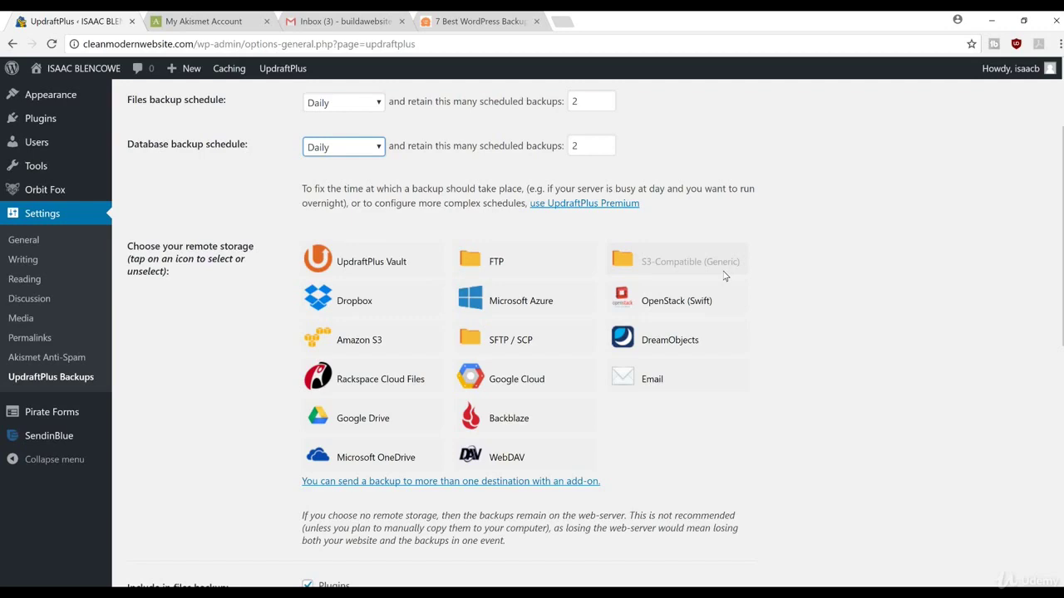
scroll(724, 276, down, 3)
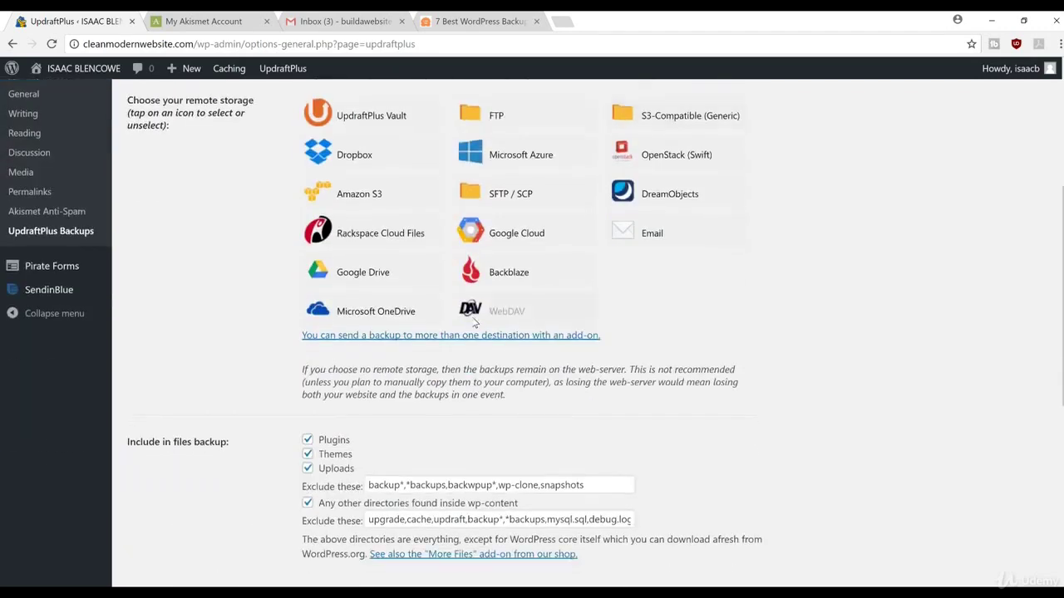
scroll(511, 356, down, 3)
scroll(511, 355, down, 5)
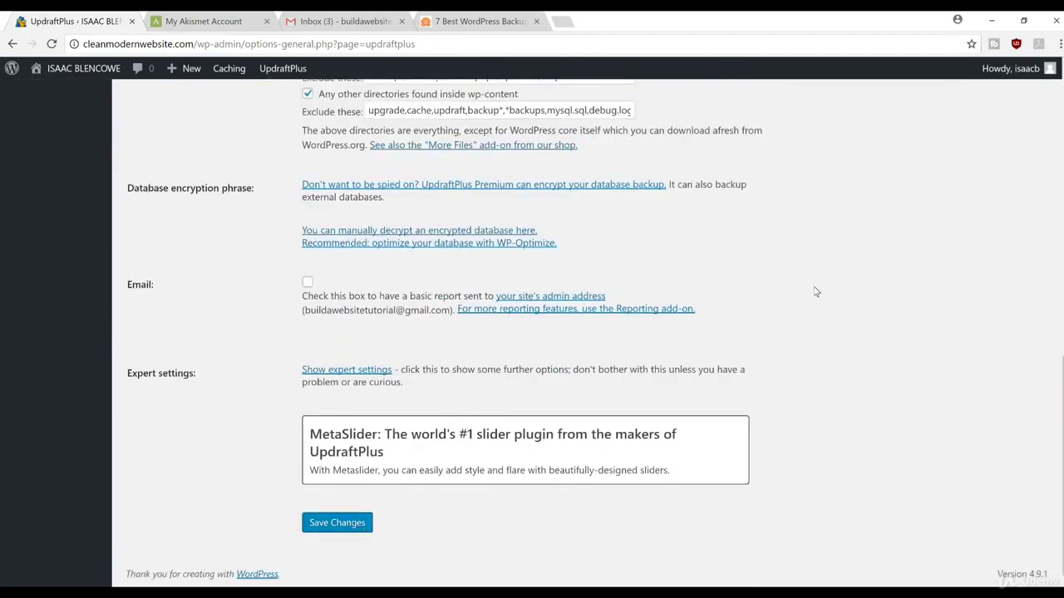
scroll(726, 413, up, 10)
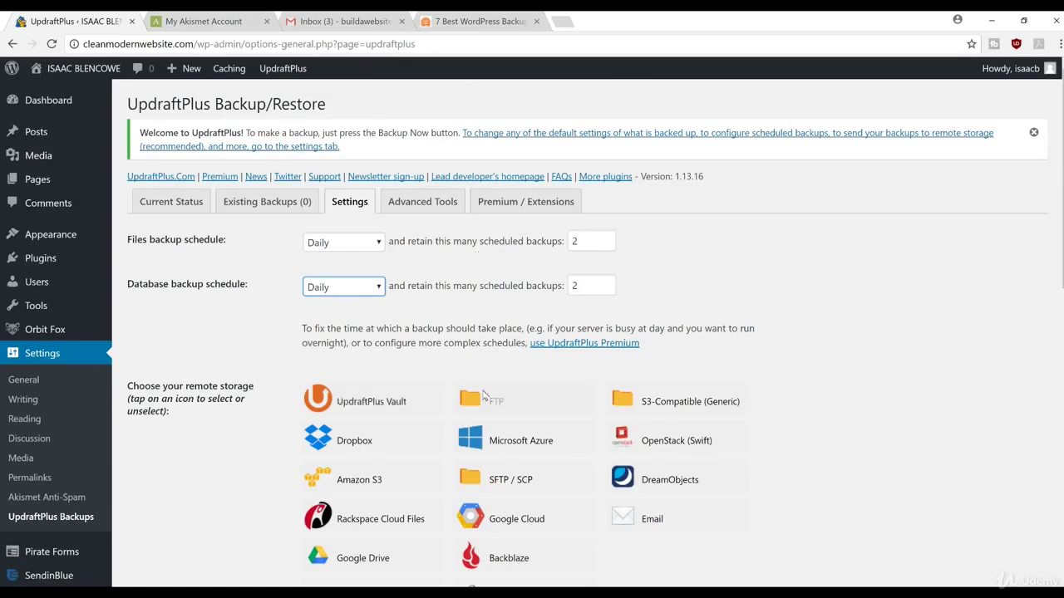
click(275, 205)
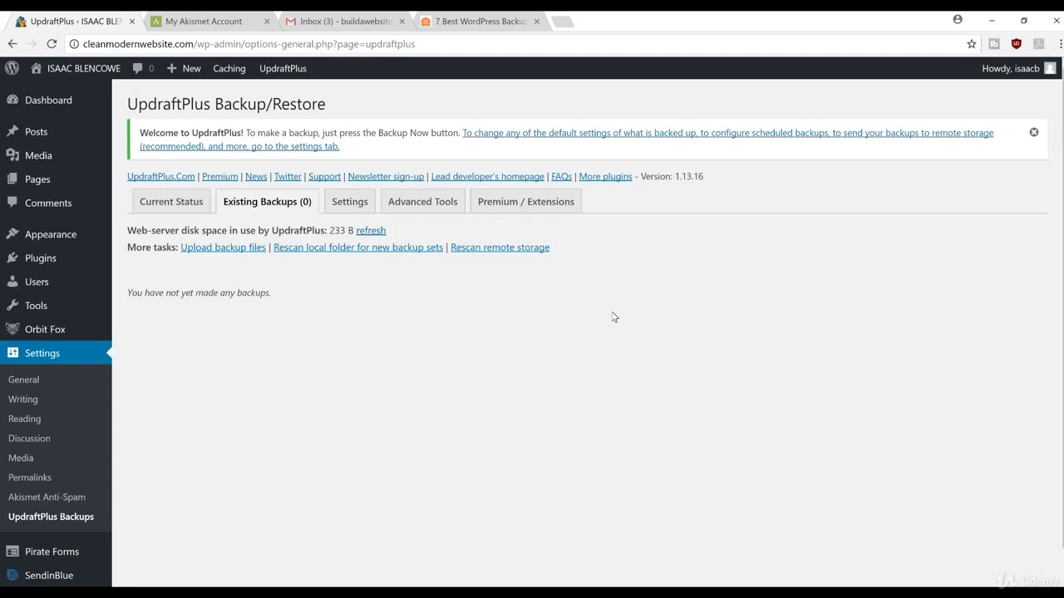
- Leave UpdraftPlus for the Add Plugins page and search the plugin directory for 'SEO'
mouse_move(69, 267)
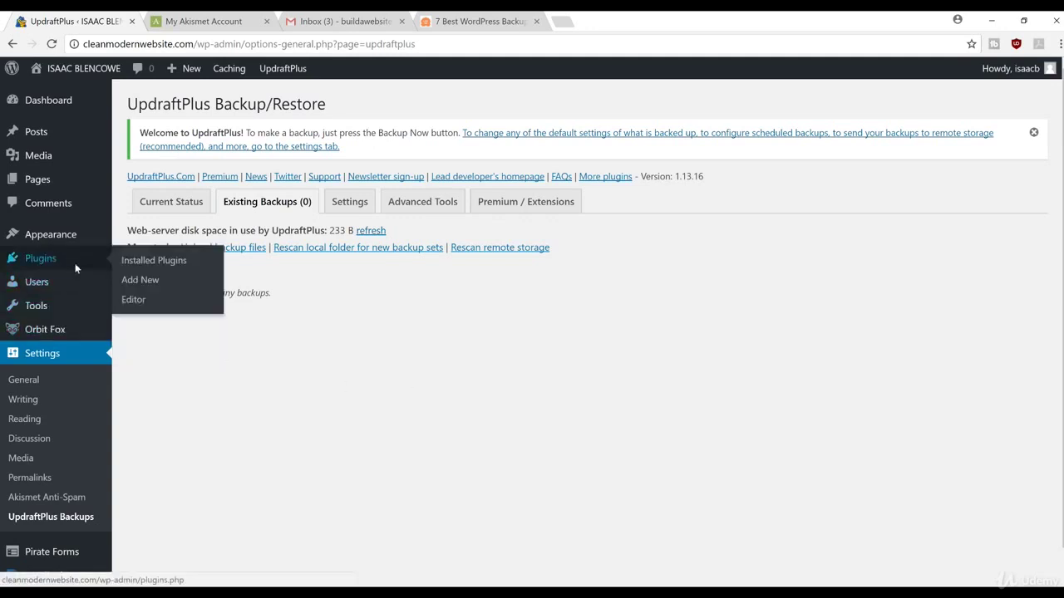
click(128, 281)
key(Return)
click(875, 150)
text(SEO)
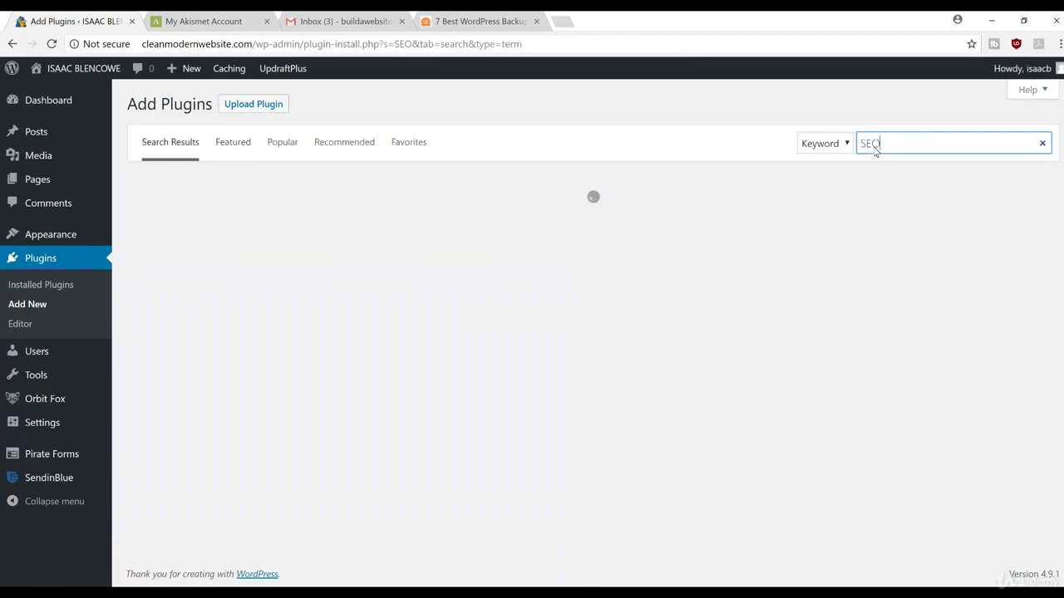
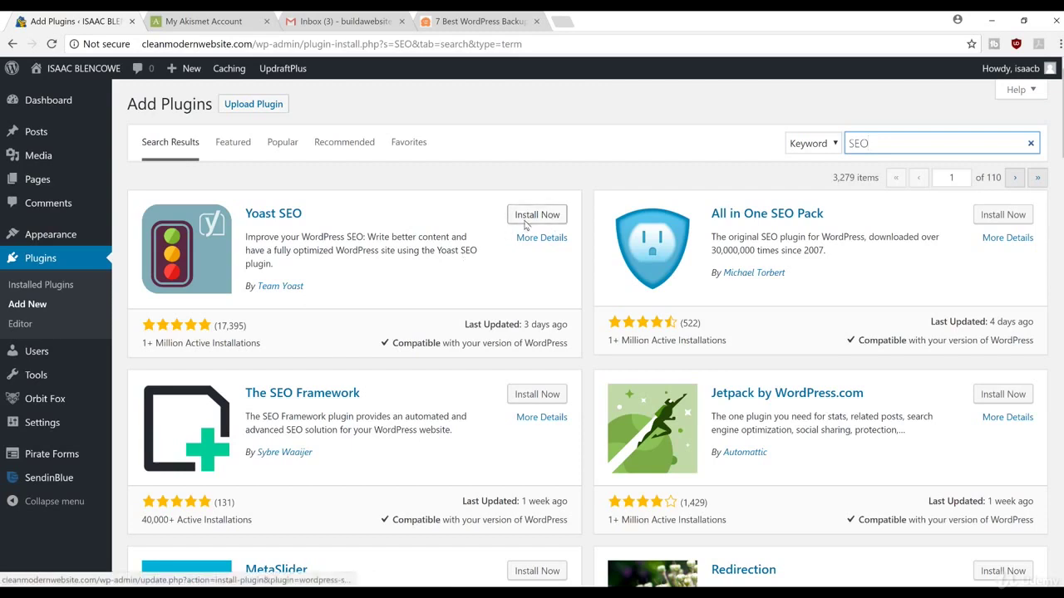
- Install and activate the Yoast SEO plugin, then go to its SEO dashboard
click(532, 214)
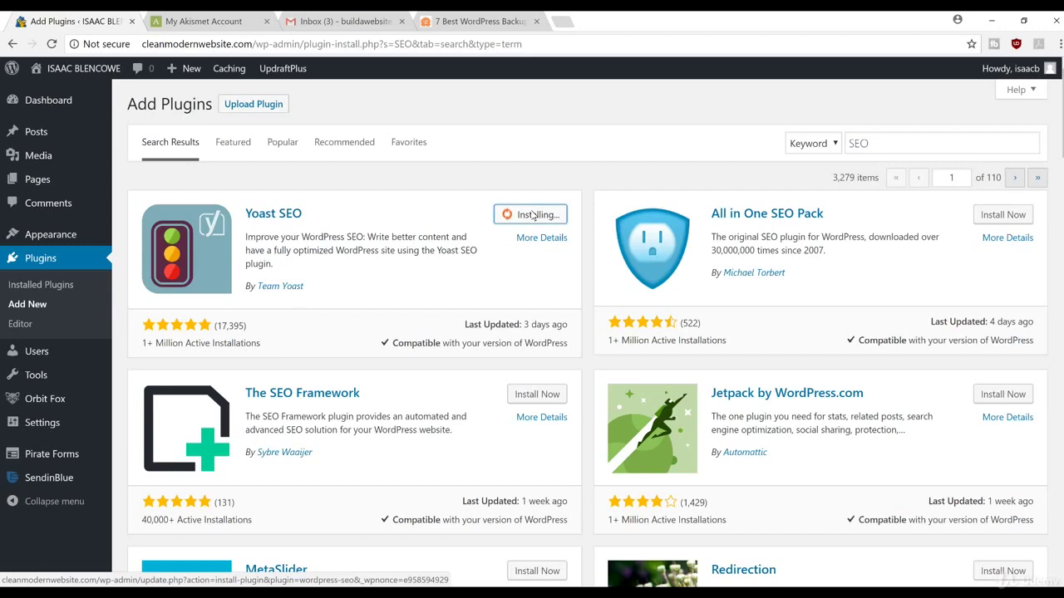
click(545, 216)
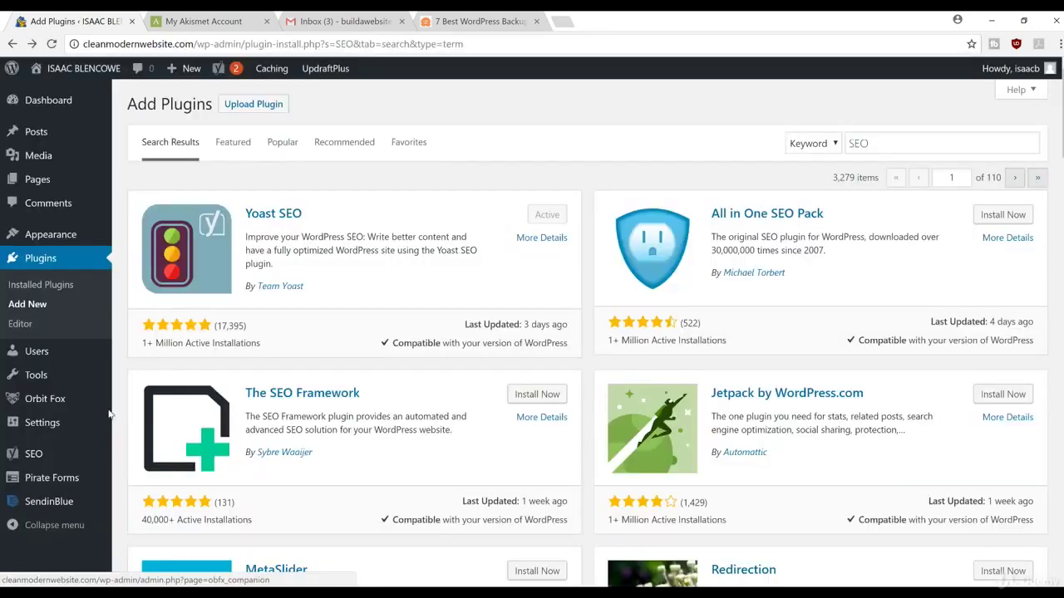
click(40, 454)
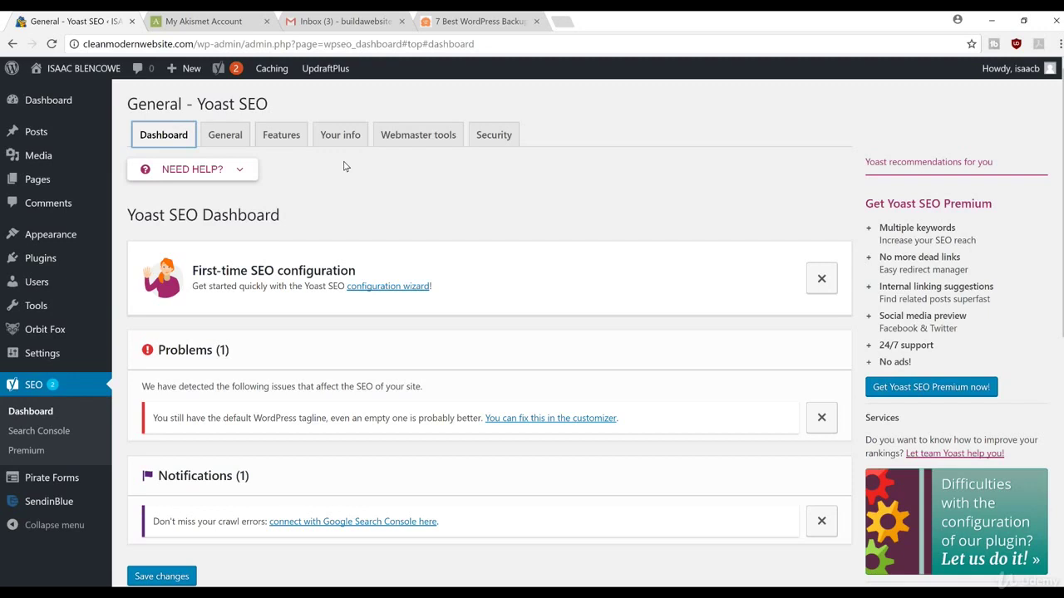
- On the Your info tab, set the website name to 'Clean Modern Website'
click(325, 138)
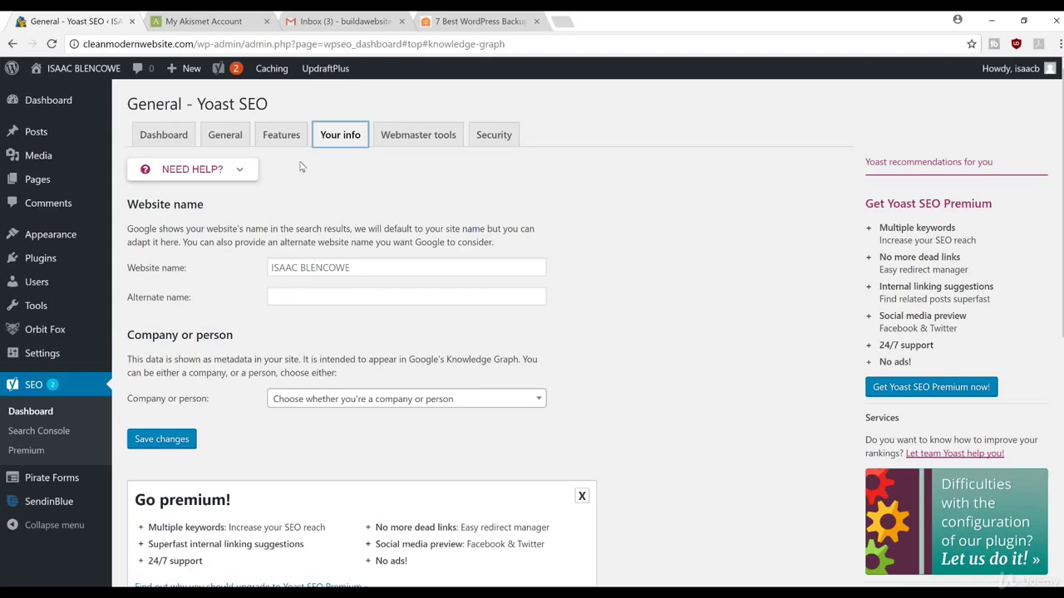
click(376, 269)
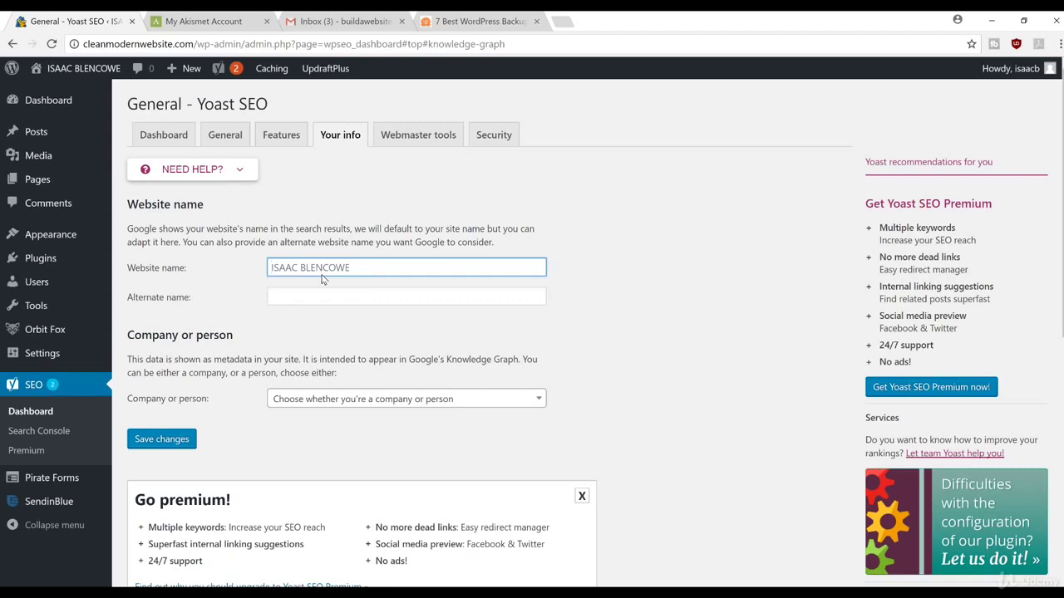
text(Clean)
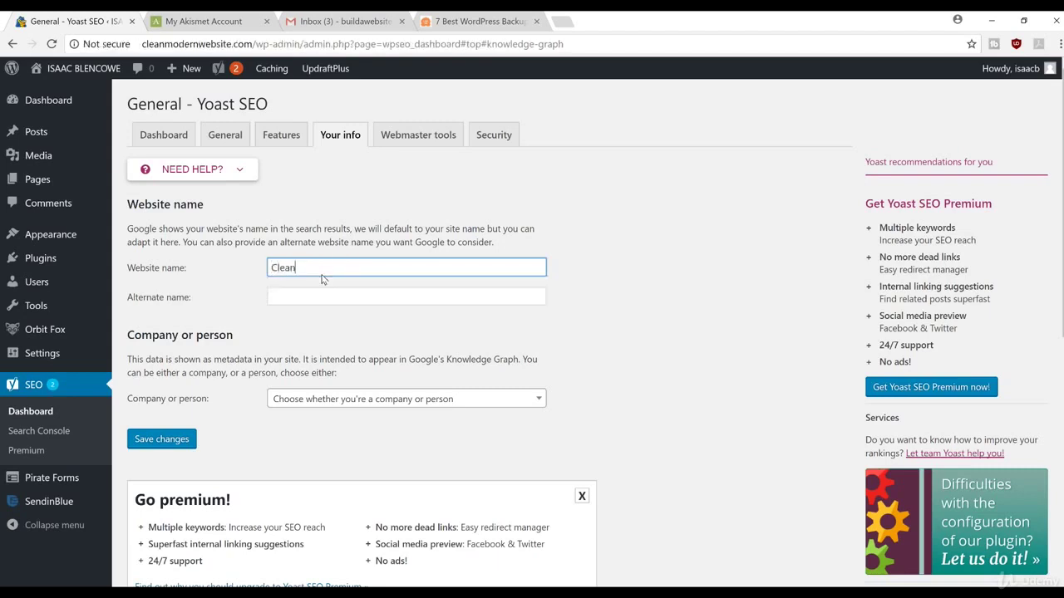
text( Modern Website)
- Identify the site as a Person, enter the person's full name, and save the changes
click(382, 407)
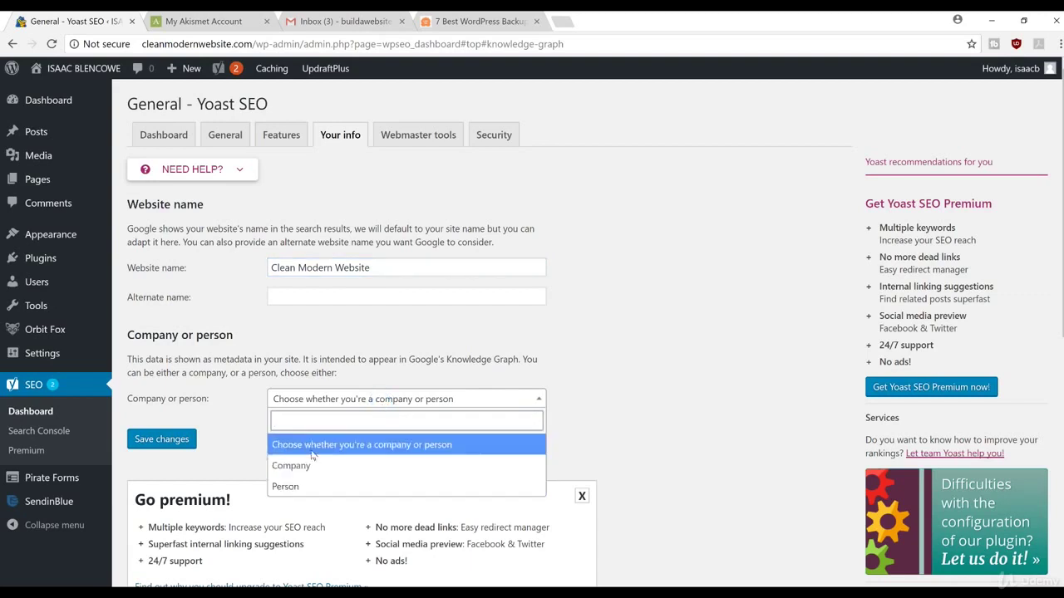
click(282, 486)
click(283, 451)
text(ISaac)
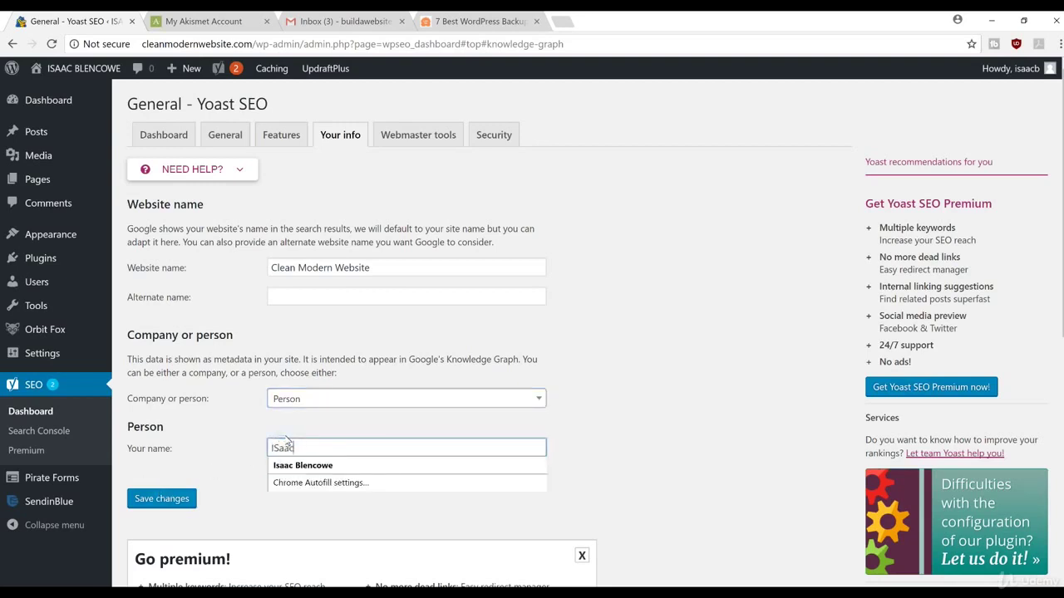
key(BackSpace)
key(BackSpace)
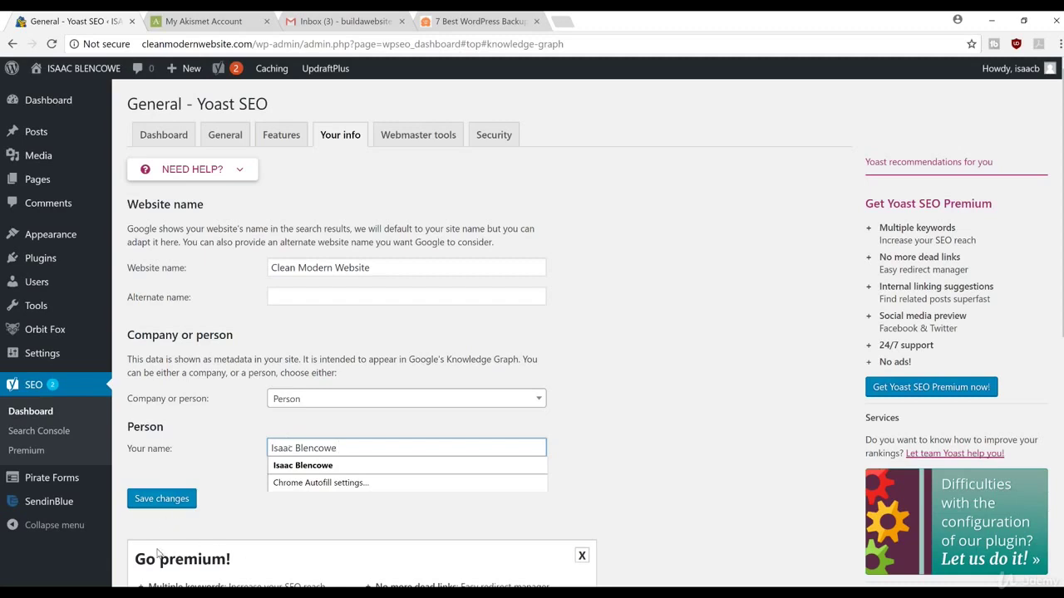
click(172, 501)
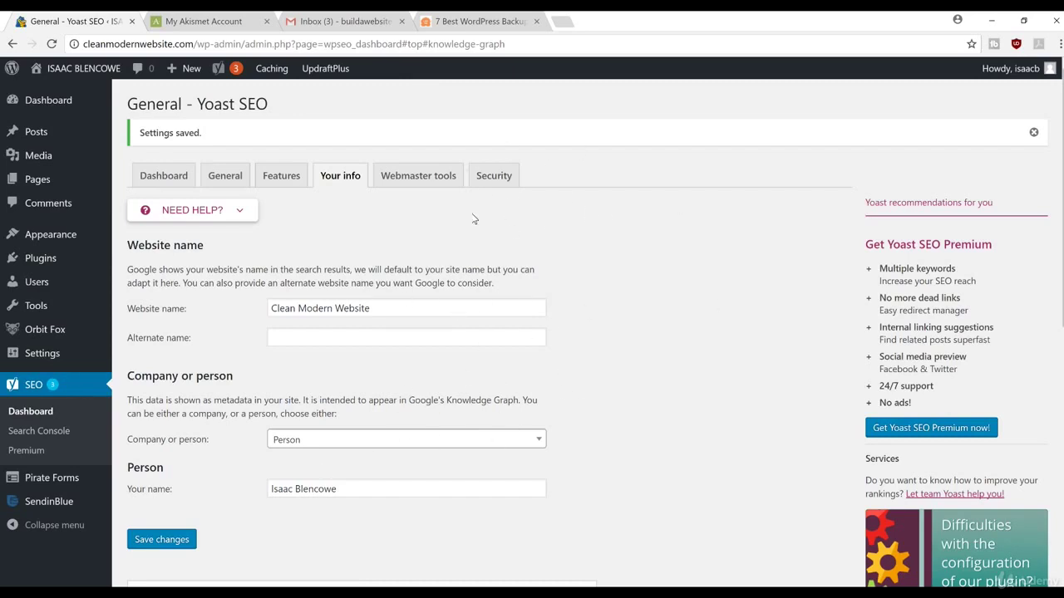
- Review the Webmaster tools and Security tabs, then return to the Yoast SEO Dashboard
click(405, 175)
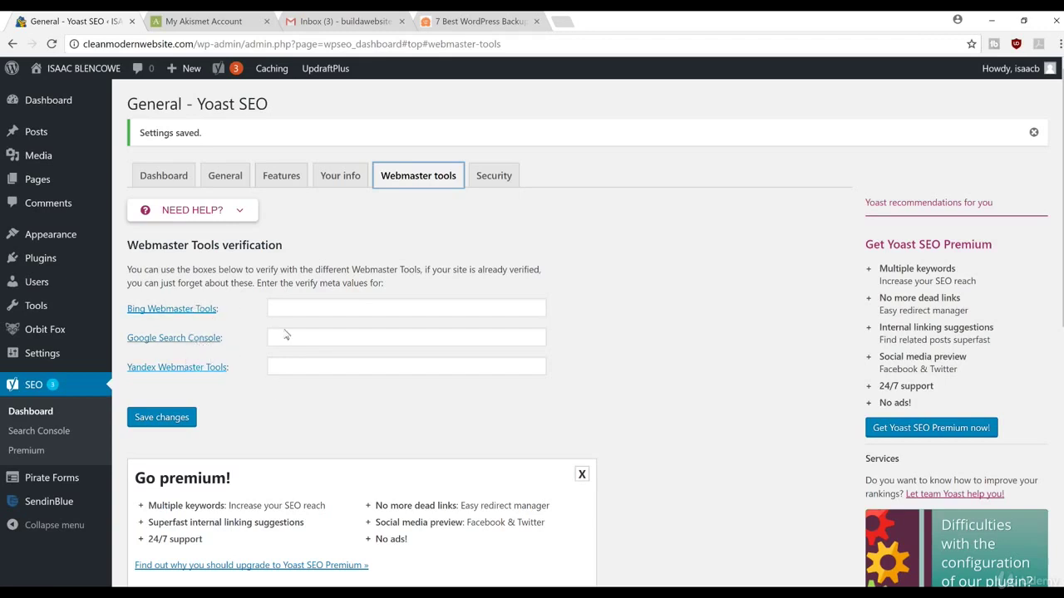
click(516, 176)
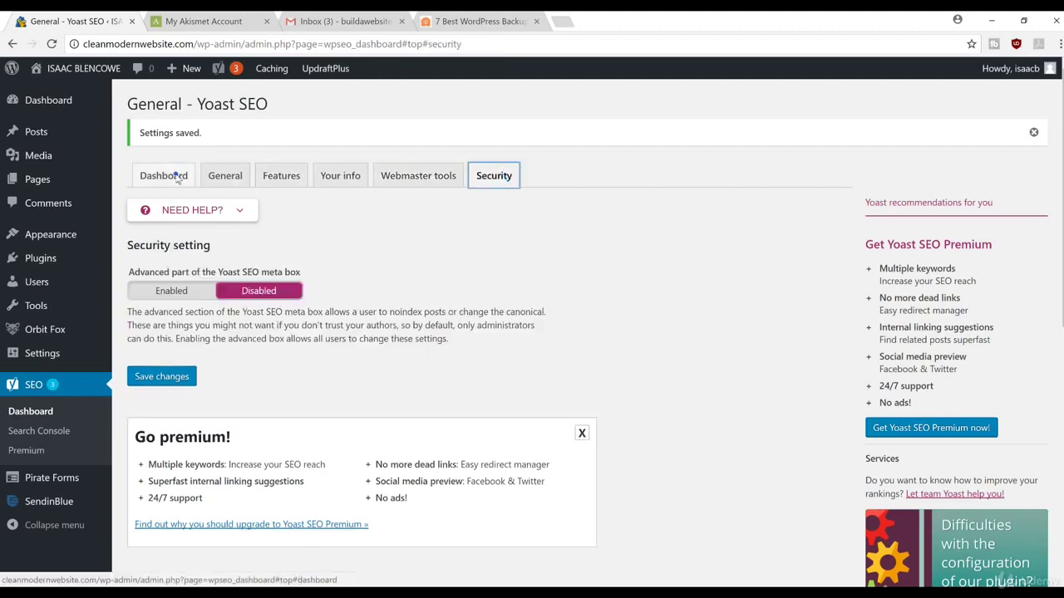
click(170, 175)
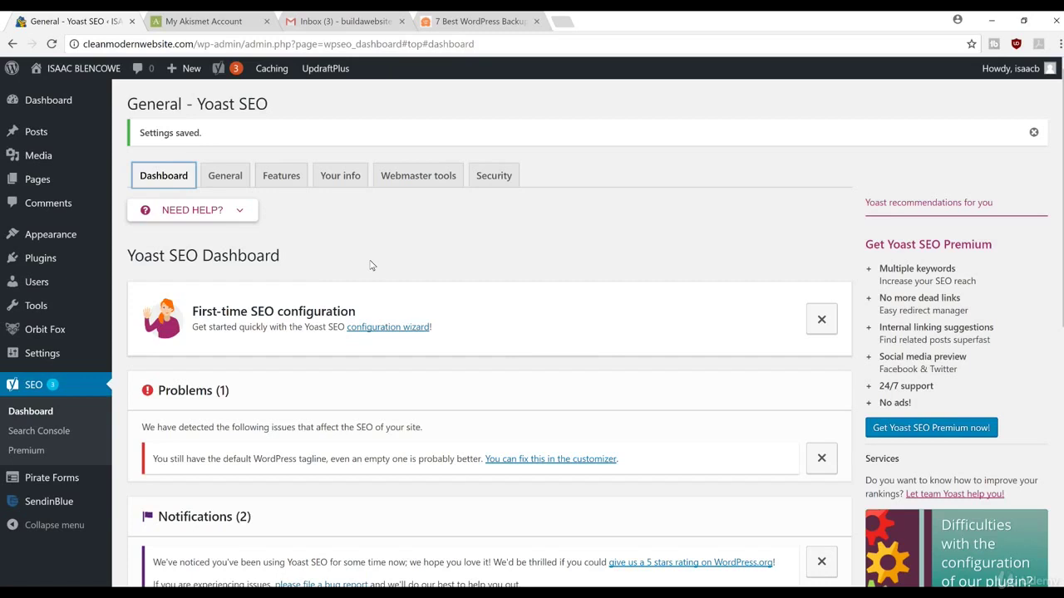
mouse_move(38, 136)
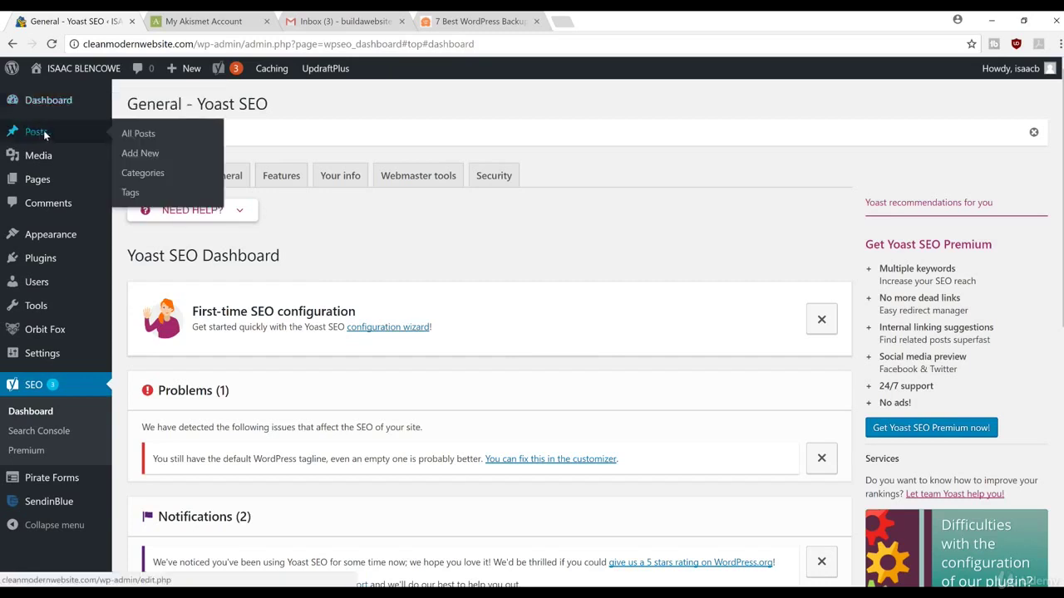
- Edit 'The Benefits of a Morning Routine' and scroll down to its Yoast SEO focus keyword box
click(138, 134)
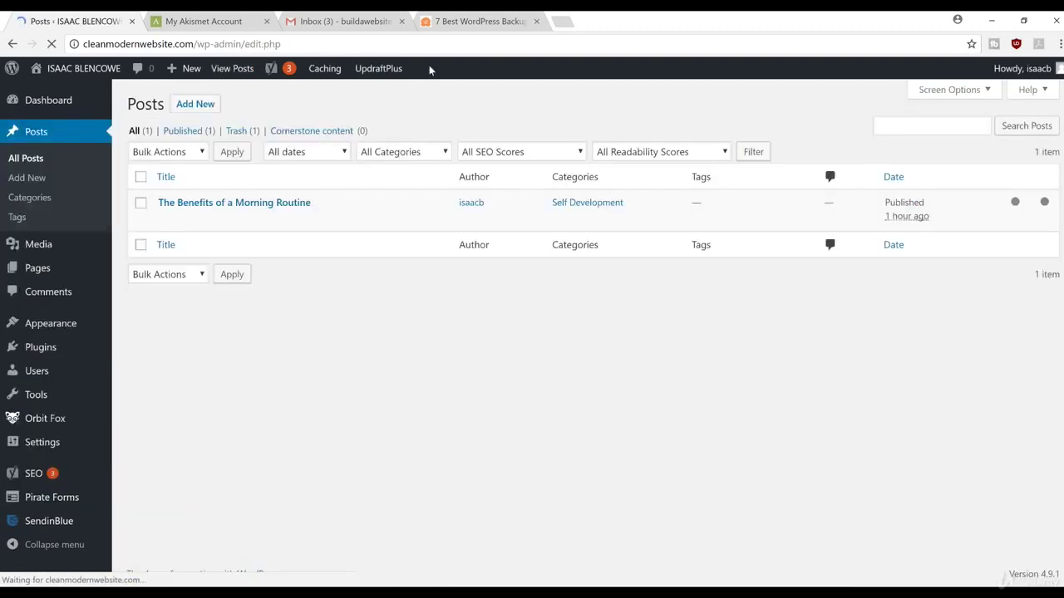
click(208, 202)
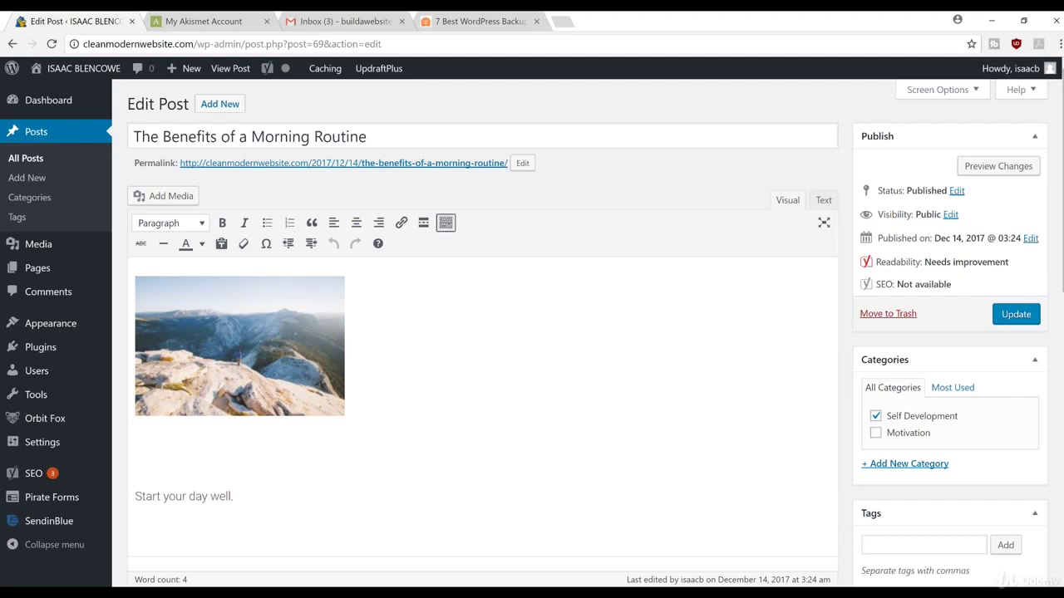
scroll(806, 449, down, 3)
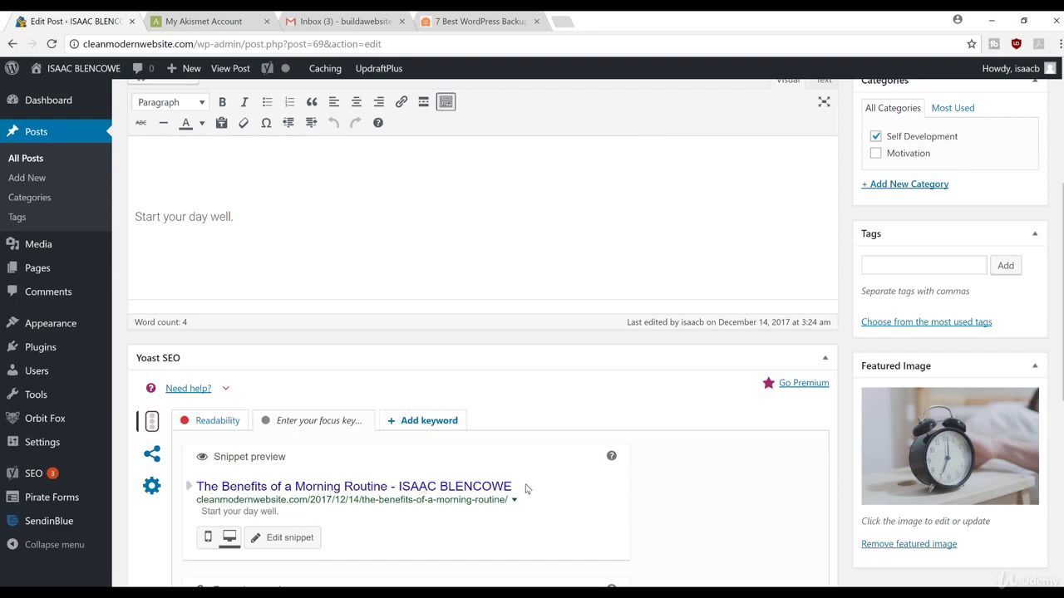
scroll(493, 491, down, 2)
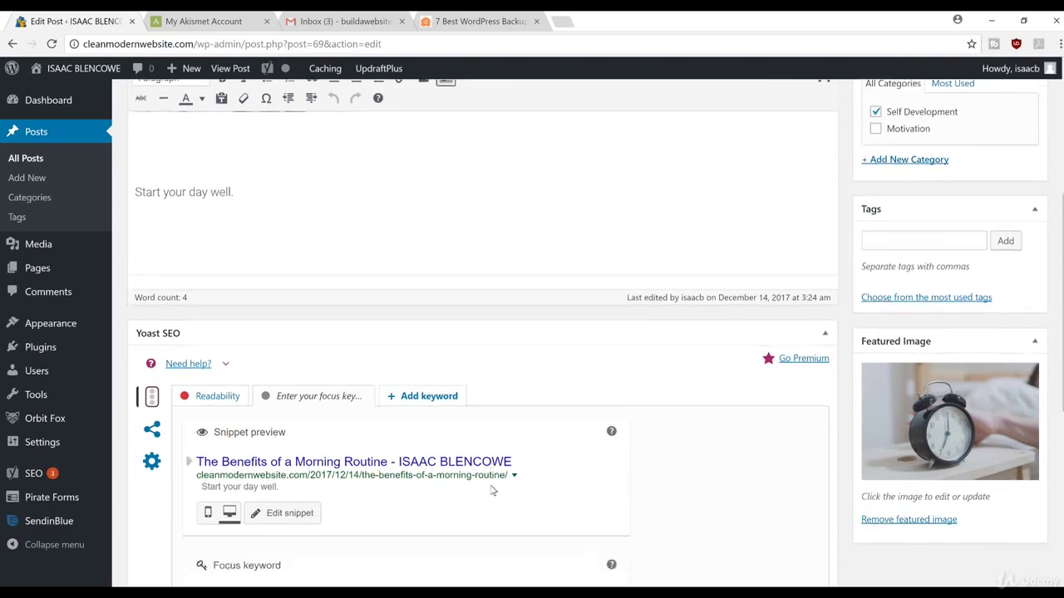
scroll(294, 509, down, 1)
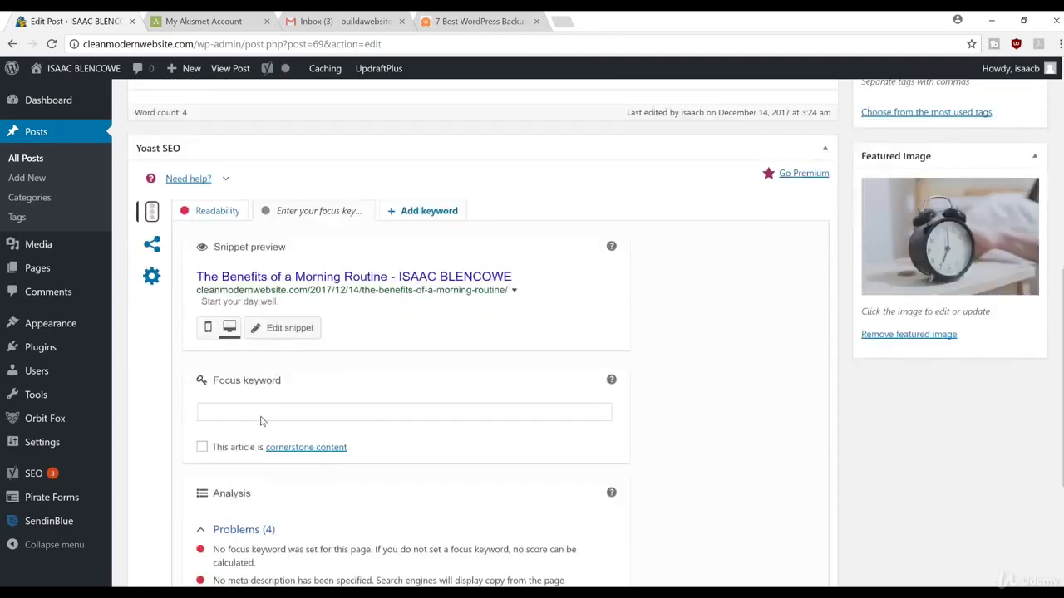
- Enter 'Mourning Routine' as the post's Yoast focus keyword
click(264, 412)
text(Mourning Ro)
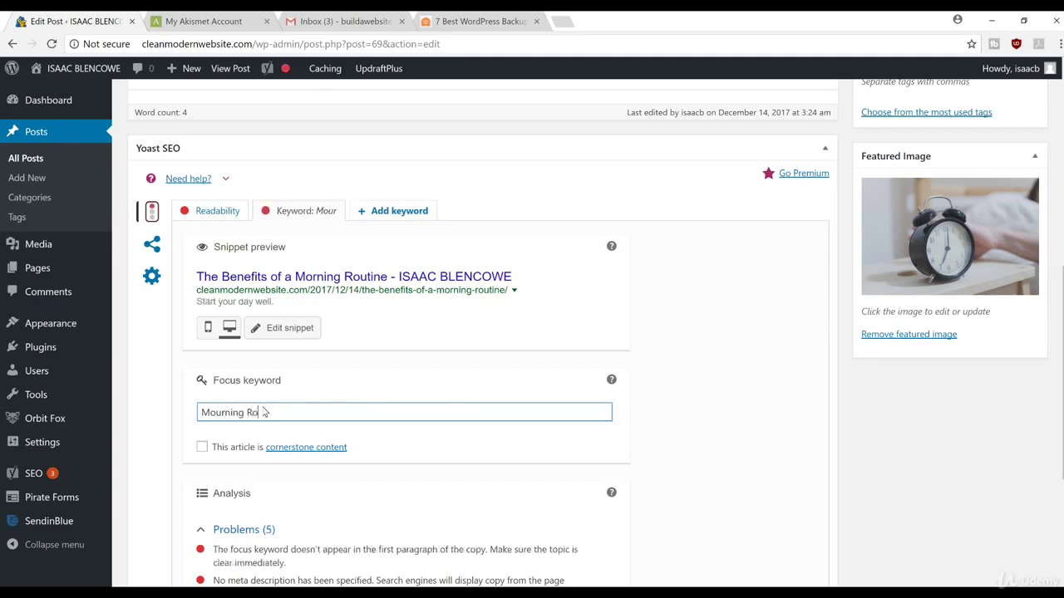
text(utine)
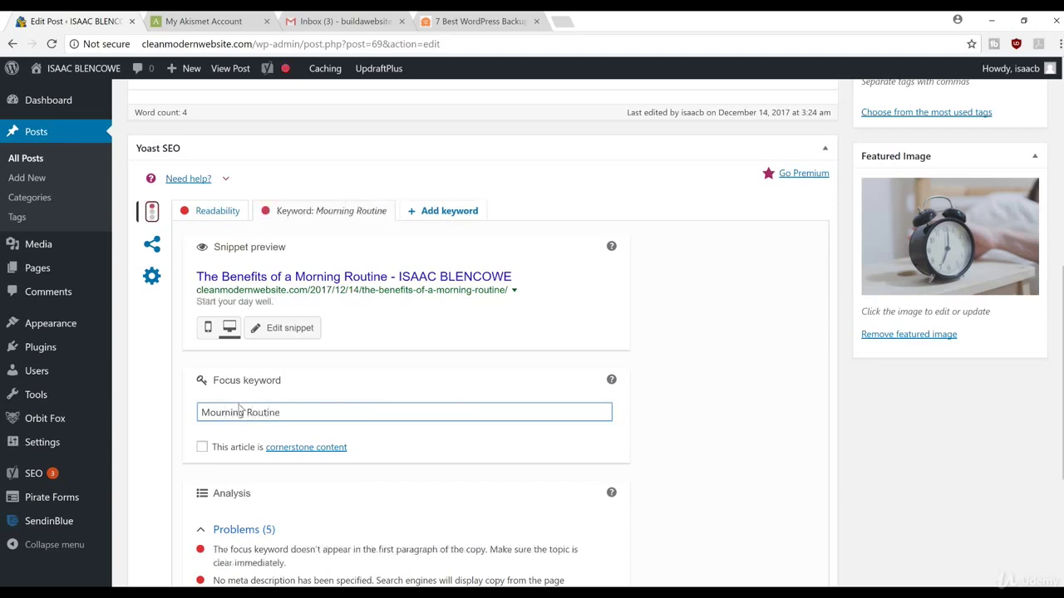
click(543, 490)
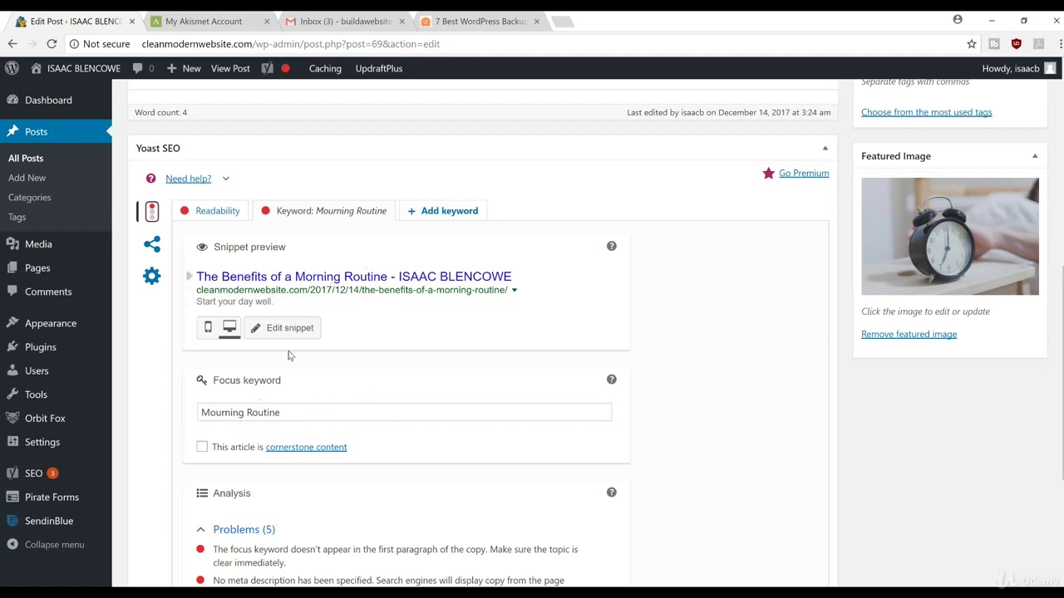
- Check the Readability and Keyword analyses, both rated Needs improvement, and scroll back up
scroll(368, 360, up, 1)
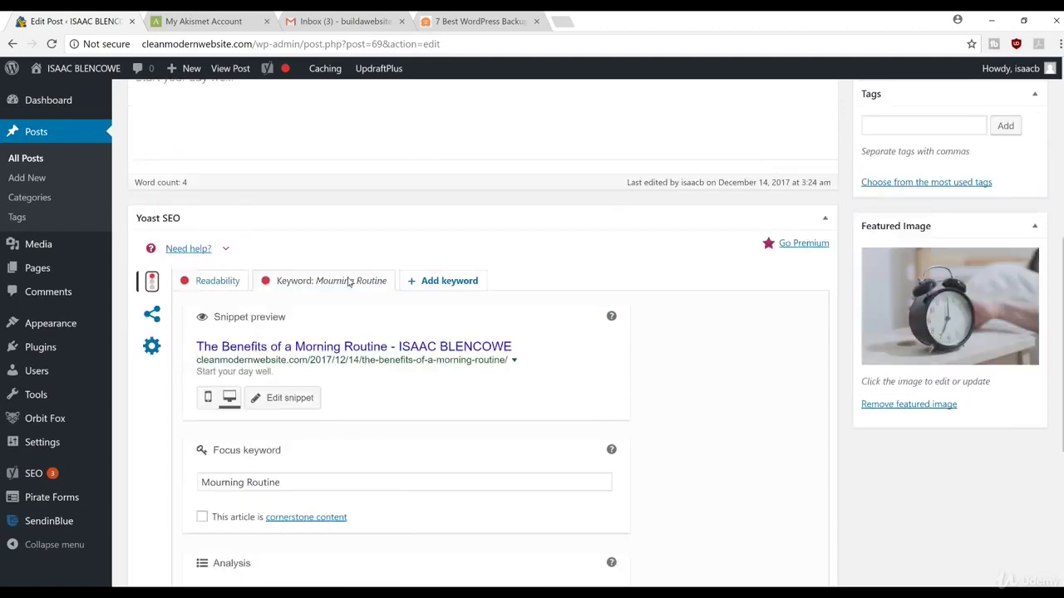
click(193, 283)
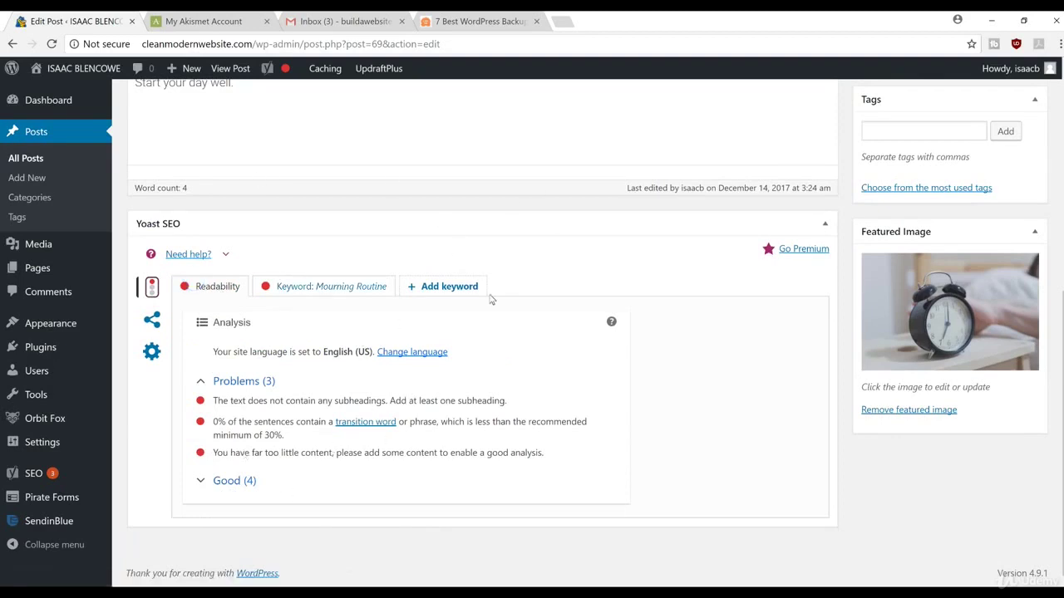
scroll(364, 202, up, 2)
scroll(456, 198, down, 1)
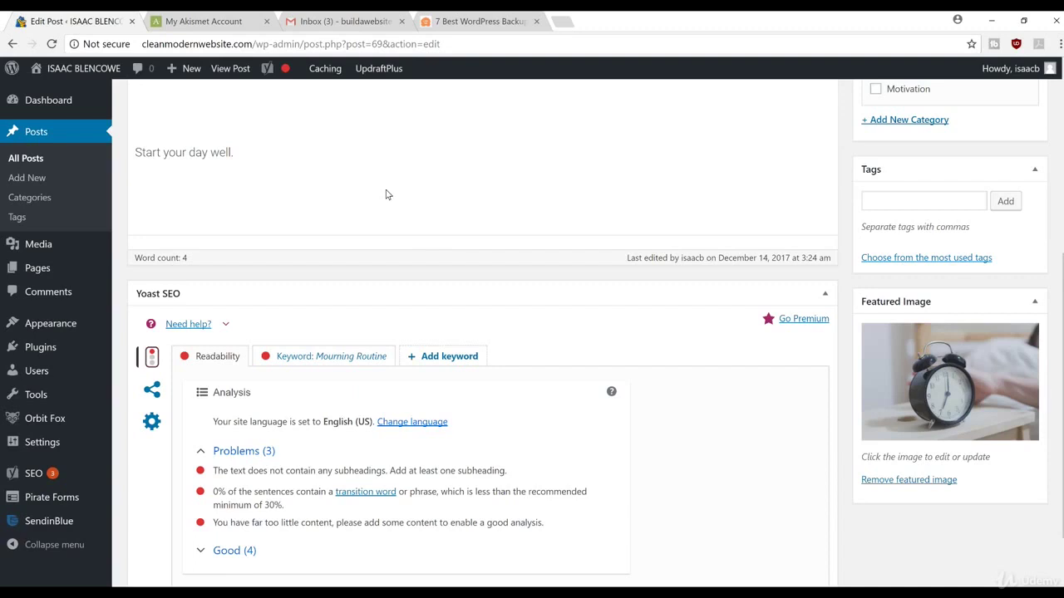
click(324, 356)
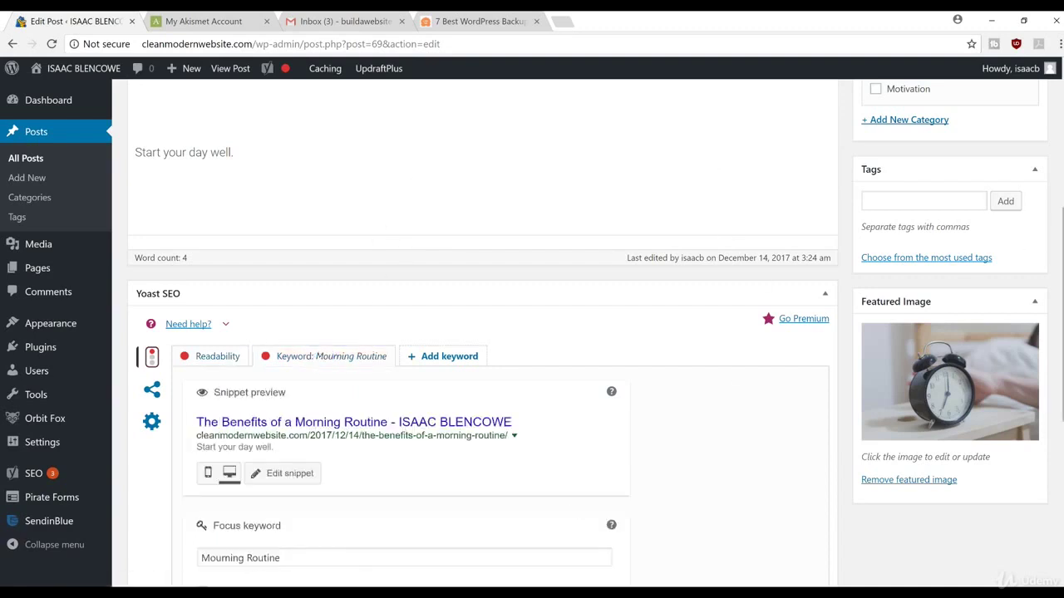
scroll(482, 332, up, 3)
scroll(482, 333, up, 2)
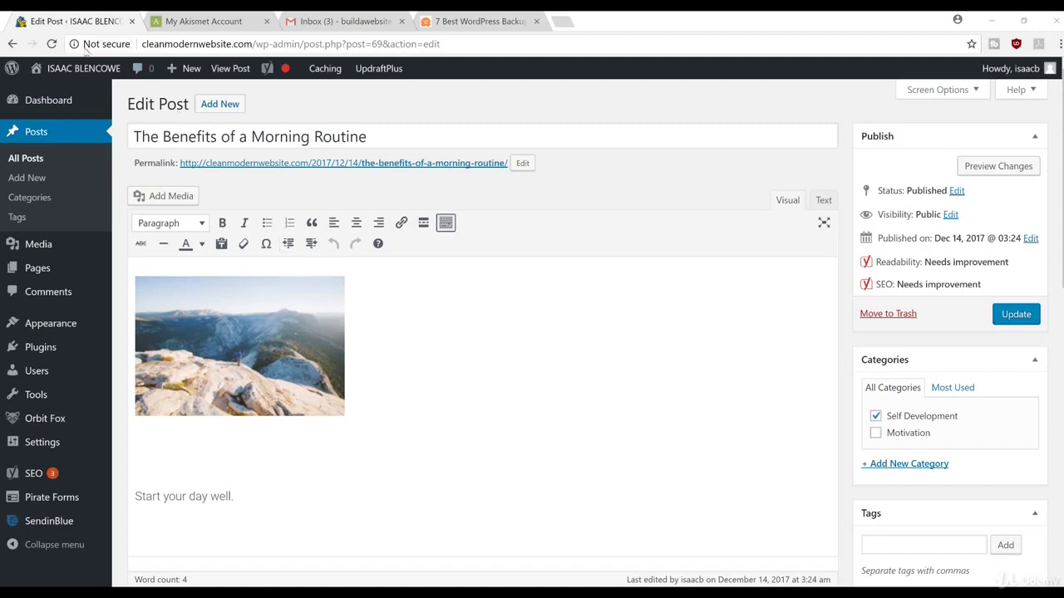
- Visit the live site and open Site Identity in the Customizer
mouse_move(80, 68)
click(49, 94)
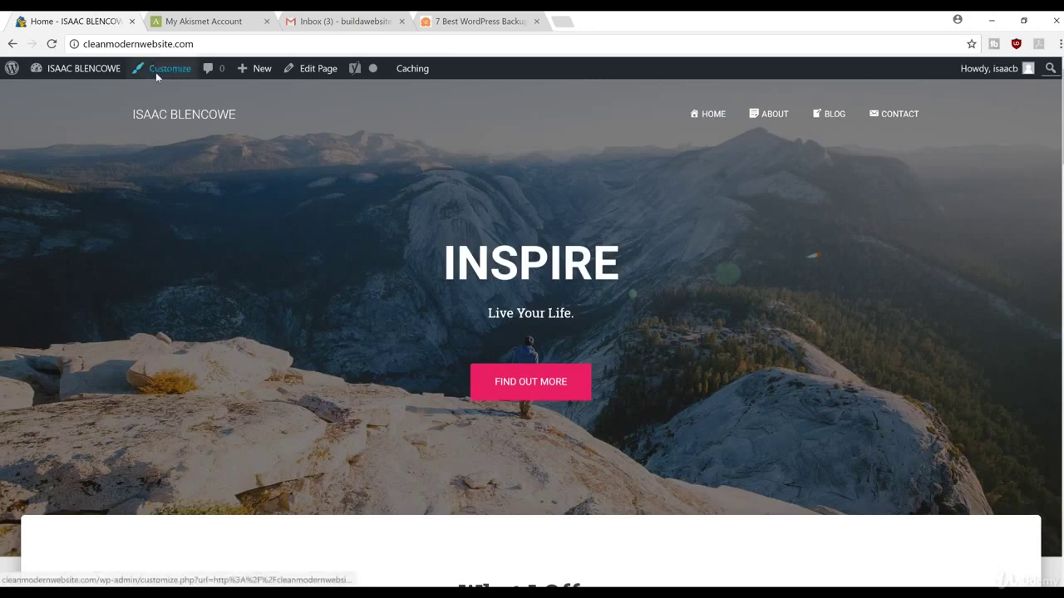
click(156, 70)
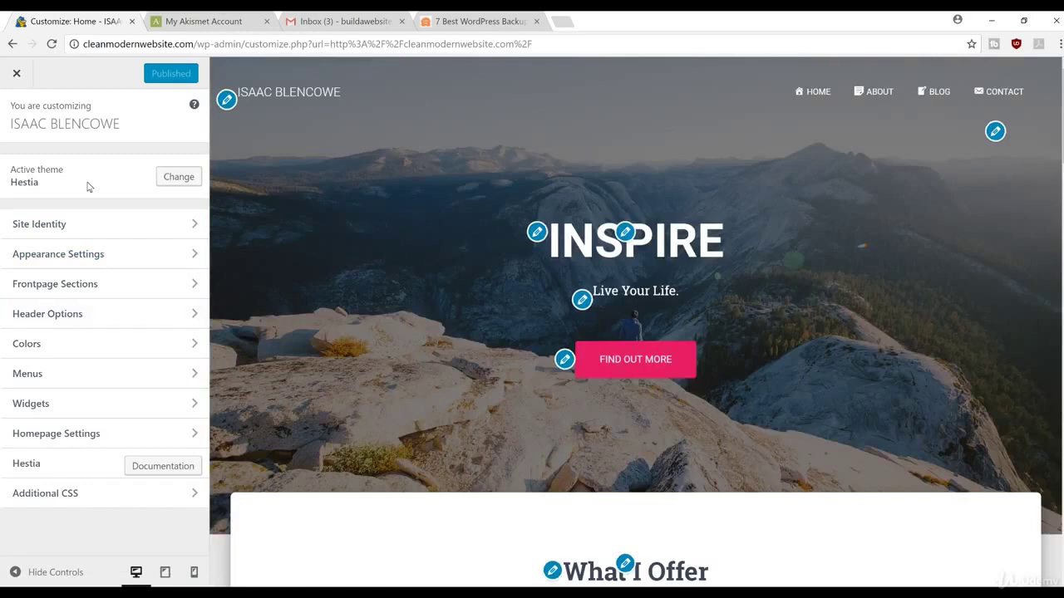
click(165, 233)
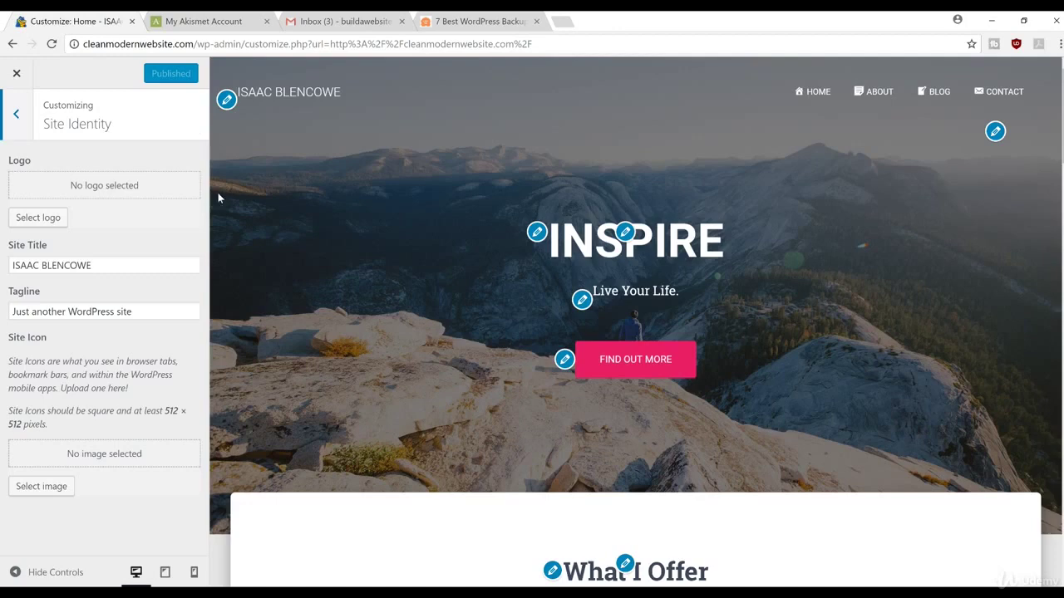
- Choose the three-hexagon Logomakr logo as the site icon and crop it square
click(45, 496)
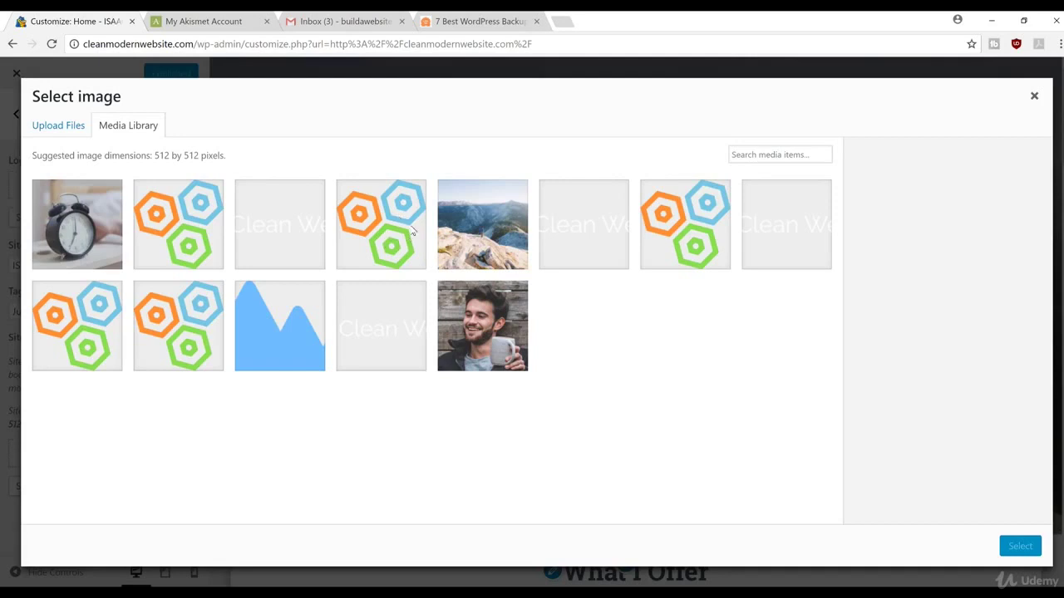
click(407, 229)
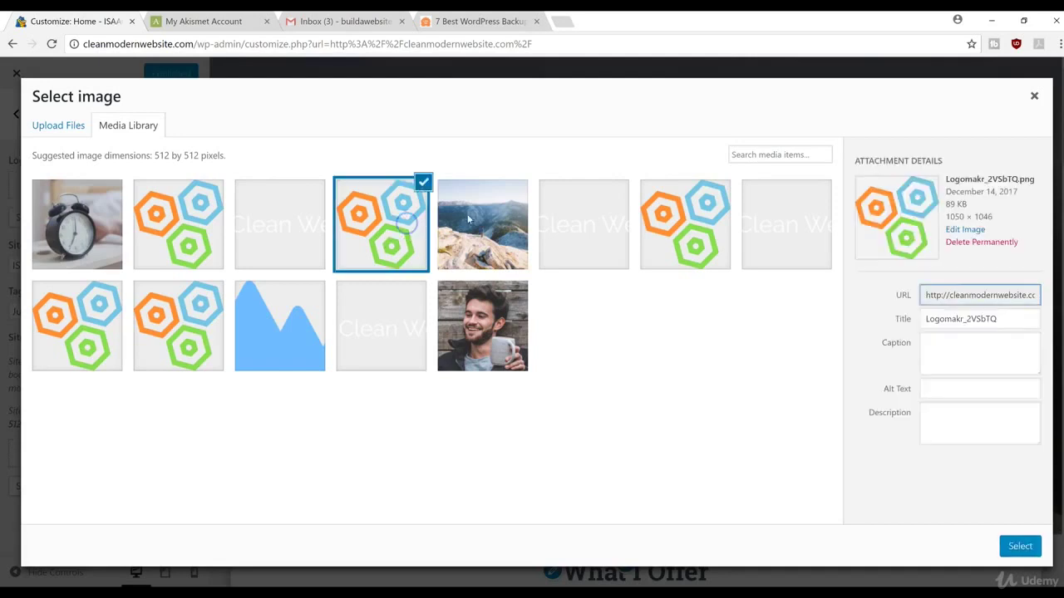
click(1025, 548)
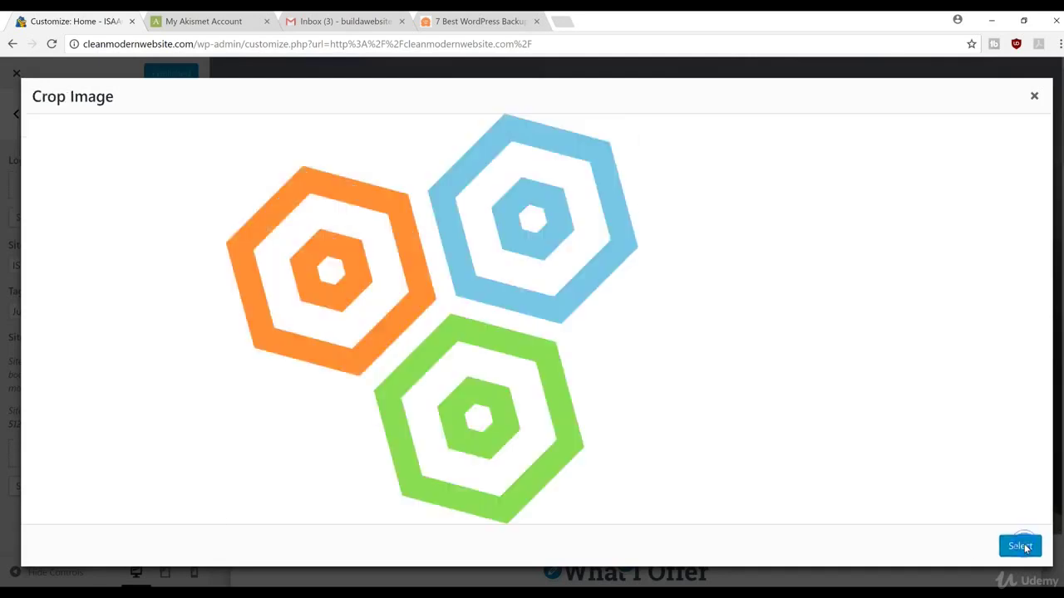
click(1008, 546)
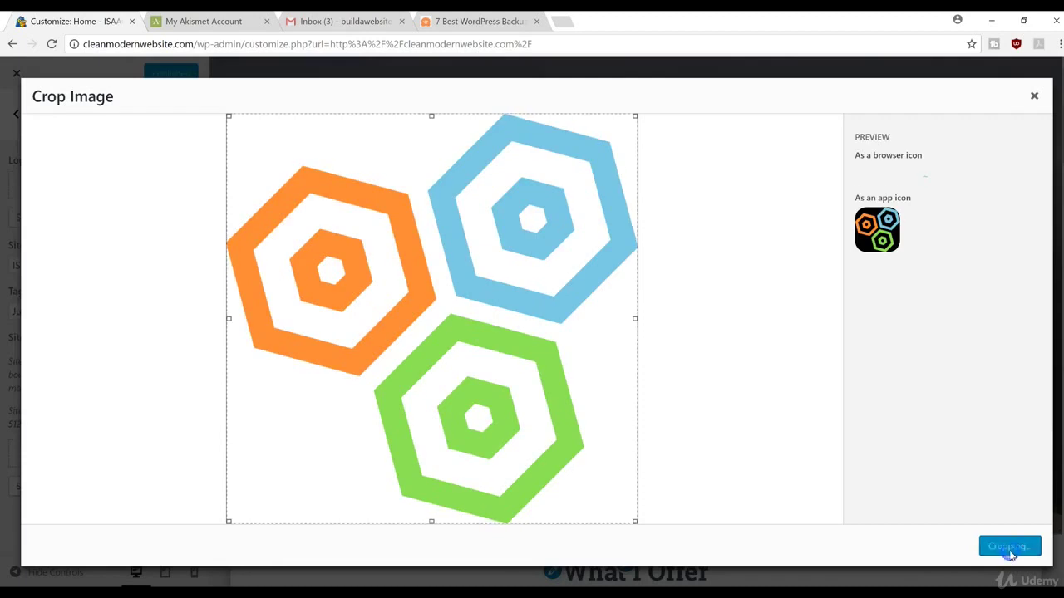